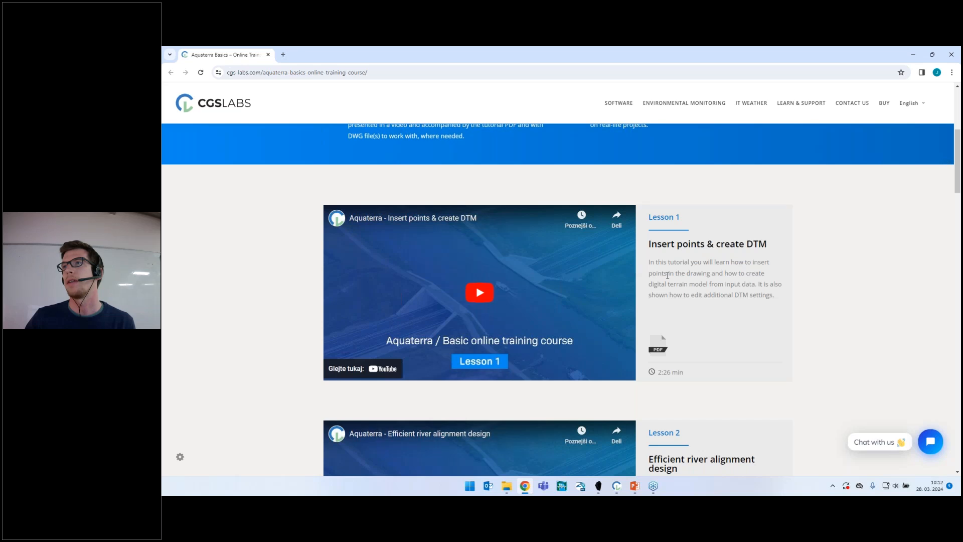
Examine the seven lessons of the Aquaterra basic online training course, including their descriptions and PDF and DWG materials.
scroll(668, 284, down, 3)
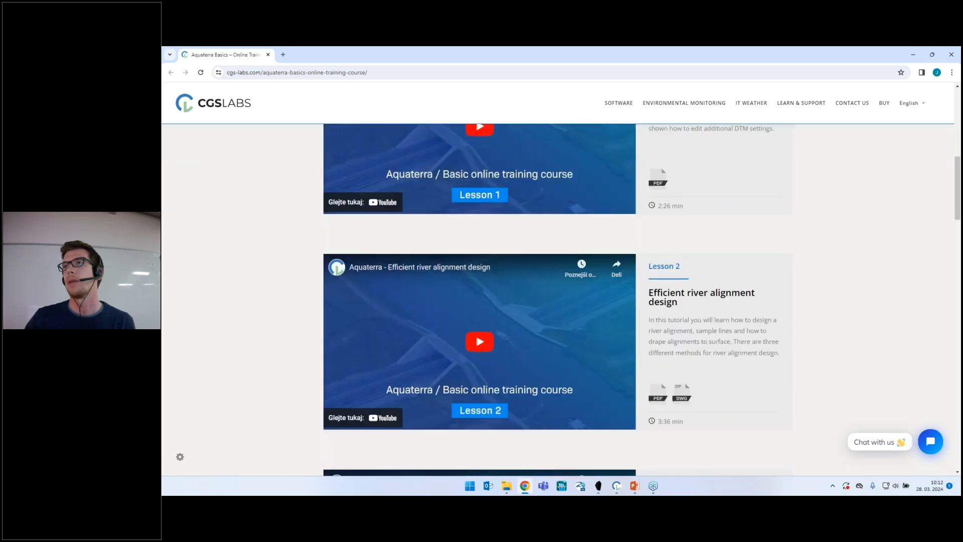
scroll(662, 271, down, 2)
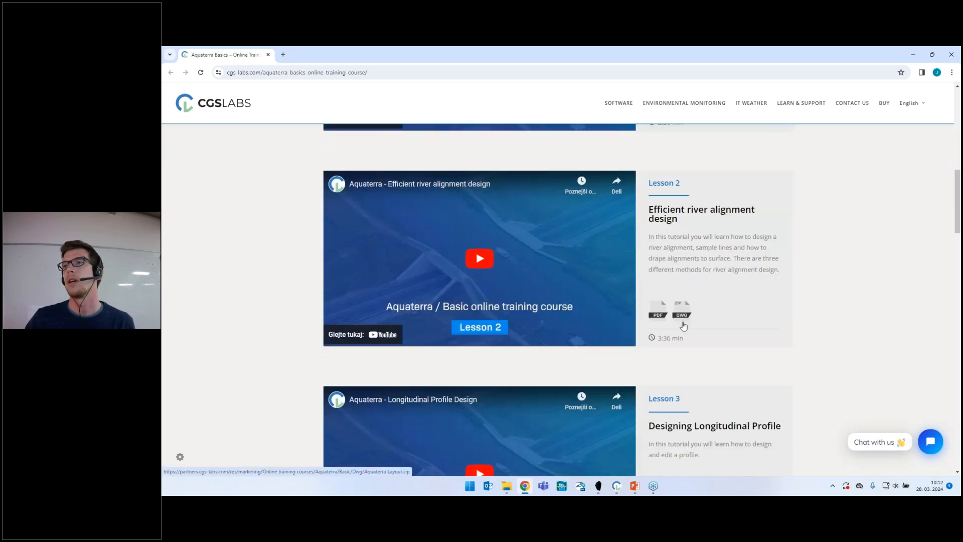
scroll(685, 322, down, 1)
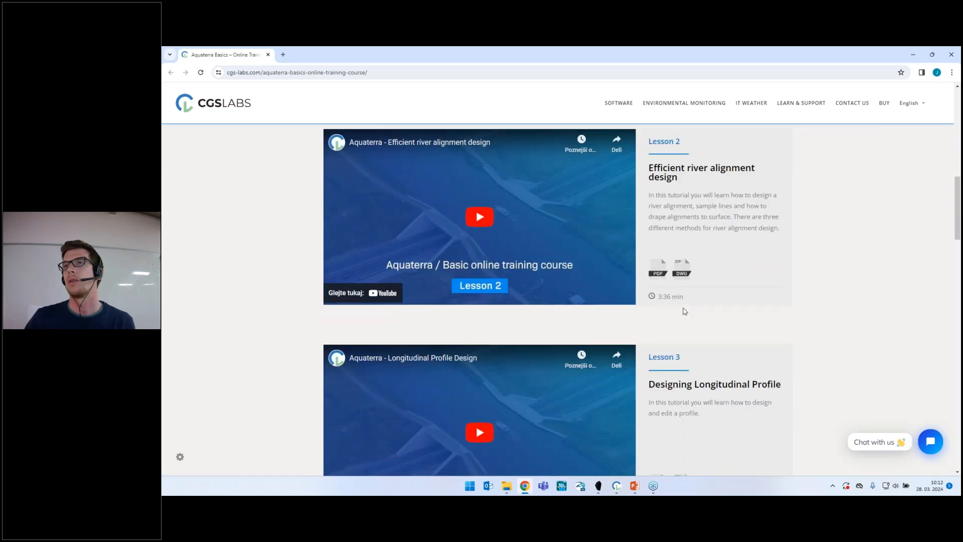
scroll(685, 311, down, 4)
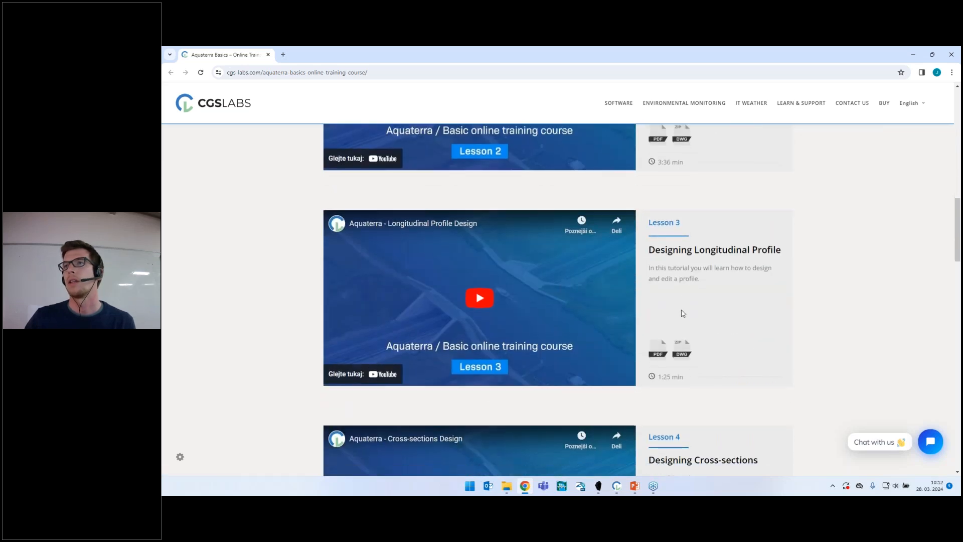
scroll(682, 312, down, 8)
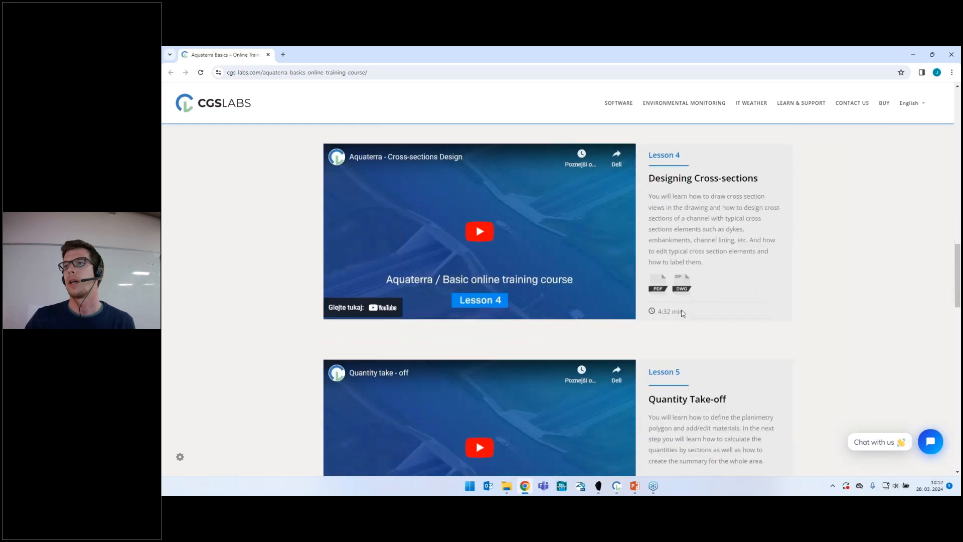
scroll(682, 313, down, 6)
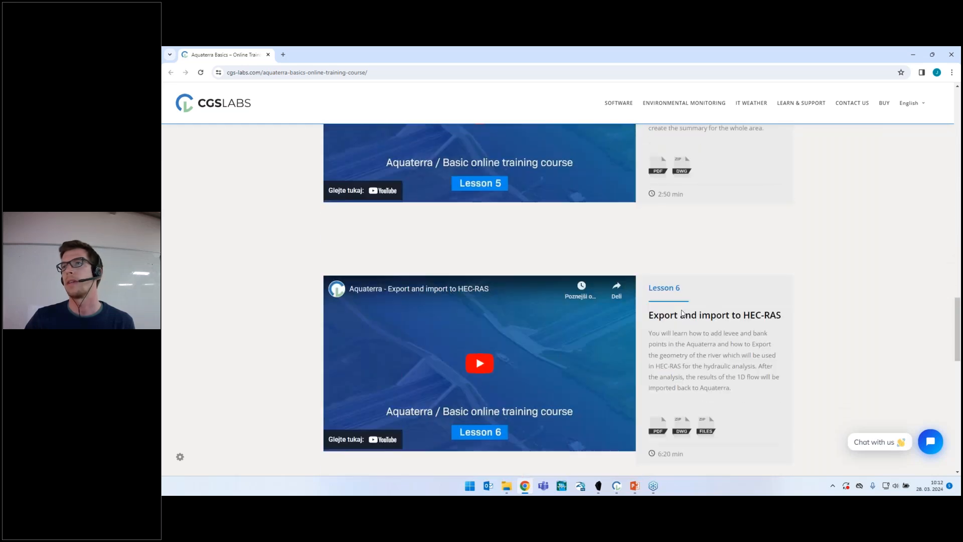
scroll(641, 320, down, 5)
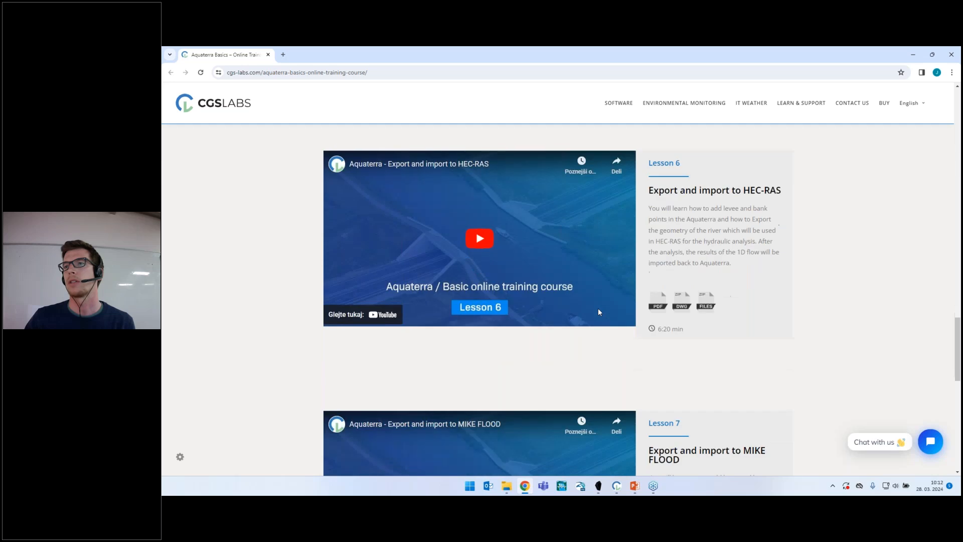
scroll(641, 320, down, 3)
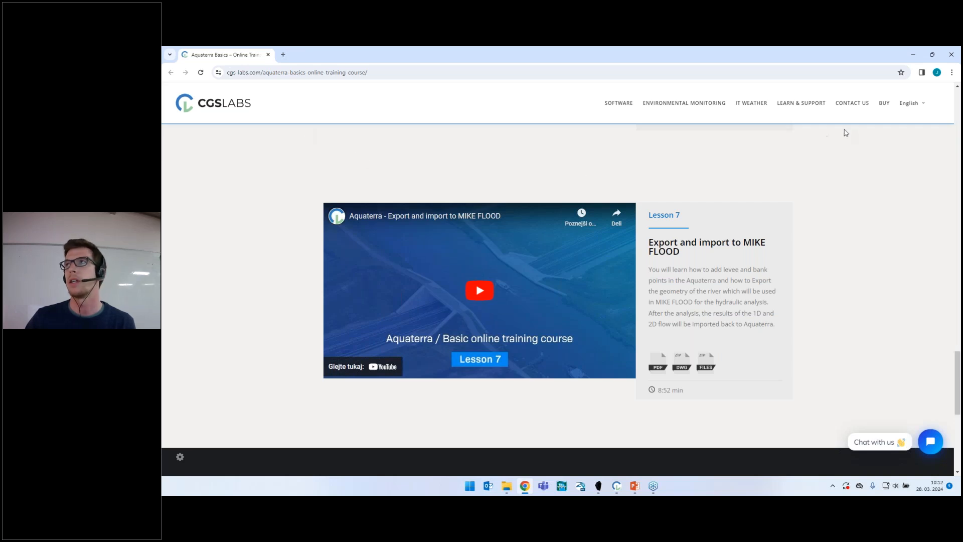
scroll(853, 165, up, 9)
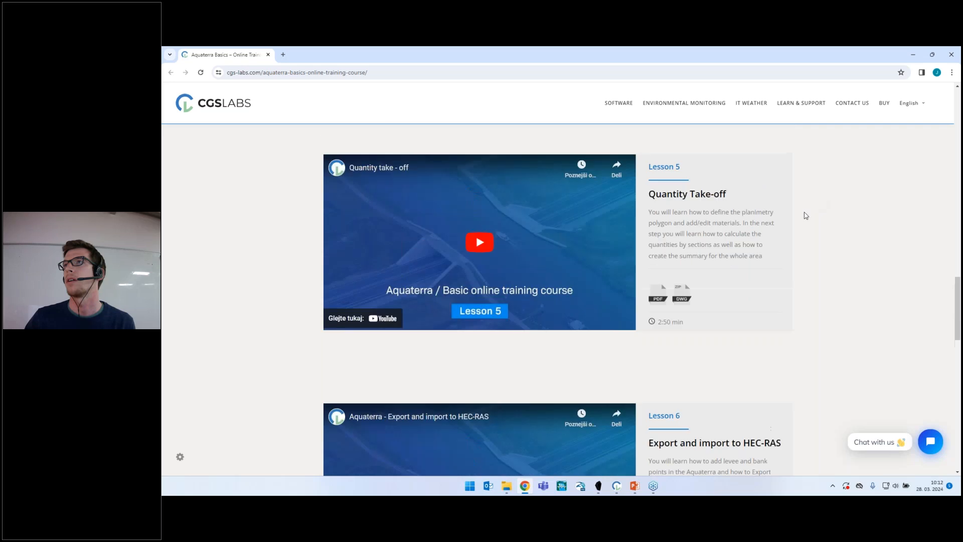
scroll(803, 221, up, 15)
scroll(606, 451, up, 3)
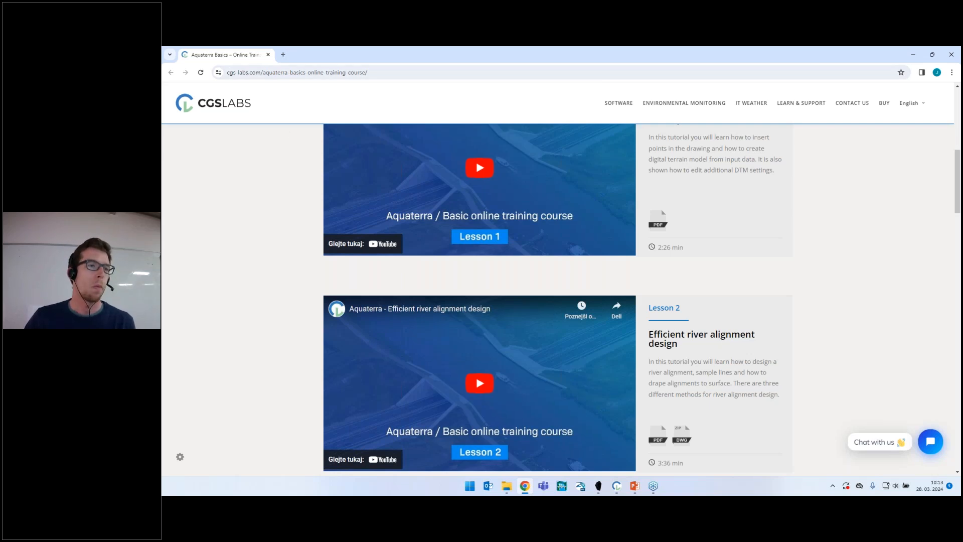
Switch to Civil 3D, maximize its window and examine the whole 01_Aquaterra drawing in plan view.
key(alt+Tab)
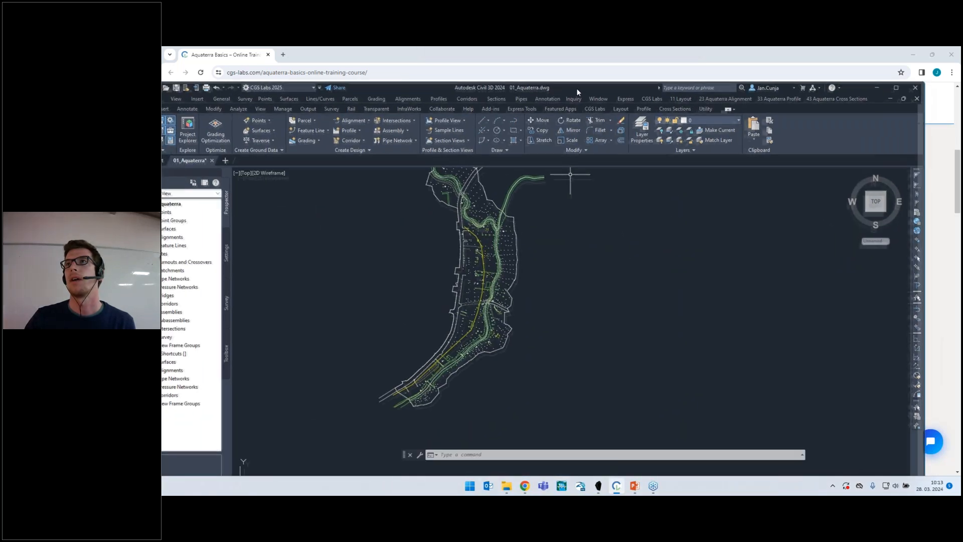
double_click(577, 89)
scroll(463, 390, down, 2)
scroll(470, 274, up, 2)
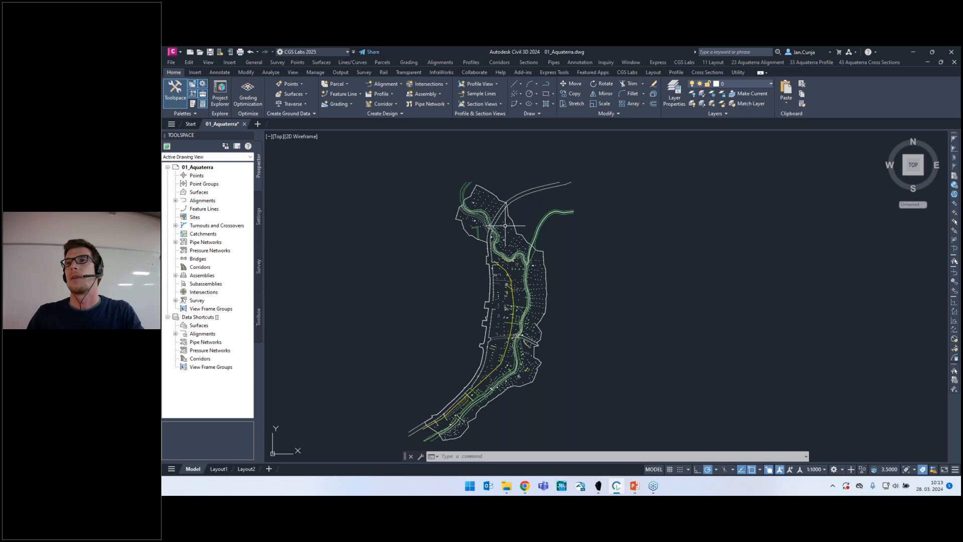
scroll(516, 211, down, 2)
scroll(509, 261, up, 4)
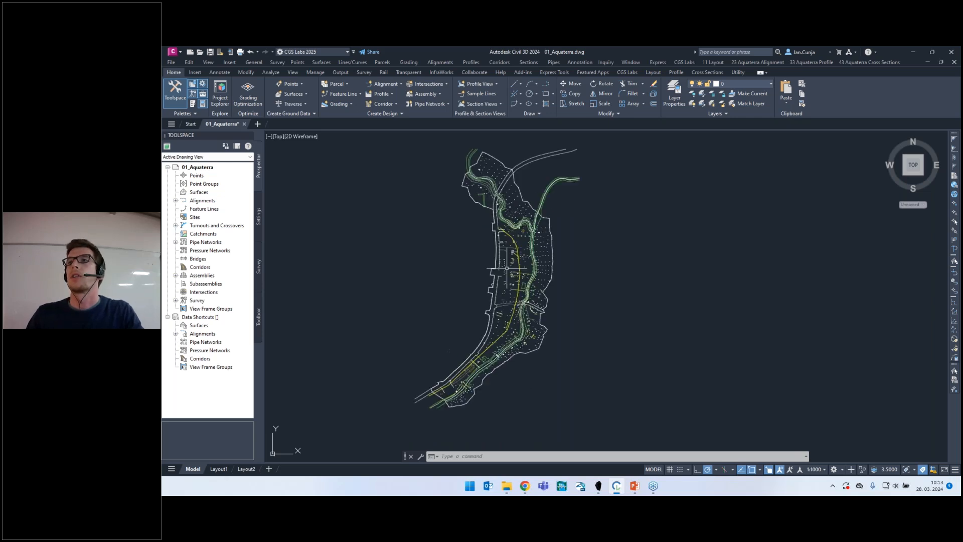
scroll(510, 261, down, 2)
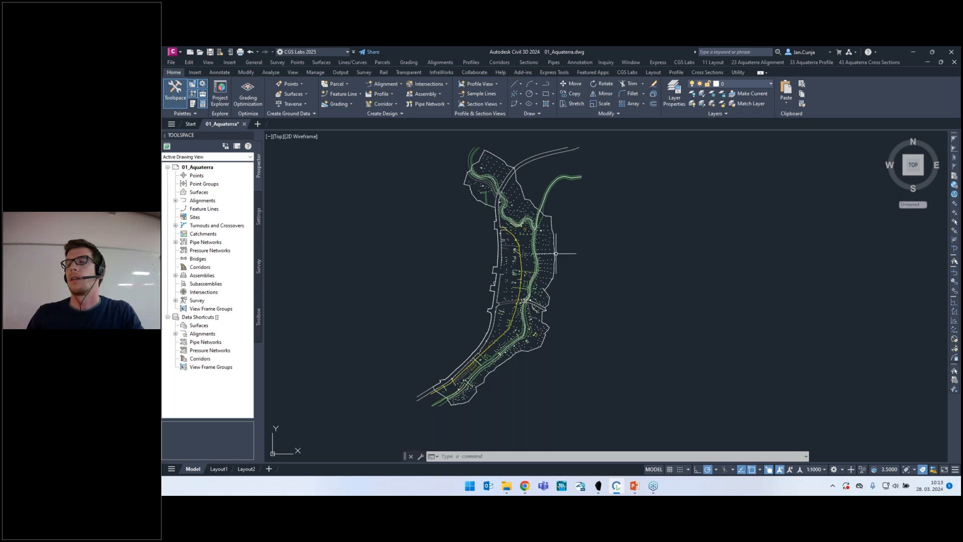
Set the drawing view to SW Isometric and examine the survey points and river lines in 3D.
click(304, 136)
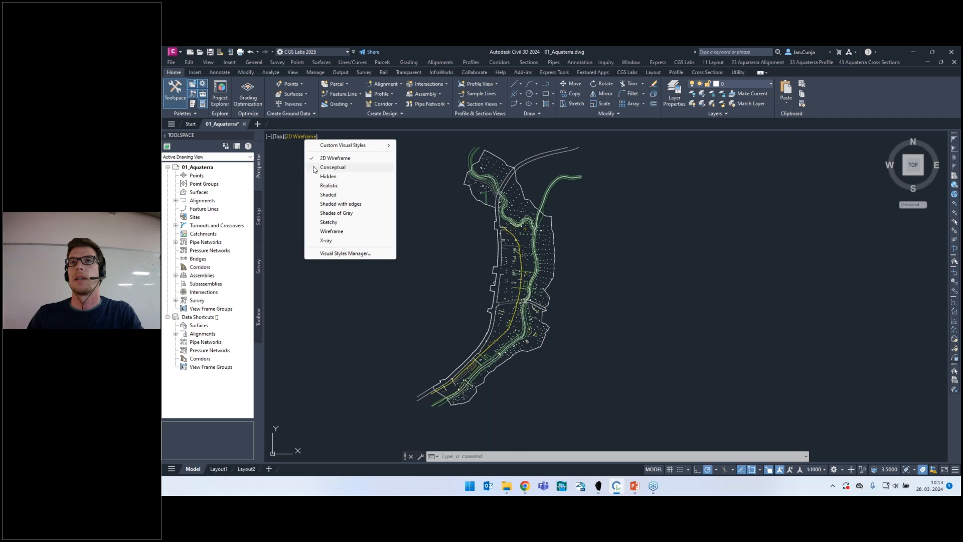
click(277, 137)
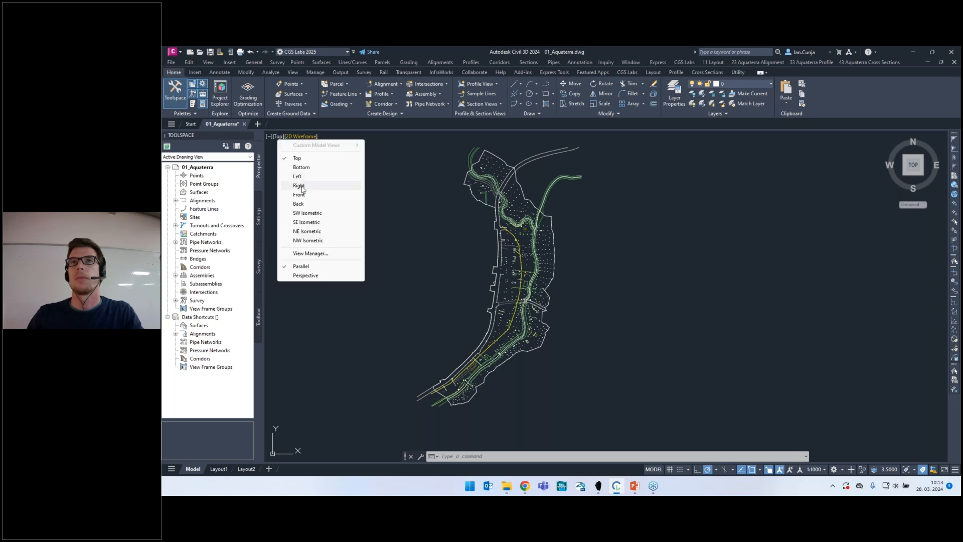
click(307, 213)
scroll(566, 220, up, 8)
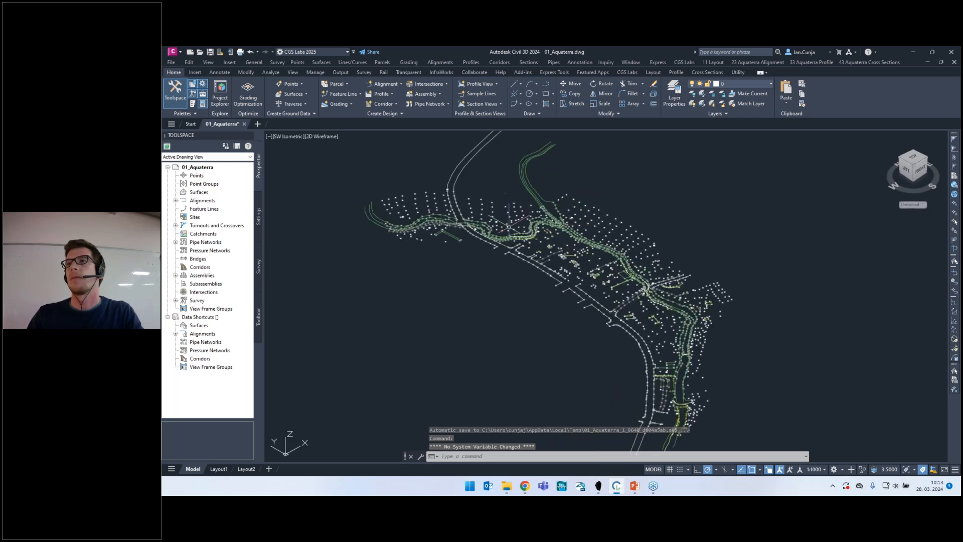
scroll(544, 246, down, 3)
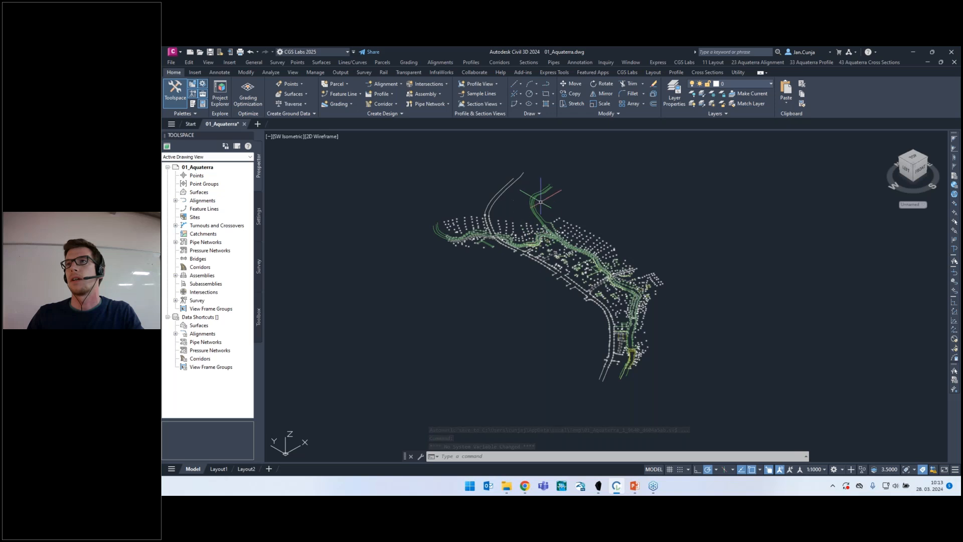
scroll(544, 229, down, 3)
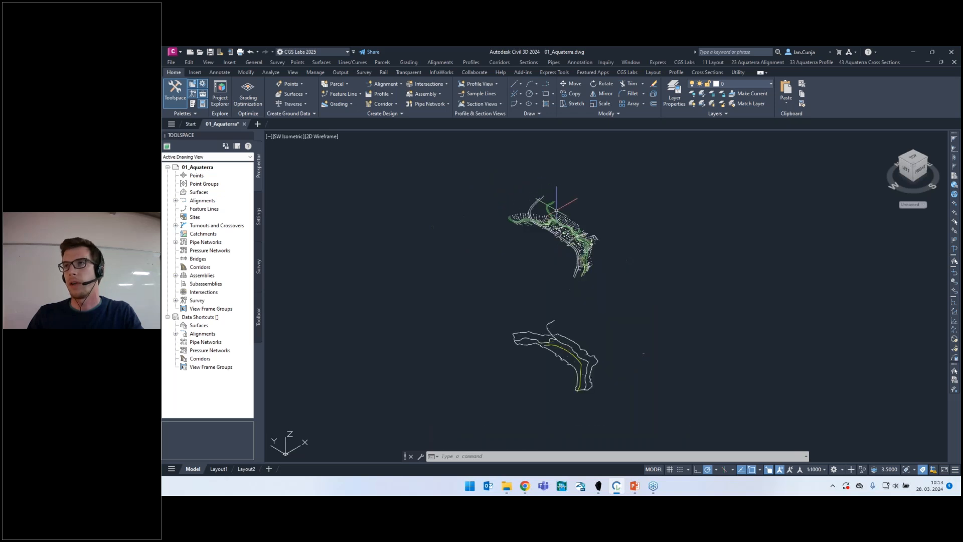
scroll(583, 339, up, 2)
scroll(583, 339, down, 2)
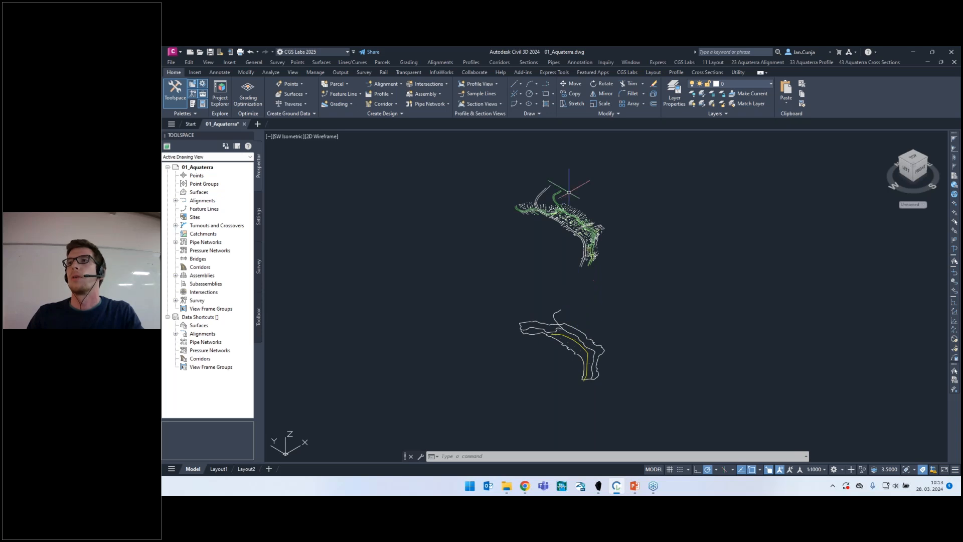
scroll(555, 183, up, 3)
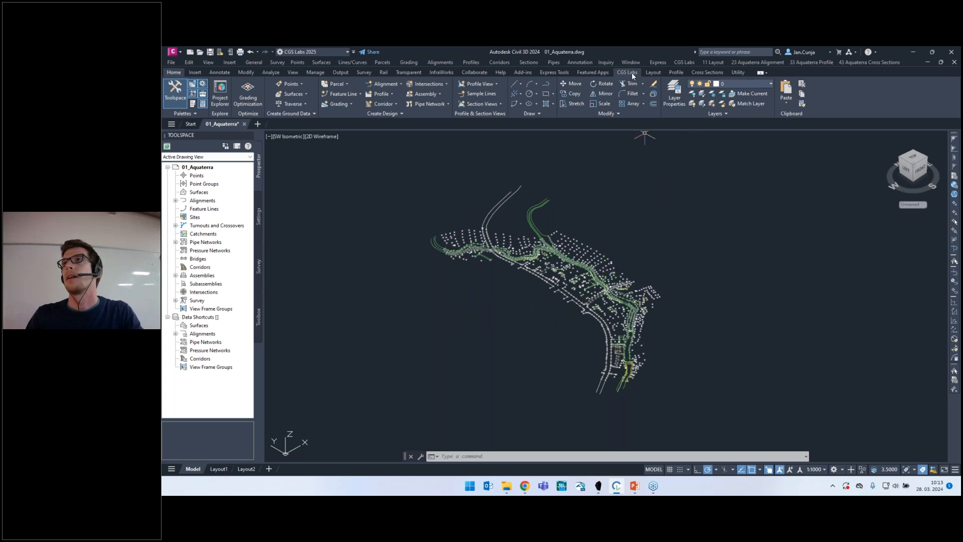
Start inserting points from a file, keeping CGS points as the file type.
click(648, 73)
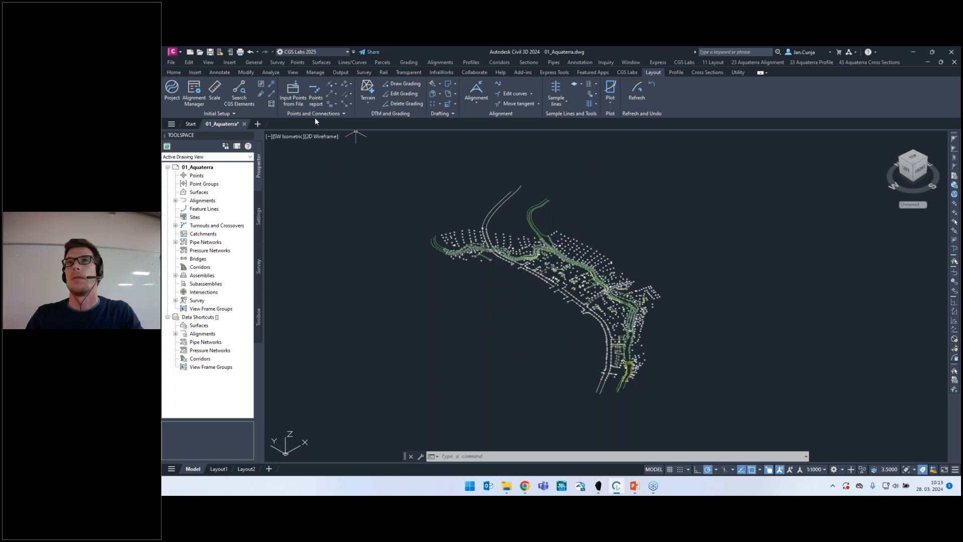
click(302, 92)
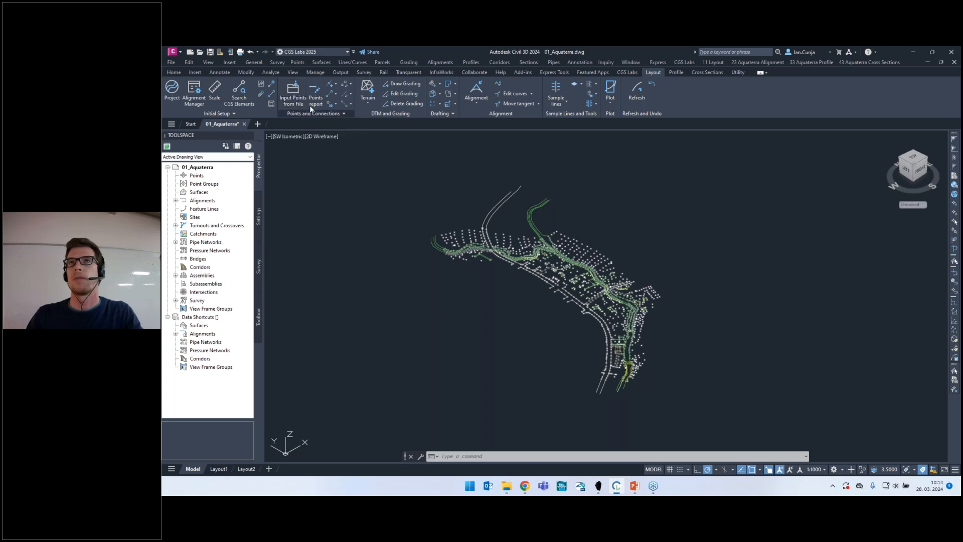
click(574, 202)
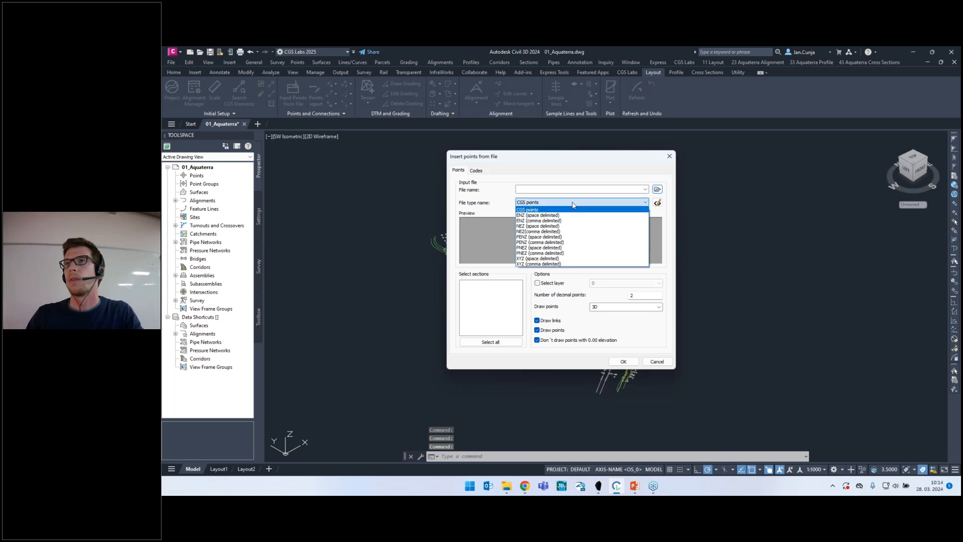
click(604, 203)
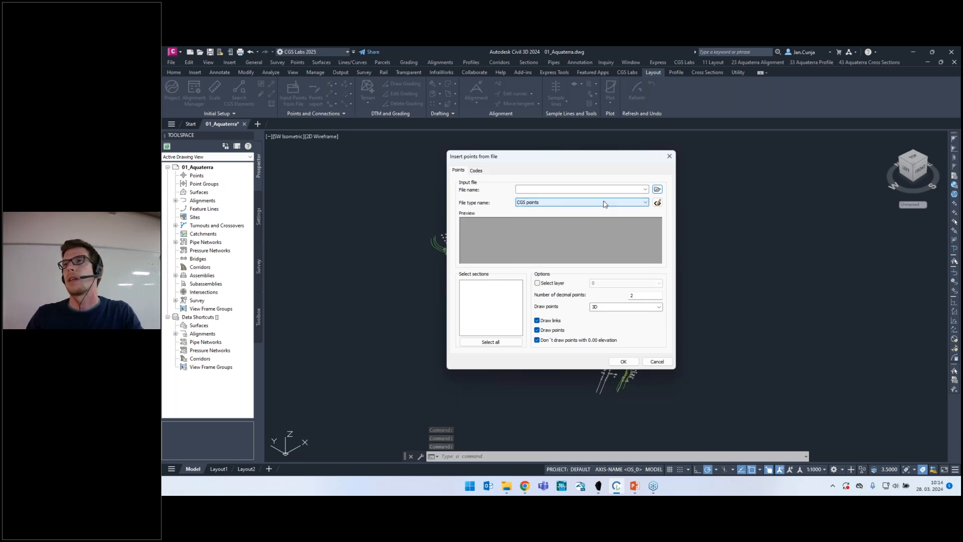
Load LIDAR.XYZ from the Webinar (28.3.2024) folder and insert its TOCKE section as 3D points.
click(657, 189)
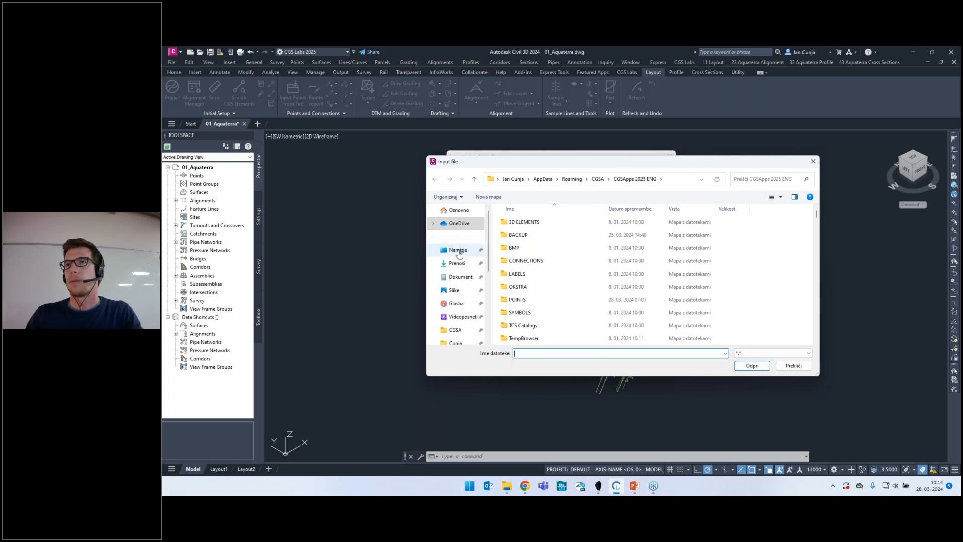
scroll(474, 258, down, 3)
click(460, 290)
click(524, 278)
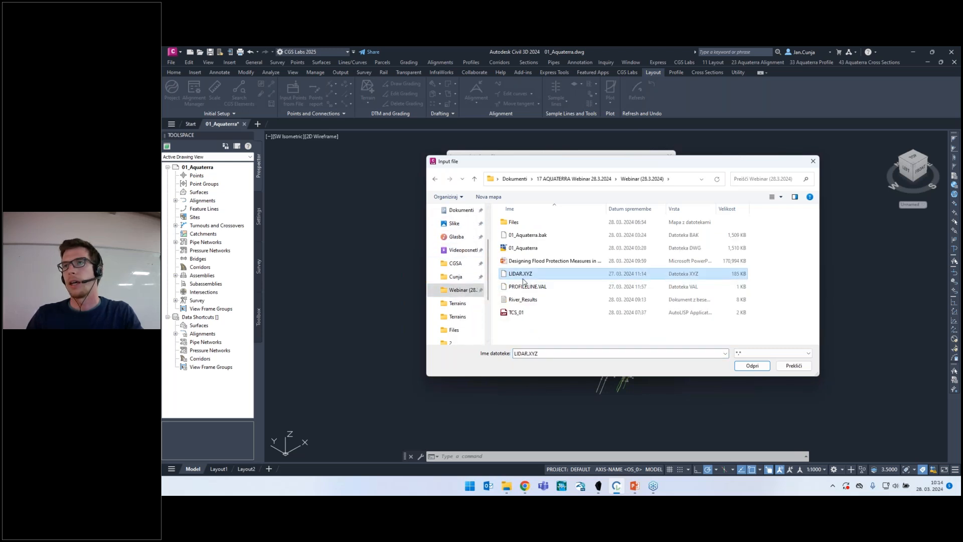
click(738, 367)
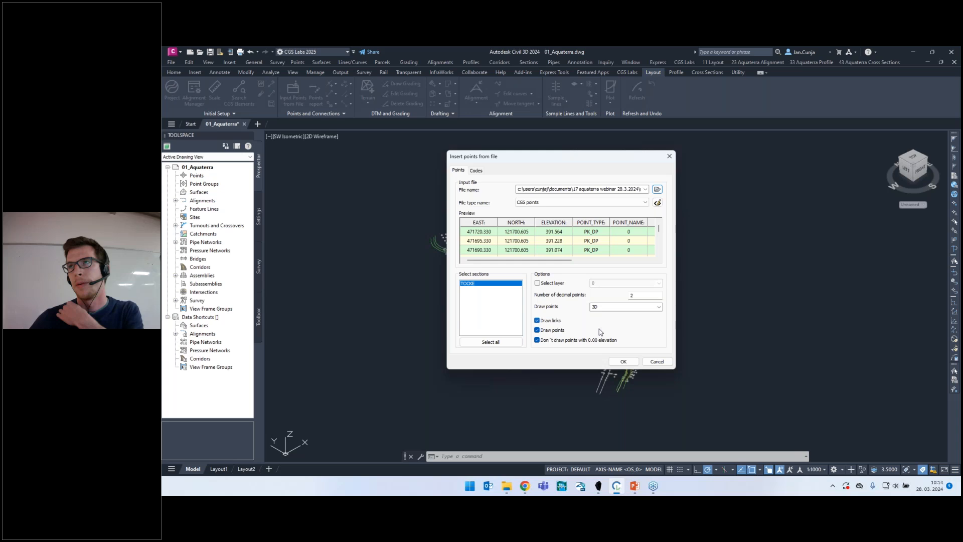
click(622, 361)
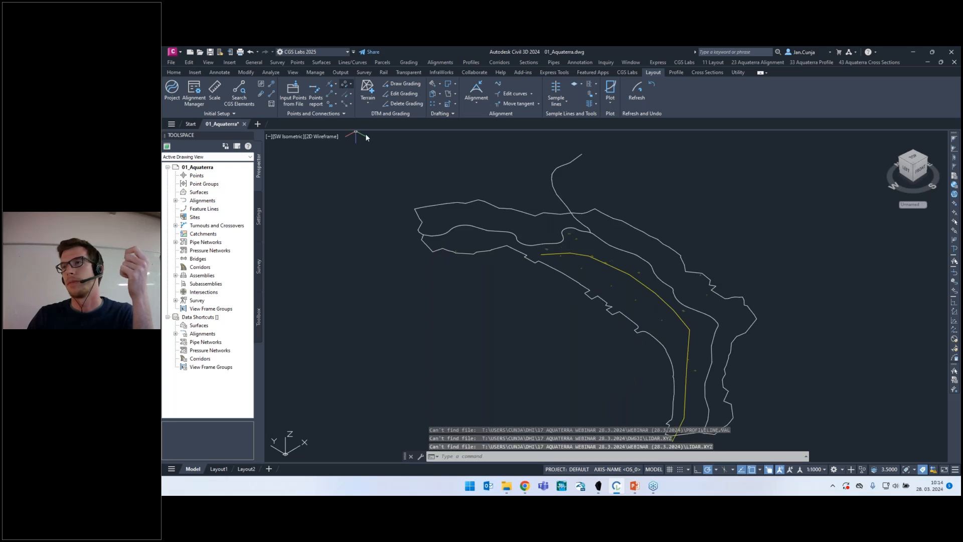
scroll(433, 207, down, 8)
middle_drag(436, 138, 441, 275)
scroll(444, 278, up, 6)
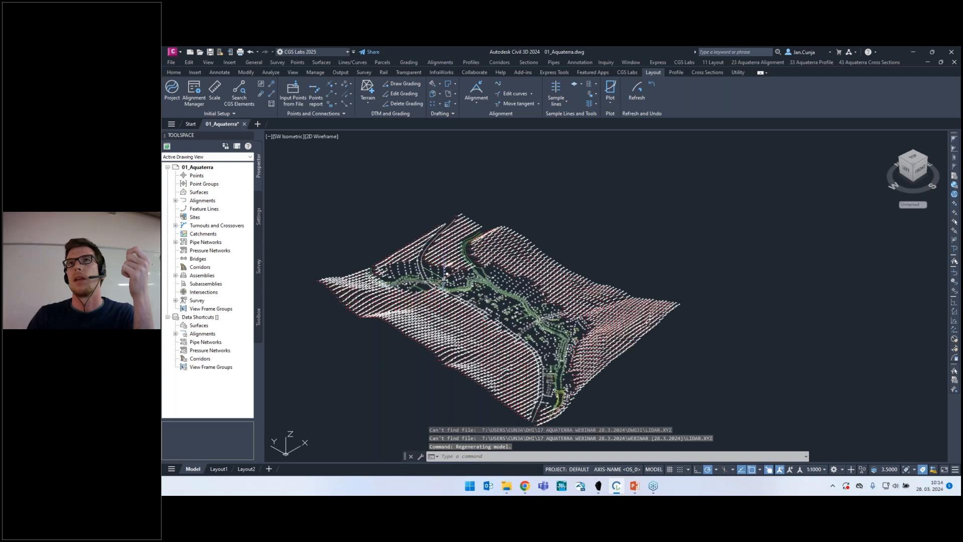
Turn off the visibility of the LABEL and ELEV attributes for all PK_DP points in the drawing.
click(344, 90)
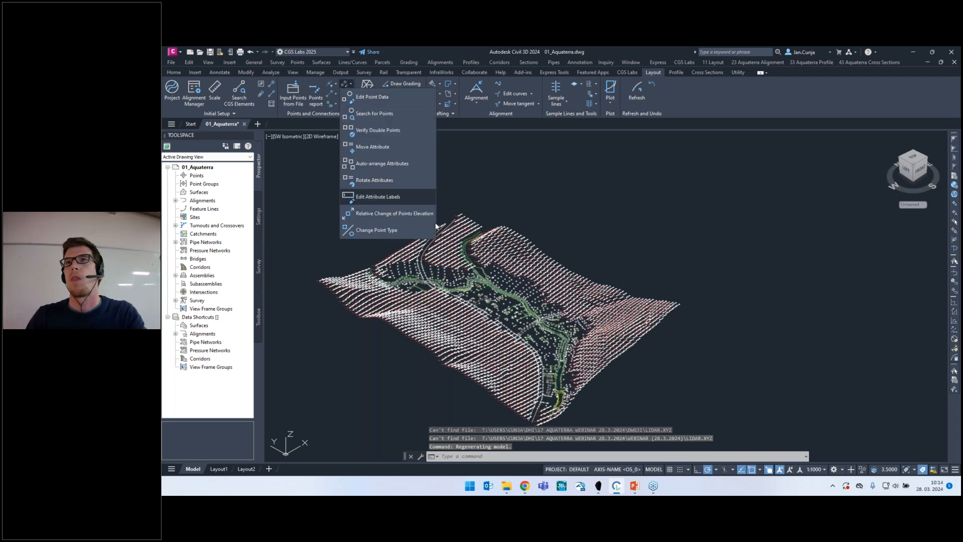
click(382, 98)
scroll(331, 226, down, 3)
click(301, 170)
click(548, 351)
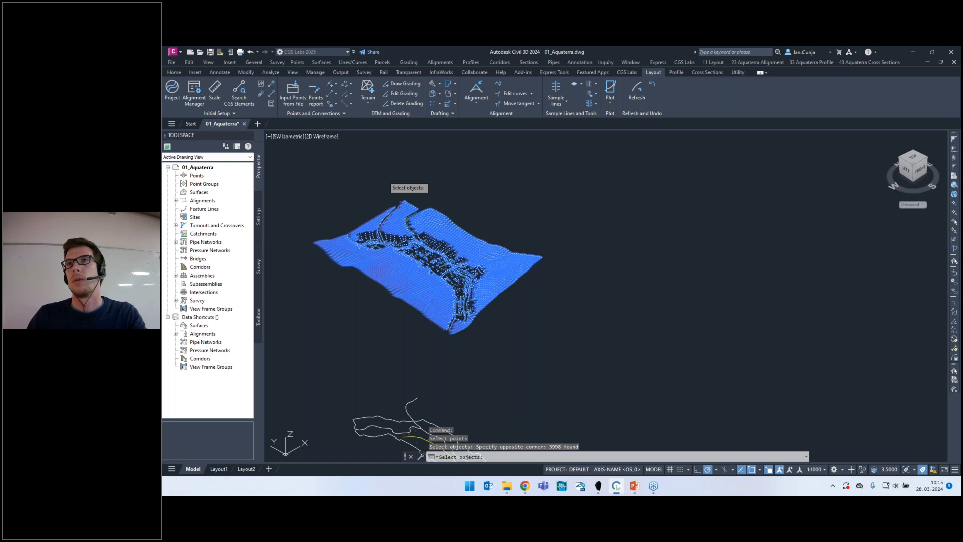
key(Return)
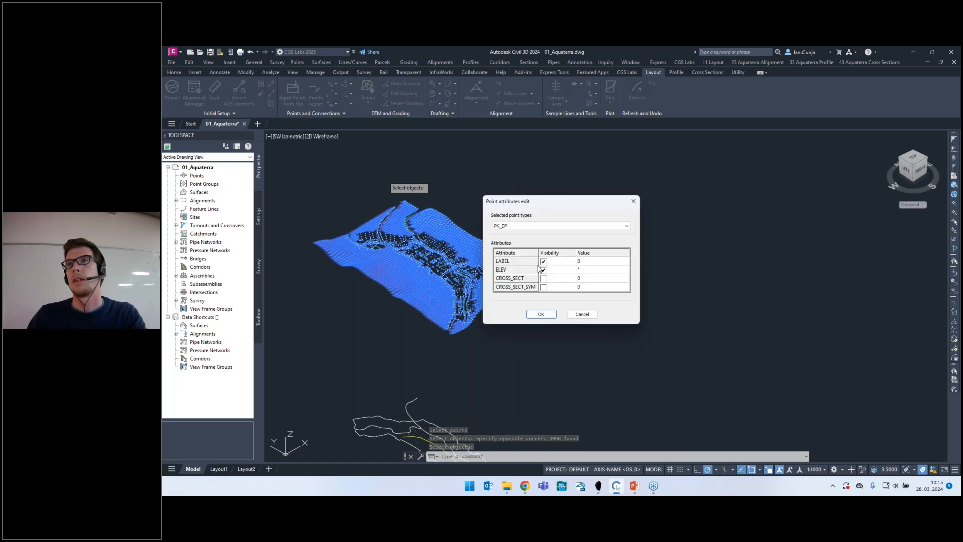
click(544, 270)
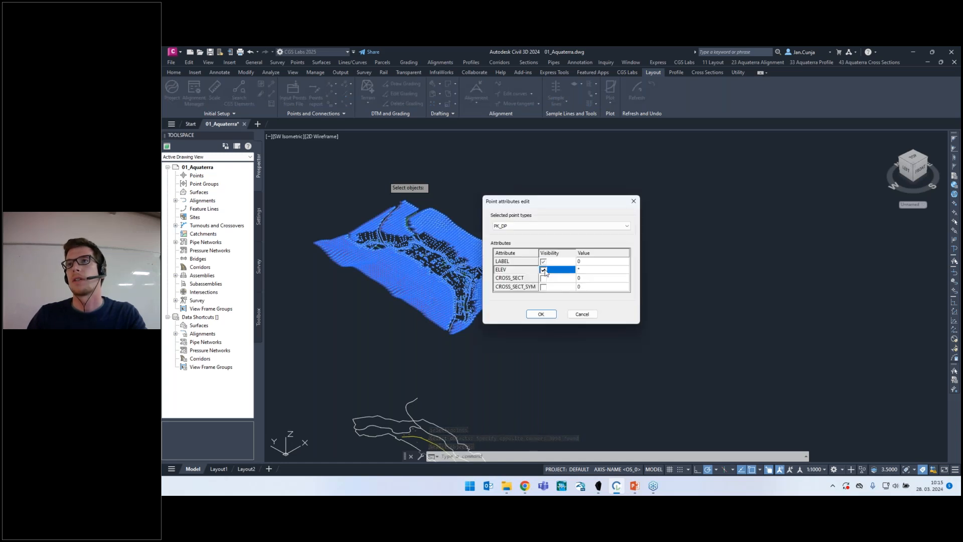
click(541, 314)
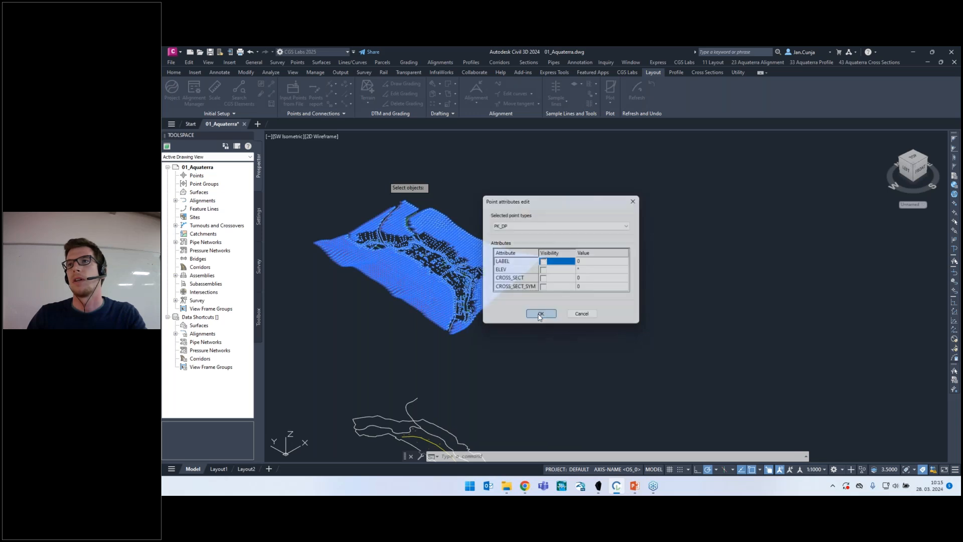
Start creating a terrain surface and name it DTM.
click(417, 278)
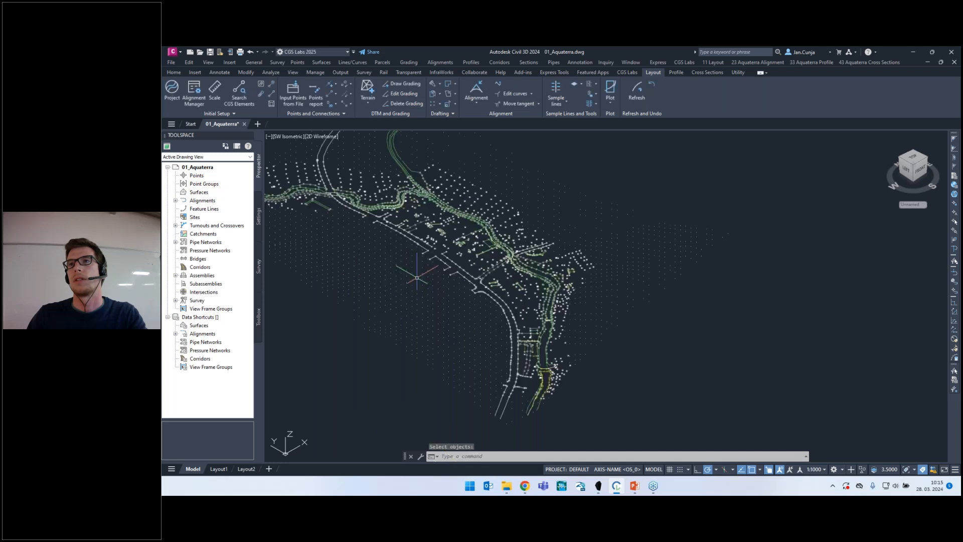
scroll(392, 224, up, 3)
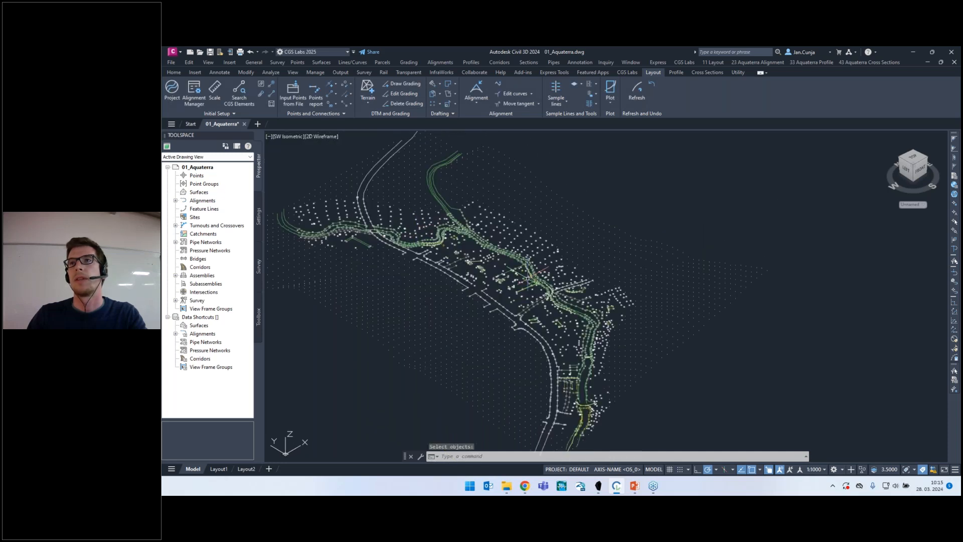
scroll(499, 239, down, 3)
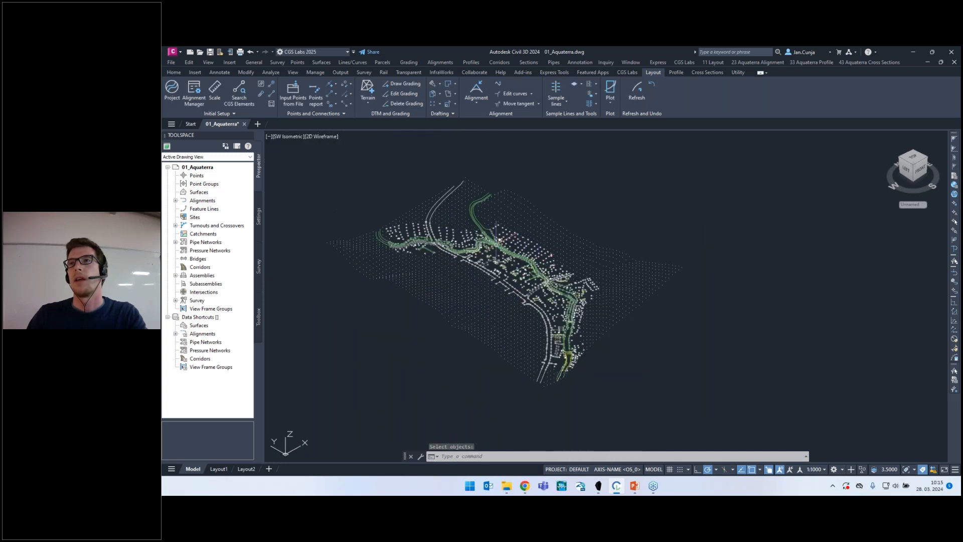
click(368, 86)
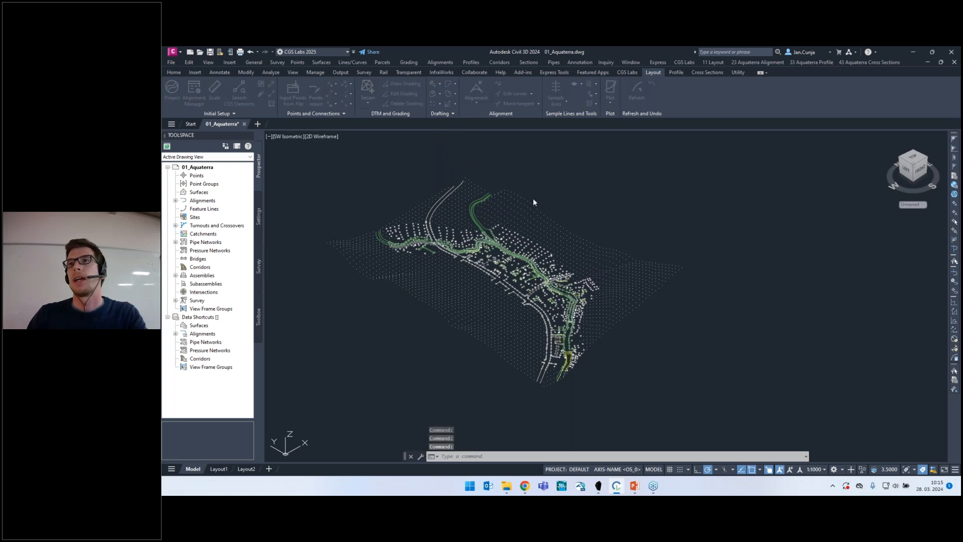
text(D)
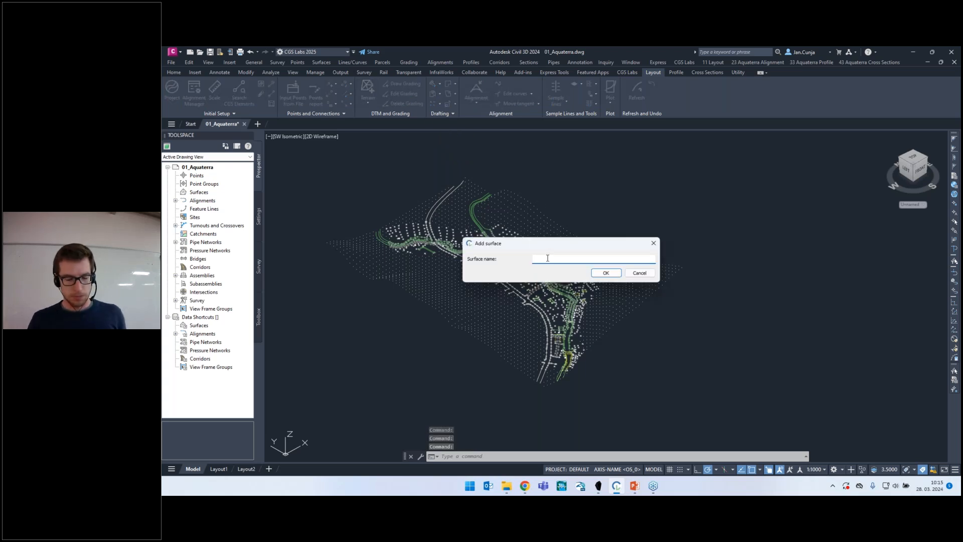
text(TM)
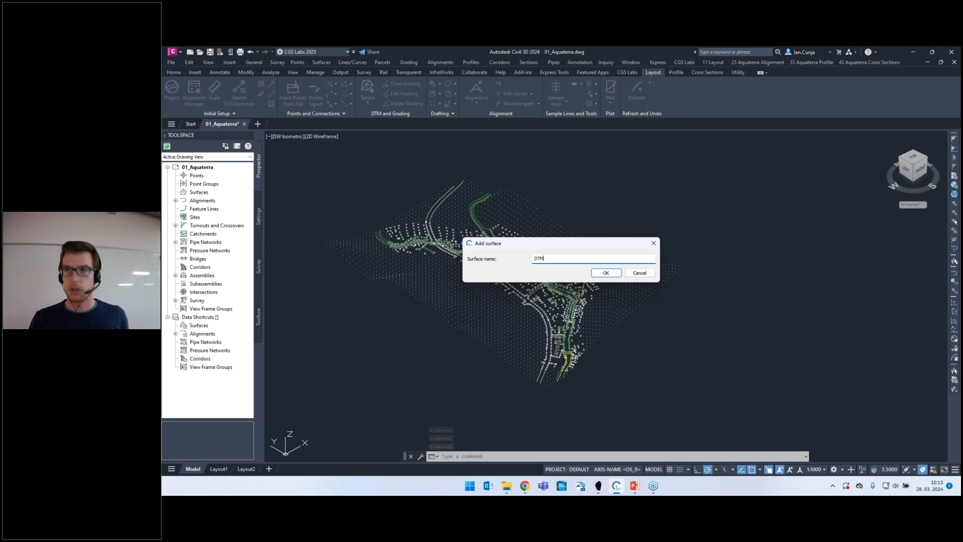
click(606, 272)
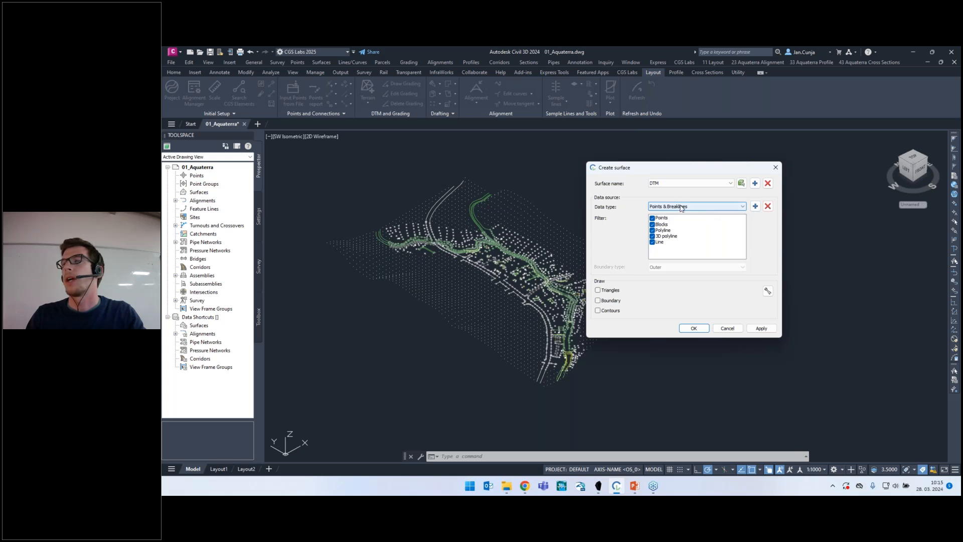
Add all points and breaklines in the drawing to the DTM surface and draw its triangles.
click(745, 208)
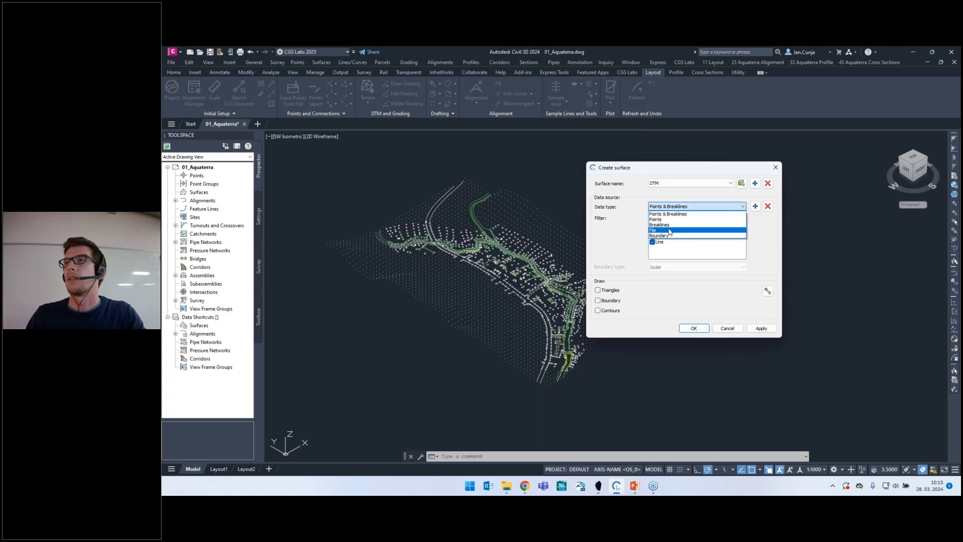
click(769, 222)
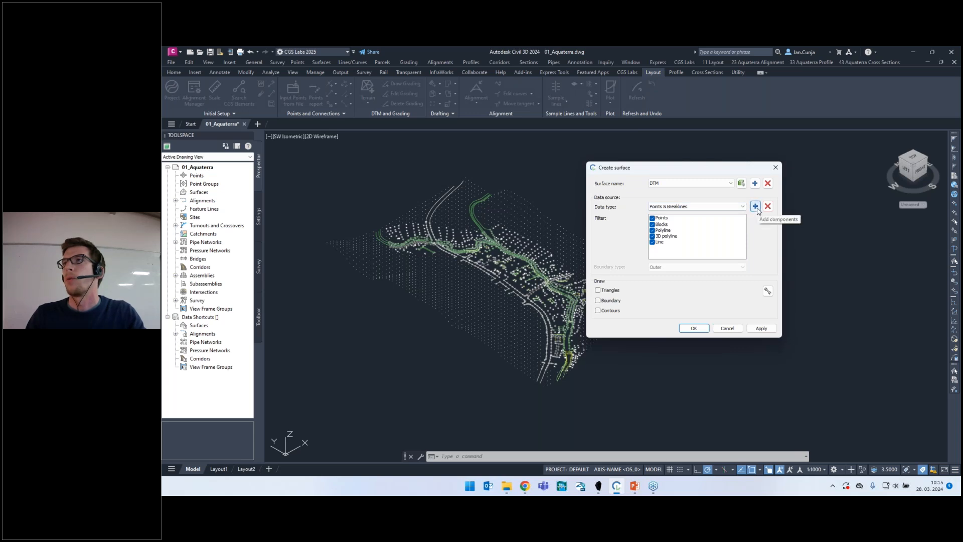
click(755, 206)
click(314, 157)
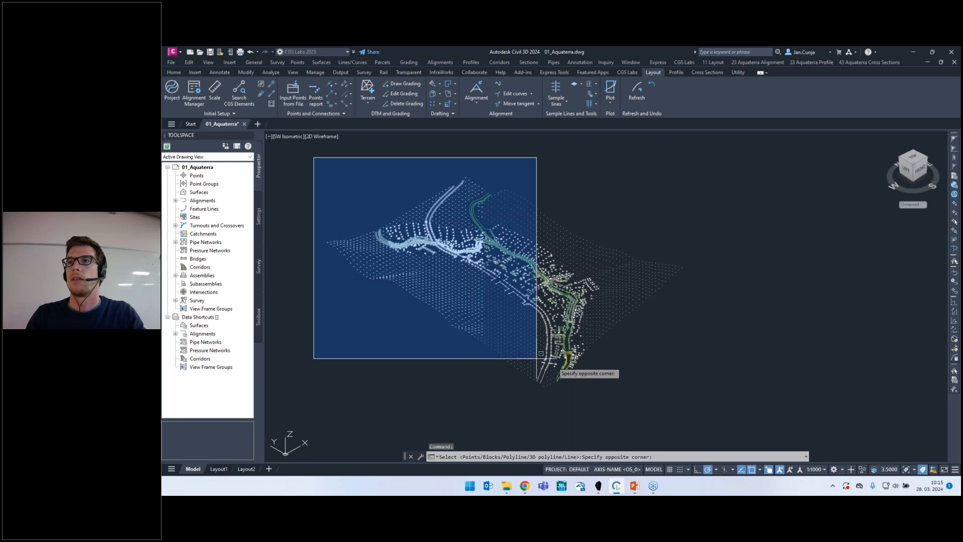
click(692, 399)
key(Return)
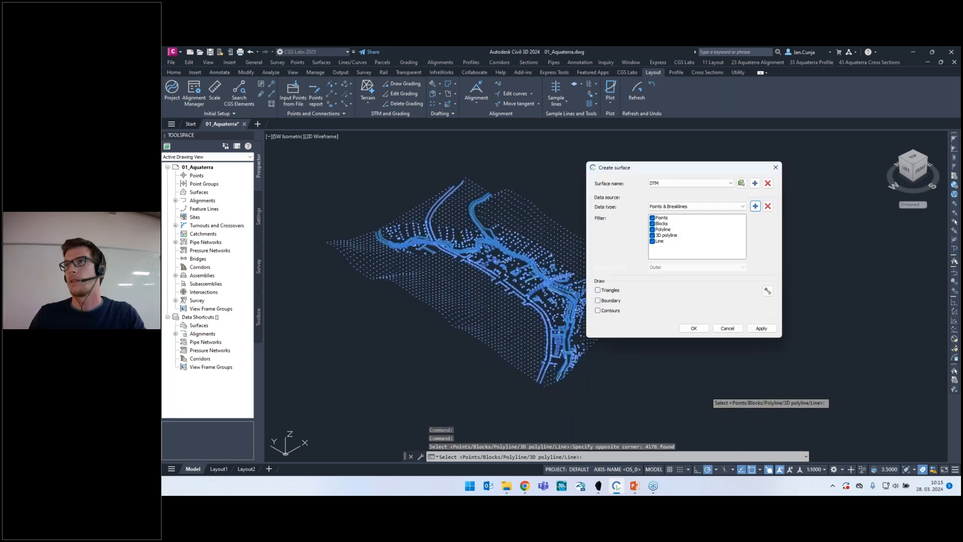
click(611, 292)
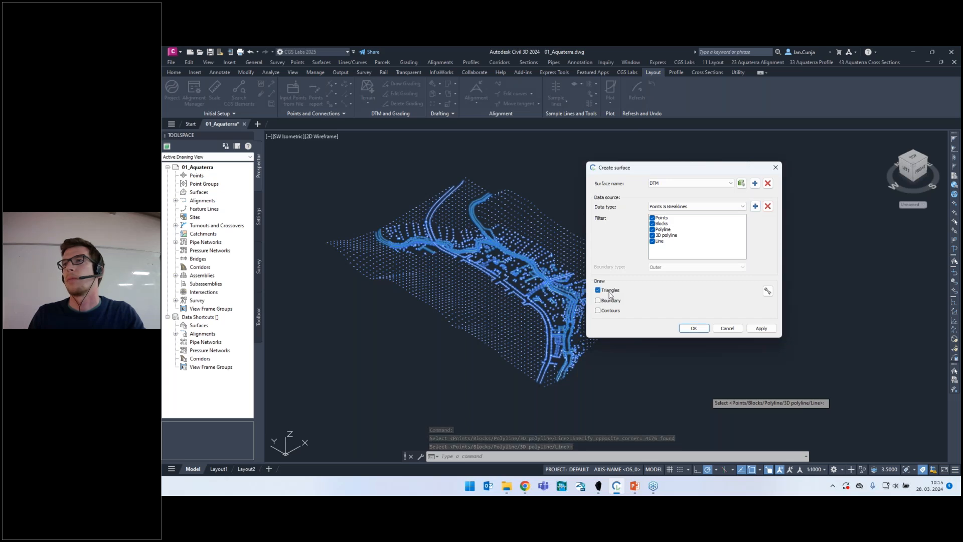
click(756, 329)
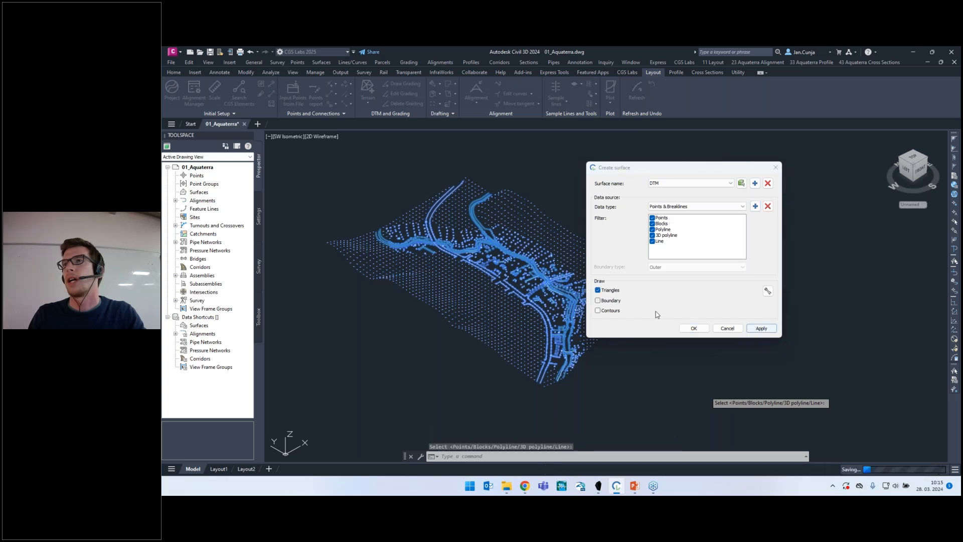
Display the DTM surface as contours without triangles, and switch back to drawing only the triangles.
click(602, 310)
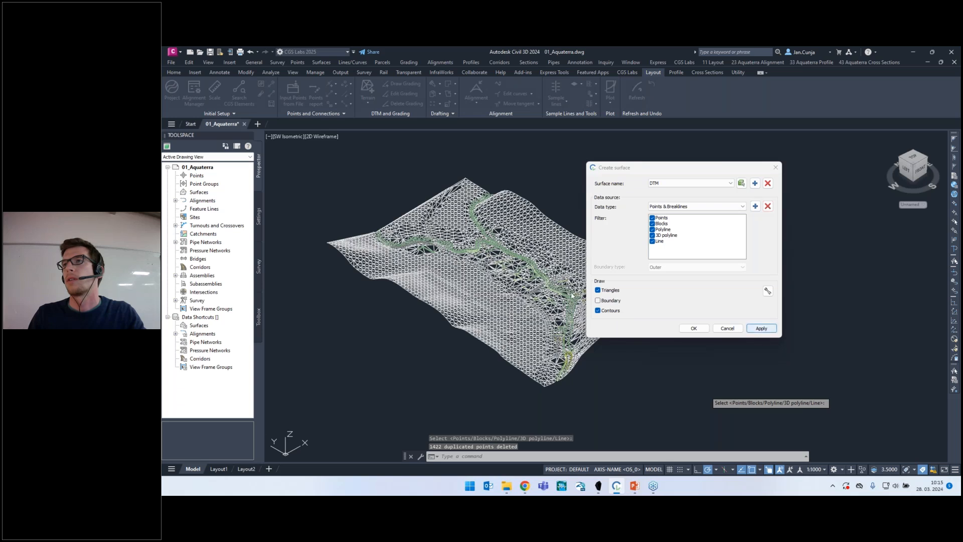
click(598, 290)
click(767, 330)
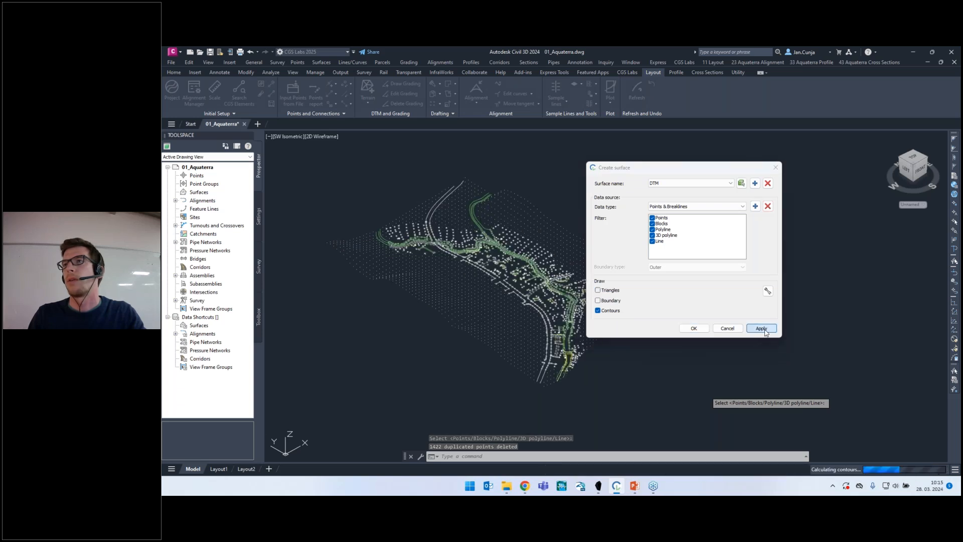
click(606, 312)
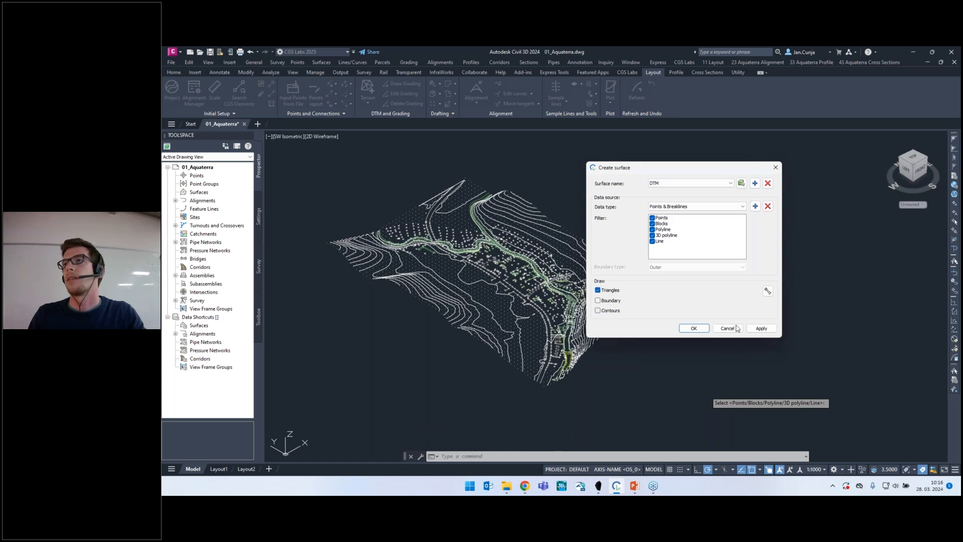
click(760, 329)
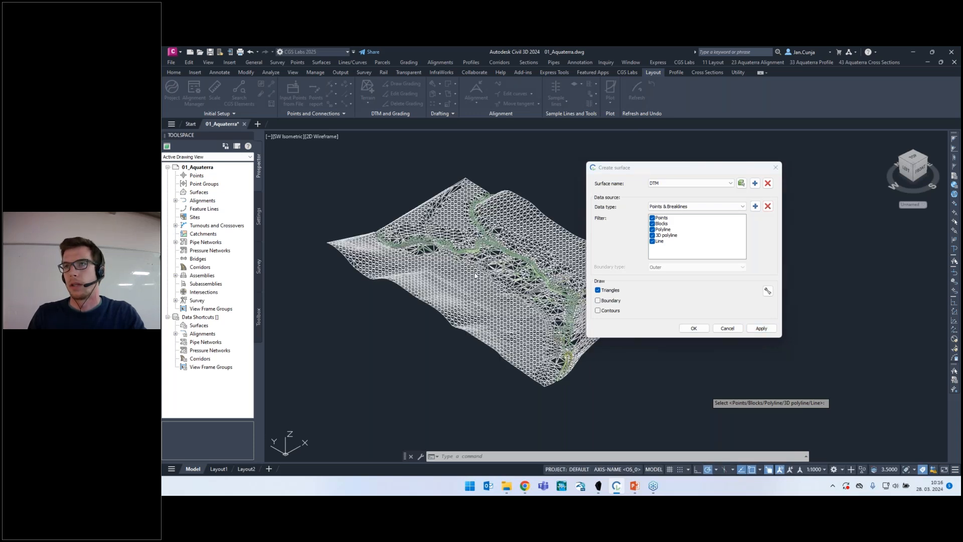
Turn off triangle drawing for the DTM surface, apply the change and finish the surface setup.
click(610, 292)
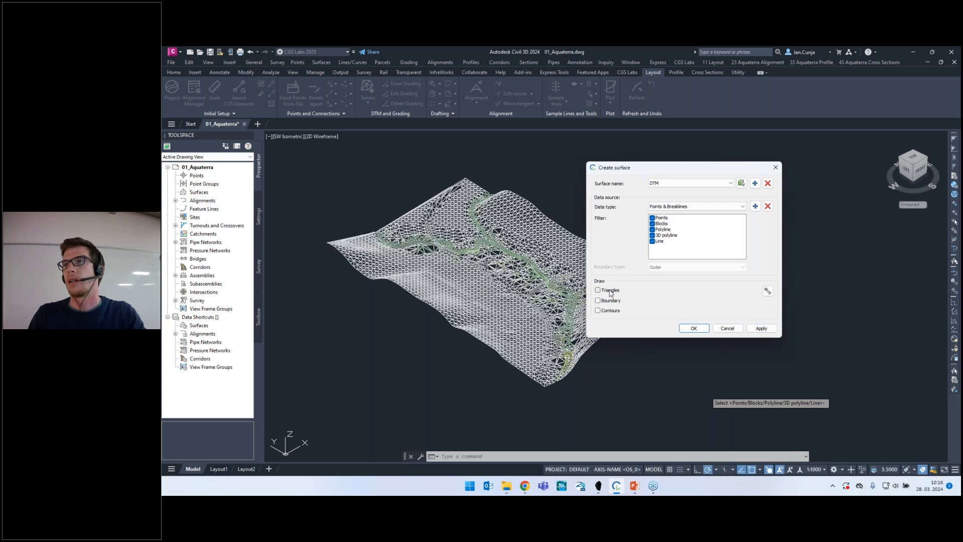
click(770, 331)
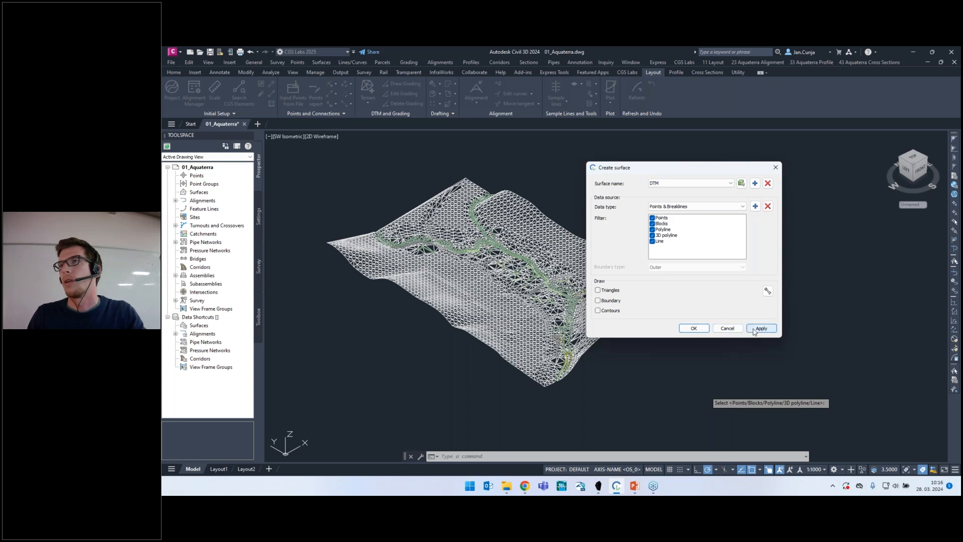
click(692, 329)
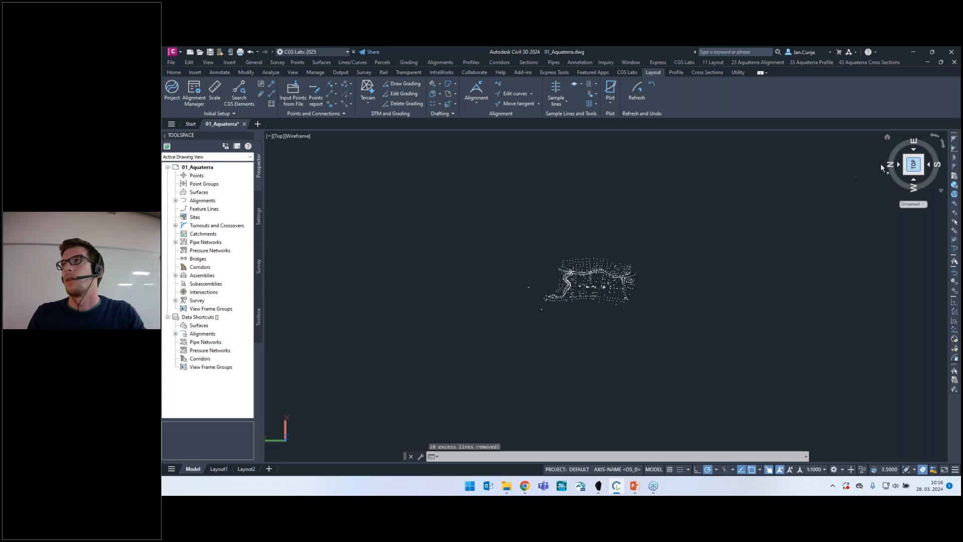
Rotate the top view of the drawing so that north points up.
click(943, 144)
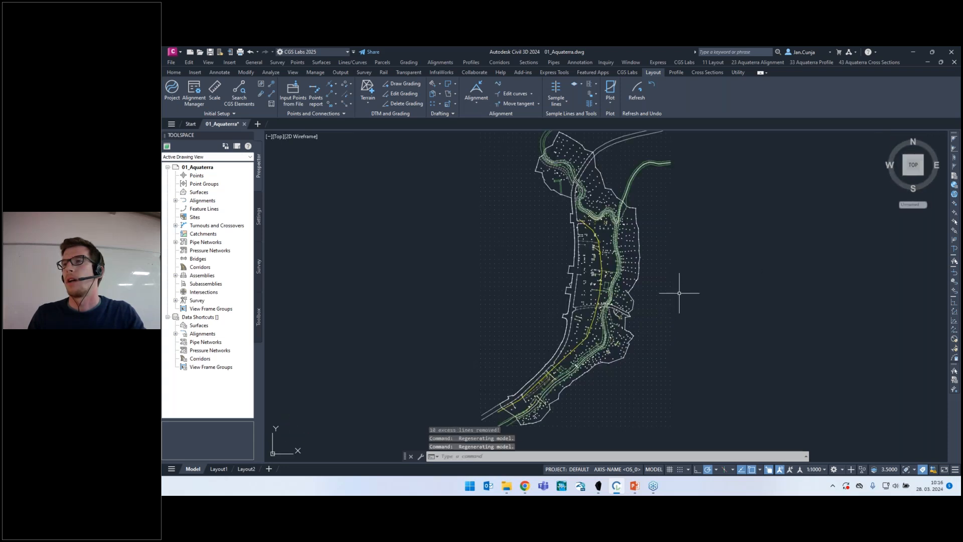
click(686, 276)
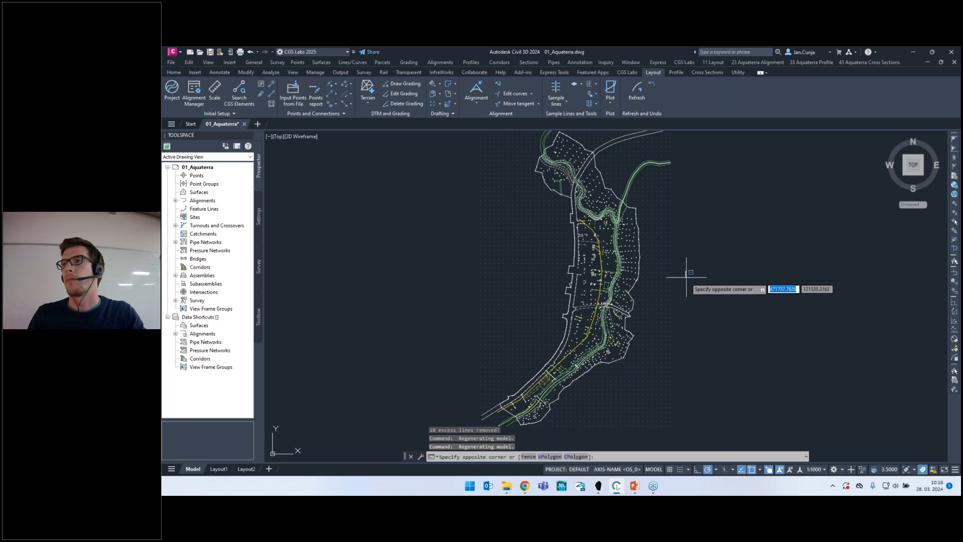
click(682, 281)
Use LAYOFF to turn off the layer containing the imported LiDAR points.
text(layo)
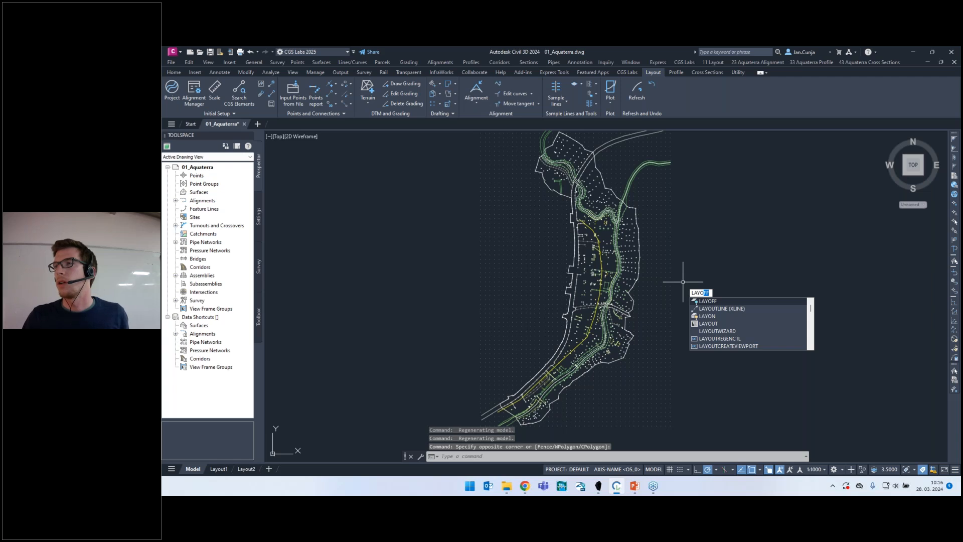
click(707, 301)
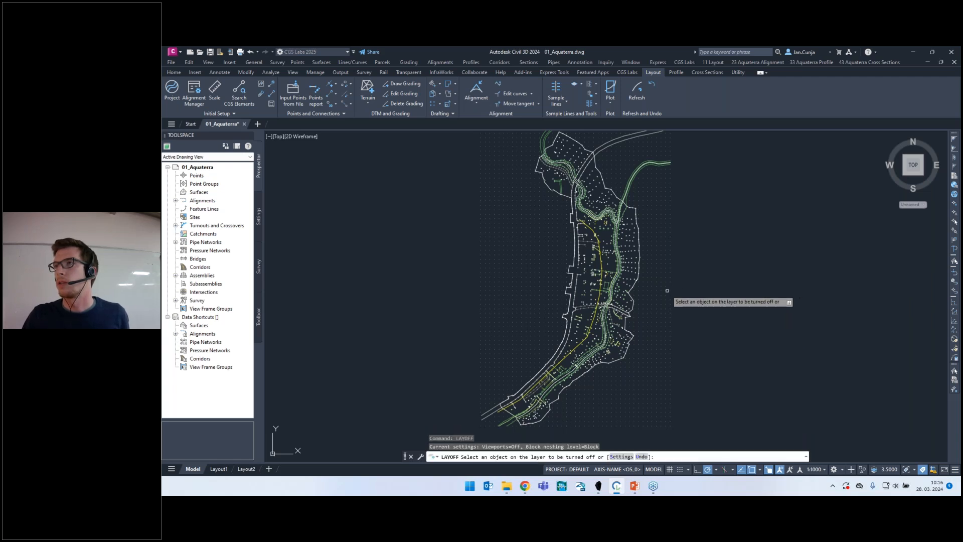
scroll(667, 281, up, 4)
click(669, 271)
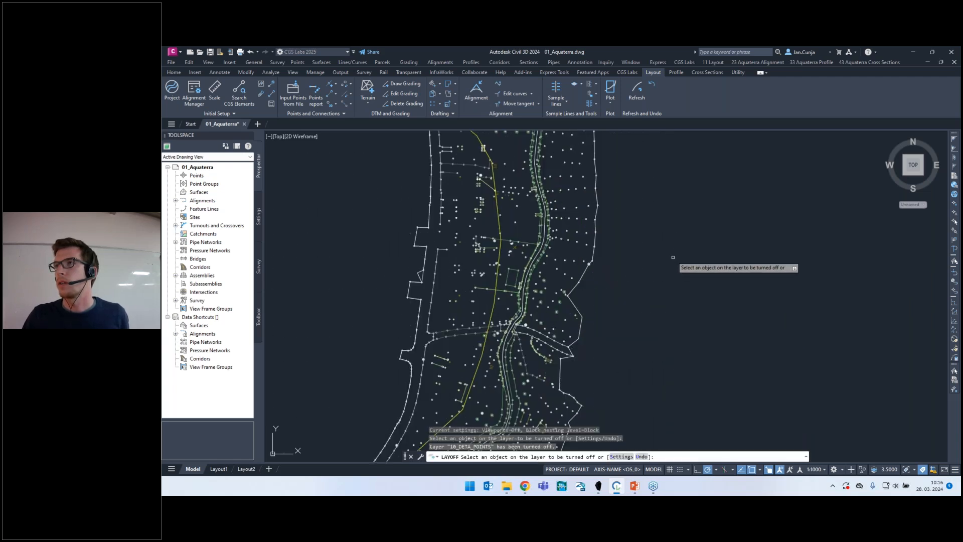
scroll(682, 287, down, 5)
key(Escape)
Try to convert the river's centre polyline into an alignment with Polyline to Alignment.
scroll(639, 254, up, 2)
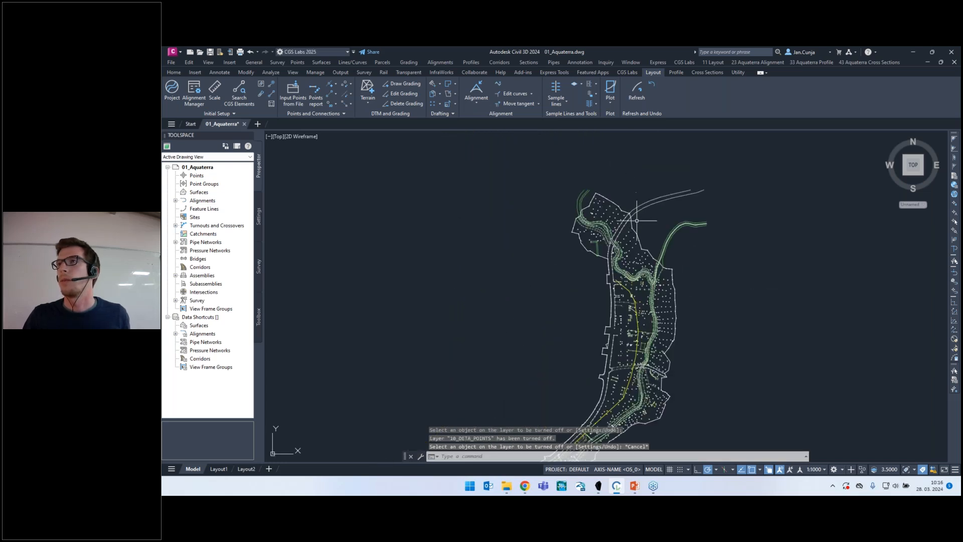
scroll(640, 255, up, 2)
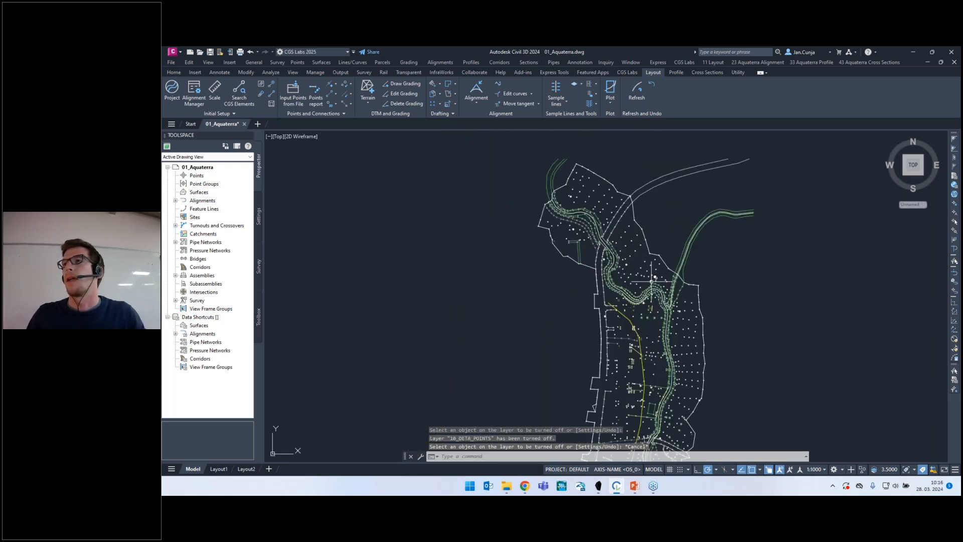
scroll(651, 283, down, 2)
scroll(666, 347, up, 2)
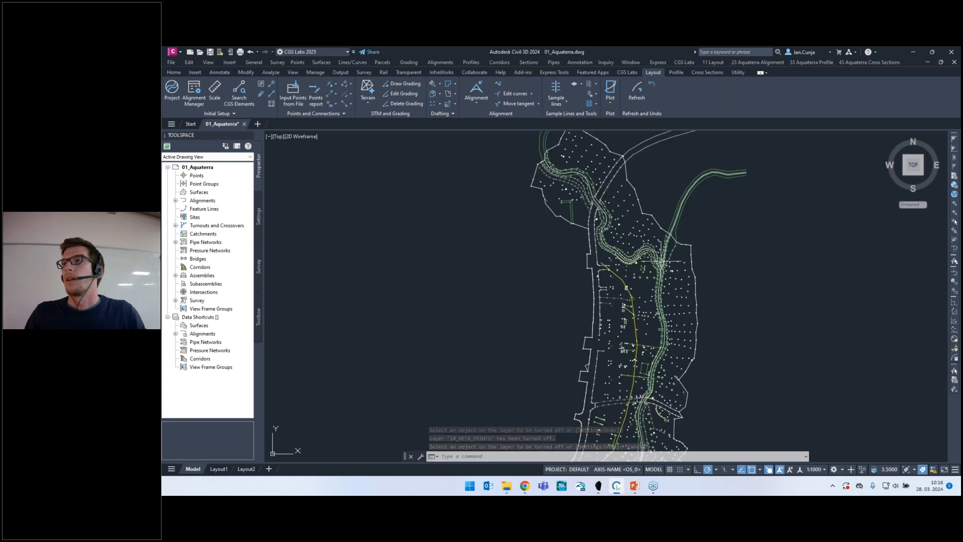
scroll(639, 266, down, 2)
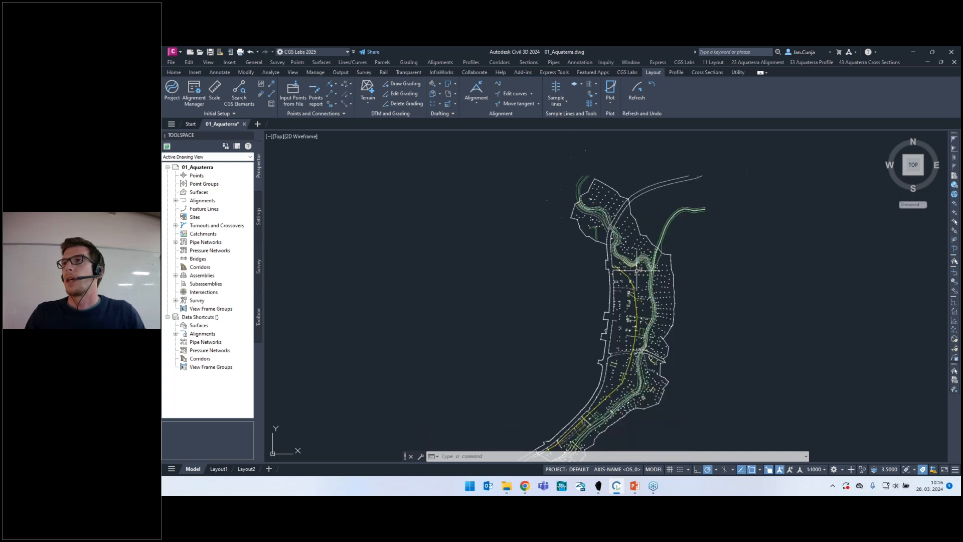
scroll(647, 366, up, 2)
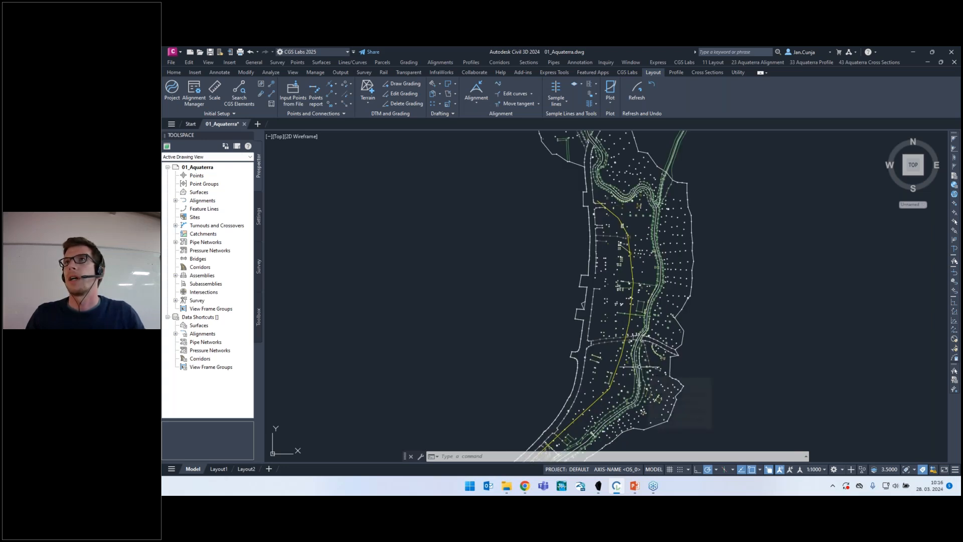
click(477, 104)
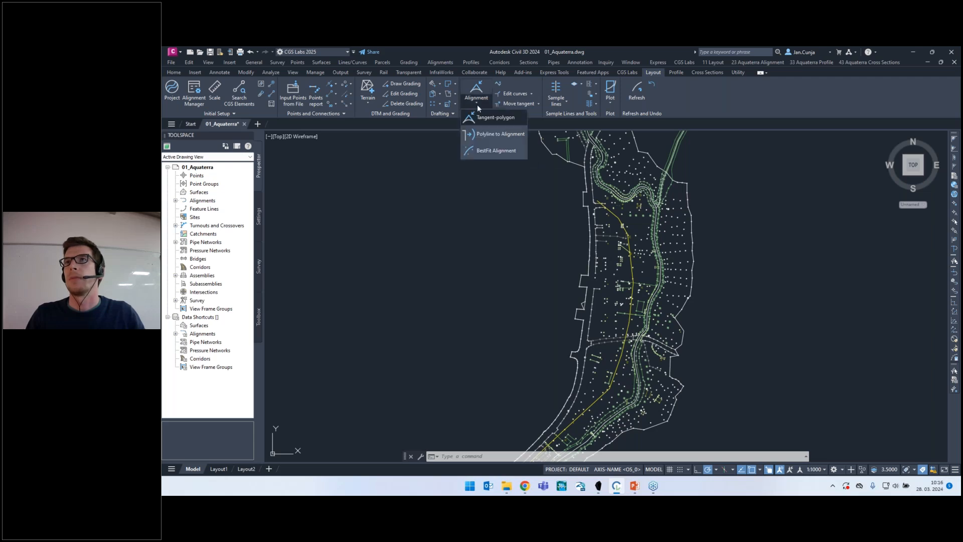
click(490, 134)
scroll(657, 270, up, 5)
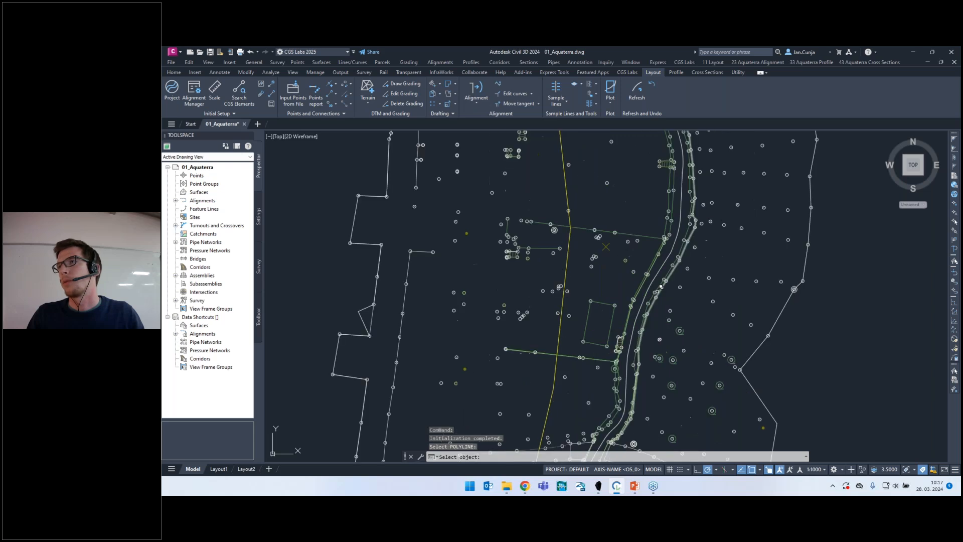
click(657, 269)
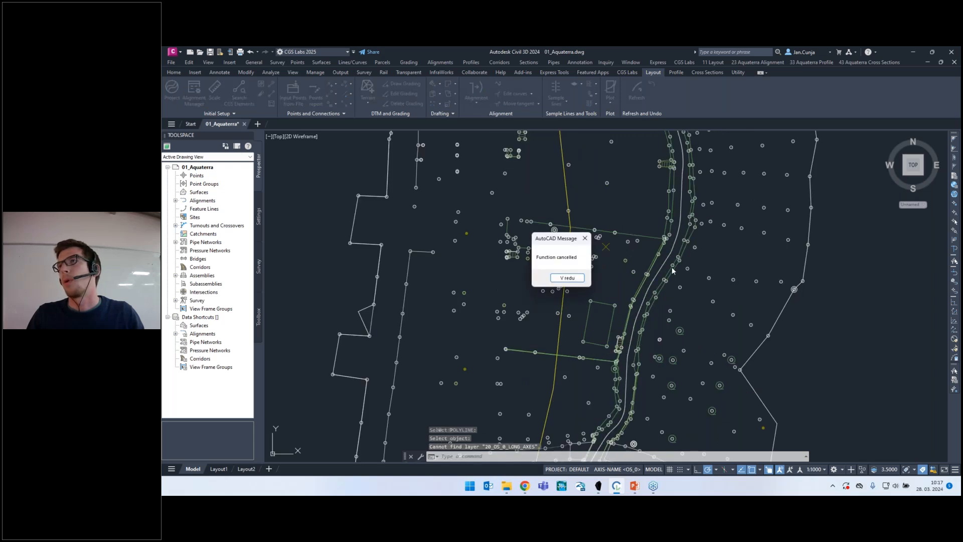
click(567, 278)
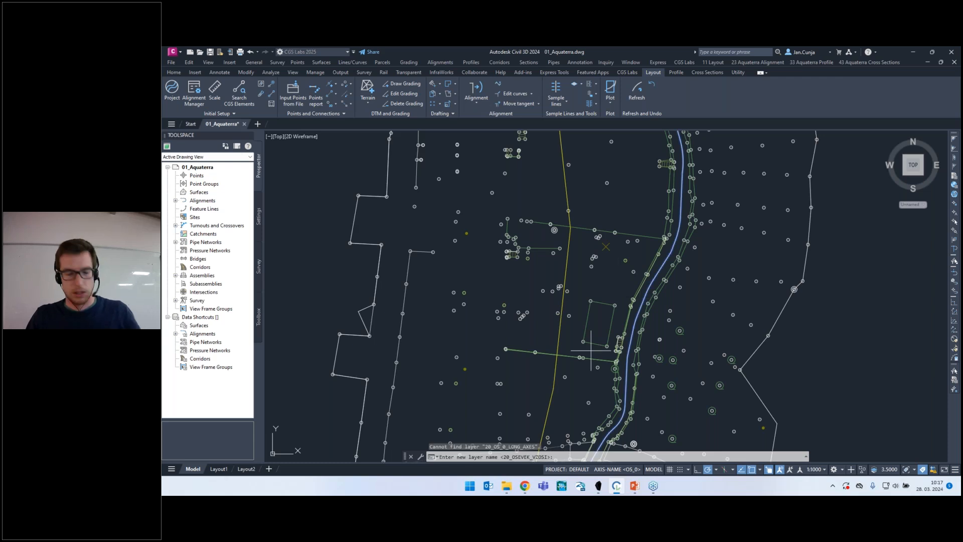
key(Escape)
key(Escape)
key(Escape)
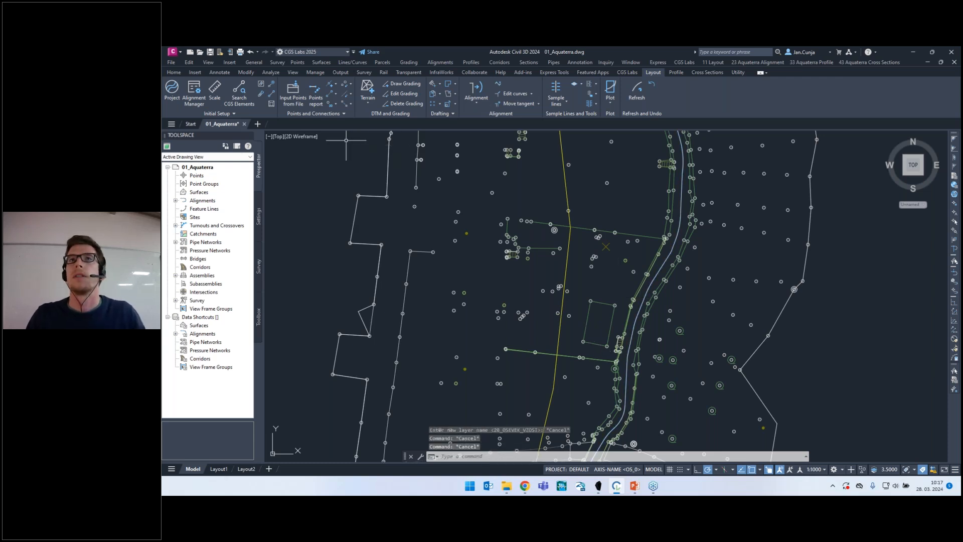
Make RIVER the active alignment in the Alignment Manager and move the manager clear of the river geometry.
click(196, 96)
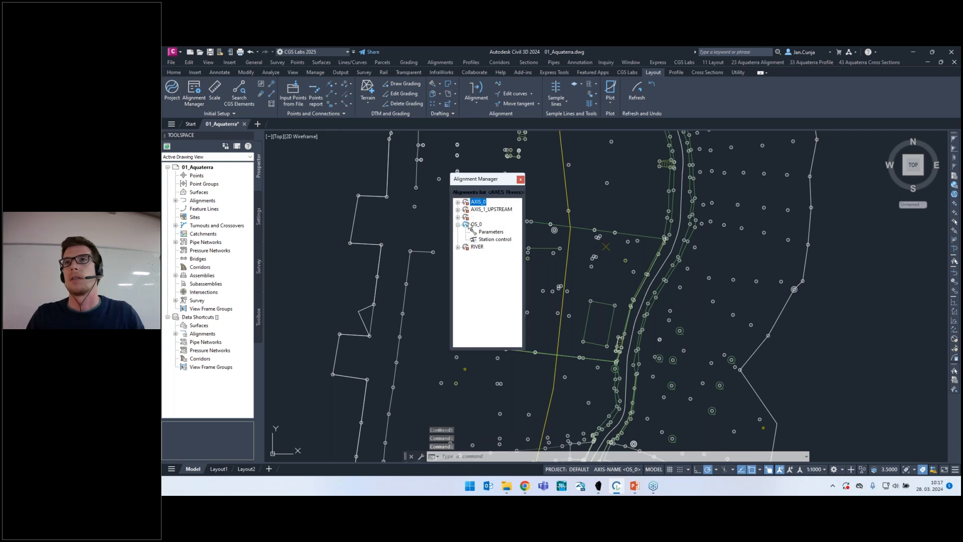
click(476, 248)
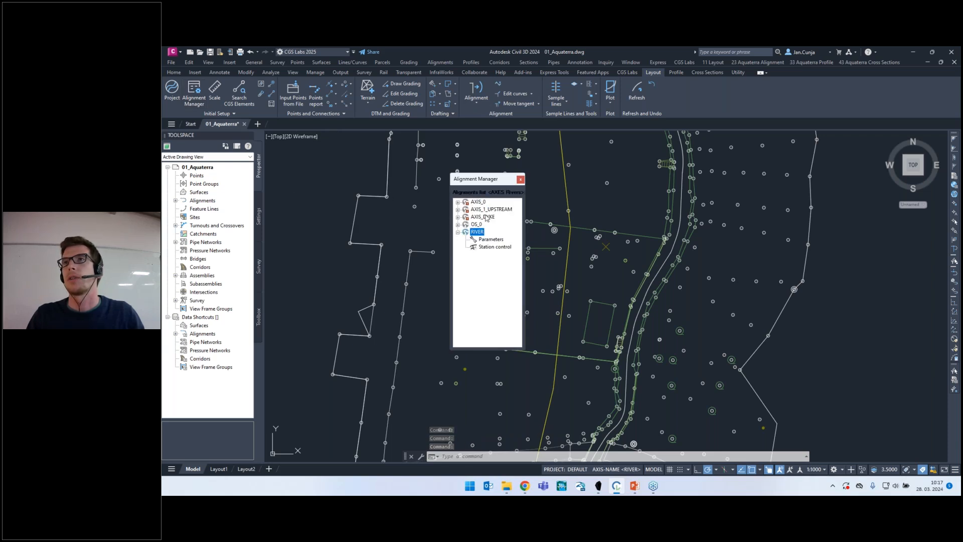
drag(478, 184, 340, 182)
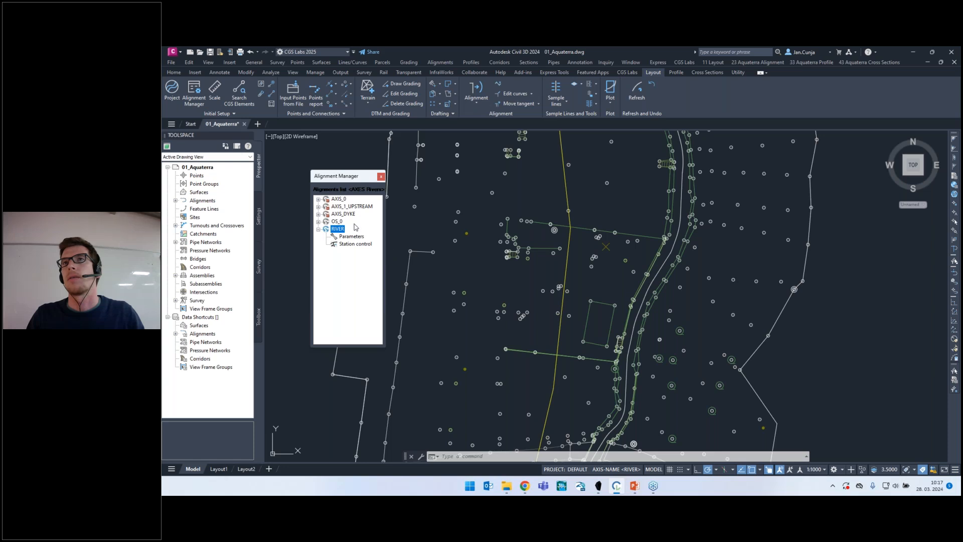
click(486, 101)
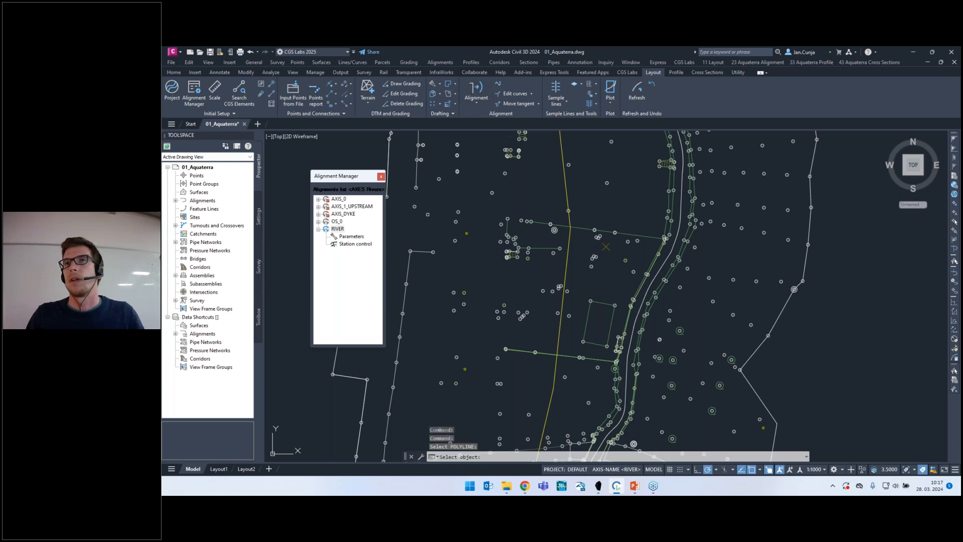
key(Escape)
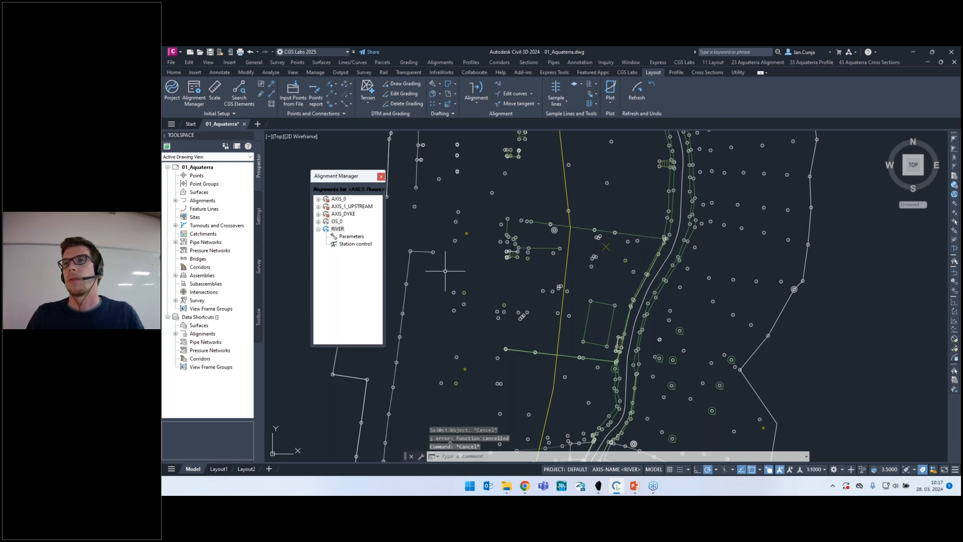
right_click(337, 261)
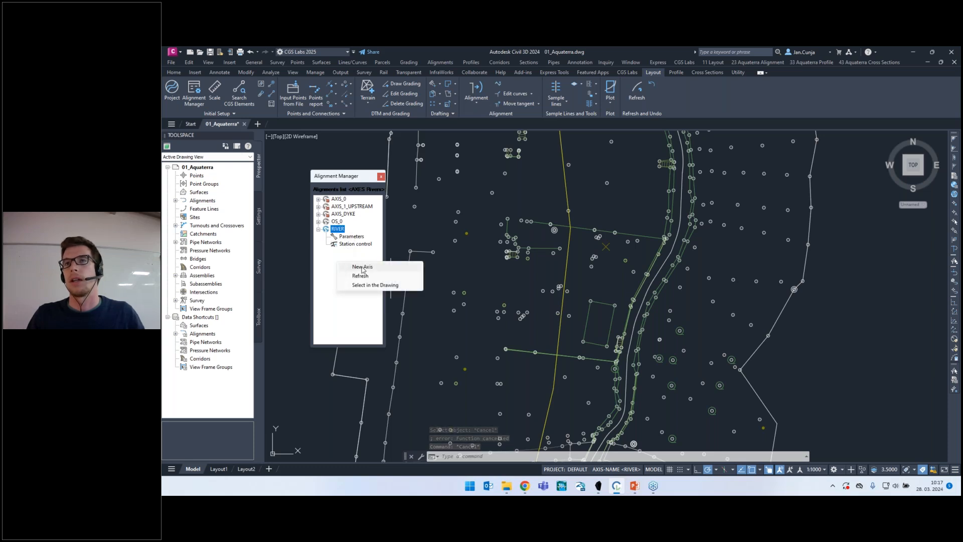
click(361, 267)
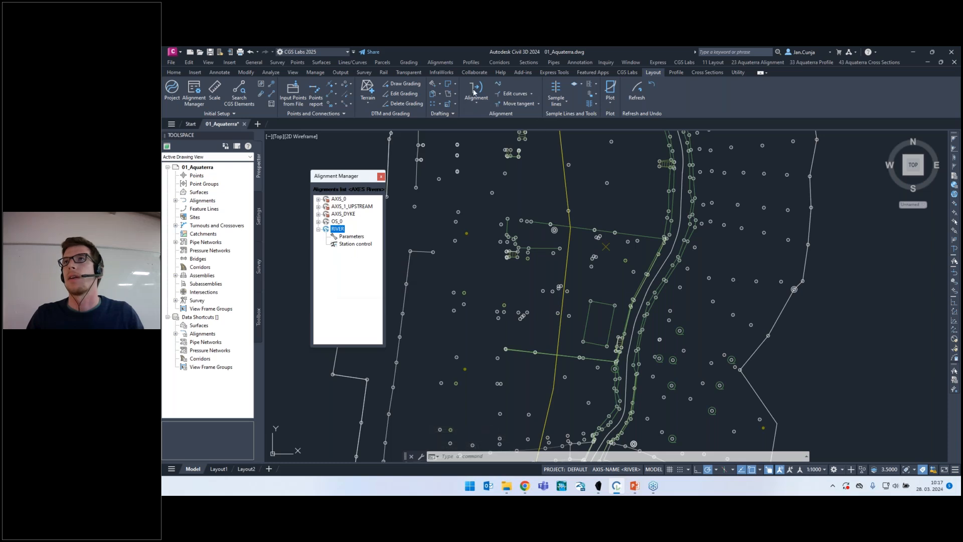
key(Escape)
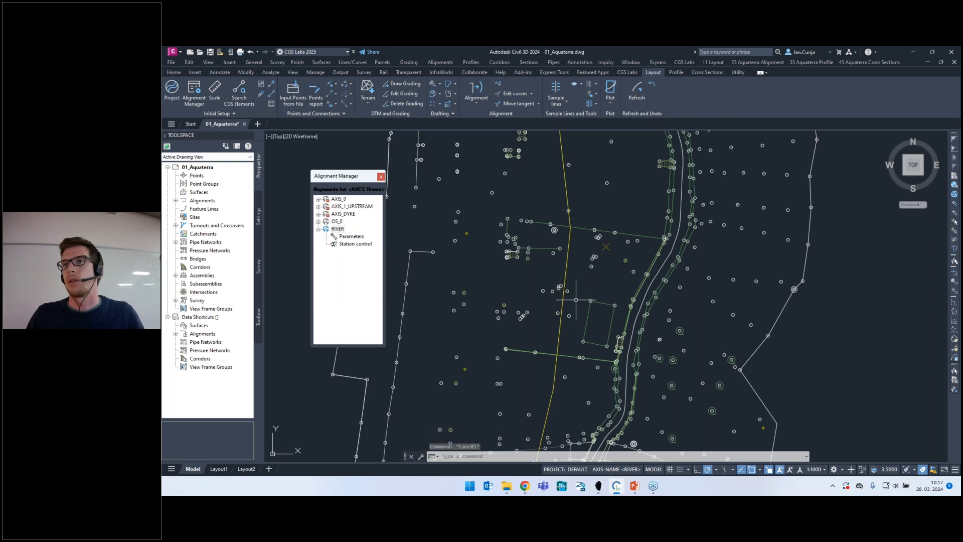
Convert the river's centre polyline into the longitudinal axis of RIVER with Polyline to Alignment.
click(476, 90)
click(652, 350)
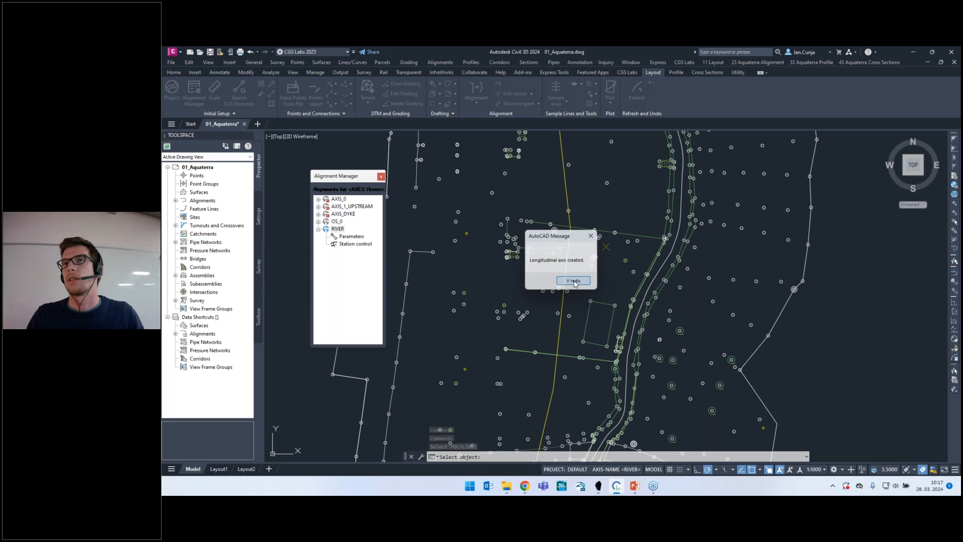
click(574, 281)
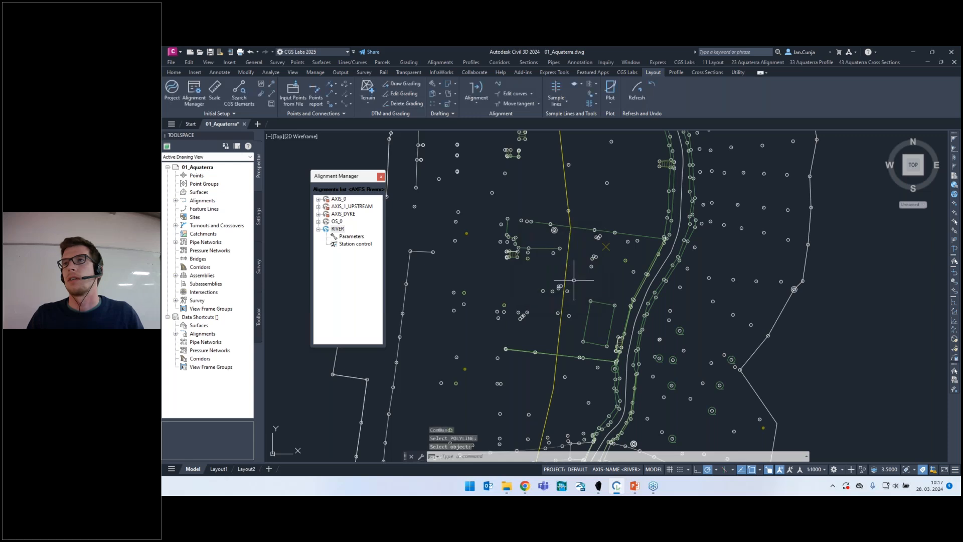
click(340, 230)
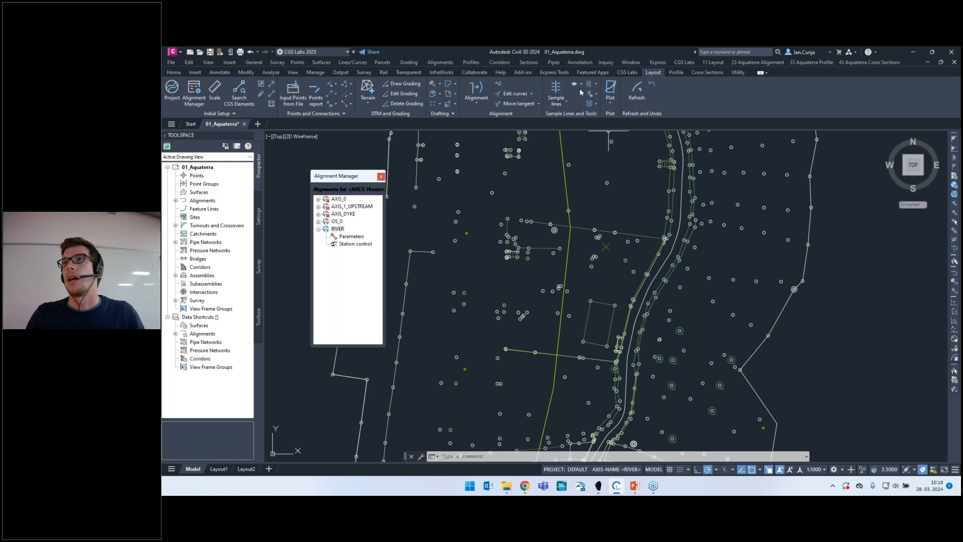
Switch to the SW Isometric view and drape the RIVER alignment onto the DTM surface.
scroll(633, 216, down, 2)
scroll(642, 257, up, 2)
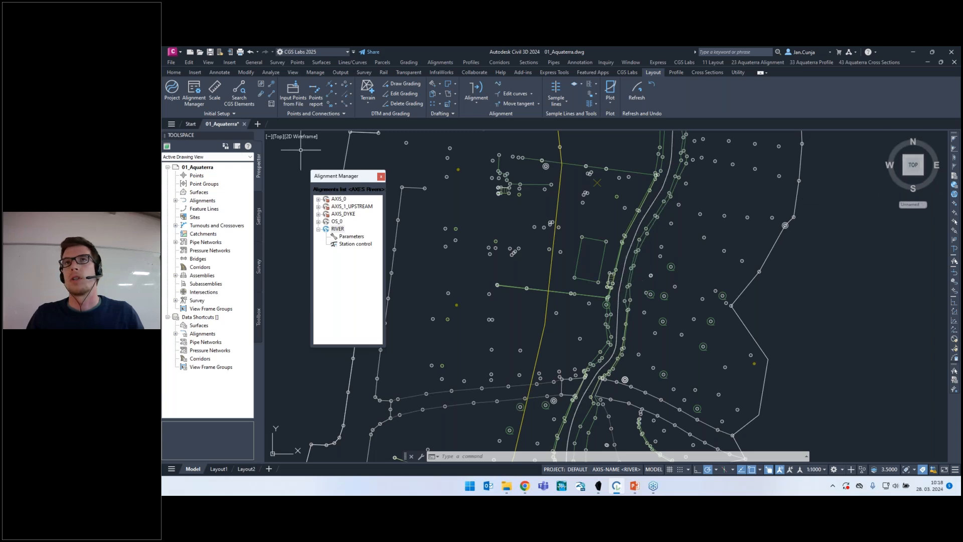
click(279, 137)
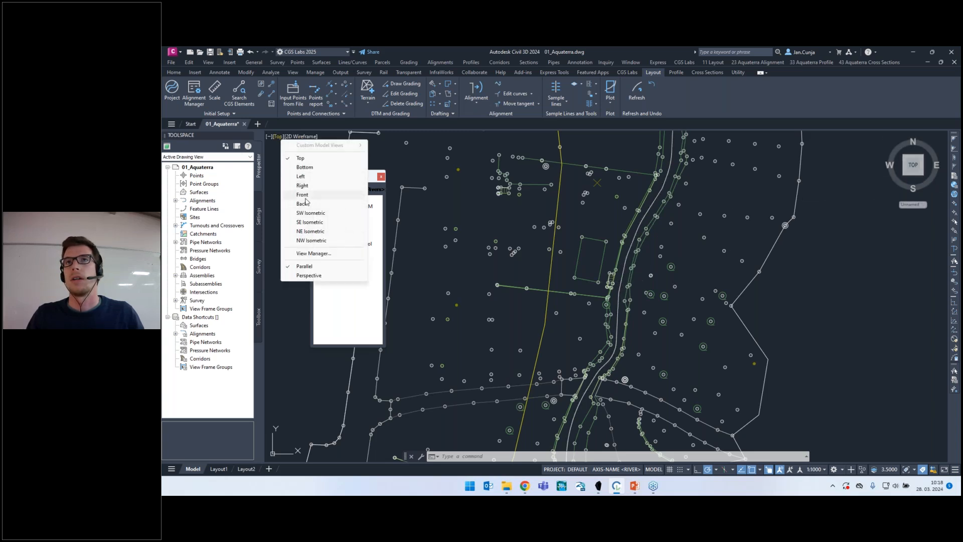
click(307, 213)
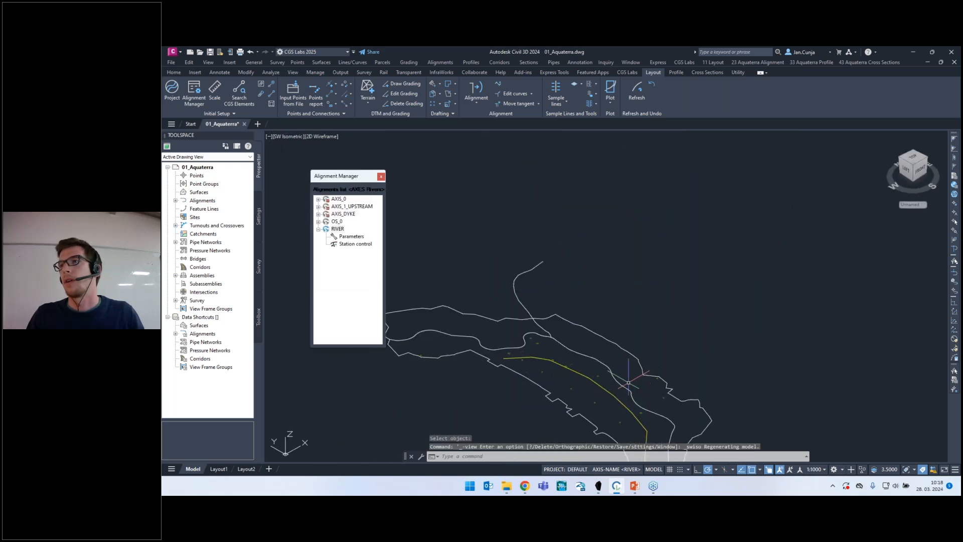
scroll(627, 391, down, 2)
scroll(620, 365, down, 4)
scroll(630, 289, up, 9)
scroll(617, 271, down, 2)
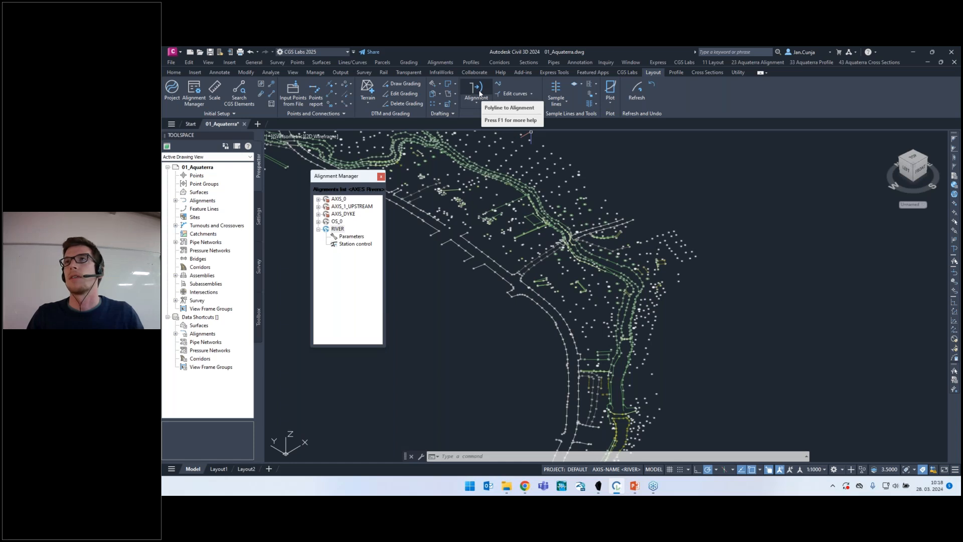
click(569, 82)
click(477, 318)
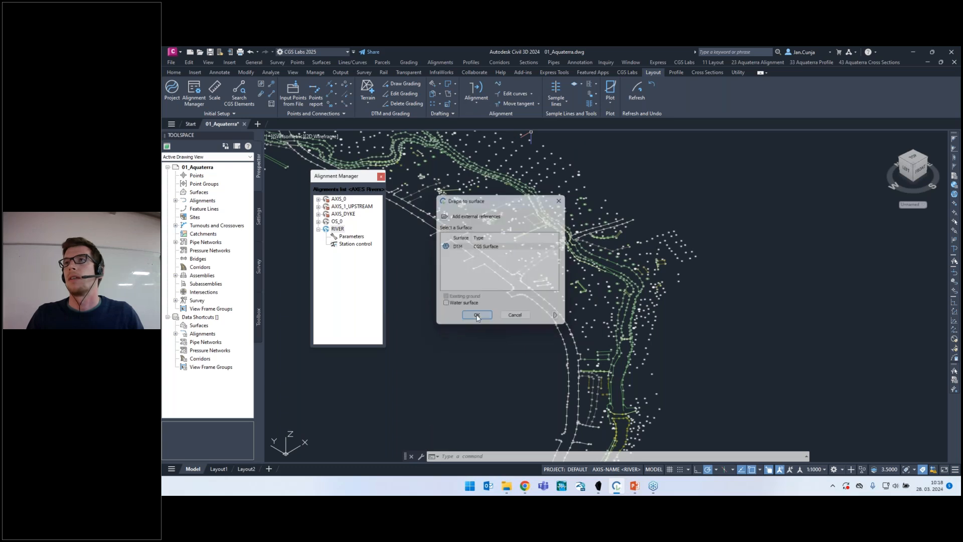
scroll(564, 235, up, 5)
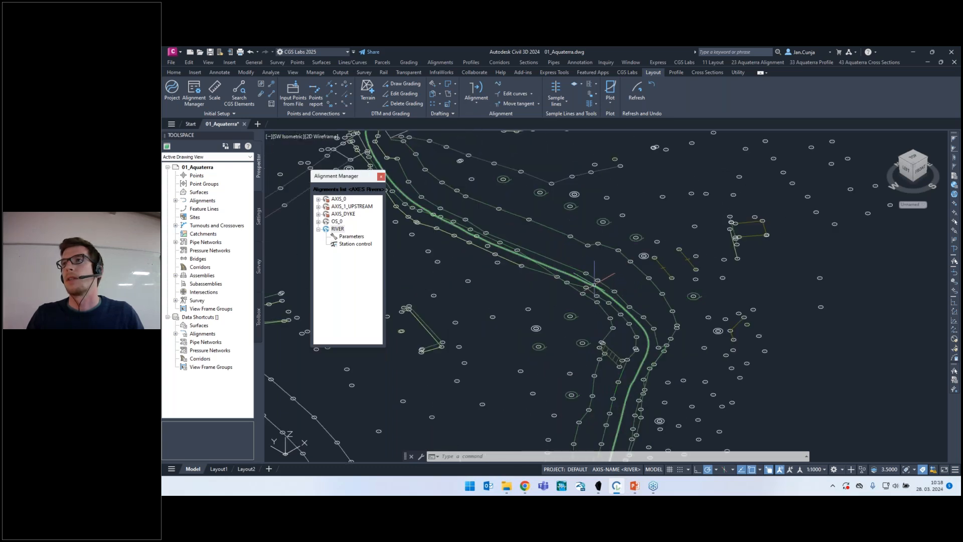
scroll(591, 279, down, 5)
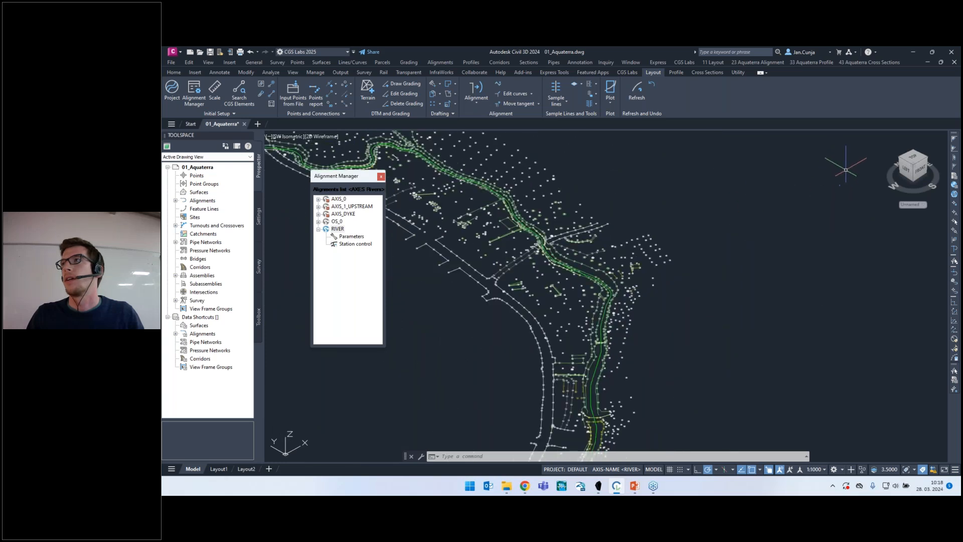
scroll(715, 229, down, 2)
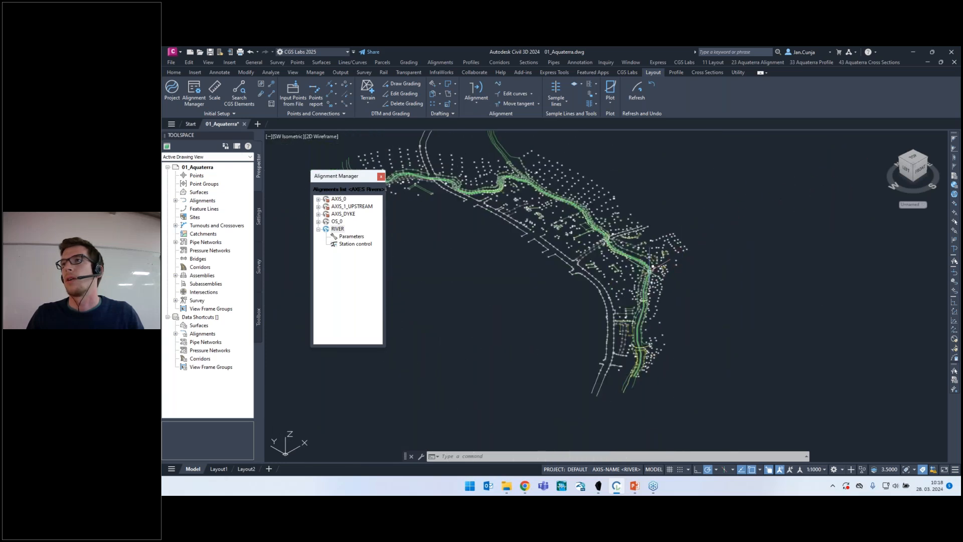
scroll(652, 267, up, 2)
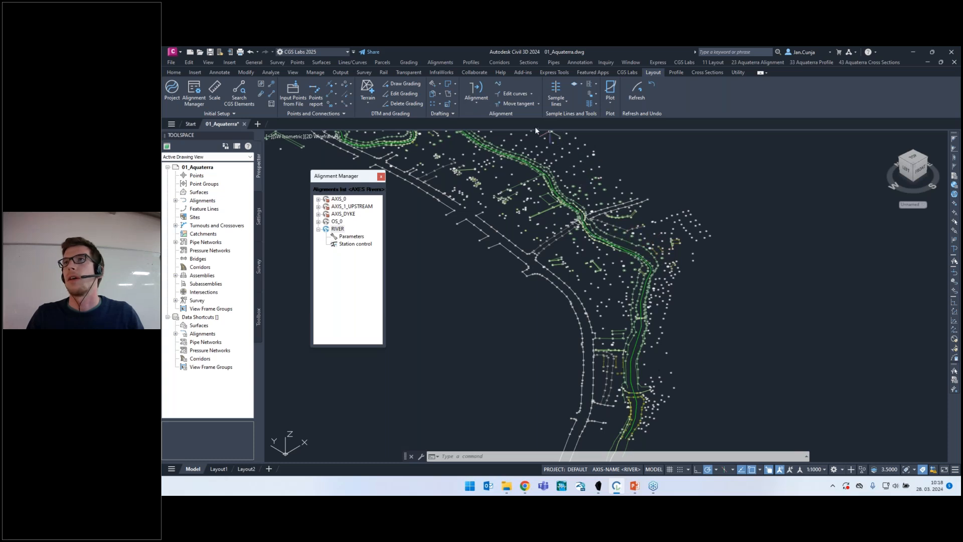
Return to the top view and draw RIVER cross-axes every 10 m from station 5, with left and right widths of 10 m.
click(912, 160)
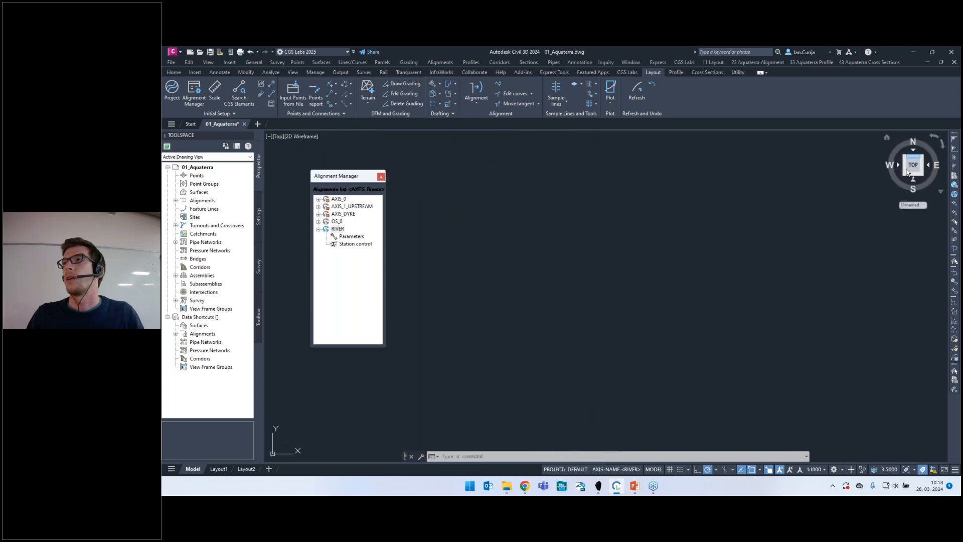
click(557, 89)
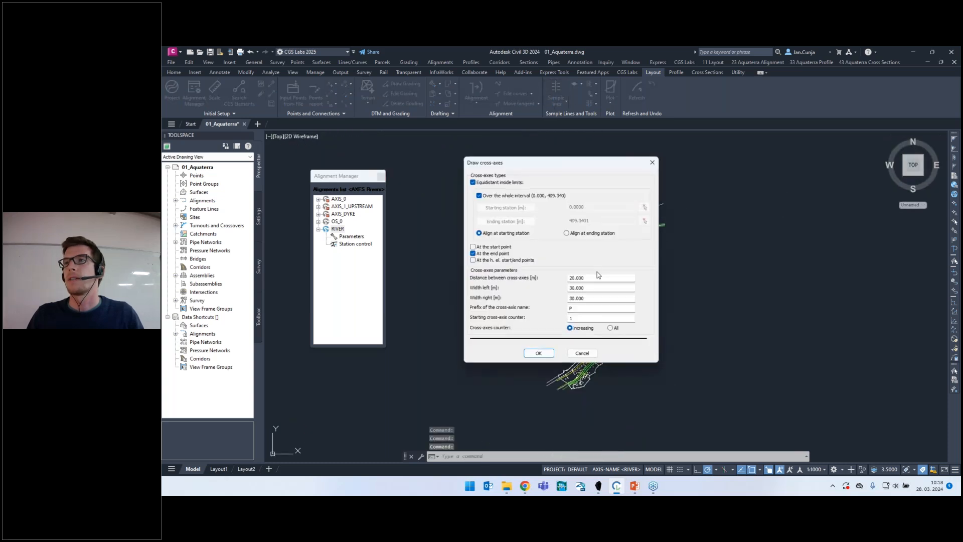
drag(591, 279, 569, 299)
text(10)
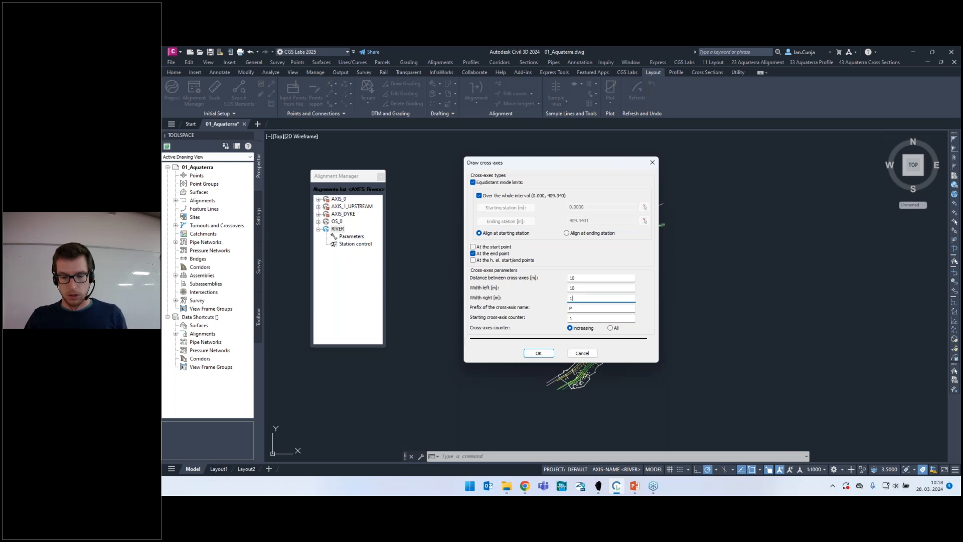
click(479, 196)
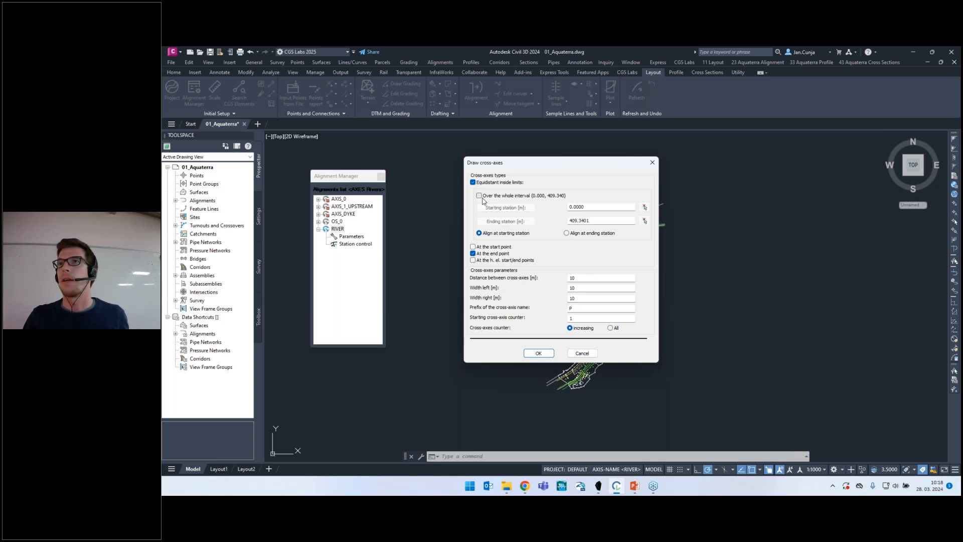
drag(585, 207, 544, 211)
text(5)
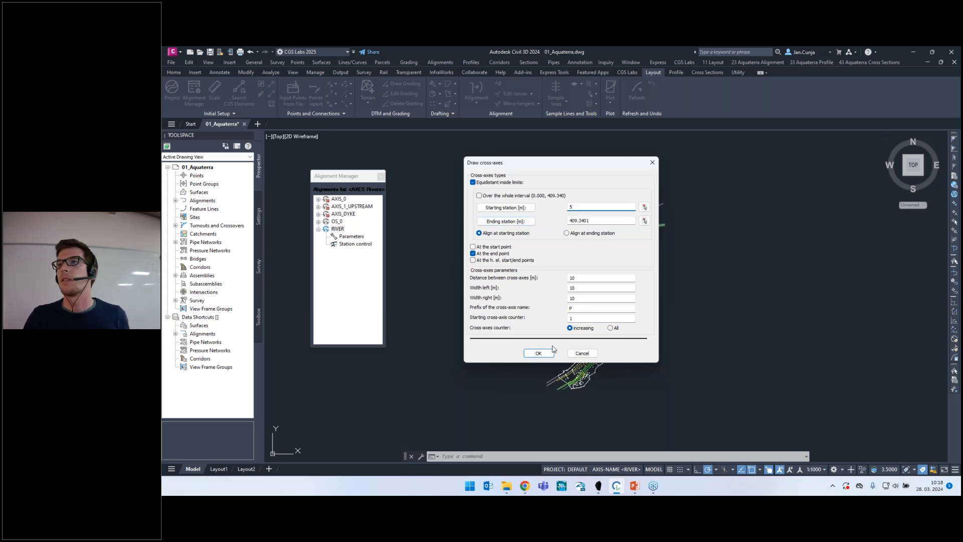
click(538, 354)
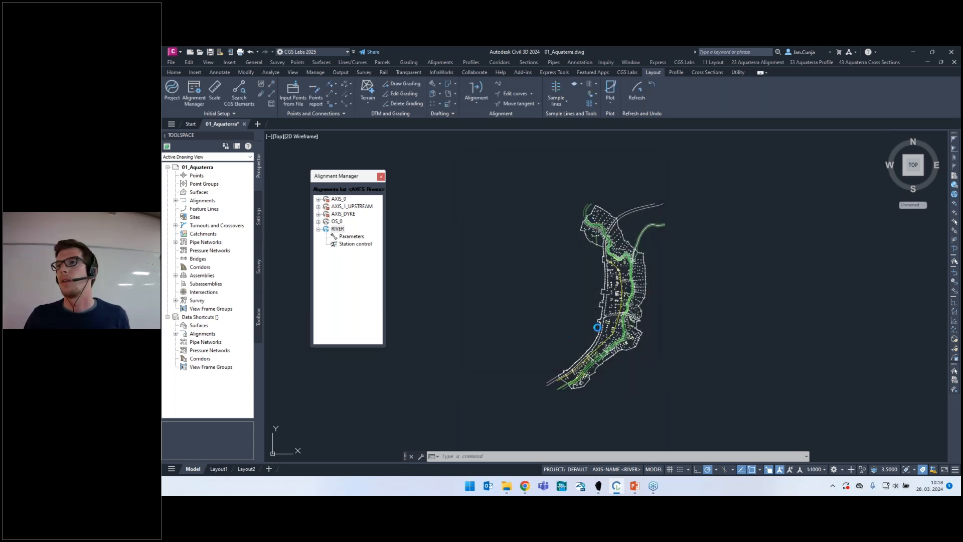
scroll(593, 262, up, 5)
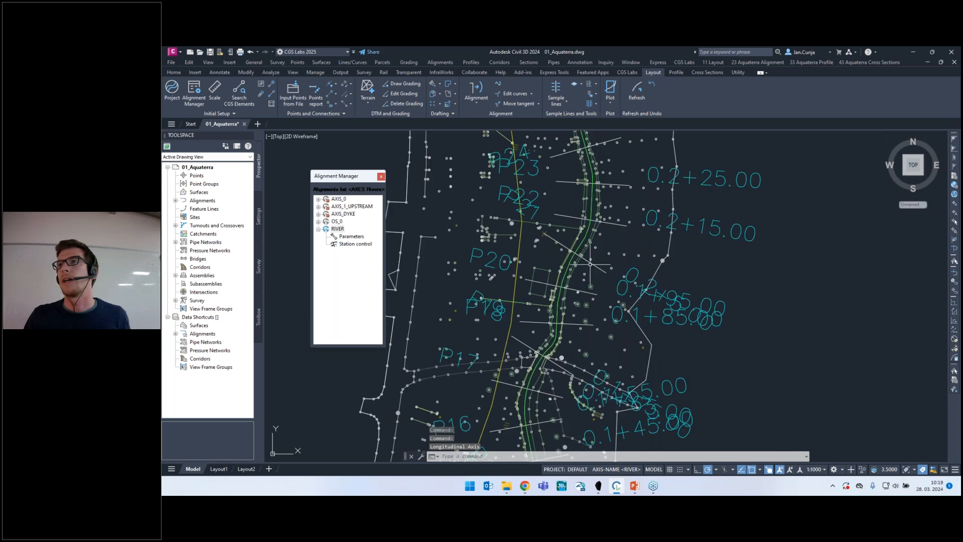
Switch back to the SW Isometric view and drape the new river cross-axes onto the DTM surface.
click(278, 136)
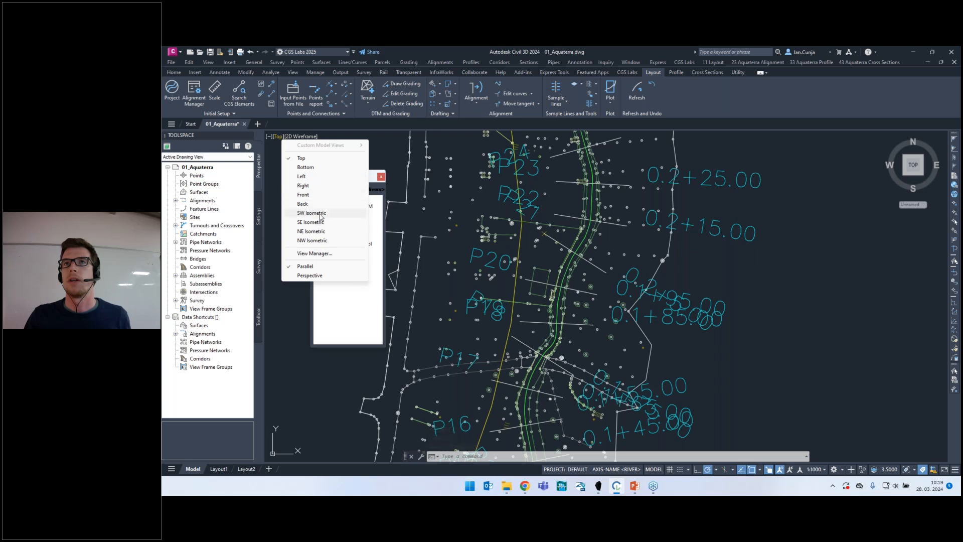
click(311, 213)
scroll(625, 226, up, 2)
scroll(651, 234, up, 2)
scroll(650, 238, down, 10)
scroll(648, 304, up, 5)
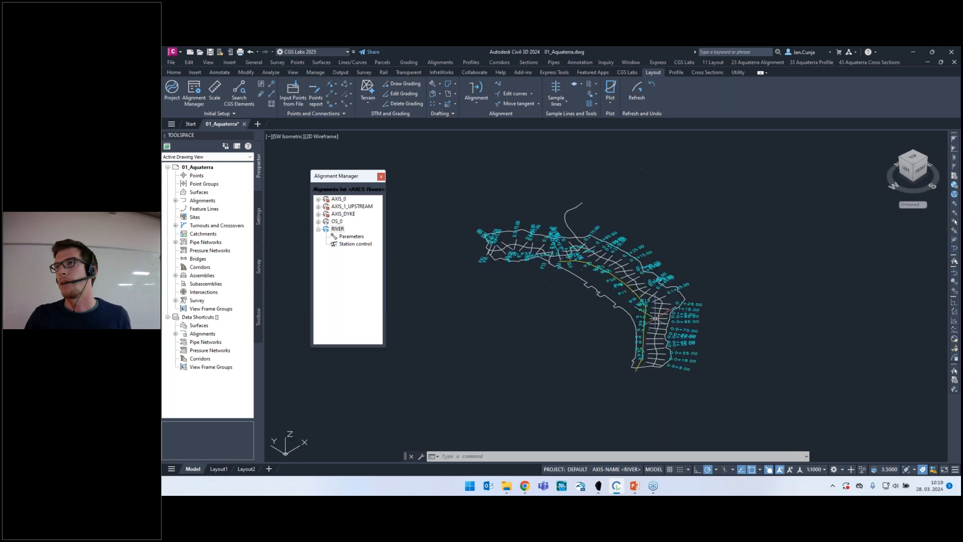
scroll(657, 216, down, 6)
scroll(657, 216, up, 5)
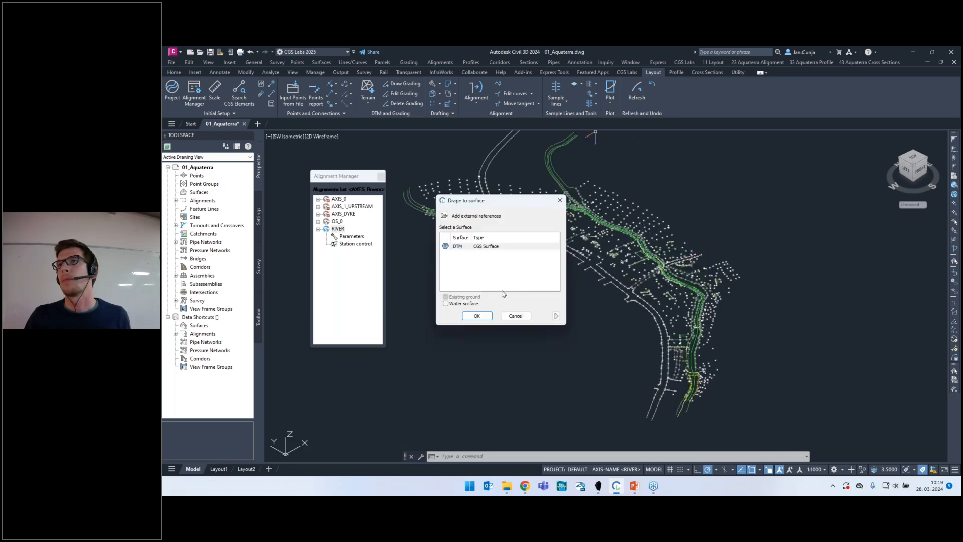
click(482, 319)
scroll(600, 294, up, 5)
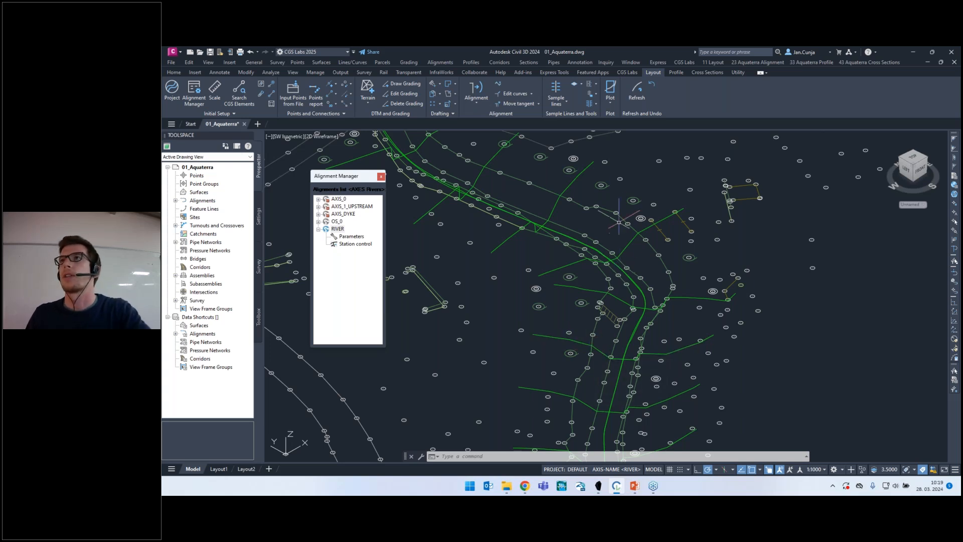
scroll(596, 156, down, 5)
Return to the top view and draw RIVER's longitudinal profile table, type AQUATERRA, scale 1000/100, station 0.000 to 409.340, beside the river plan.
click(914, 158)
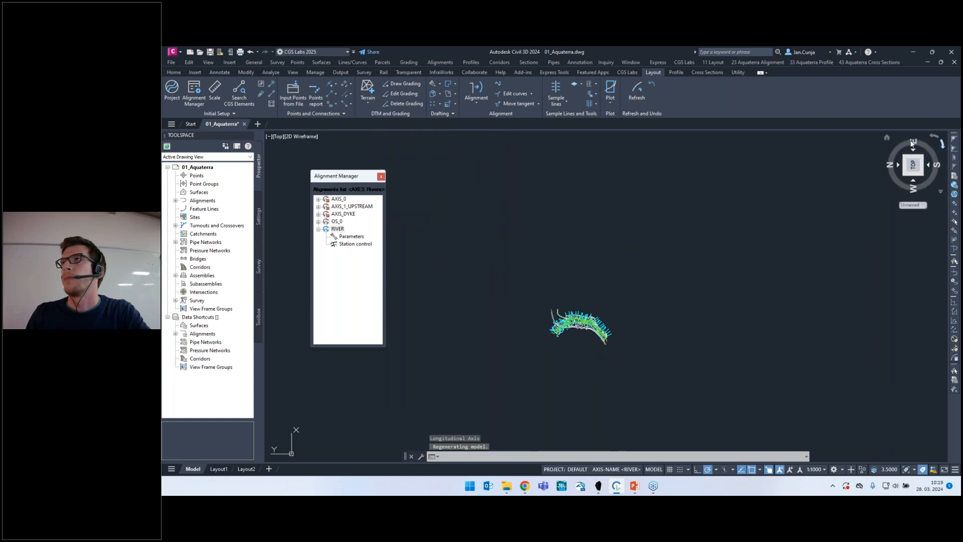
click(912, 143)
click(676, 73)
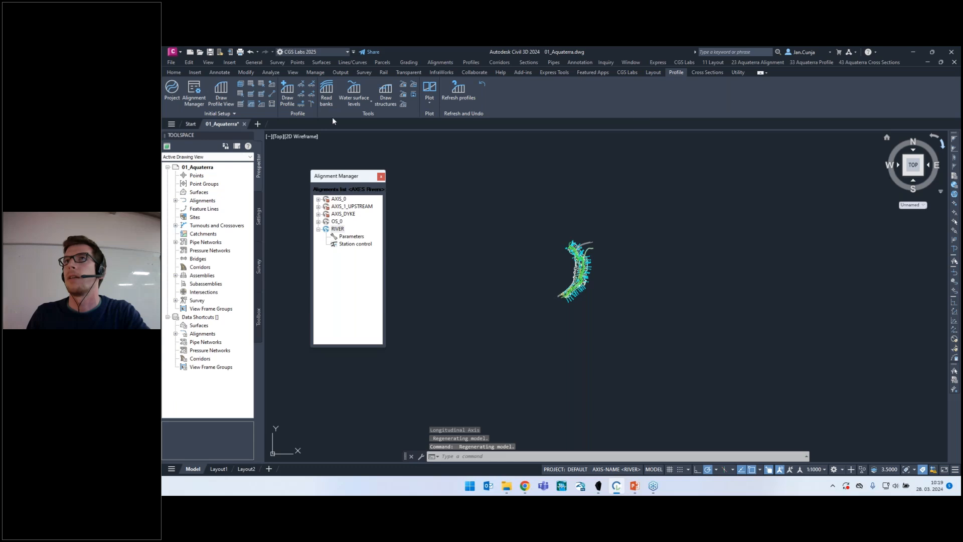
click(222, 92)
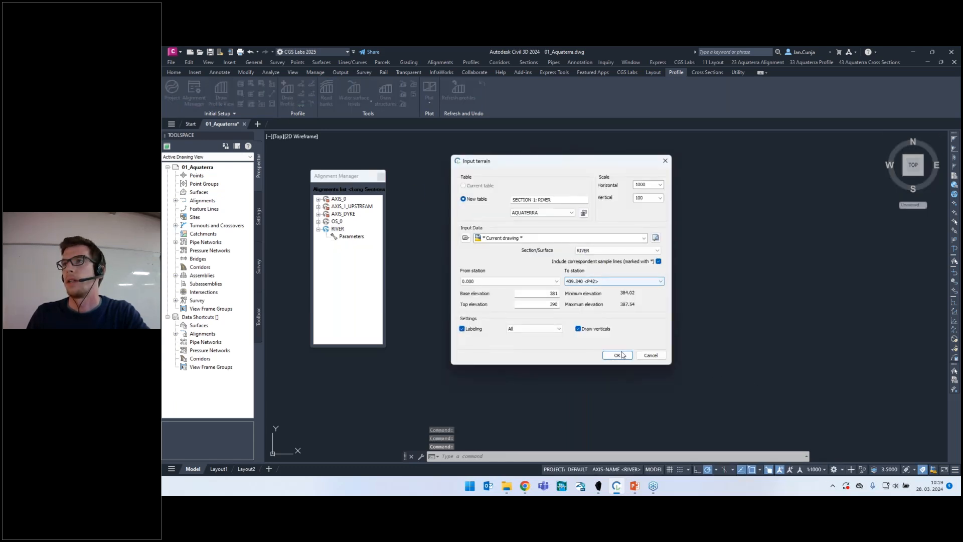
click(618, 355)
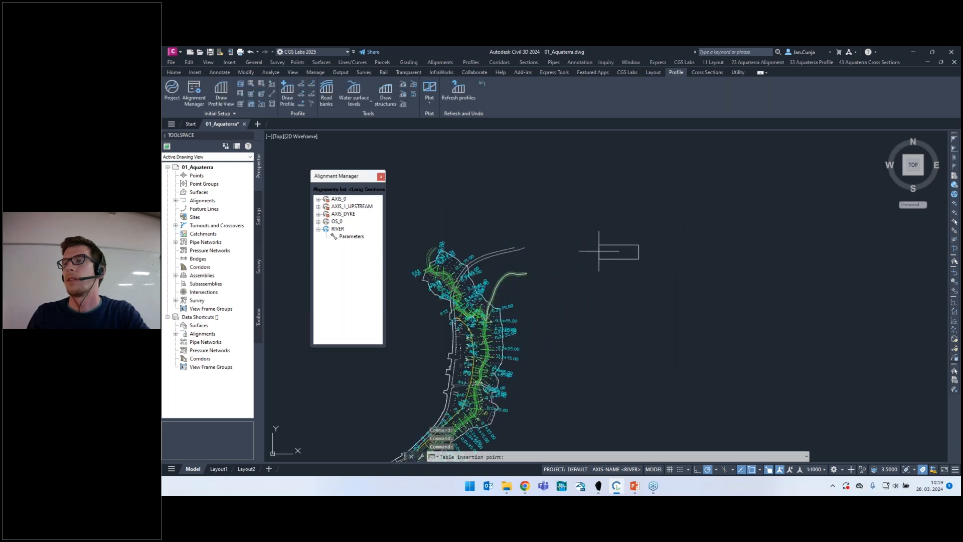
click(589, 262)
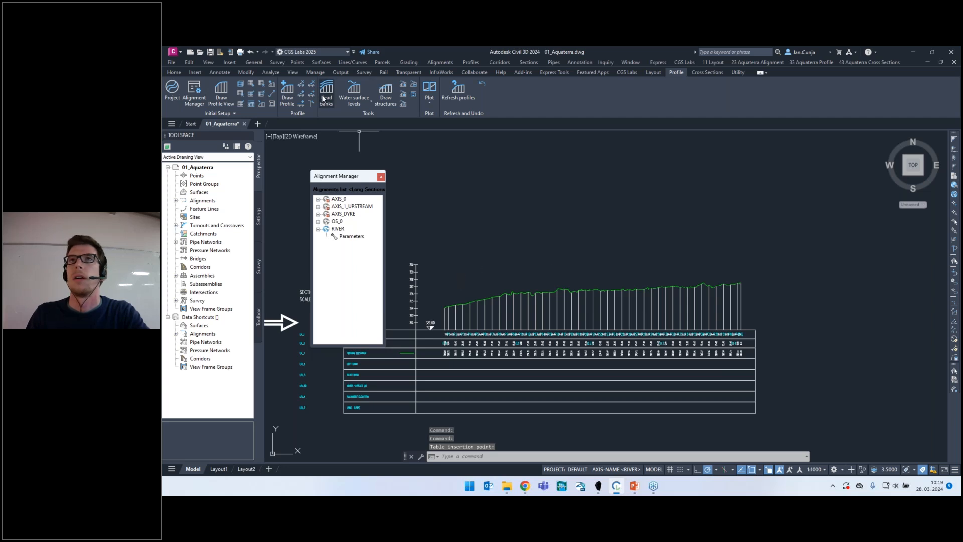
Begin RIVER's vertical alignment with Draw Profile, placing its first point at the terrain line's start with elevation z 383.5 m.
click(290, 98)
middle_drag(426, 312, 462, 285)
scroll(462, 284, up, 3)
scroll(469, 301, up, 2)
scroll(502, 316, down, 2)
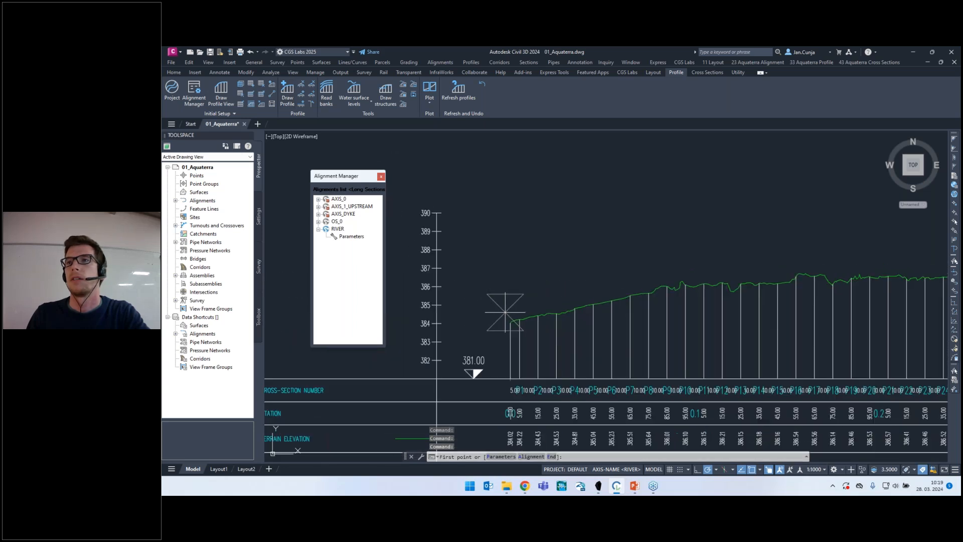
scroll(505, 316, up, 2)
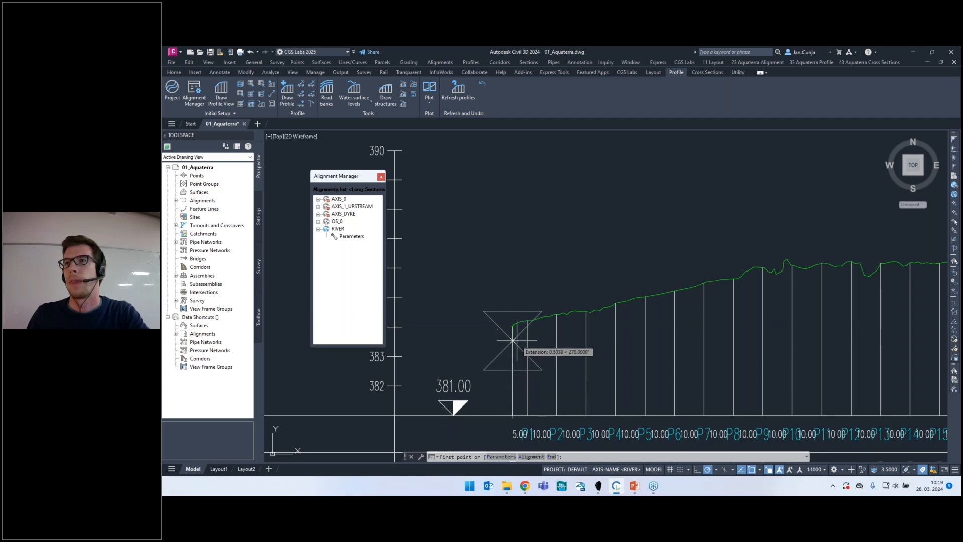
click(501, 457)
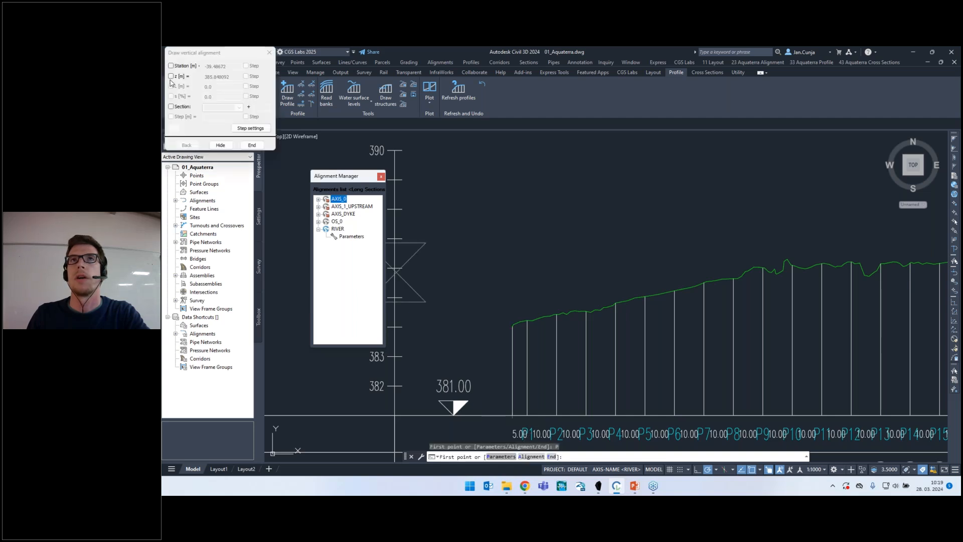
click(170, 76)
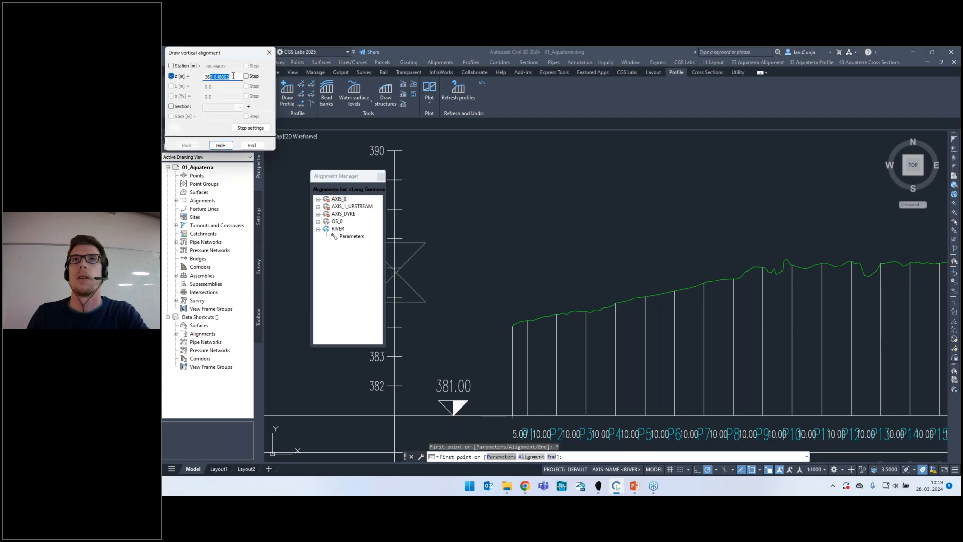
text(383.5)
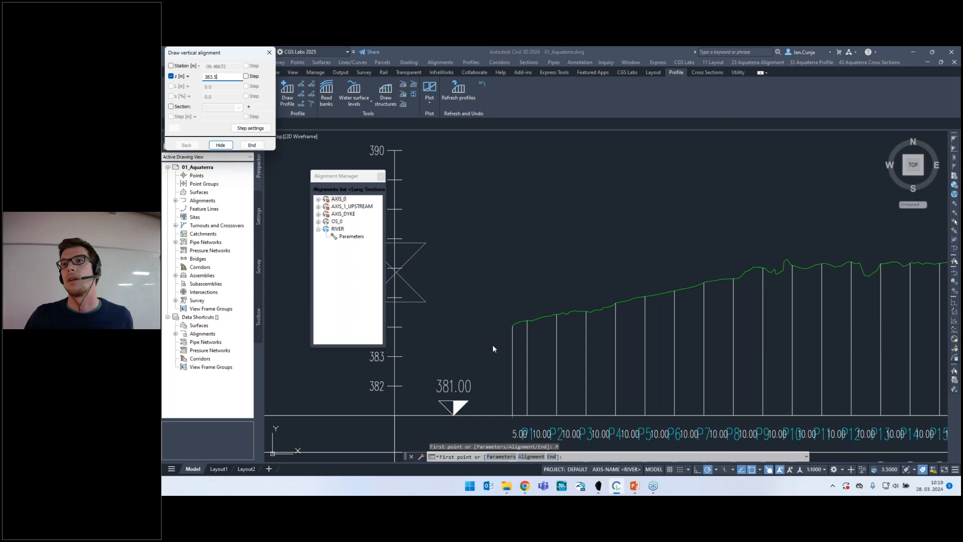
click(512, 326)
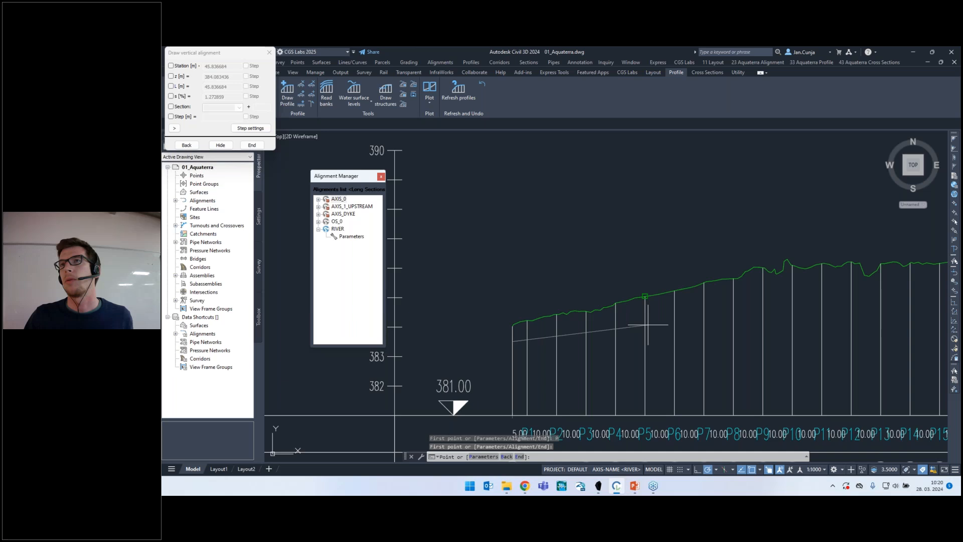
Draw the first segment of the vertical alignment at a 2.0 % slope up to station 85.
click(189, 97)
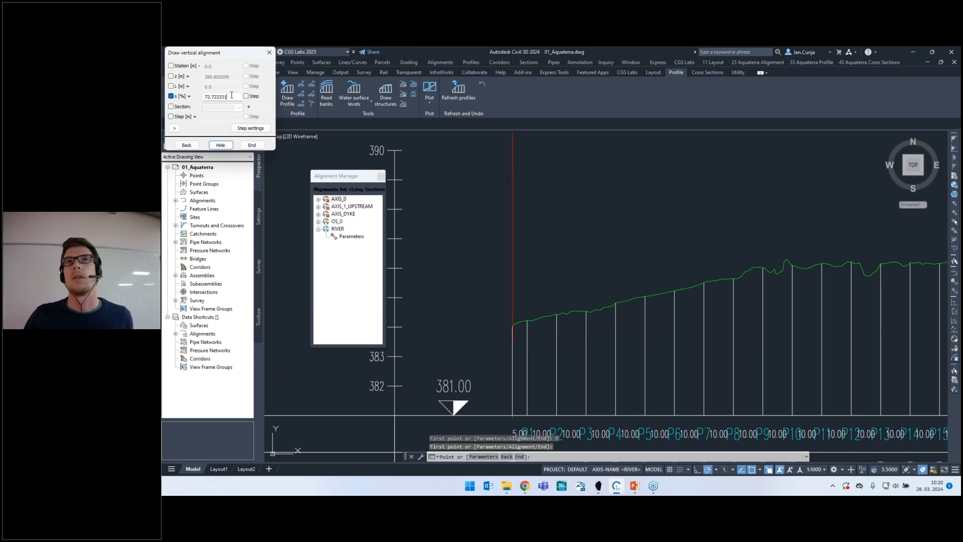
text(2.0)
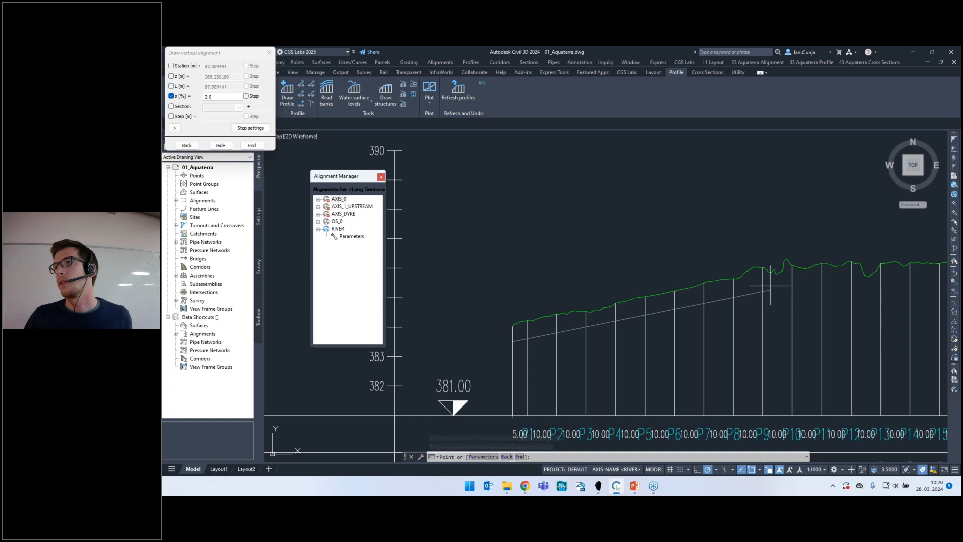
click(757, 262)
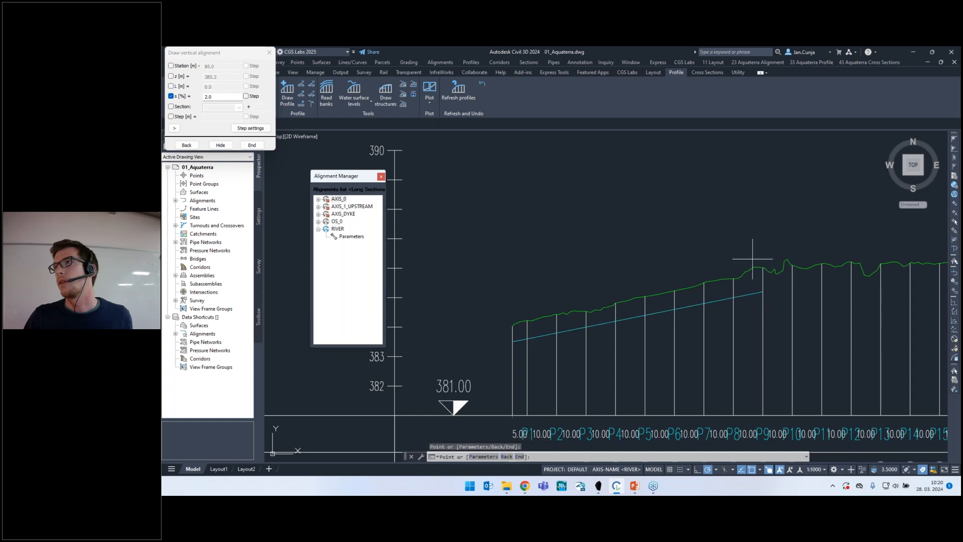
Continue the vertical alignment at a 0.4 % slope to the end of the terrain profile and finish it.
click(214, 95)
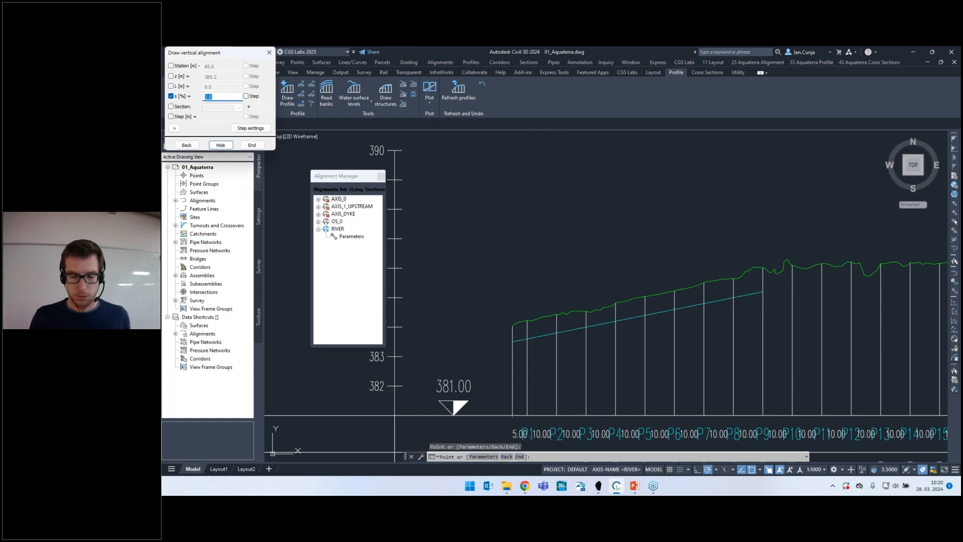
text(0.4)
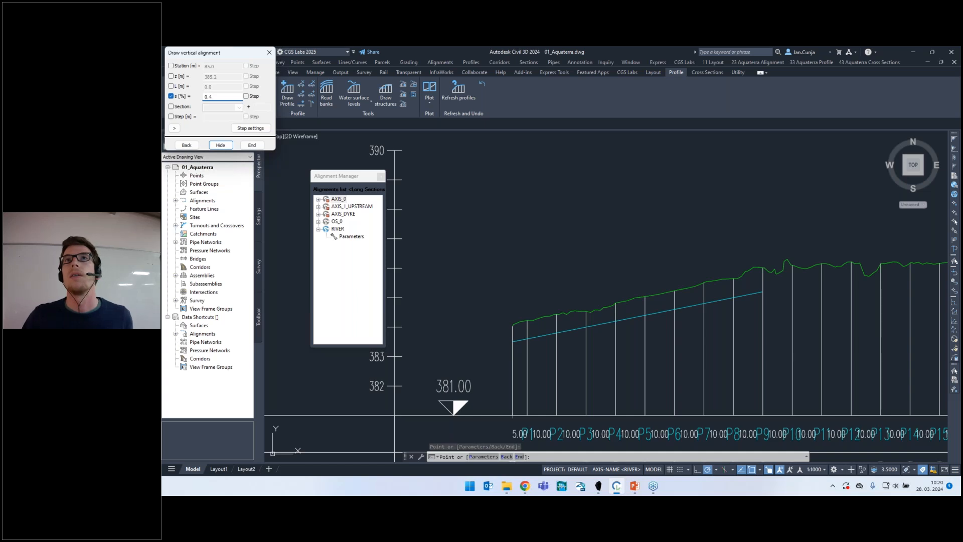
key(Return)
scroll(647, 236, down, 5)
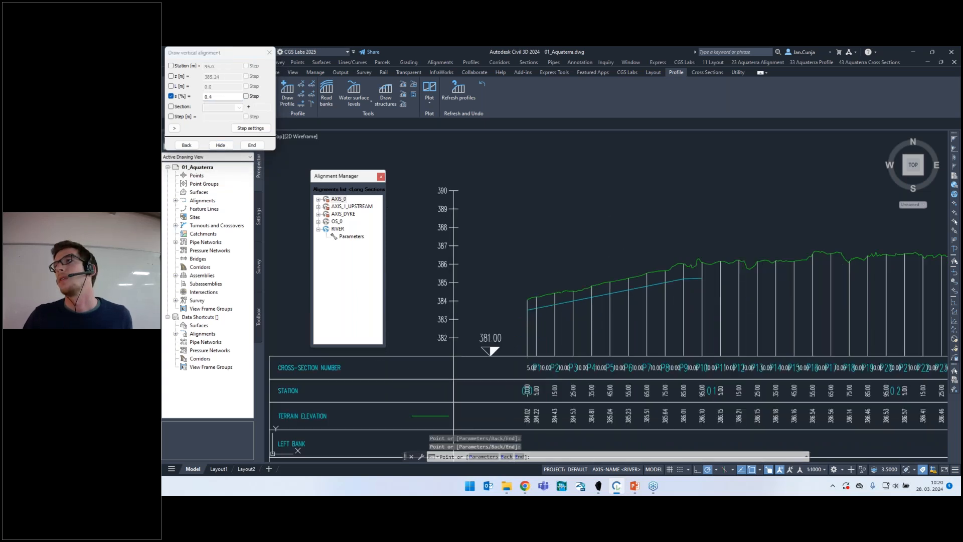
scroll(667, 262, up, 1)
scroll(727, 261, down, 1)
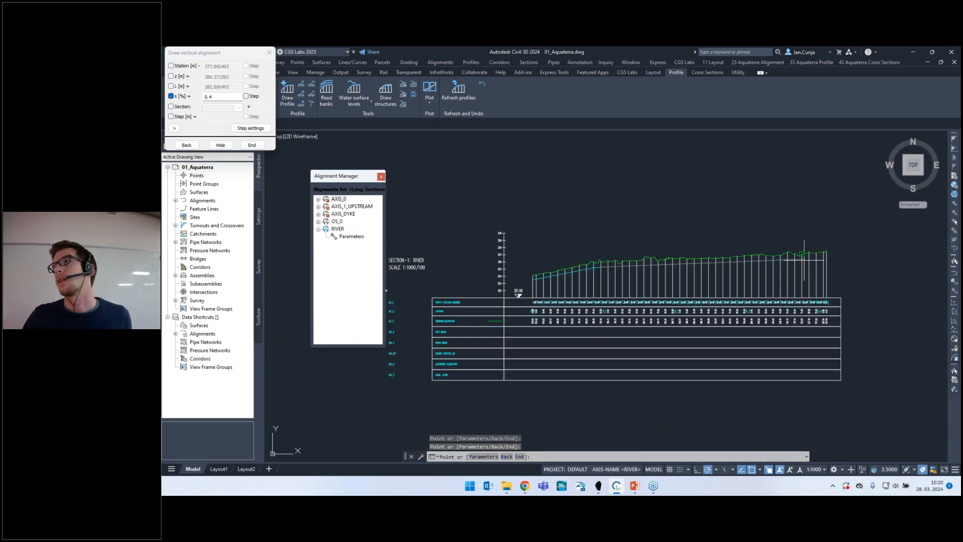
scroll(835, 260, up, 2)
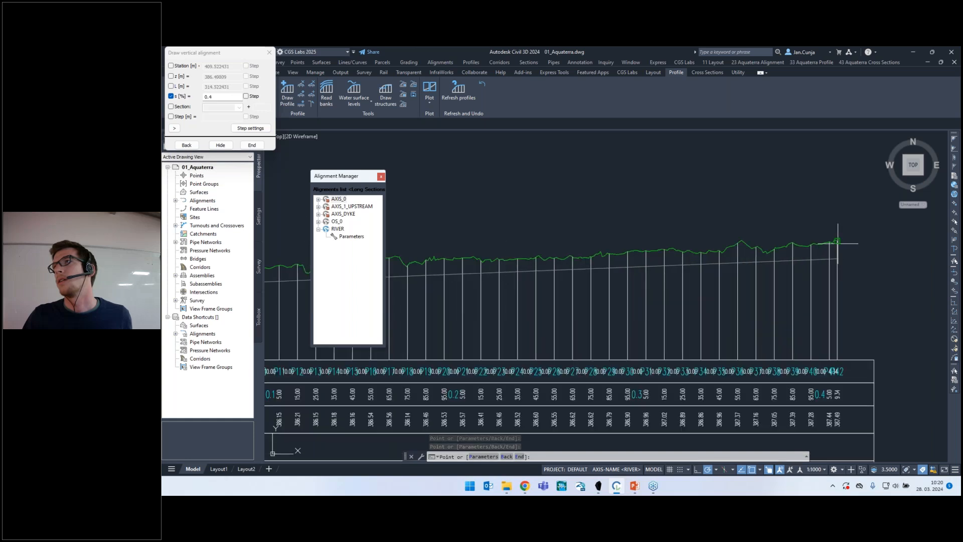
click(837, 241)
key(Return)
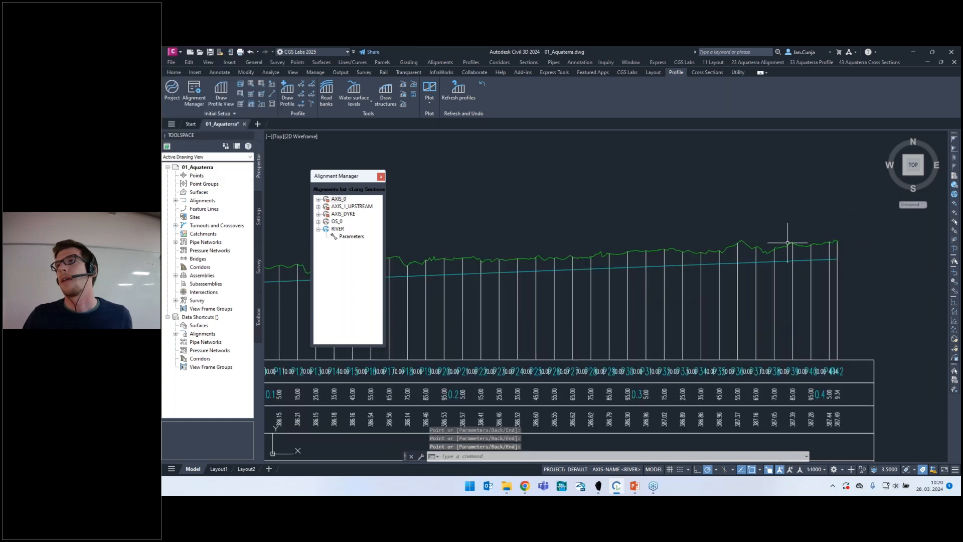
Inspect the terrain line and the new vertical alignment along the start of the longitudinal profile.
scroll(782, 250, down, 6)
scroll(652, 251, up, 4)
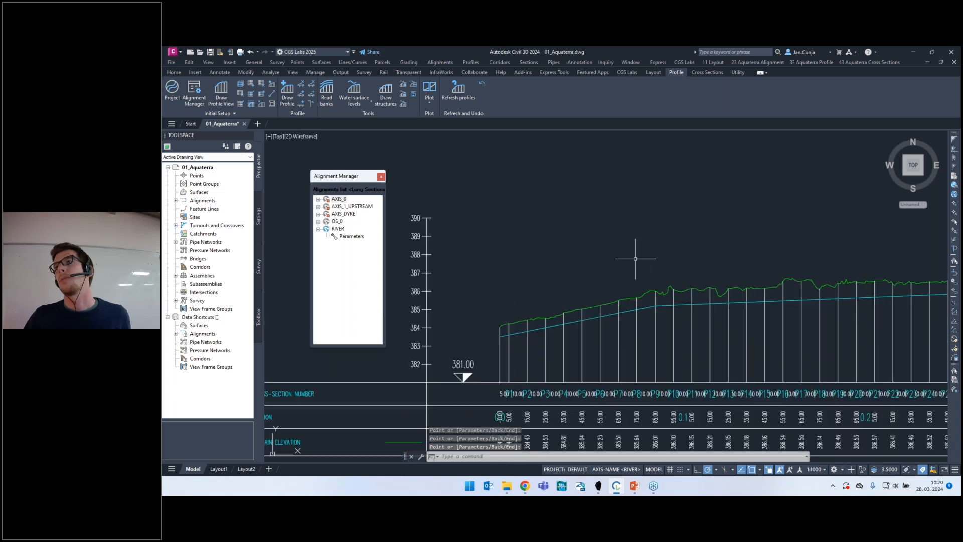
click(517, 322)
click(552, 302)
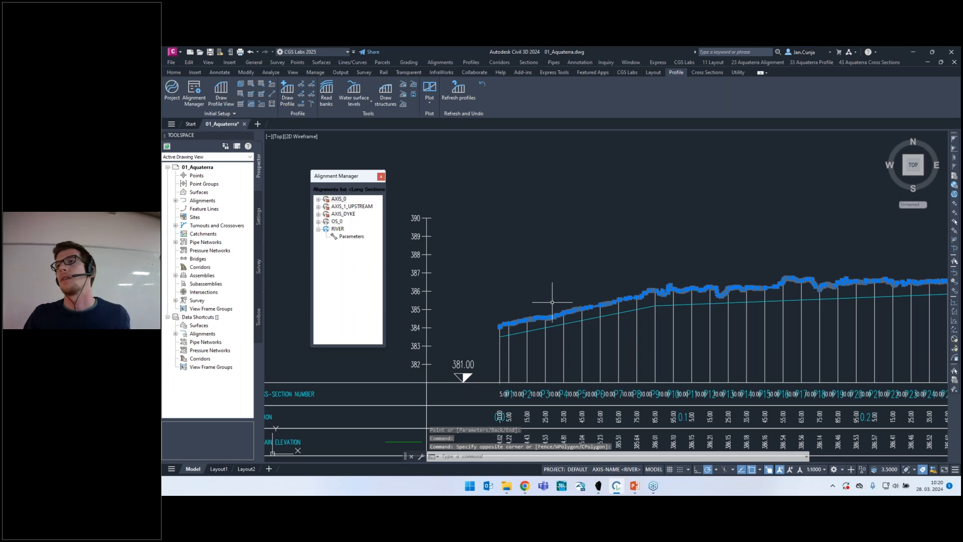
key(Escape)
scroll(645, 281, down, 2)
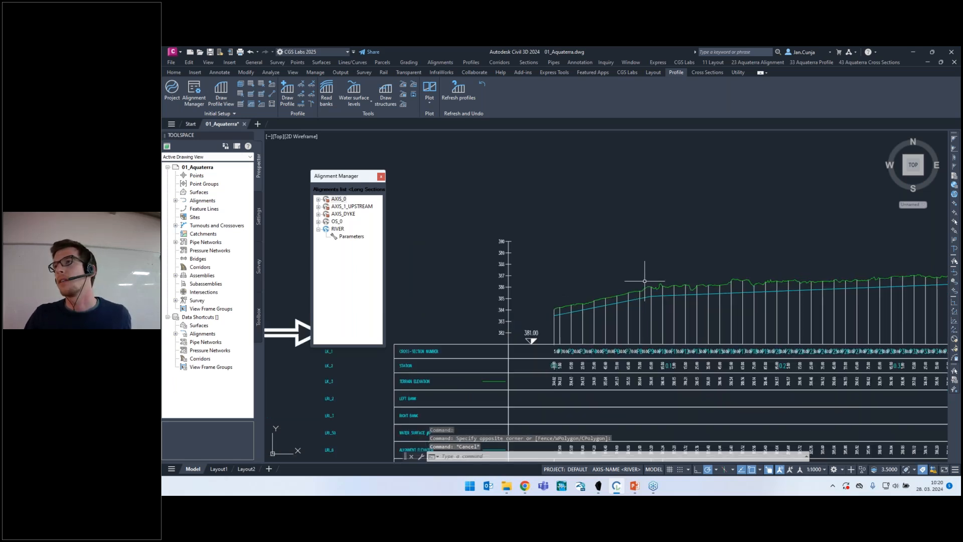
Examine the river cross-axes in plan, and review the vertical alignment and table rows of the longitudinal profile.
scroll(640, 285, down, 6)
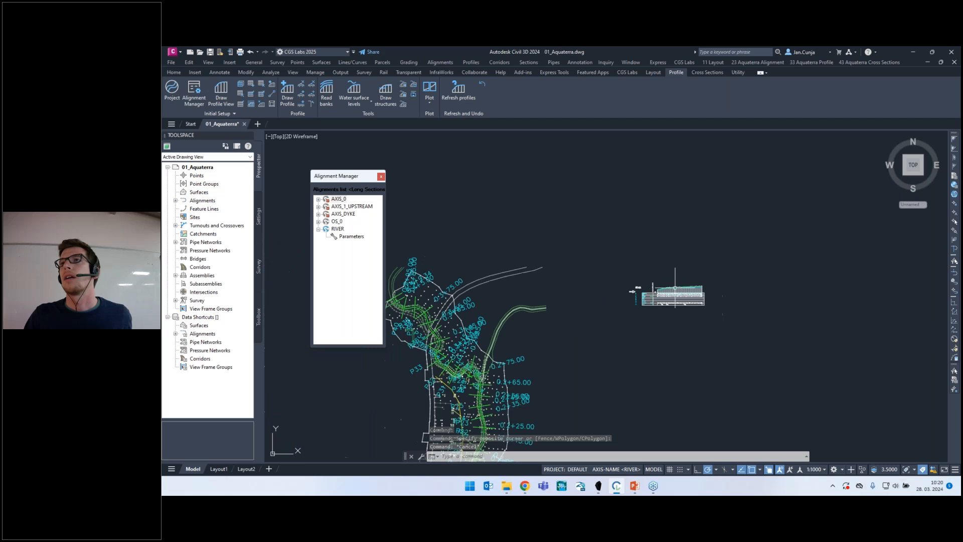
scroll(578, 357, up, 8)
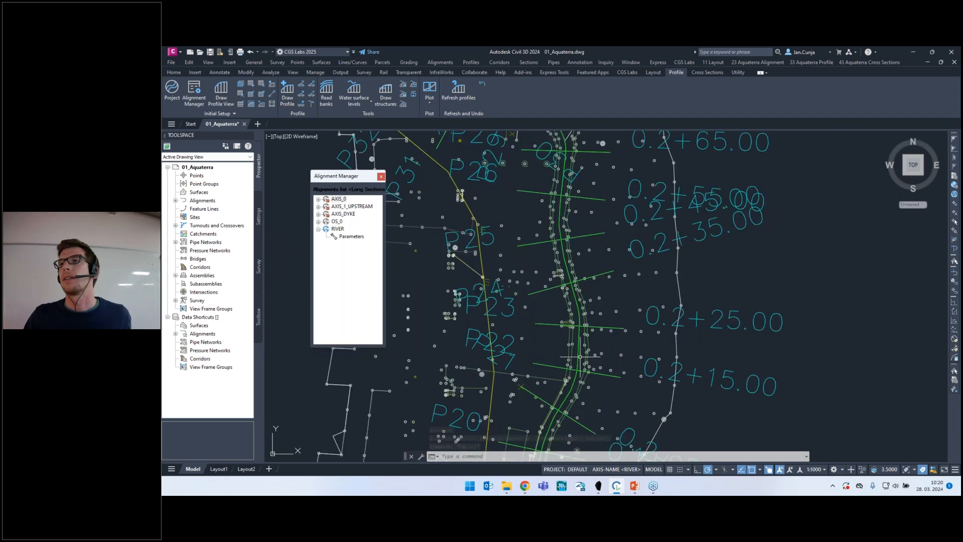
scroll(581, 353, down, 5)
scroll(567, 274, up, 6)
scroll(682, 264, up, 2)
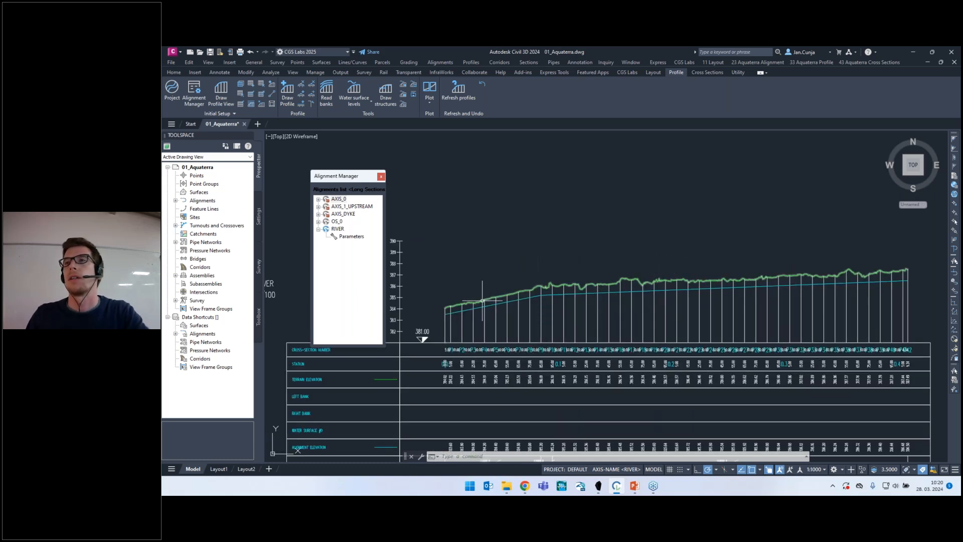
scroll(494, 288, up, 2)
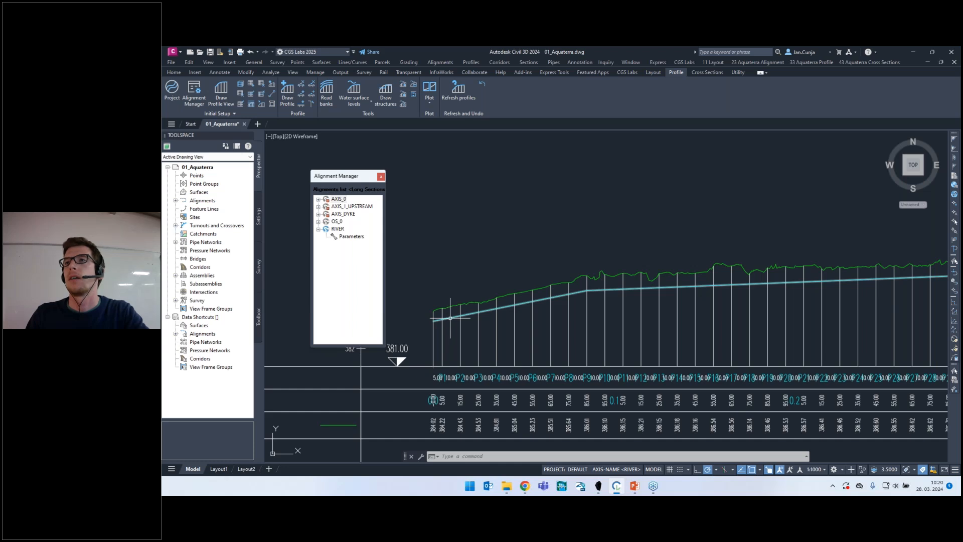
scroll(642, 256, down, 6)
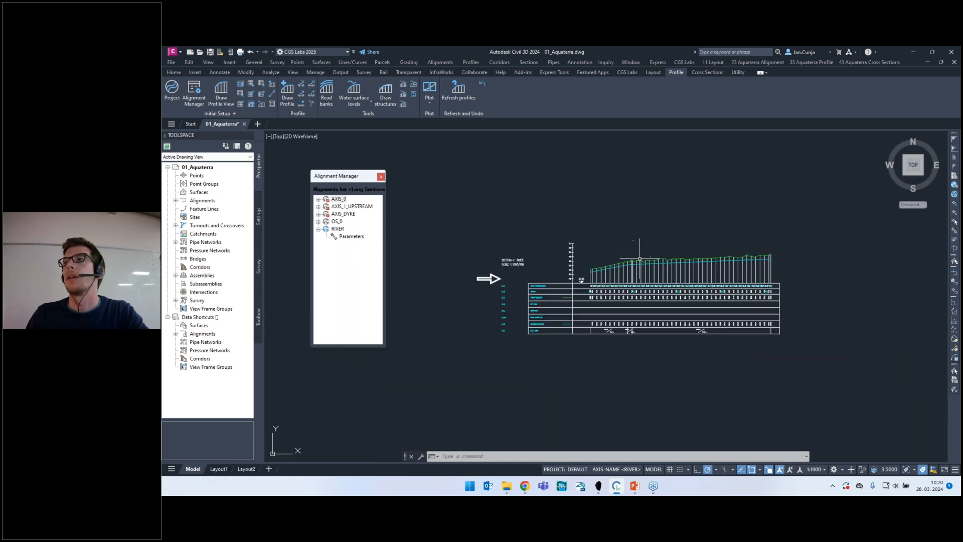
scroll(652, 257, up, 2)
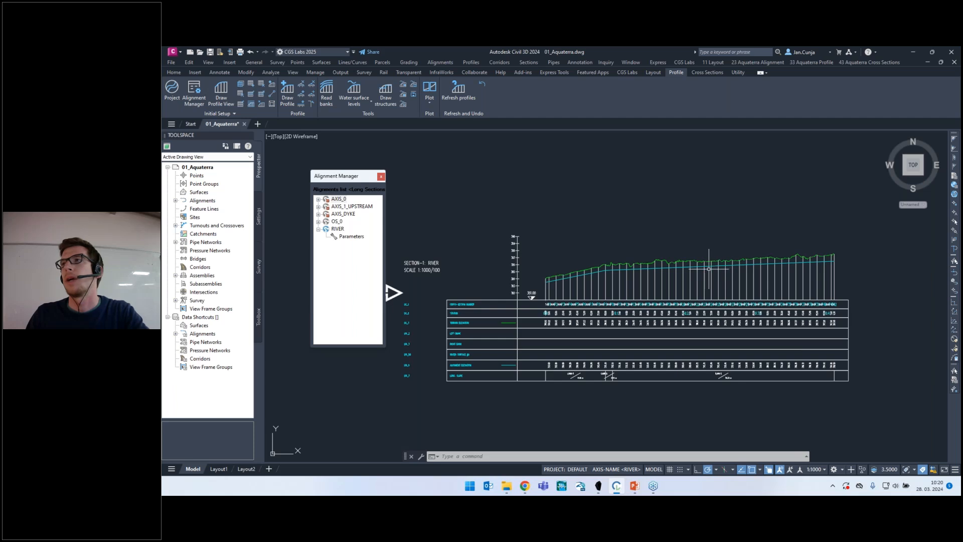
scroll(662, 254, up, 1)
scroll(579, 229, down, 3)
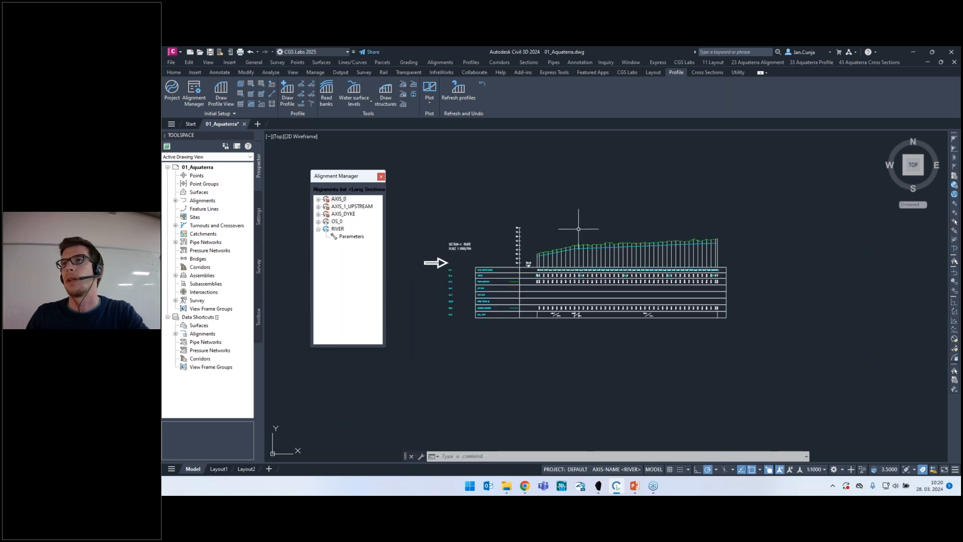
scroll(578, 229, down, 1)
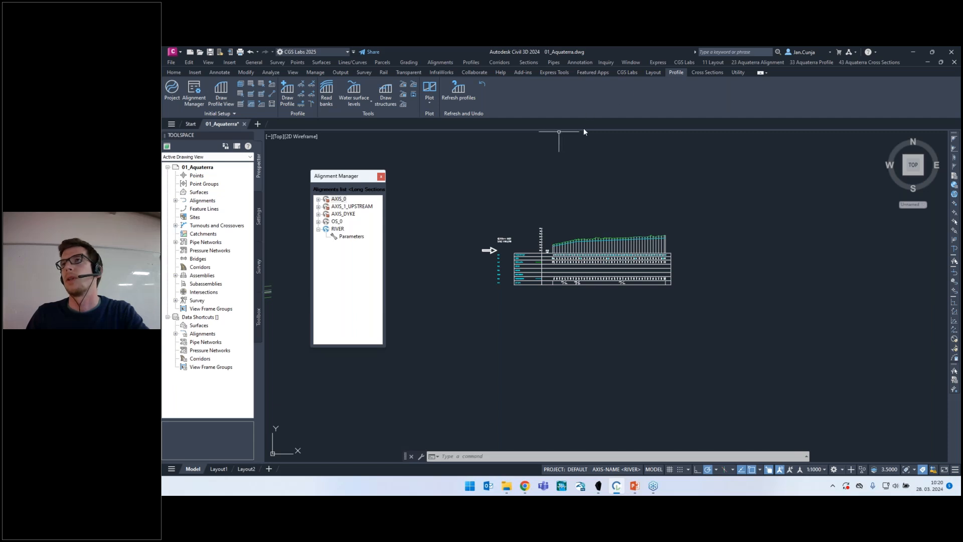
Draw RIVER cross-sections P1 to P42 with AQUATERRA tables, plot scale 200, 10 m side widths, 7 columns and 6 rows, with the vertical alignment inserted.
click(702, 73)
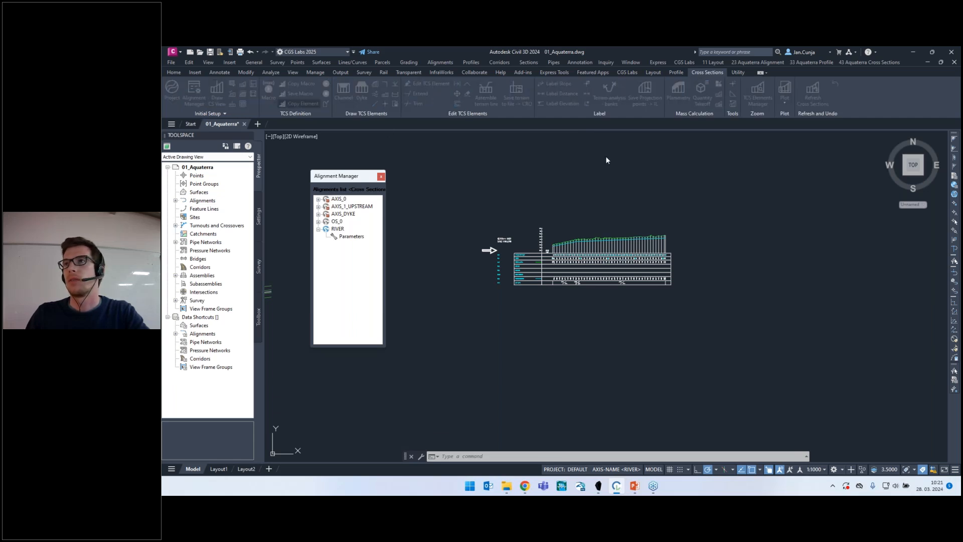
click(612, 392)
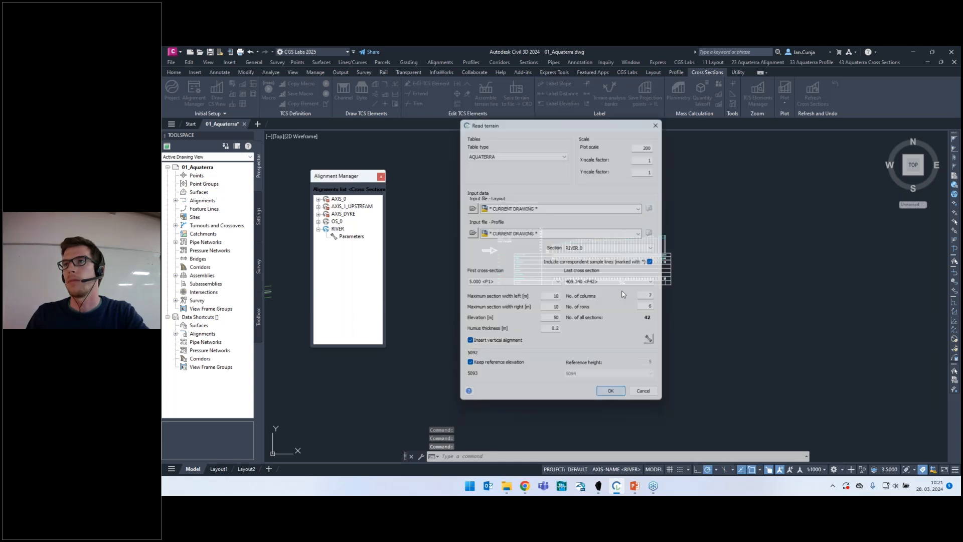
click(626, 244)
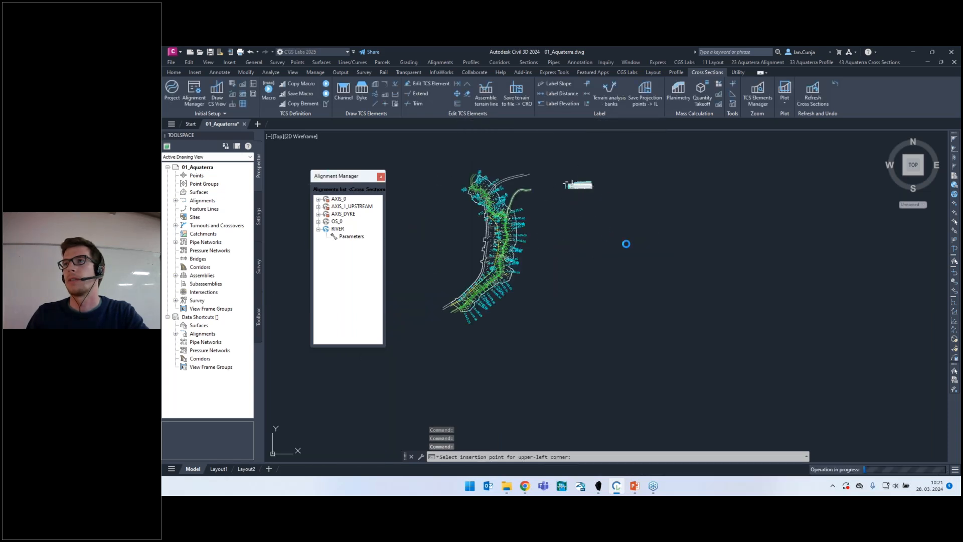
scroll(607, 235, up, 6)
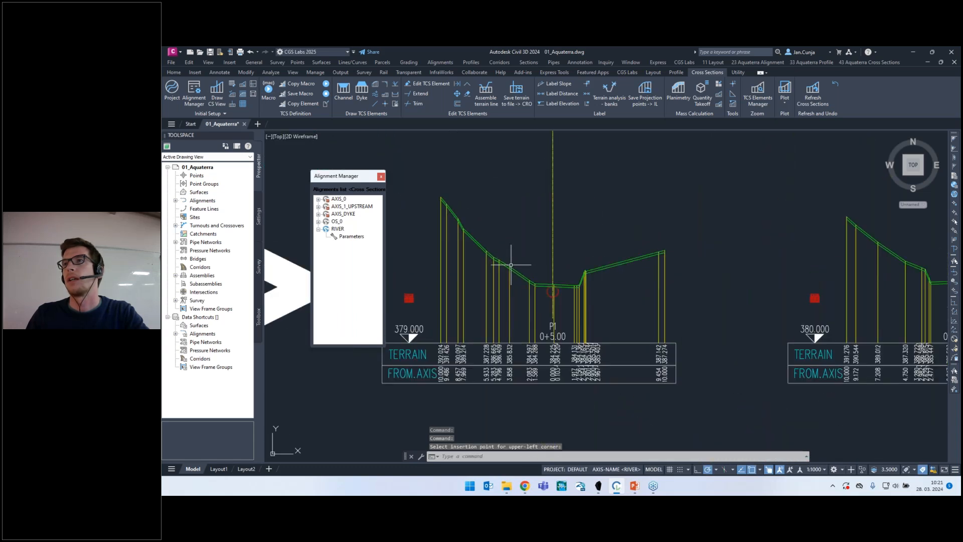
Examine the P1 and P7 cross-sections and compare their vertical alignment marker with the start of the longitudinal profile.
scroll(639, 236, down, 3)
scroll(672, 231, up, 5)
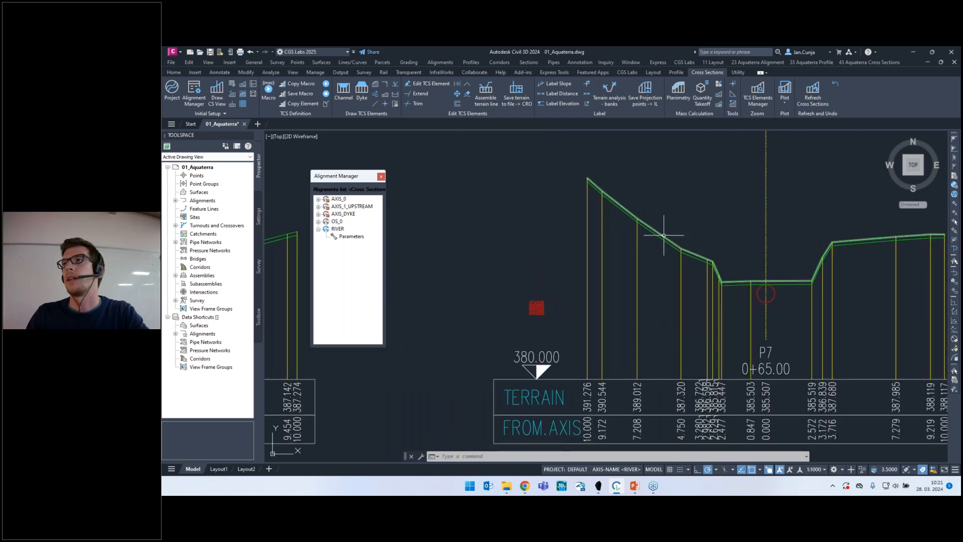
scroll(653, 228, down, 5)
scroll(555, 228, up, 3)
scroll(555, 229, up, 4)
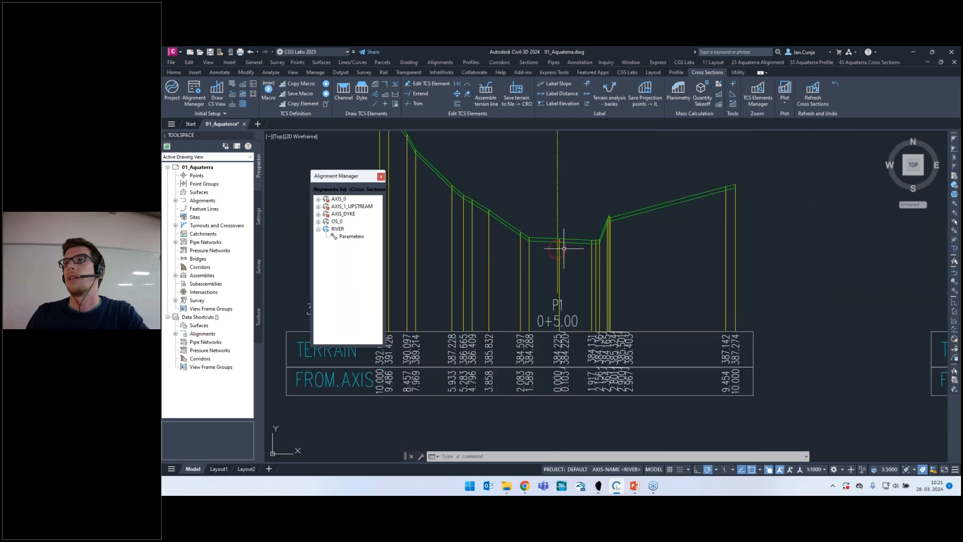
scroll(571, 224, up, 2)
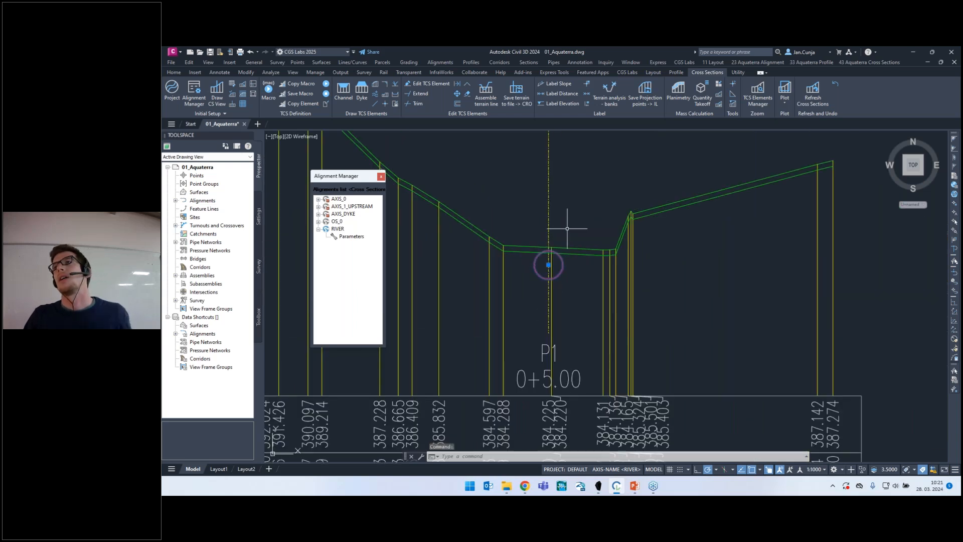
scroll(549, 265, down, 8)
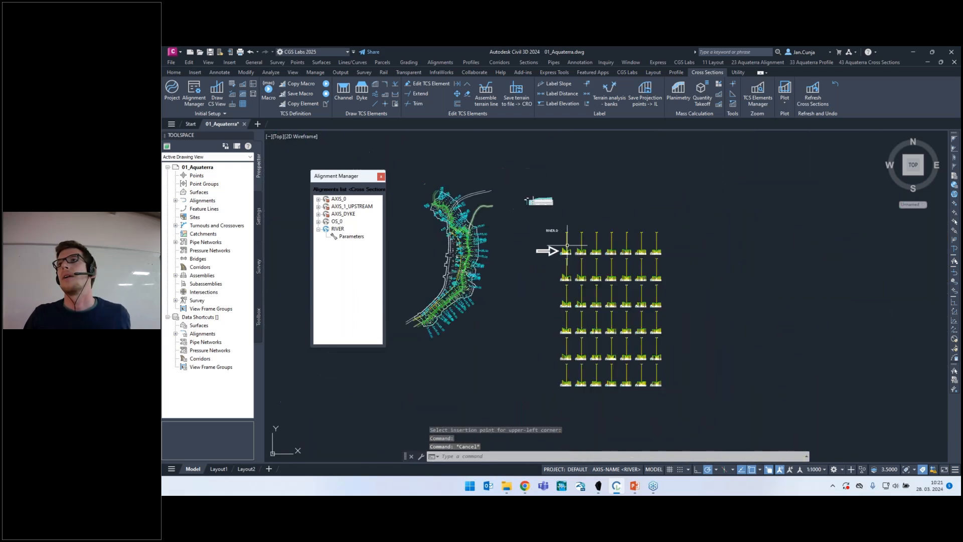
scroll(532, 202, up, 3)
scroll(532, 203, up, 4)
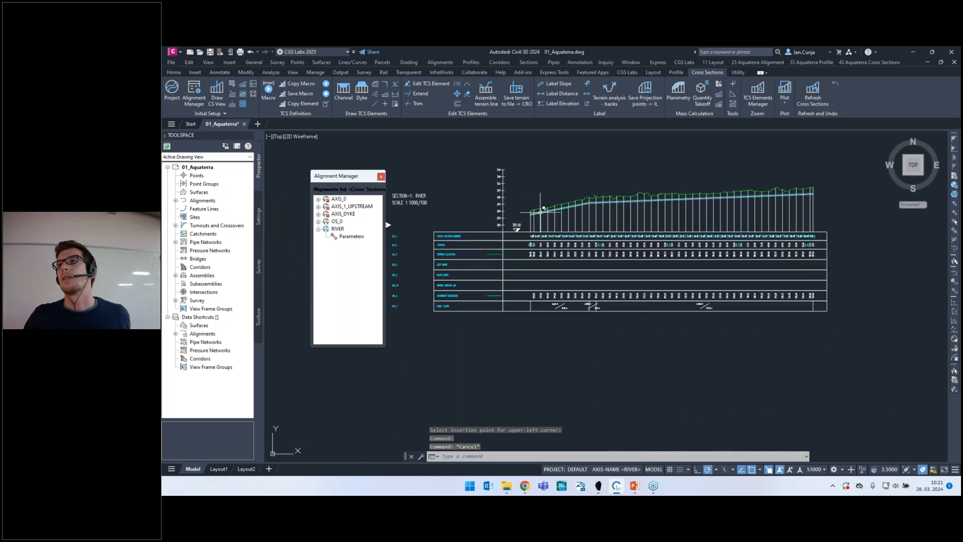
scroll(536, 213, up, 3)
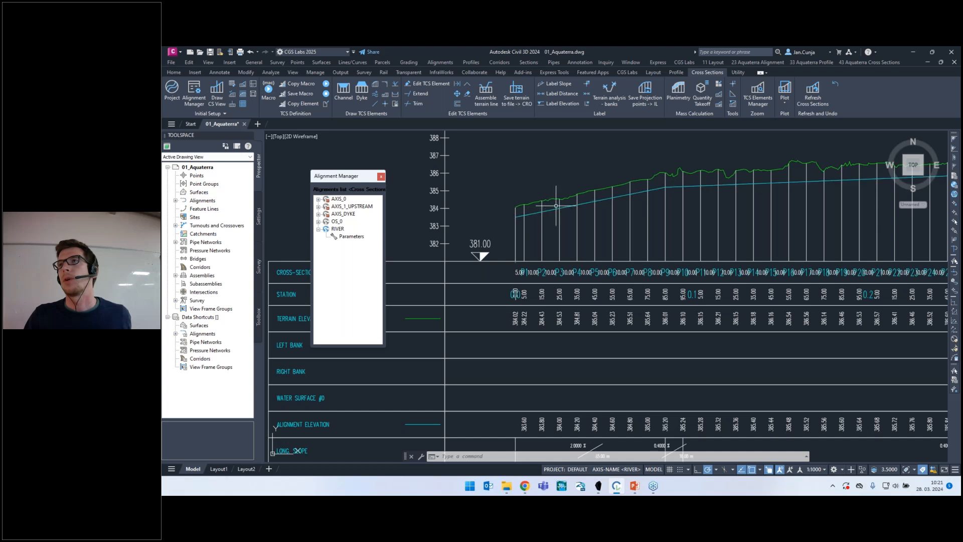
scroll(557, 164, down, 10)
scroll(683, 389, up, 6)
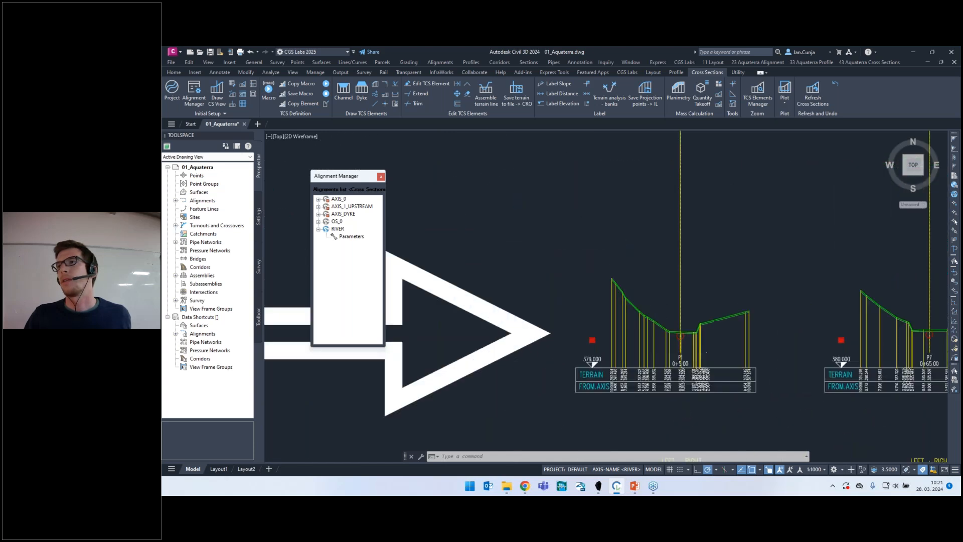
scroll(686, 352, up, 2)
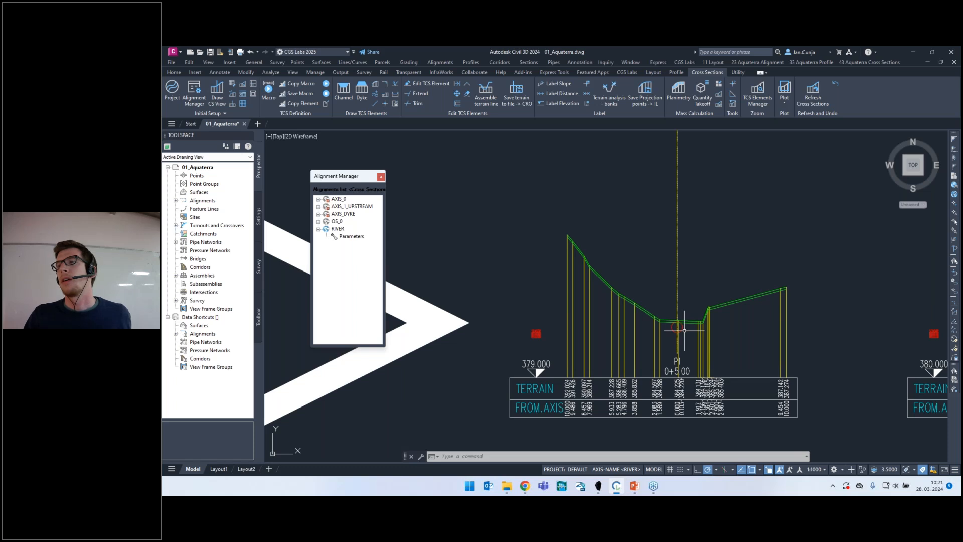
scroll(564, 244, down, 9)
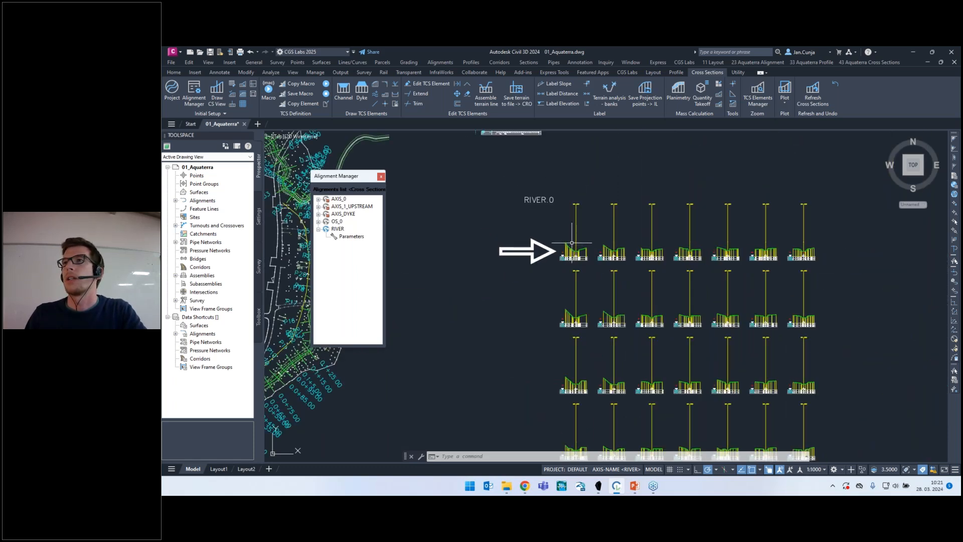
scroll(567, 244, up, 8)
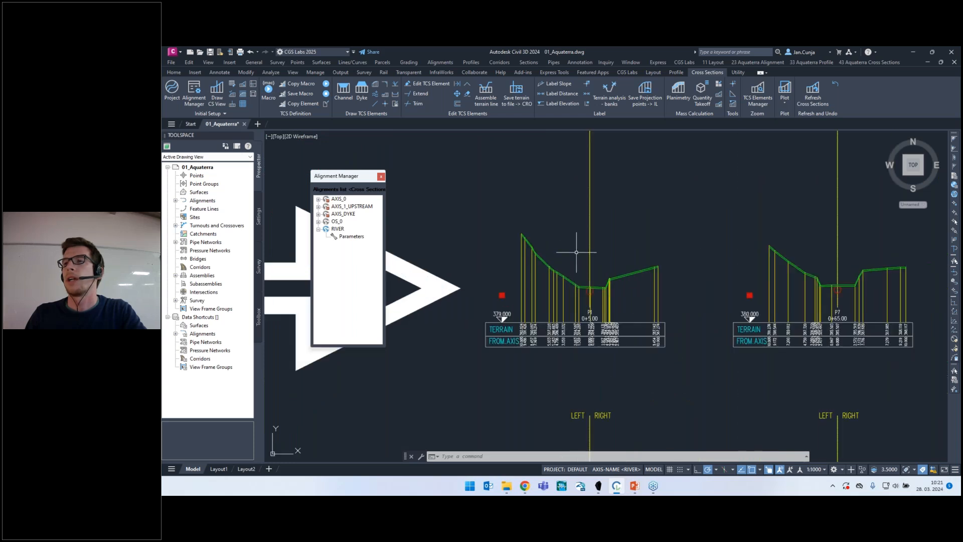
Switch to HEC-RAS and open the AQUATERRA project from the HECRAS folder.
click(561, 489)
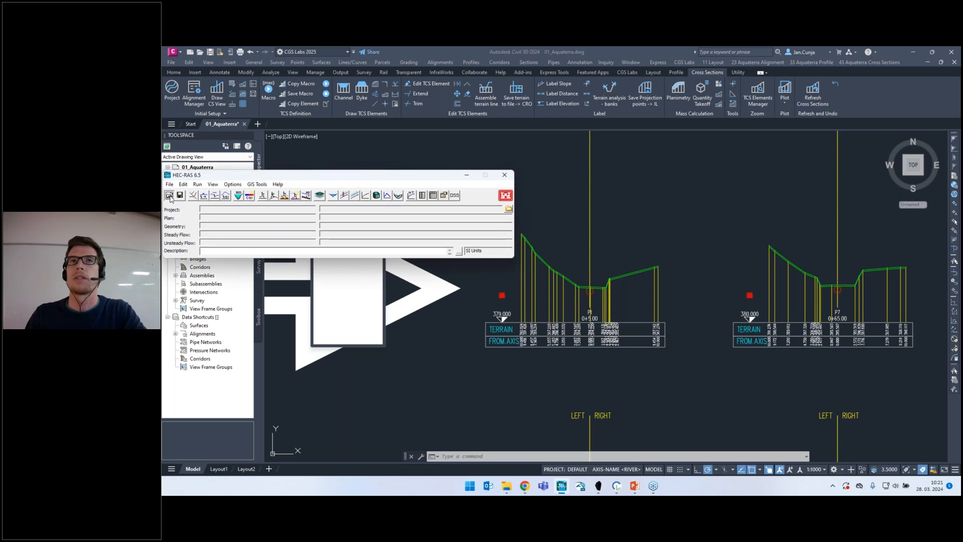
click(170, 196)
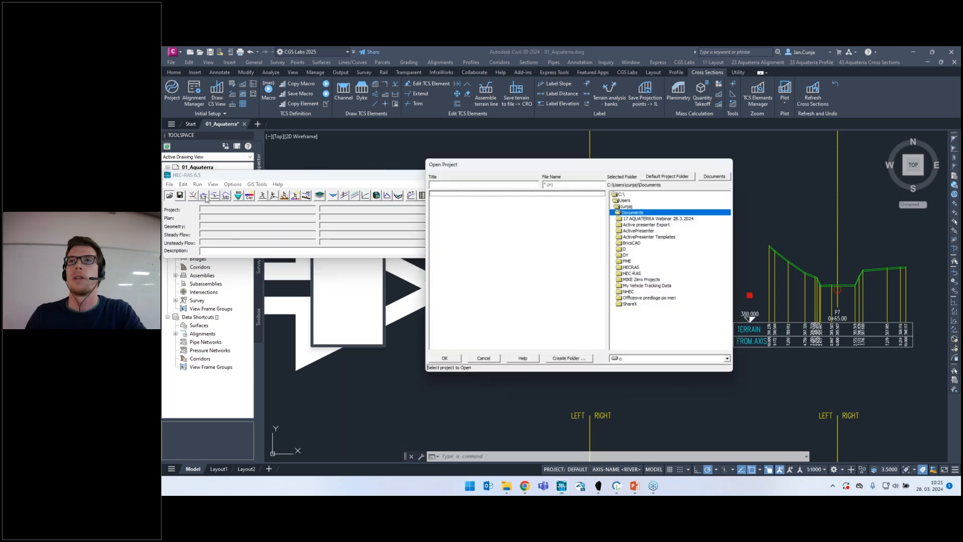
click(657, 175)
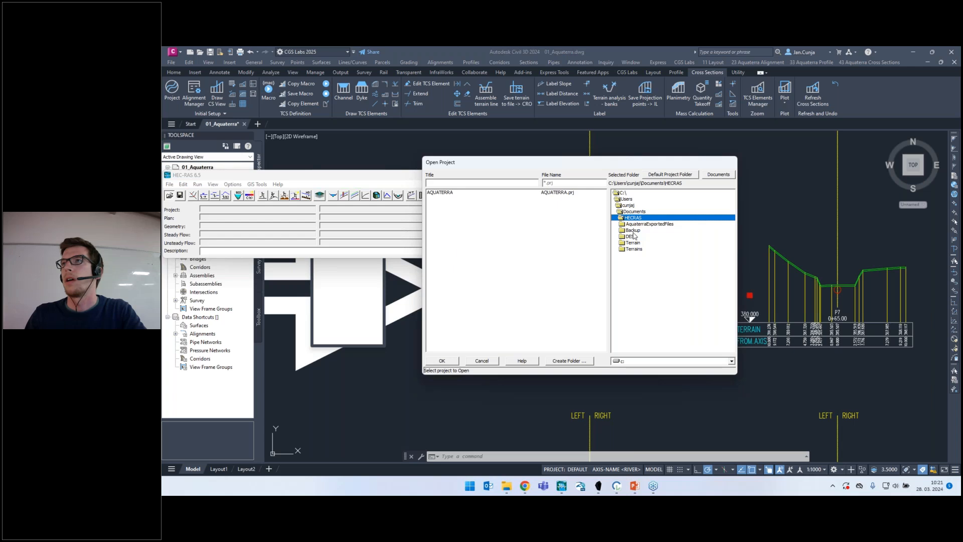
double_click(444, 192)
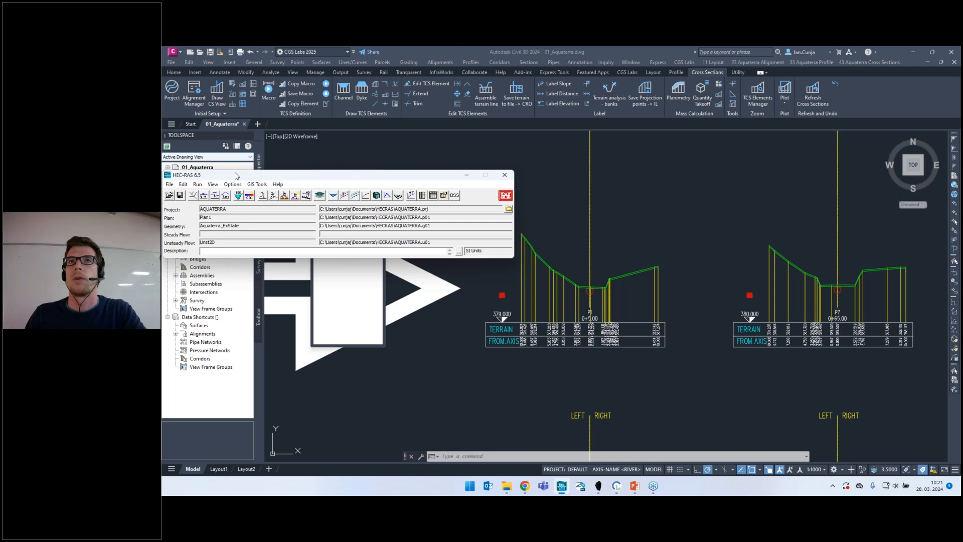
drag(238, 180, 267, 193)
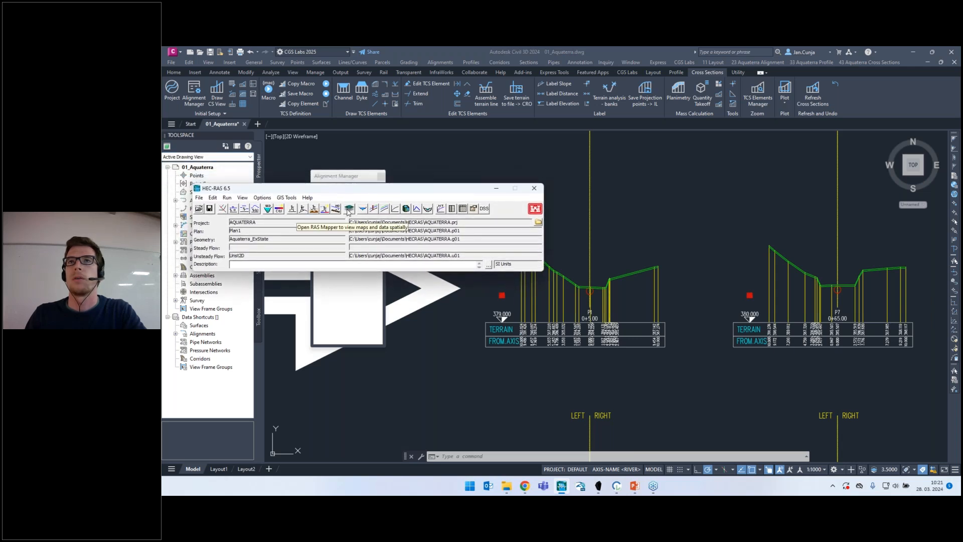
Open RAS Mapper, select the Depth results of Plan1, and set the map time to 03SEP2008 00:00:00.
click(349, 210)
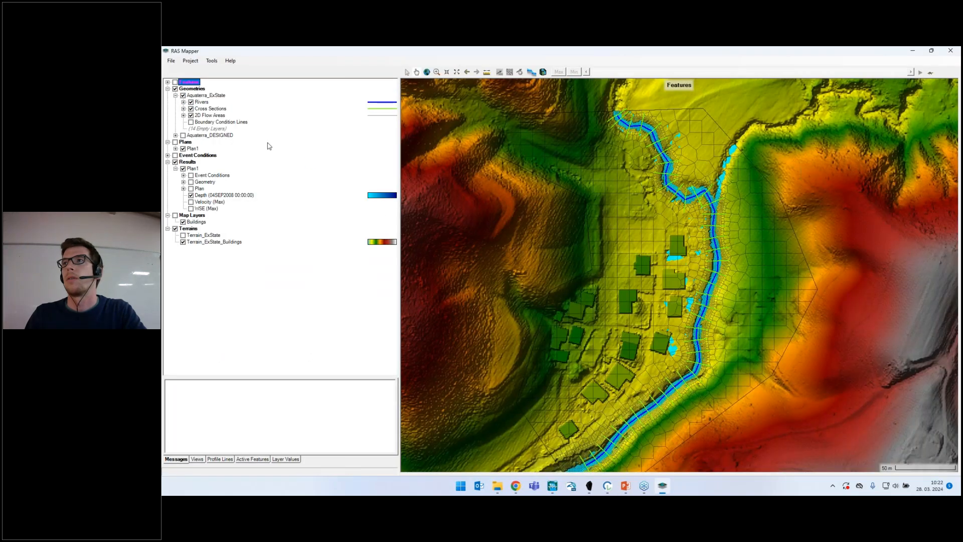
click(231, 195)
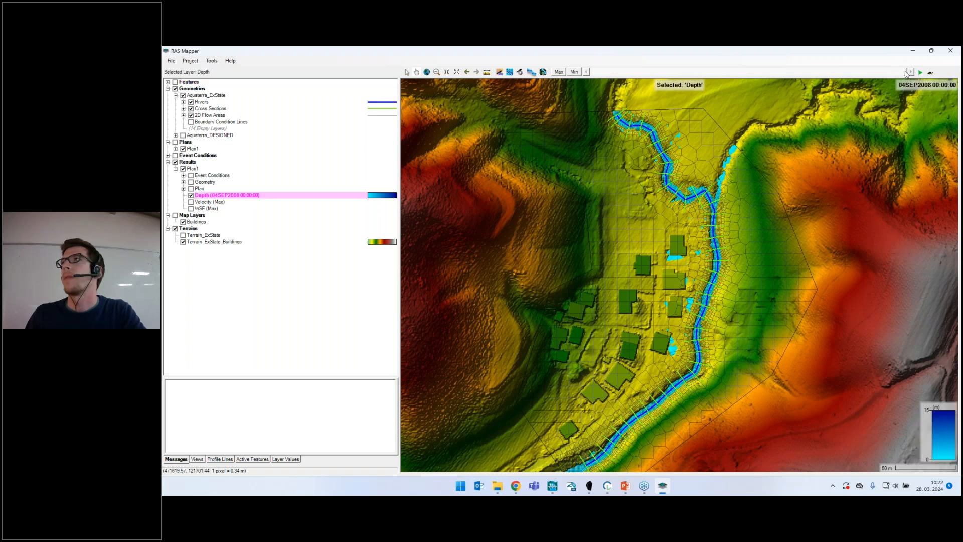
drag(882, 73, 595, 70)
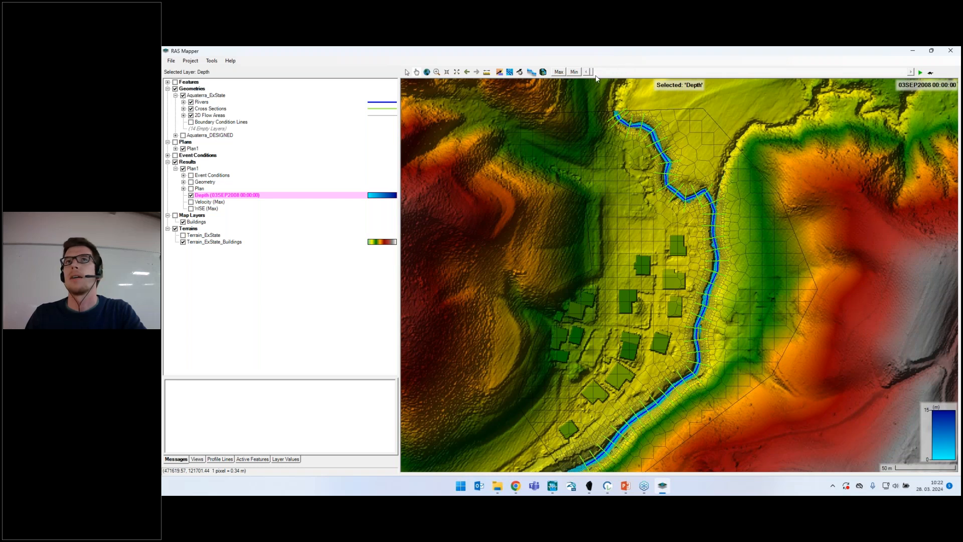
drag(436, 53, 518, 131)
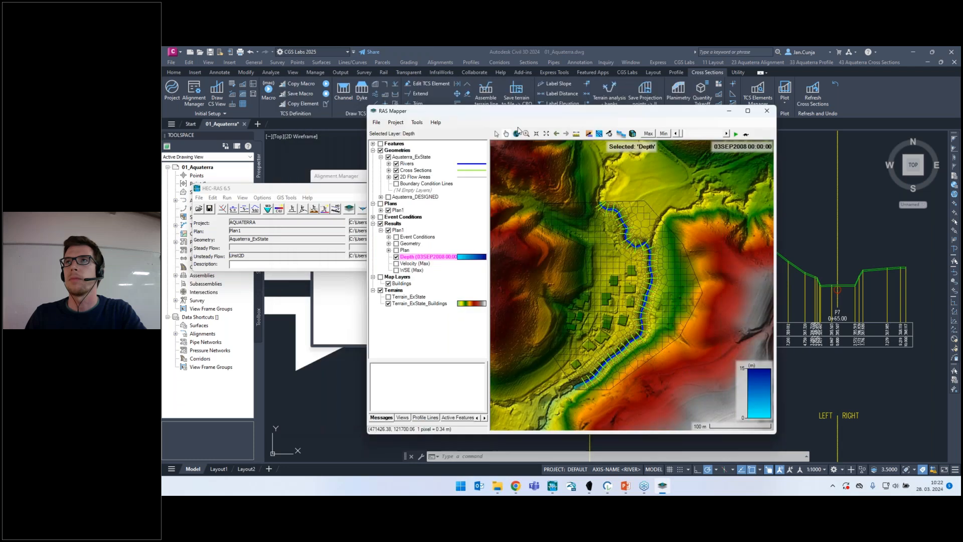
Open the Aquaterra_ExState geometric data and its cross-section data editor.
click(221, 209)
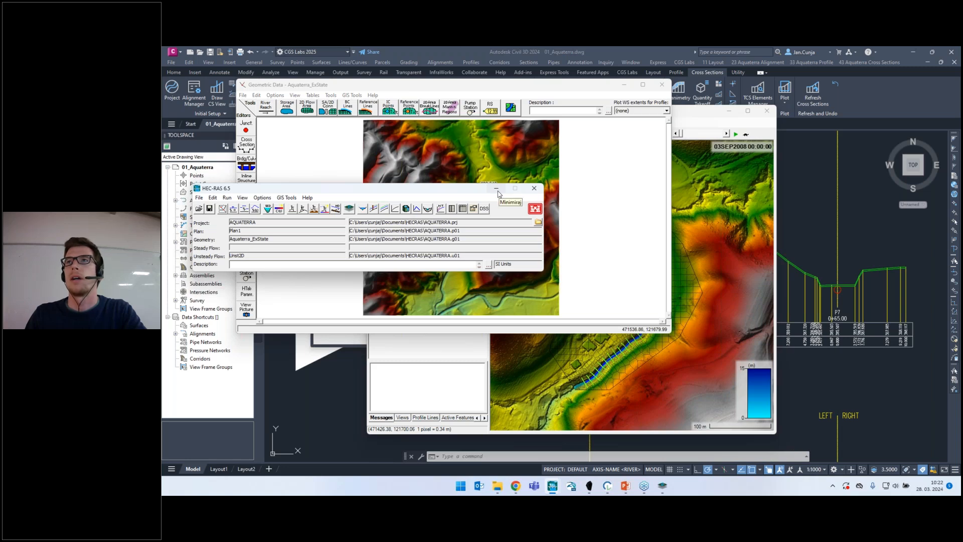
click(496, 189)
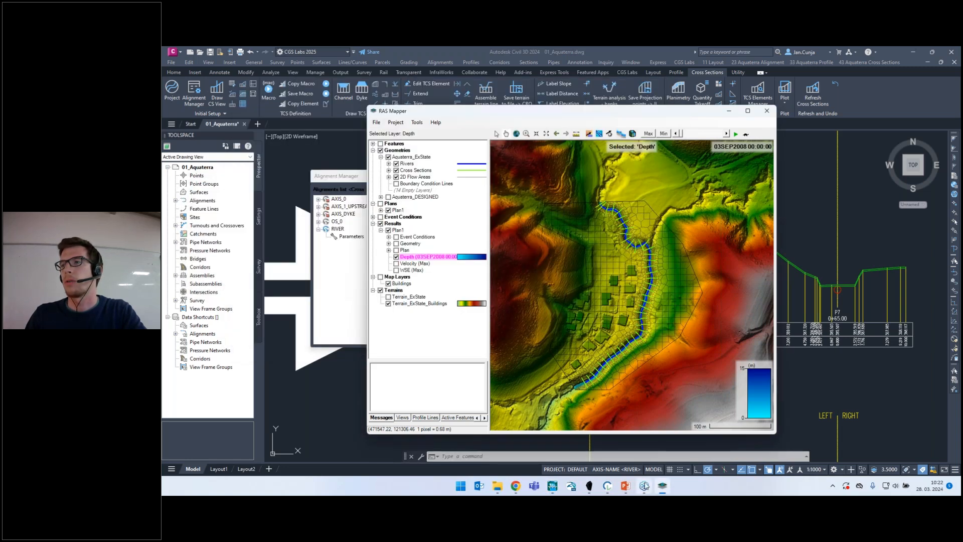
click(607, 485)
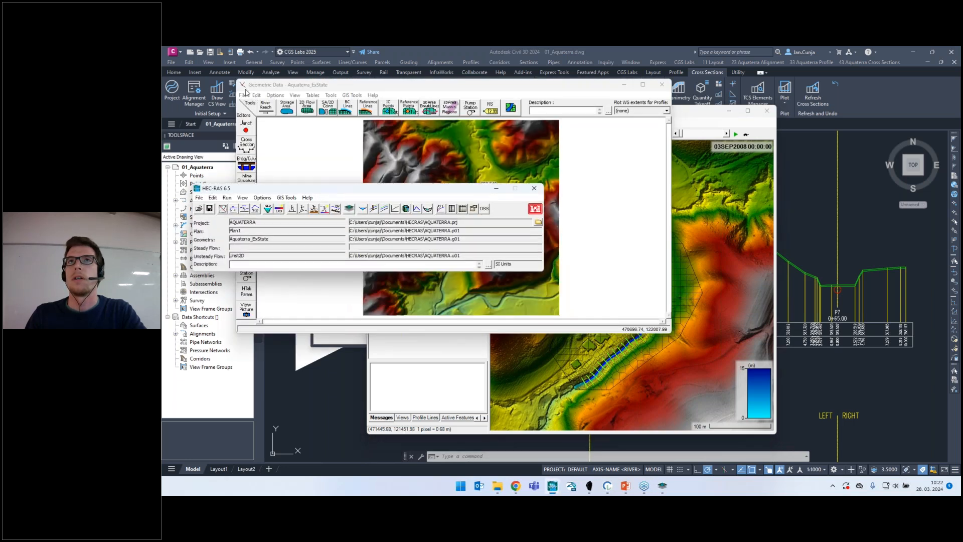
click(249, 89)
click(247, 145)
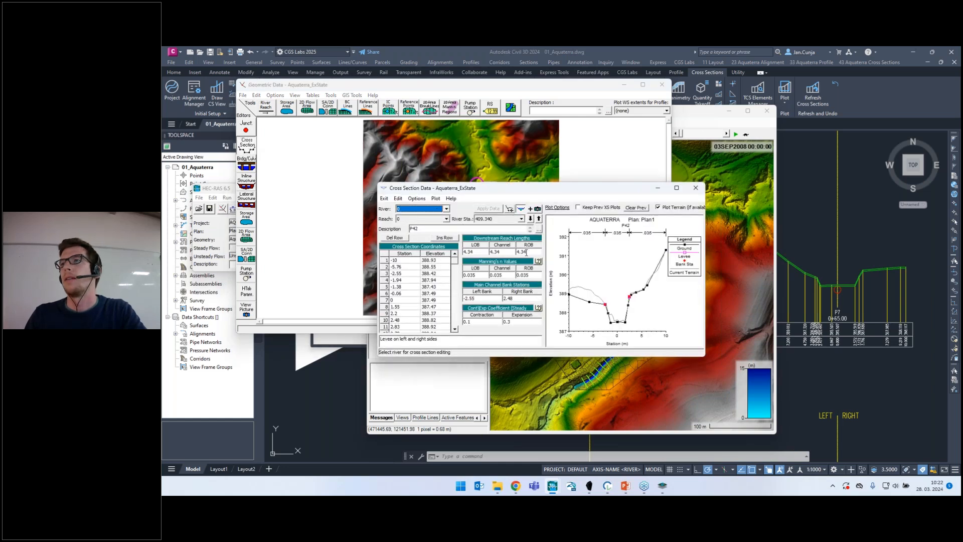
Review the river cross-sections from P42 on to P1 through P4, and close the cross-section data.
drag(561, 195, 505, 184)
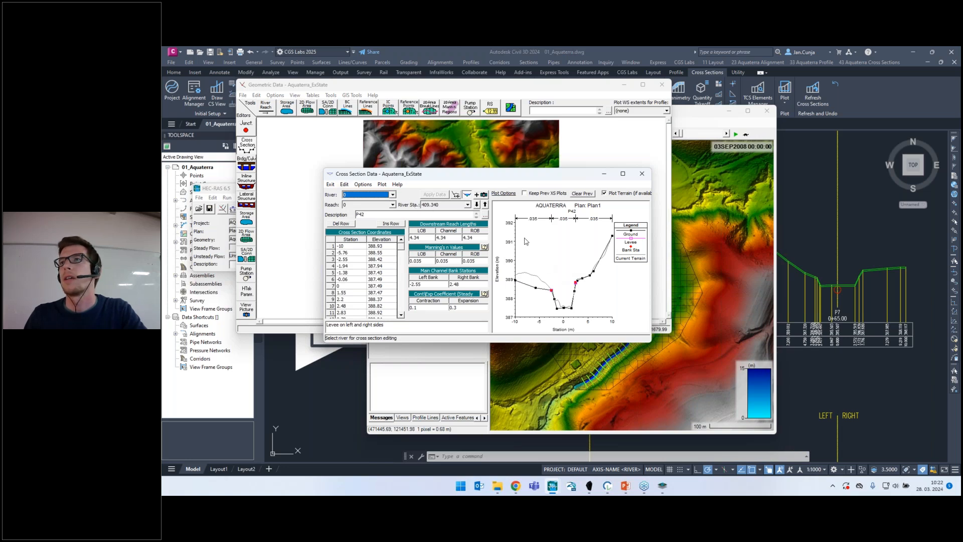
click(485, 204)
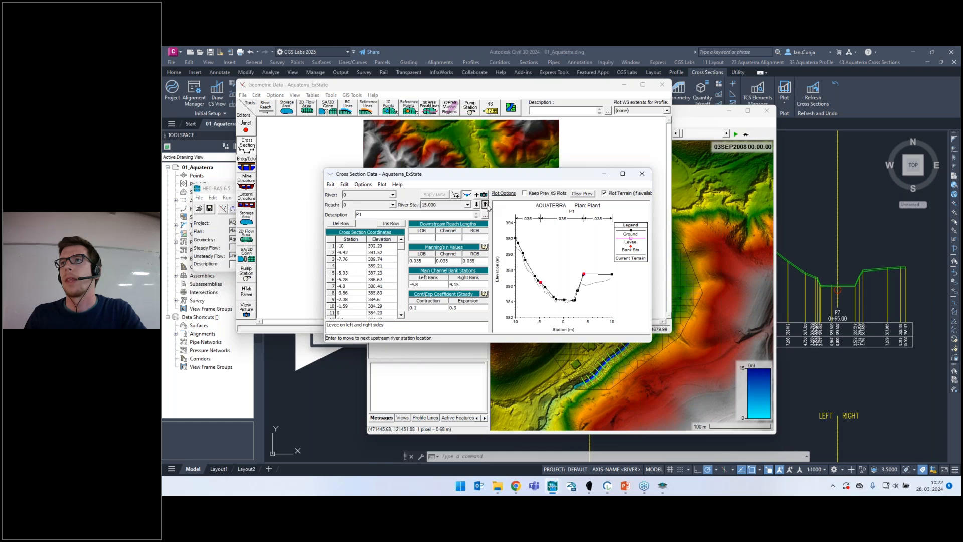
click(485, 204)
click(485, 205)
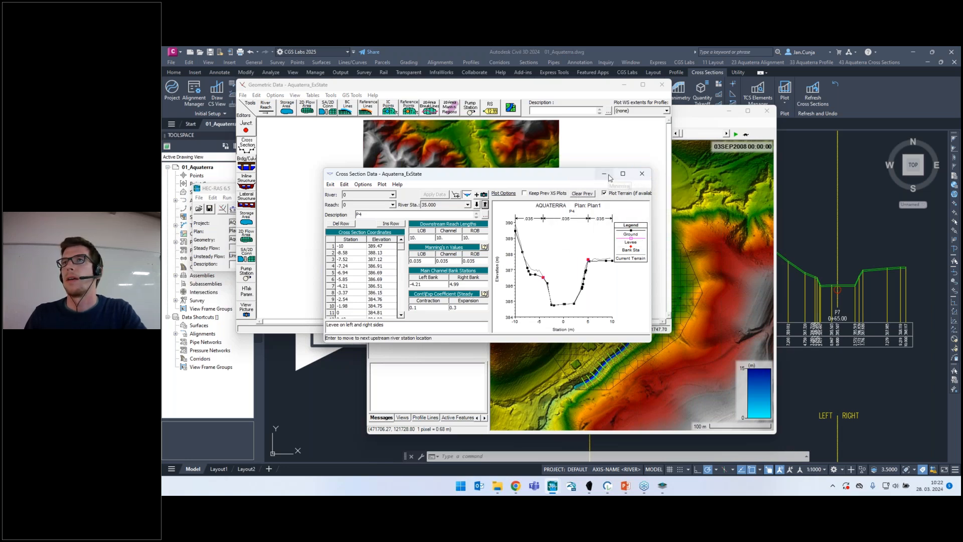
click(642, 174)
Inspect the Aquaterra_ExState river stations and 2D flow area on the enlarged geometry map, and close the geometric data.
right_click(491, 197)
click(507, 200)
click(639, 87)
scroll(659, 267, up, 1)
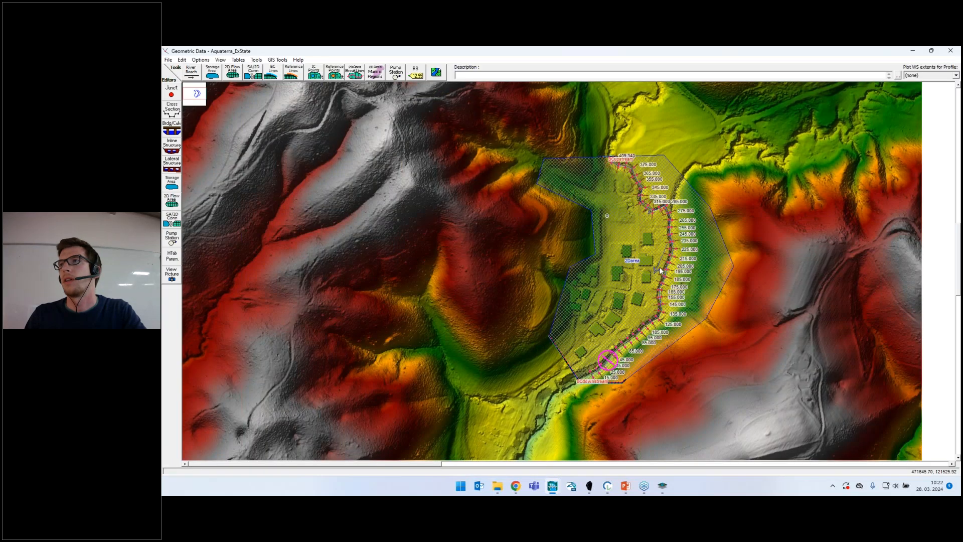
right_click(660, 270)
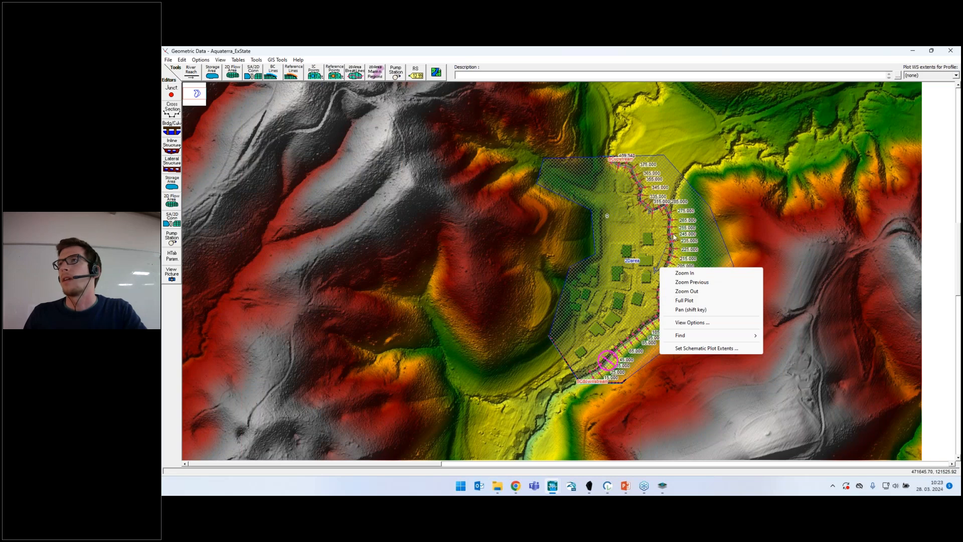
click(952, 56)
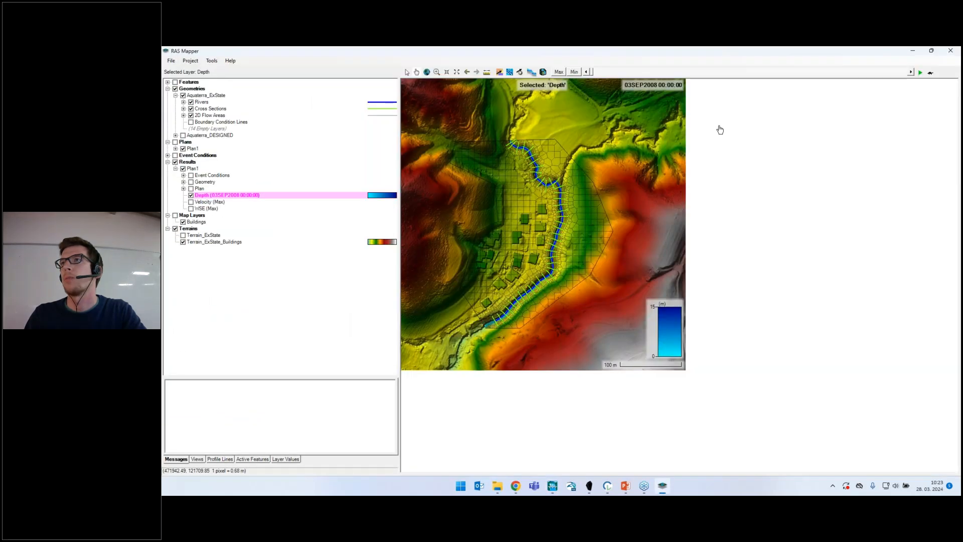
Play the Plan1 depth results through to 04SEP2008 00:00:00, inspect depths beside the buildings and river, and exit RAS Mapper and HEC-RAS.
scroll(720, 236, up, 3)
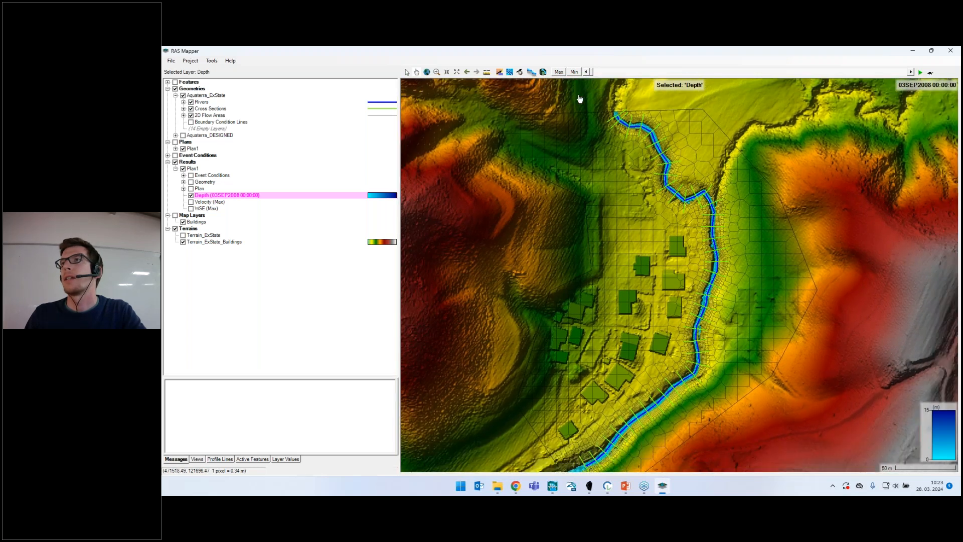
click(921, 74)
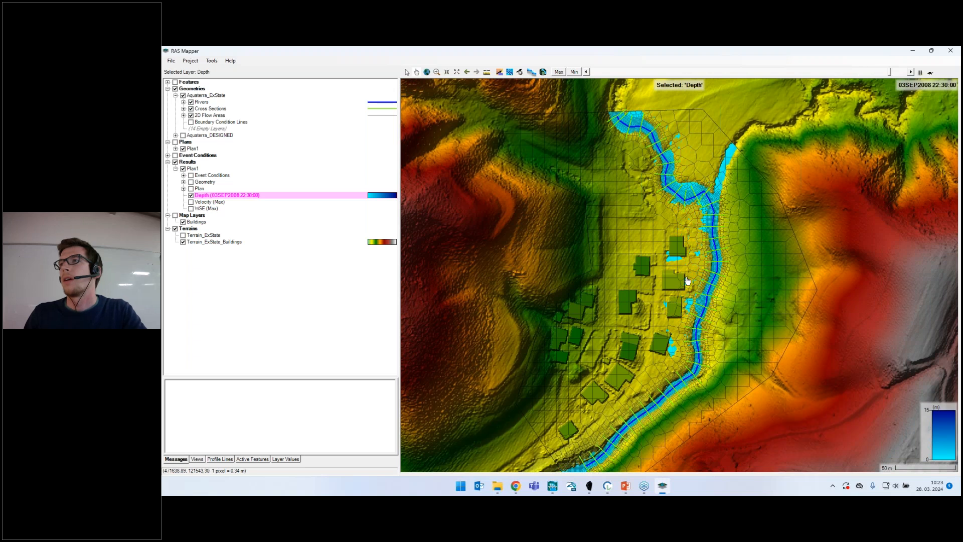
mouse_move(681, 255)
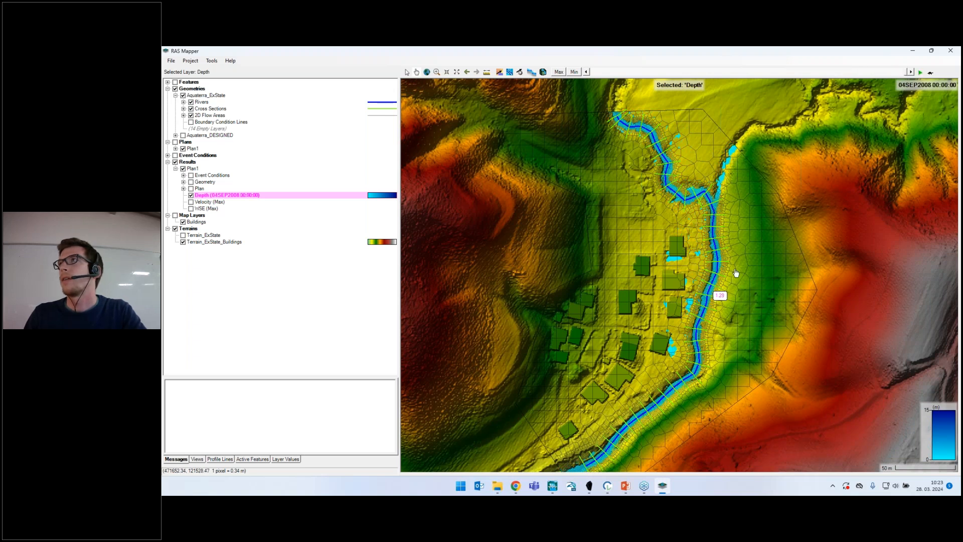
mouse_move(698, 319)
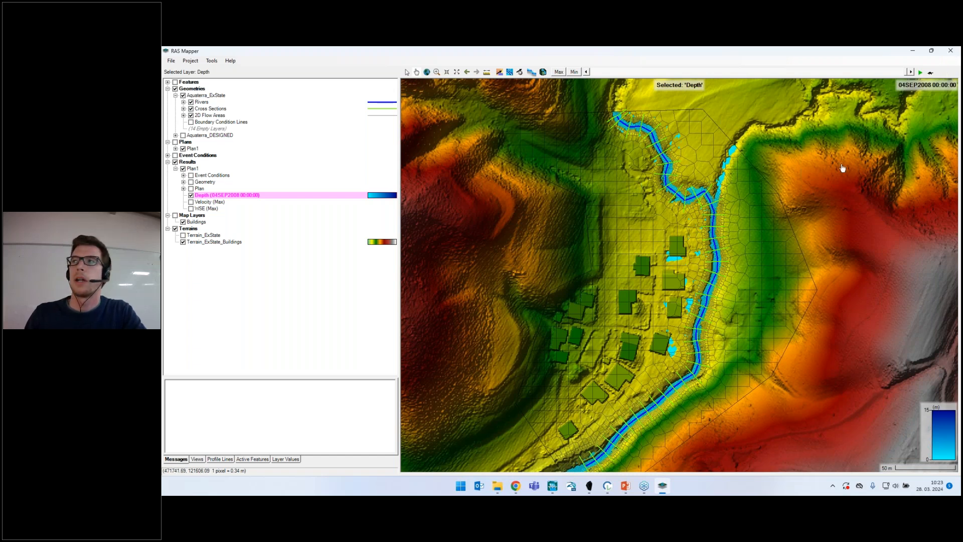
click(947, 52)
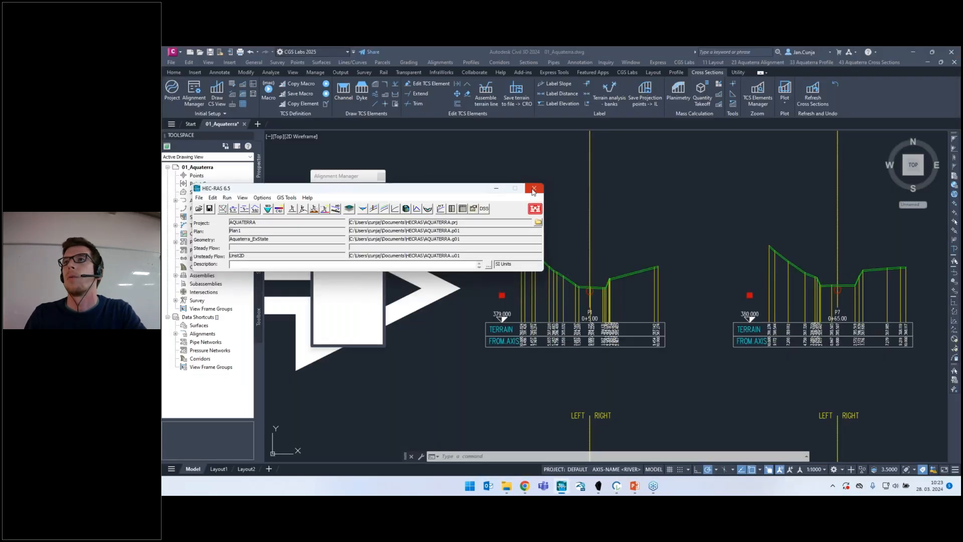
click(533, 190)
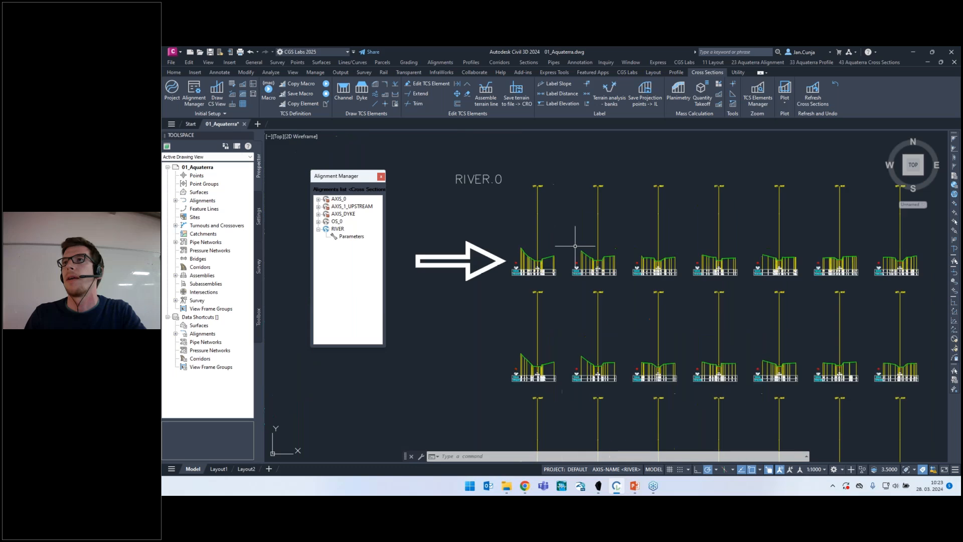
Set up a channel along RIVER between cross-sections P1 and P42 with a bed width of 3 m and a depth of 2 m.
scroll(507, 241, up, 5)
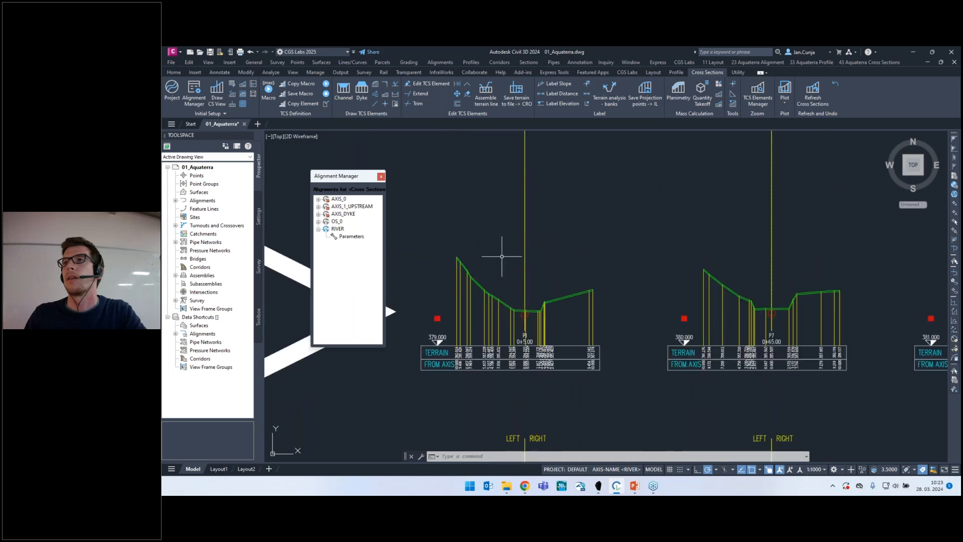
scroll(501, 260, up, 2)
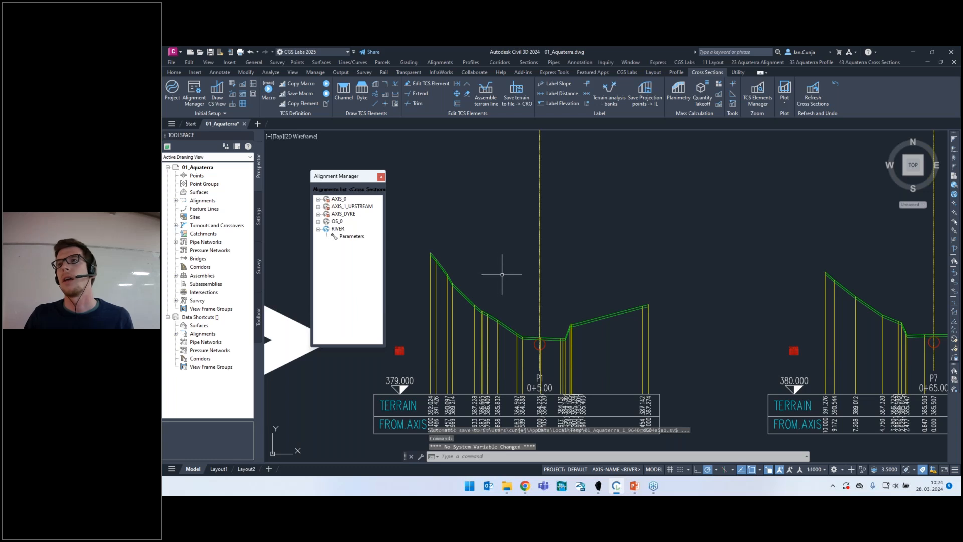
scroll(532, 275, down, 2)
scroll(522, 274, up, 2)
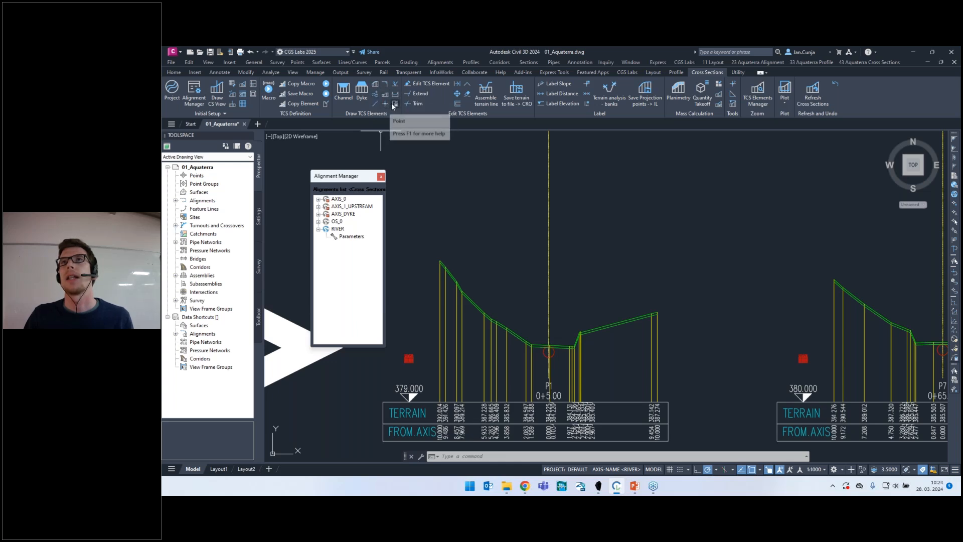
click(345, 91)
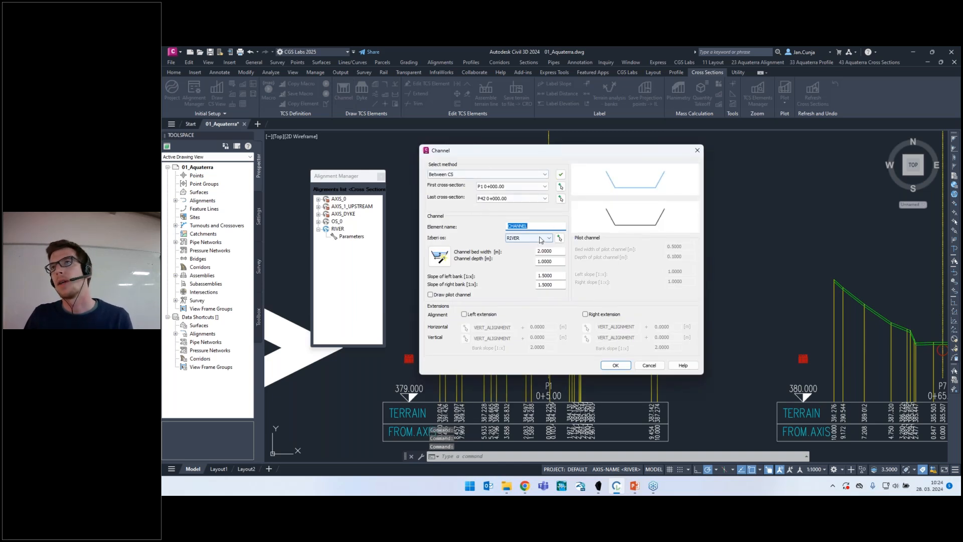
drag(552, 252, 538, 251)
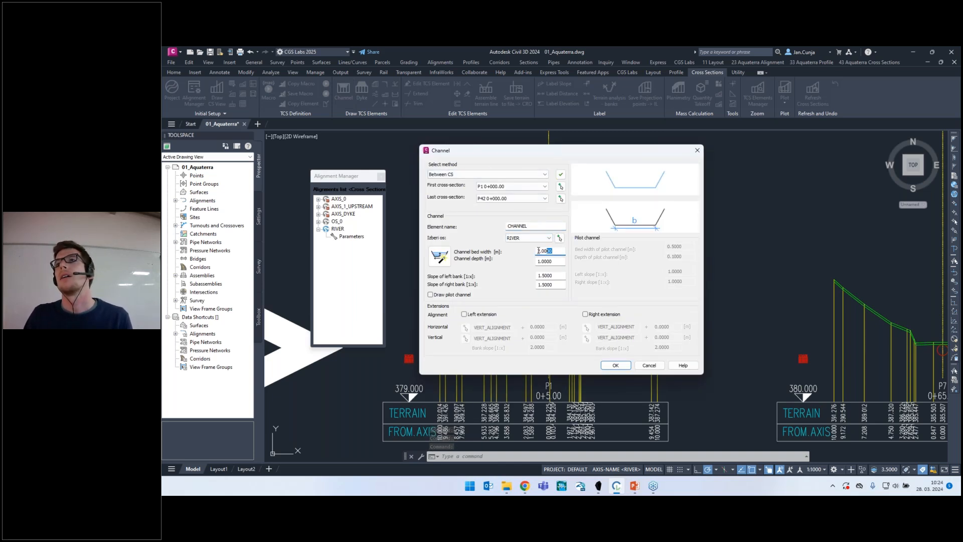
text(3)
double_click(556, 260)
text(2)
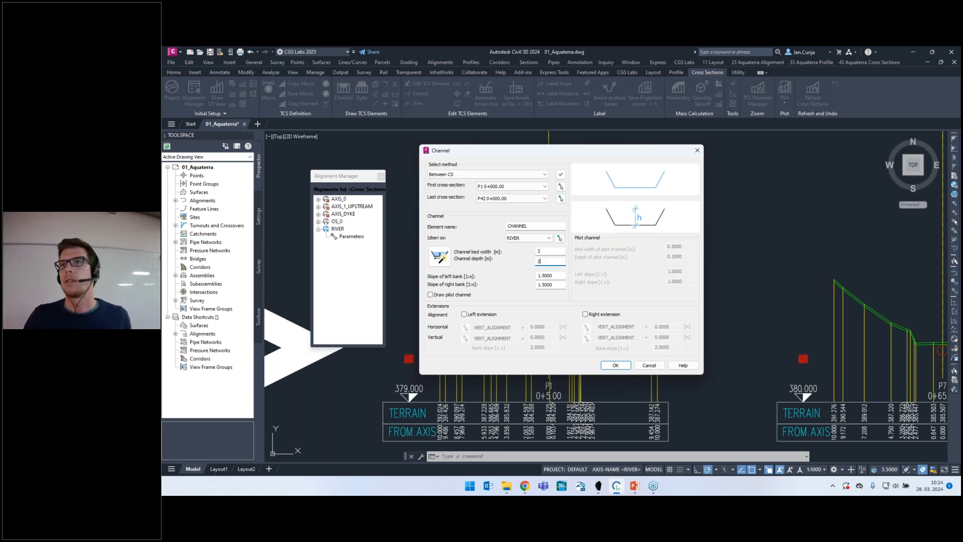
Set the left and right bank slopes of the channel to 1:1 and draw it in the cross-sections.
double_click(558, 276)
text(1)
double_click(556, 284)
text(1)
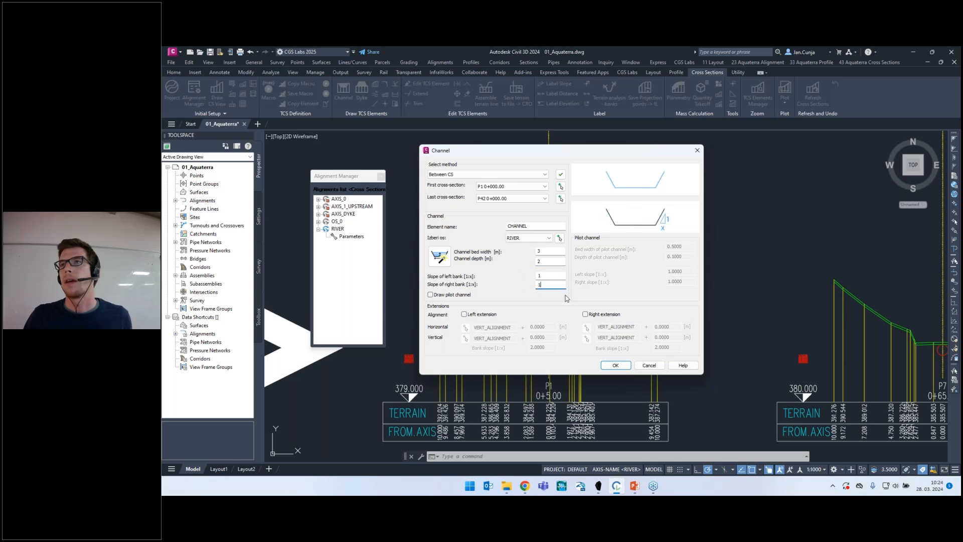
click(615, 365)
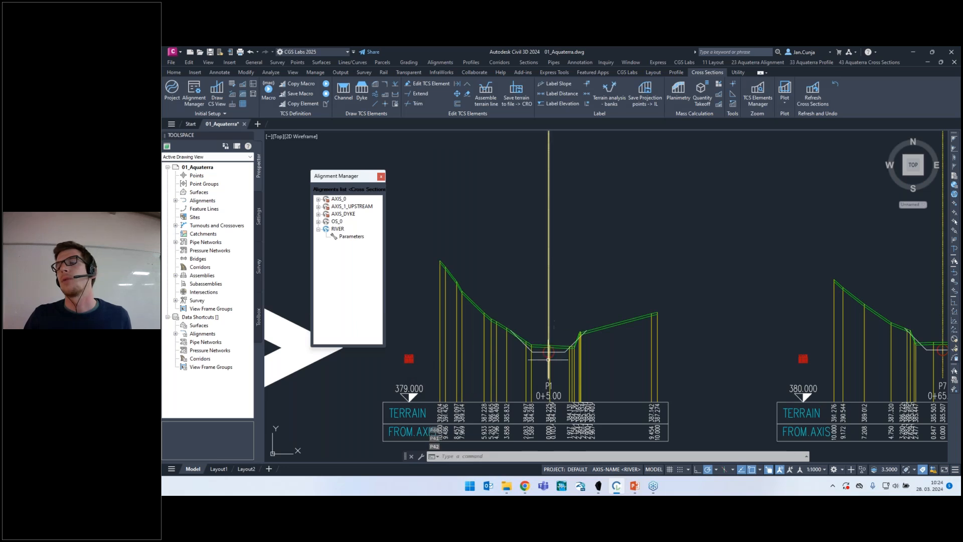
Examine the channel in cross-section P1 and the river's longitudinal profile, and check the Dyke settings without drawing a dyke.
scroll(557, 344, up, 5)
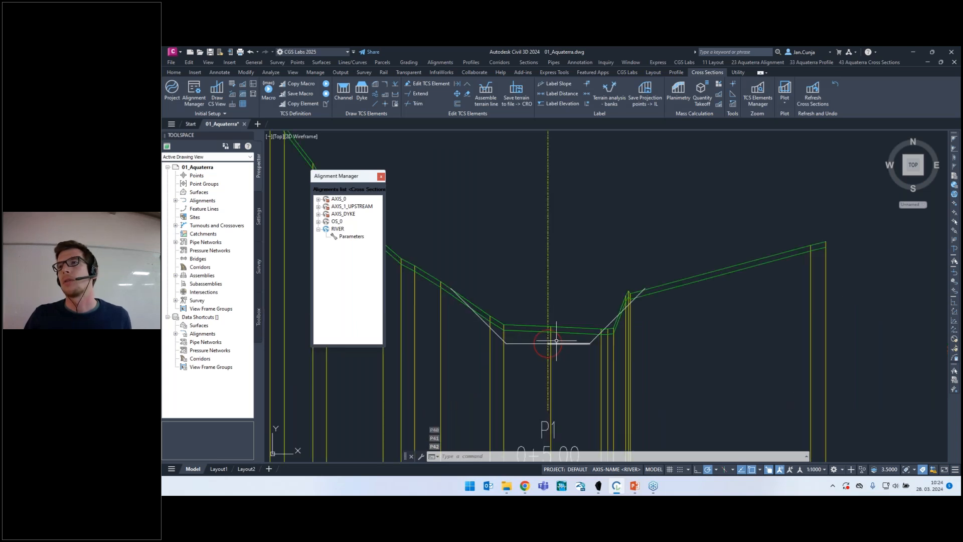
scroll(557, 341, down, 8)
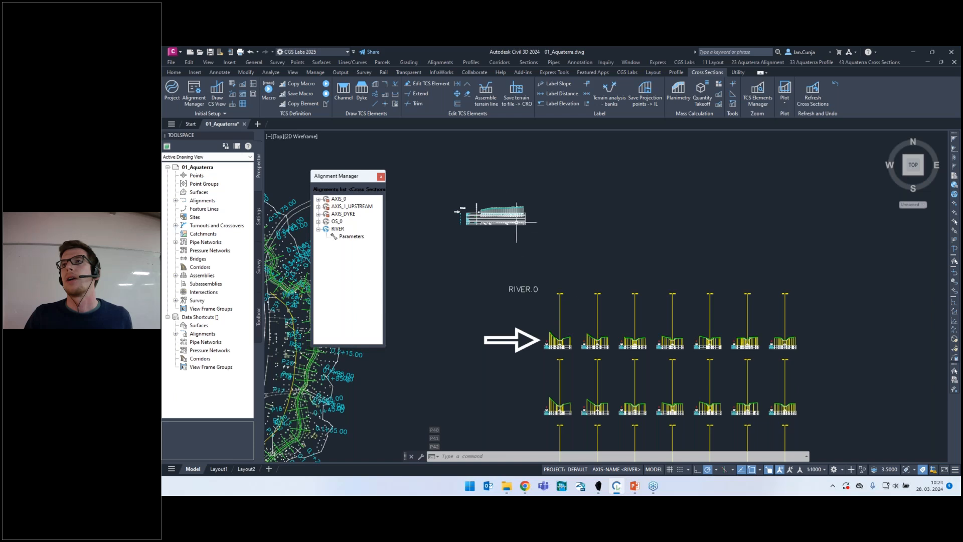
scroll(516, 221, up, 5)
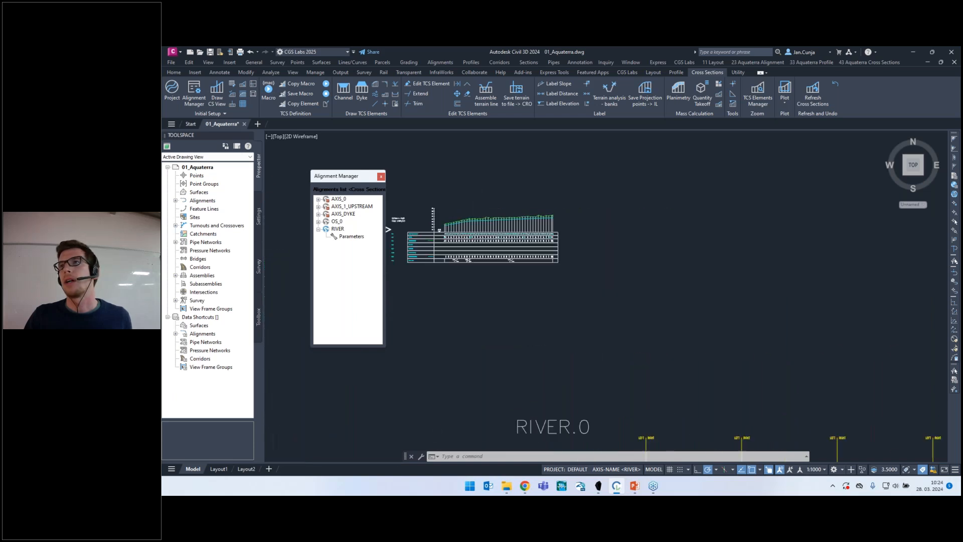
scroll(472, 217, down, 2)
scroll(580, 440, up, 6)
scroll(582, 402, up, 3)
scroll(597, 389, down, 5)
scroll(557, 376, up, 4)
scroll(556, 376, up, 4)
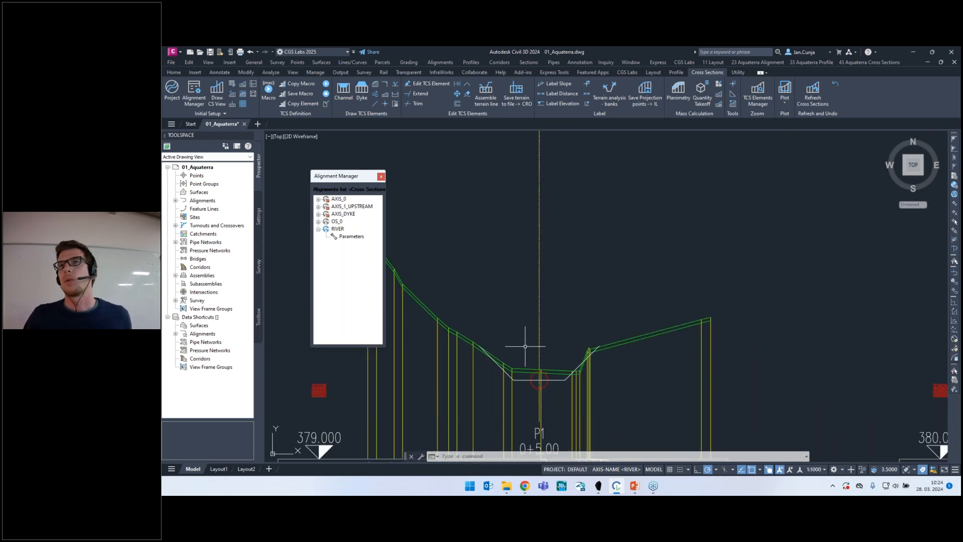
click(362, 91)
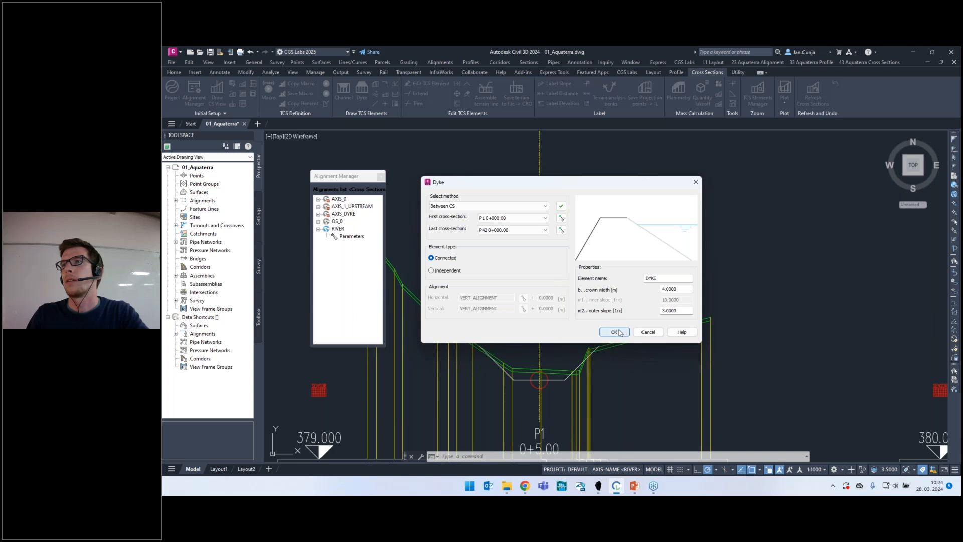
click(647, 333)
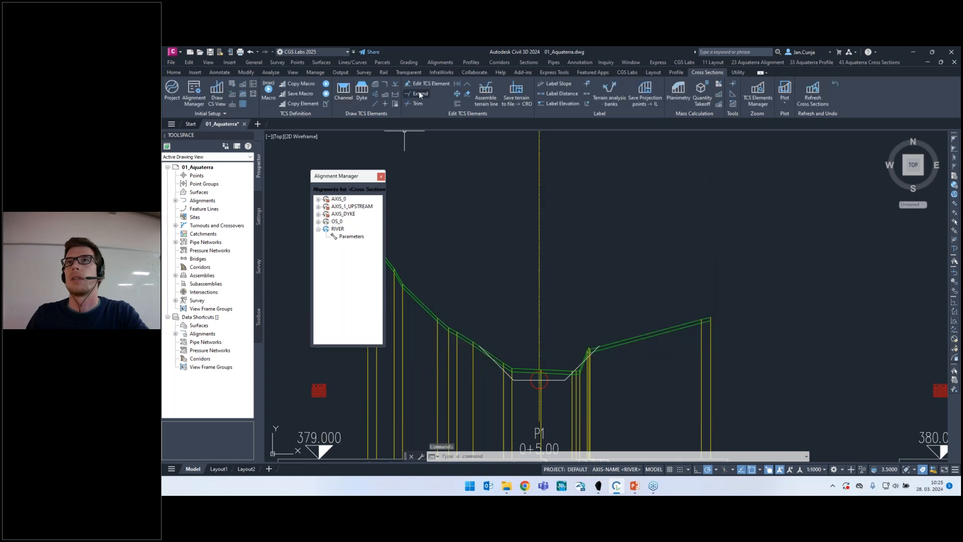
Edit the channel element in cross-section P1, setting its depth to 3 m.
click(421, 93)
click(567, 377)
drag(550, 262, 530, 260)
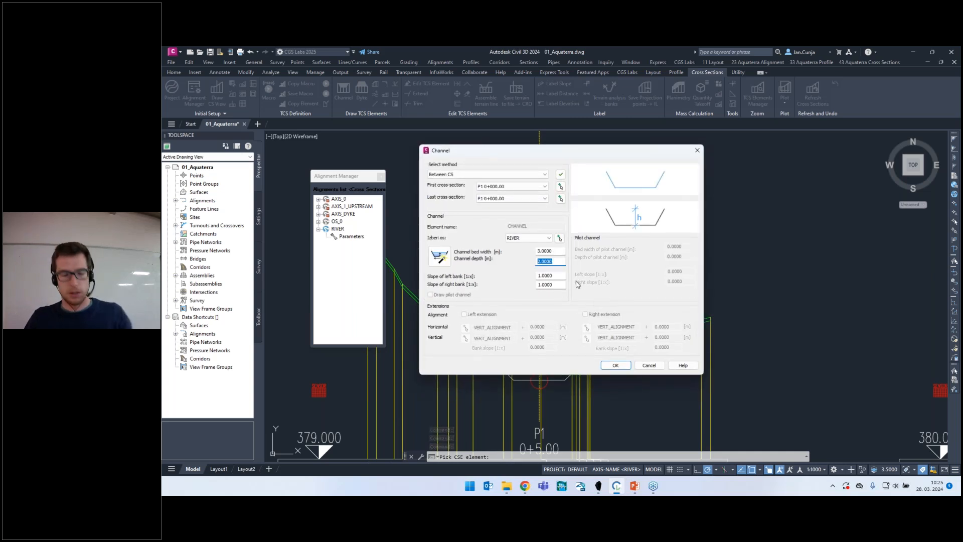
text(3)
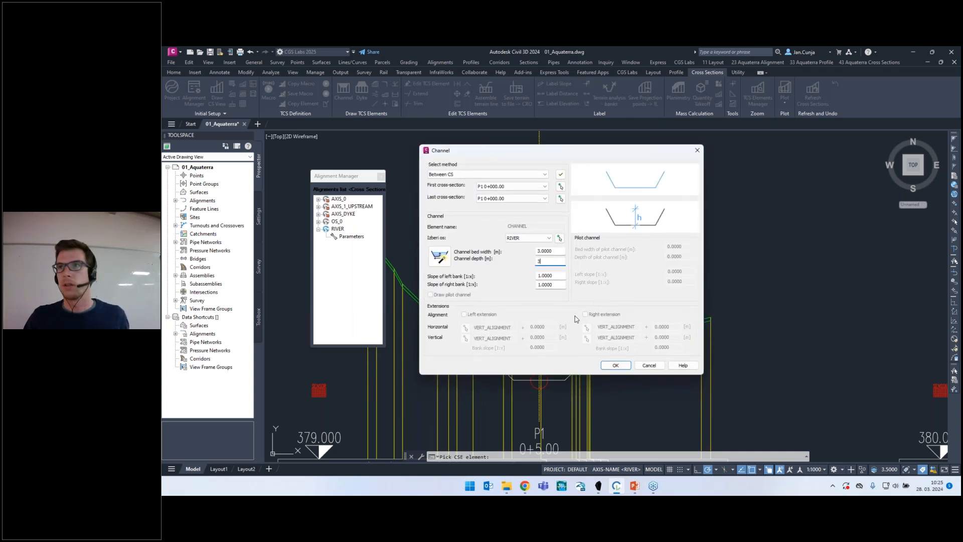
click(613, 365)
Attach a connected dyke with a 4 m crown width and 1:3 outer slope to the channel's right bank in P1, and dismiss the Embankment settings.
click(361, 93)
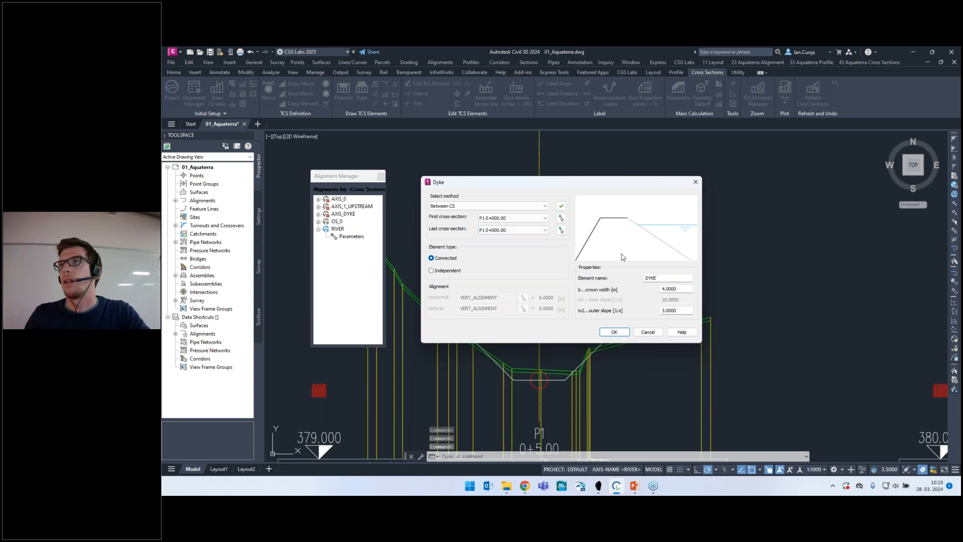
click(622, 333)
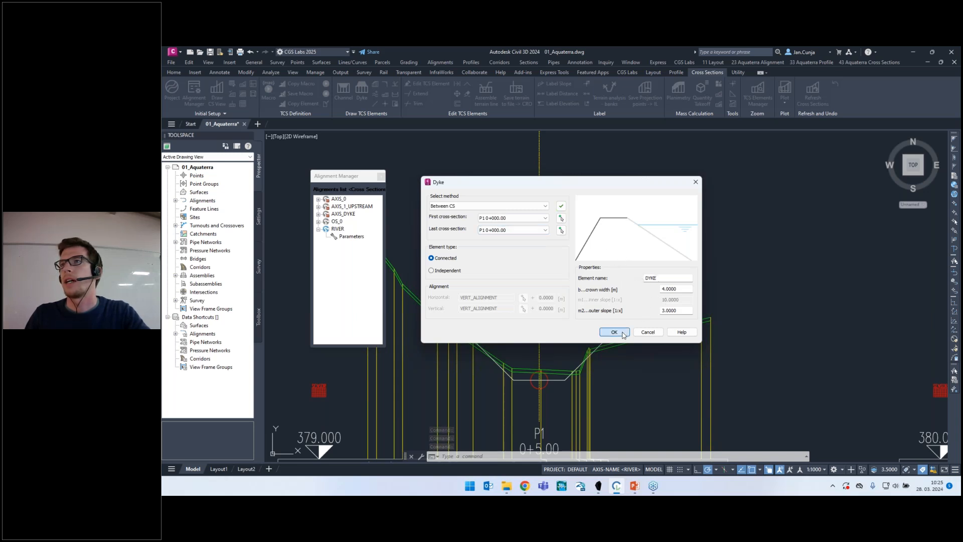
click(616, 331)
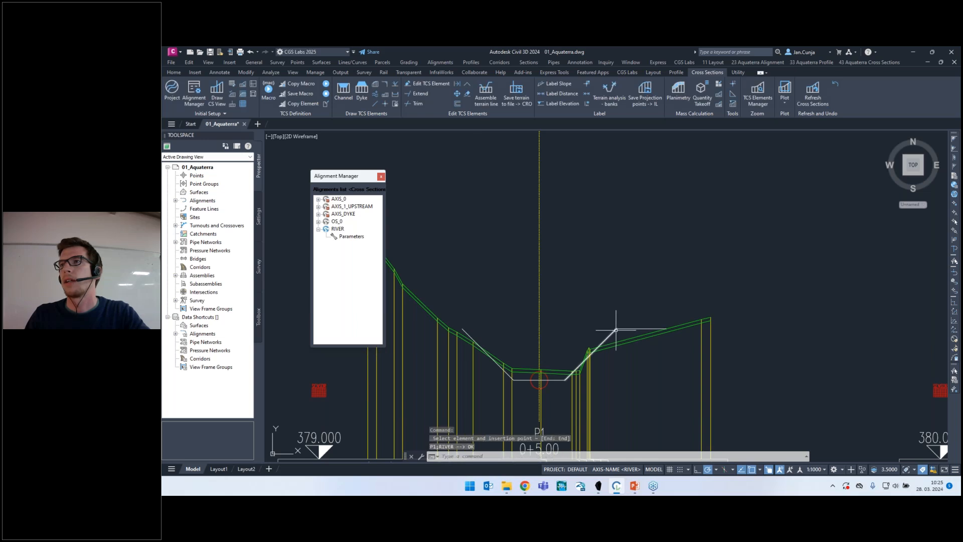
scroll(641, 327, up, 2)
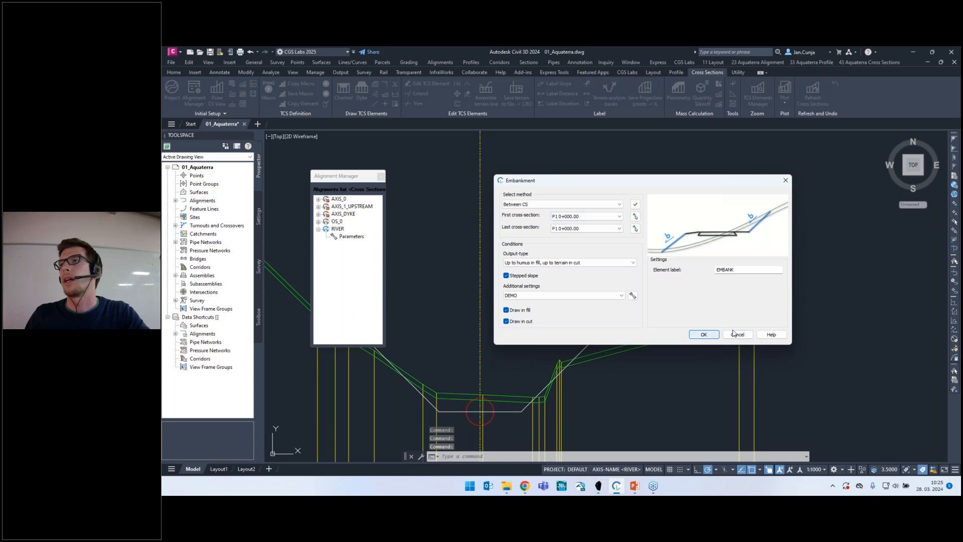
click(734, 333)
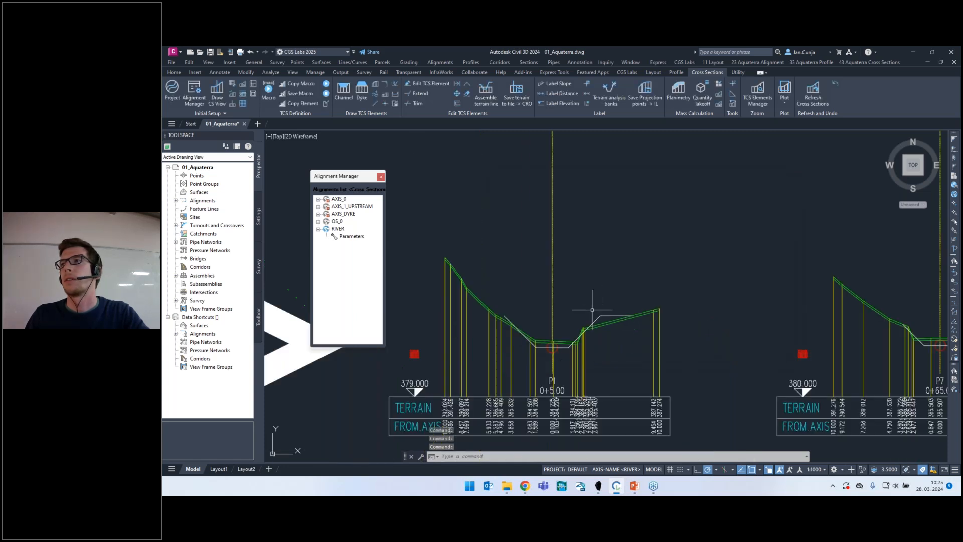
Look over the RIVER cross-section grid and the site layout, and return to cross-section P1.
scroll(598, 307, down, 4)
scroll(592, 324, down, 1)
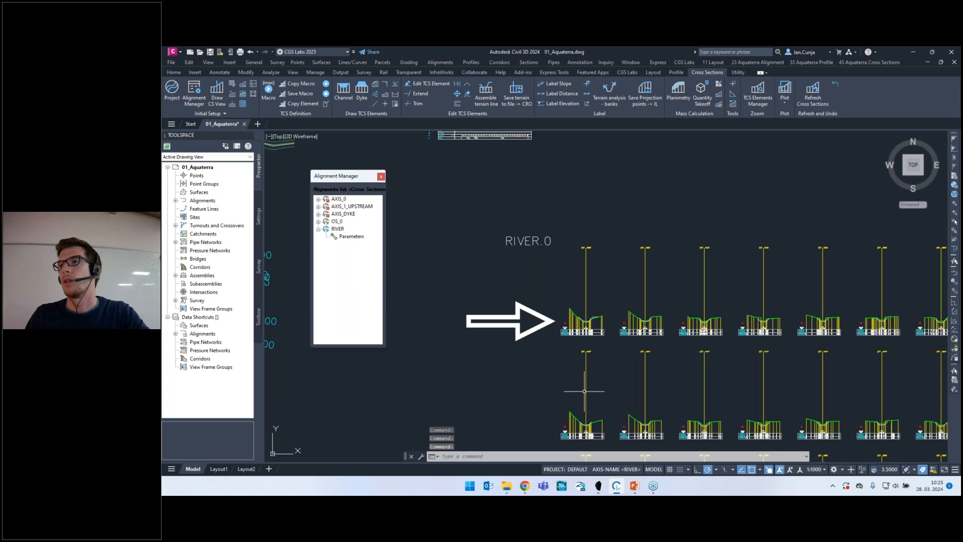
scroll(589, 416, up, 2)
scroll(590, 416, up, 4)
scroll(555, 370, down, 3)
scroll(565, 354, down, 5)
scroll(565, 346, up, 4)
scroll(566, 341, down, 4)
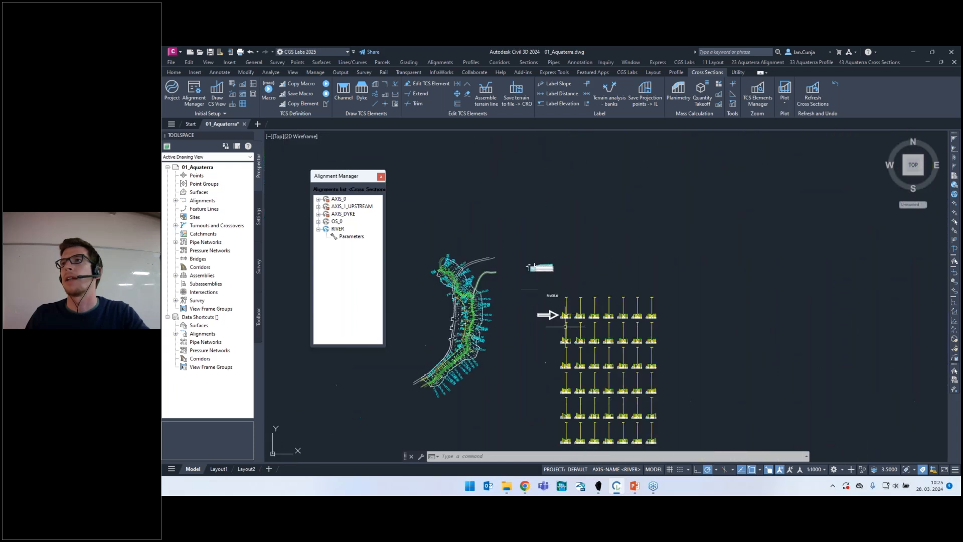
scroll(566, 337, up, 5)
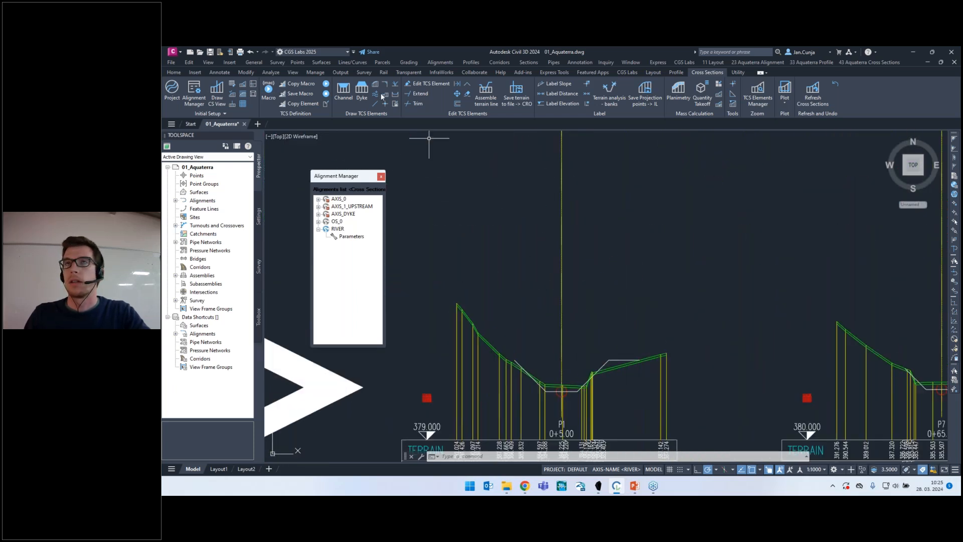
Run the TCS_01 macro on cross-sections P1 to P42, erasing all existing TCS elements.
click(269, 90)
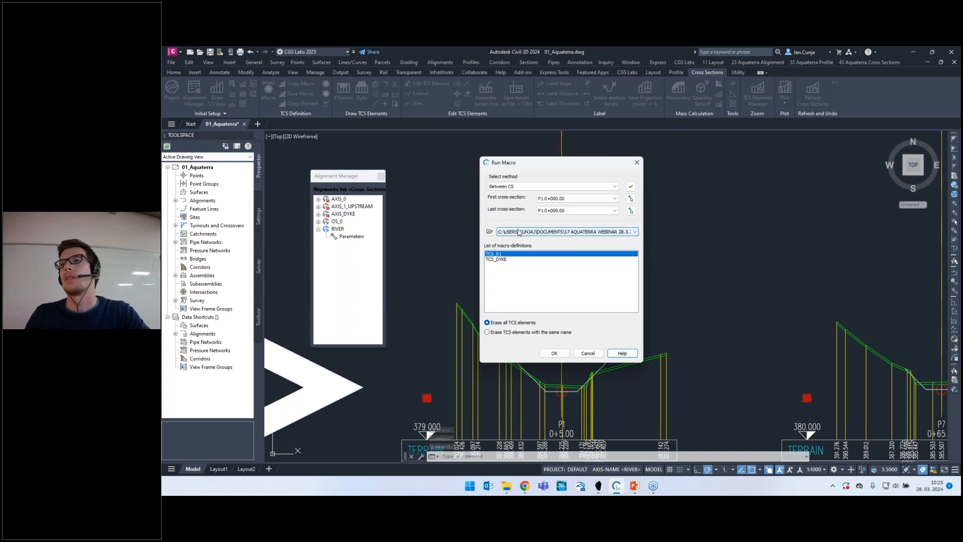
click(594, 354)
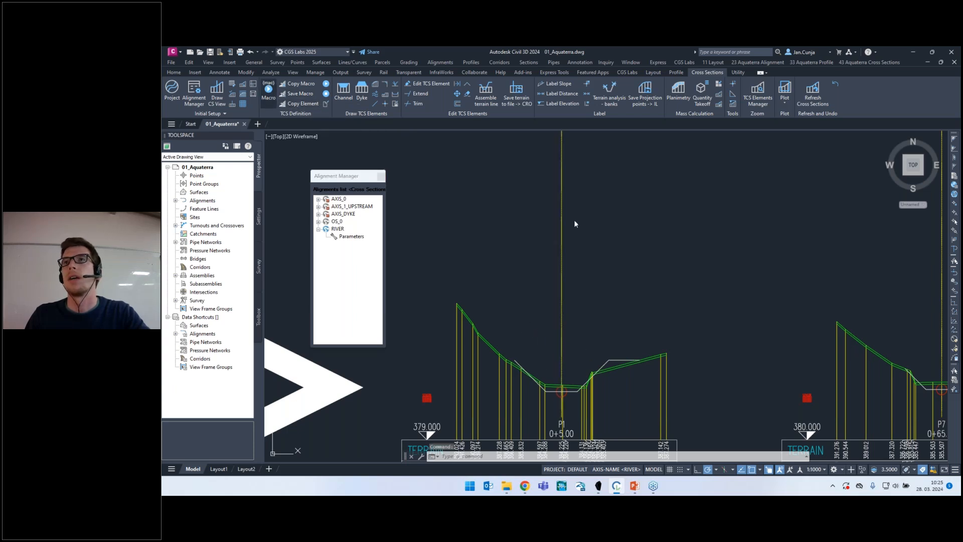
key(Return)
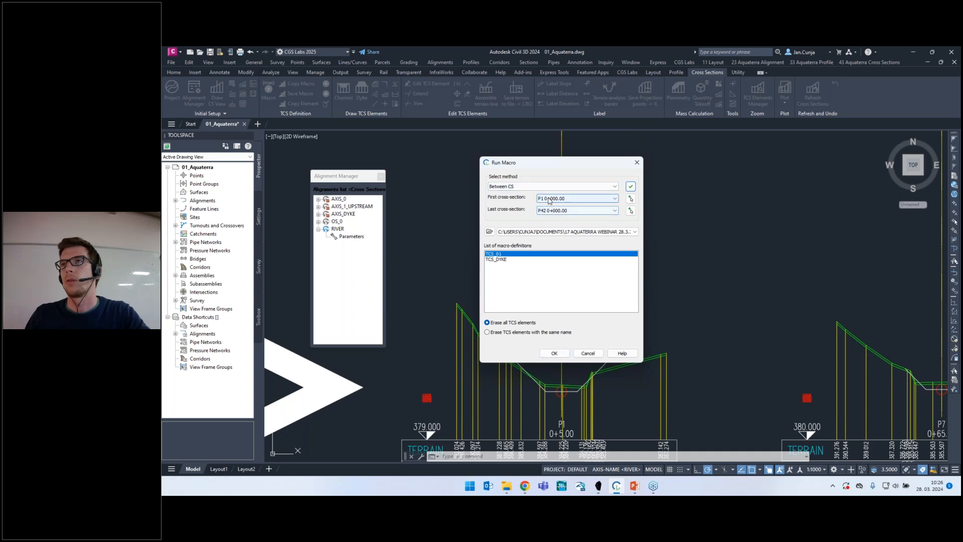
click(554, 354)
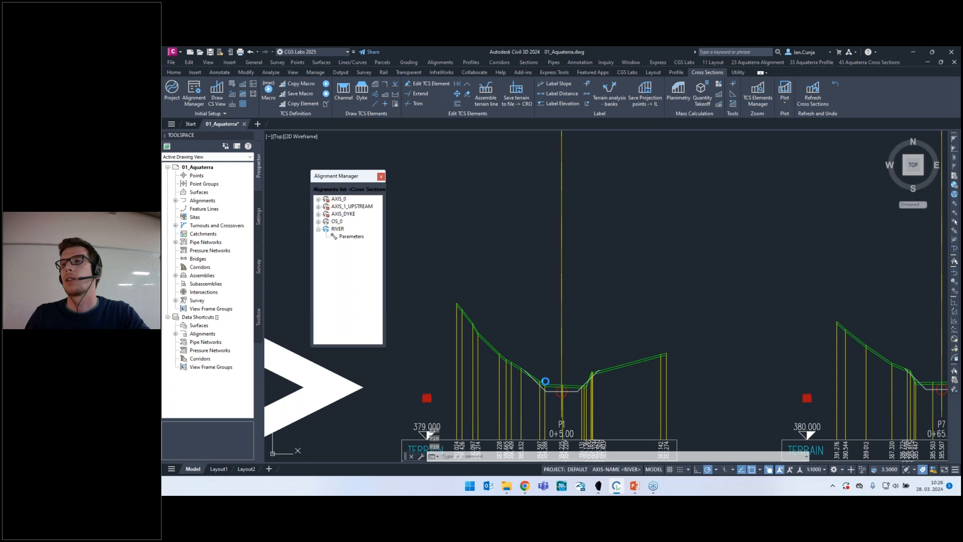
Inspect the channel and bank slopes in cross-section P13 and in the neighbouring sections of the first row.
scroll(545, 380, up, 1)
scroll(539, 330, down, 5)
scroll(656, 336, up, 3)
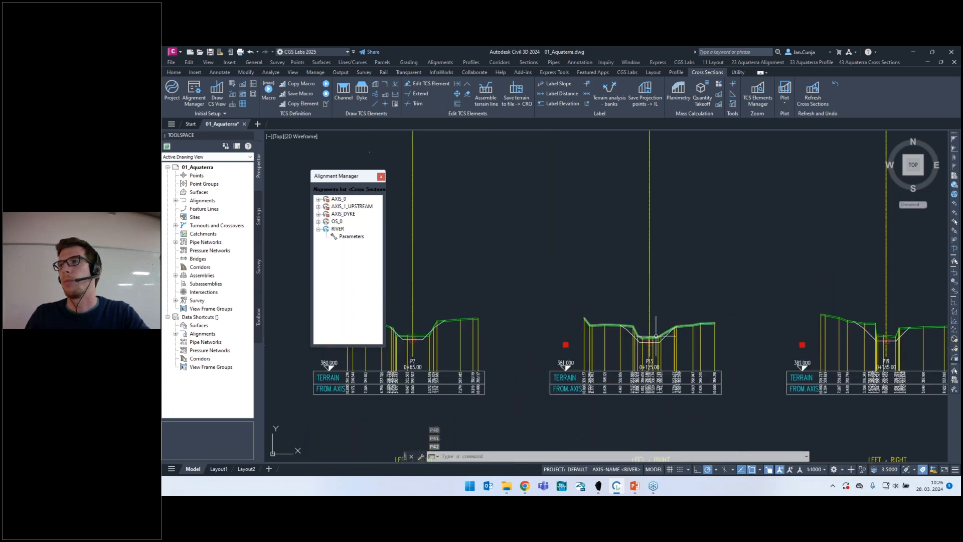
scroll(656, 336, up, 5)
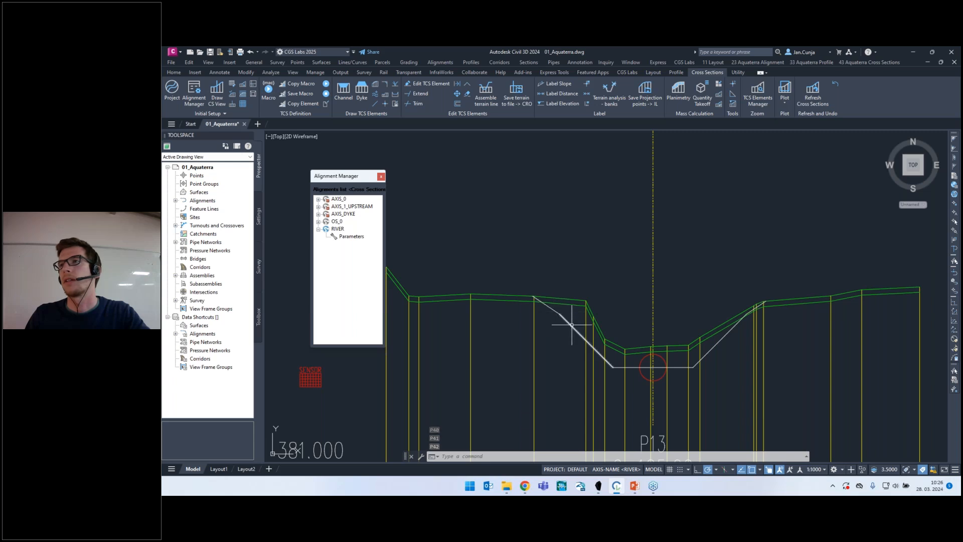
click(552, 308)
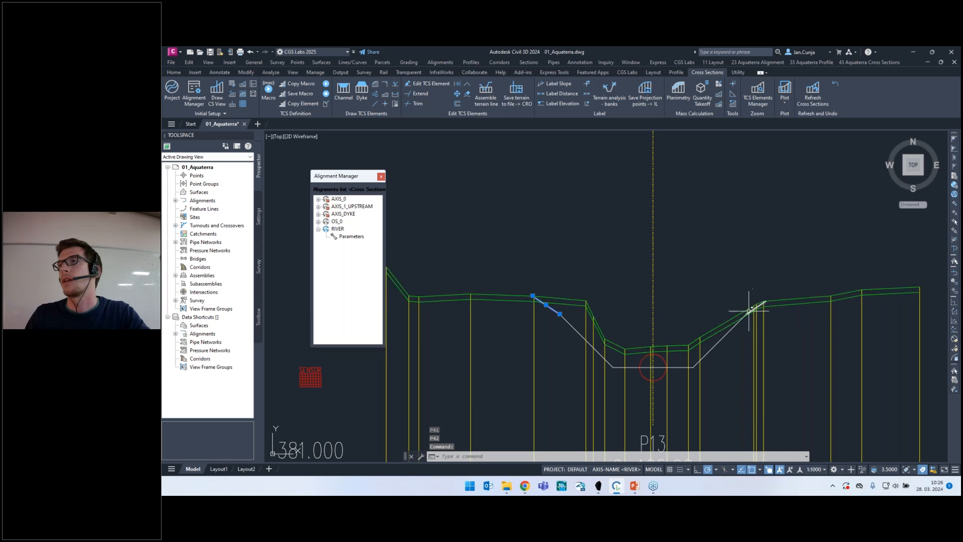
scroll(612, 280, down, 6)
scroll(709, 279, up, 2)
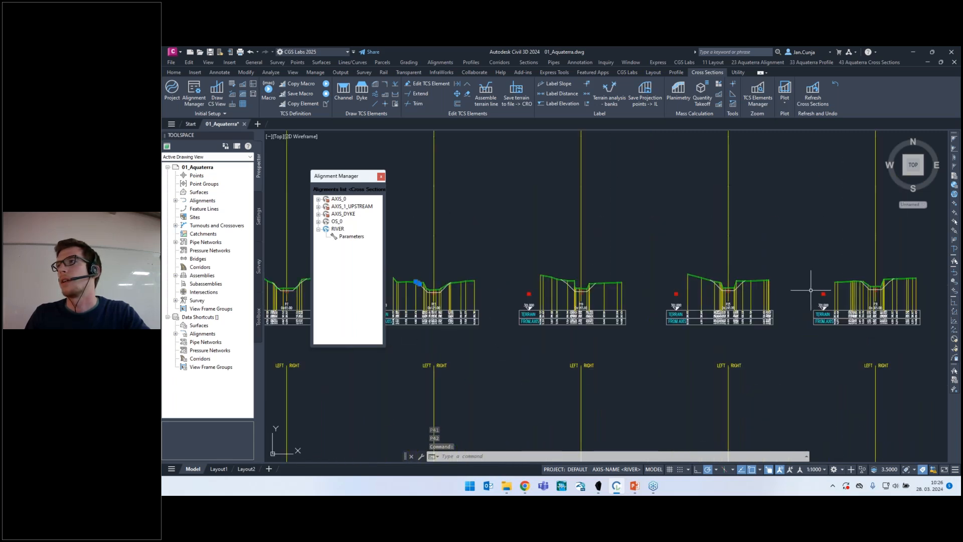
scroll(802, 286, up, 4)
scroll(722, 261, down, 8)
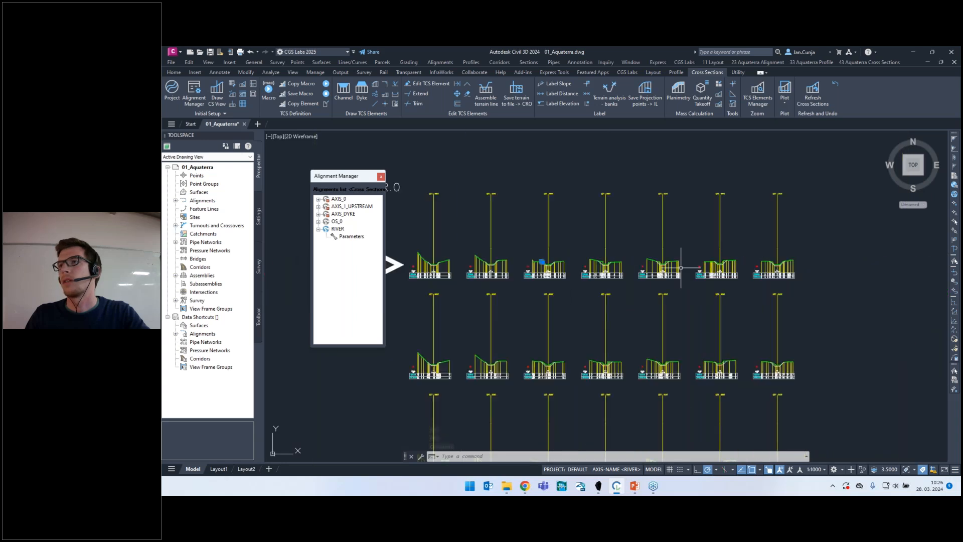
Inspect how the channel fits the terrain in the lower rows of RIVER cross-sections.
scroll(696, 262, down, 3)
scroll(647, 395, up, 7)
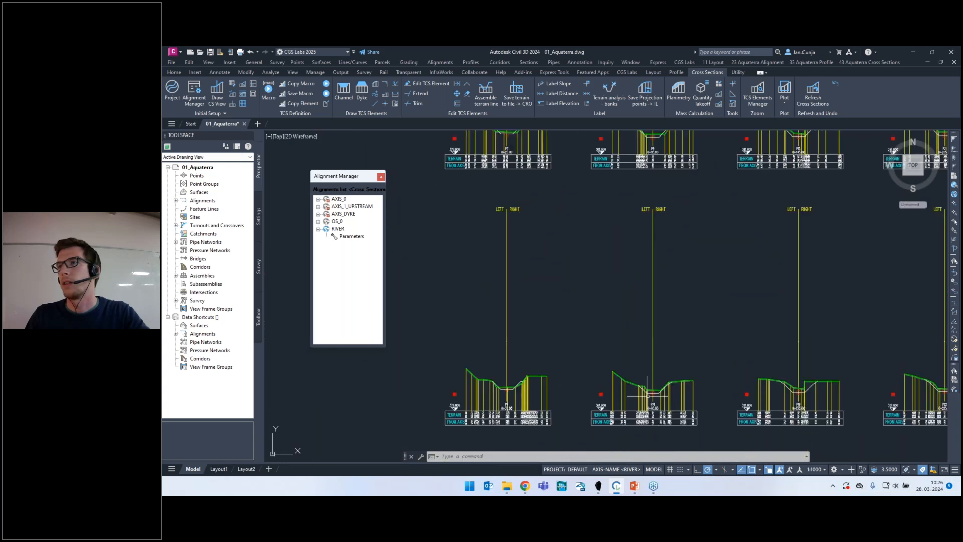
scroll(648, 395, up, 2)
scroll(398, 378, up, 2)
scroll(452, 376, down, 4)
scroll(495, 370, up, 6)
scroll(484, 357, up, 4)
scroll(593, 350, down, 4)
scroll(594, 350, down, 5)
scroll(499, 351, up, 2)
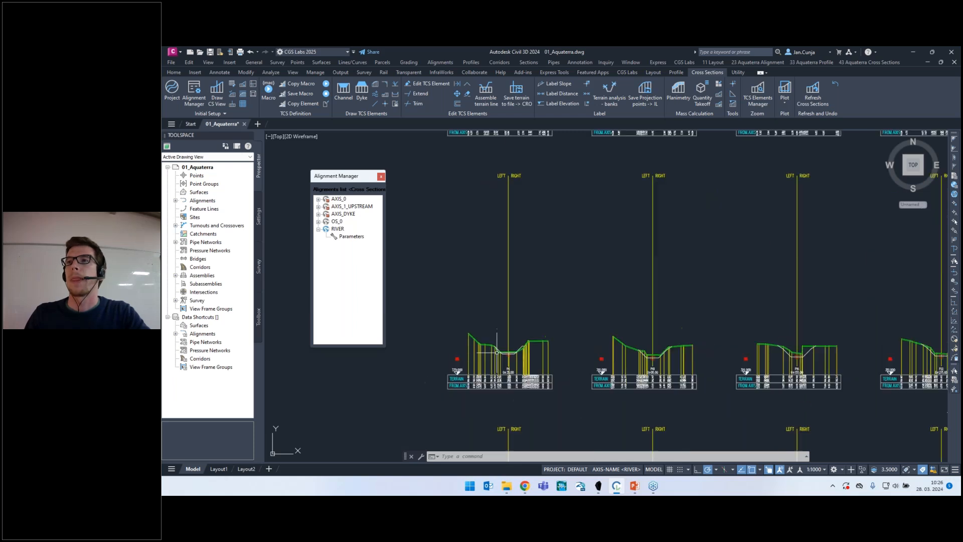
Define left-bank intersection points for cross-sections P1 to P42, using the left end of the channel line in P1 as insertion point.
scroll(496, 353, down, 6)
scroll(491, 210, up, 7)
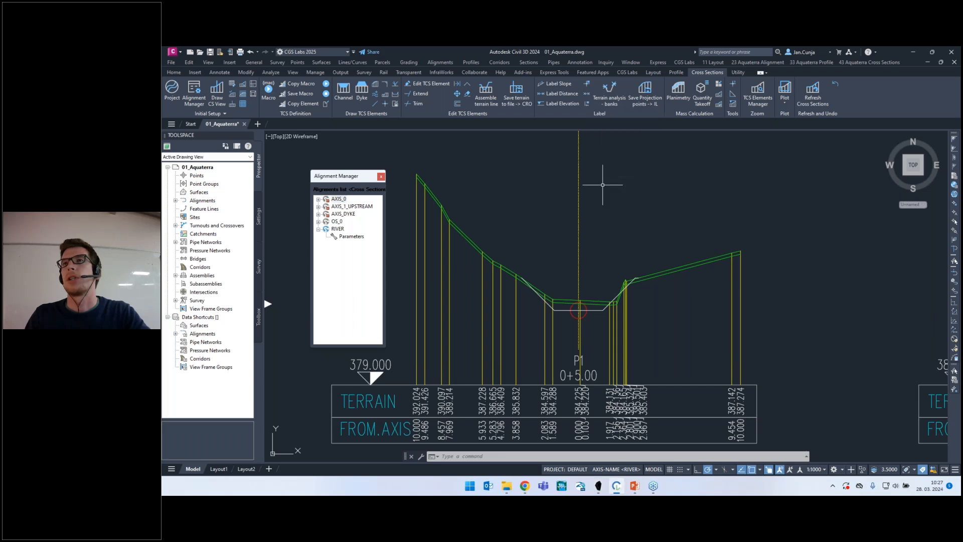
click(589, 94)
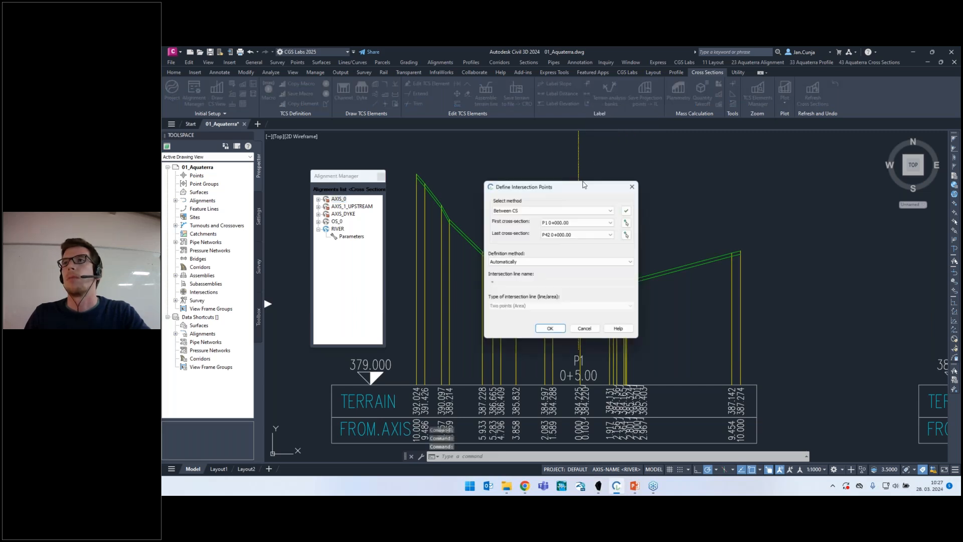
click(537, 262)
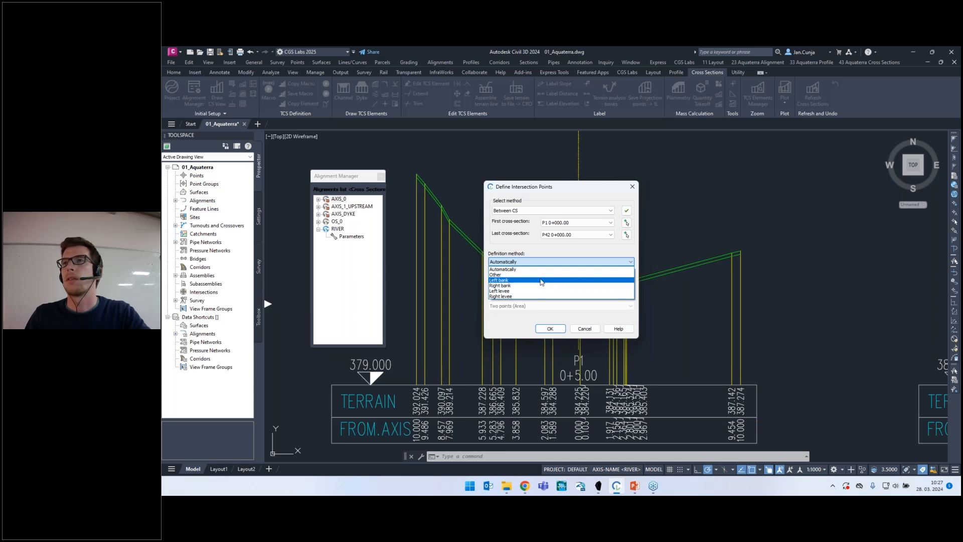
click(508, 281)
click(550, 328)
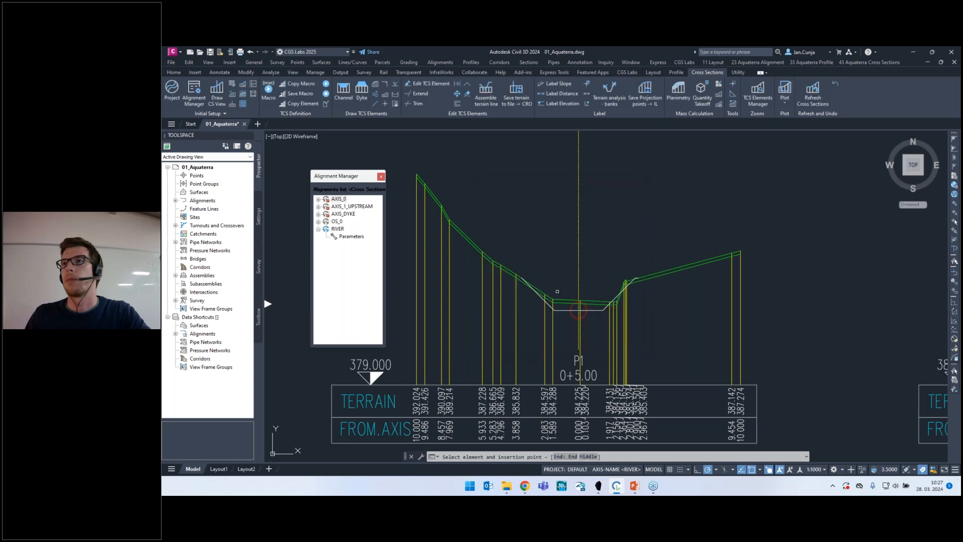
scroll(532, 299, up, 5)
scroll(533, 299, up, 3)
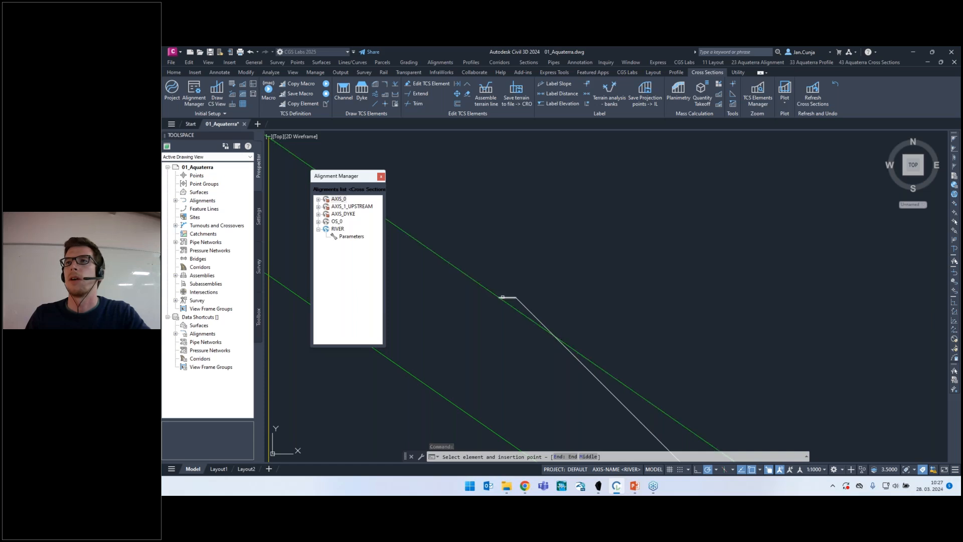
click(502, 297)
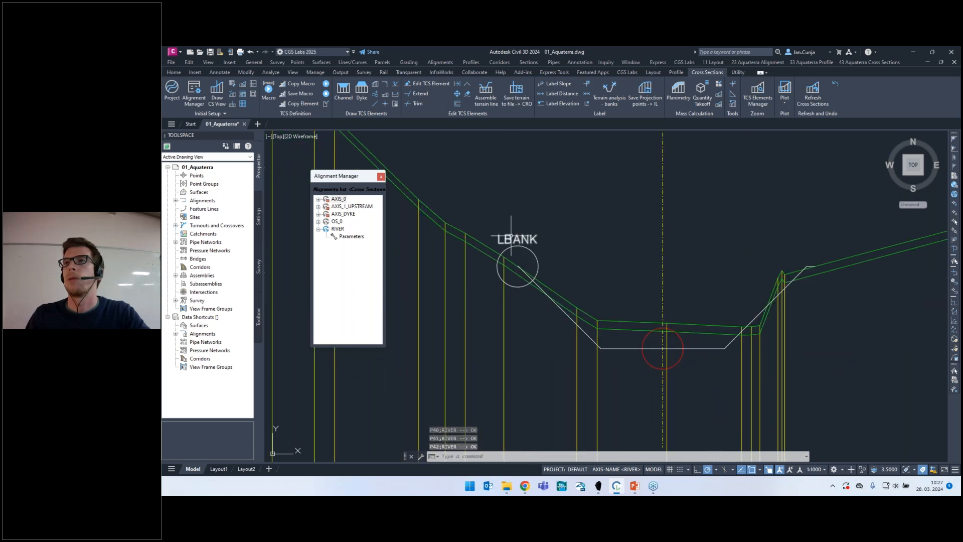
Examine the LBANK markers across the rows of RIVER cross-sections to find sections where the marker is missing.
scroll(511, 225, down, 6)
scroll(515, 250, up, 7)
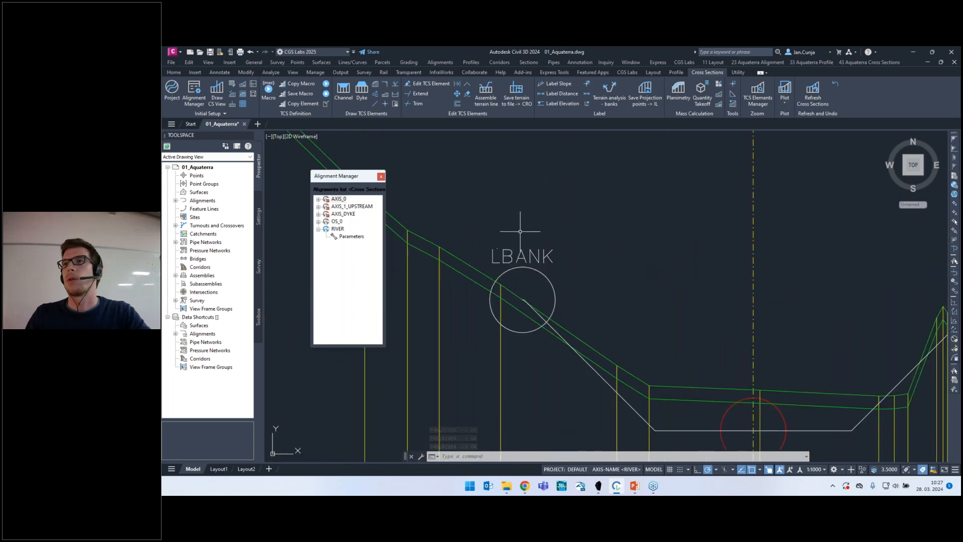
scroll(520, 229, down, 3)
scroll(520, 229, up, 3)
scroll(527, 226, down, 3)
scroll(532, 223, down, 5)
scroll(534, 251, up, 8)
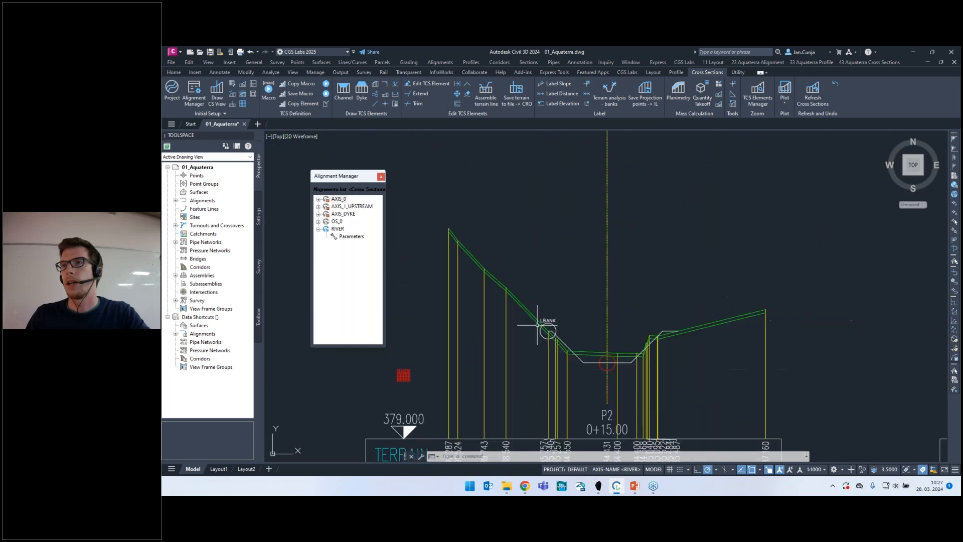
scroll(556, 341, down, 6)
scroll(560, 329, up, 5)
scroll(560, 329, up, 3)
scroll(518, 344, down, 6)
scroll(532, 362, up, 5)
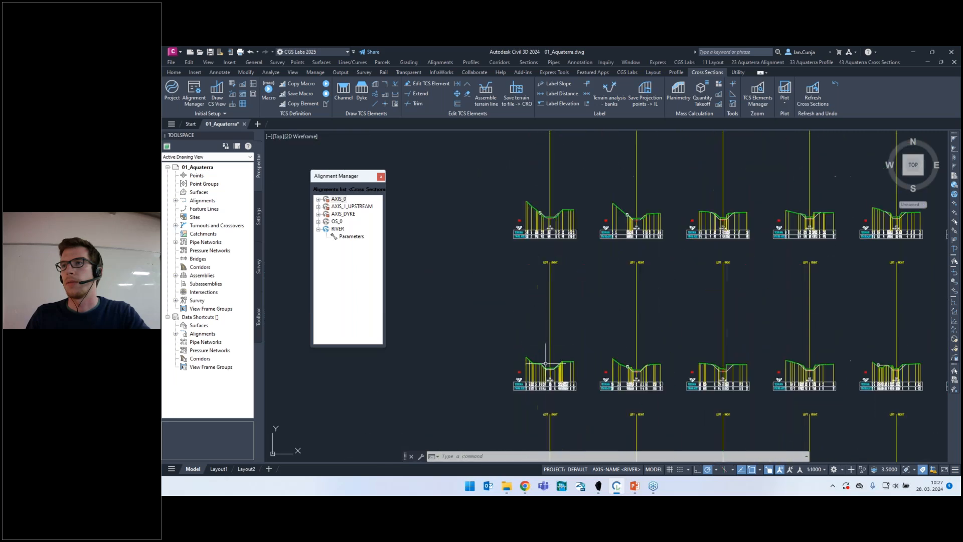
scroll(541, 372, up, 2)
scroll(577, 351, down, 5)
scroll(657, 354, up, 7)
scroll(652, 351, down, 6)
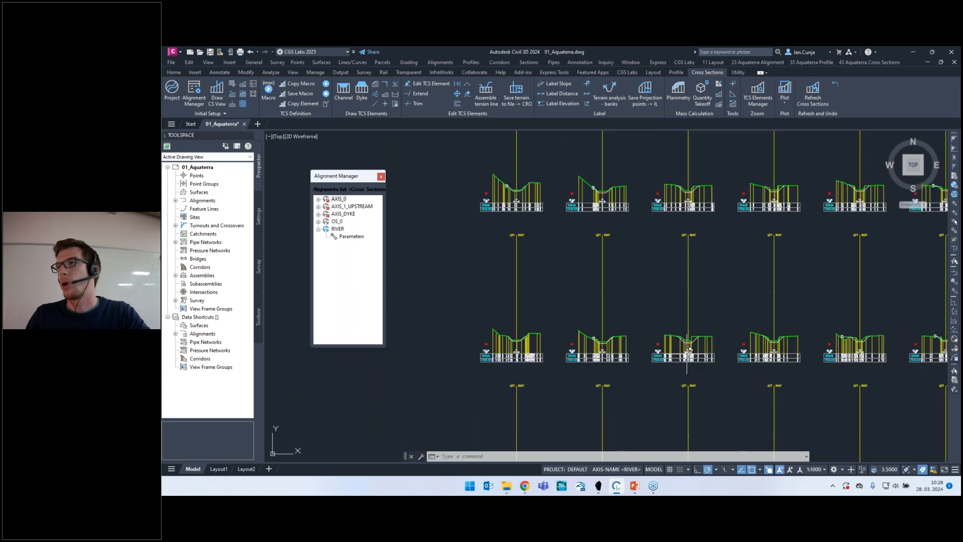
Define right-bank intersection points for cross-sections P1 to P42, using the right end of the channel line in P16.
scroll(695, 346, up, 5)
scroll(659, 250, up, 2)
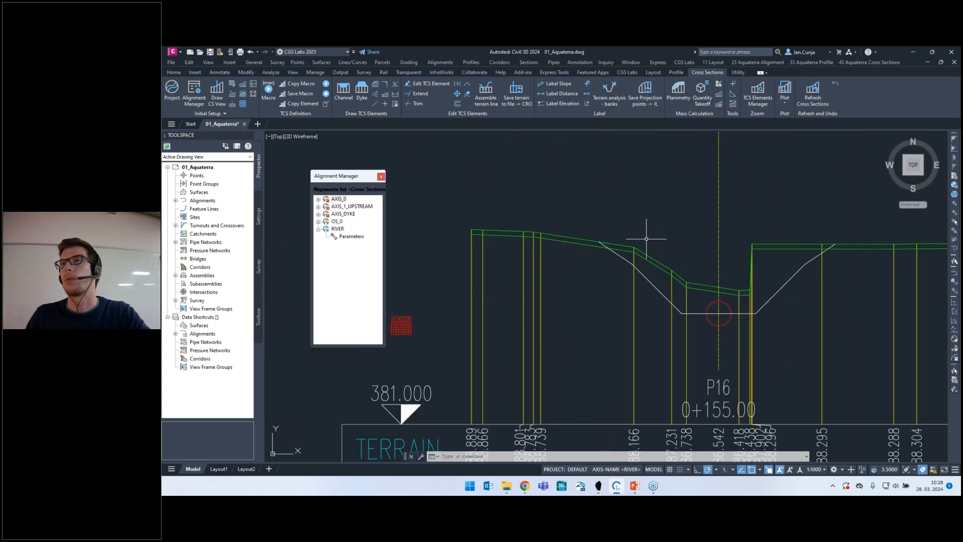
key(Return)
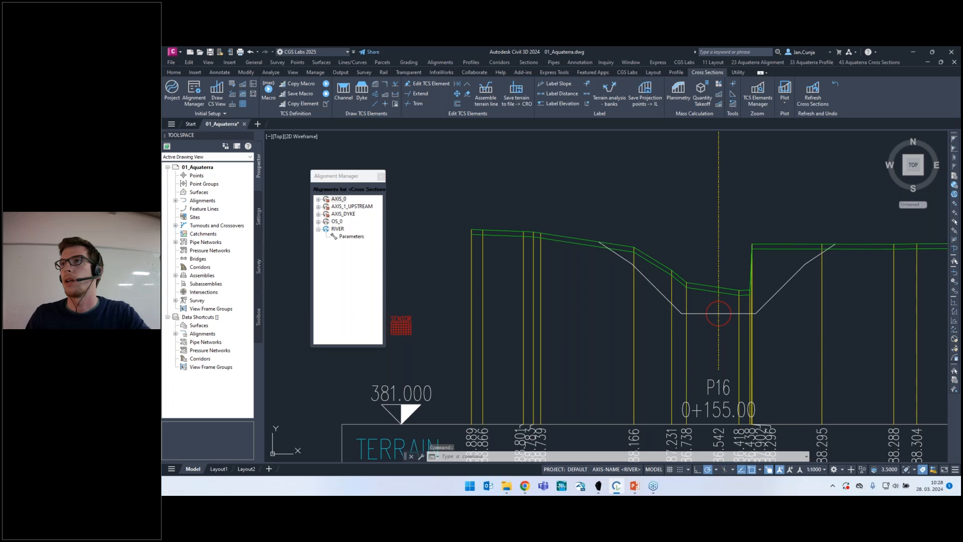
click(520, 261)
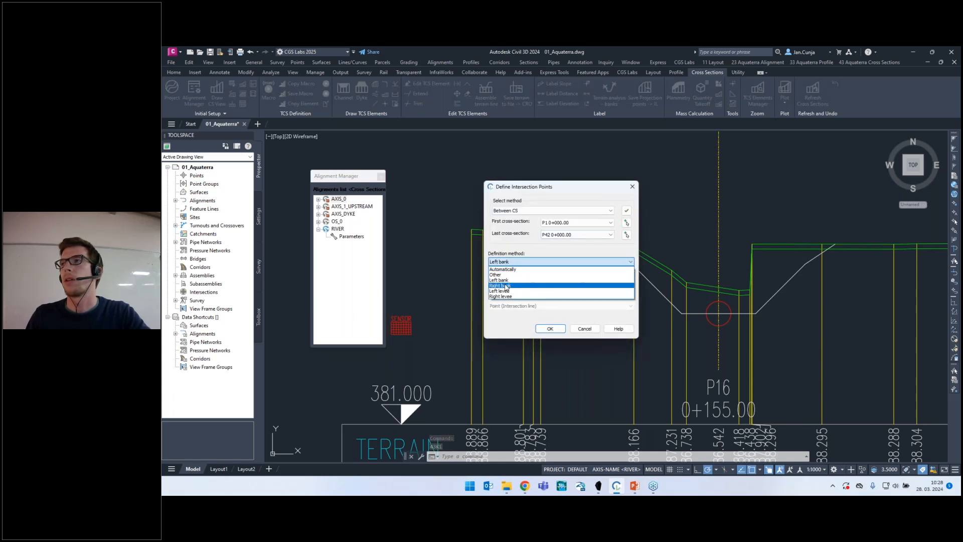
click(507, 286)
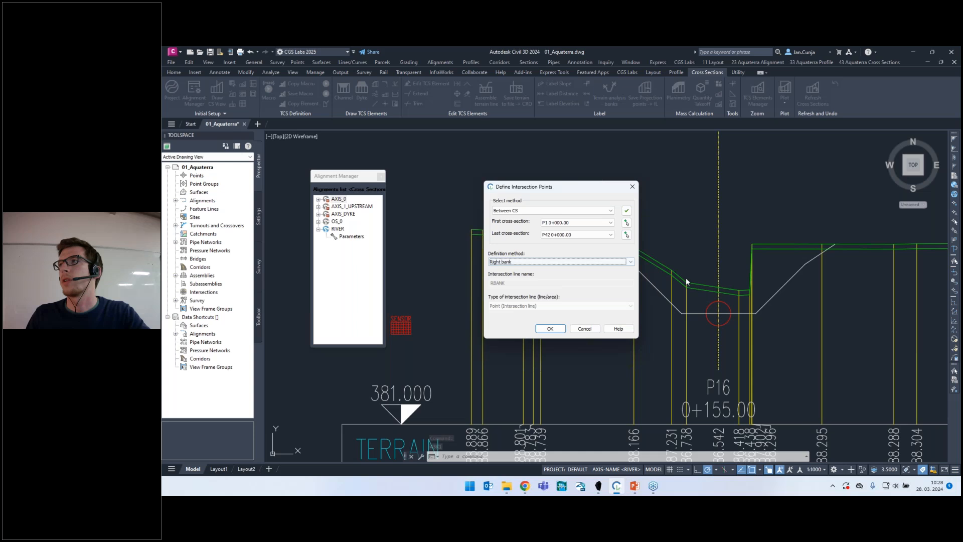
click(553, 329)
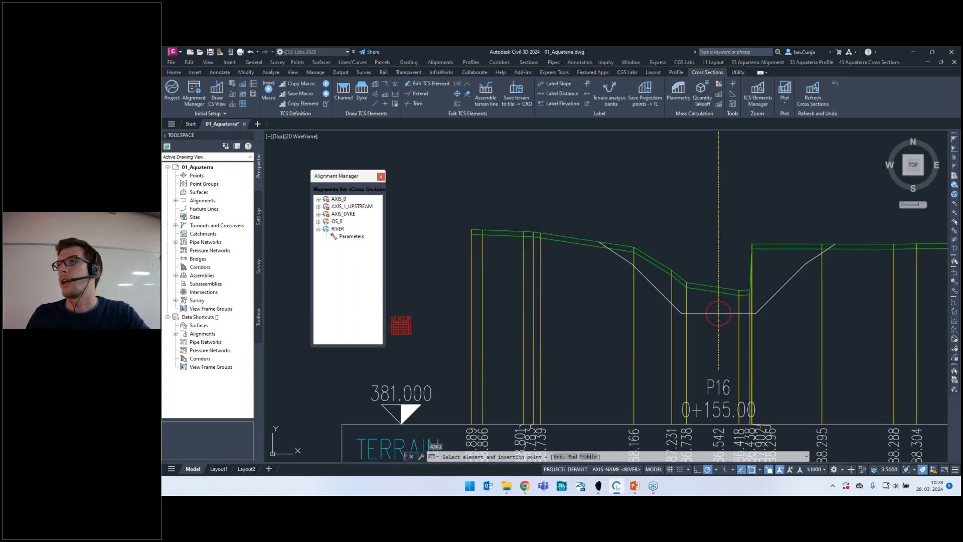
click(834, 245)
Define the left bank from the left channel end in P16, drawing LBANK only in profiles where it does not exist.
key(Return)
click(525, 262)
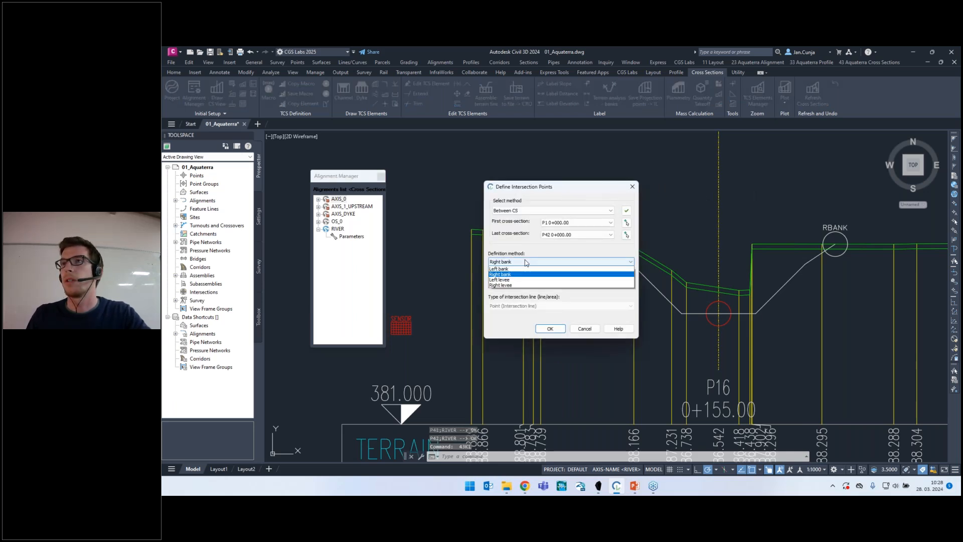
click(540, 268)
click(552, 328)
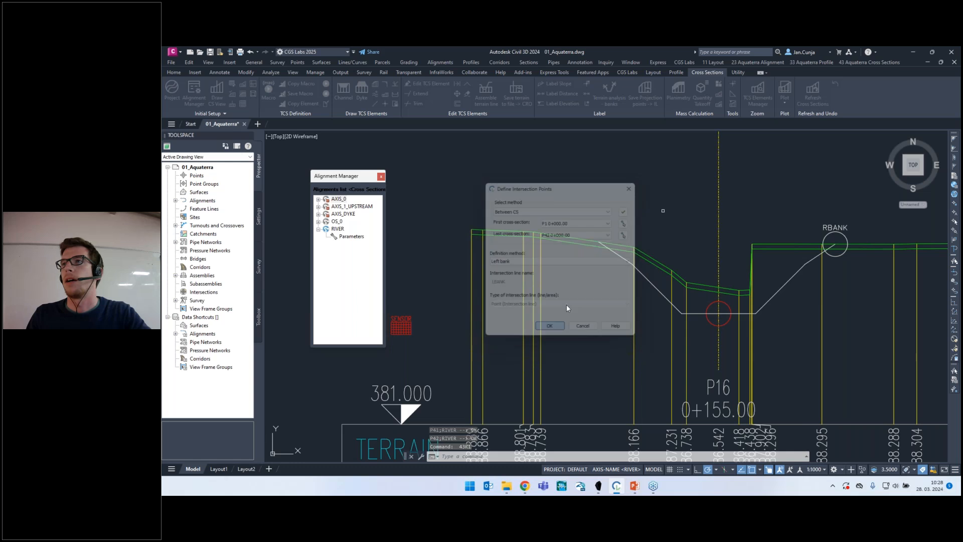
scroll(602, 239, up, 4)
click(601, 239)
click(587, 277)
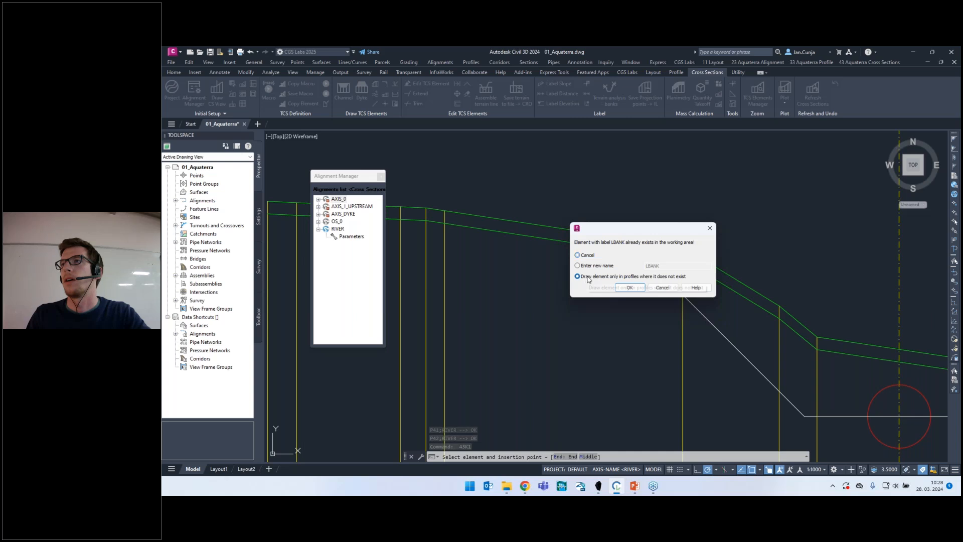
click(630, 293)
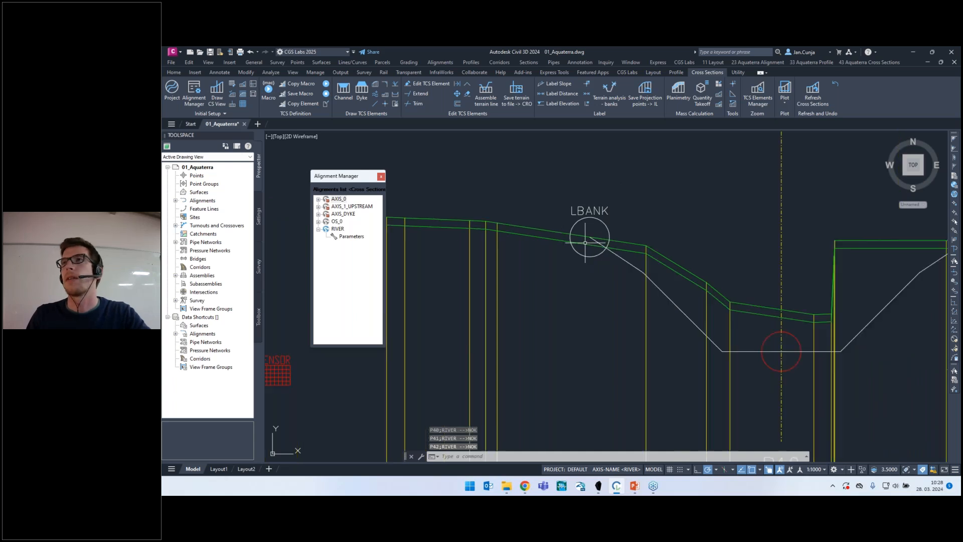
Examine the RBANK marker in P16 and check the other cross-sections for missing bank markers.
scroll(602, 236, down, 4)
scroll(670, 237, up, 4)
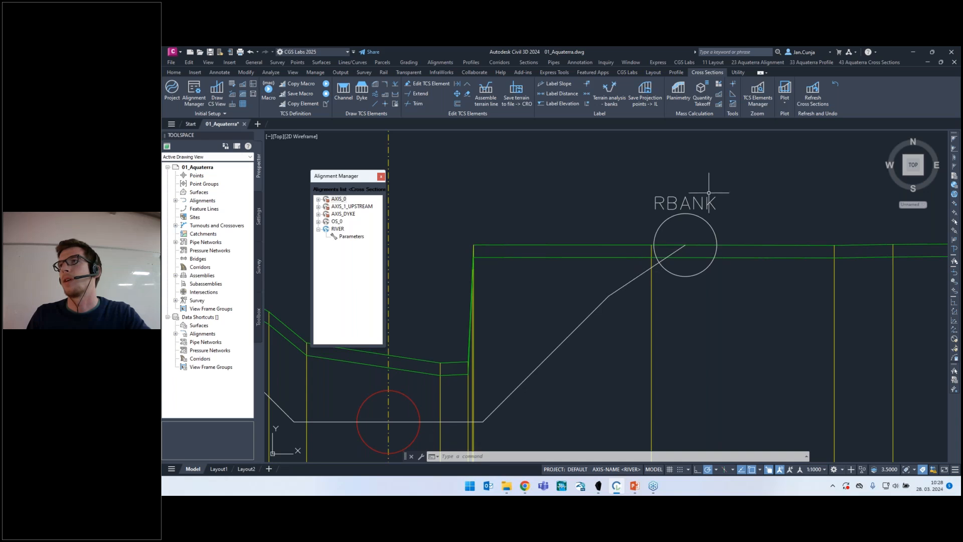
scroll(709, 192, down, 4)
scroll(692, 218, down, 4)
scroll(678, 281, up, 5)
scroll(669, 318, down, 3)
scroll(669, 318, down, 3)
scroll(627, 223, up, 6)
Define the right bank from the right channel end in P4, drawing RBANK only in profiles where it does not exist.
scroll(577, 241, up, 7)
scroll(577, 213, up, 2)
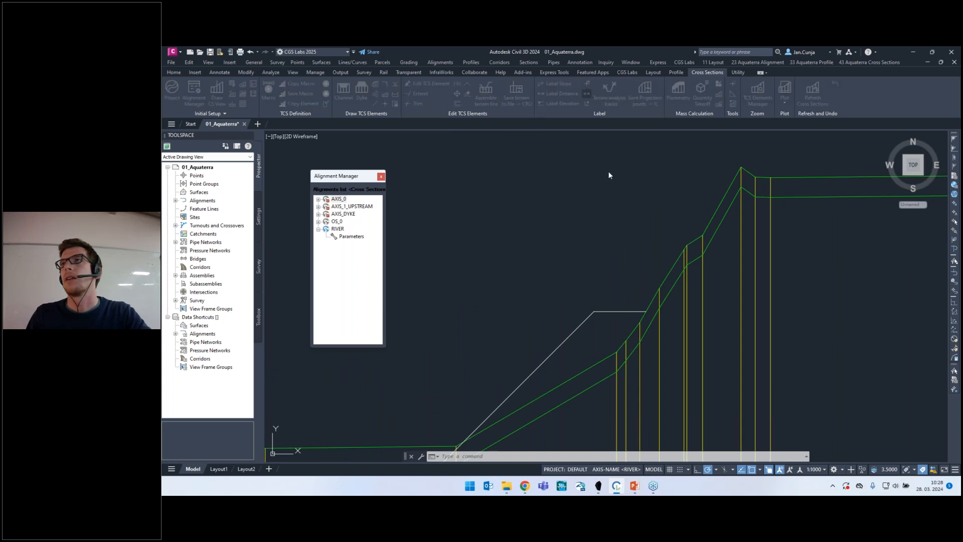
click(506, 261)
click(503, 285)
click(549, 330)
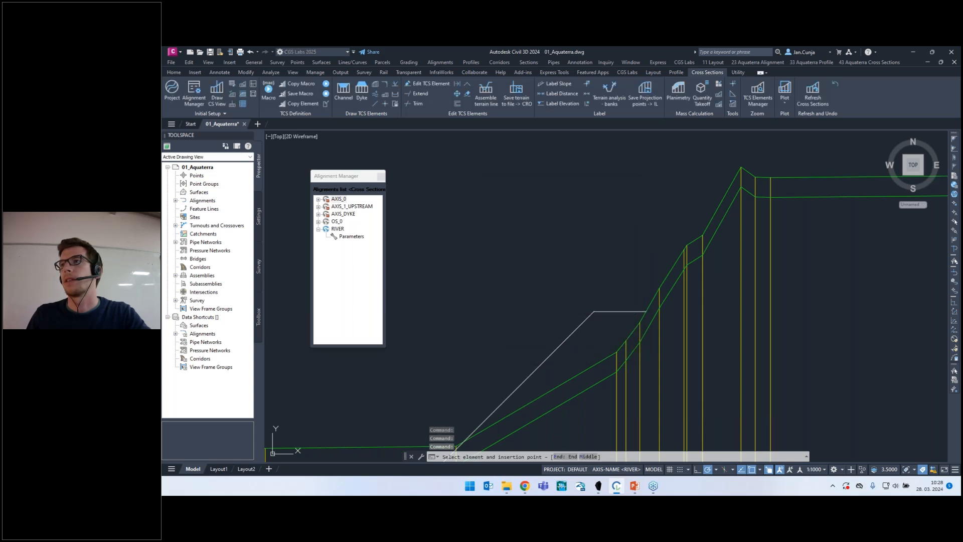
click(646, 312)
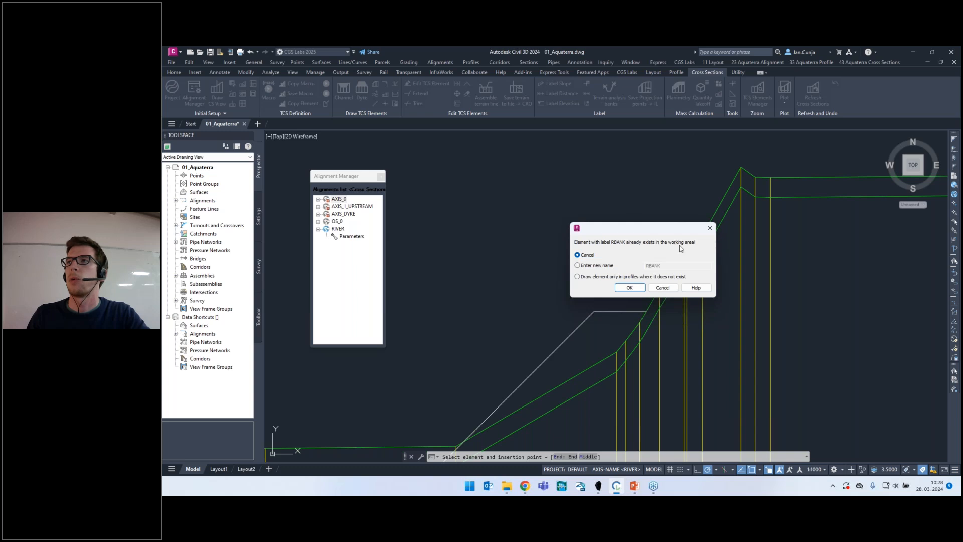
click(592, 279)
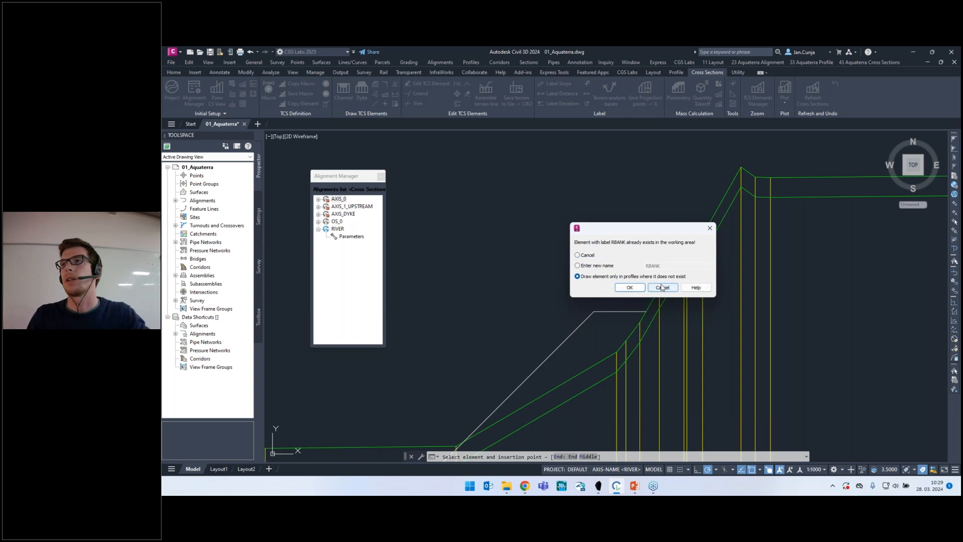
click(631, 288)
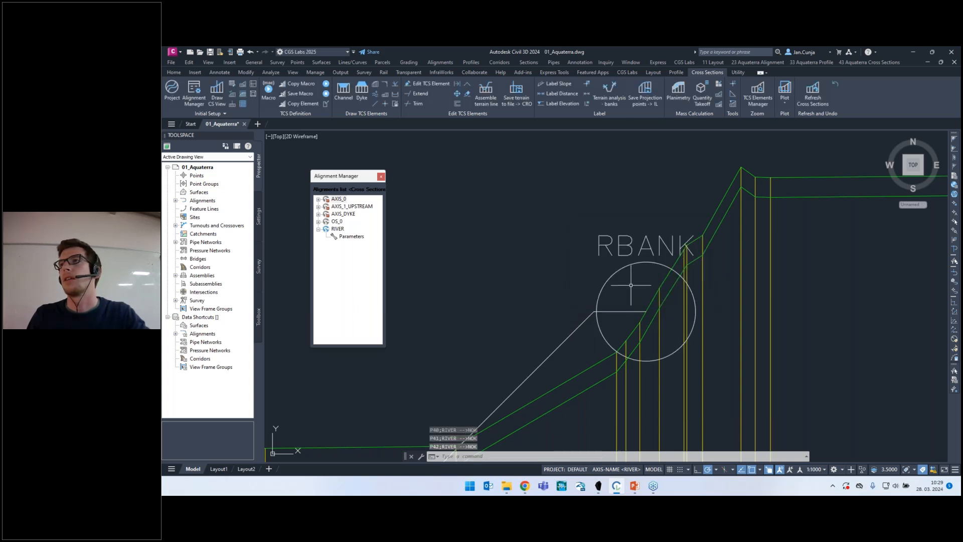
Check the LBANK and RBANK markers throughout the grid of RIVER cross-sections, from P4 to the lowest row.
scroll(582, 277, down, 5)
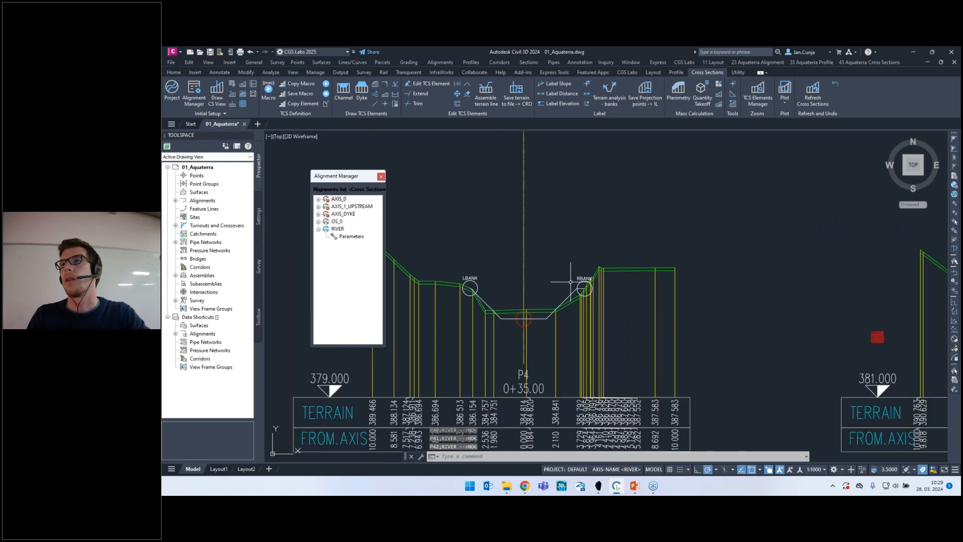
scroll(557, 282, down, 3)
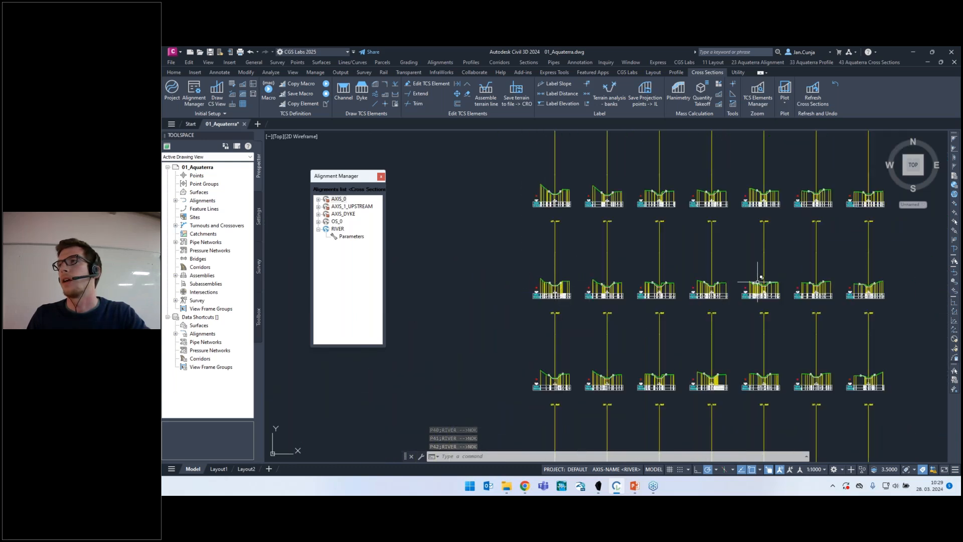
scroll(690, 279, up, 5)
scroll(565, 273, up, 4)
scroll(582, 281, down, 8)
scroll(561, 314, up, 6)
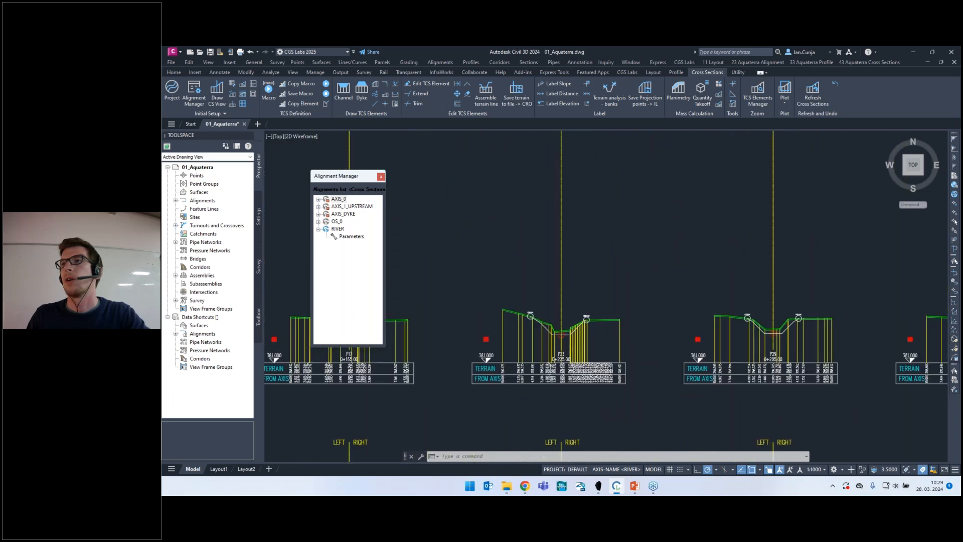
scroll(547, 286, down, 8)
scroll(592, 283, up, 5)
scroll(610, 291, down, 6)
scroll(606, 321, down, 4)
scroll(605, 355, up, 6)
scroll(643, 360, up, 6)
scroll(643, 361, down, 9)
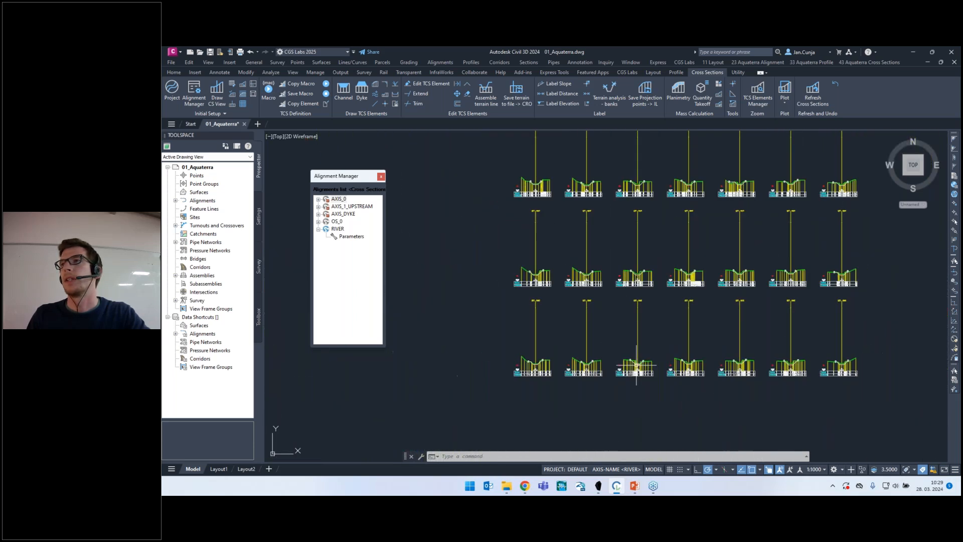
scroll(604, 239, up, 4)
scroll(604, 239, up, 6)
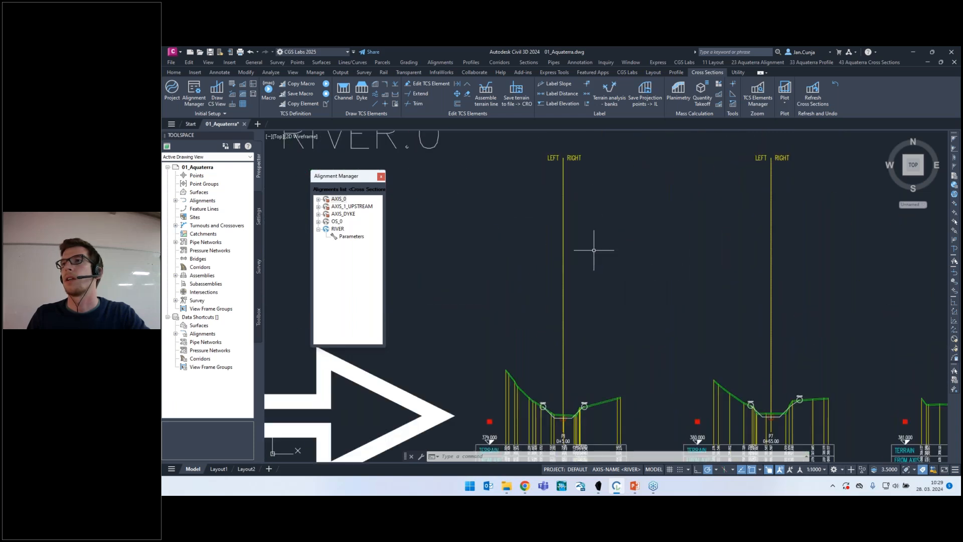
Start assembling the terrain line with the TCS elements of the first three cross-sections in the P4 row selected.
scroll(591, 273, down, 3)
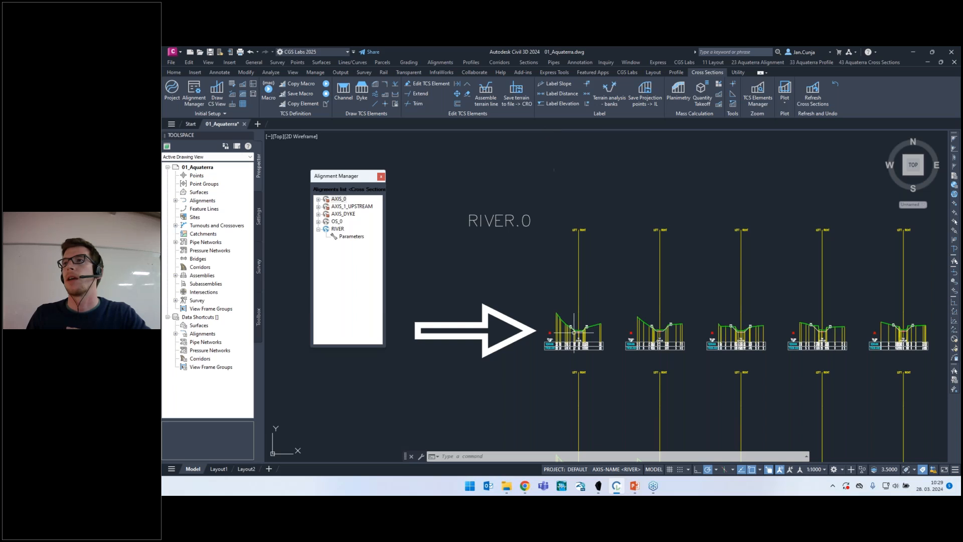
scroll(577, 331, up, 4)
scroll(592, 318, up, 4)
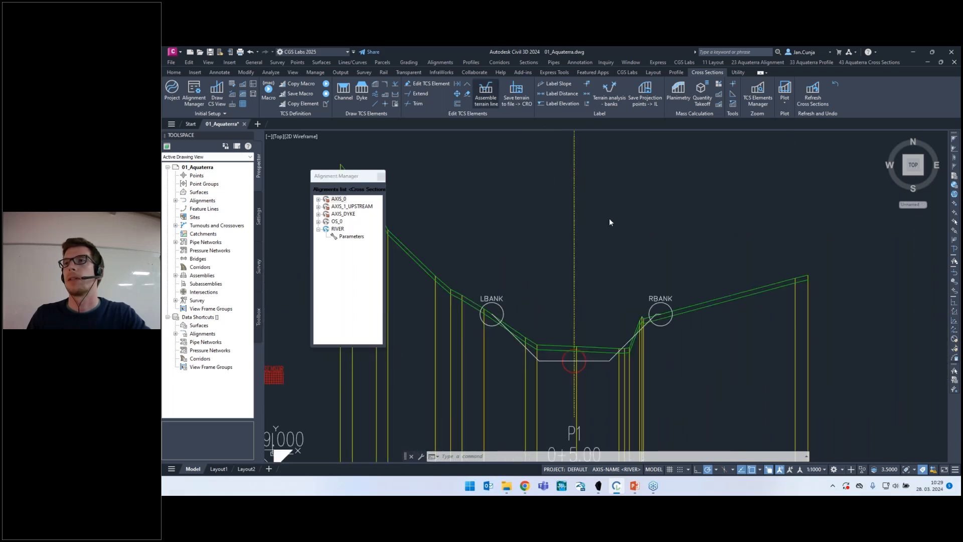
click(609, 214)
scroll(613, 273, down, 8)
scroll(613, 273, up, 10)
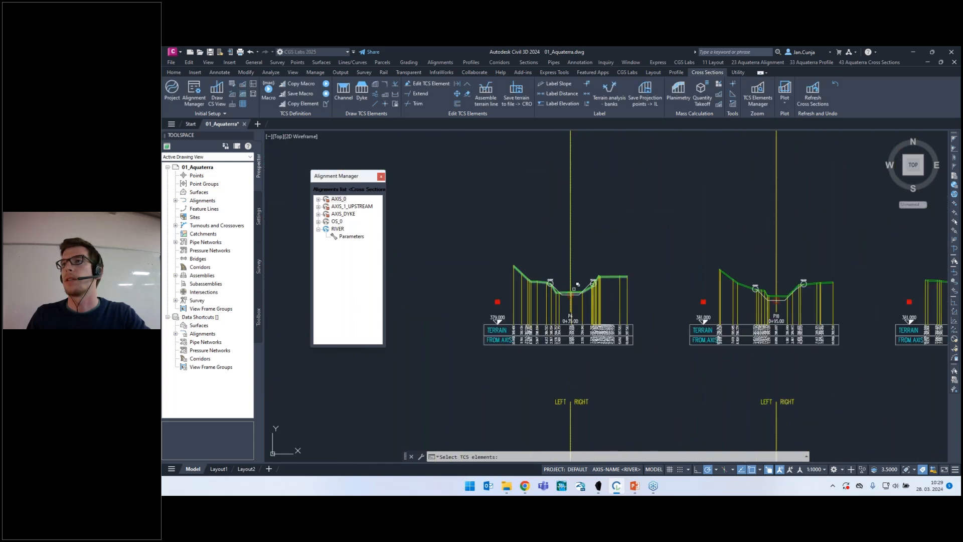
scroll(577, 285, down, 6)
scroll(582, 362, up, 8)
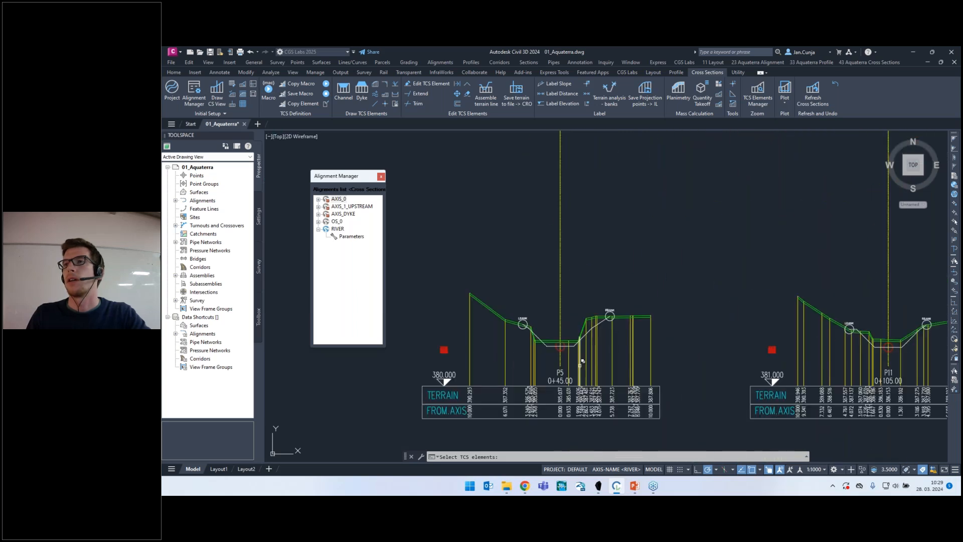
scroll(576, 352, down, 4)
scroll(550, 324, down, 3)
click(501, 157)
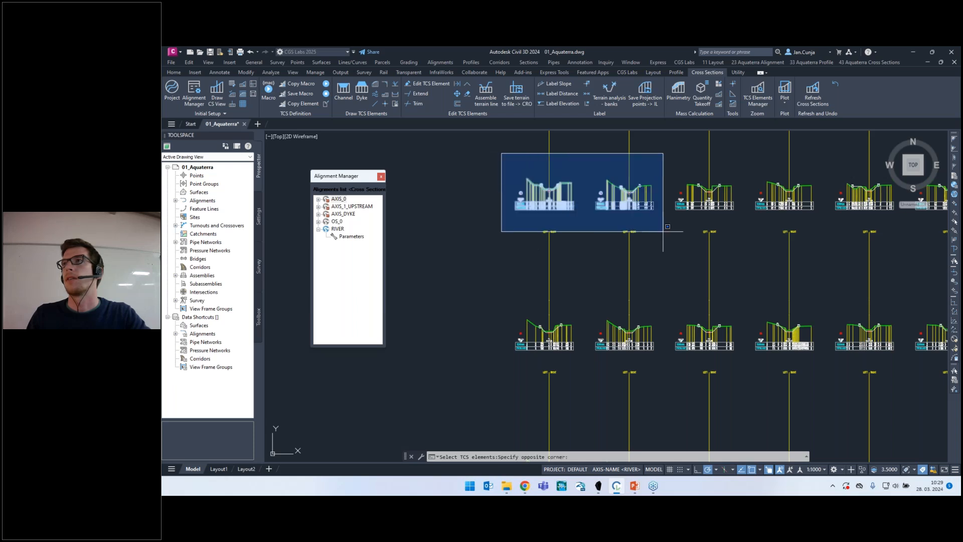
click(763, 244)
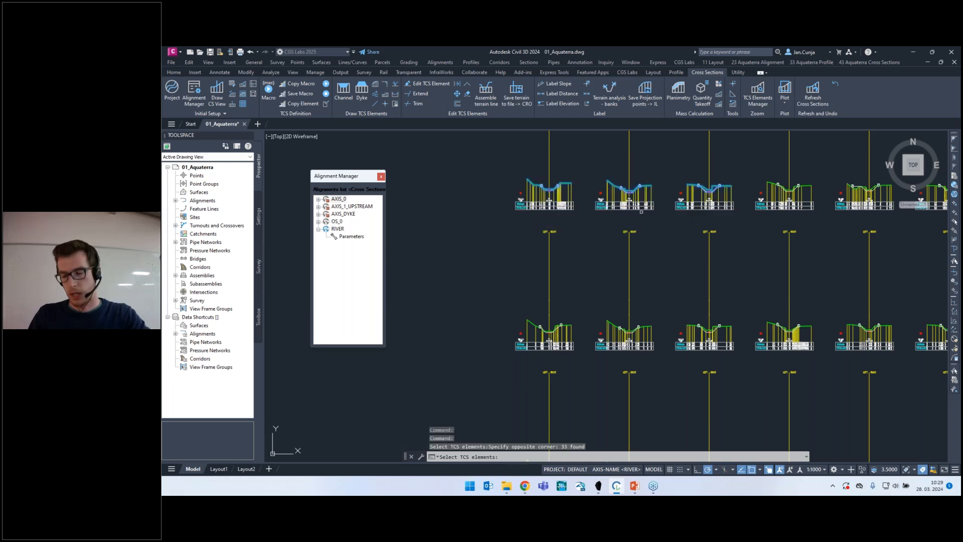
key(Return)
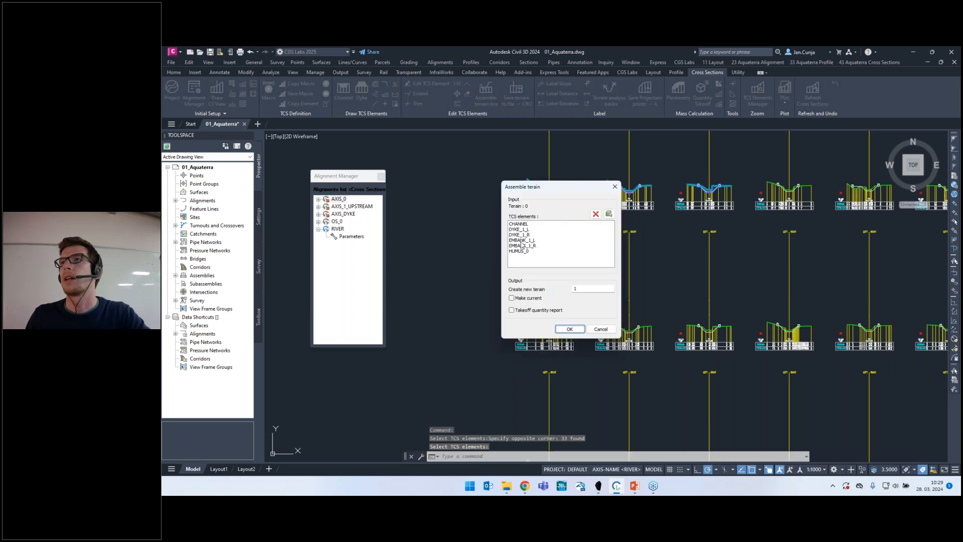
Remove HUMUS_0 from the TCS elements and assemble the new terrain as NEW_TERRAIN, making it current.
click(521, 224)
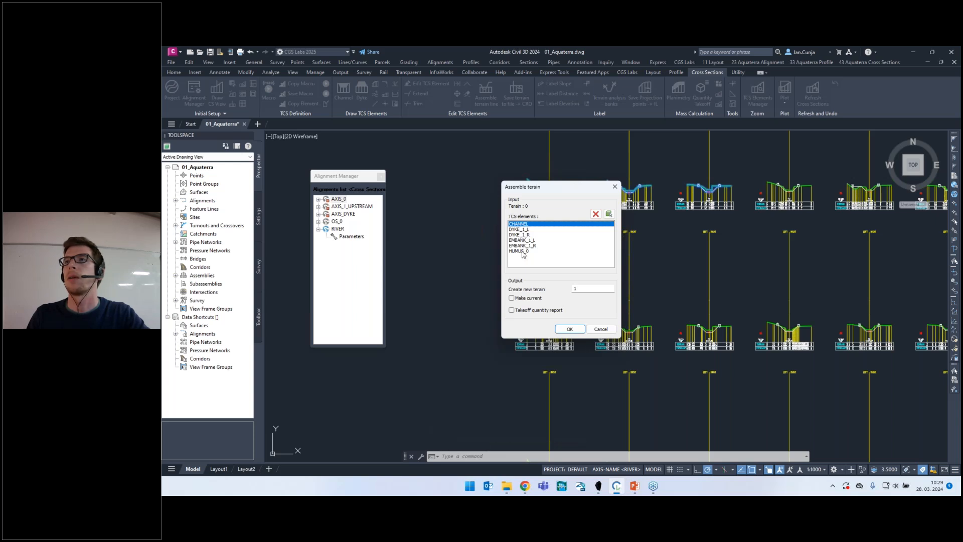
click(523, 251)
click(595, 215)
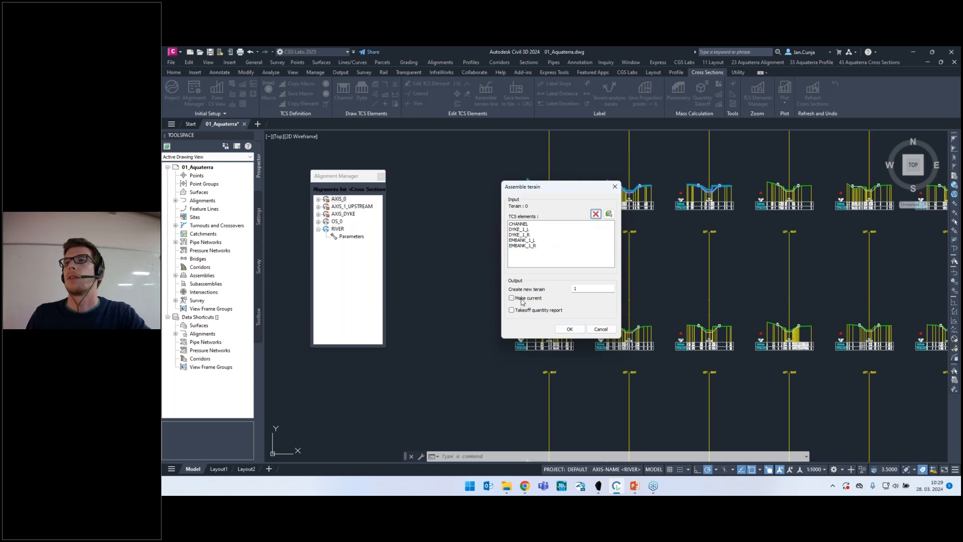
double_click(578, 288)
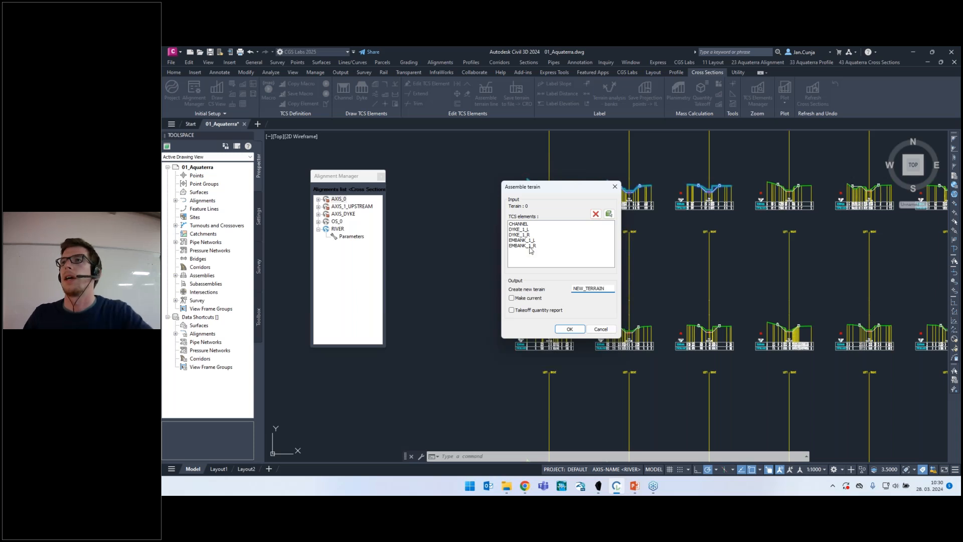
click(527, 298)
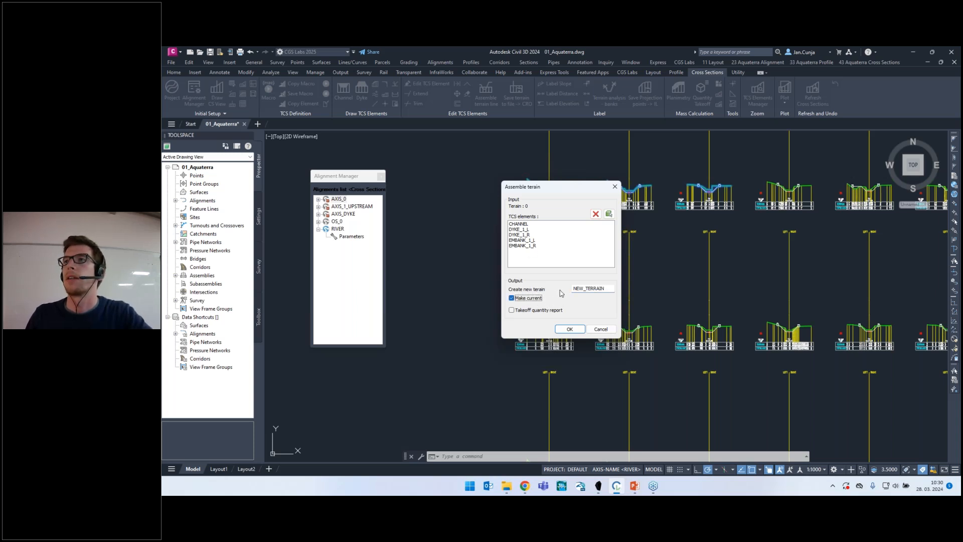
click(570, 329)
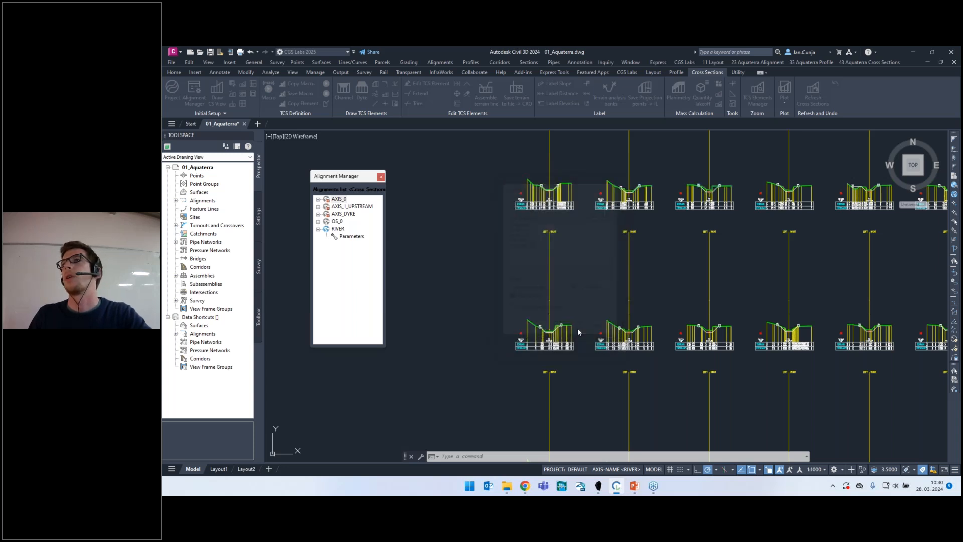
Check the assembled terrain in P4 and start saving terrain points to file with NEW_TERRAIN as the terrain line.
scroll(548, 177, up, 7)
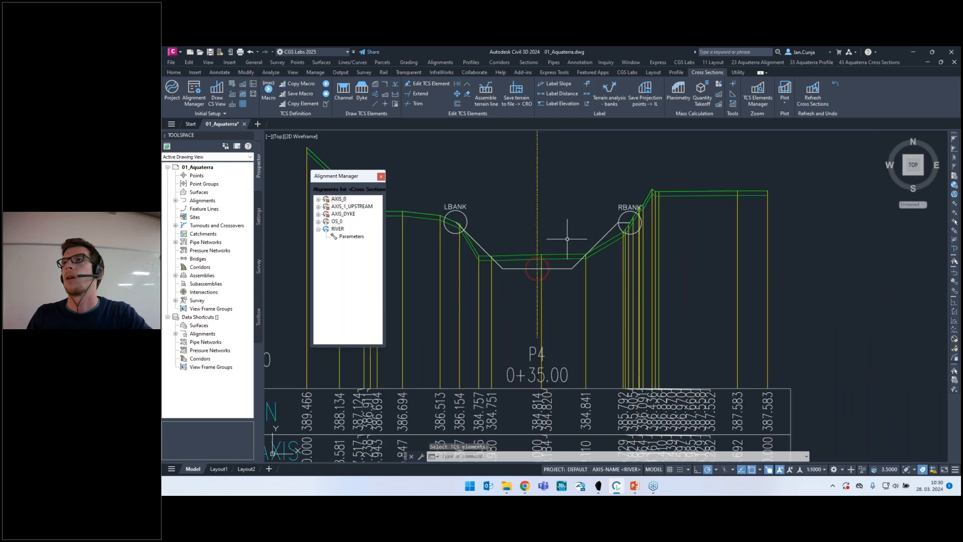
scroll(619, 263, down, 6)
scroll(500, 249, down, 5)
scroll(564, 281, up, 6)
scroll(569, 294, up, 4)
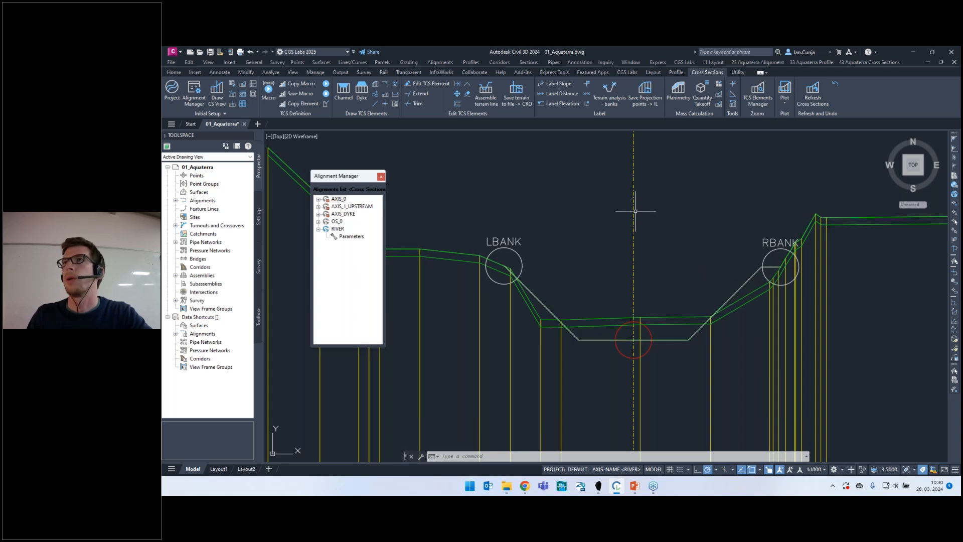
click(518, 100)
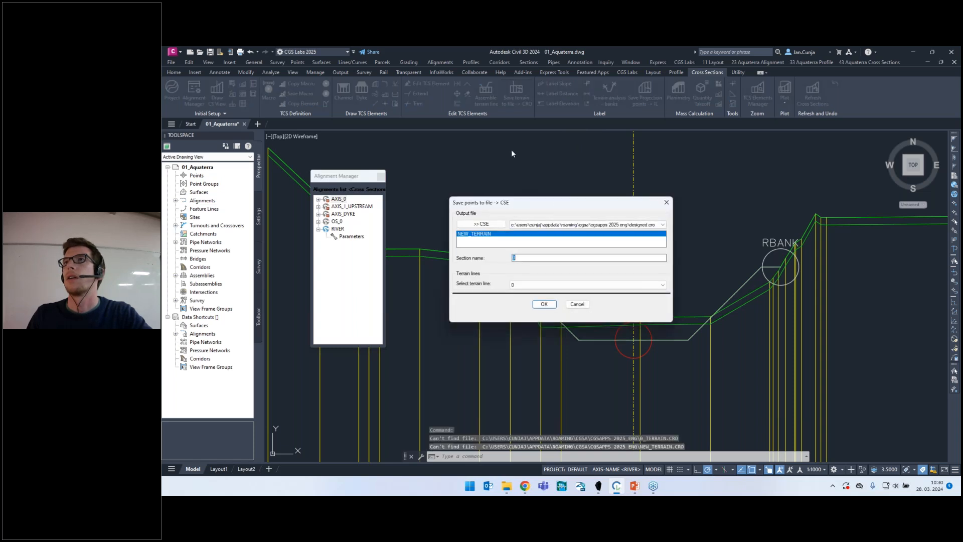
click(534, 284)
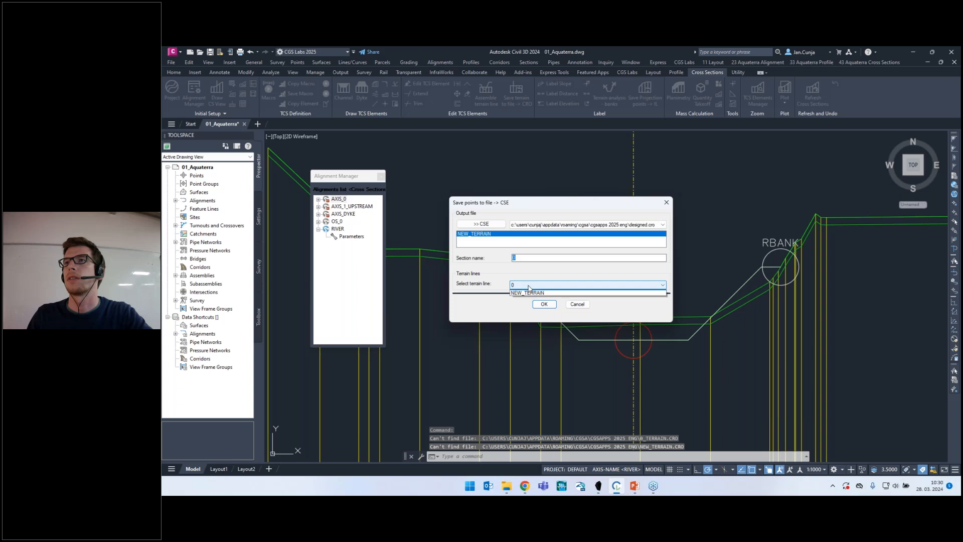
click(536, 290)
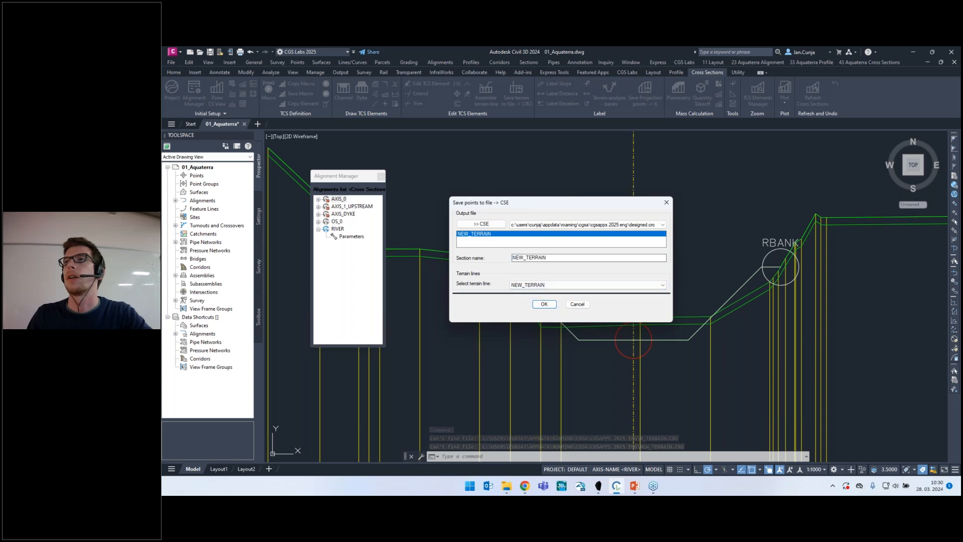
Choose the existing EXISTSTATE.CRO as the output file for the terrain points, agreeing to replace it.
click(482, 225)
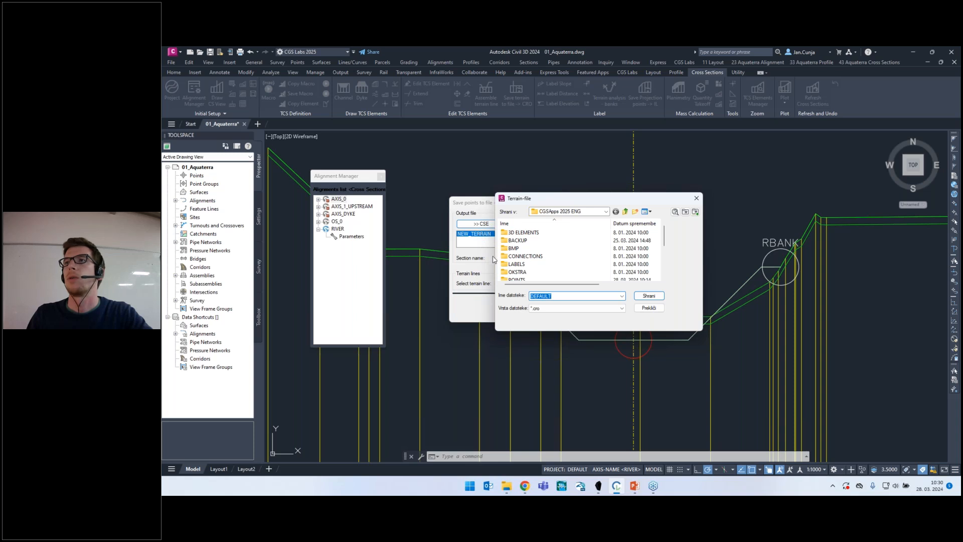
scroll(562, 266, down, 3)
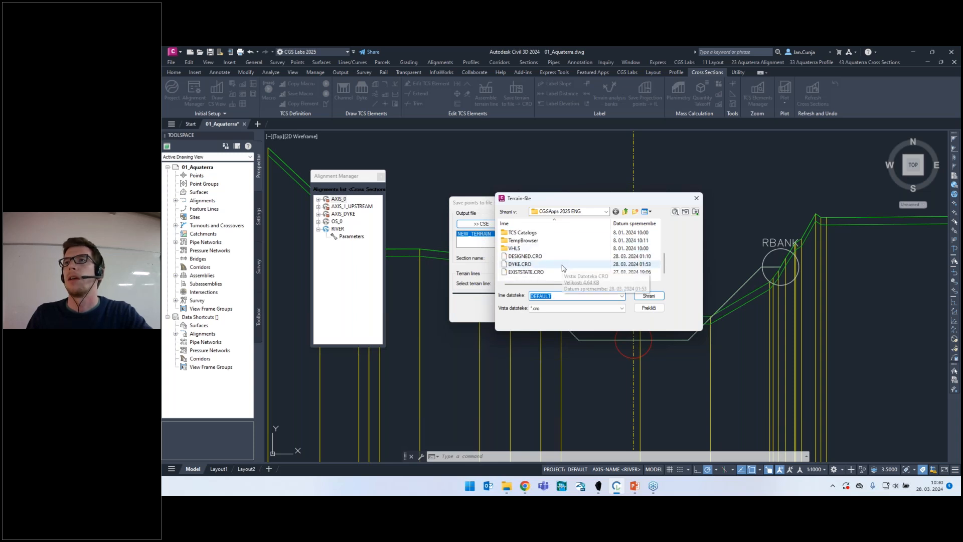
click(526, 273)
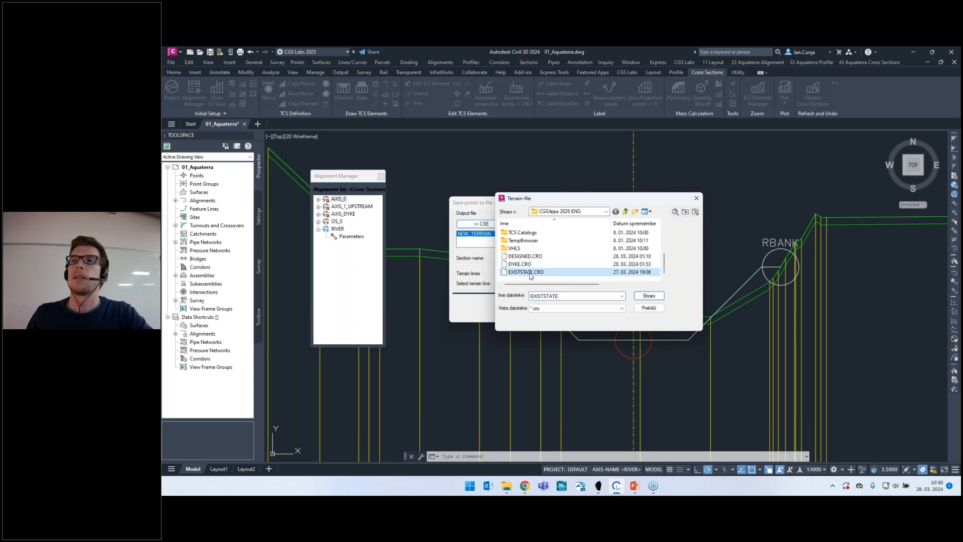
click(645, 297)
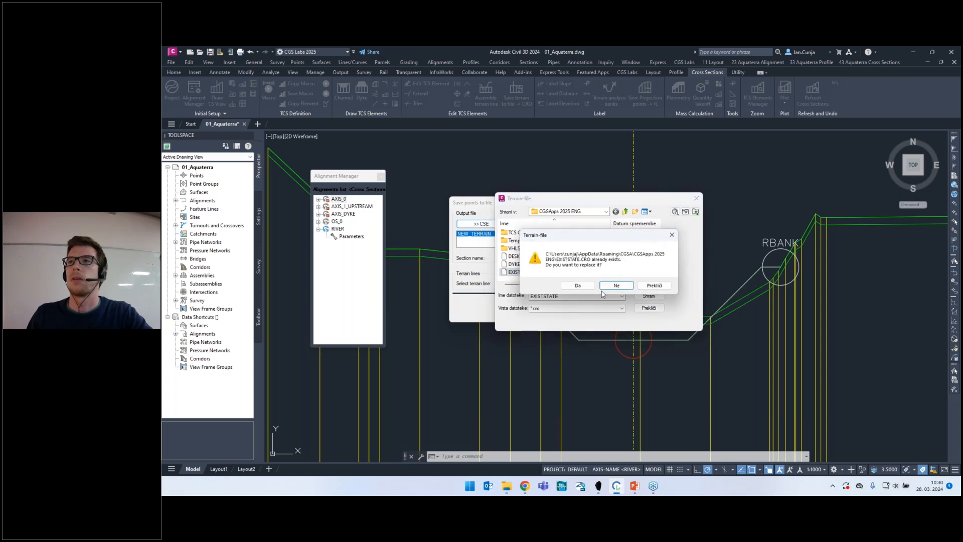
click(579, 285)
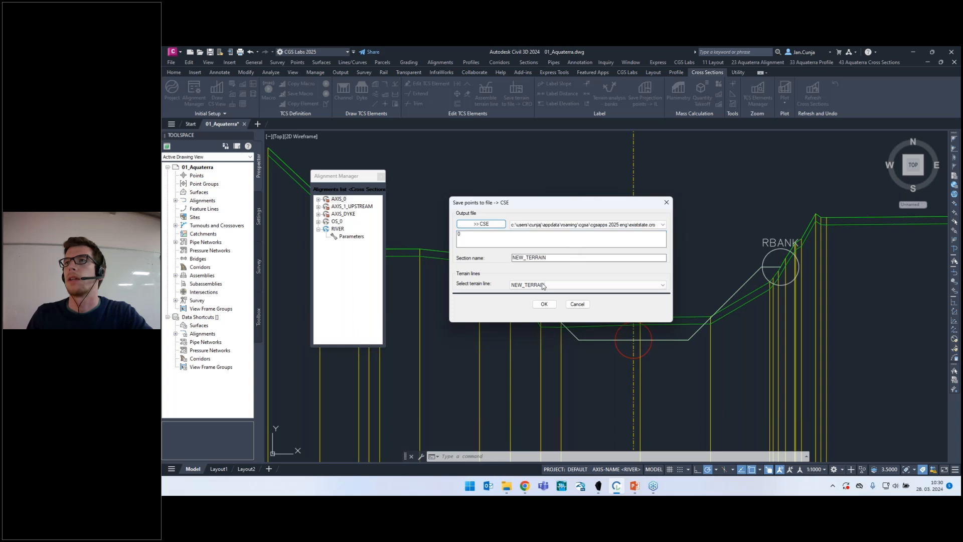
Set DESIGNED.CRO as the output file and save the terrain points under the section name NEW_TERRAIN.
click(491, 225)
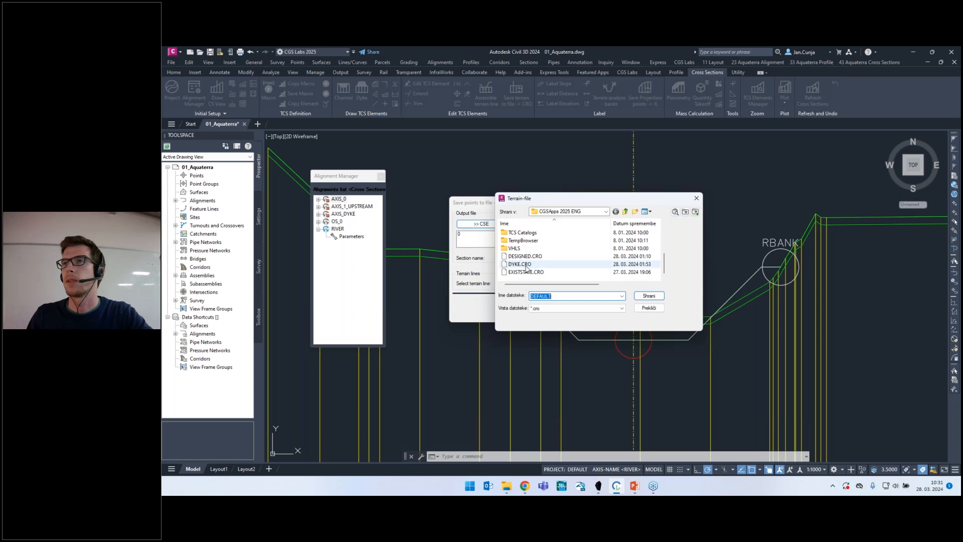
click(524, 257)
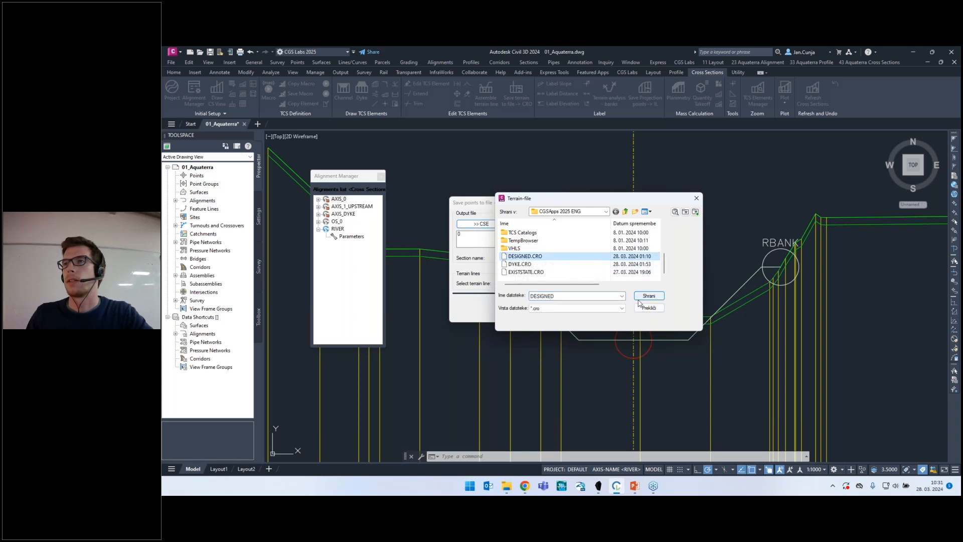
double_click(566, 296)
click(646, 299)
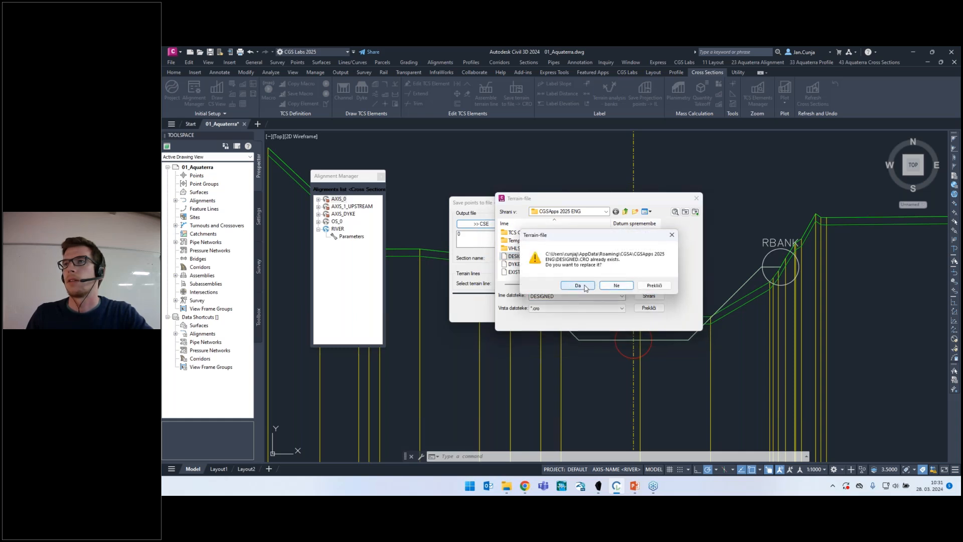
click(584, 287)
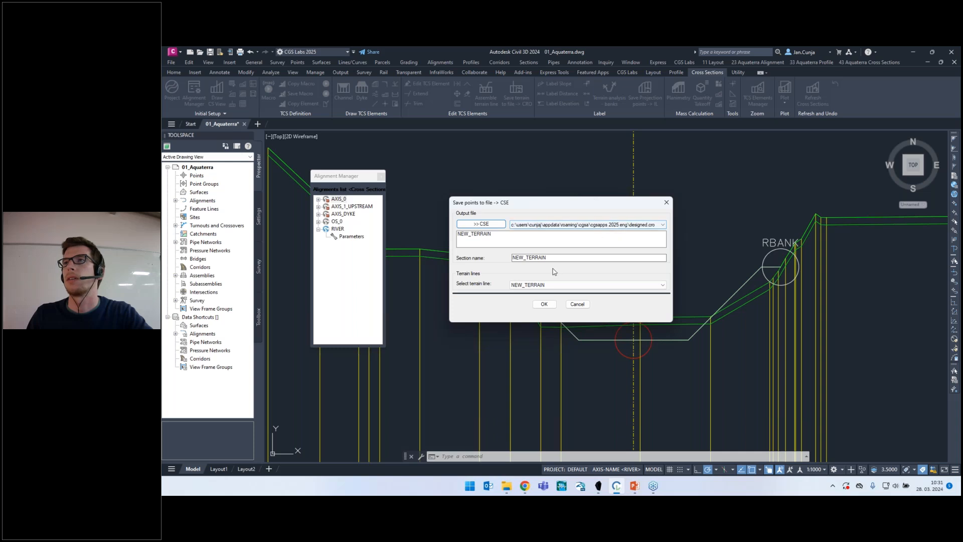
click(544, 305)
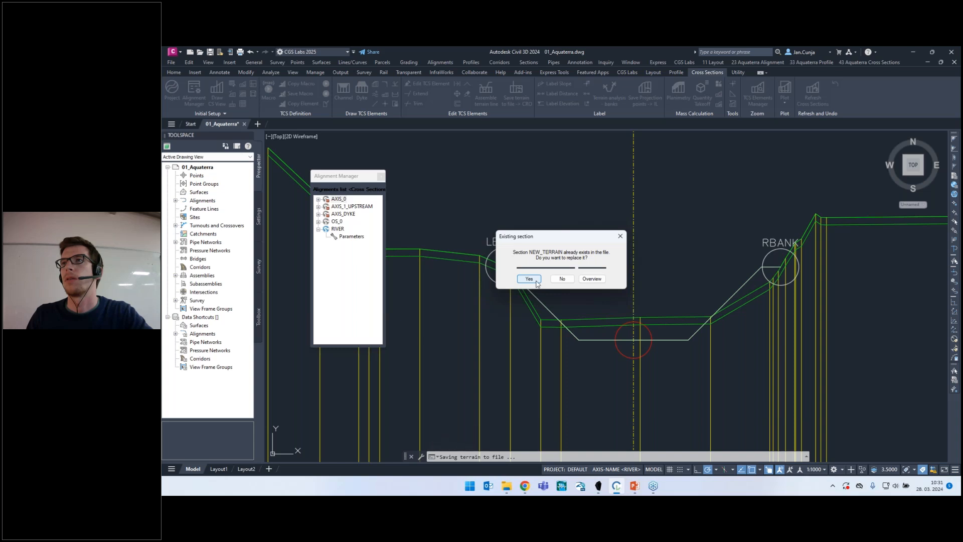
click(561, 280)
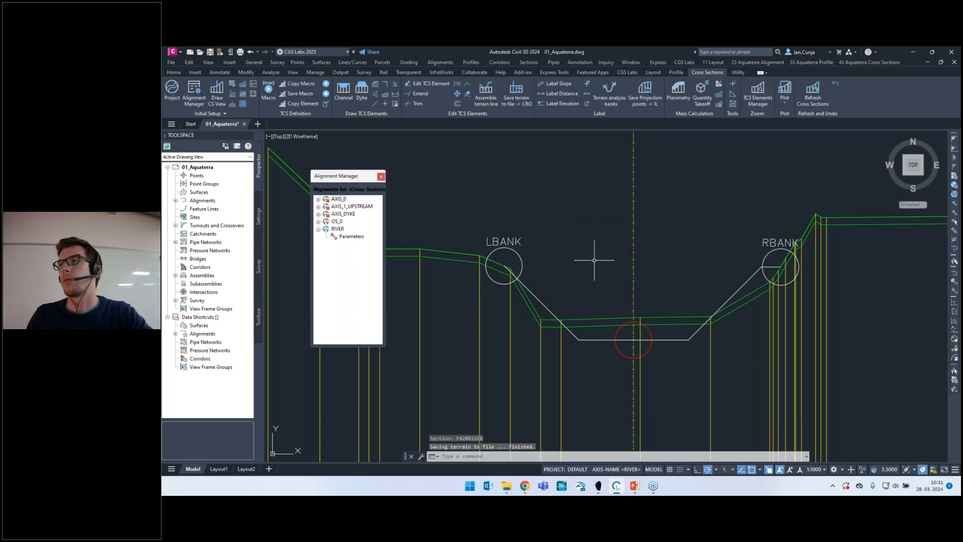
Review the CRO, RCA and IL inputs in the AQUATERRA to HEC-RAS converter and close it without converting.
scroll(566, 290, down, 2)
scroll(566, 289, up, 2)
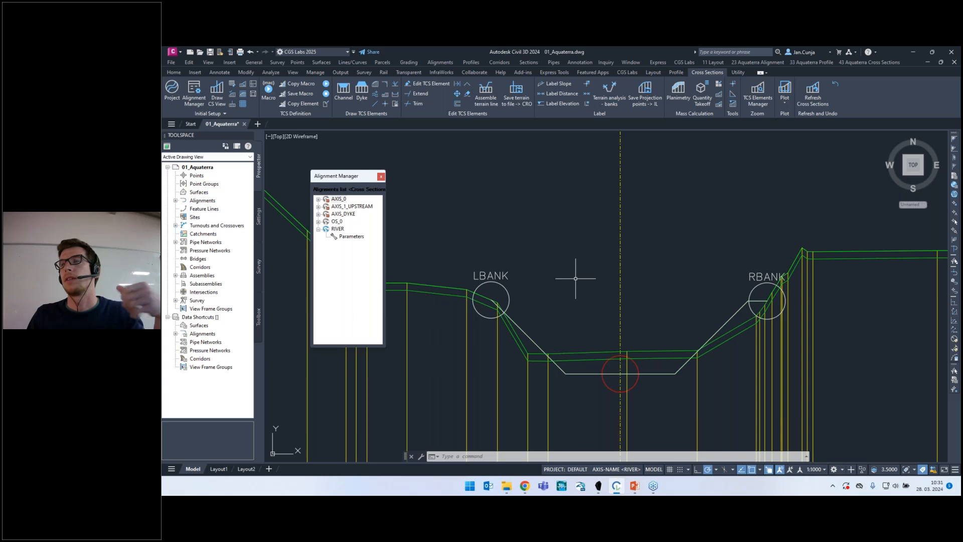
click(737, 73)
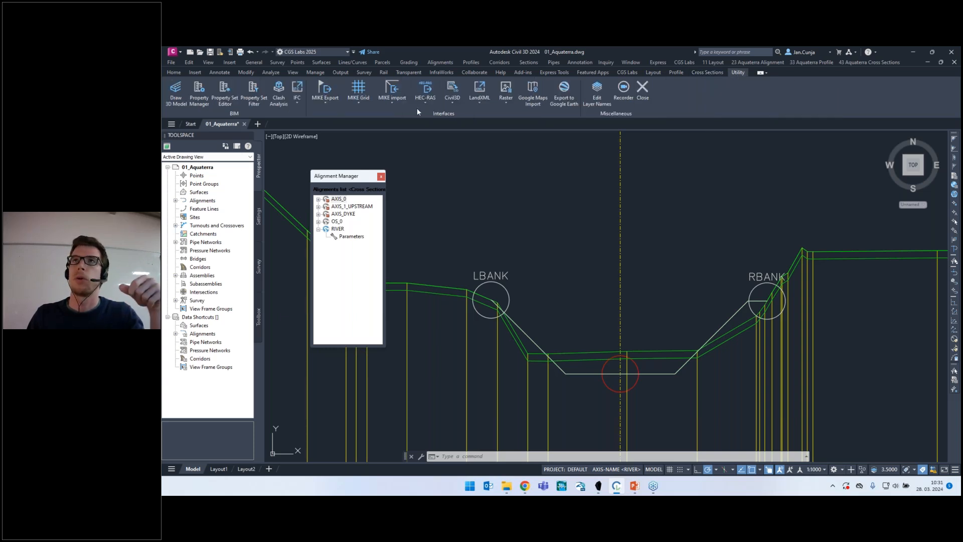
click(425, 91)
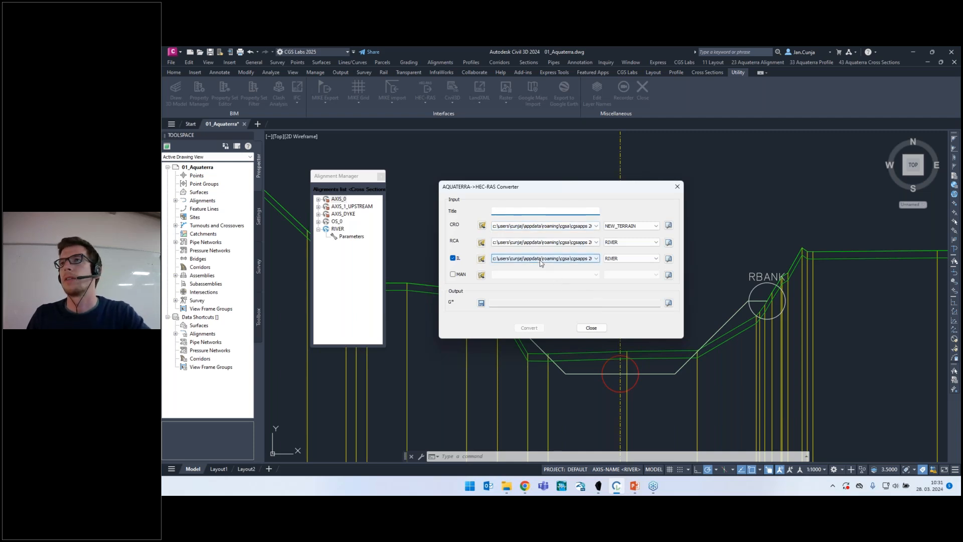
click(591, 327)
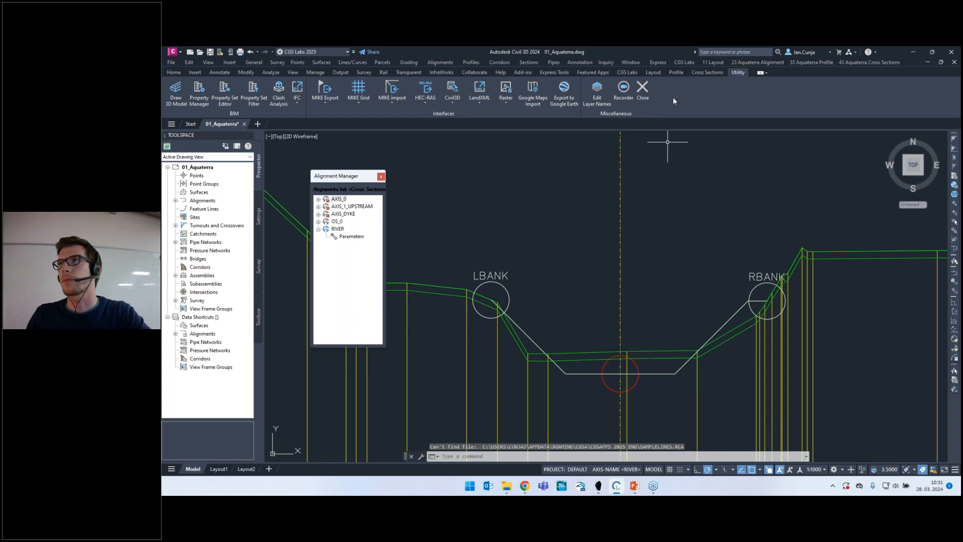
Review the settings for saving the RIVER intersection lines to an IL file and close them without saving.
click(702, 73)
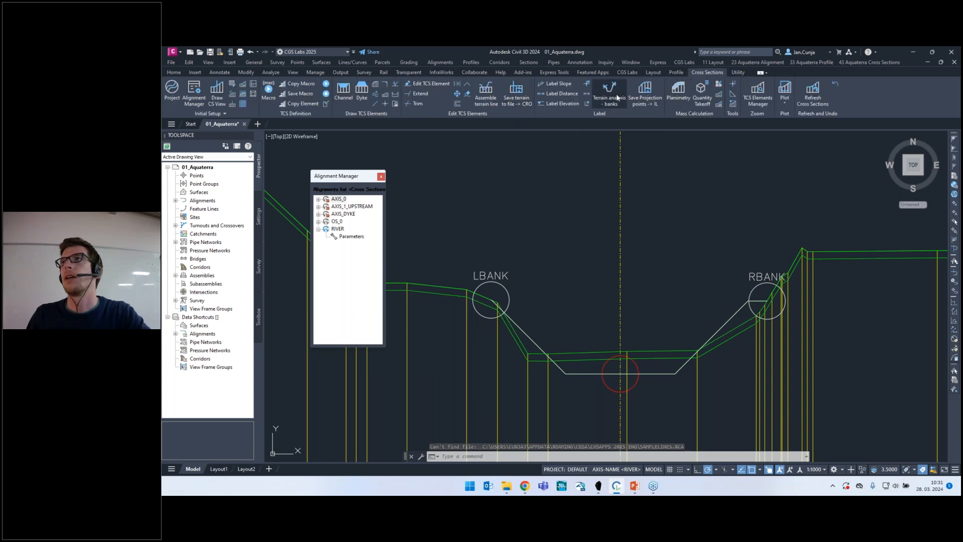
click(645, 97)
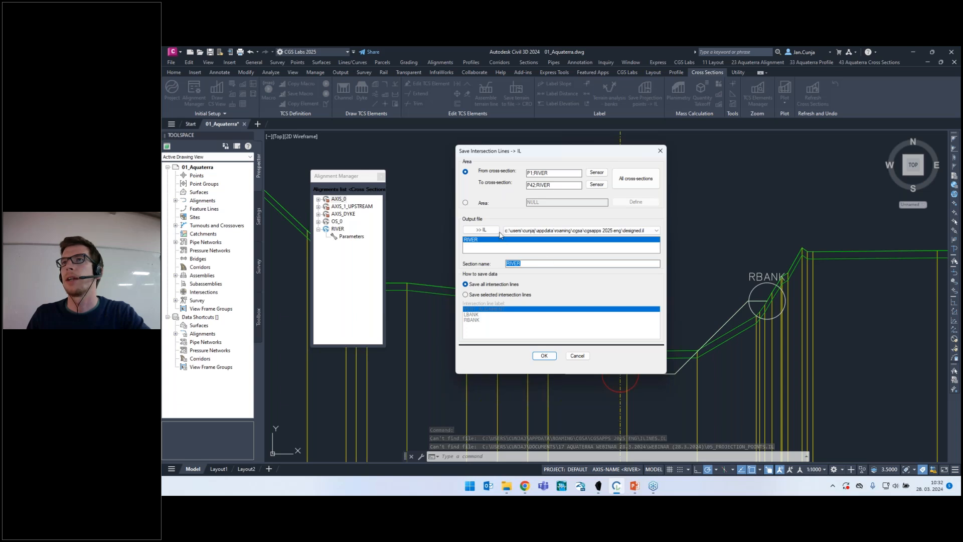
click(577, 356)
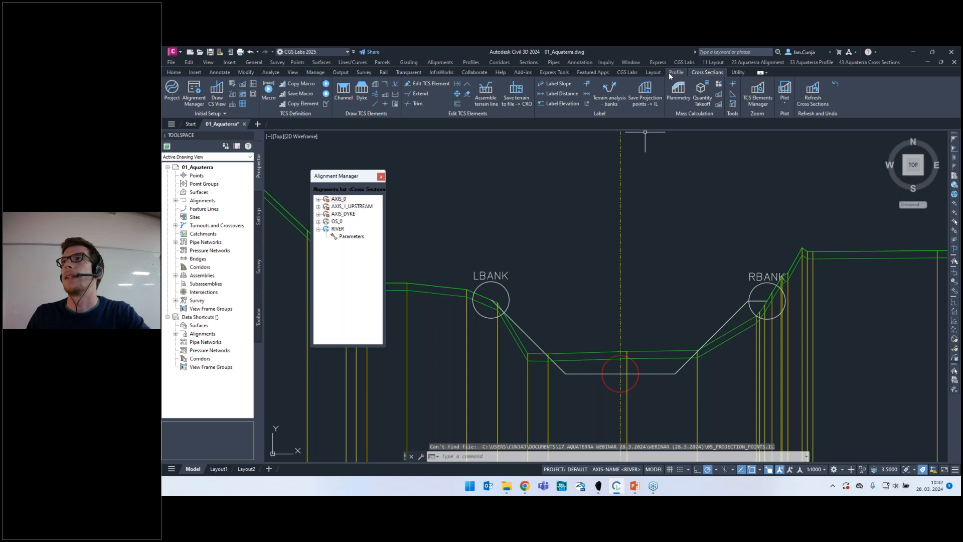
Open the command that saves the RIVER sample lines to an RCA file and examine the alignment plan.
click(757, 62)
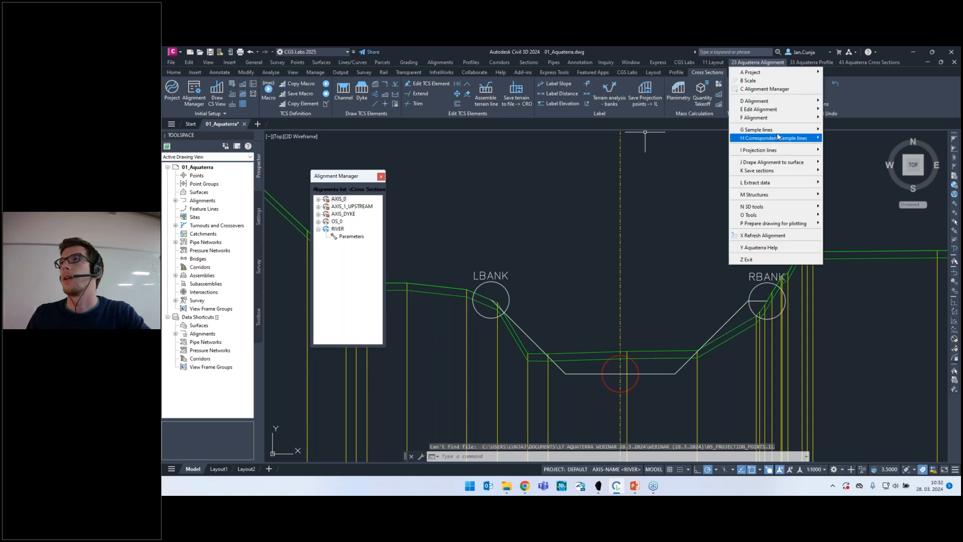
mouse_move(781, 131)
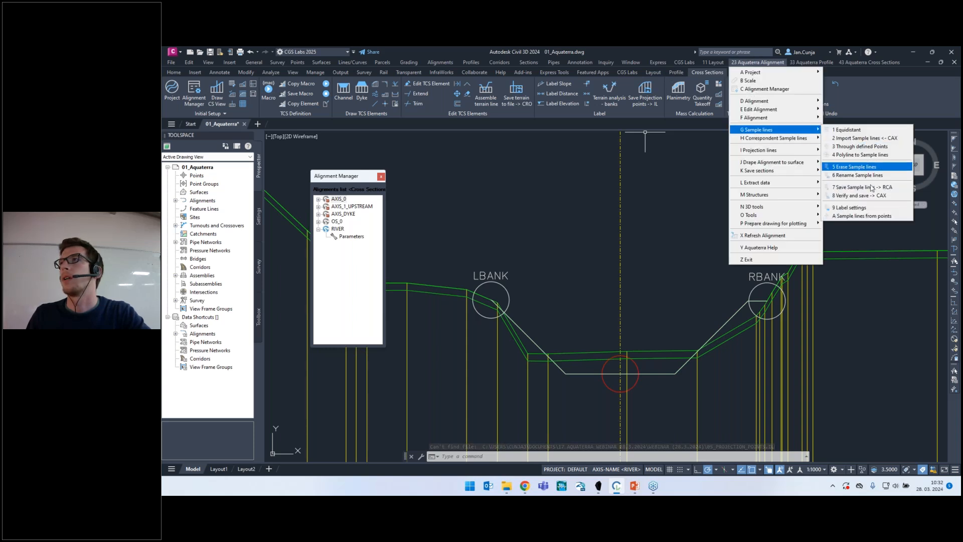
click(843, 187)
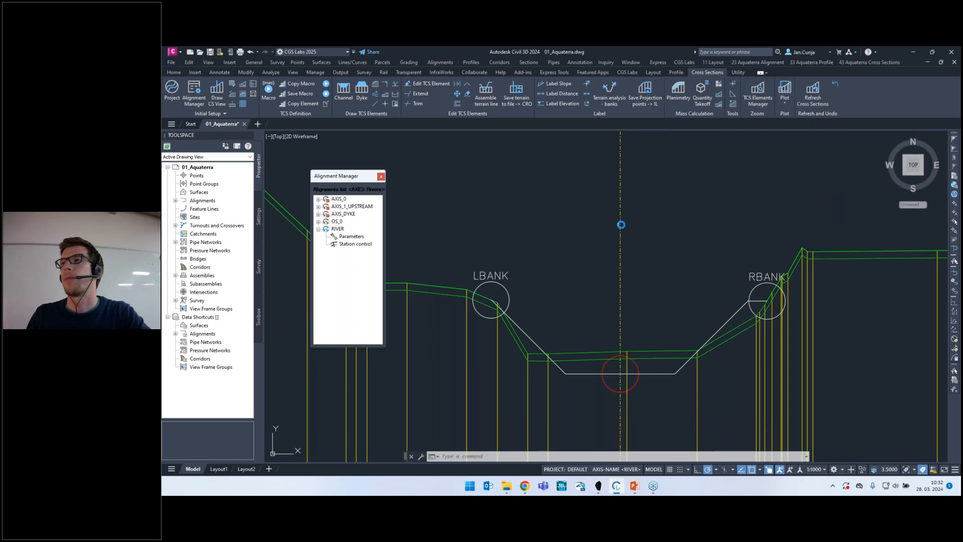
click(658, 307)
scroll(652, 301, down, 10)
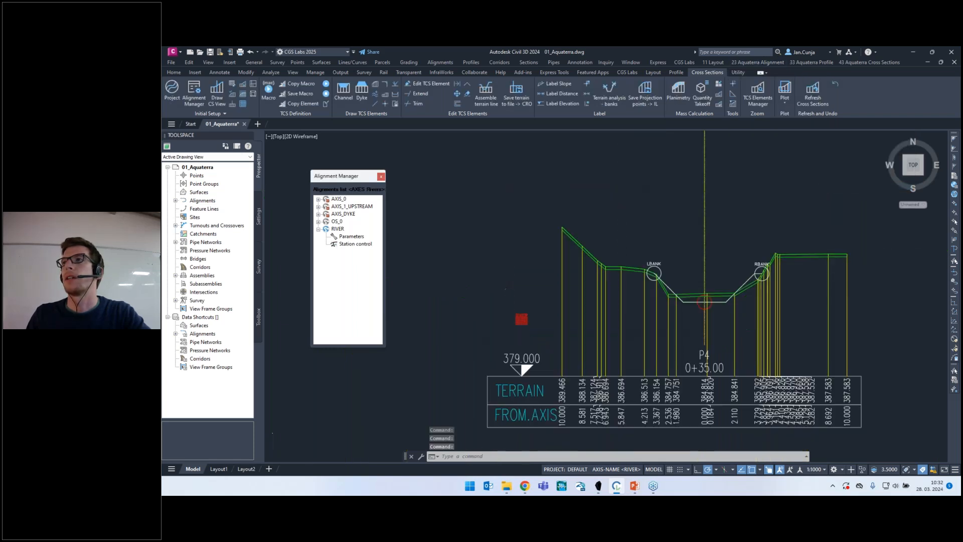
scroll(637, 230, up, 5)
scroll(637, 230, up, 3)
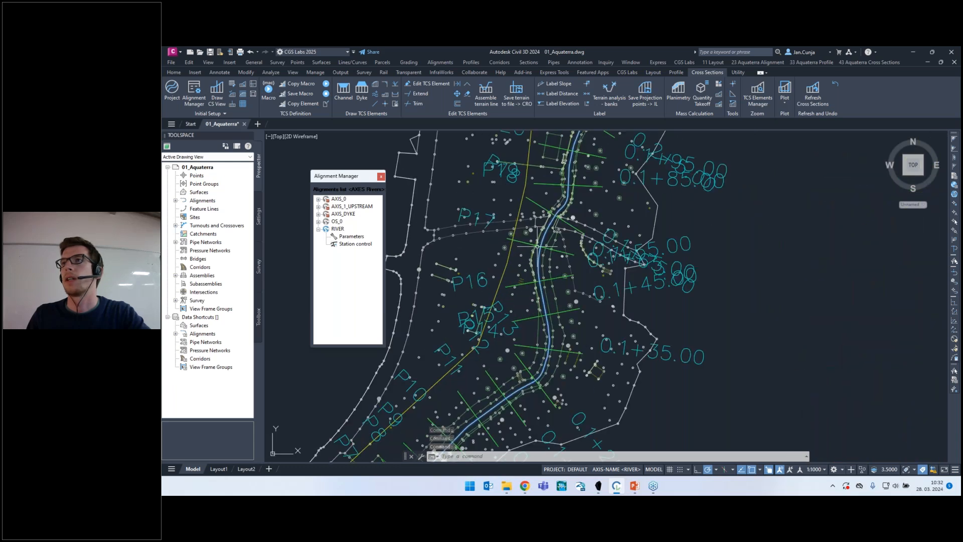
Open the AQUATERRA to HEC-RAS converter and browse to Documents > HECRAS > AquaterraExportedFiles for the G* output file.
click(739, 73)
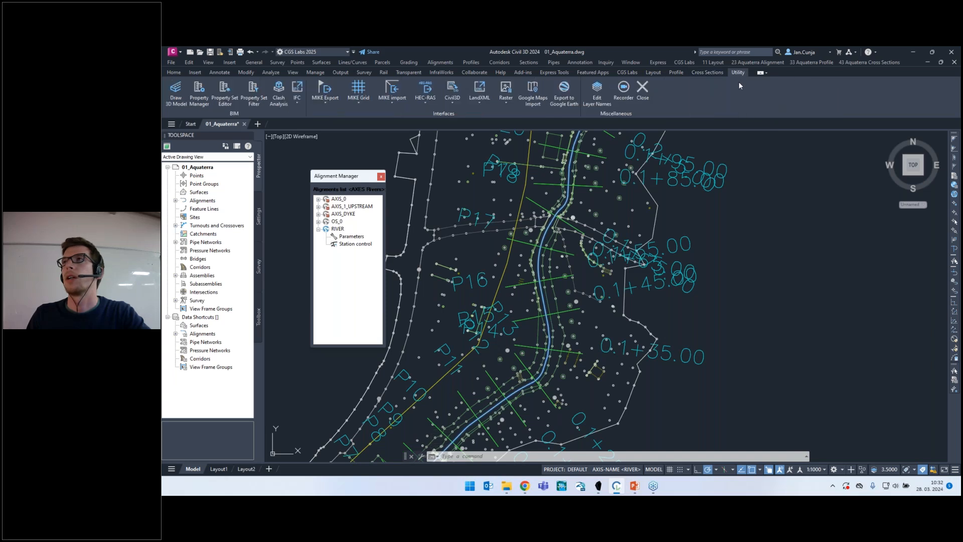
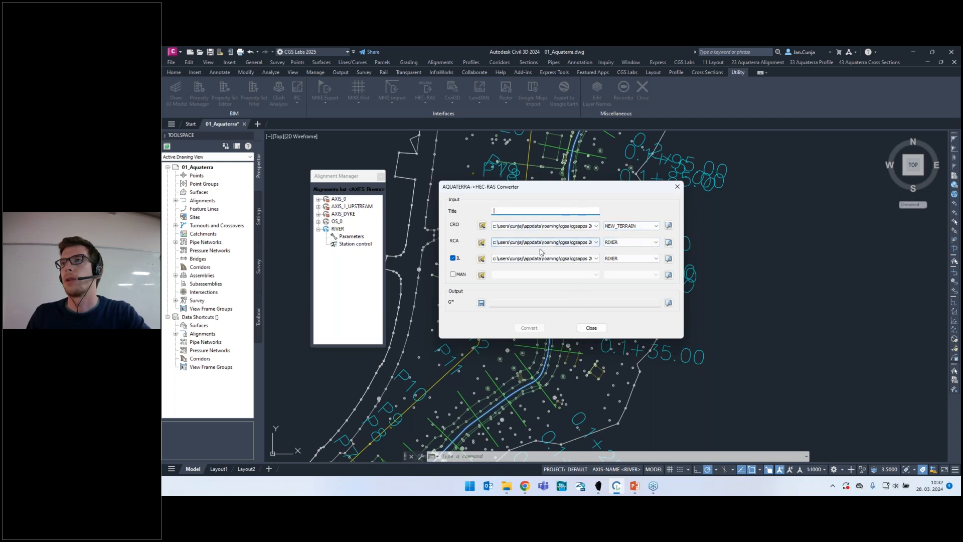
click(481, 303)
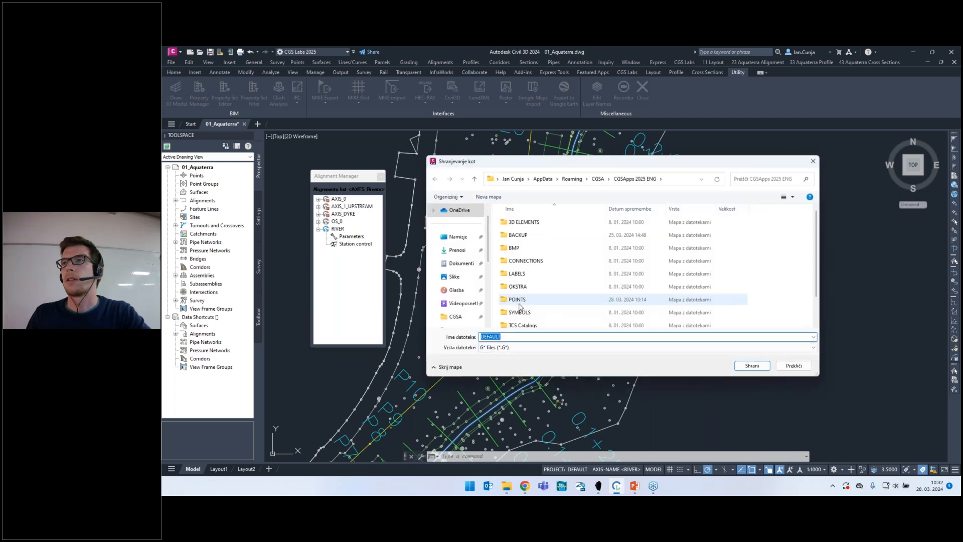
scroll(528, 311, down, 1)
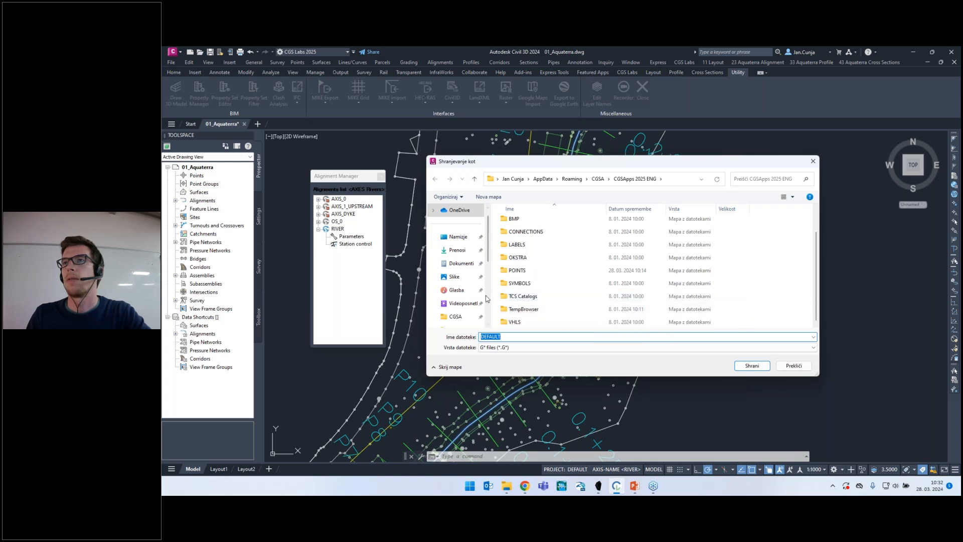
scroll(457, 273, down, 1)
click(459, 303)
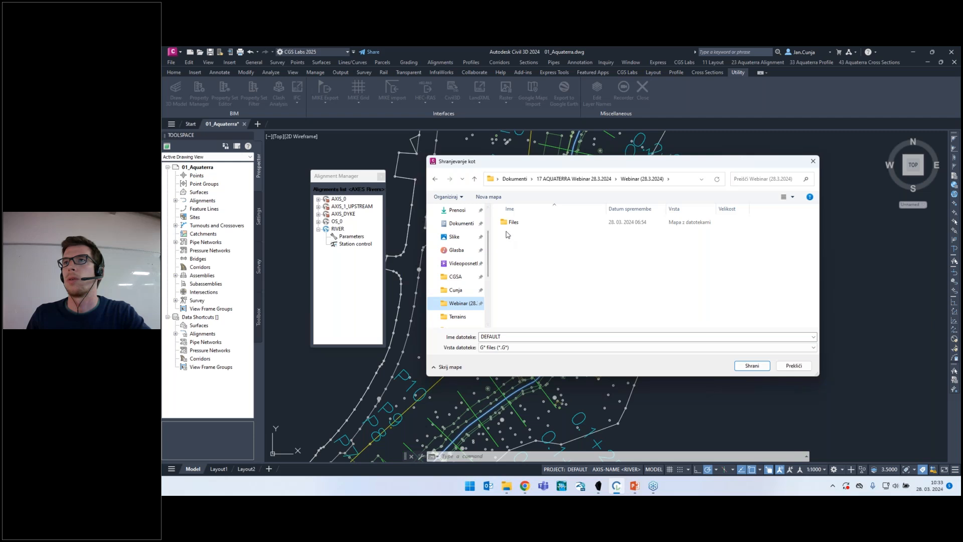
scroll(461, 276, up, 2)
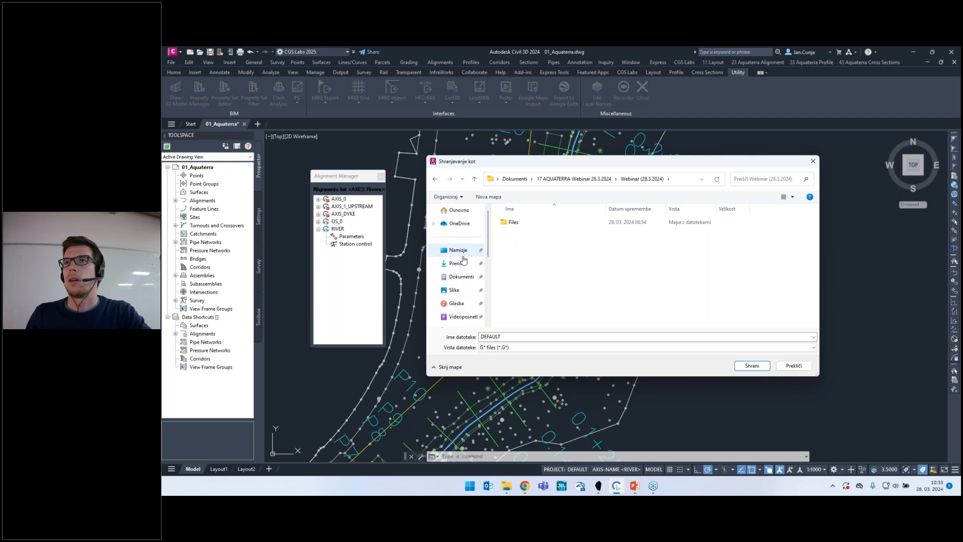
click(458, 277)
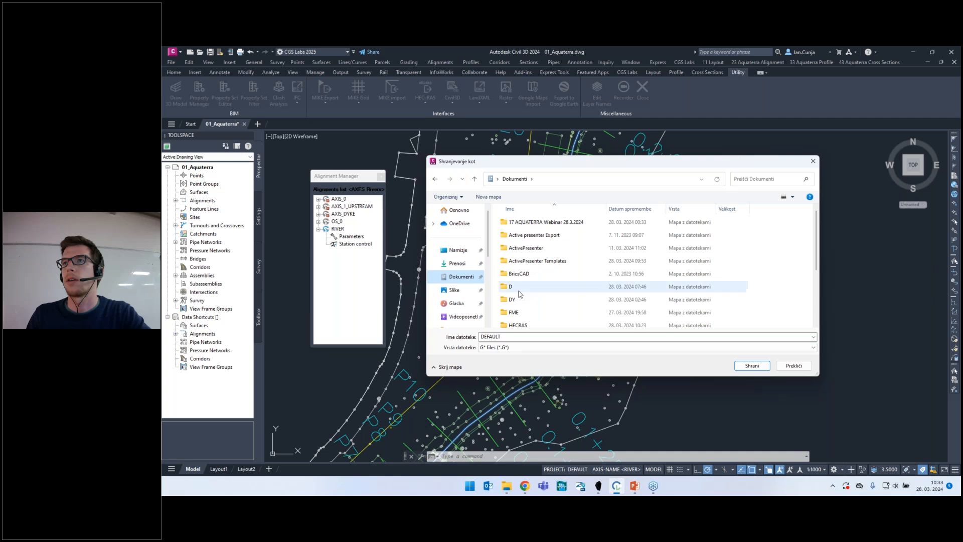
double_click(517, 325)
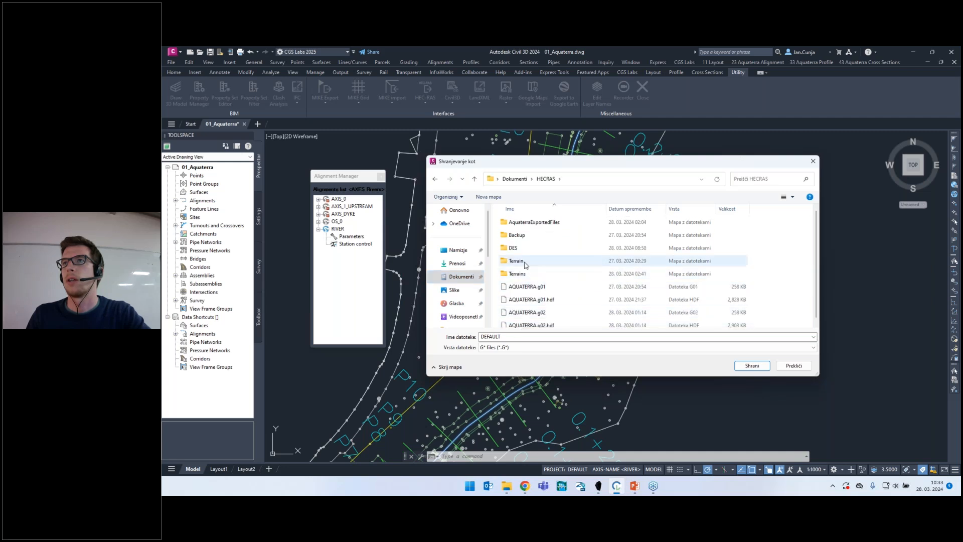
double_click(529, 222)
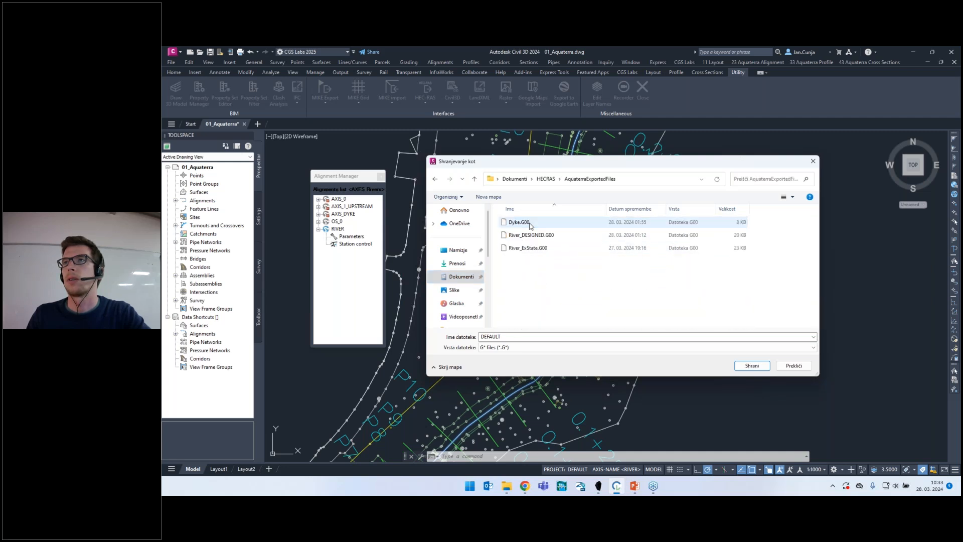
Check the existing River_ExState.G00 and River_DESIGNED.G00 exports, then close the converter without choosing an output file.
click(535, 249)
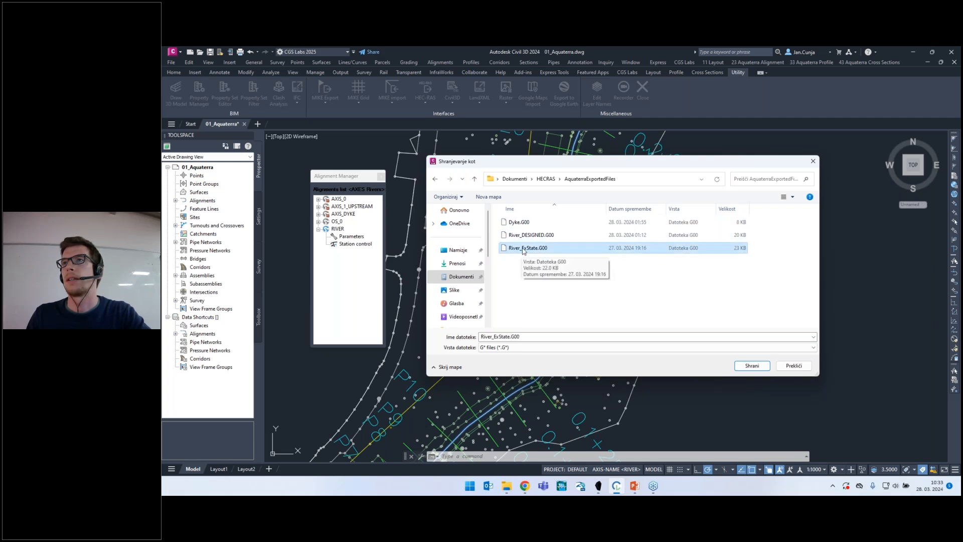
click(532, 237)
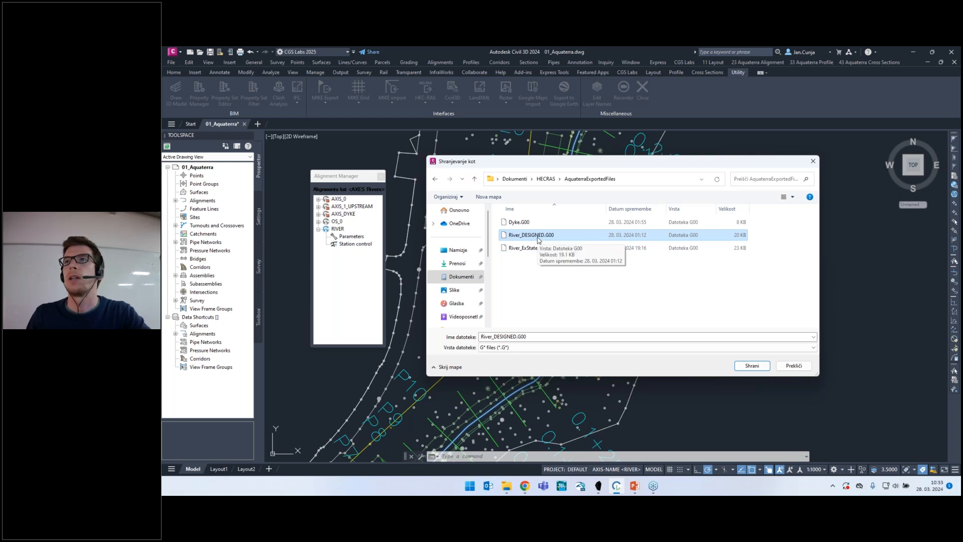
click(785, 367)
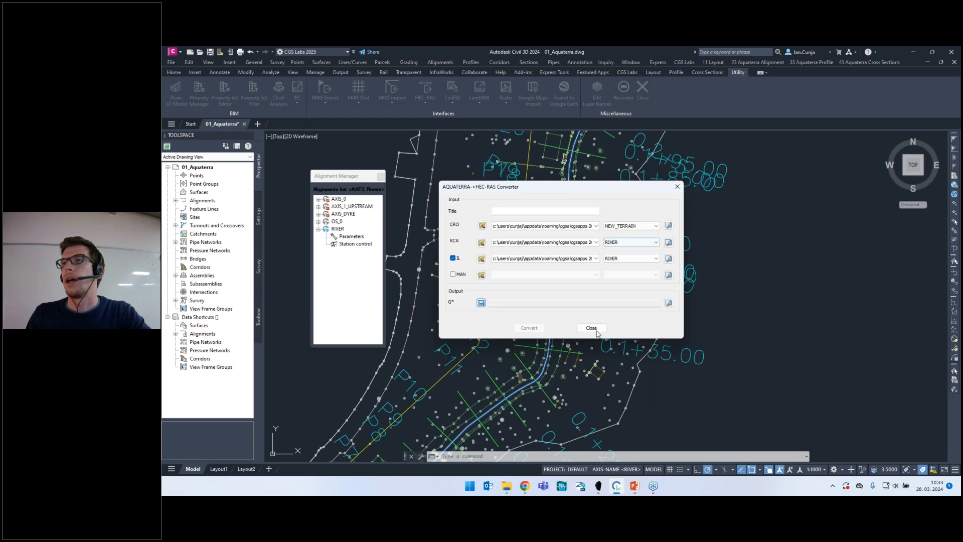
click(592, 327)
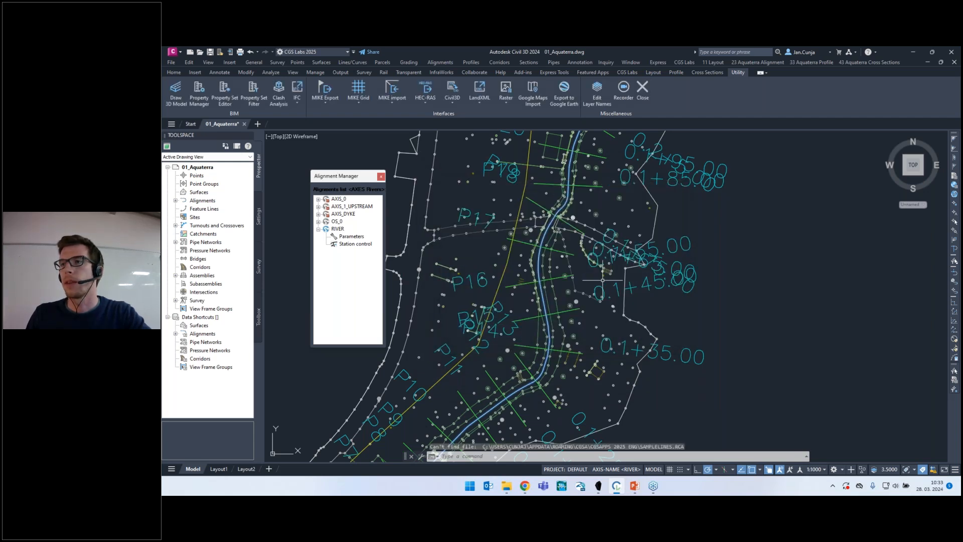
Switch to HEC-RAS 6.5 and open the AQUATERRA project from the HECRAS documents folder.
click(563, 488)
click(199, 199)
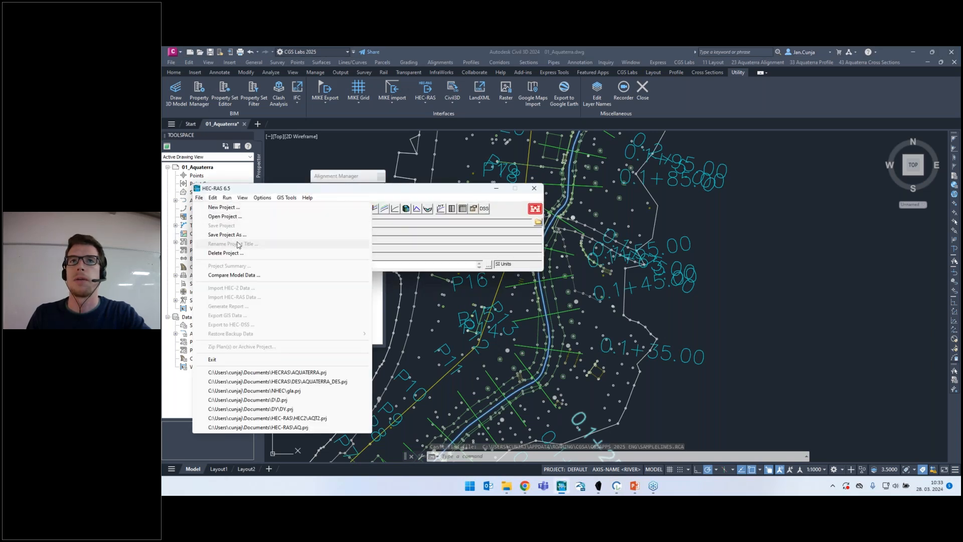
click(202, 200)
click(202, 200)
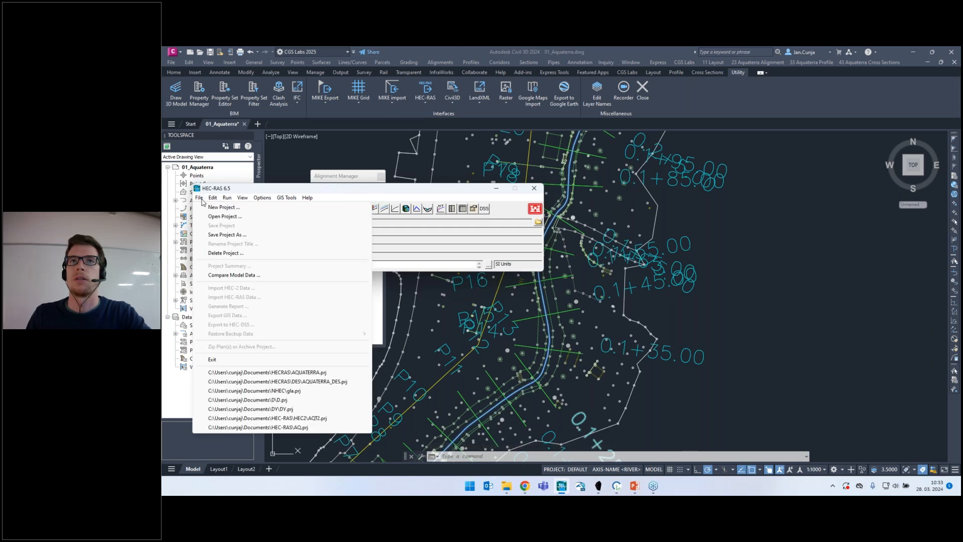
click(205, 216)
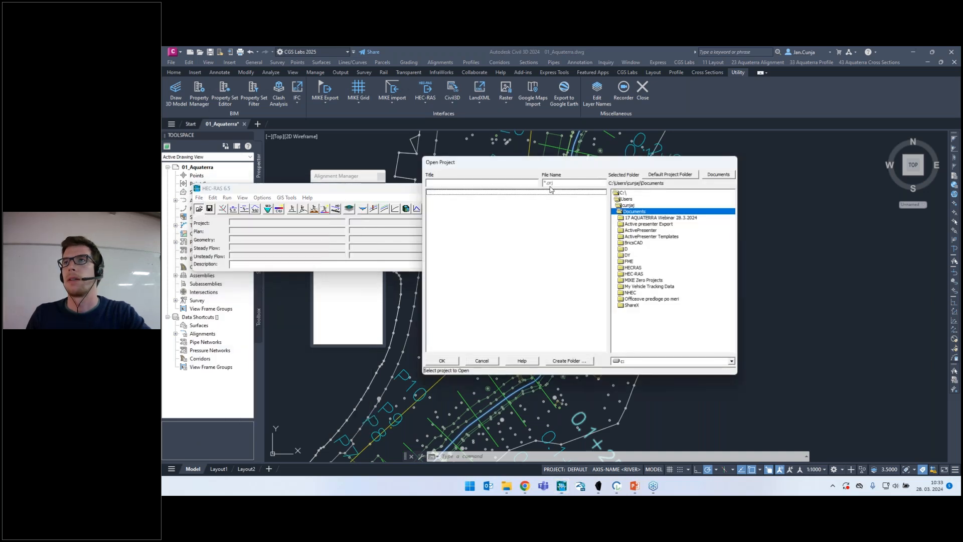
click(670, 174)
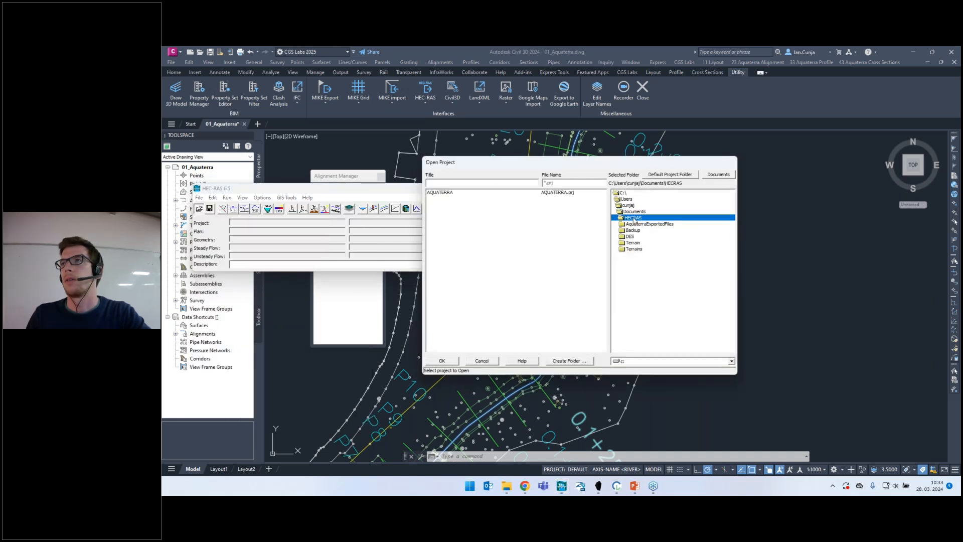
double_click(440, 192)
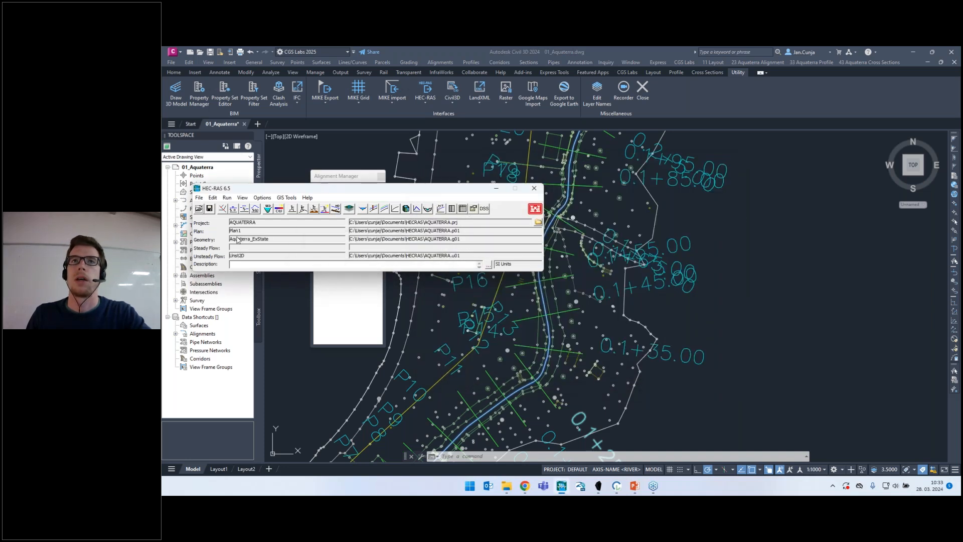
Open the geometric data editor, review importing River_DESIGNED.G00 from AquaterraExportedFiles in HEC-RAS format, and cancel the import.
click(223, 209)
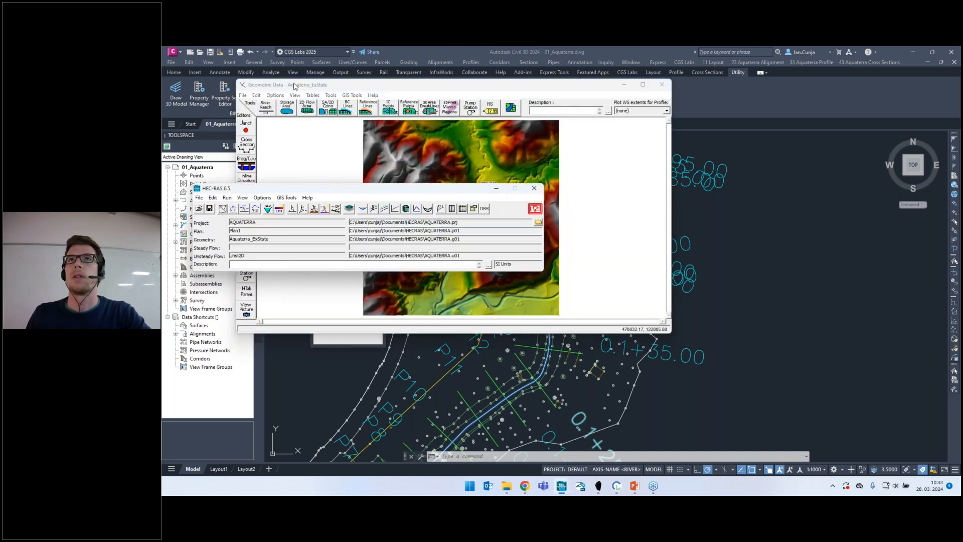
click(254, 99)
click(243, 96)
mouse_move(308, 186)
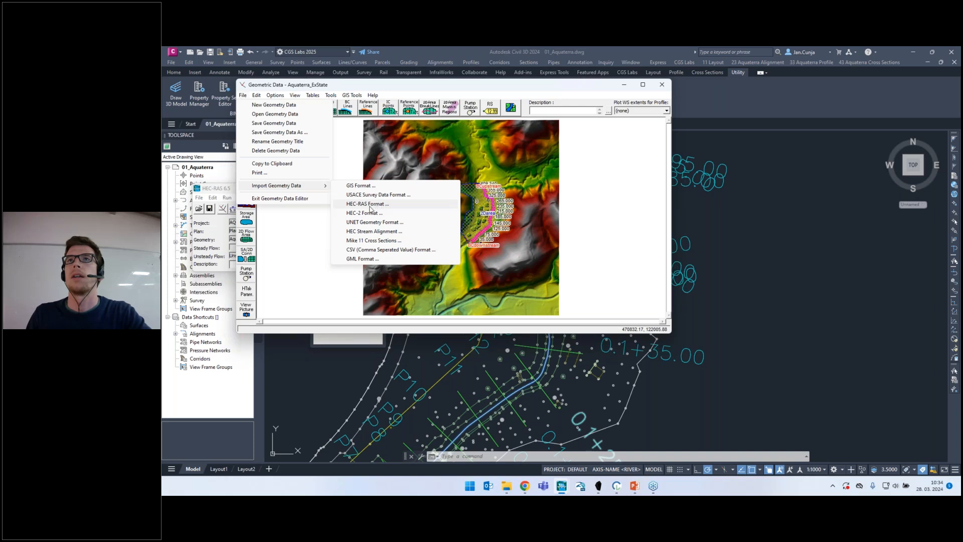
click(364, 204)
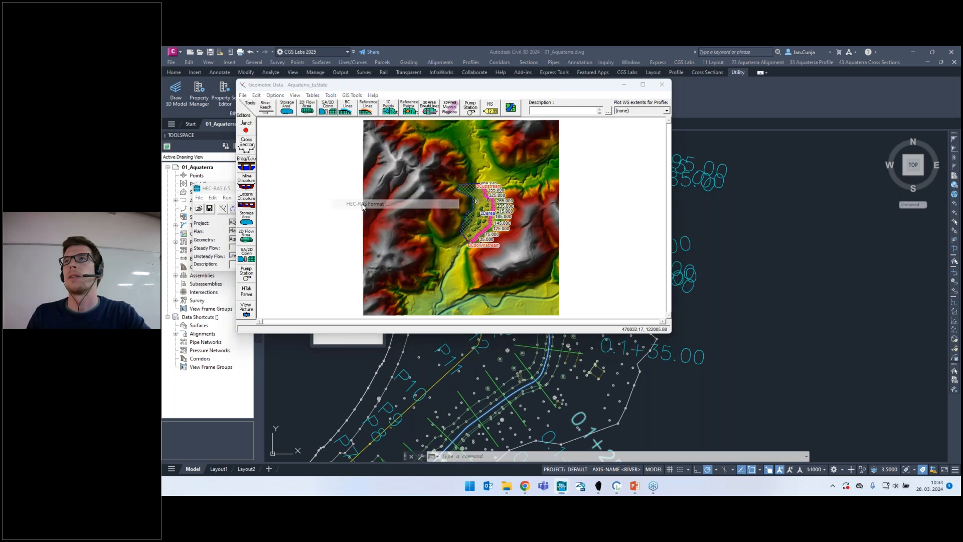
click(444, 204)
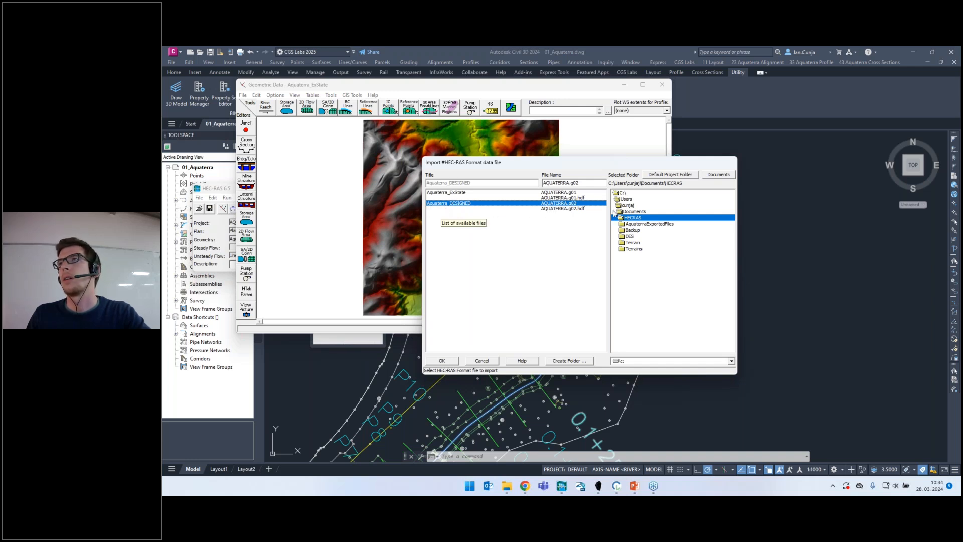
double_click(644, 224)
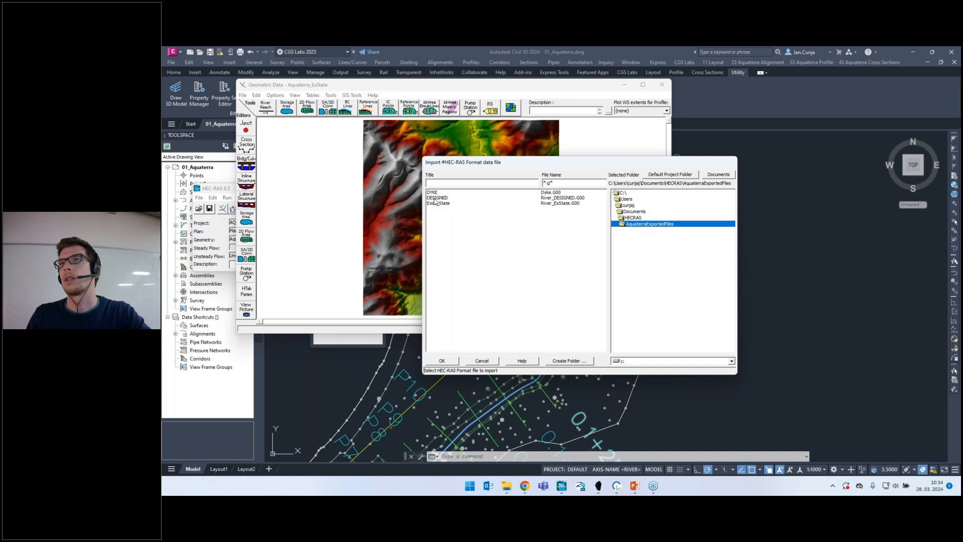
click(438, 198)
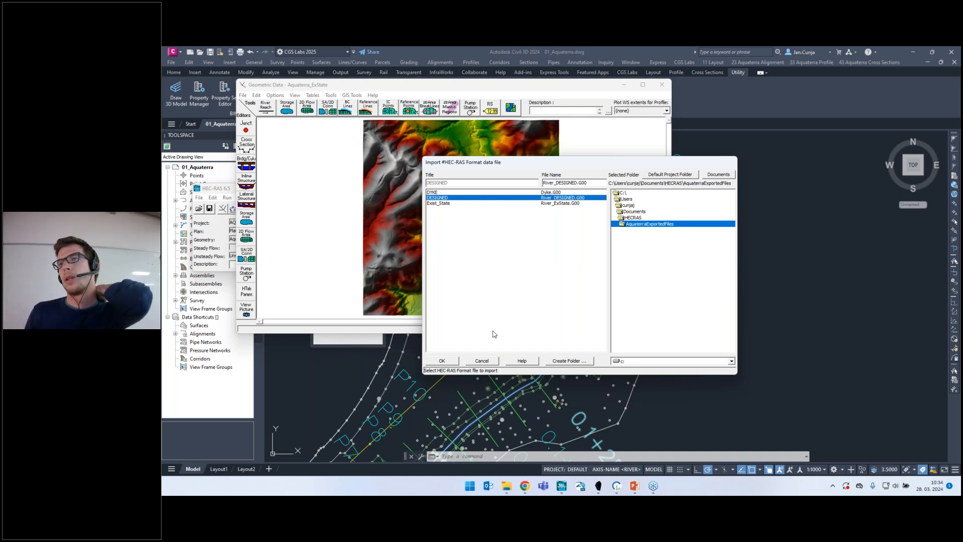
click(482, 360)
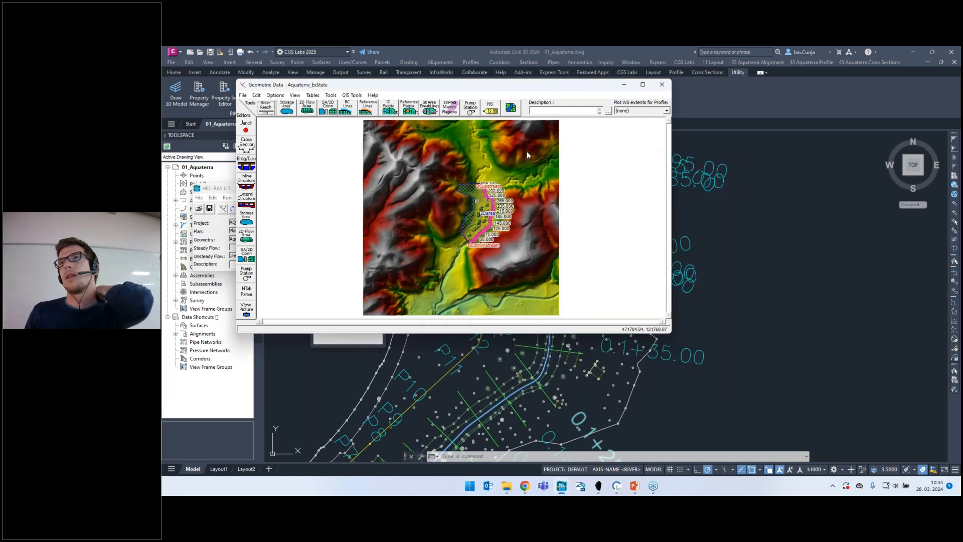
Maximize the geometric data window and zoom in on the river cross-sections and surrounding 2D flow area.
click(643, 85)
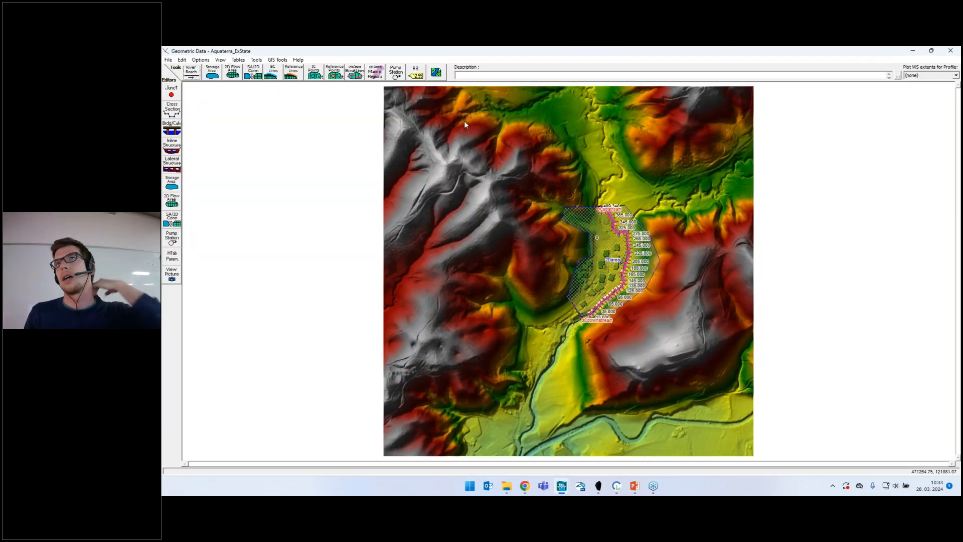
right_click(629, 266)
click(648, 268)
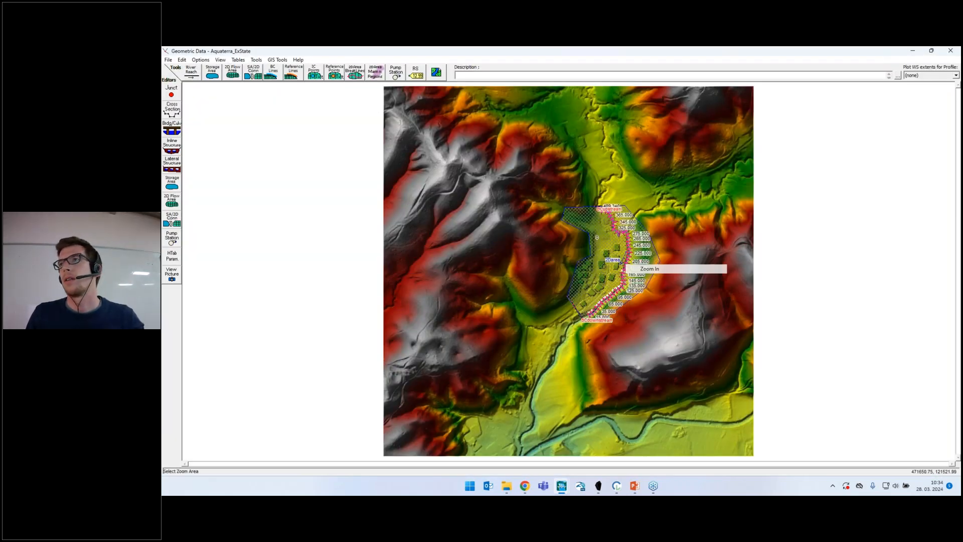
click(637, 268)
right_click(652, 271)
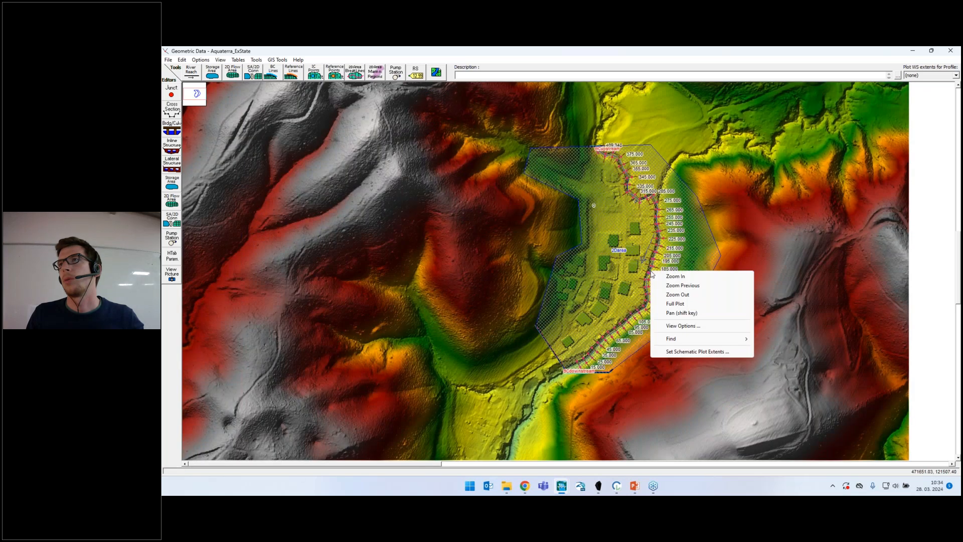
click(668, 276)
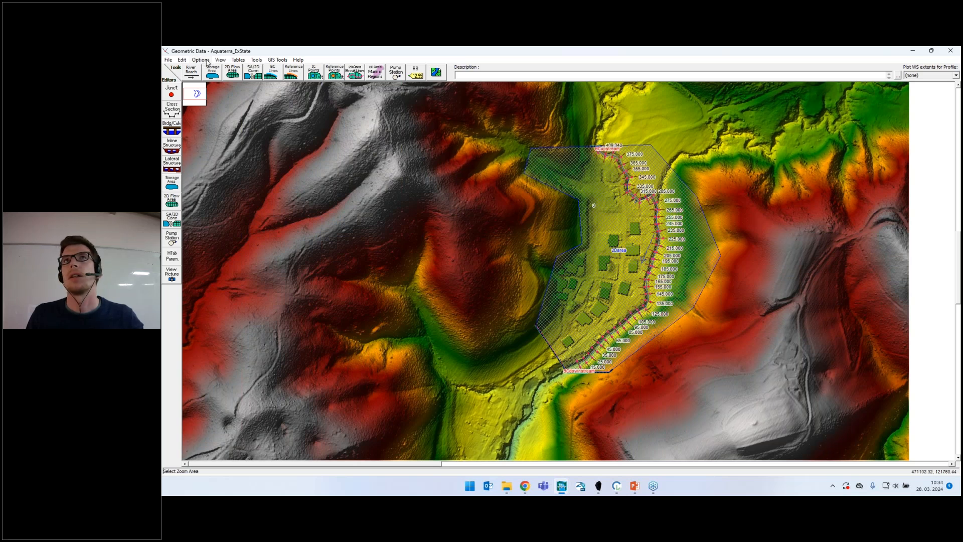
click(183, 60)
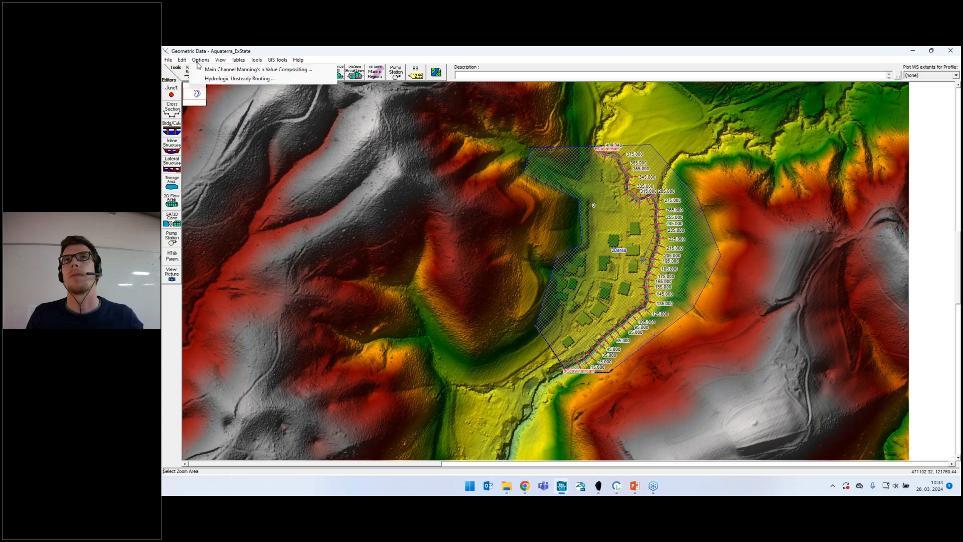
Open the cross section data editor for the river in the Aquaterra_ExState geometry, then close it.
click(199, 64)
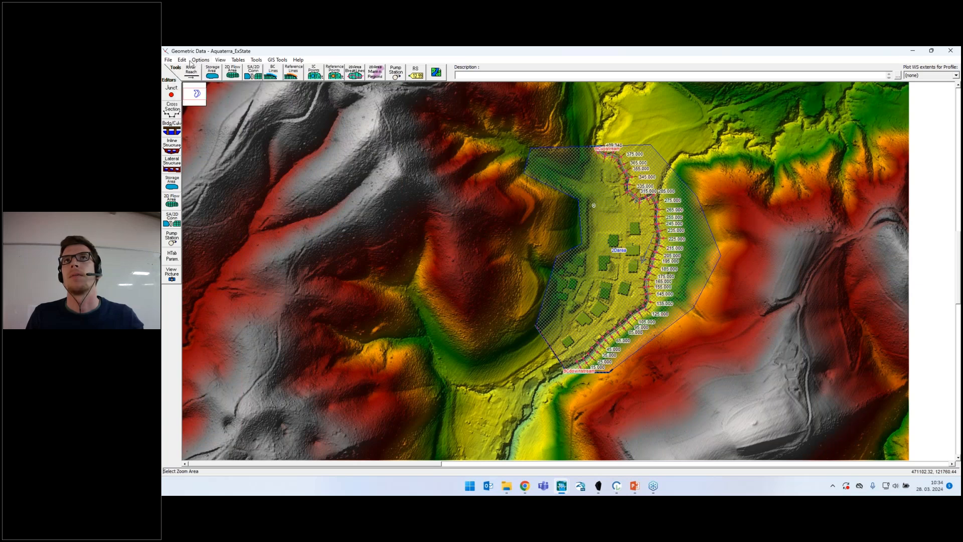
click(171, 107)
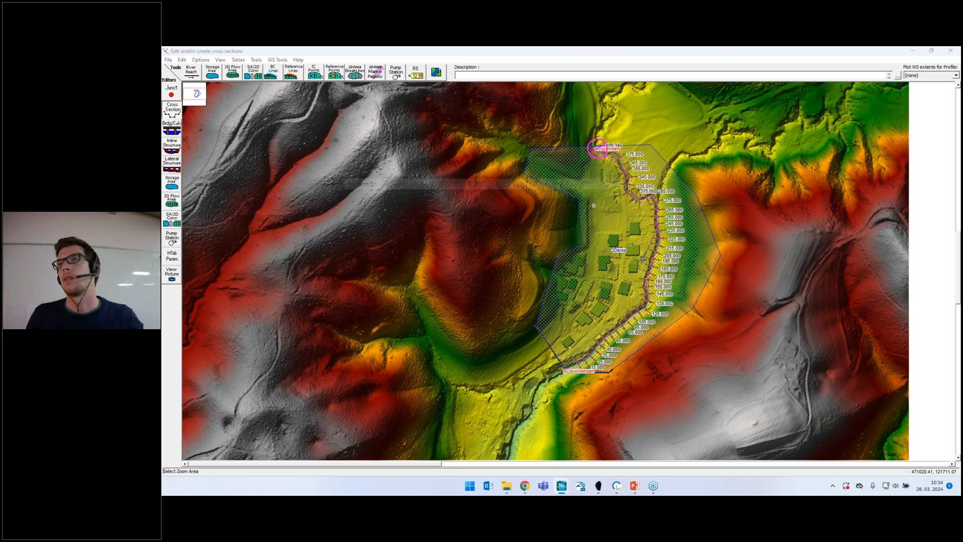
click(642, 174)
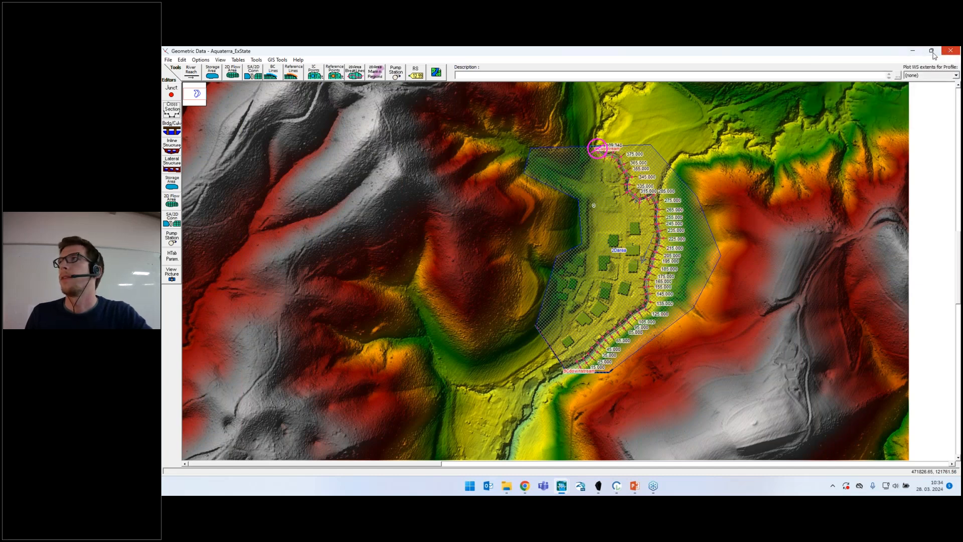
Switch to the 01_Aquaterra drawing in Civil 3D and examine the P1 cross-section with its bank markers and the river layout.
click(912, 51)
scroll(694, 223, down, 5)
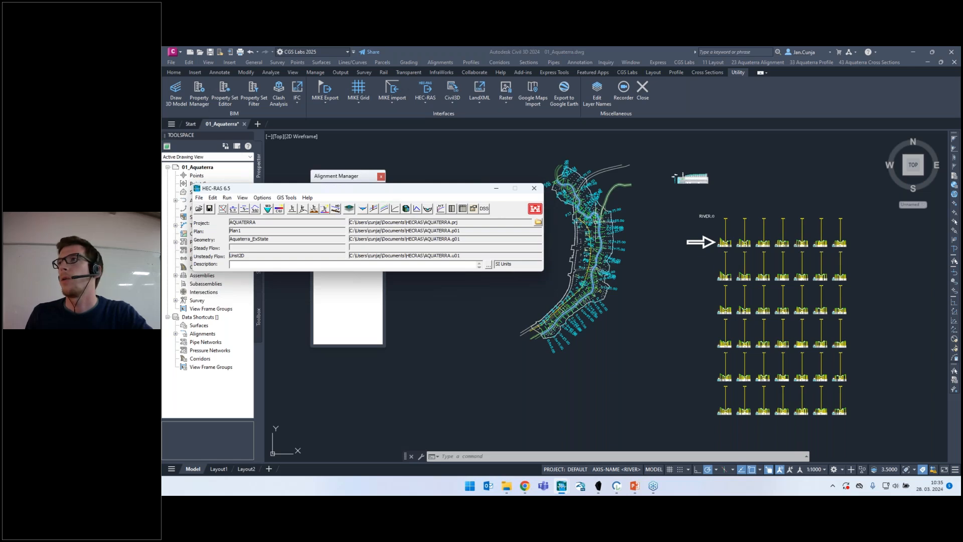
scroll(724, 241, up, 5)
scroll(635, 269, up, 2)
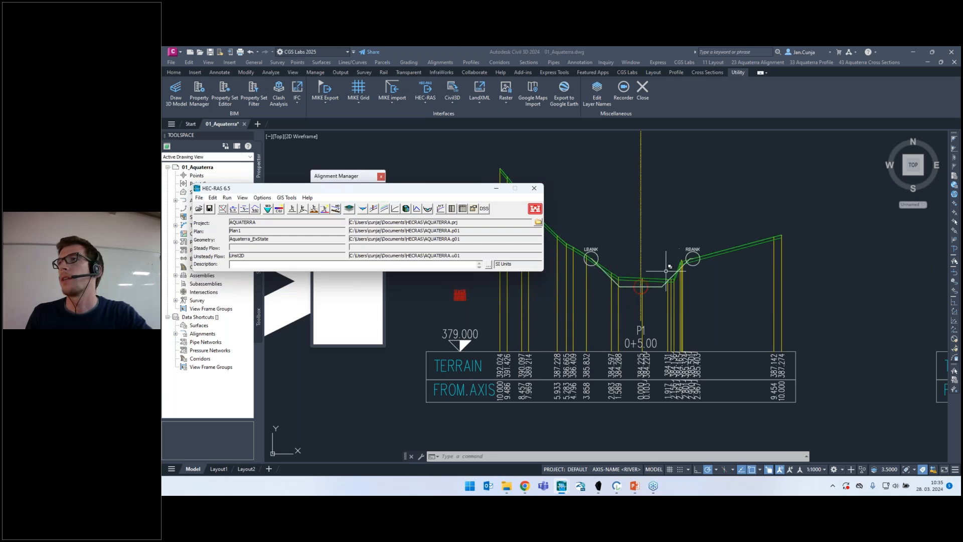
scroll(658, 278, down, 10)
scroll(832, 267, down, 4)
scroll(729, 277, up, 8)
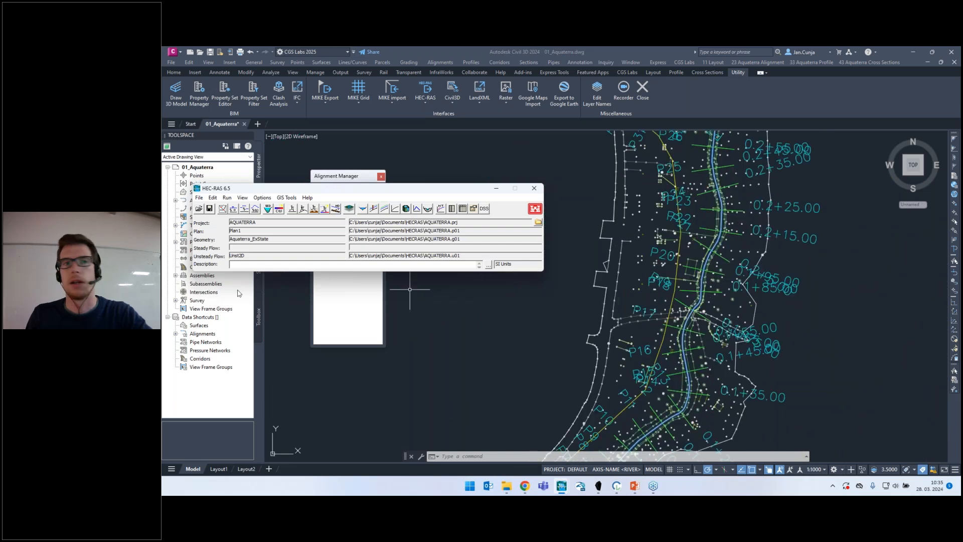
click(162, 299)
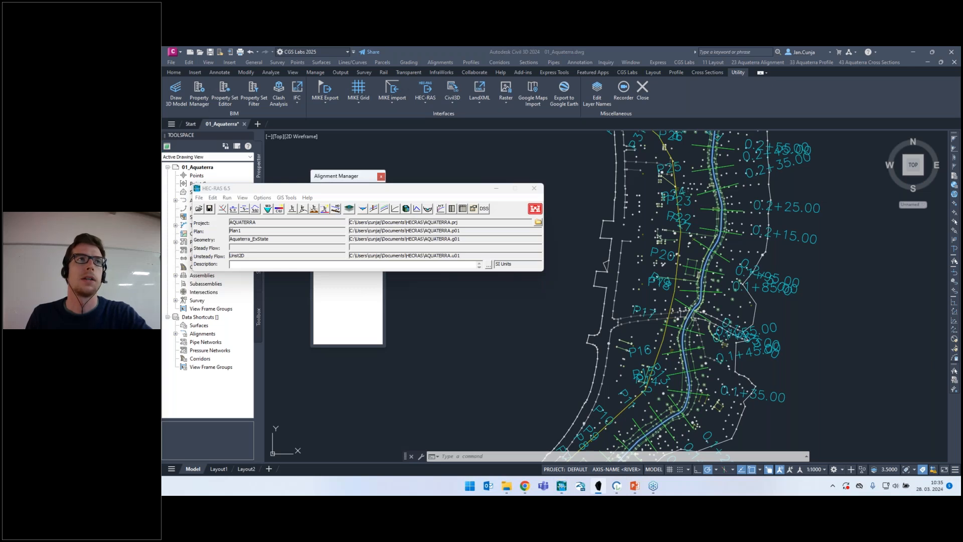
click(584, 272)
scroll(497, 267, down, 4)
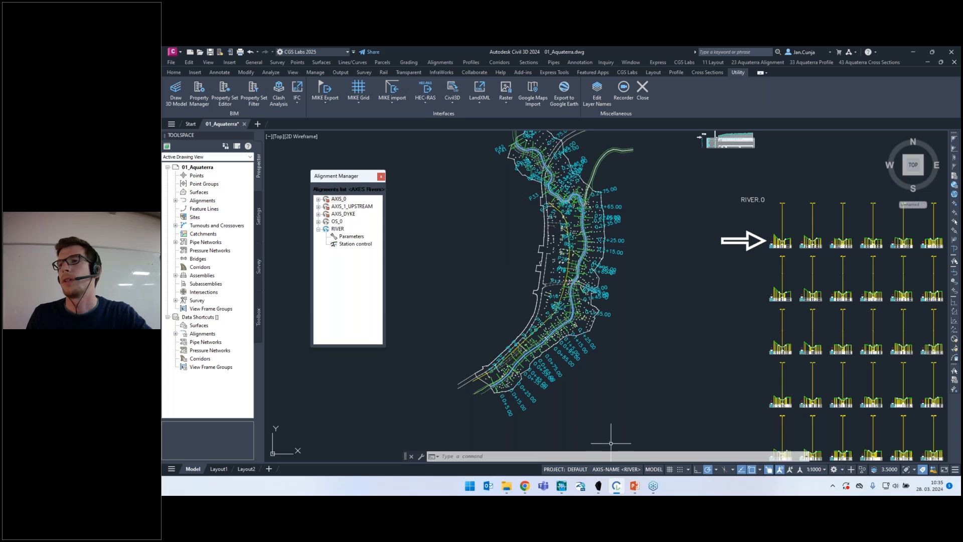
Switch back to the HEC-RAS geometric data and examine the 2D flow area mesh around the river and buildings.
mouse_move(562, 487)
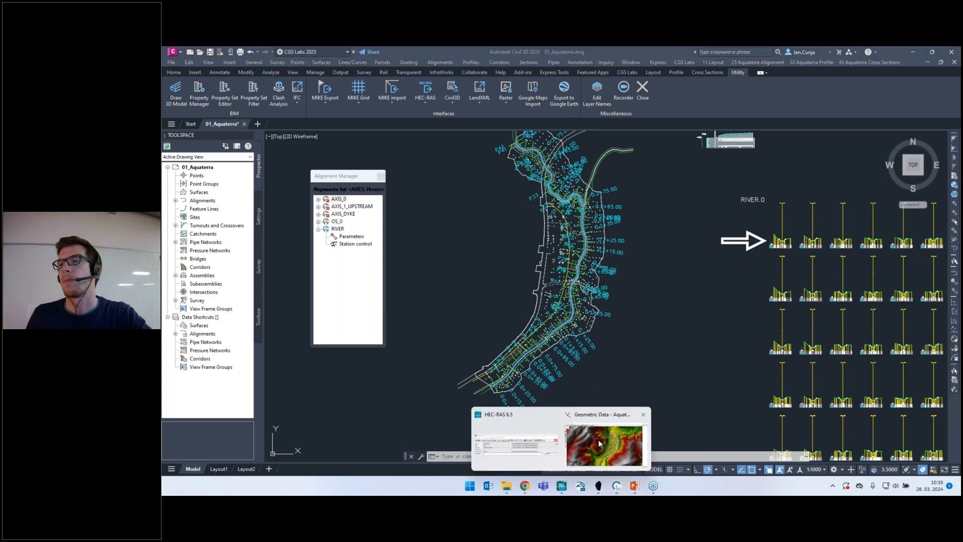
click(590, 435)
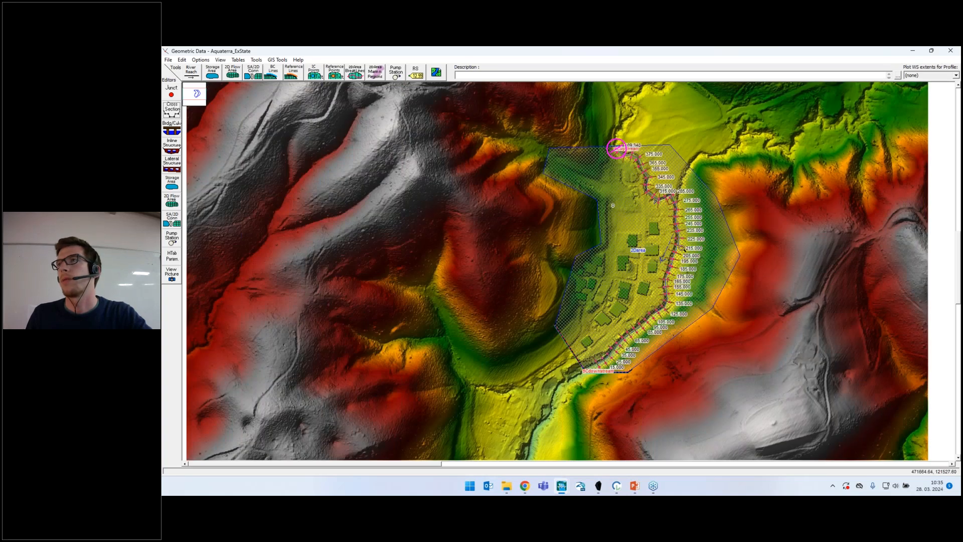
scroll(662, 268, up, 2)
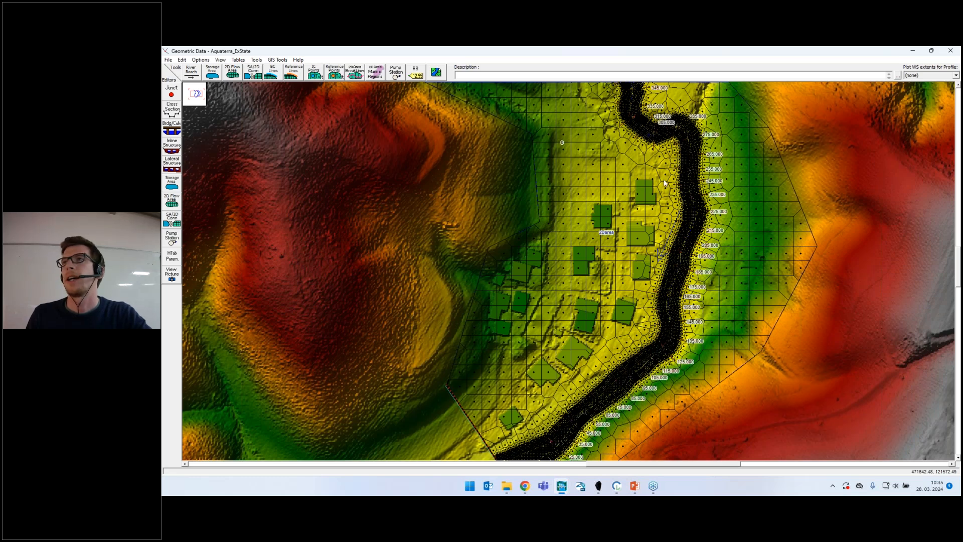
Return to the Civil 3D drawing and examine the yellow dyke polyline running west of the river, clearing its selection.
click(911, 52)
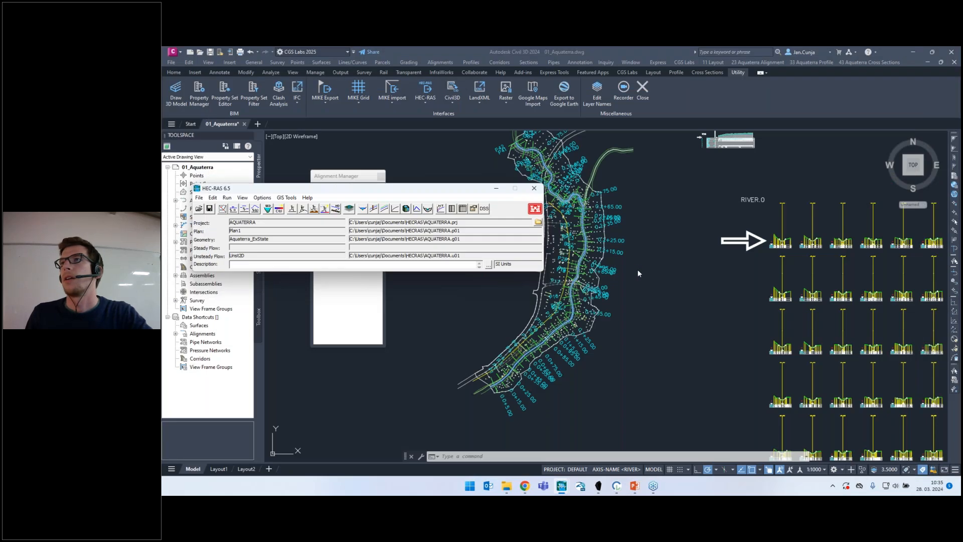
click(638, 273)
scroll(640, 264, up, 5)
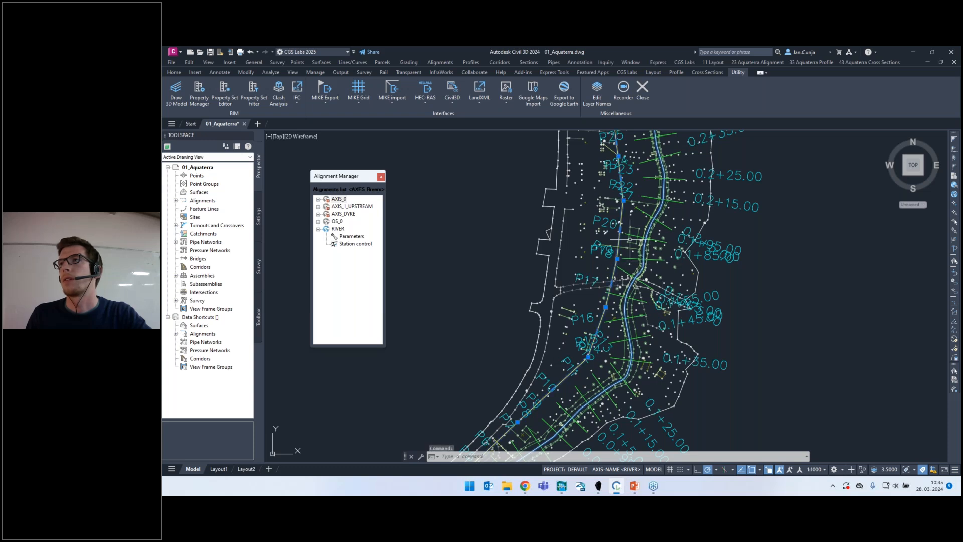
scroll(608, 289, down, 5)
scroll(609, 289, up, 2)
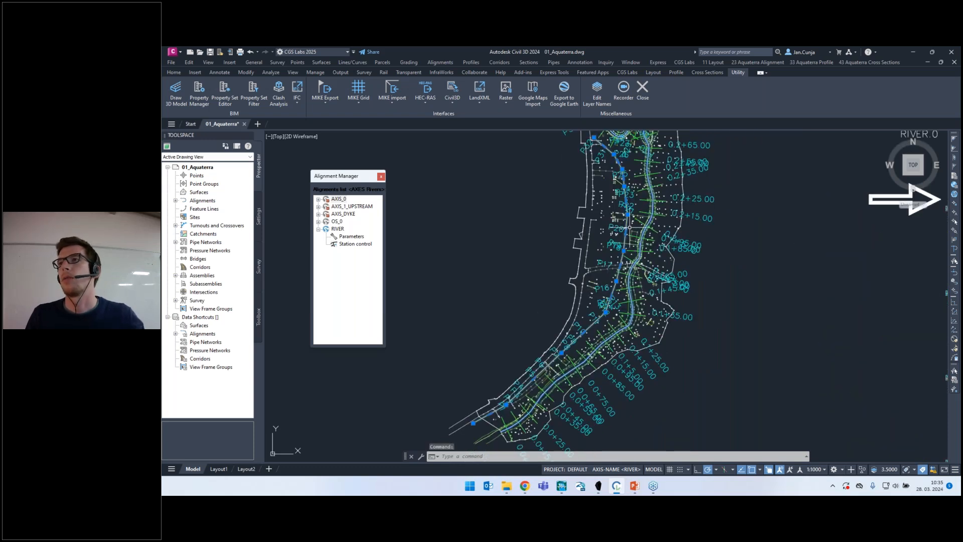
key(Escape)
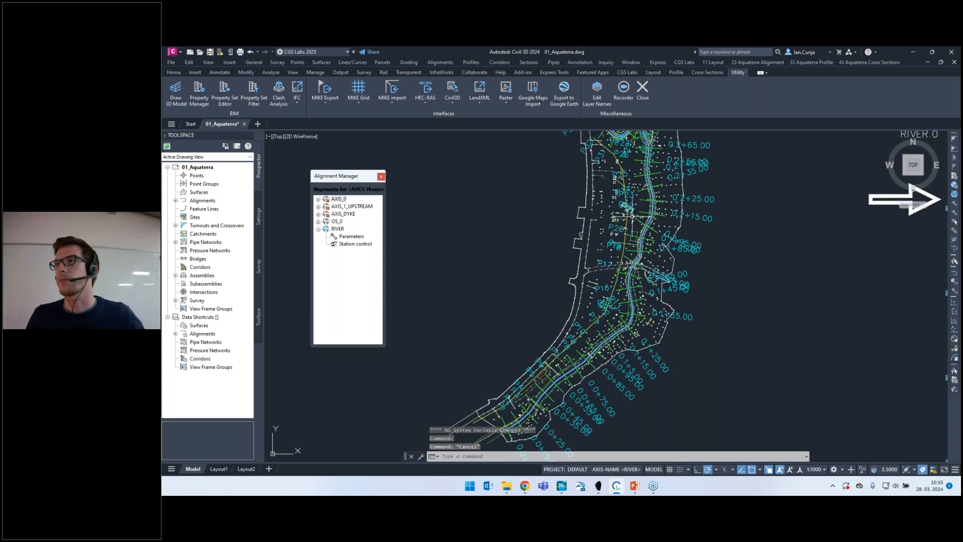
scroll(628, 271, up, 4)
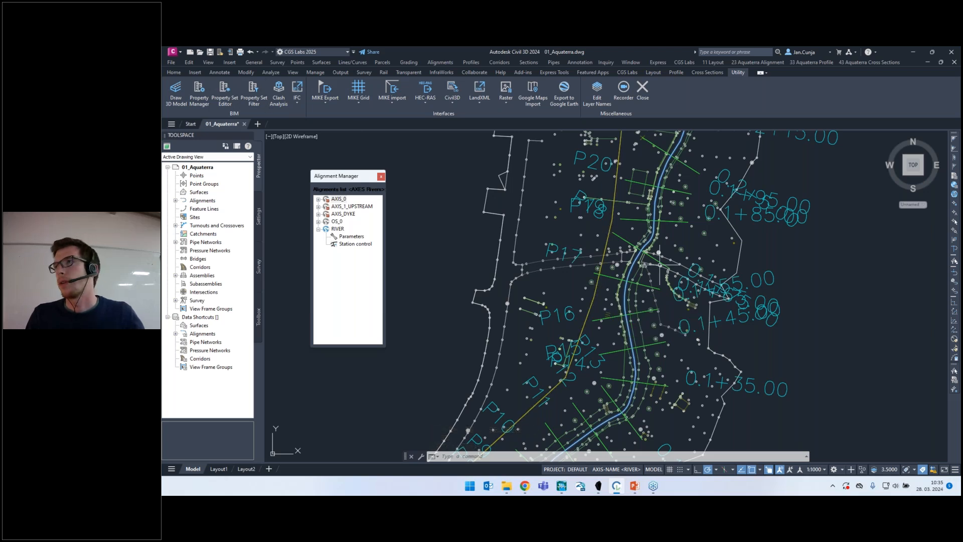
scroll(627, 255, down, 4)
scroll(626, 255, up, 3)
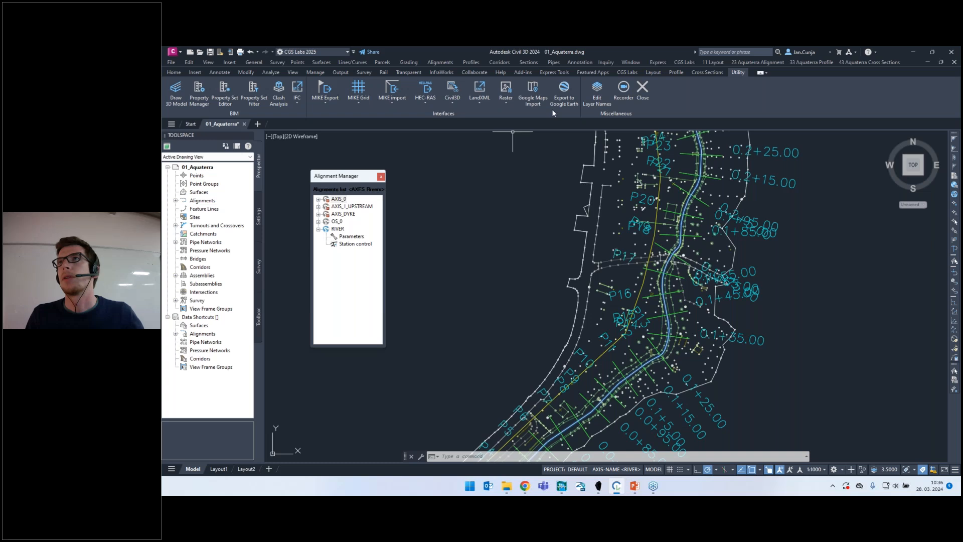
Set the drawing scale to 1:250 and refresh the axis labels in all axes.
click(657, 74)
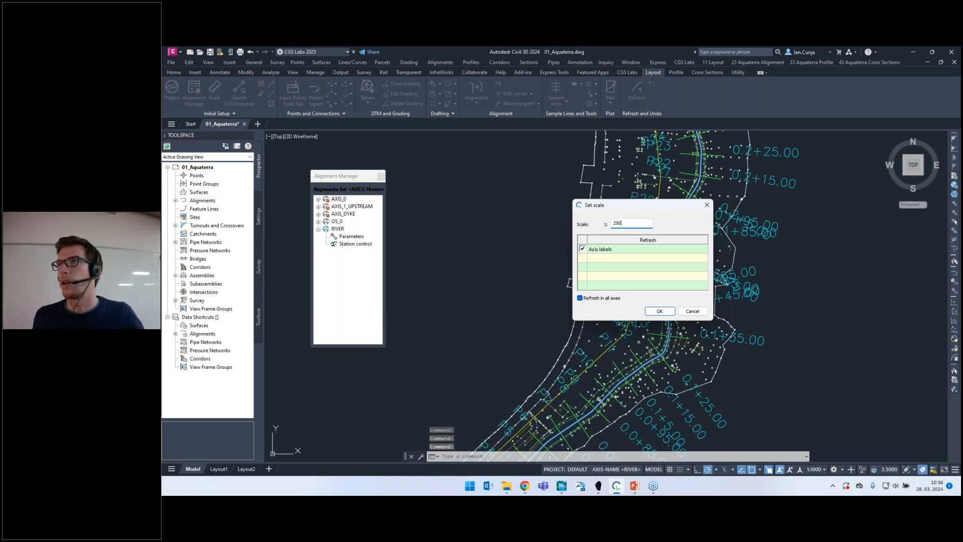
click(673, 312)
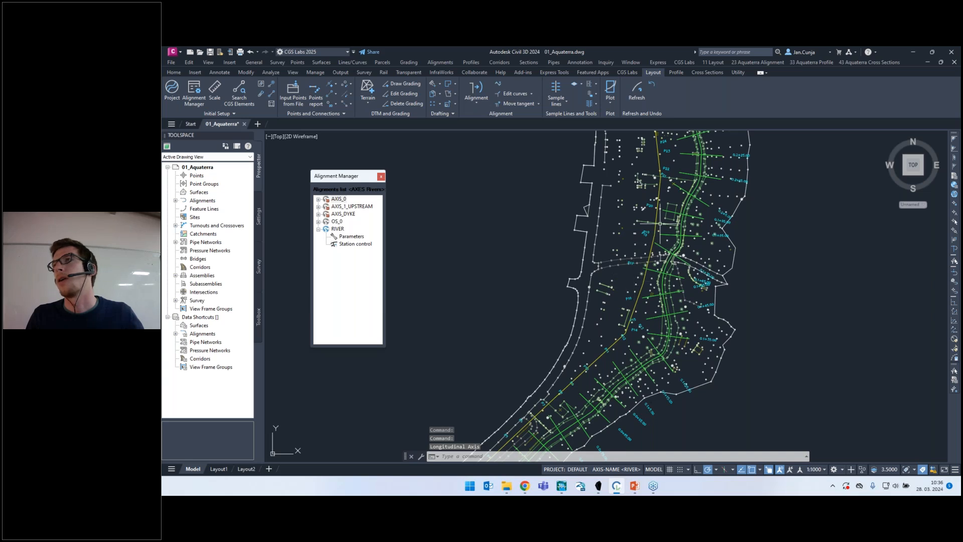
scroll(661, 219, up, 2)
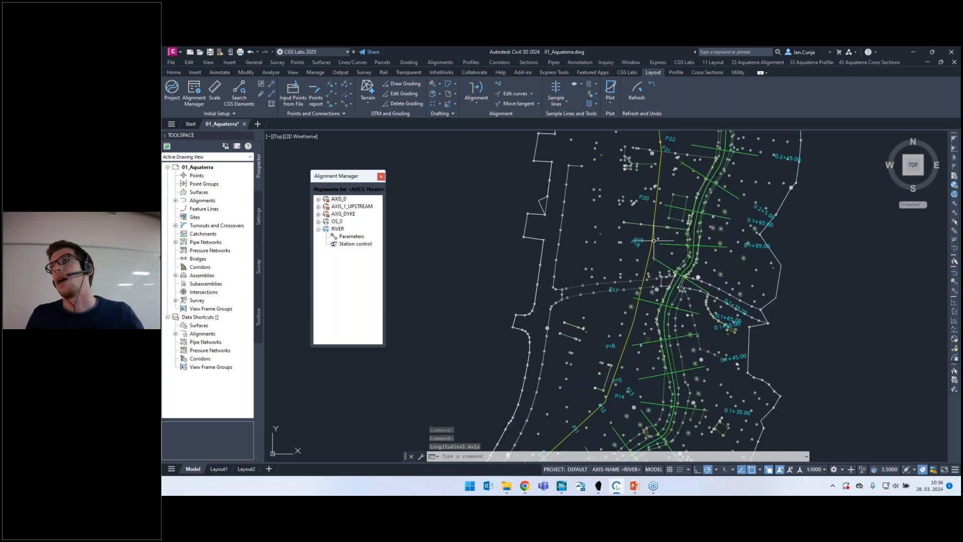
Highlight the yellow dyke polyline beside the P14 to P22 labels, then clear the selection.
click(647, 244)
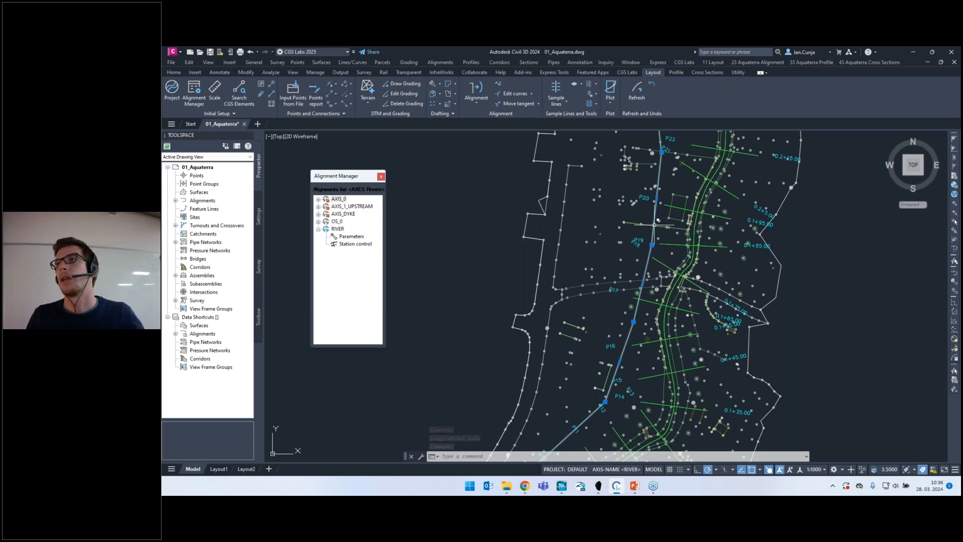
key(Escape)
key(Escape)
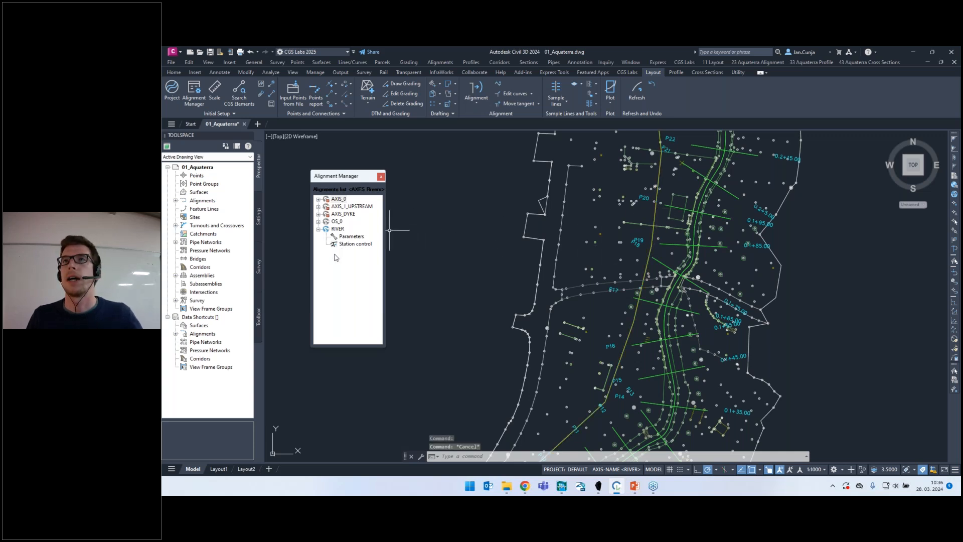
Save the drawing under the new name 02_Aquaterra in the Webinar (28.3.2024) folder.
click(171, 62)
click(186, 117)
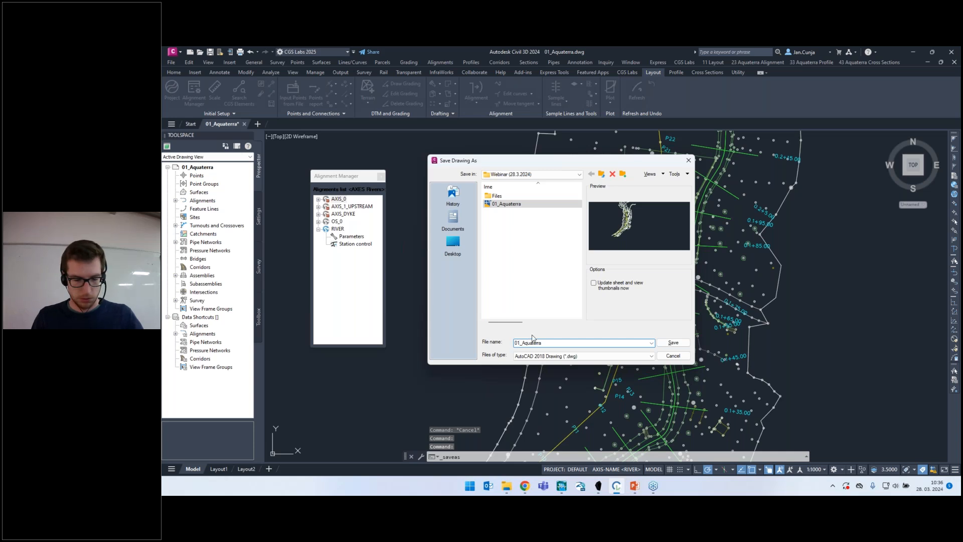
click(657, 344)
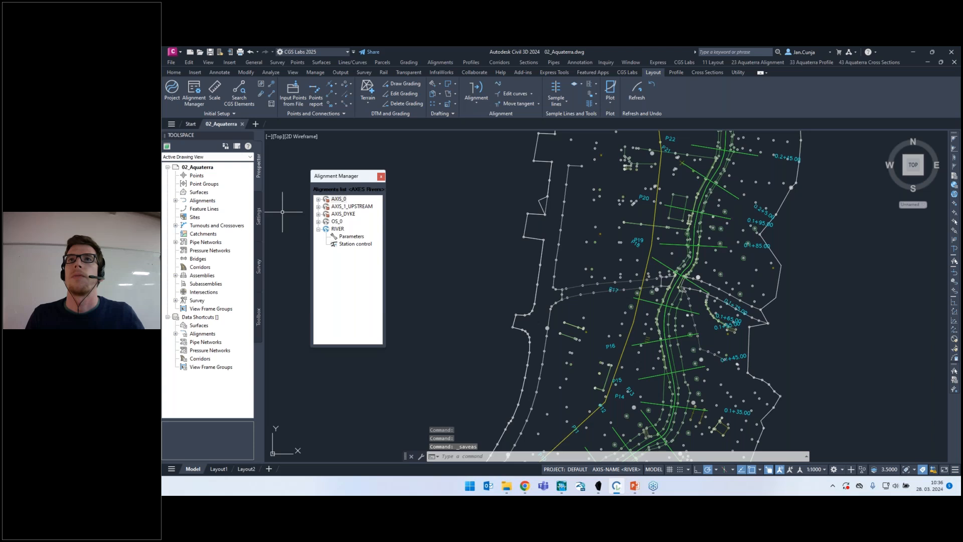
right_click(339, 287)
click(357, 290)
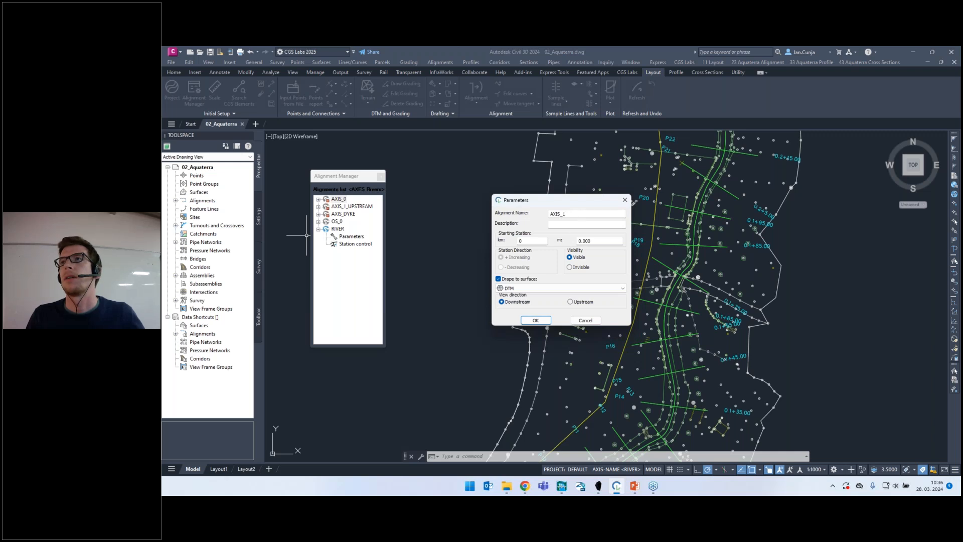
click(584, 319)
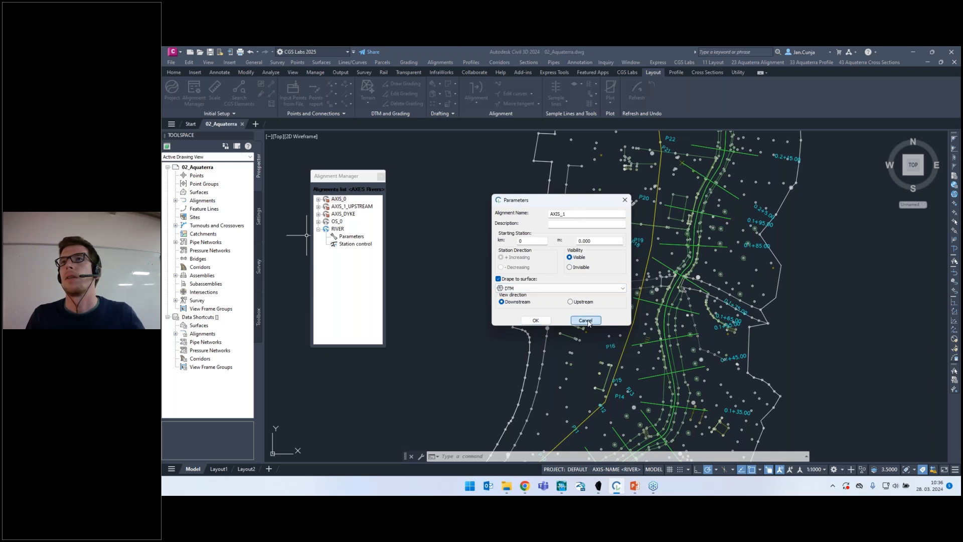
Make AXIS_DYKE the active alignment and create its longitudinal axis from the yellow polyline west of the river.
click(343, 215)
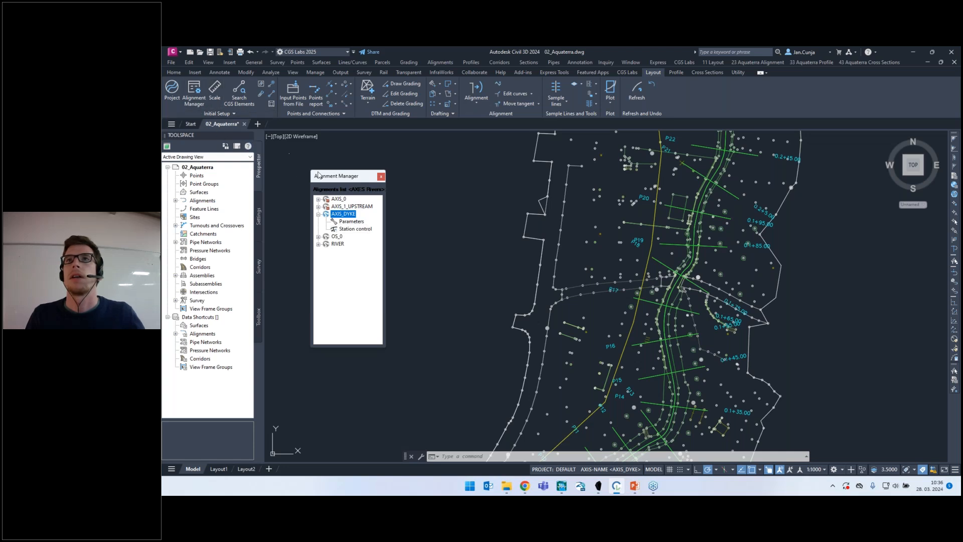
click(475, 88)
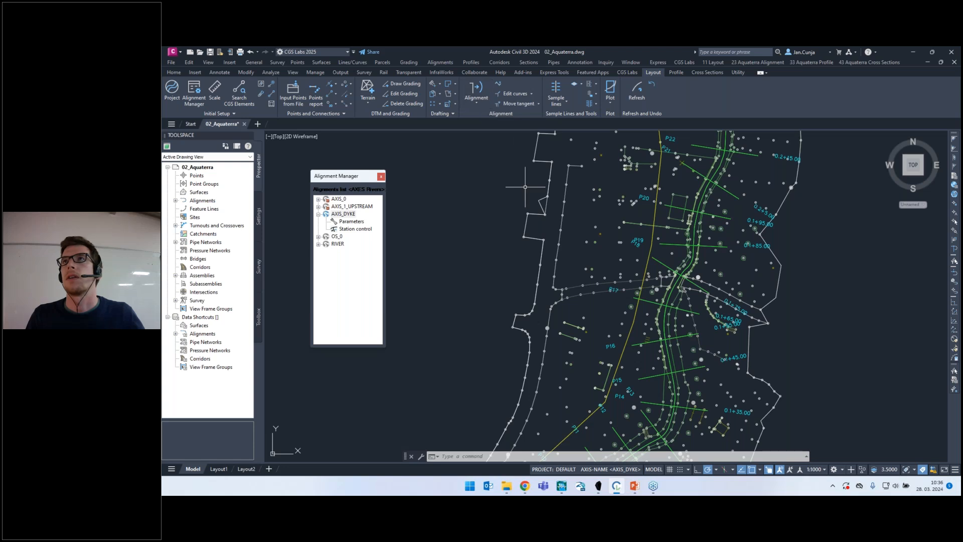
click(475, 91)
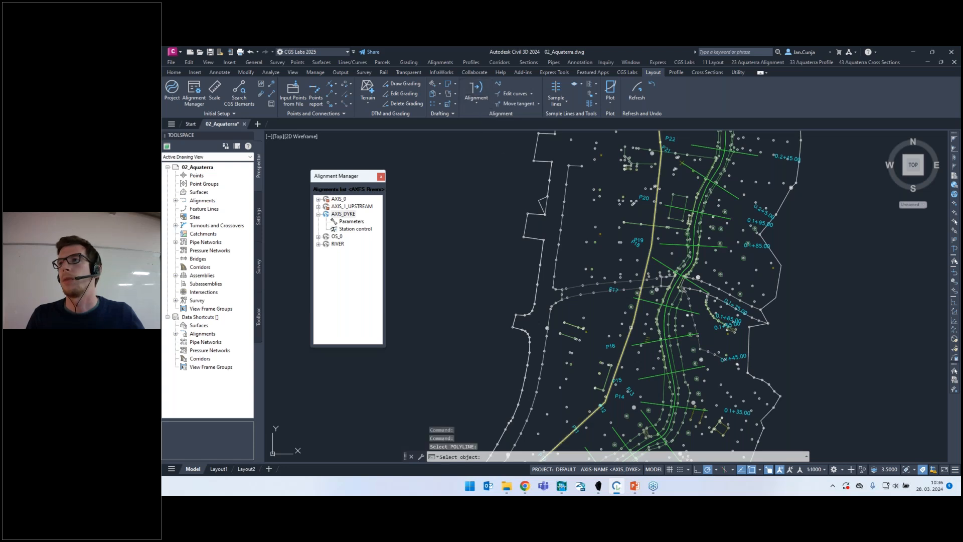
click(636, 333)
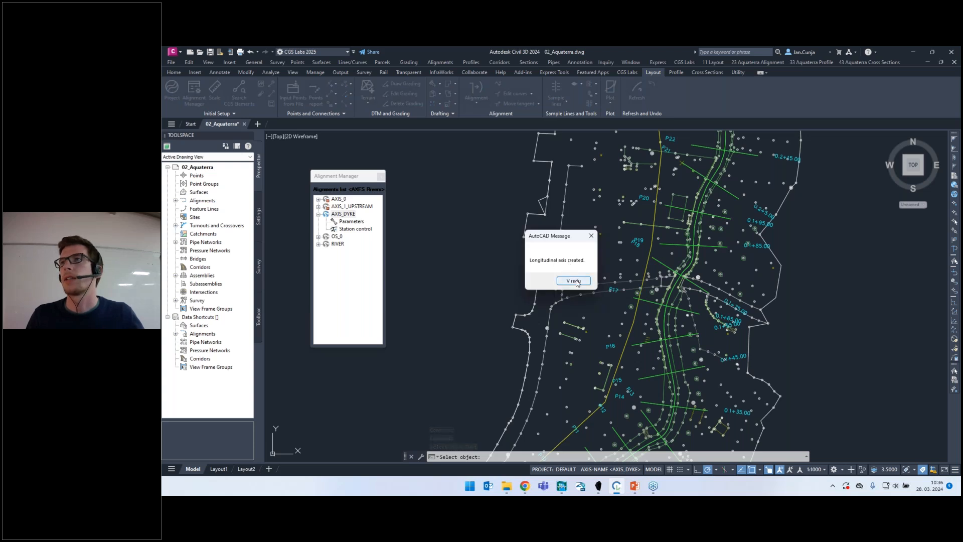
click(575, 281)
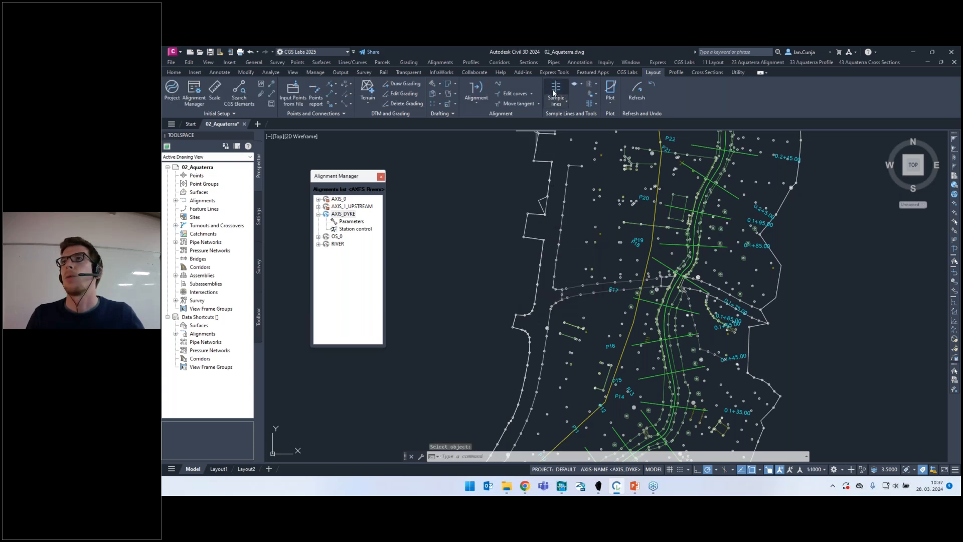
Draw cross-axes over the whole AXIS_DYKE alignment at 10 m spacing, 5 m wide on both sides, with prefix P.
click(556, 95)
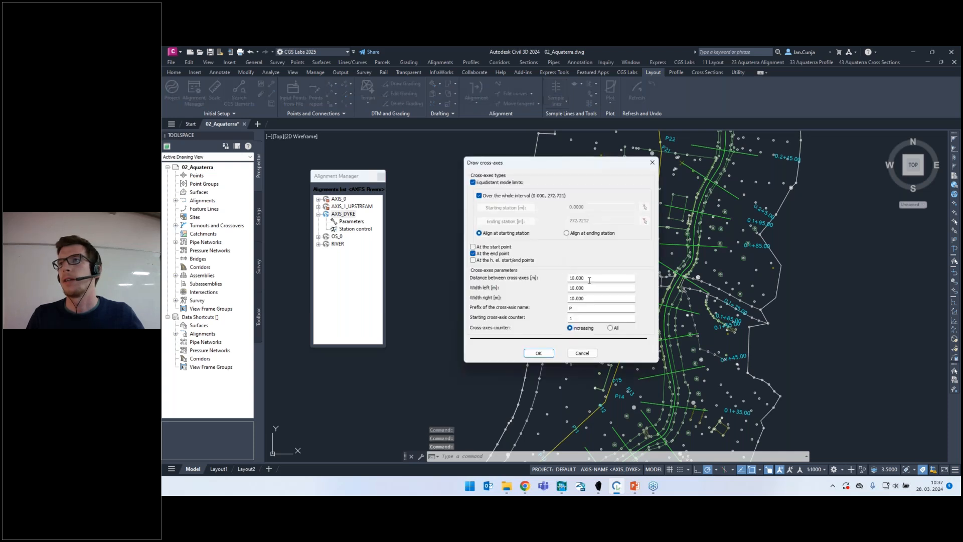
key(Tab)
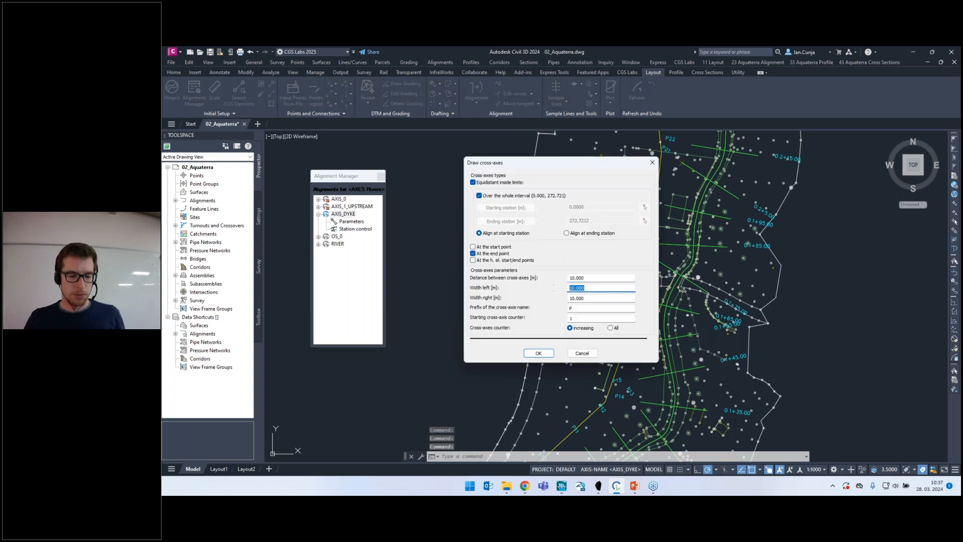
text(5)
key(Tab)
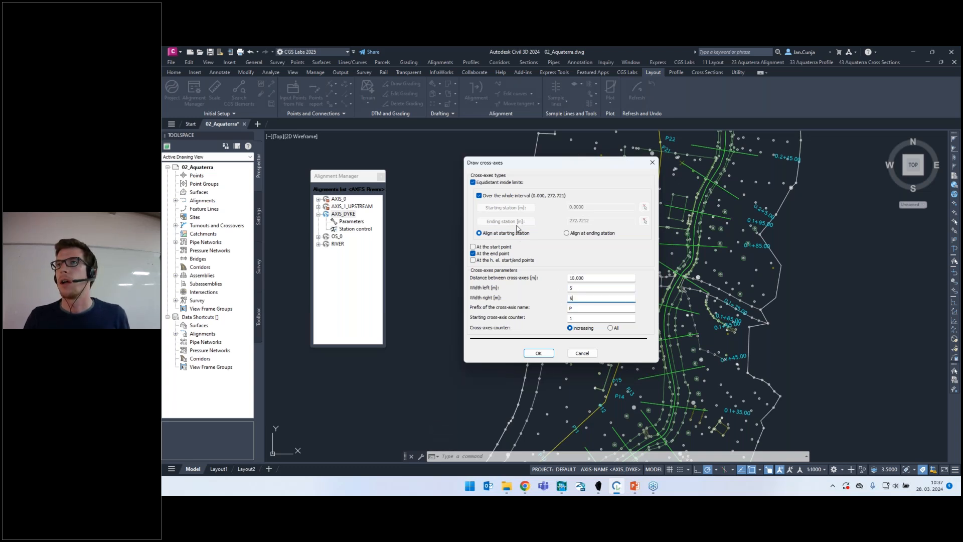
click(538, 354)
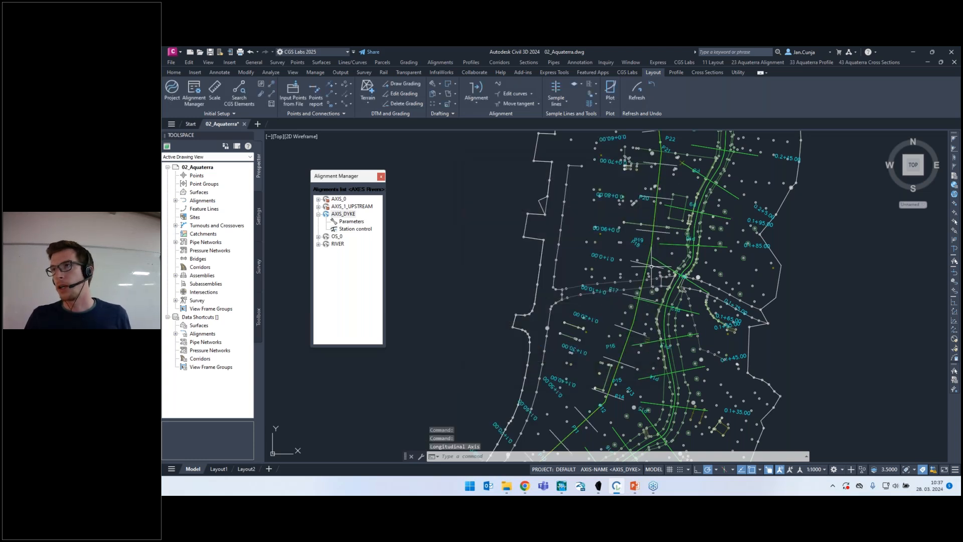
Drape the AXIS_DYKE axis and cross-axes onto the DTM surface.
click(574, 85)
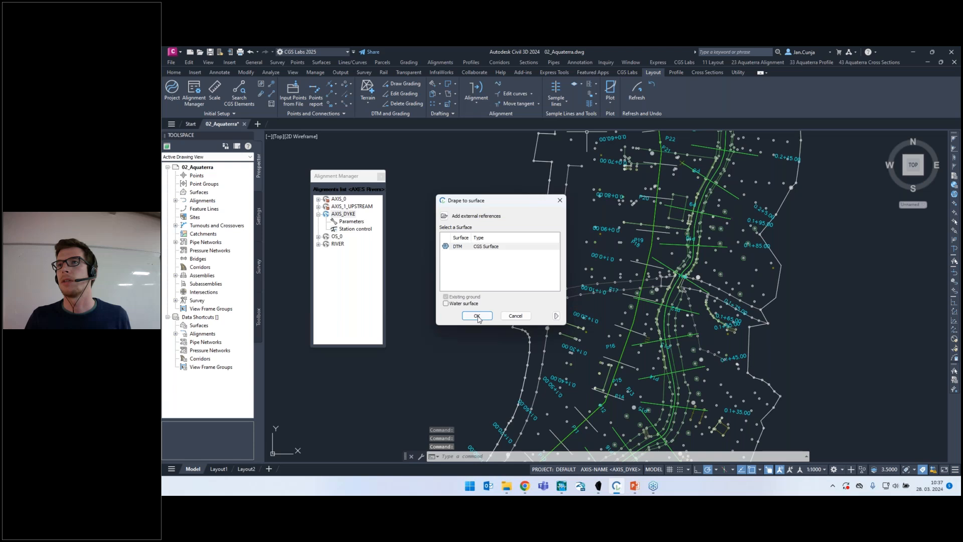
click(477, 316)
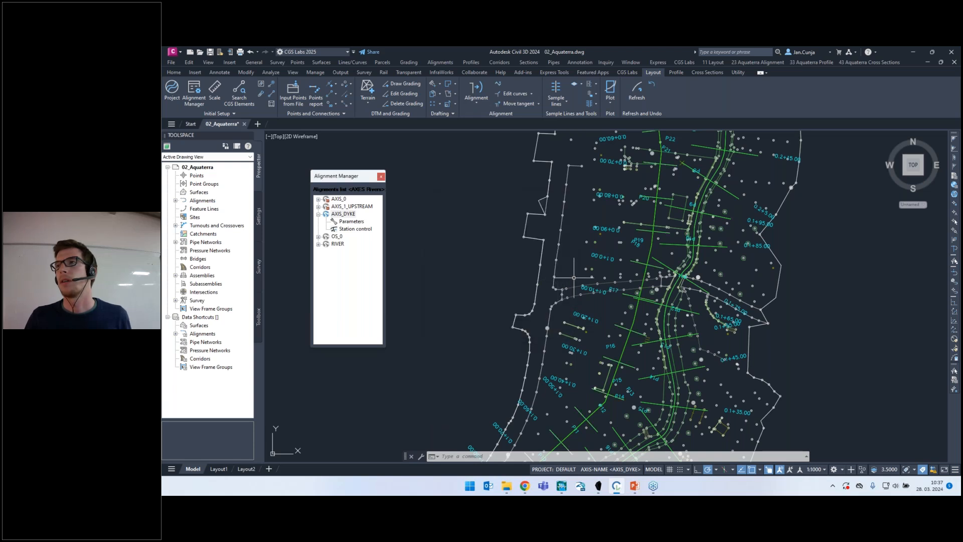
Draw the longitudinal profile view of AXIS_DYKE at scale 1:1000/100 and place it in the empty area west of the river plan.
scroll(575, 270, down, 5)
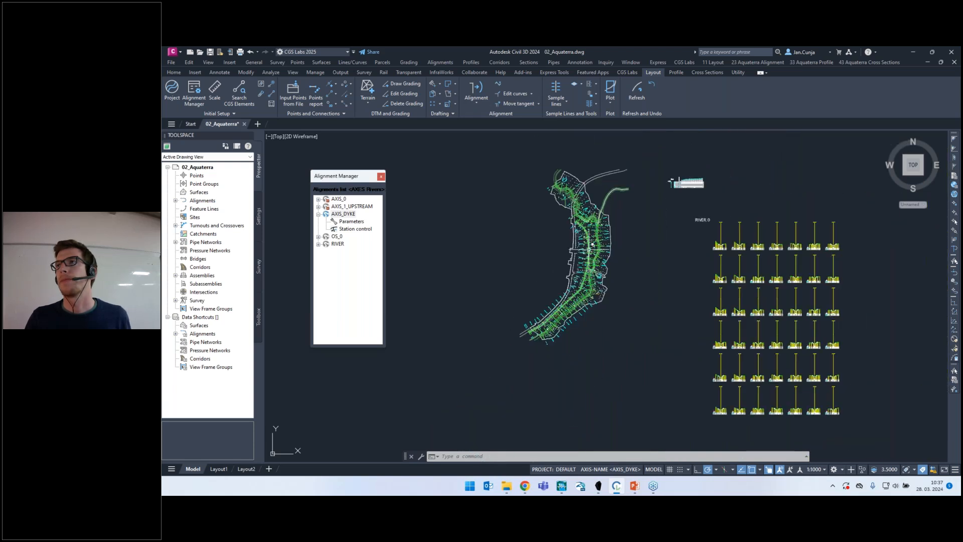
click(677, 73)
click(217, 92)
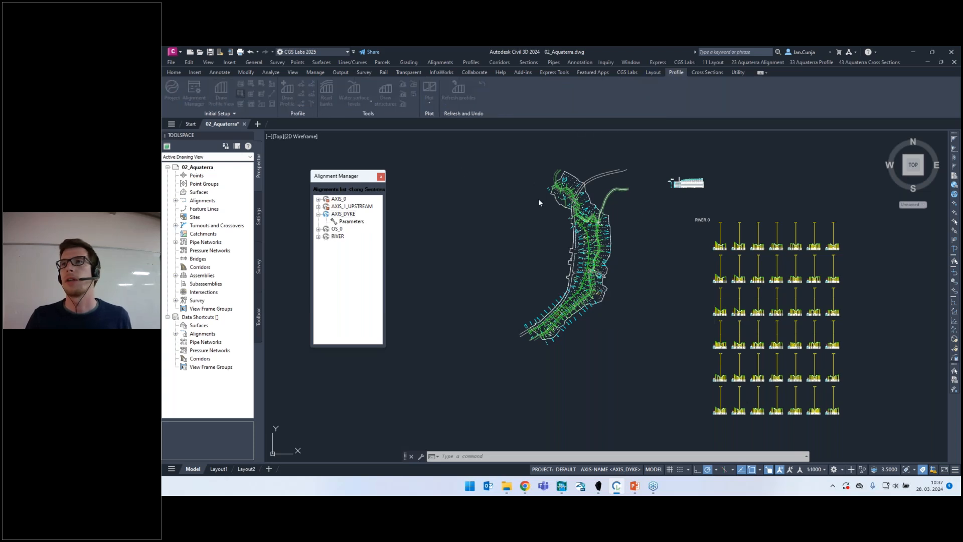
click(616, 355)
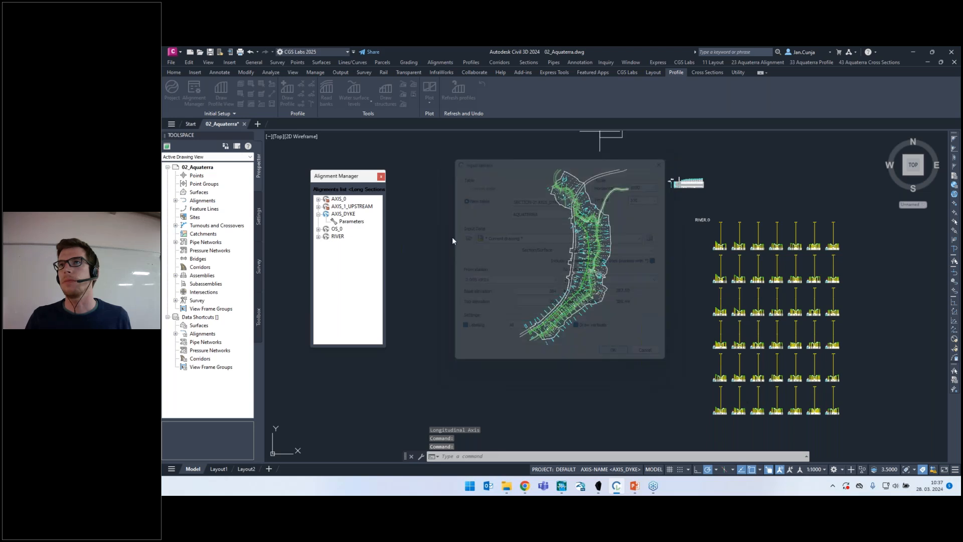
click(408, 189)
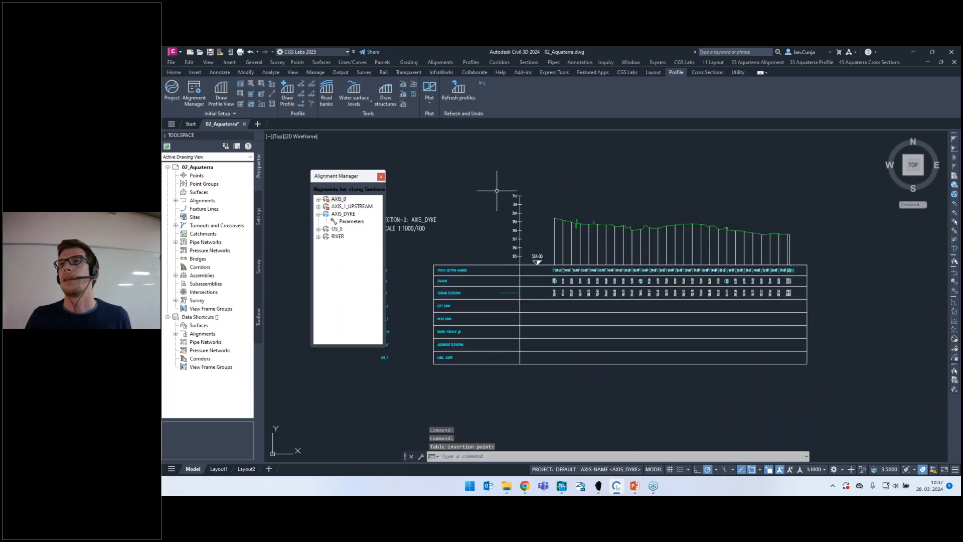
scroll(510, 193, up, 2)
scroll(510, 189, down, 3)
scroll(541, 187, up, 1)
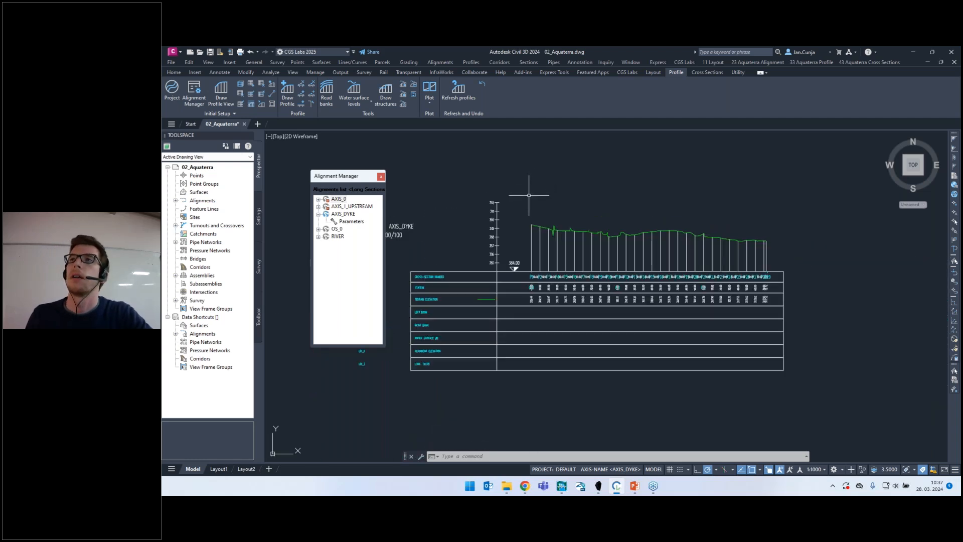
Draw the AXIS_DYKE vertical alignment as one straight line from elevation 390 at the first station to elevation 389 at the last station.
scroll(529, 195, up, 2)
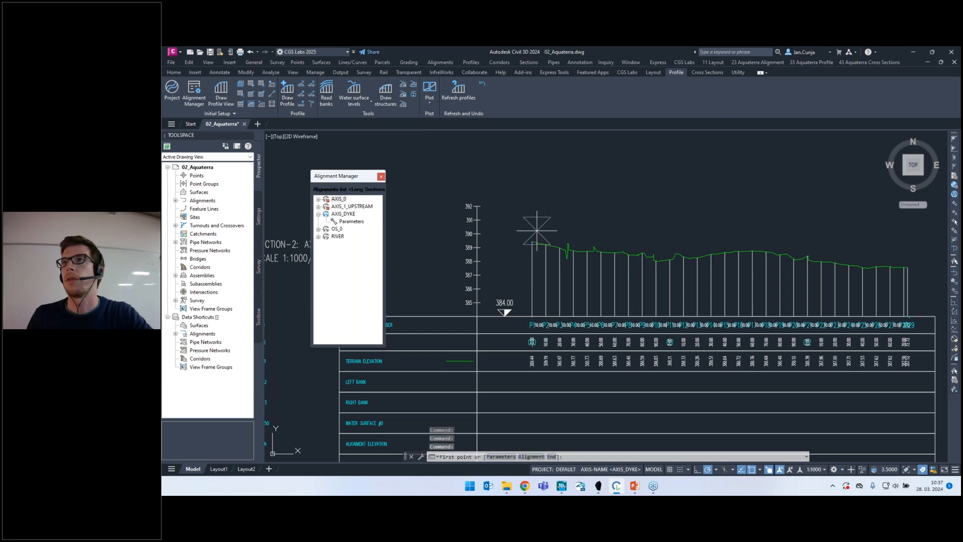
scroll(516, 230, up, 4)
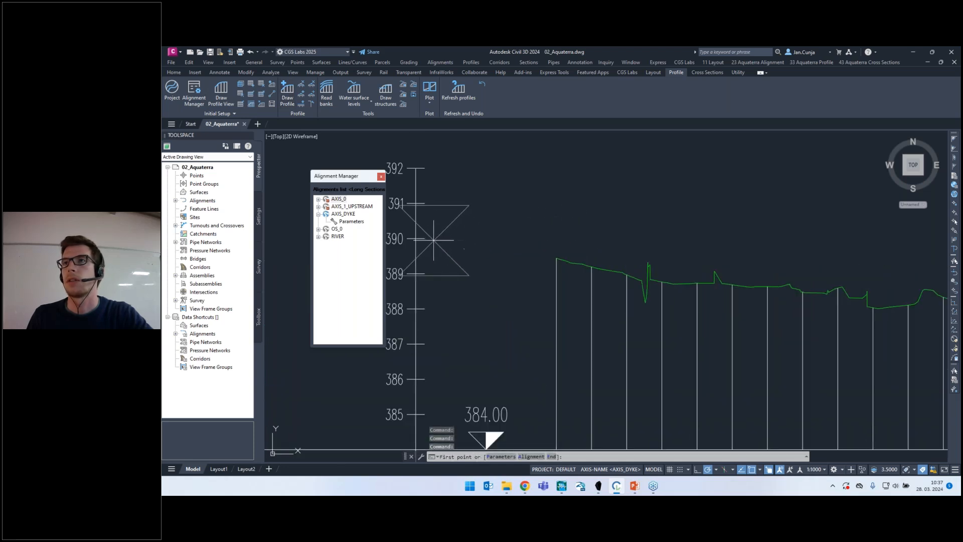
click(556, 257)
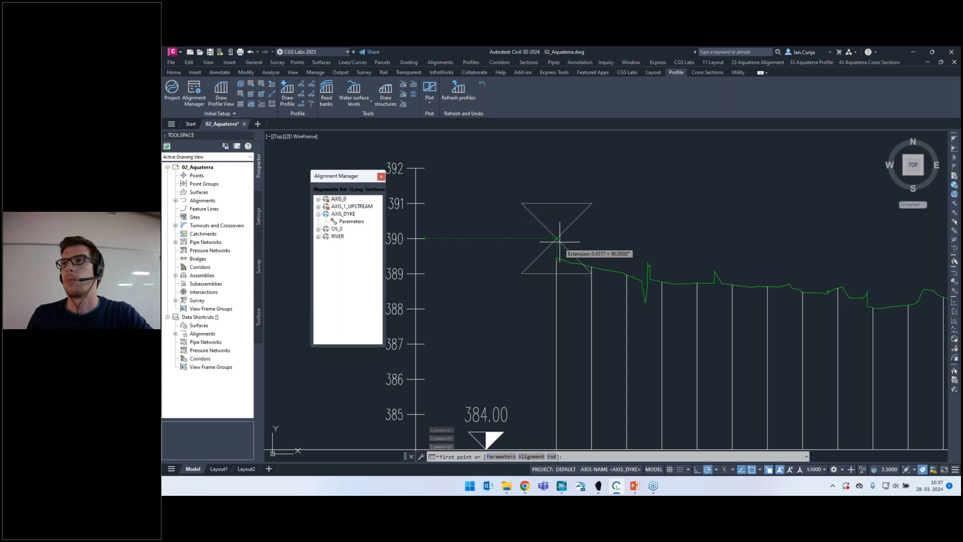
scroll(566, 222, down, 5)
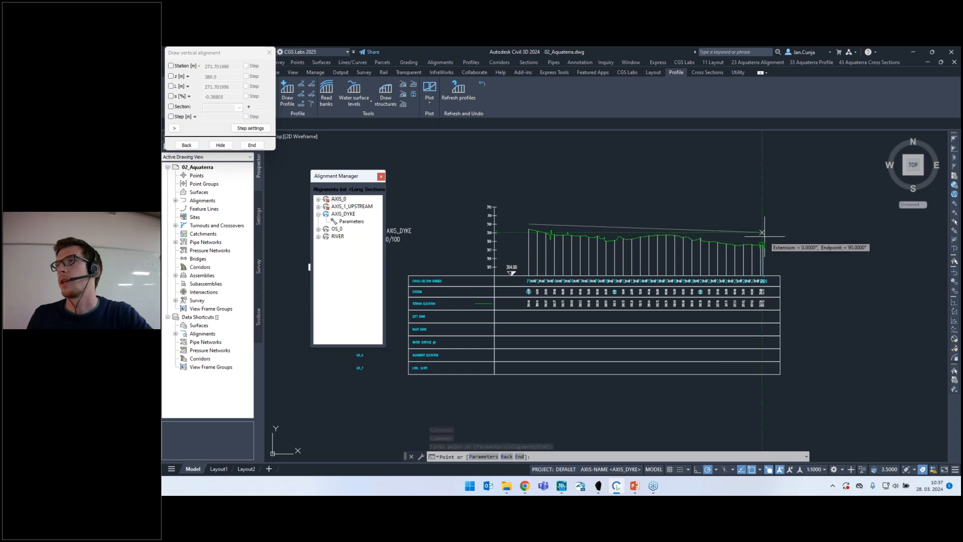
click(762, 232)
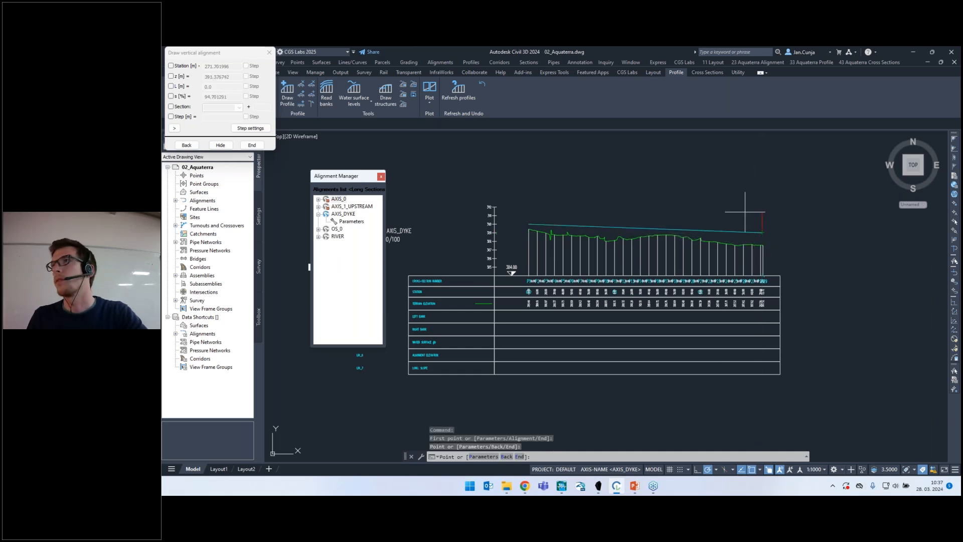
key(Return)
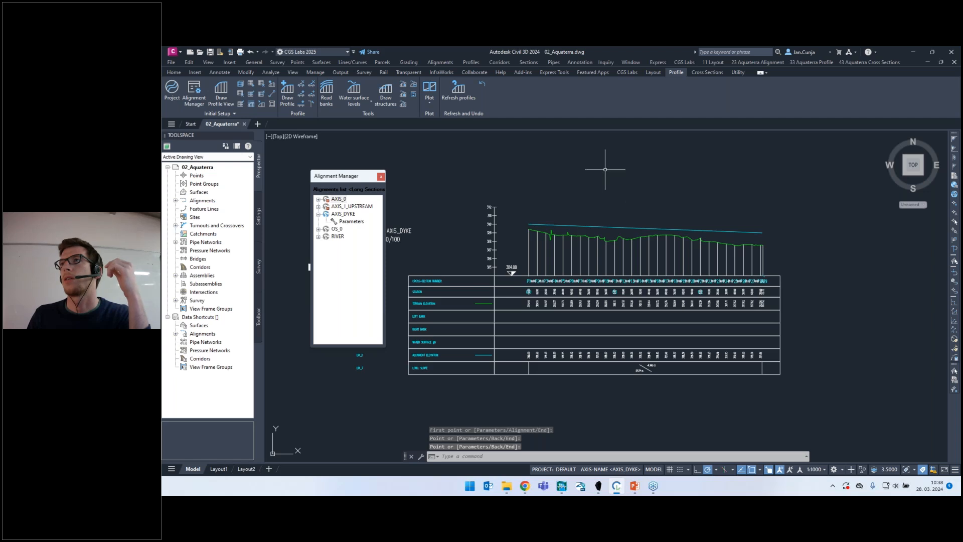
Draw the cross-section views of AXIS_DYKE and place them directly below its longitudinal profile view.
scroll(605, 169, down, 3)
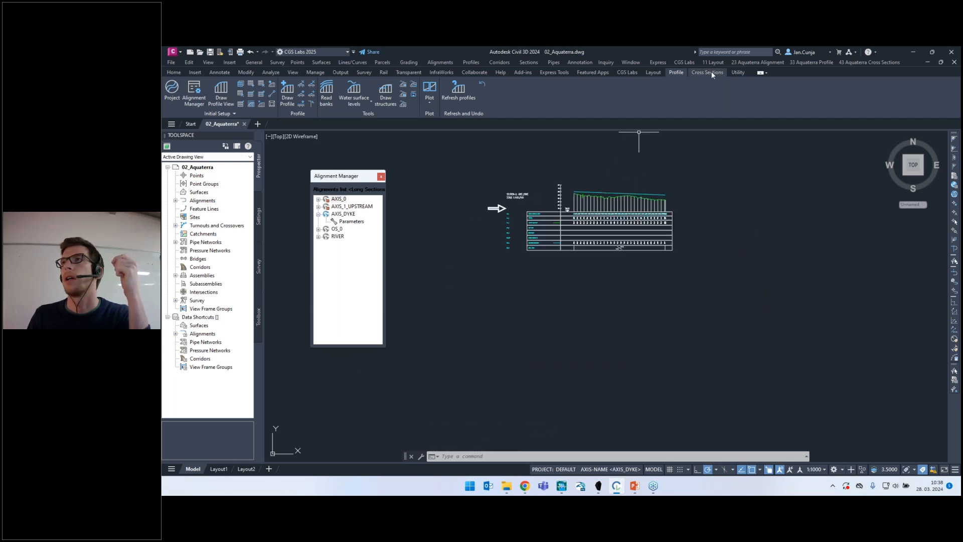
scroll(538, 199, down, 6)
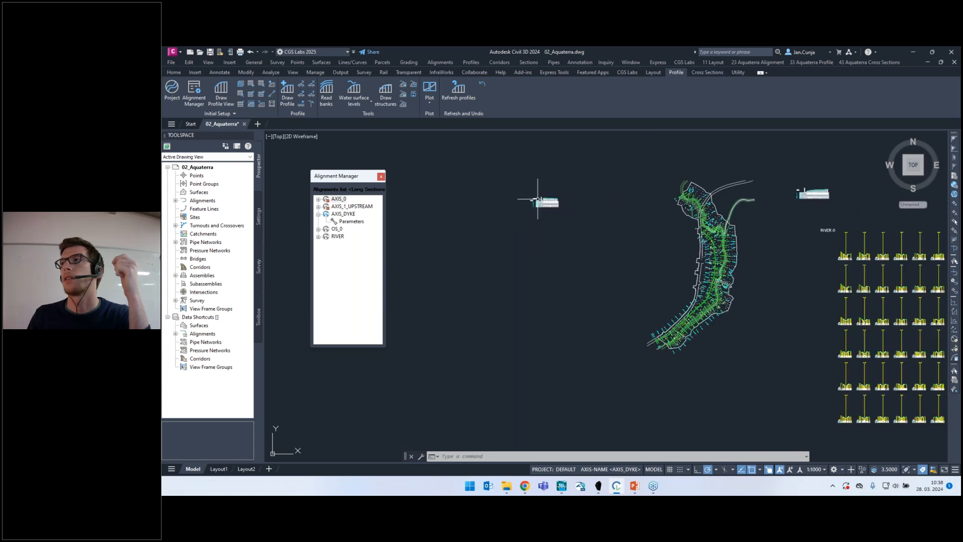
scroll(702, 288, up, 3)
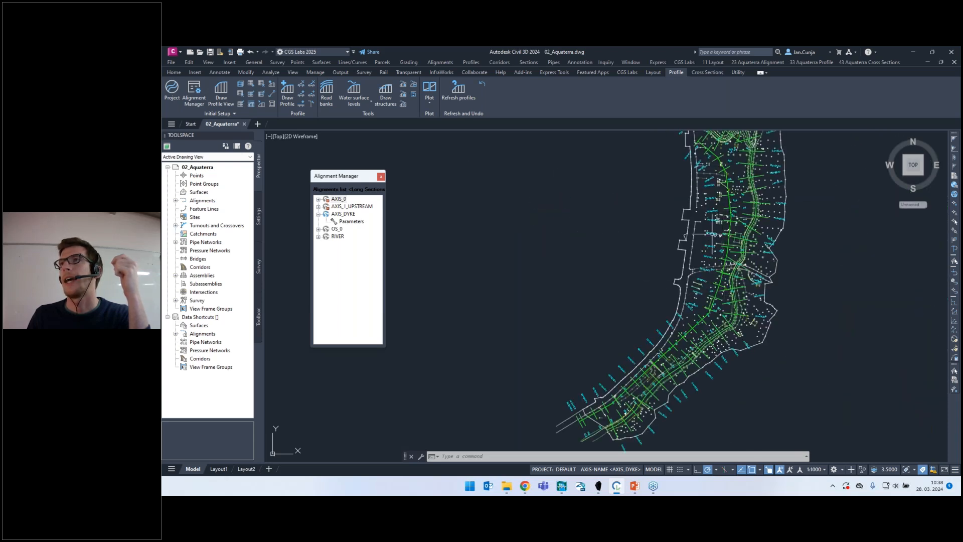
scroll(516, 146, down, 5)
scroll(555, 161, up, 6)
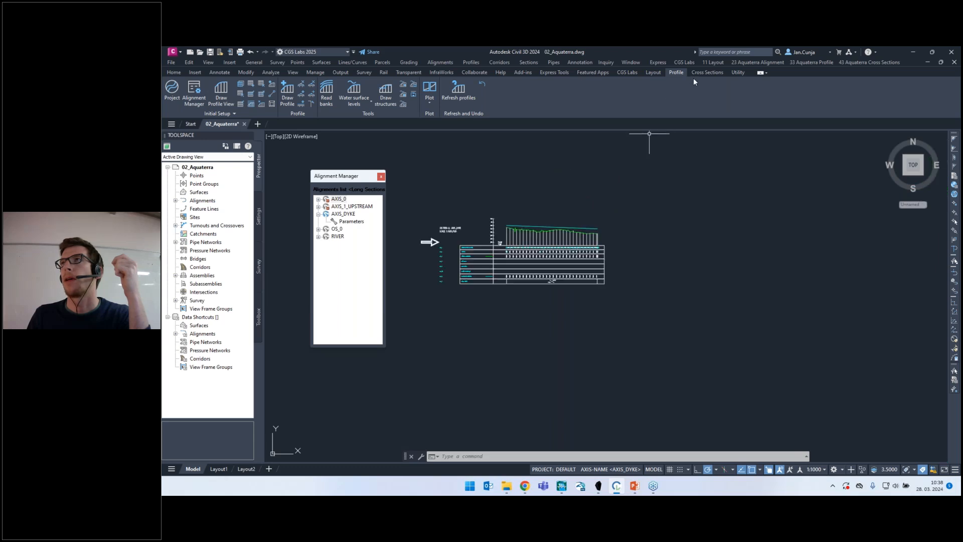
click(706, 72)
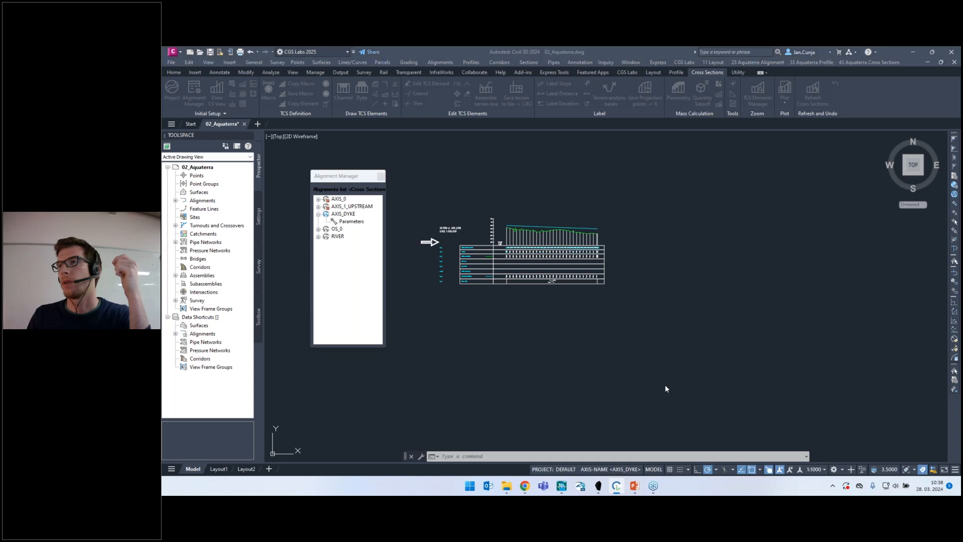
click(611, 394)
click(473, 249)
scroll(485, 198, down, 2)
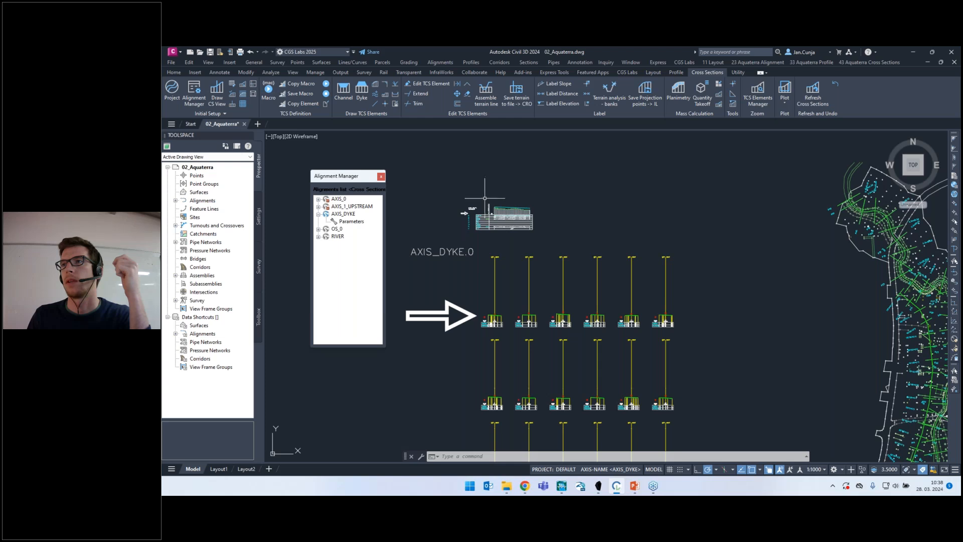
Run the TCS_DYKE macro between cross-sections P1 and P29, with the option to erase all TCS elements.
scroll(501, 314, up, 6)
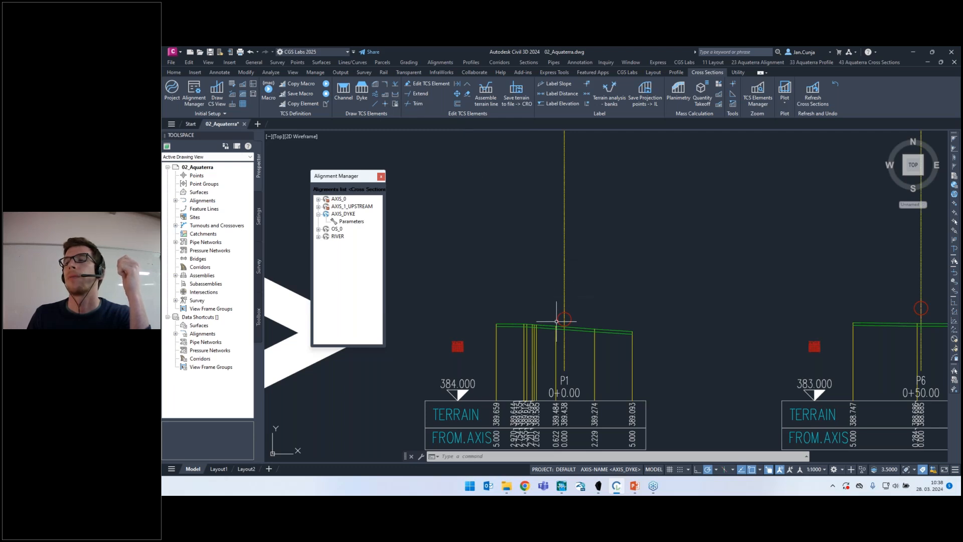
scroll(563, 326, up, 4)
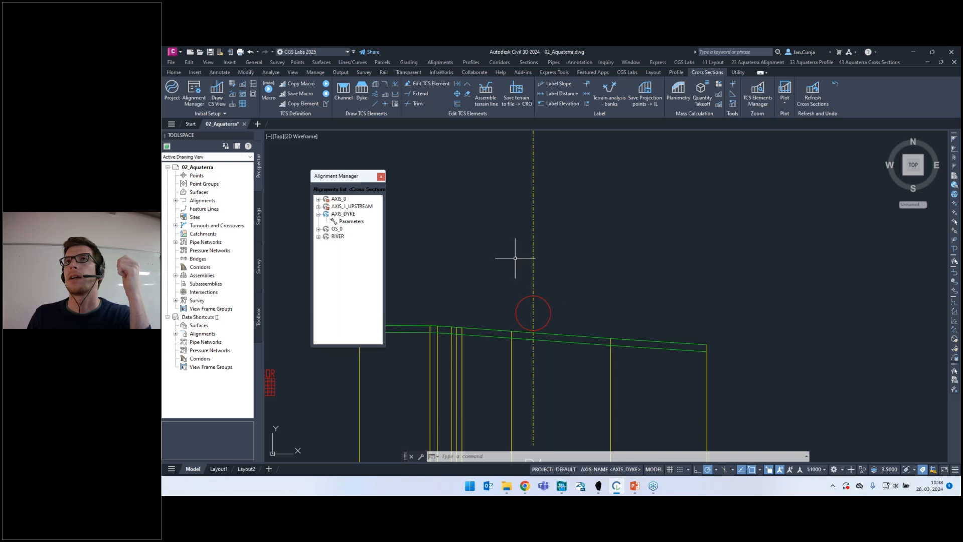
click(266, 93)
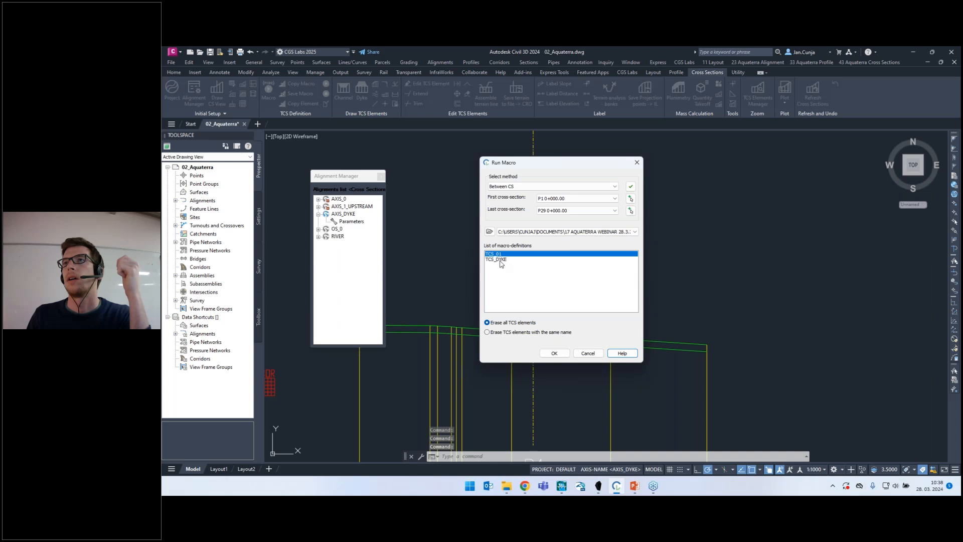
click(499, 259)
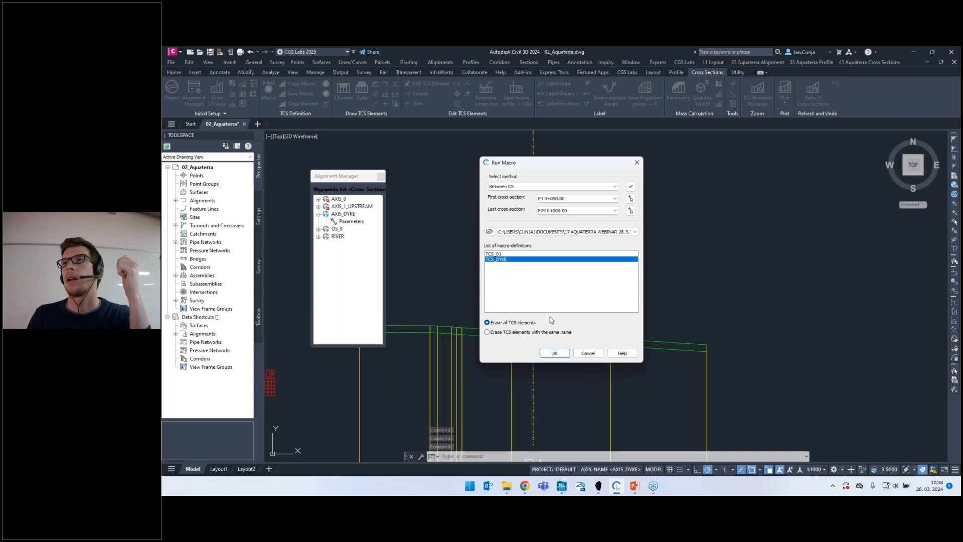
click(555, 353)
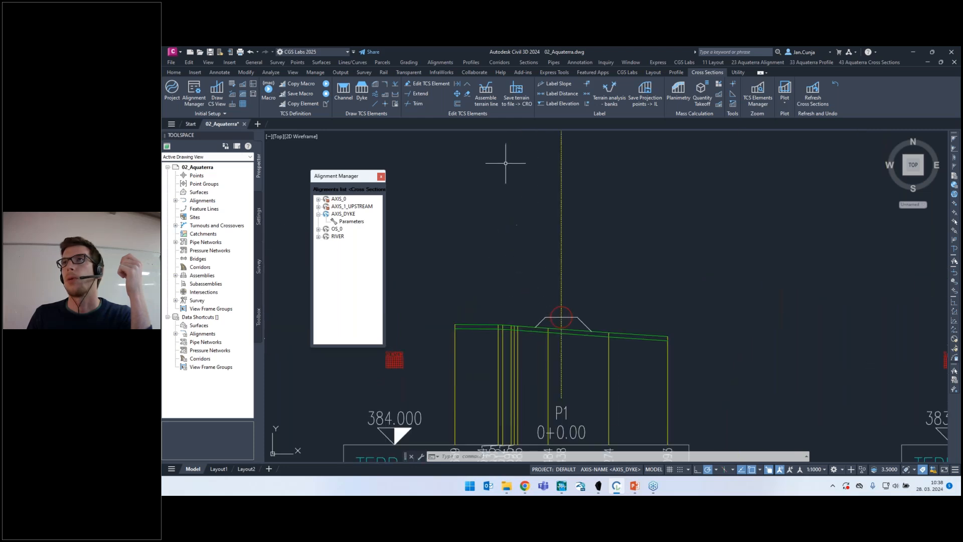
Start assembling the terrain line in the AXIS_DYKE cross-sections.
click(489, 94)
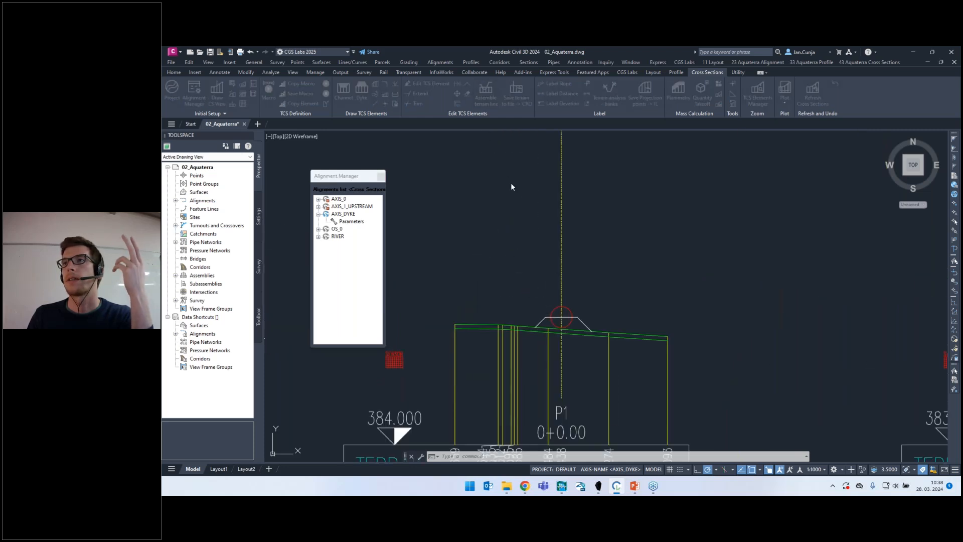
Assemble the dyke's embankment and crest TCS elements into a new current terrain named TERRAIN_DYKE.
click(606, 218)
click(510, 297)
click(622, 350)
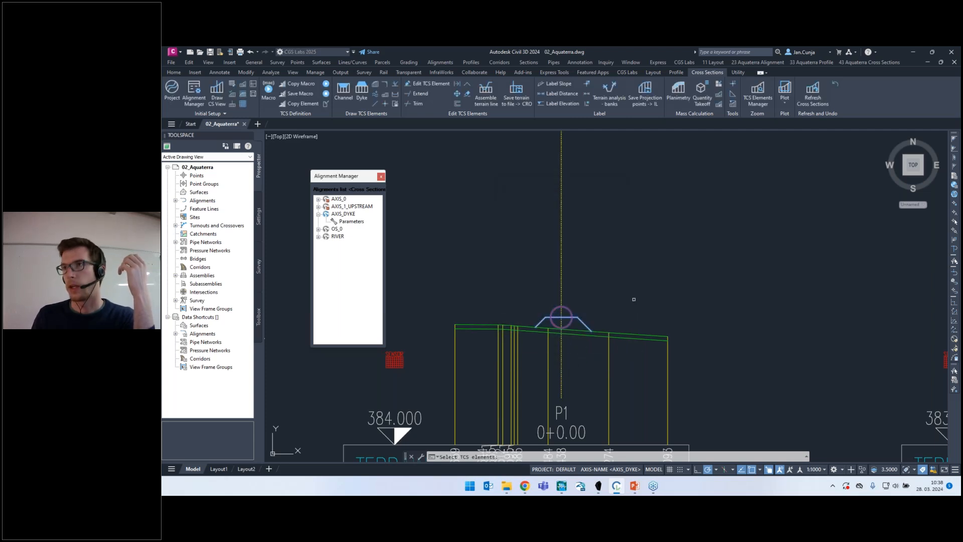
key(Return)
click(512, 298)
key(shift+Tab)
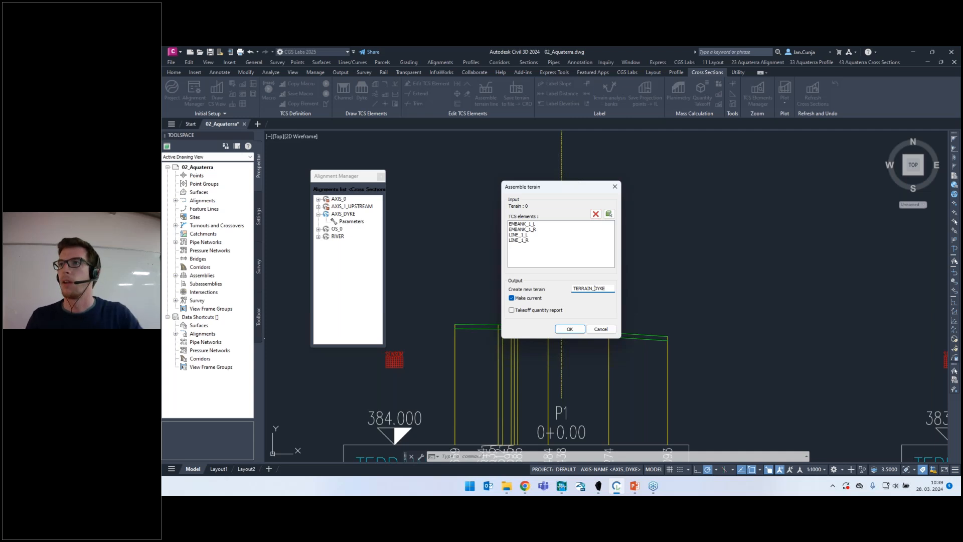
click(570, 329)
Examine the assembled terrain polyline around the dyke in cross-section P1, including its extents and overlapping objects.
click(592, 325)
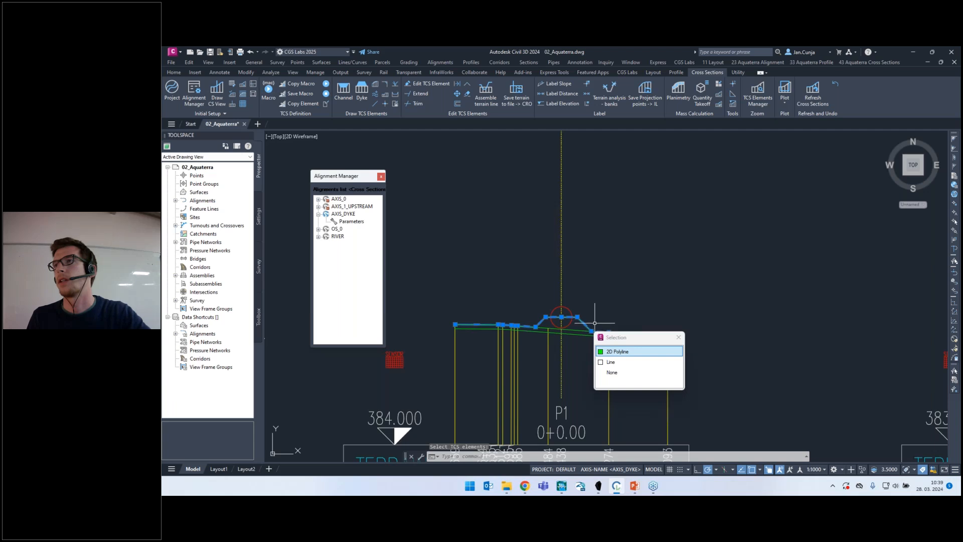
click(677, 337)
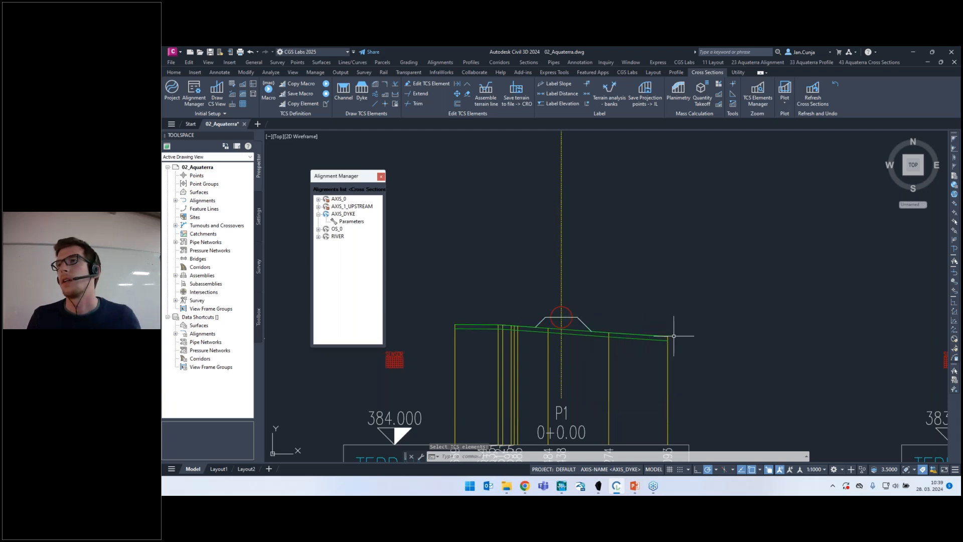
click(580, 318)
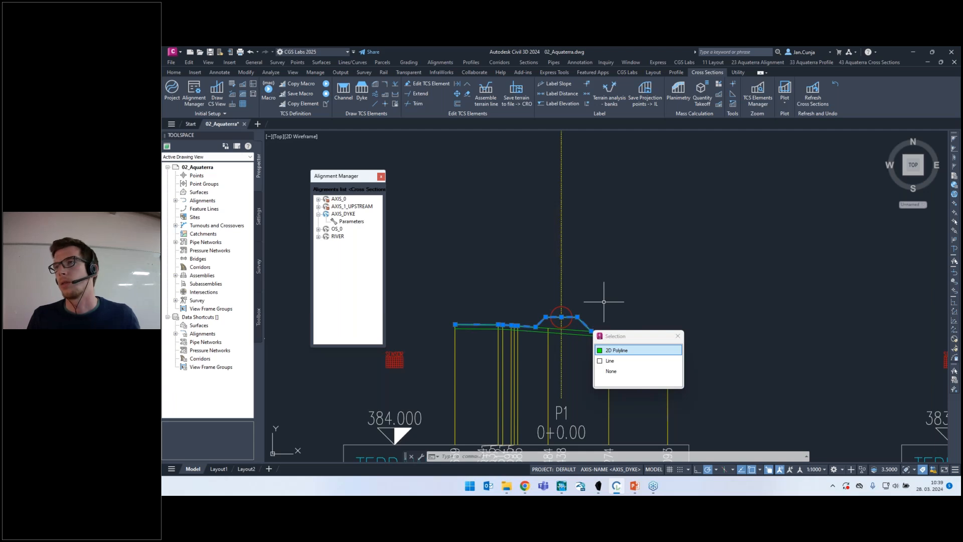
click(678, 336)
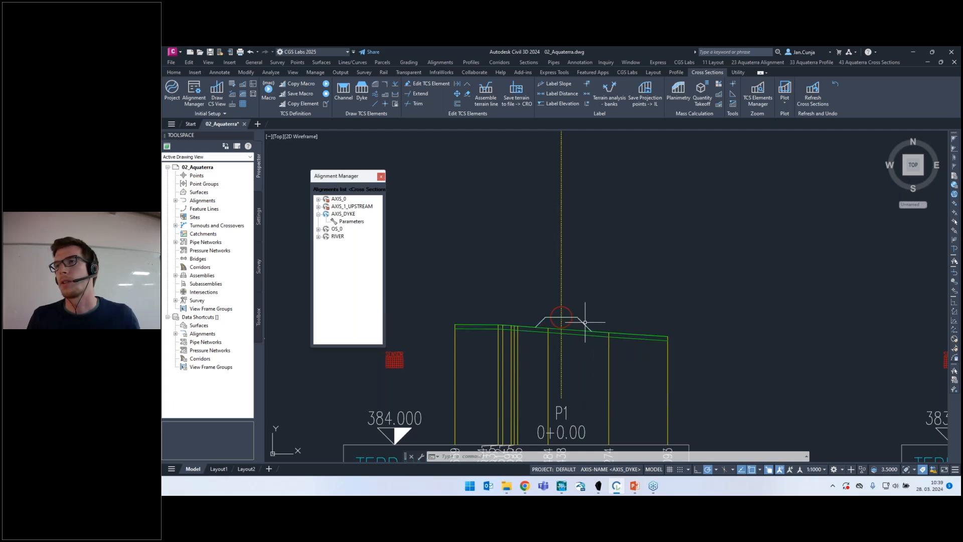
mouse_move(584, 323)
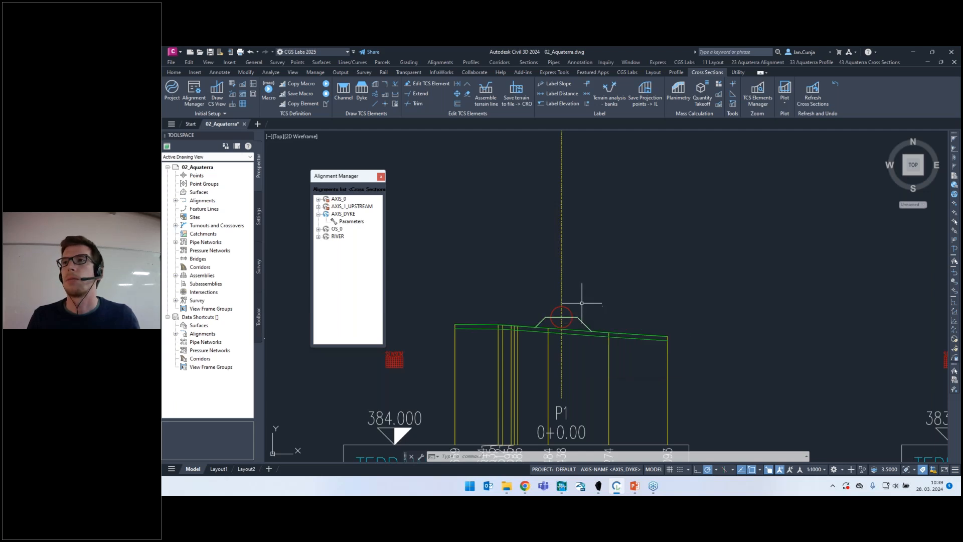
scroll(584, 323, up, 2)
scroll(482, 301, up, 3)
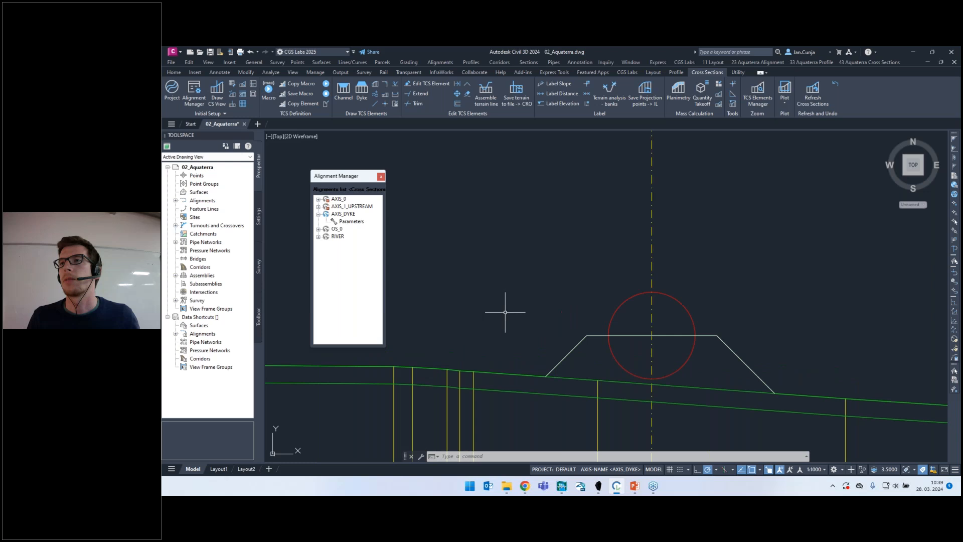
scroll(551, 335, down, 3)
mouse_move(562, 339)
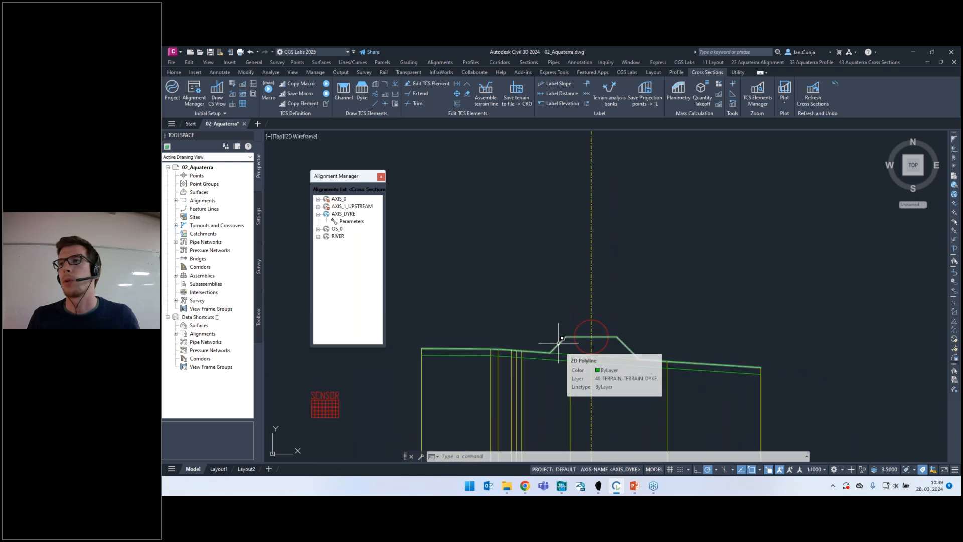
click(559, 343)
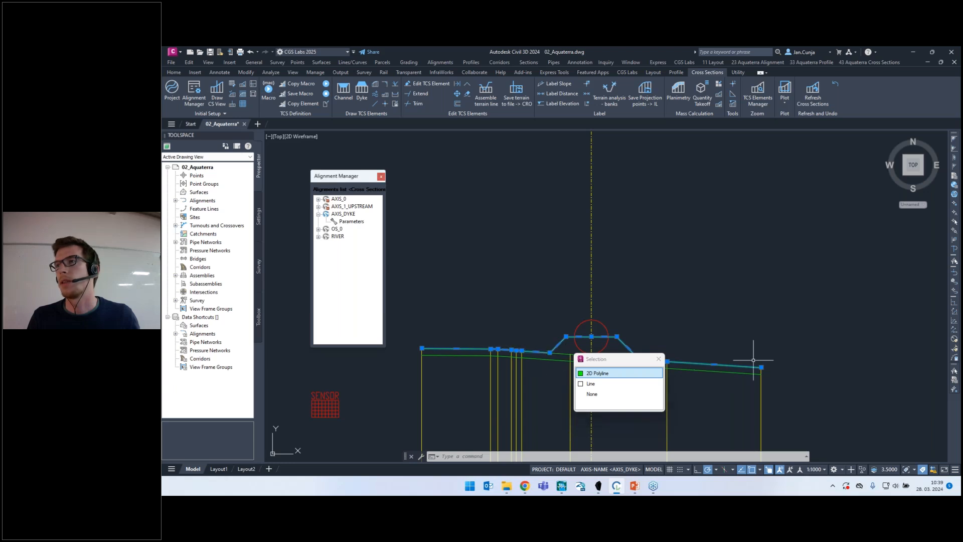
key(Escape)
key(Escape)
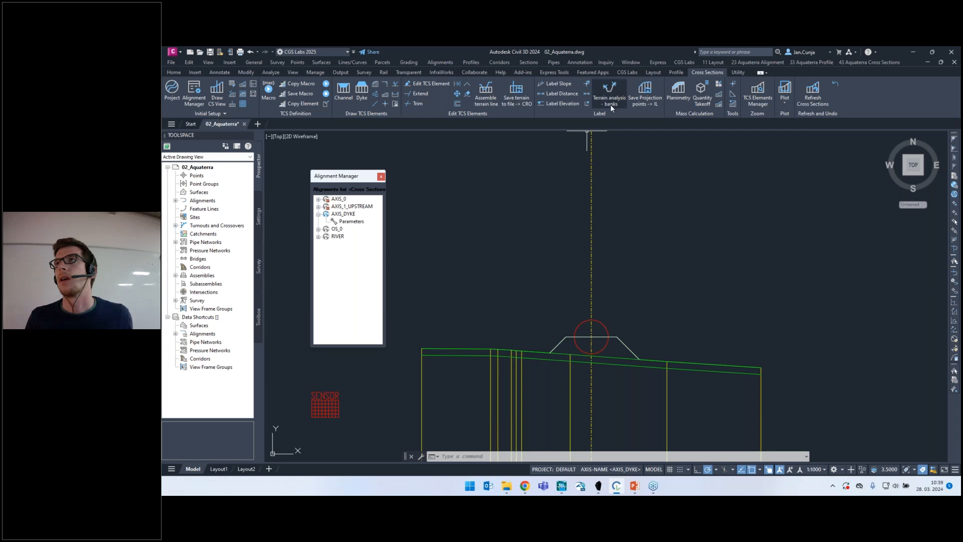
Trim the end of the assembled terrain polyline beyond the dyke's right embankment line for cross-sections P1 to P29.
click(417, 104)
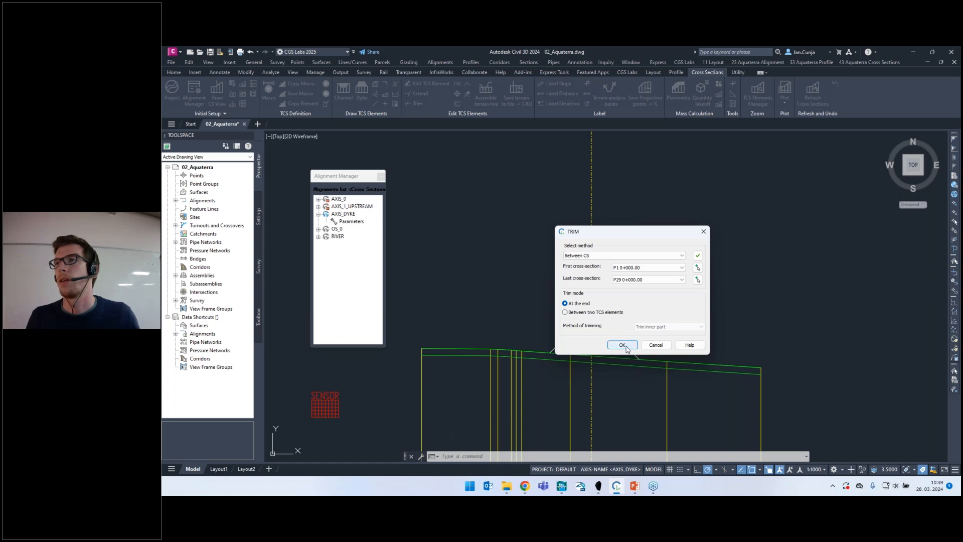
click(622, 345)
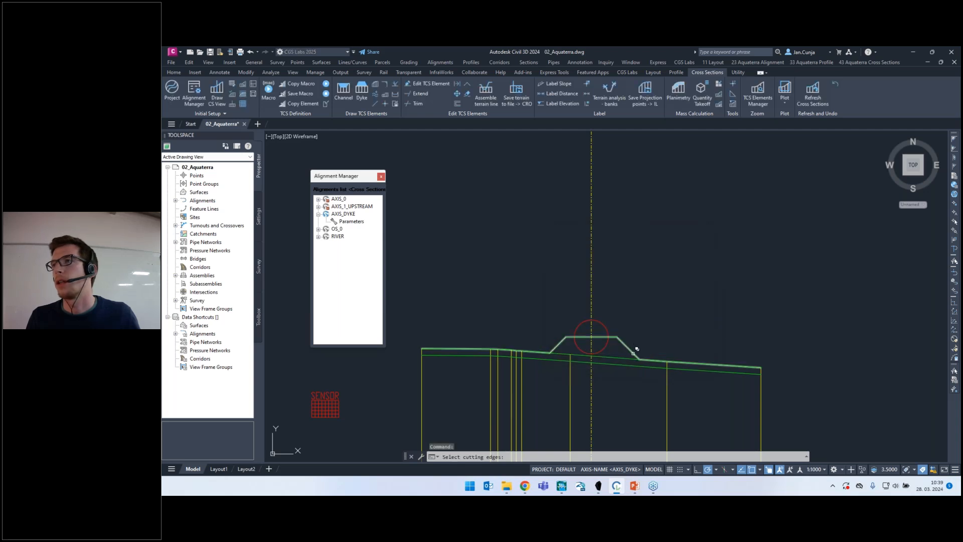
click(640, 350)
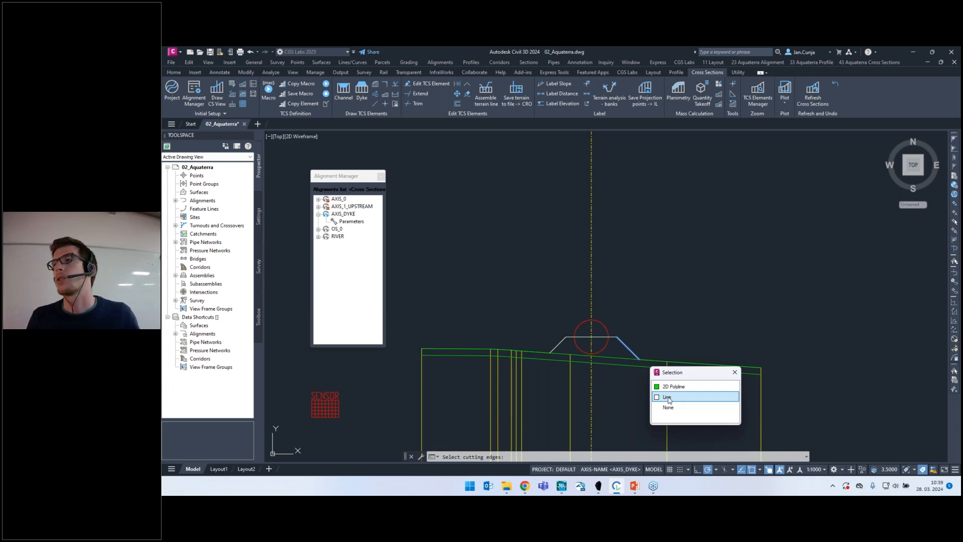
click(669, 399)
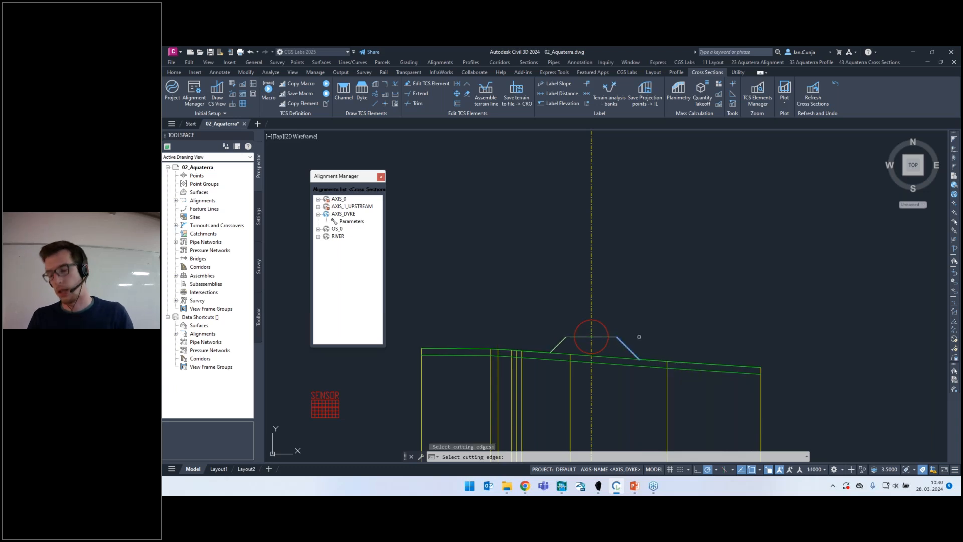
key(Return)
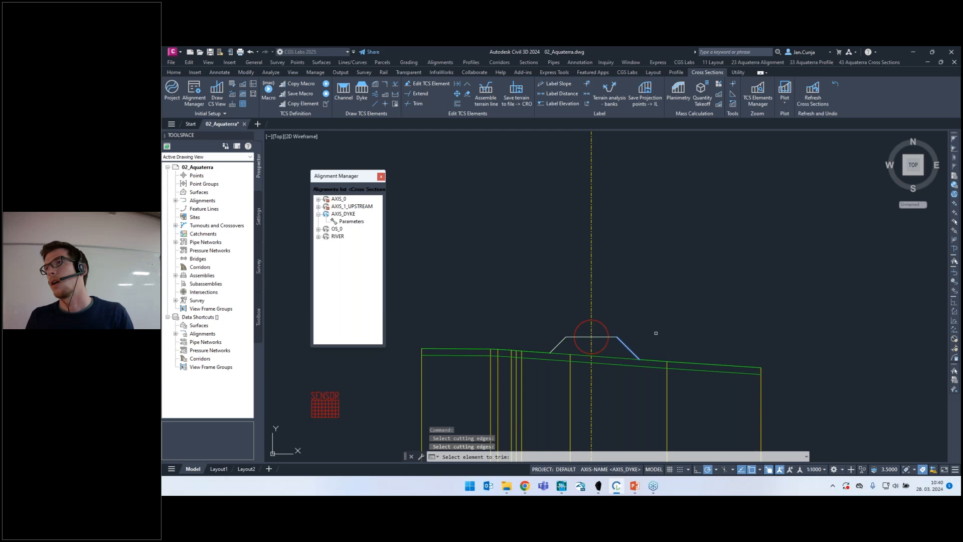
click(756, 363)
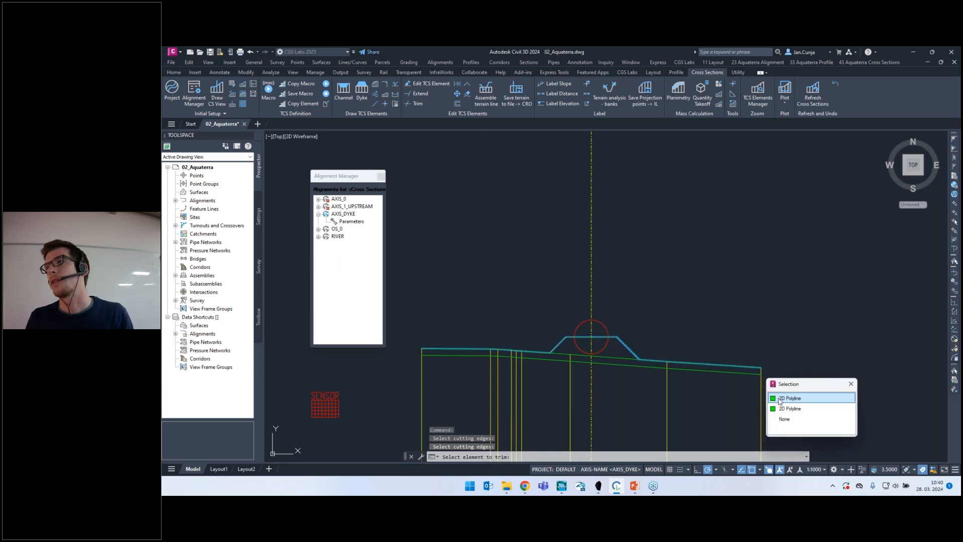
click(779, 398)
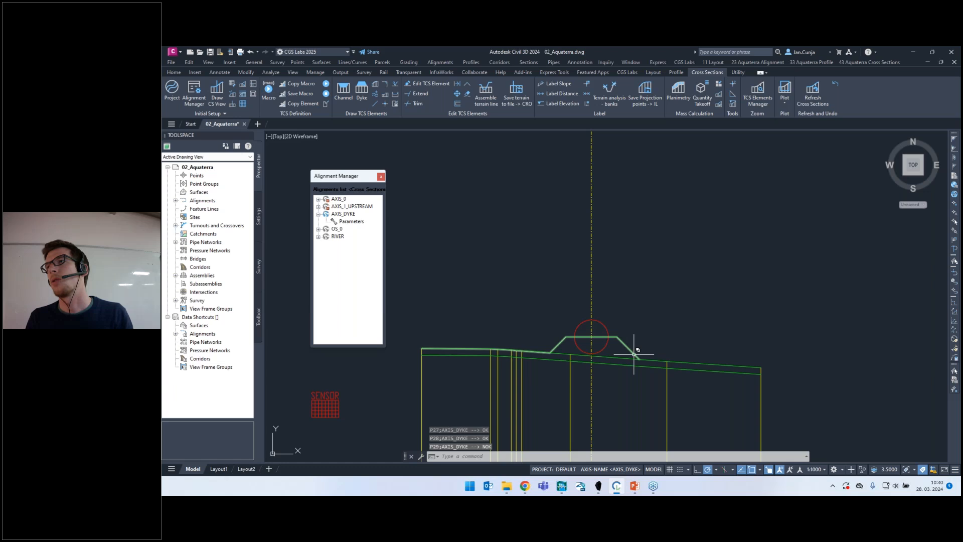
Trim the end of the terrain polyline beyond the dyke's left embankment line for cross-sections P1 to P29.
scroll(581, 304, down, 4)
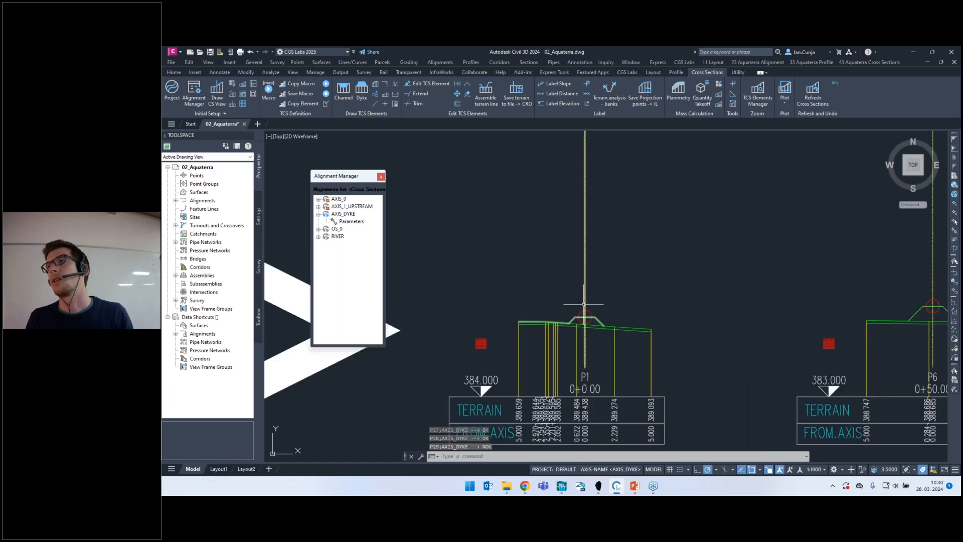
scroll(608, 304, up, 5)
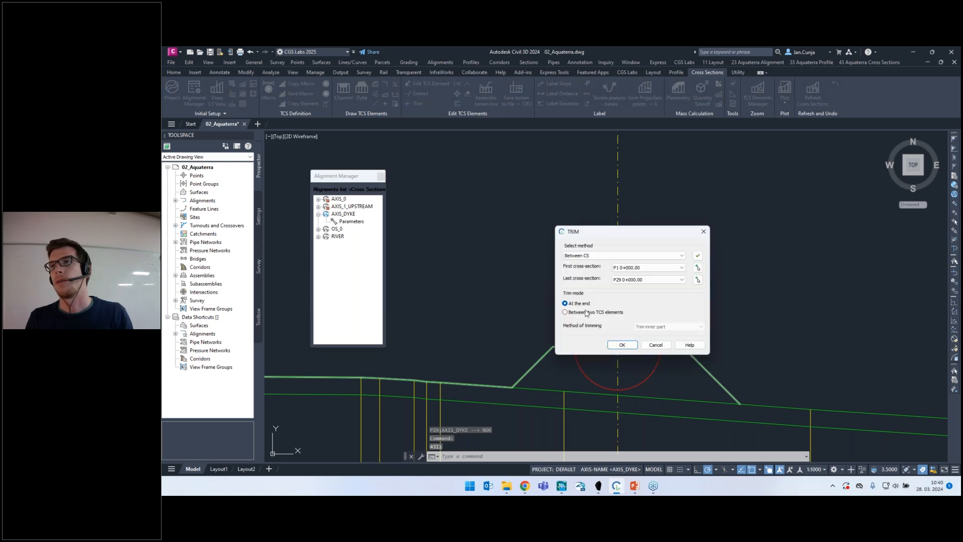
click(622, 345)
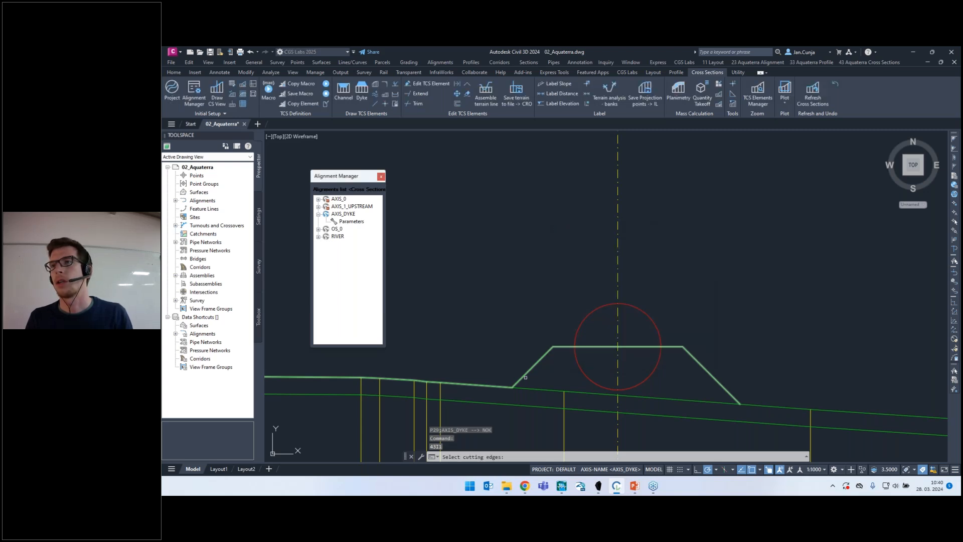
click(522, 377)
click(550, 423)
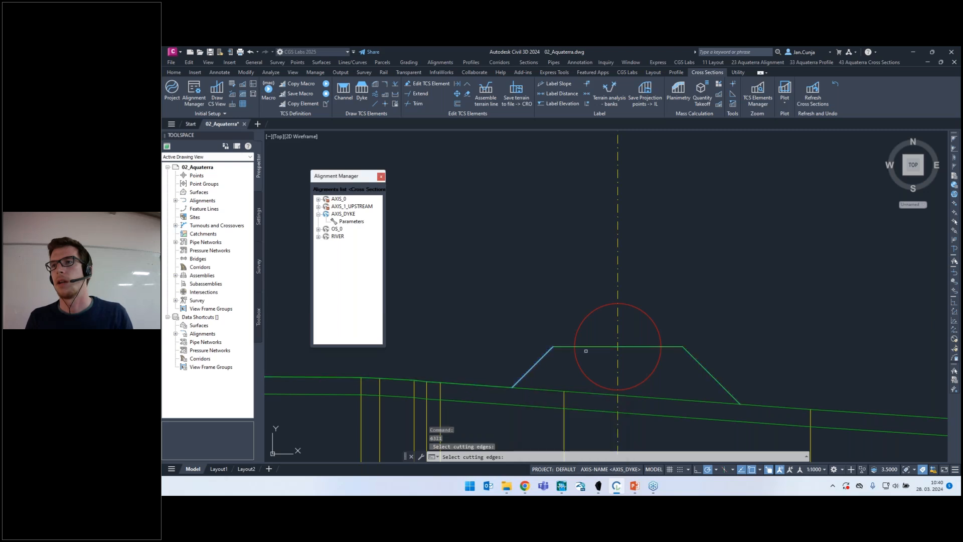
click(450, 350)
click(483, 379)
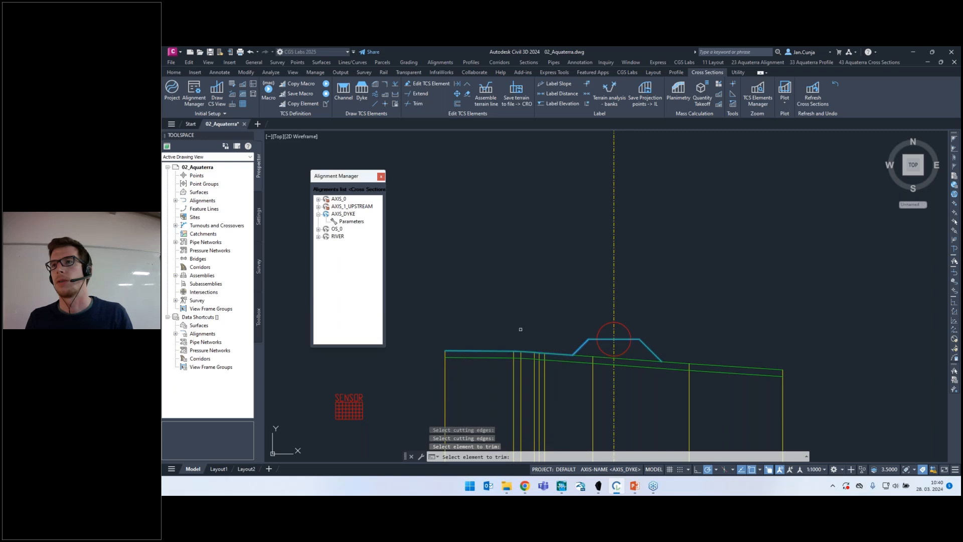
Select all polylines similar to the trimmed dyke line, inspect them across the cross-sections, and clear the selection.
click(580, 347)
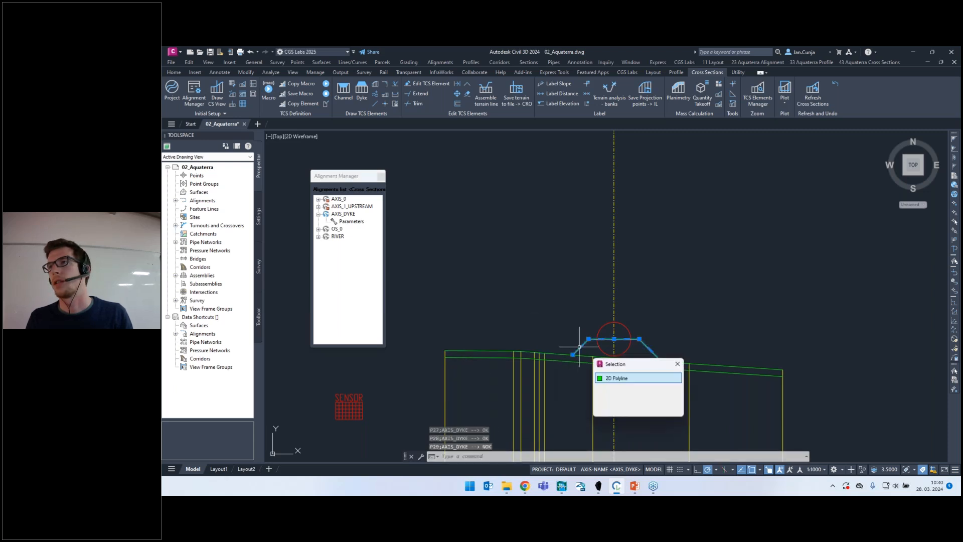
text(SImil)
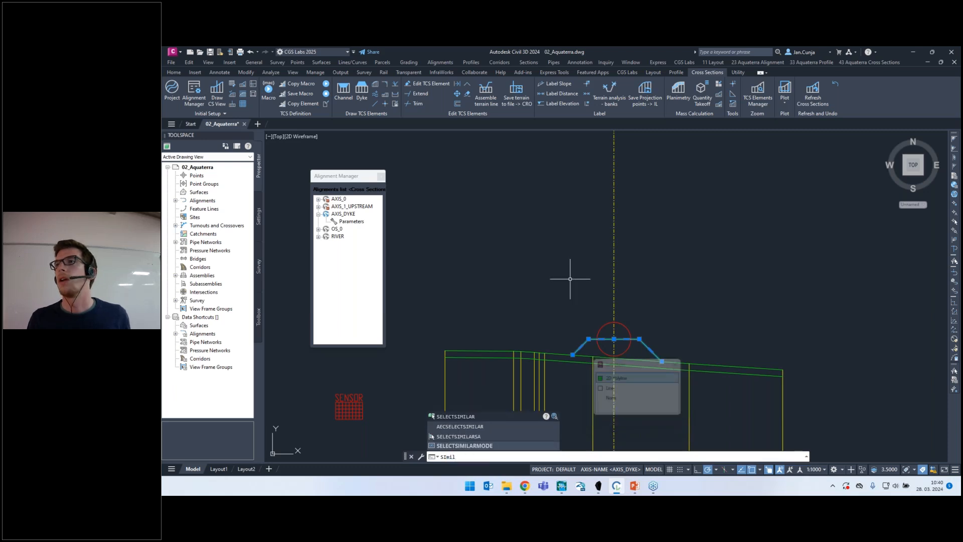
click(454, 416)
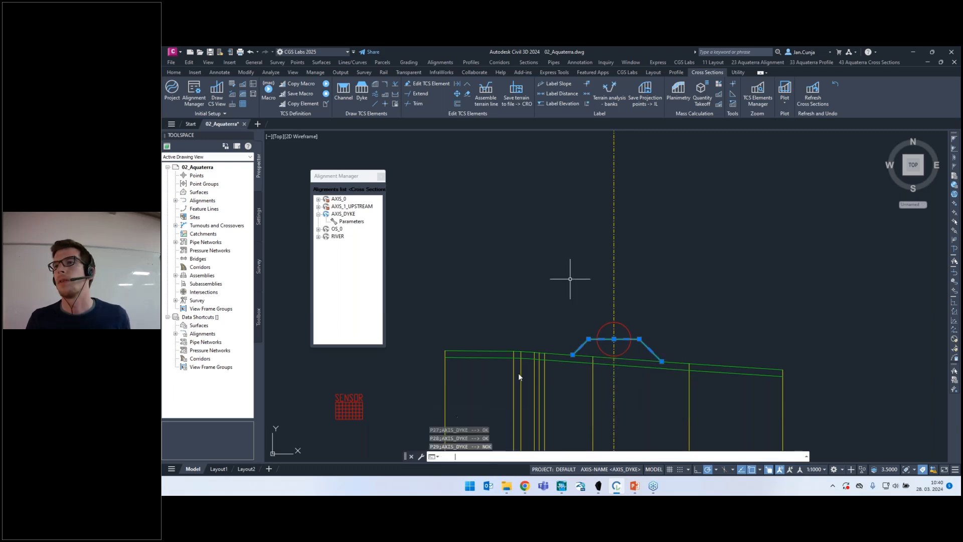
scroll(527, 277, down, 3)
scroll(652, 301, down, 3)
scroll(674, 341, up, 10)
scroll(682, 358, down, 4)
scroll(682, 358, down, 7)
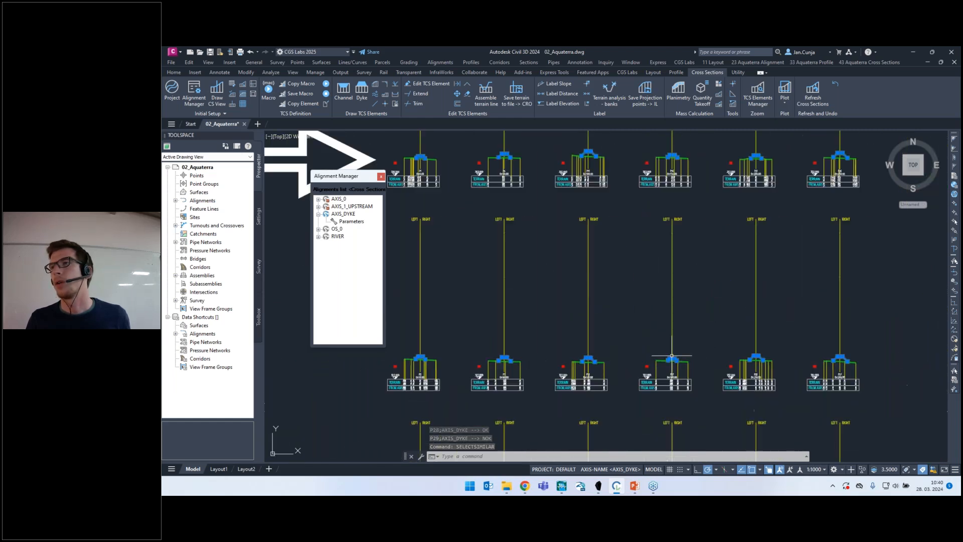
scroll(624, 354, up, 5)
scroll(623, 354, up, 3)
scroll(667, 365, down, 5)
scroll(645, 276, up, 6)
key(Escape)
scroll(552, 267, up, 6)
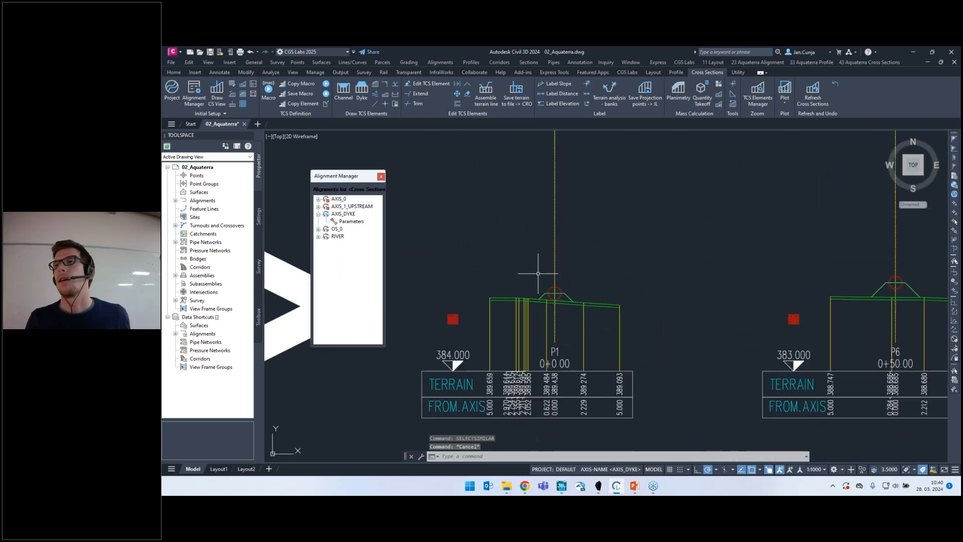
Save the TERRAIN_DYKE terrain line to DYKE.CRO under the section name TERRAIN_DYKE, replacing the existing file.
click(513, 103)
click(483, 224)
click(522, 264)
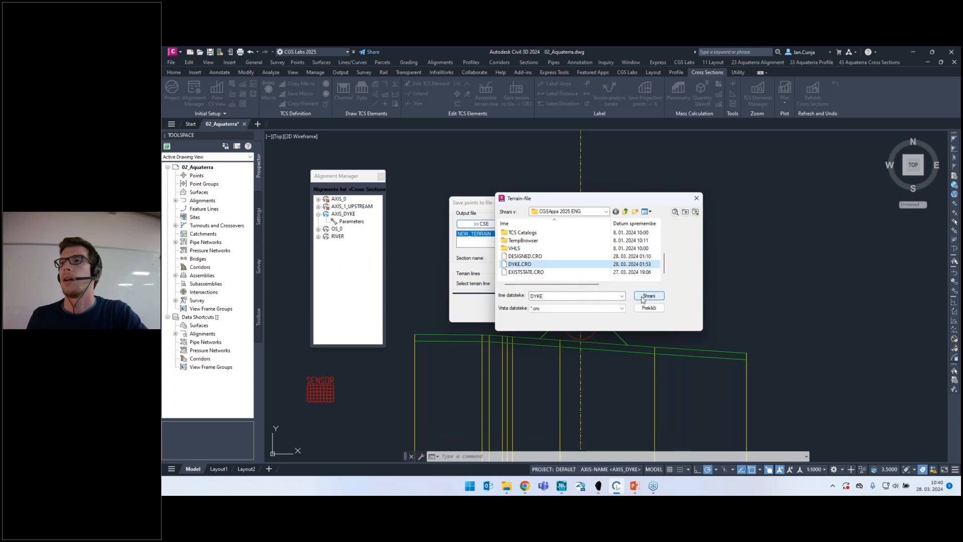
click(647, 296)
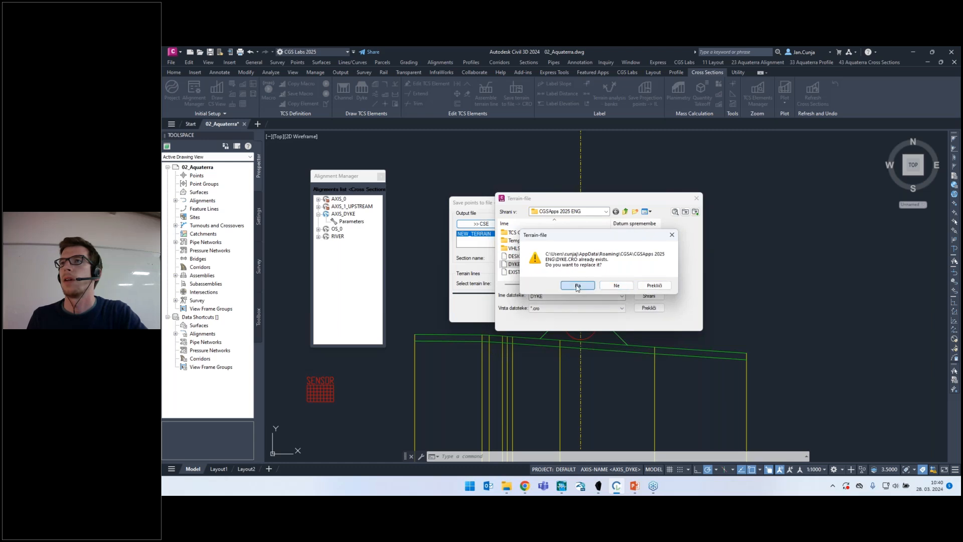
click(577, 288)
click(528, 284)
click(531, 297)
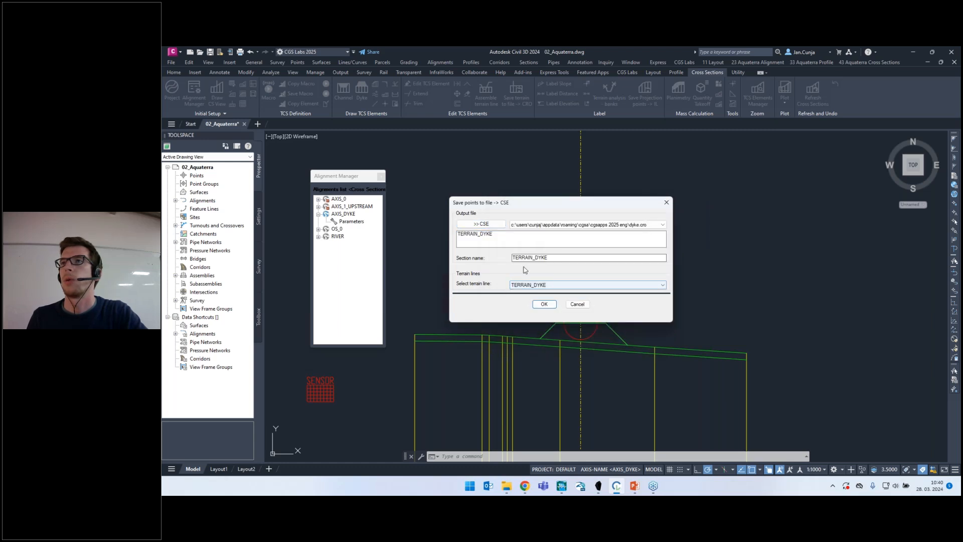
click(542, 307)
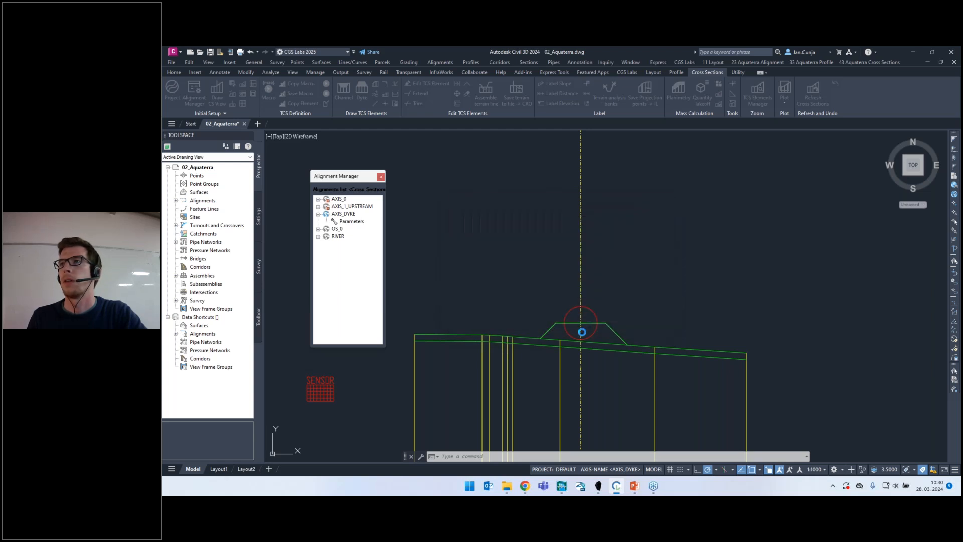
click(529, 279)
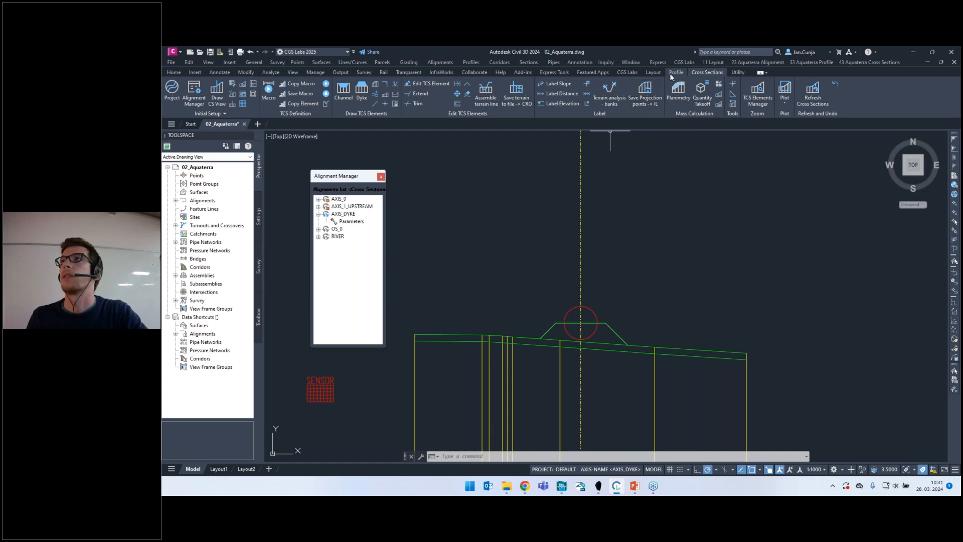
click(758, 62)
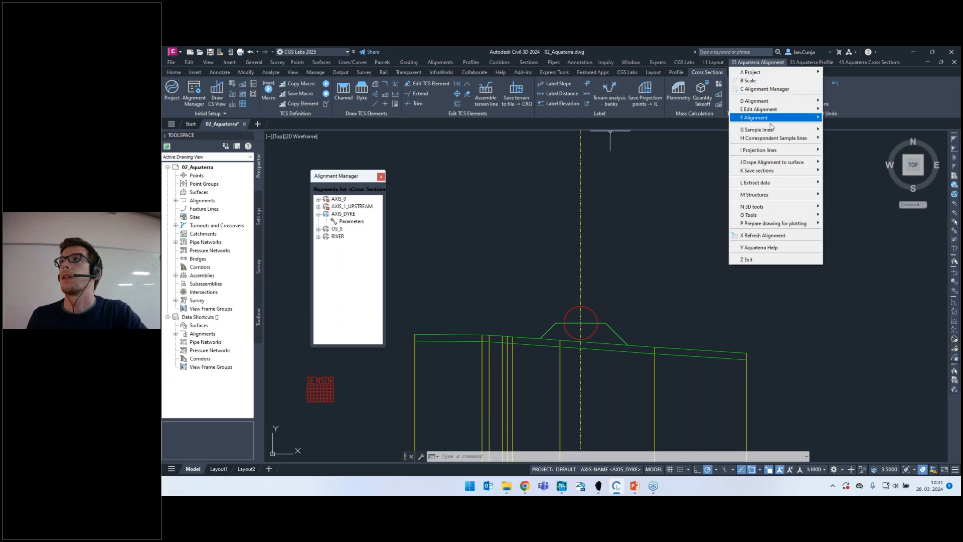
mouse_move(774, 173)
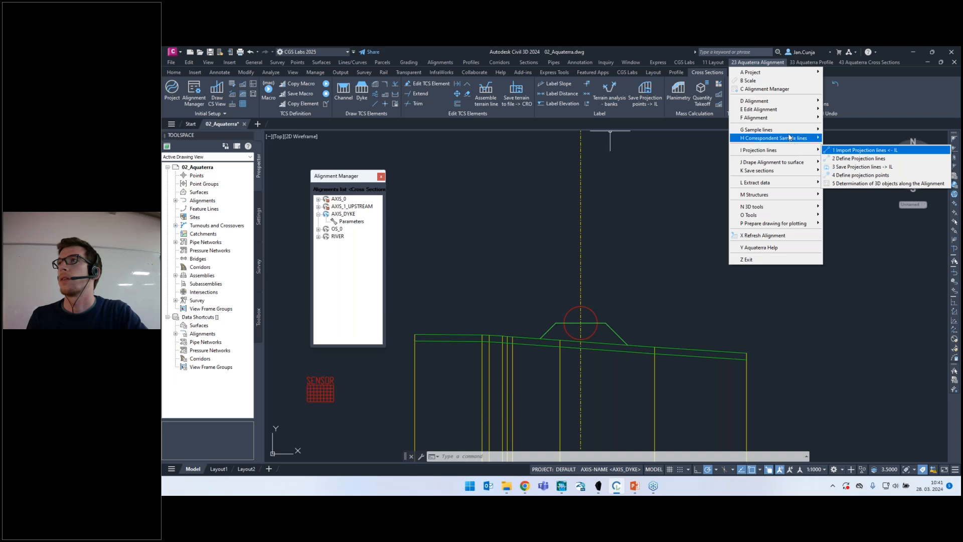
mouse_move(808, 131)
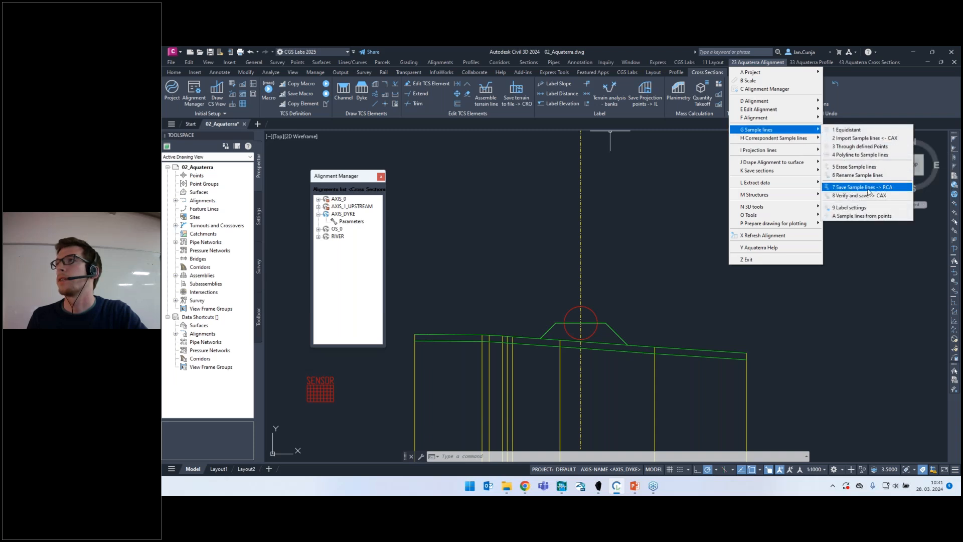
click(869, 191)
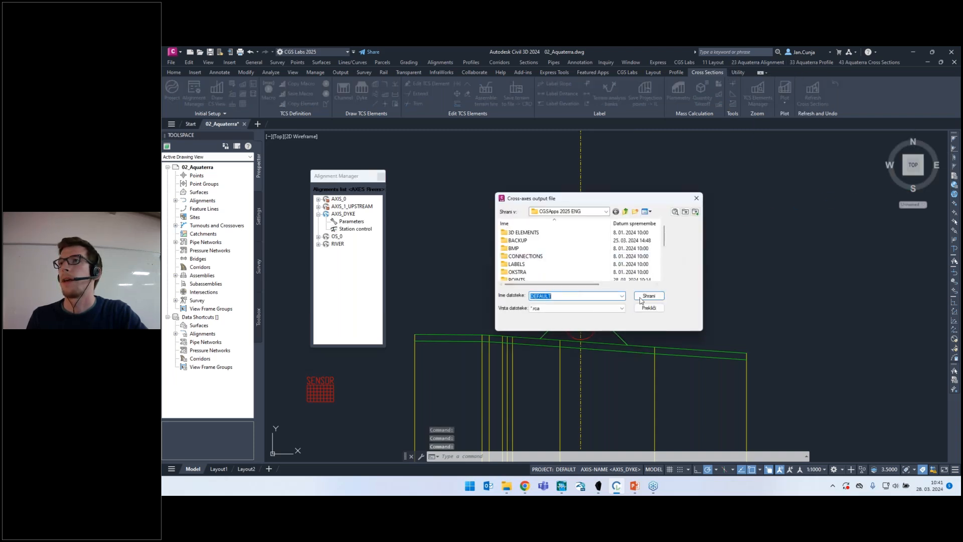
scroll(531, 261, down, 3)
click(519, 265)
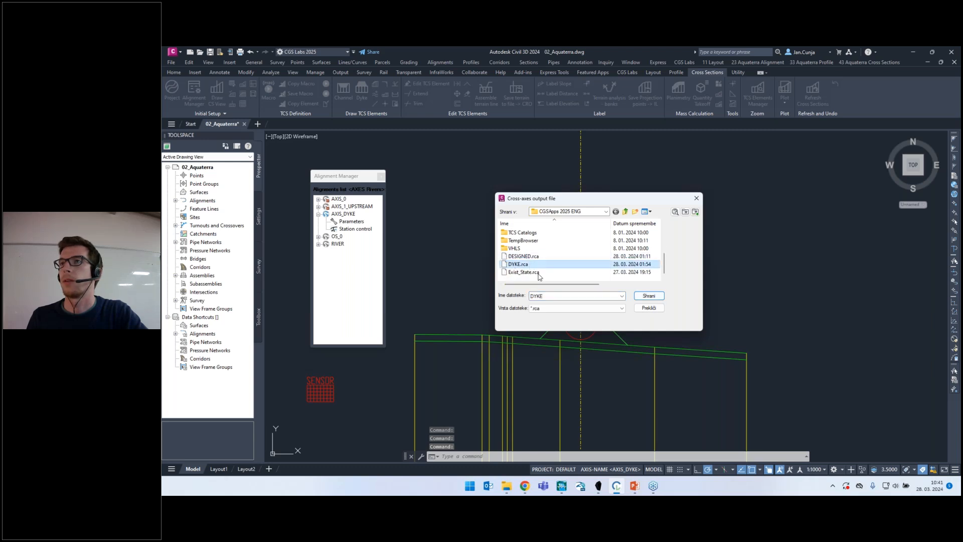
click(649, 296)
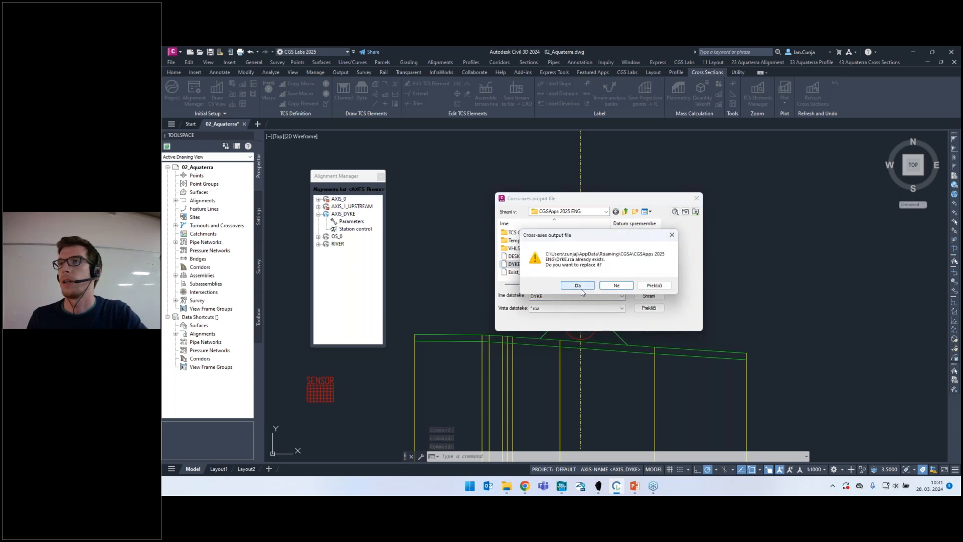
click(616, 284)
scroll(571, 284, down, 6)
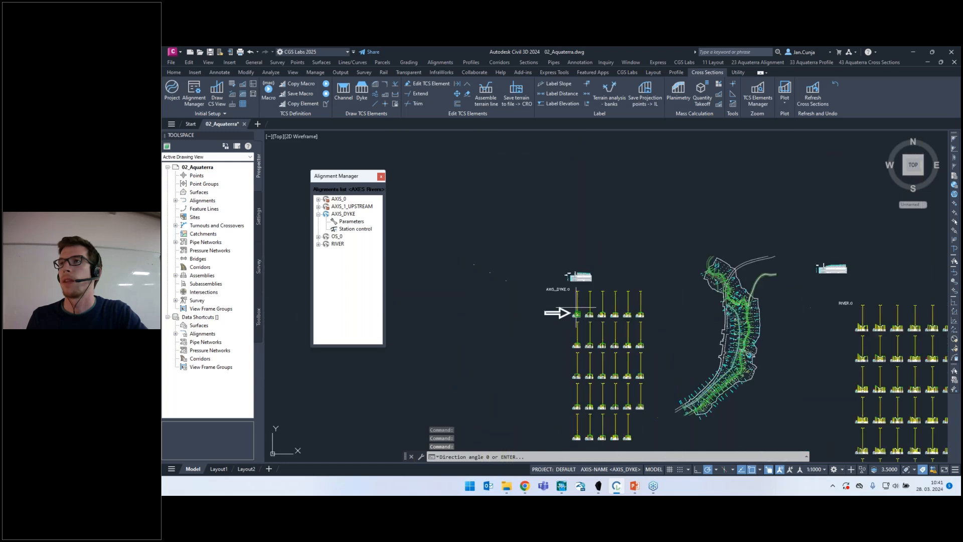
scroll(731, 323, up, 8)
scroll(665, 296, down, 6)
scroll(644, 316, up, 6)
scroll(644, 316, up, 4)
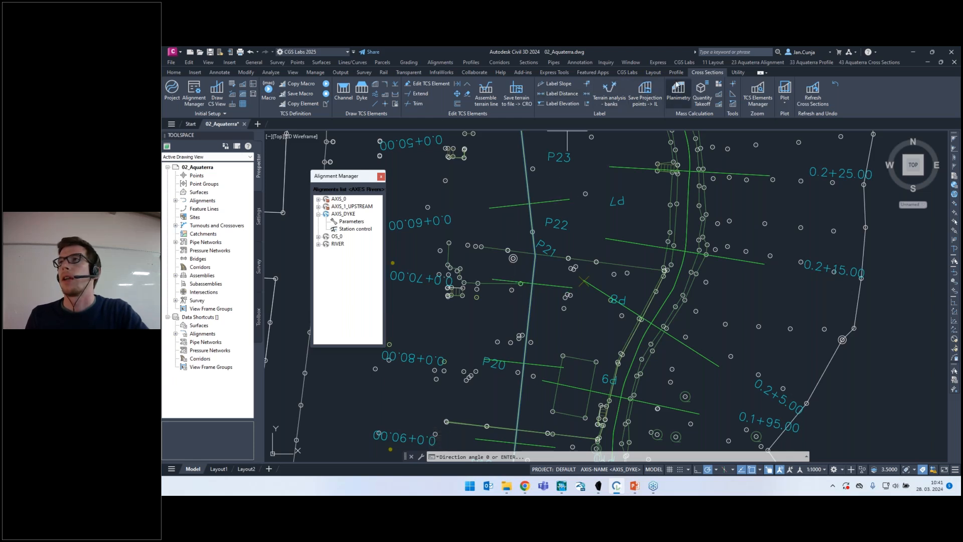
scroll(648, 183, down, 6)
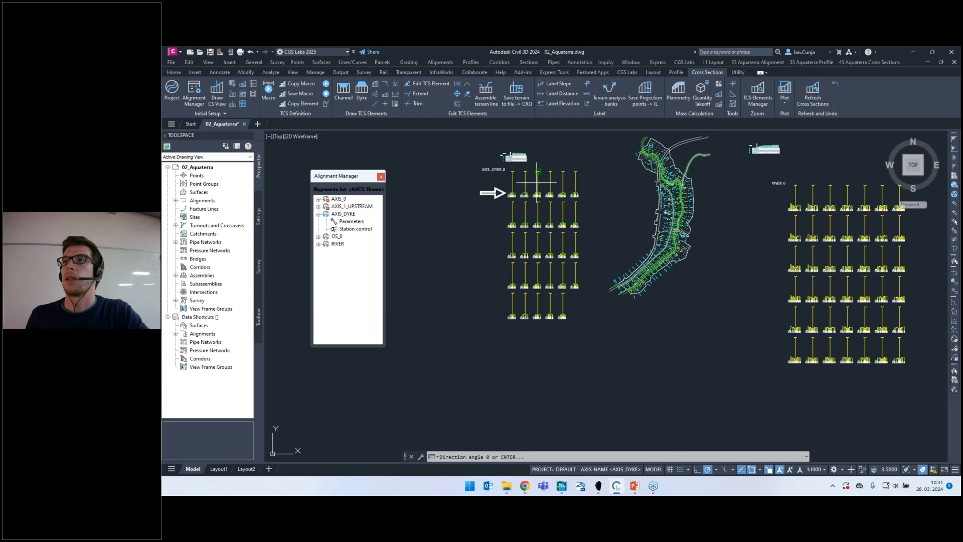
scroll(494, 190, up, 5)
scroll(441, 196, up, 4)
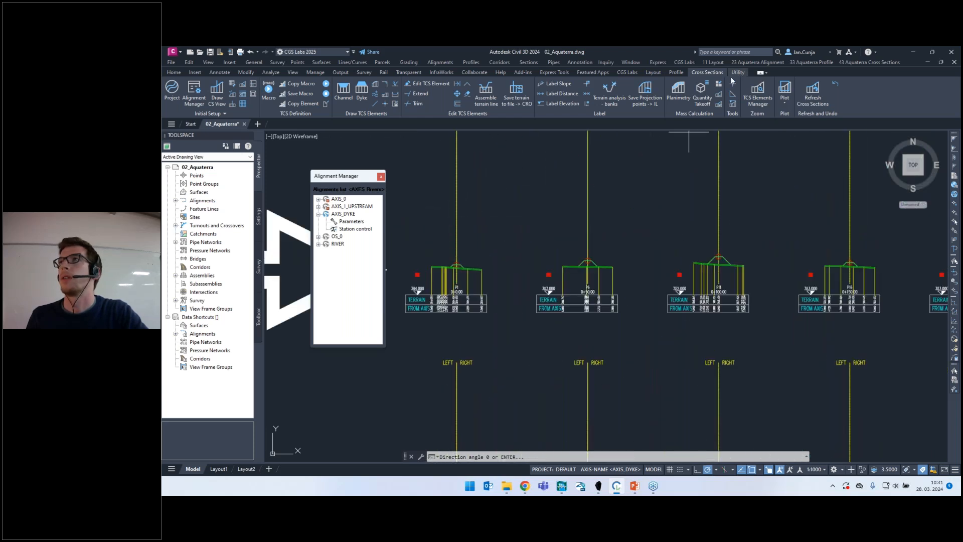
click(736, 75)
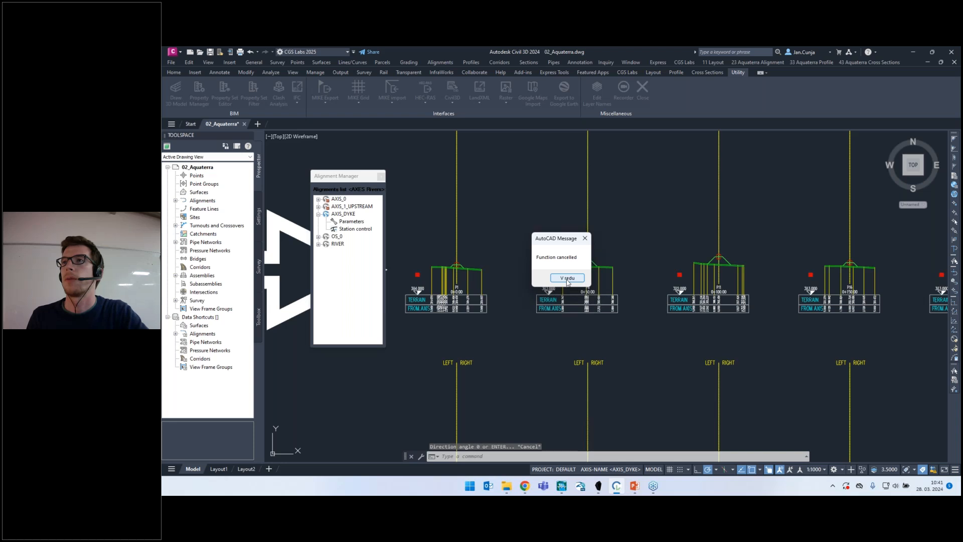
click(568, 278)
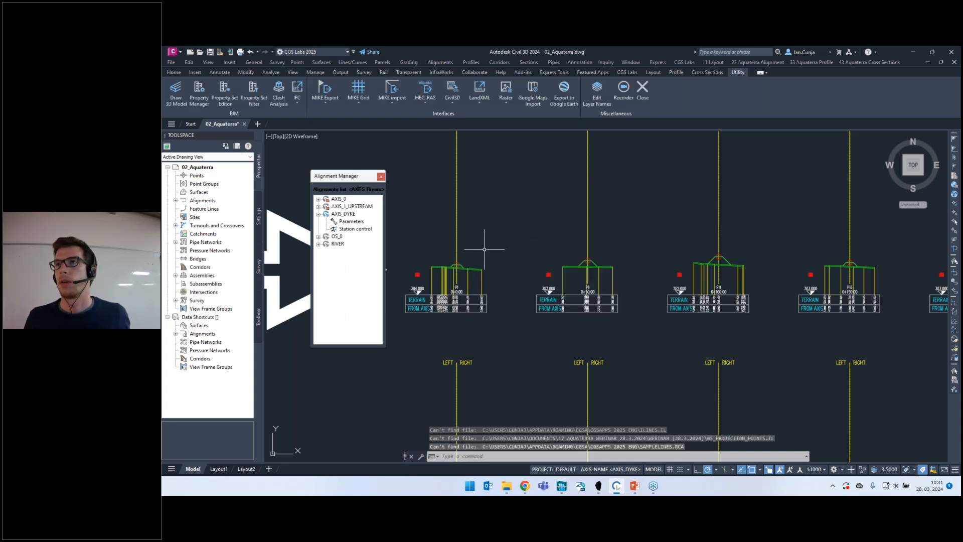
Save the AXIS_DYKE sample lines to DYKE.rca with command 23G7, replacing the existing file and accepting the default direction angle.
text(2367)
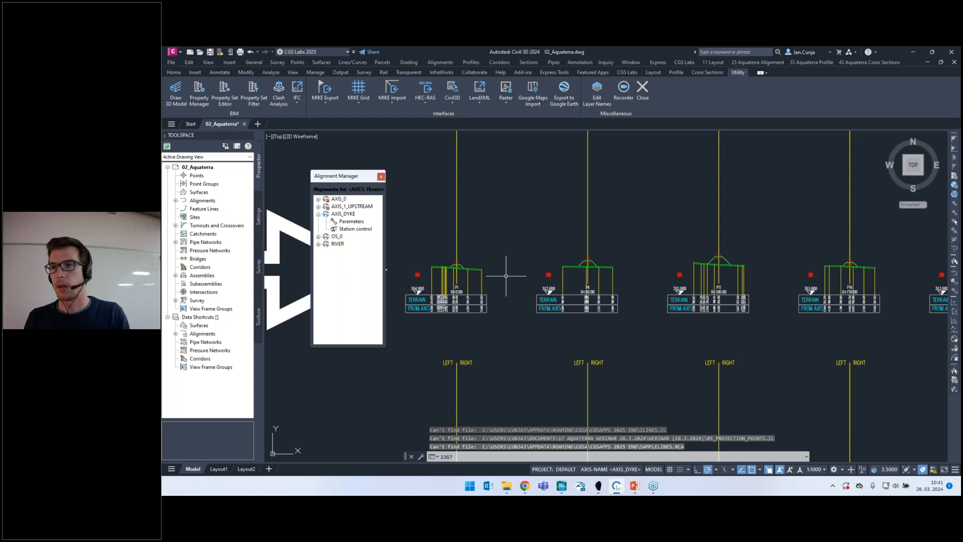
key(Return)
scroll(520, 270, down, 5)
click(519, 265)
click(649, 296)
click(577, 285)
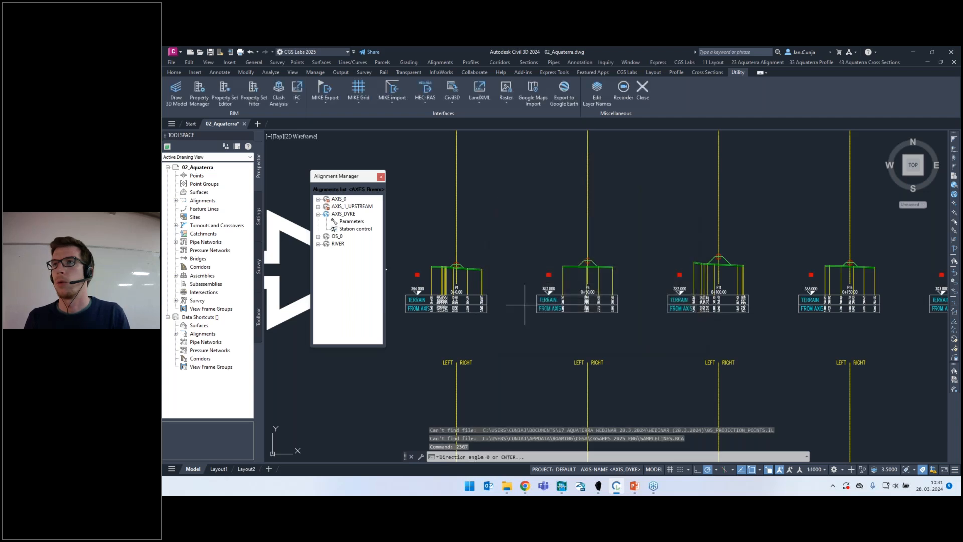
key(Return)
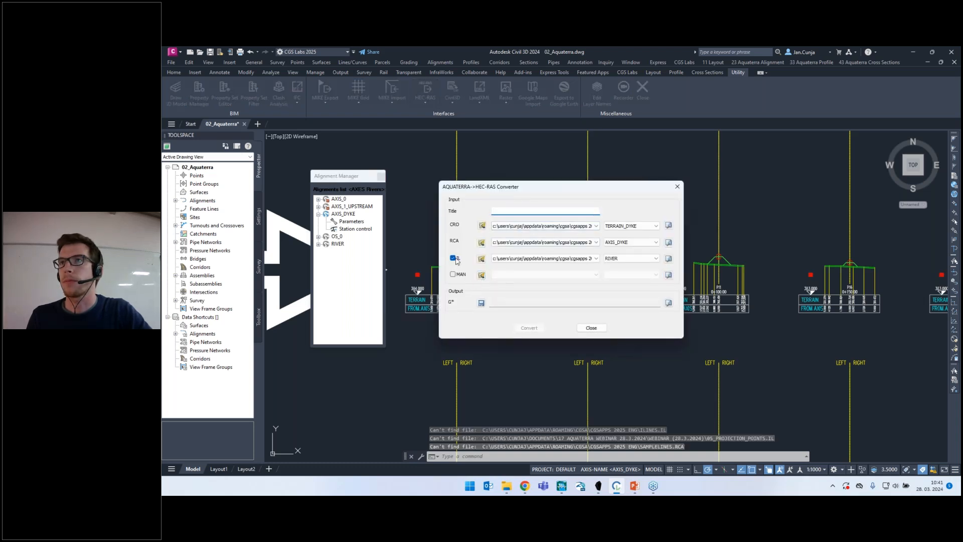
In the HEC-RAS converter, exclude the IL input, choose dyke.cro and dyke.rca as inputs, and enter the title dyke.
click(453, 258)
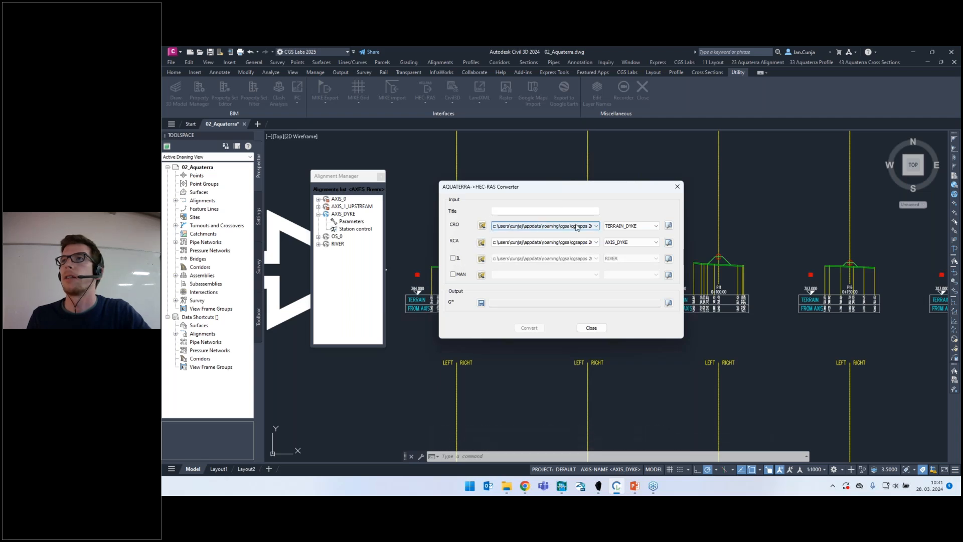
click(551, 226)
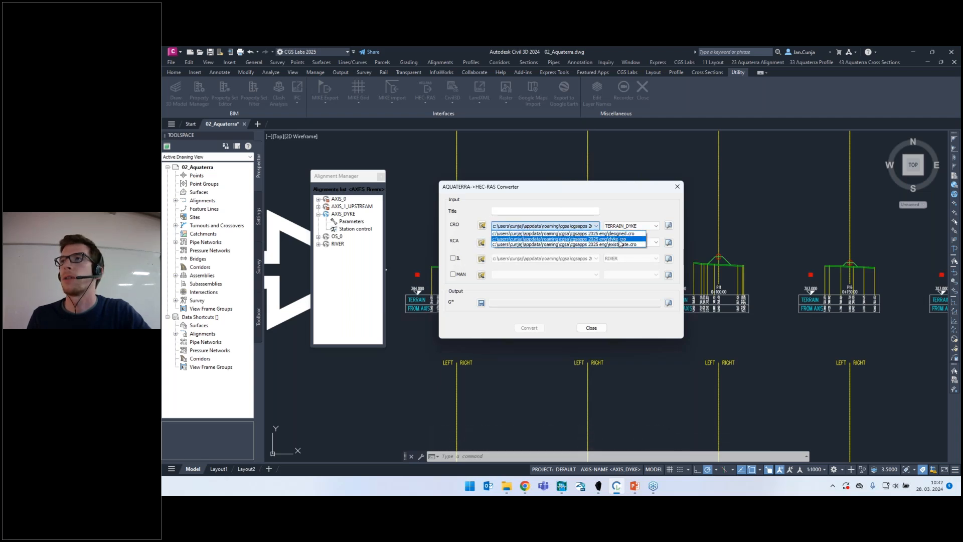
click(621, 242)
click(621, 242)
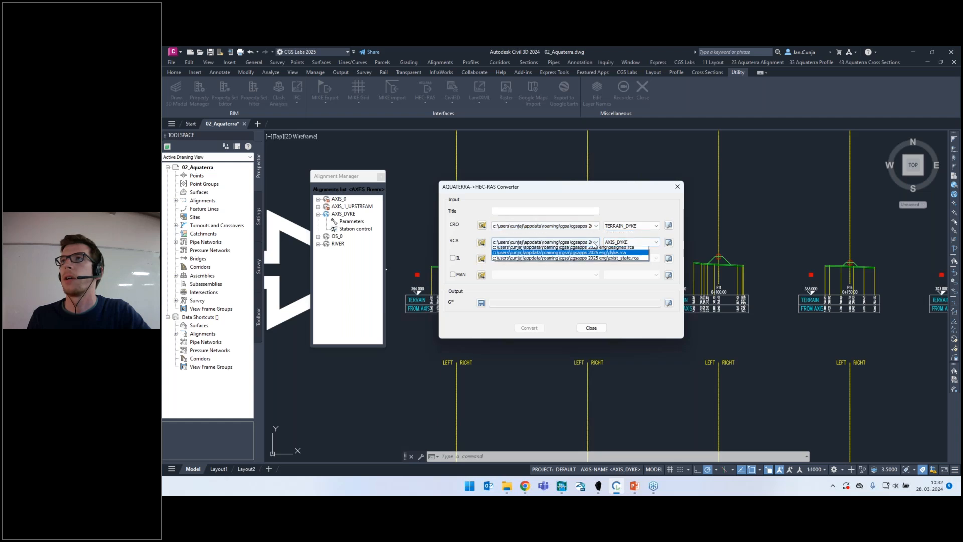
click(629, 255)
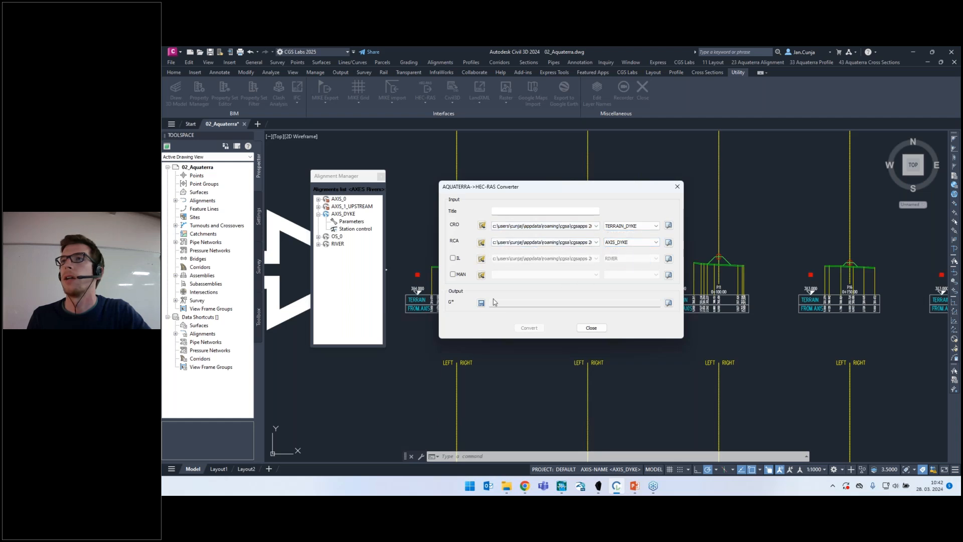
click(502, 210)
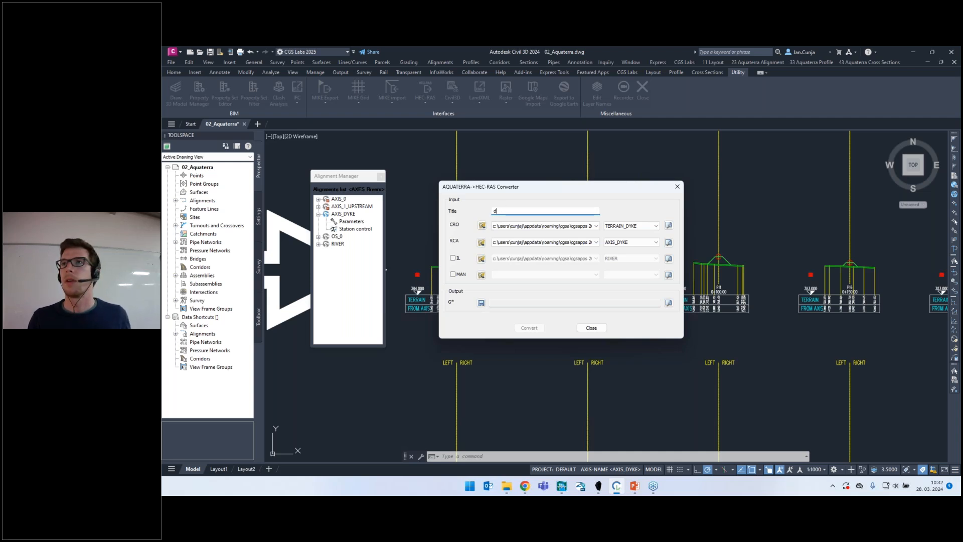
Set the converter output to Dyke.G00 in Documents\HECRAS\AquaterraExportedFiles, replacing the existing file.
click(480, 303)
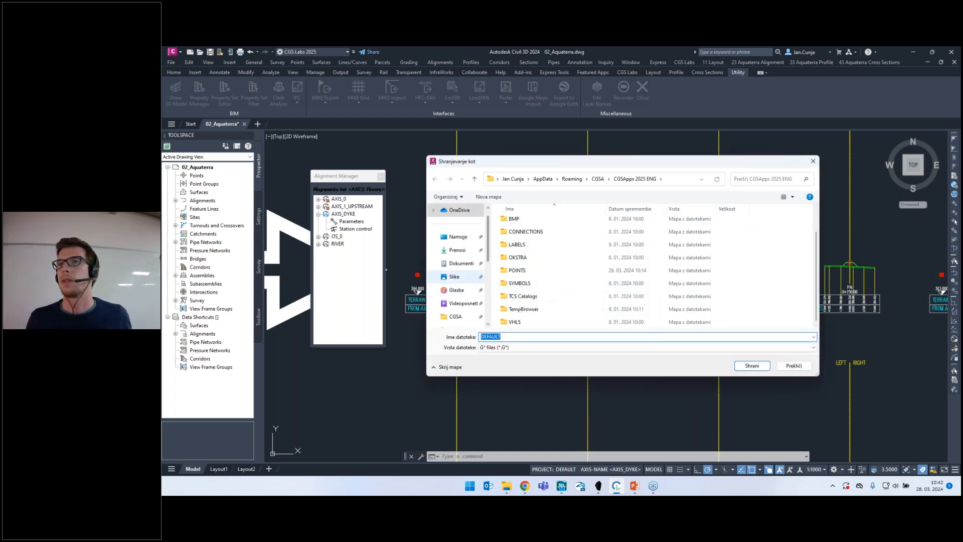
scroll(459, 271, up, 1)
click(459, 276)
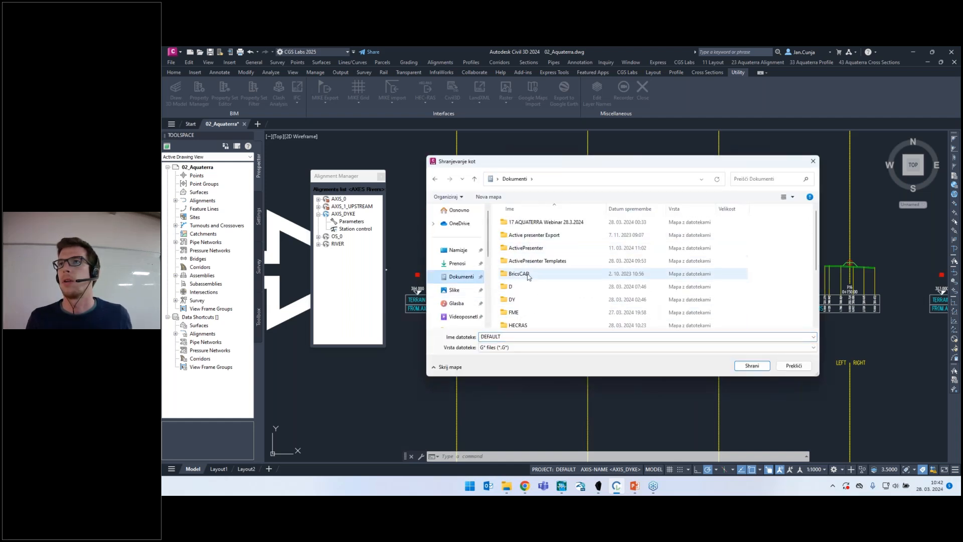
double_click(518, 325)
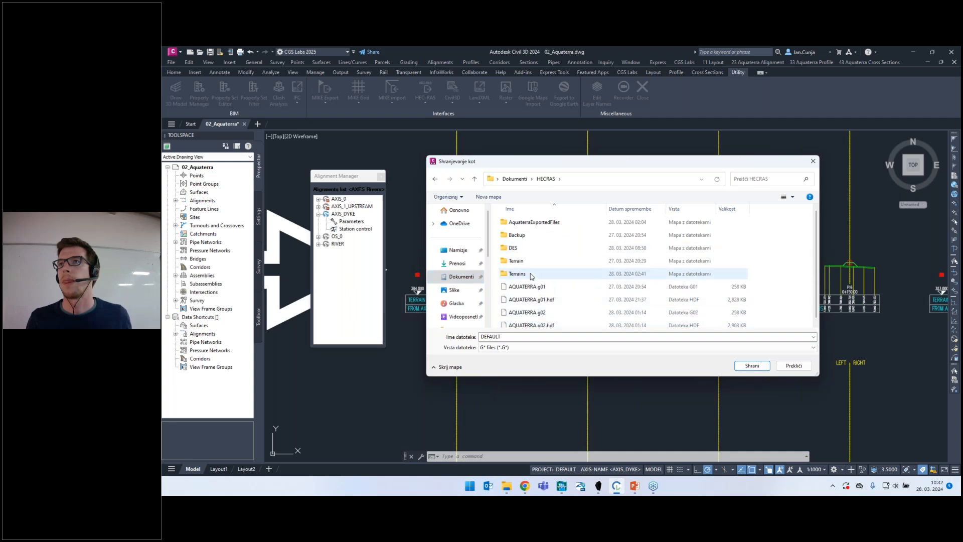
double_click(533, 225)
click(514, 225)
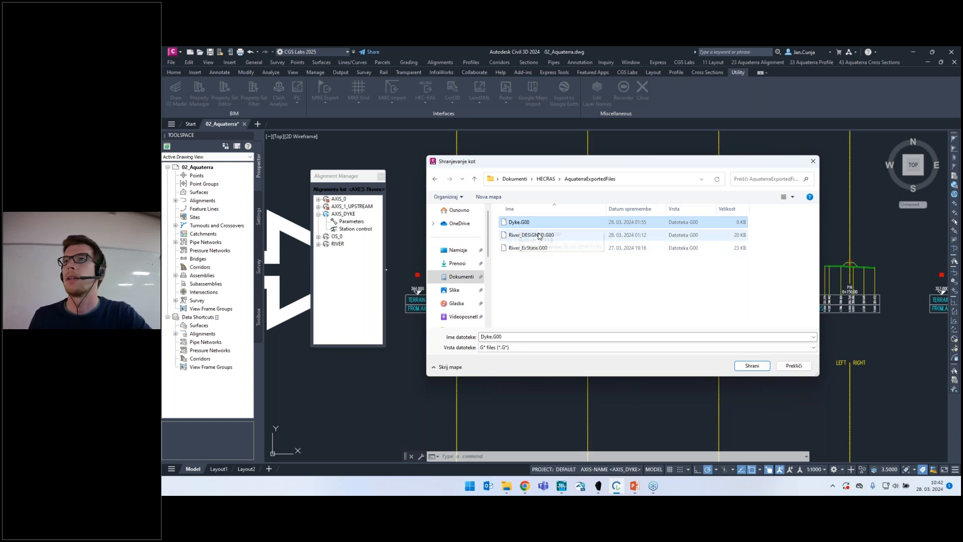
click(768, 367)
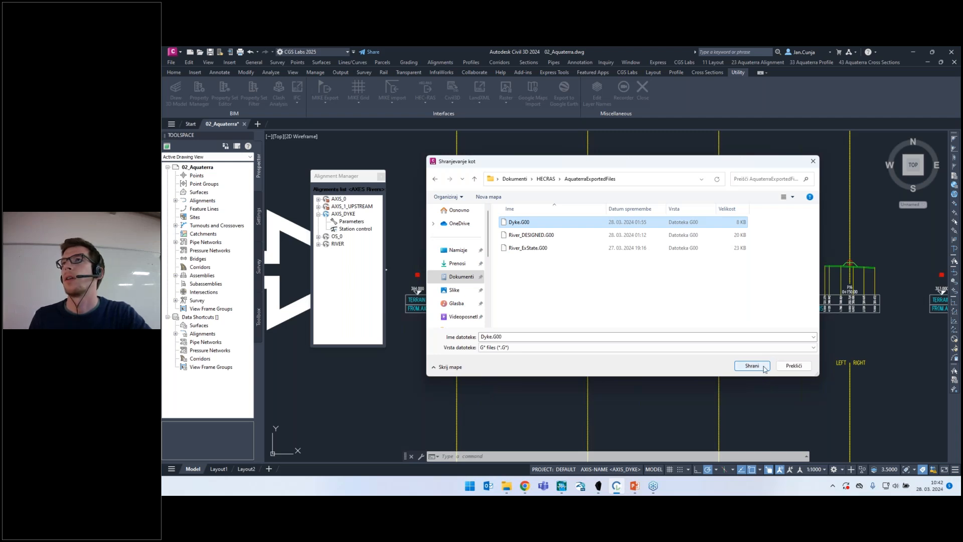
click(580, 264)
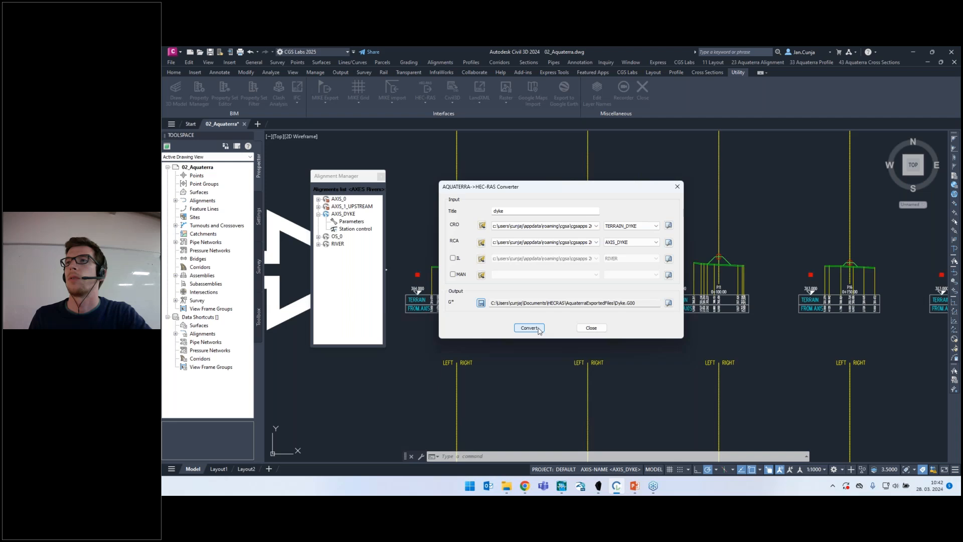
Convert the dyke data to the HEC-RAS geometry file and close the converter.
click(539, 330)
click(581, 285)
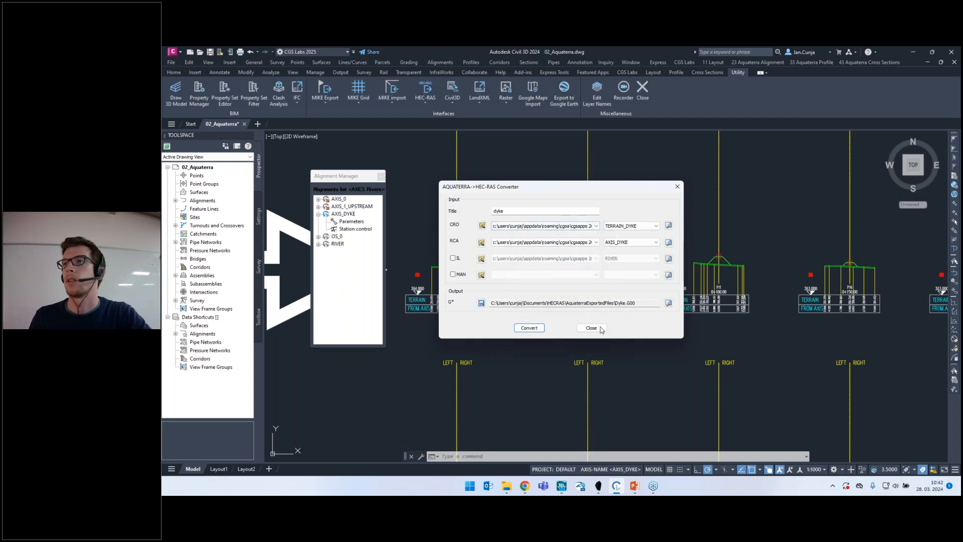
click(592, 328)
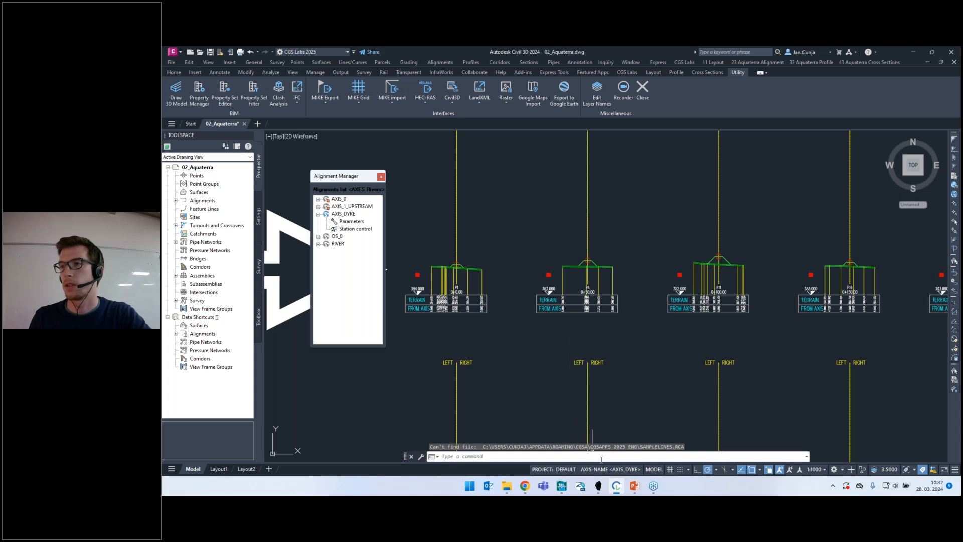
Switch to the main HEC-RAS window and start a new project titled DYKE.
click(562, 485)
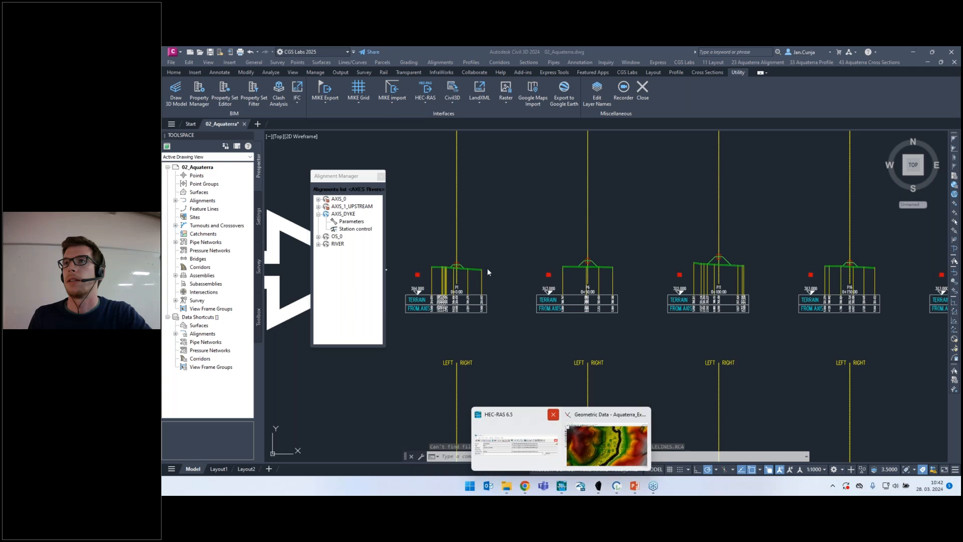
click(518, 435)
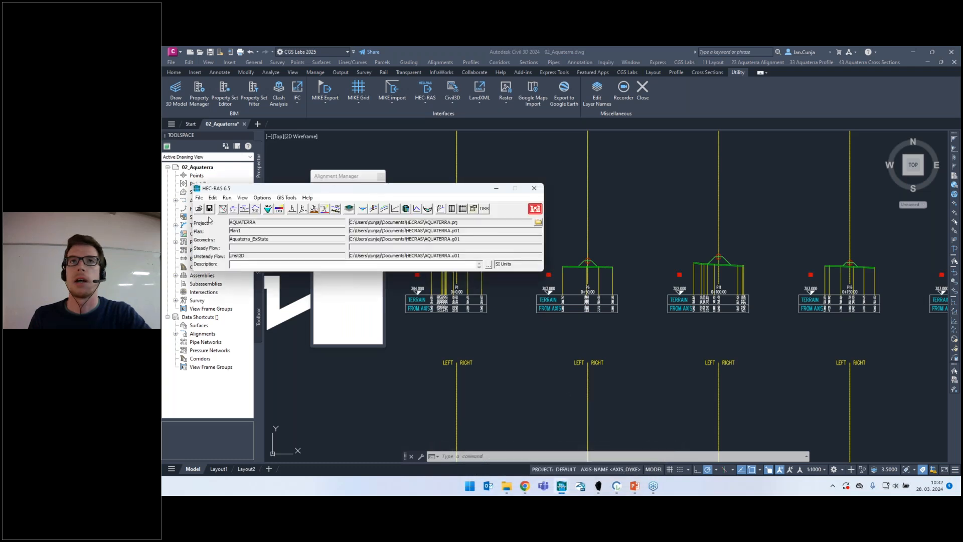
click(199, 197)
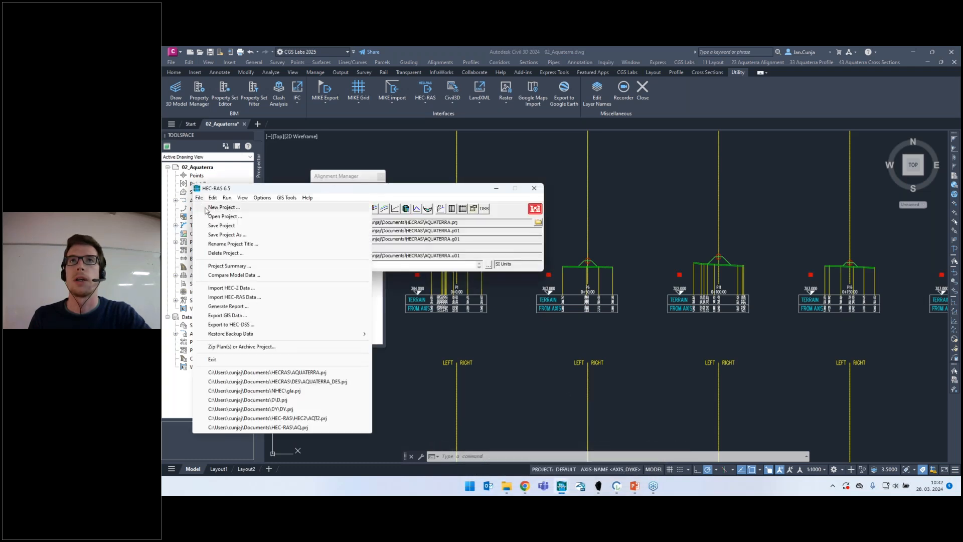
click(207, 208)
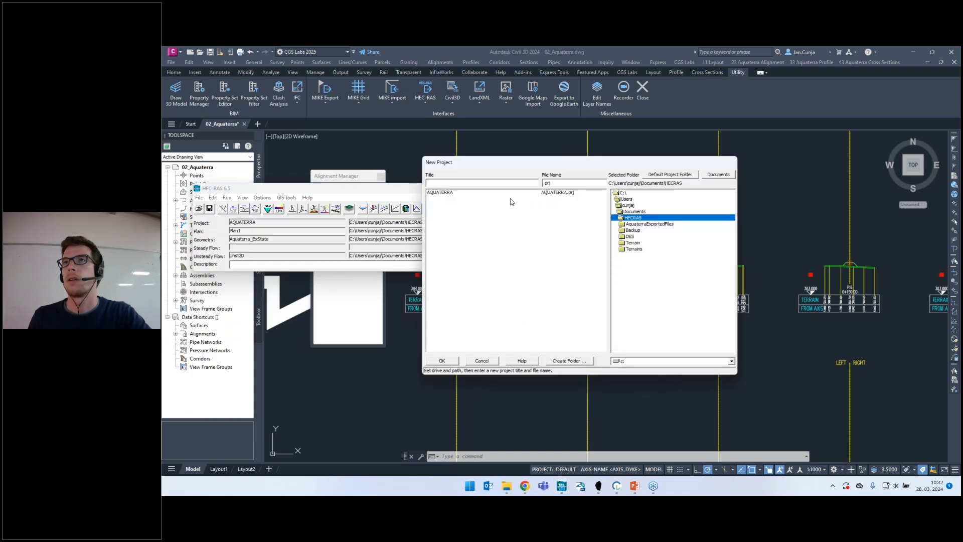
text(DYKE)
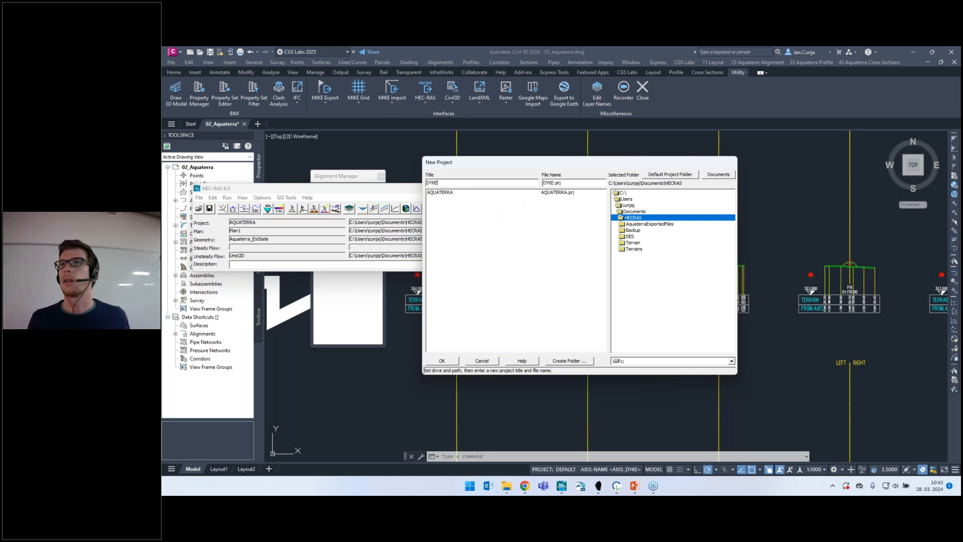
Create a DYKE folder in Documents as the location for the new project.
double_click(631, 212)
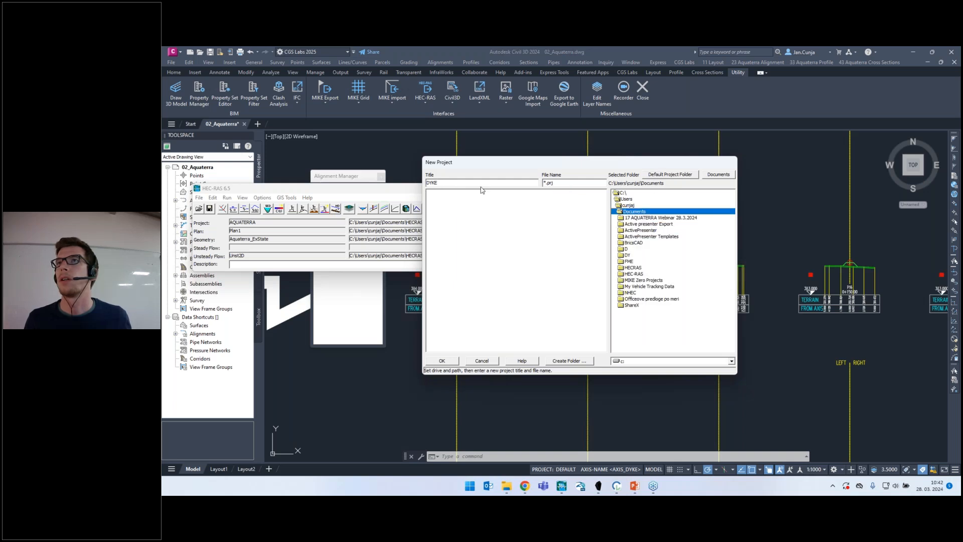
click(570, 361)
text(DY)
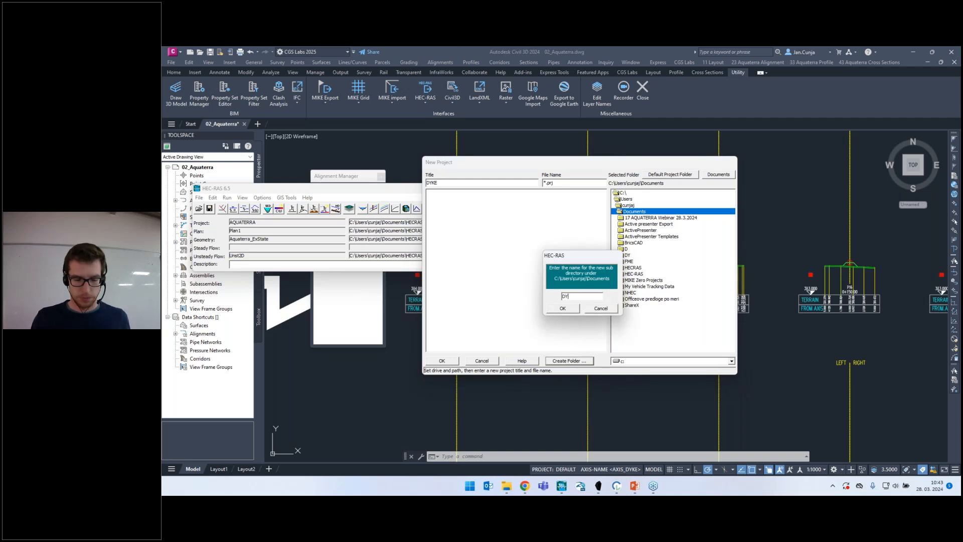
click(569, 309)
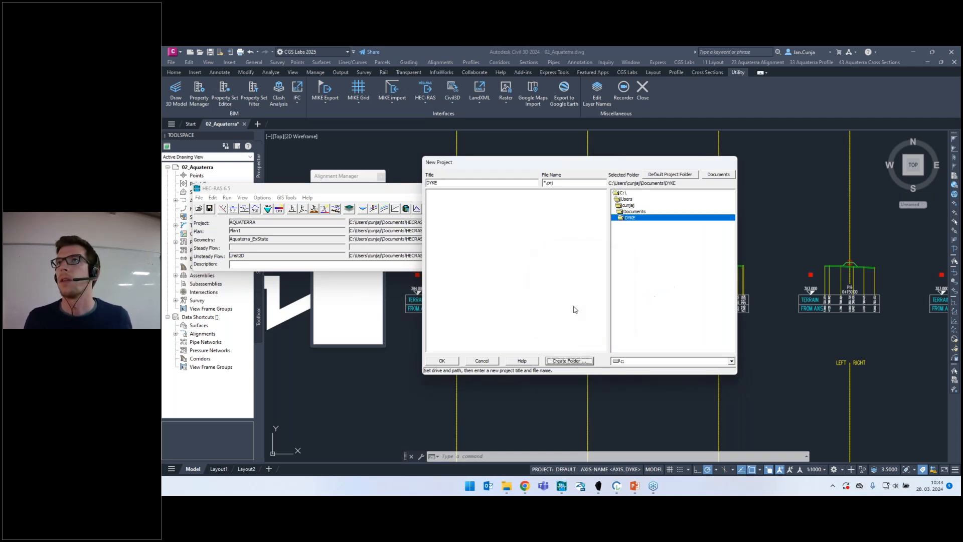
click(442, 361)
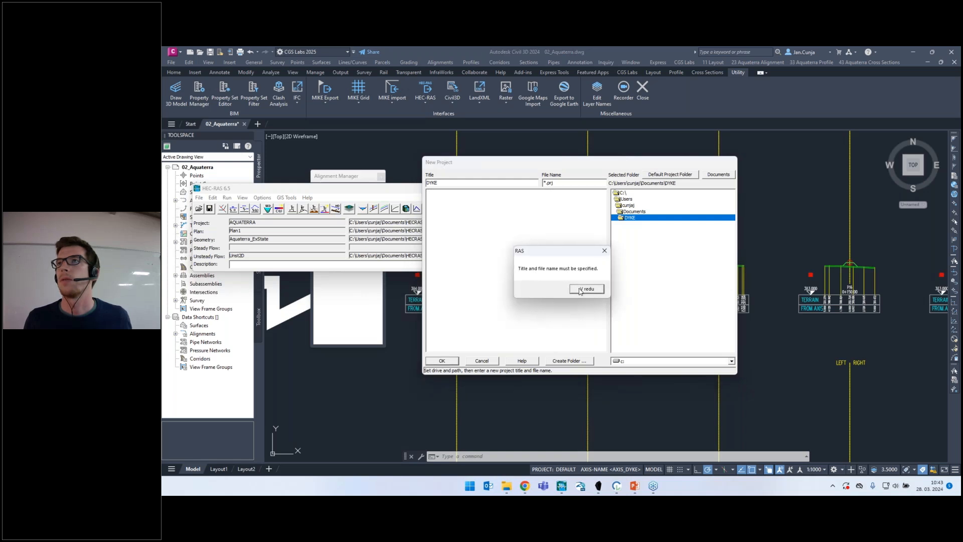
click(580, 289)
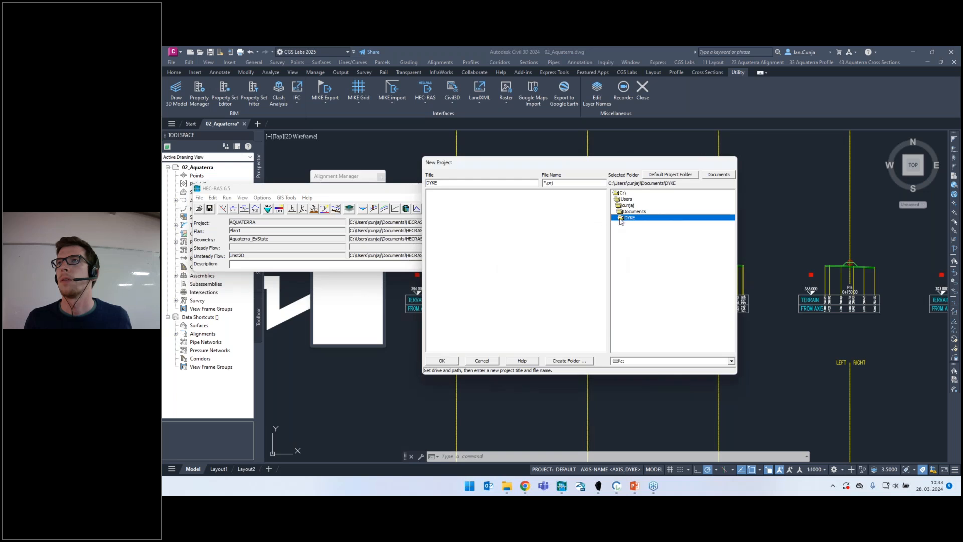
click(453, 361)
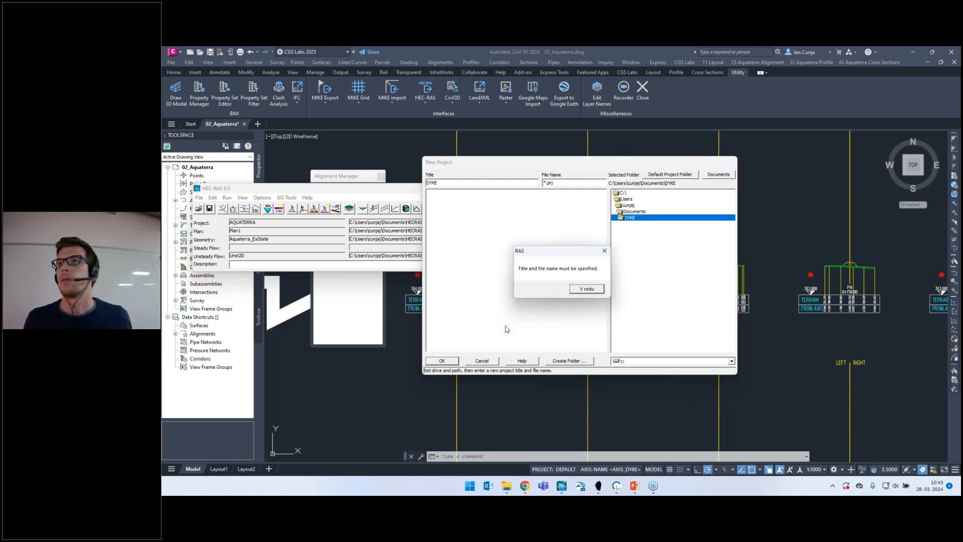
click(580, 290)
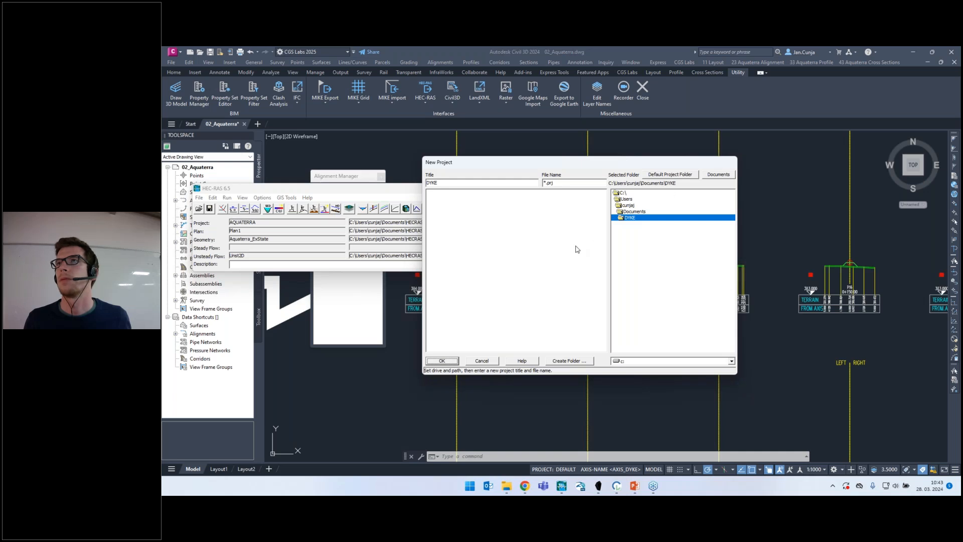
click(495, 366)
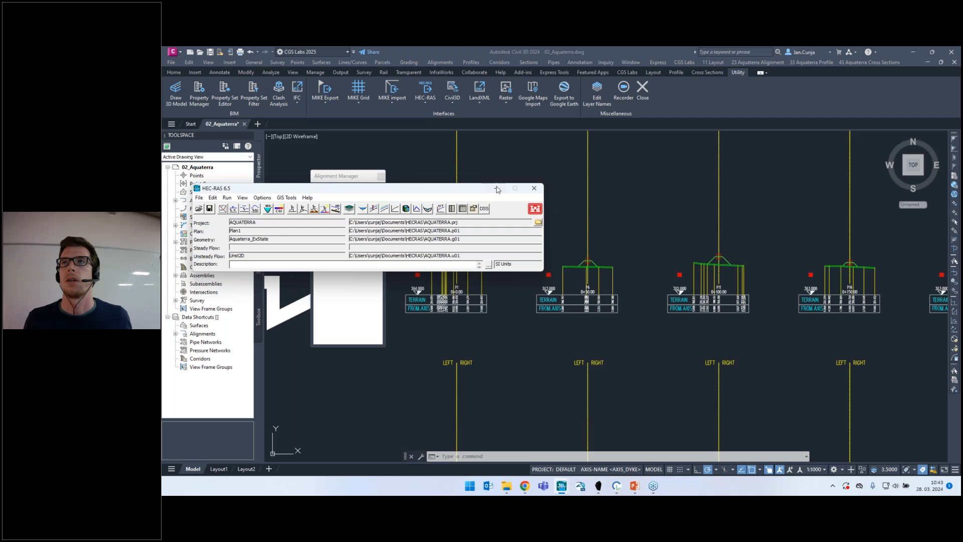
Close and relaunch HEC-RAS, and start a new project.
click(534, 187)
click(562, 485)
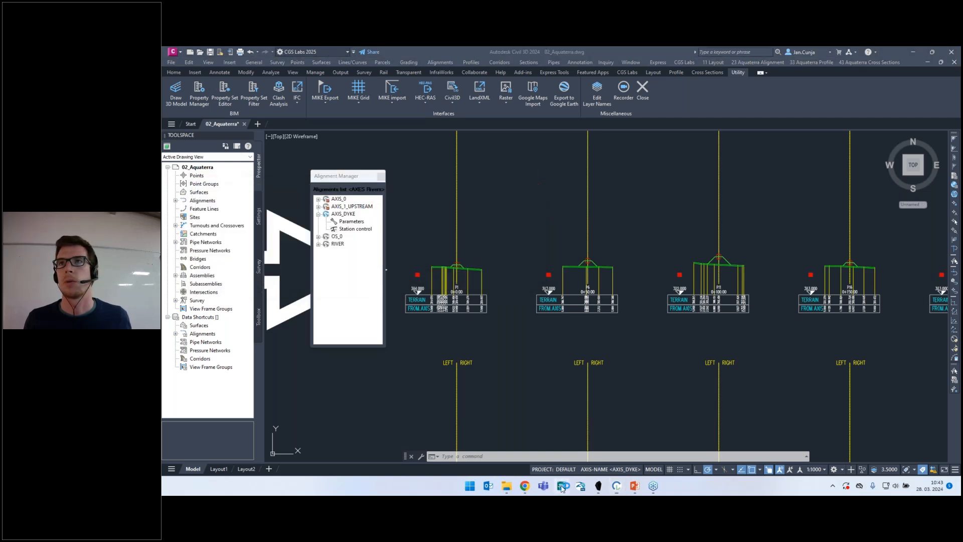
click(199, 197)
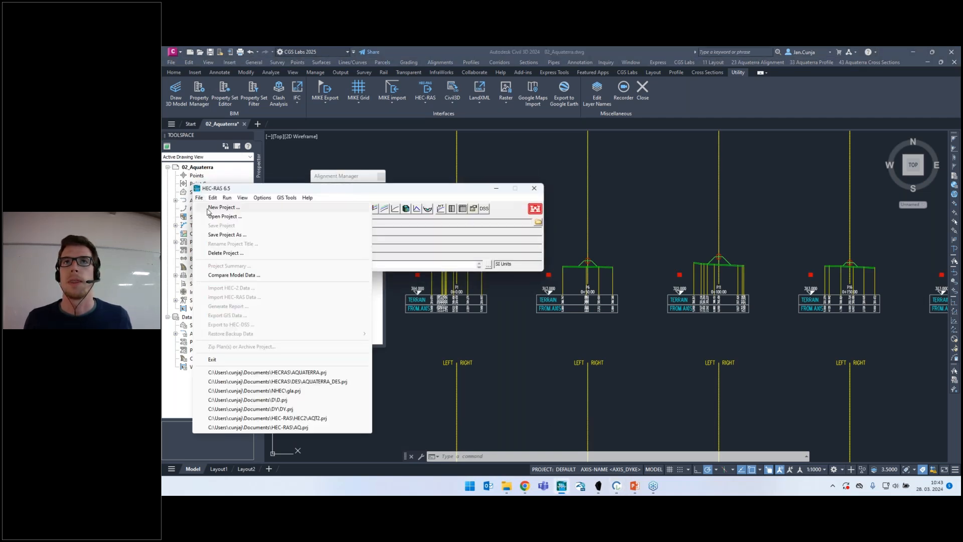
click(209, 208)
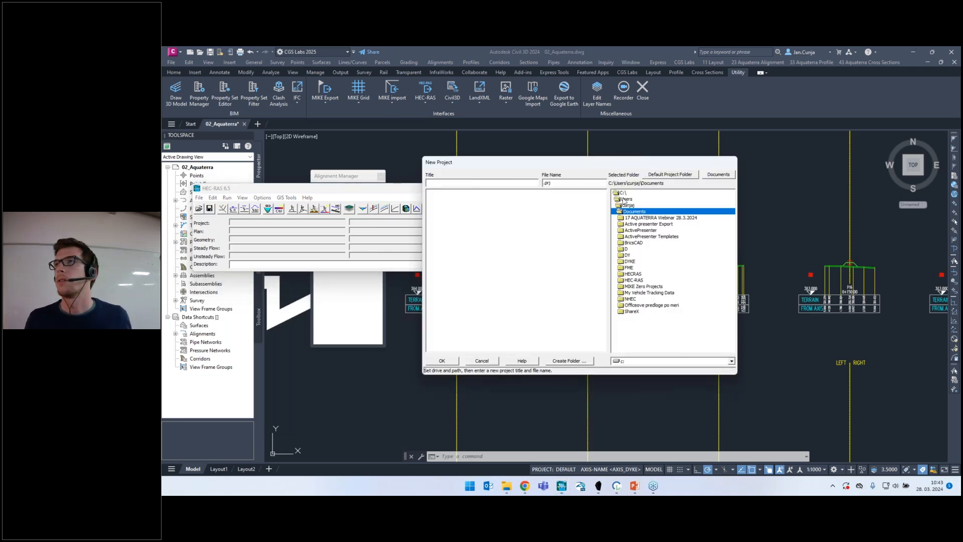
Select the existing Documents\DYKE folder, title the project DYKE, and create it with the default SI units.
click(651, 176)
double_click(633, 212)
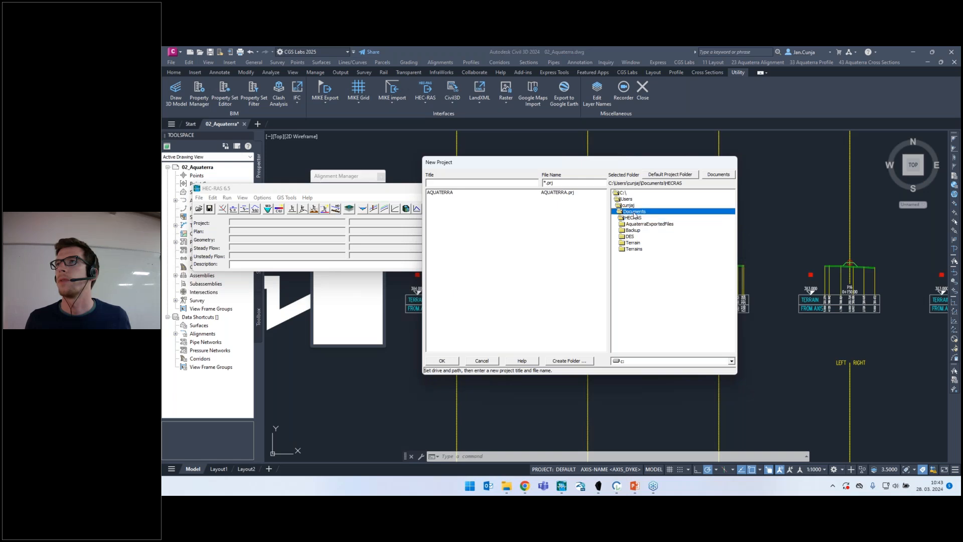
click(569, 360)
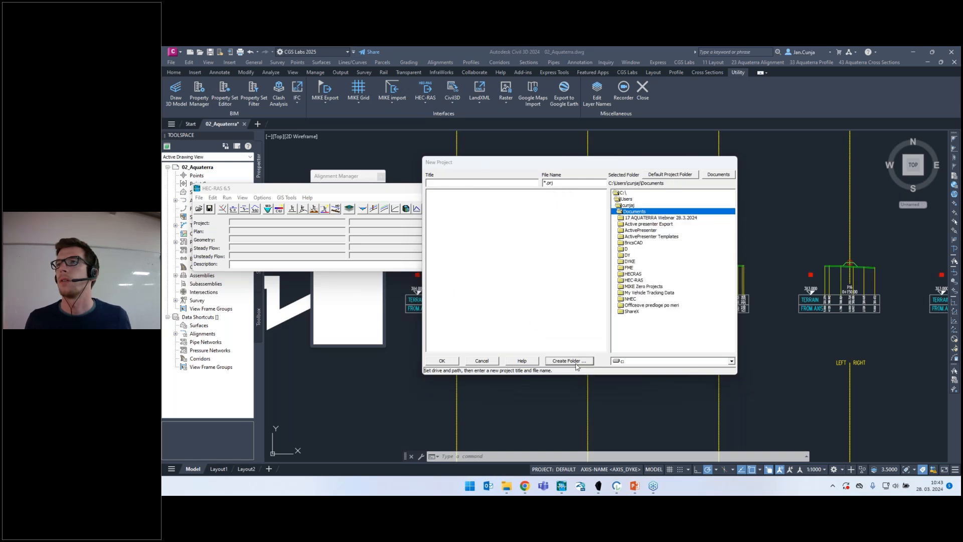
click(601, 308)
double_click(630, 261)
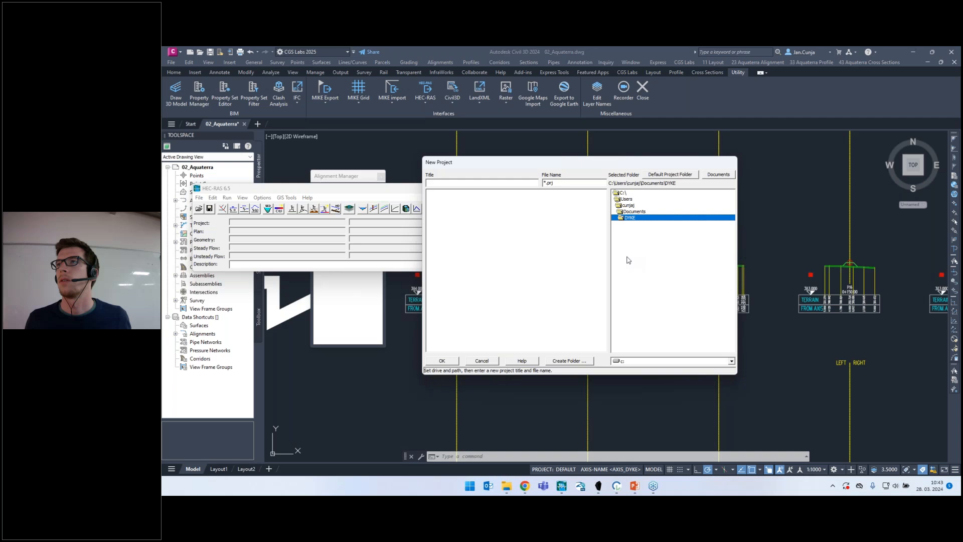
text(DYK)
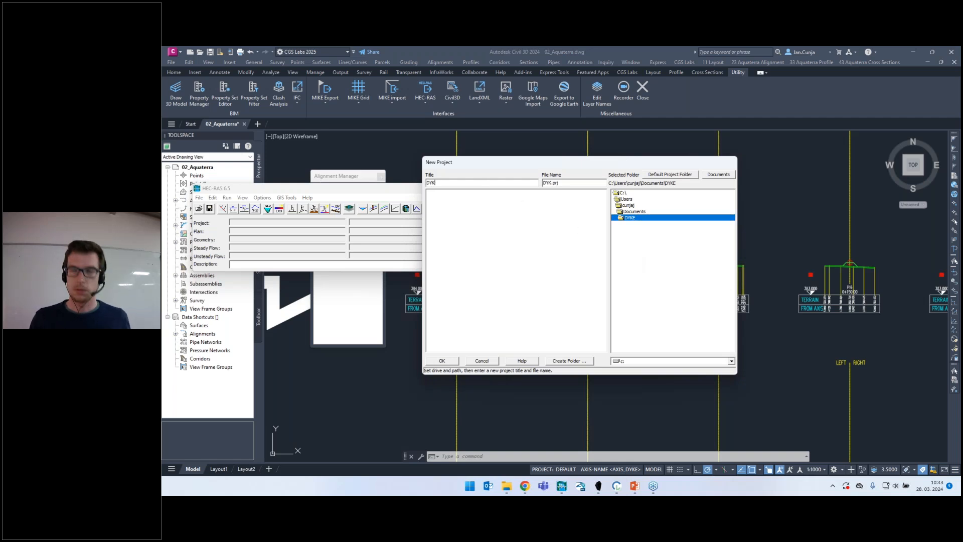
click(442, 361)
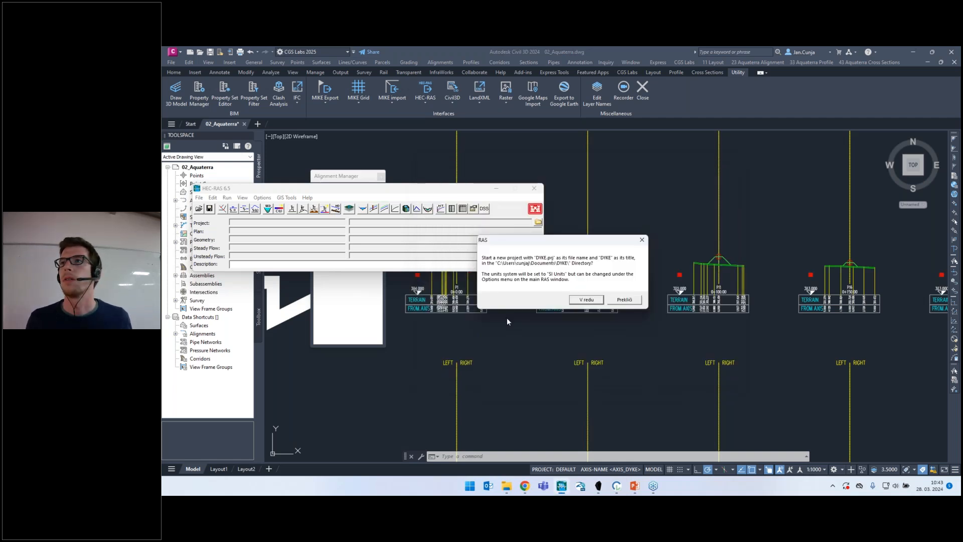
click(585, 299)
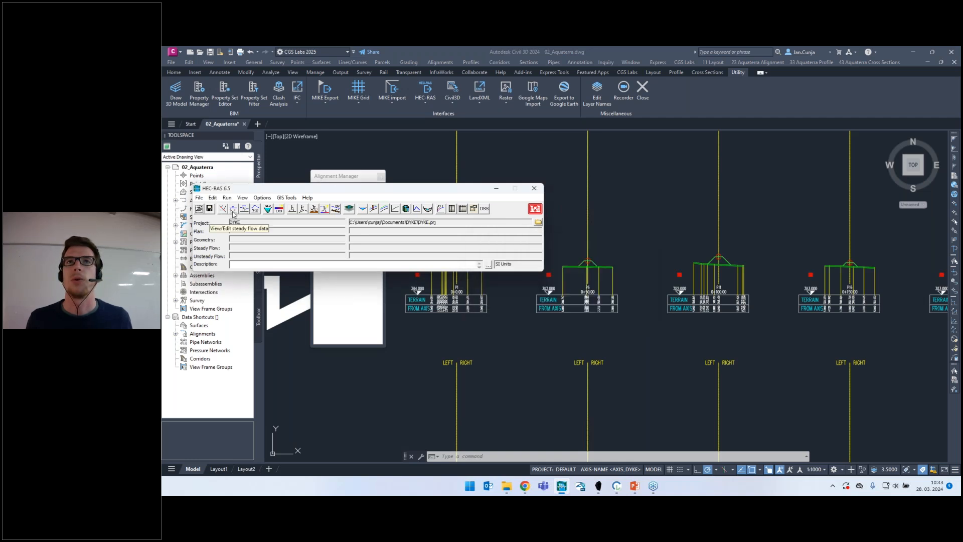
In the geometric data editor, import Dyke.G00 in HEC-RAS format from Documents\HECRAS\AquaterraExportedFiles.
click(223, 214)
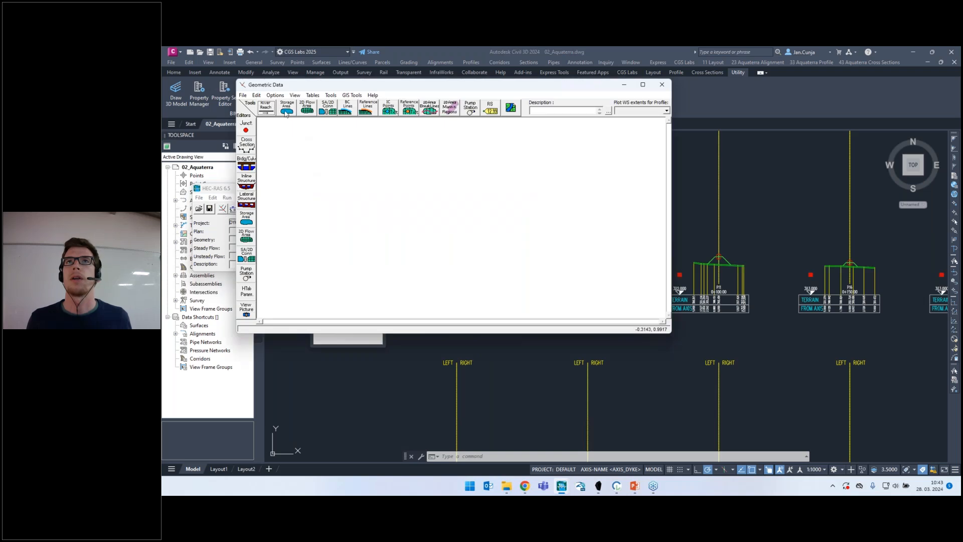
click(243, 96)
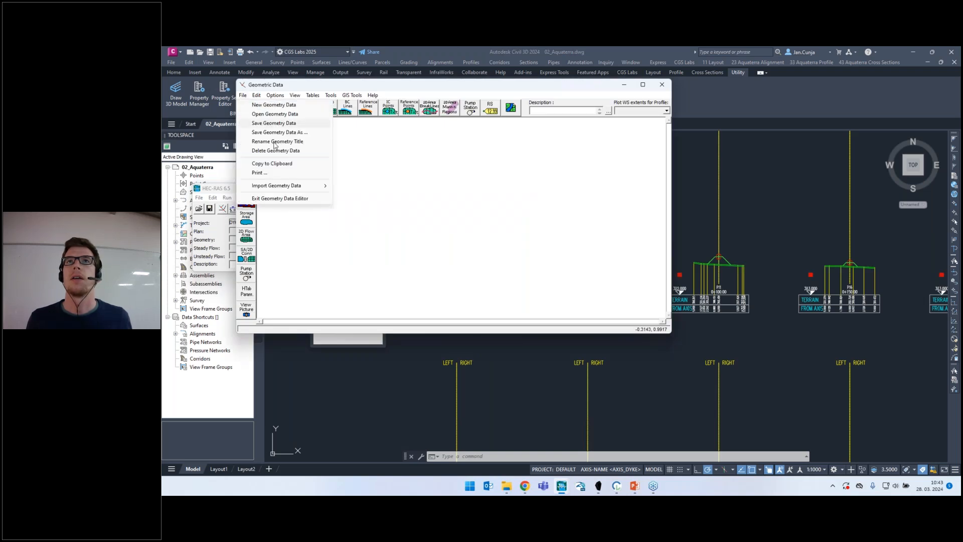
mouse_move(301, 186)
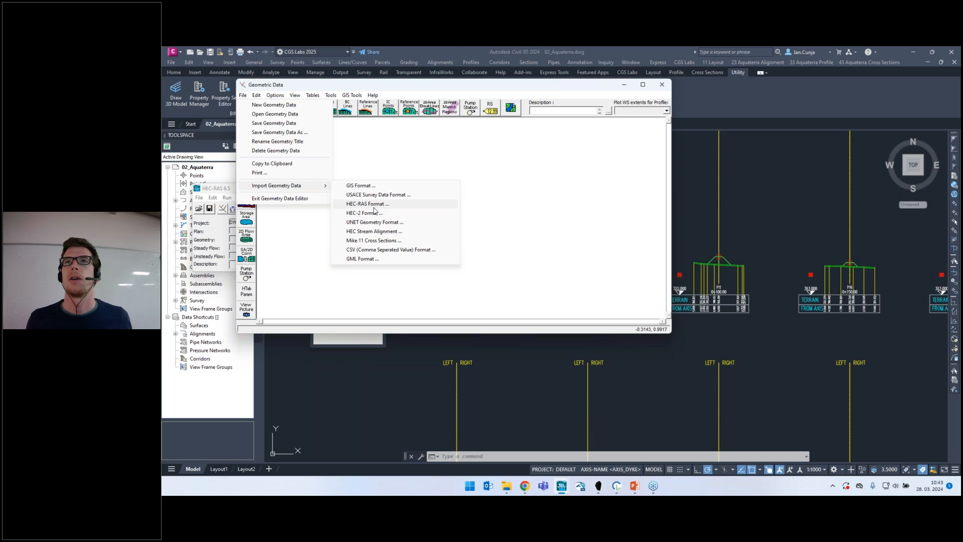
click(373, 206)
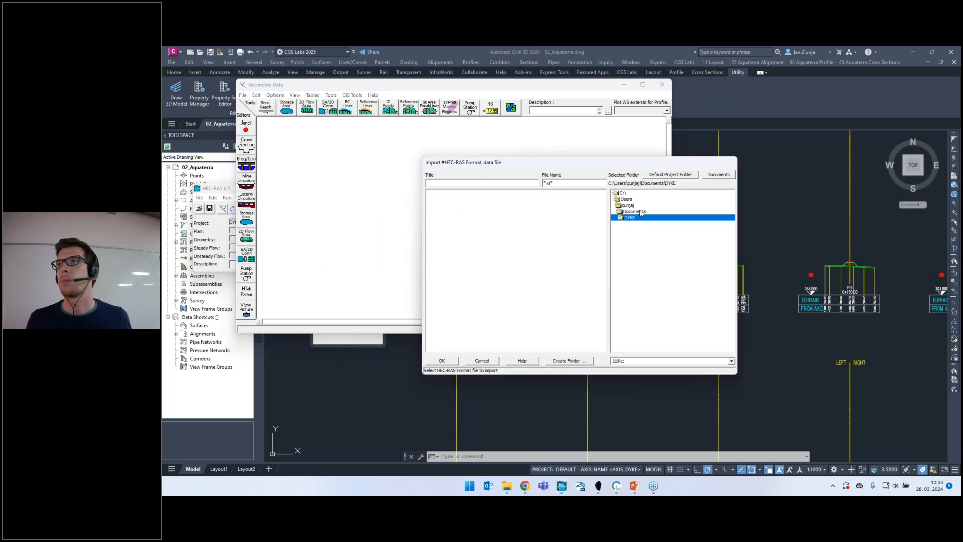
click(656, 175)
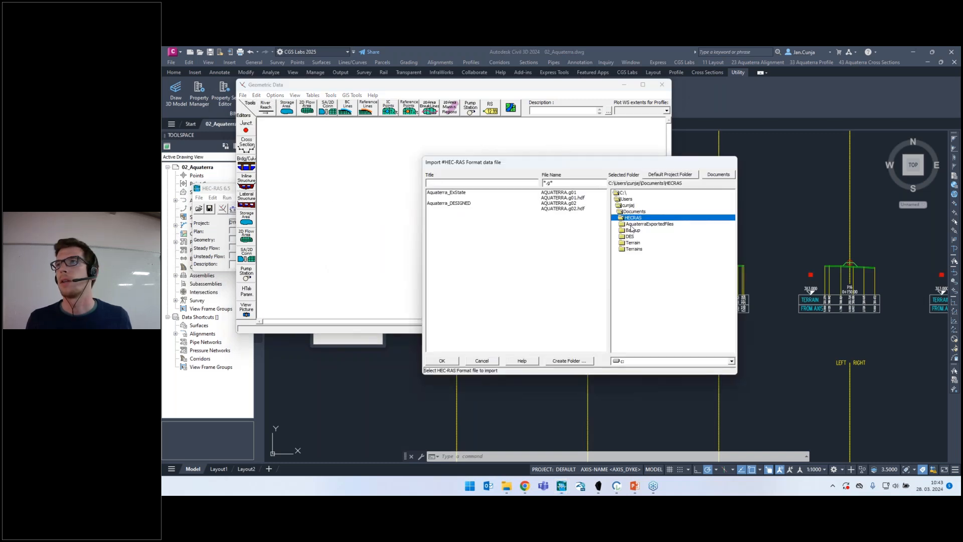
click(642, 224)
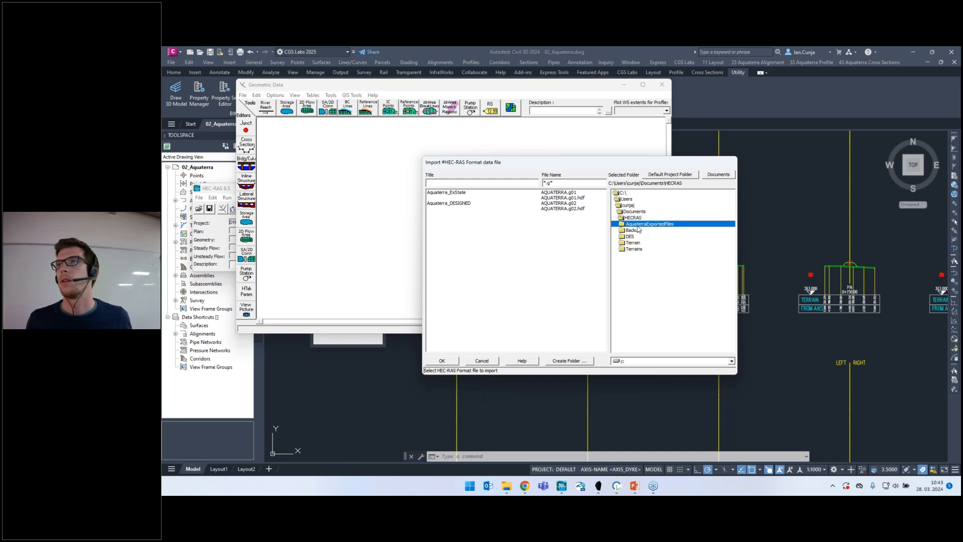
click(434, 193)
click(442, 361)
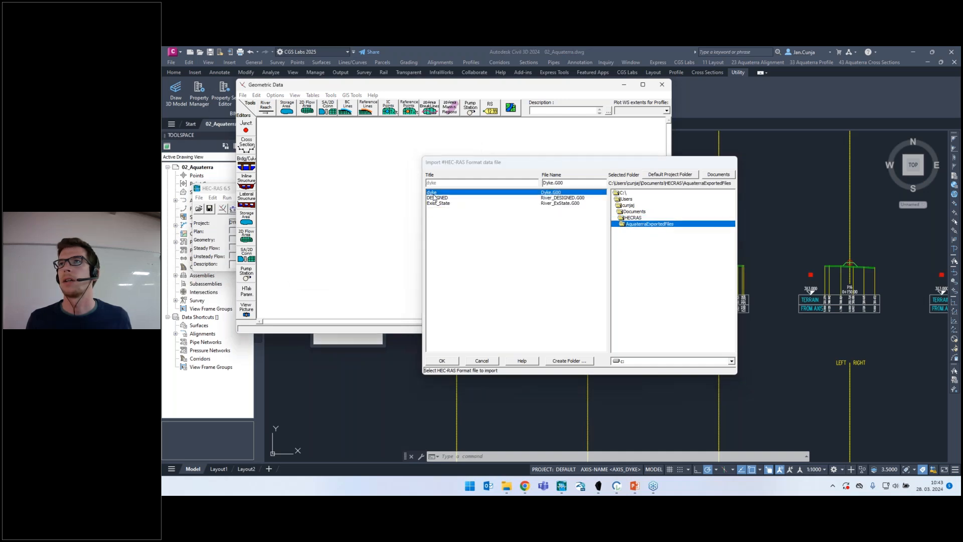
Import the geometry as SI (metric) units, keeping the default stream line and cross section options.
click(533, 276)
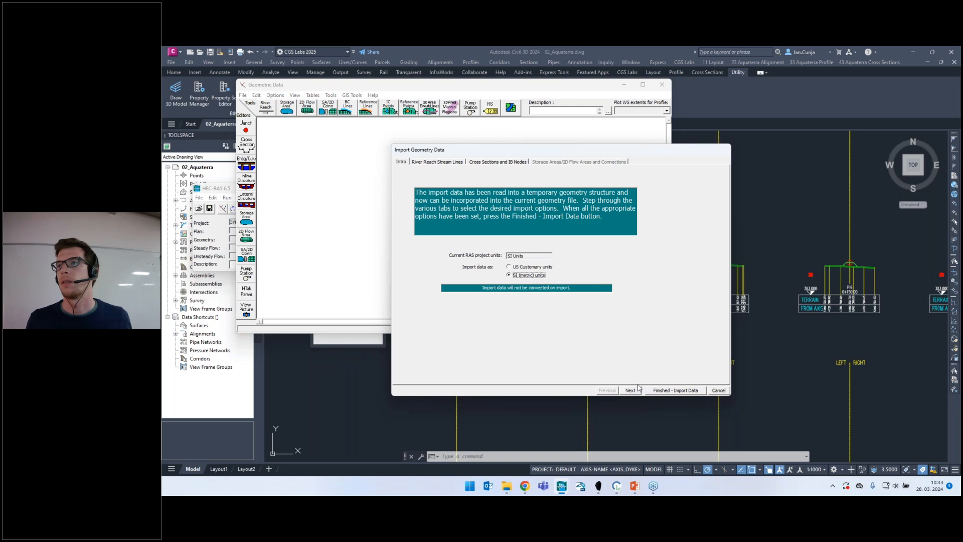
click(636, 391)
click(637, 391)
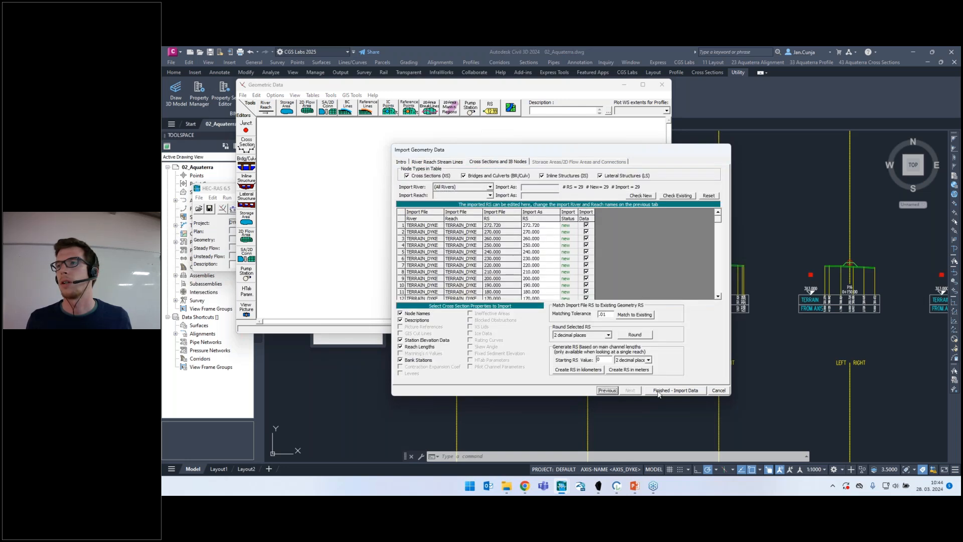
click(676, 390)
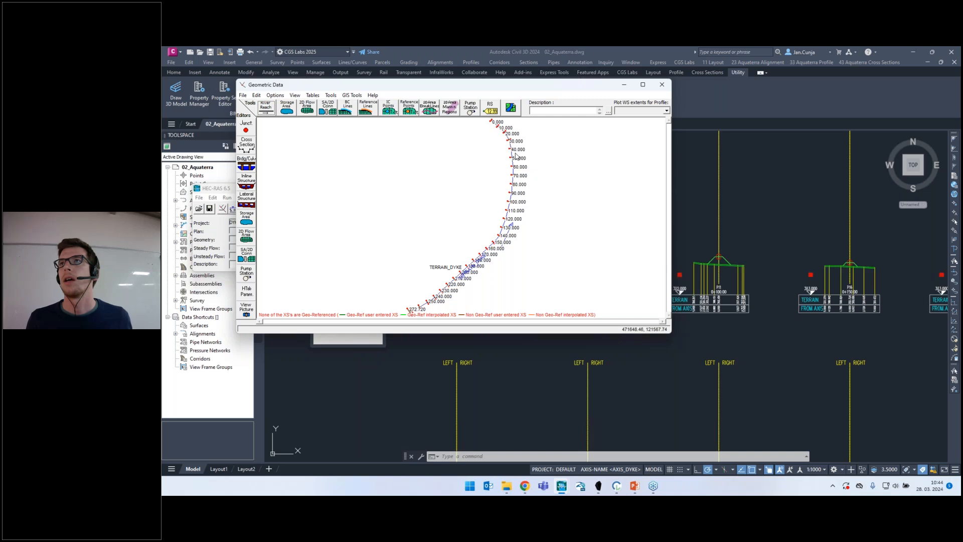
Examine the imported TERRAIN_DYKE cross sections from station 0.000 to 50.000, and close the cross section data.
click(240, 152)
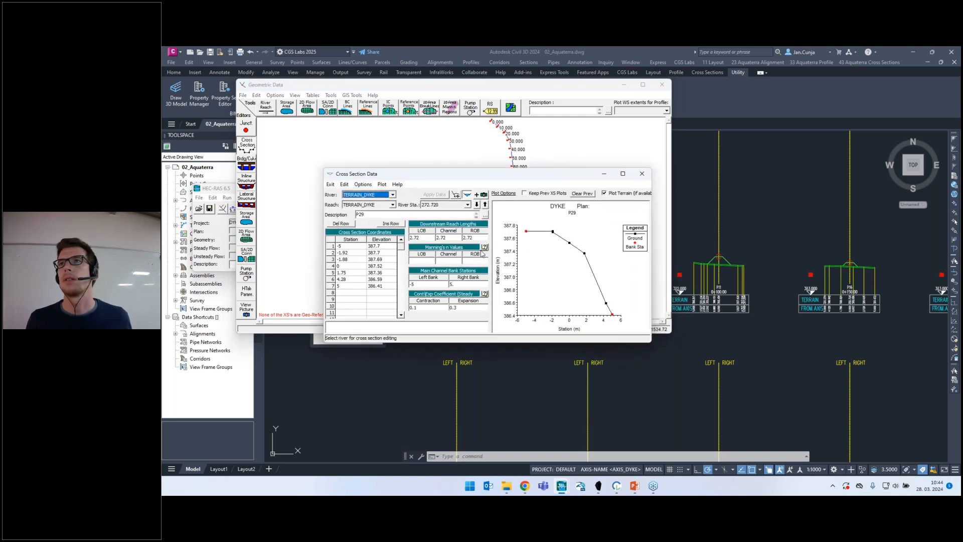
click(485, 204)
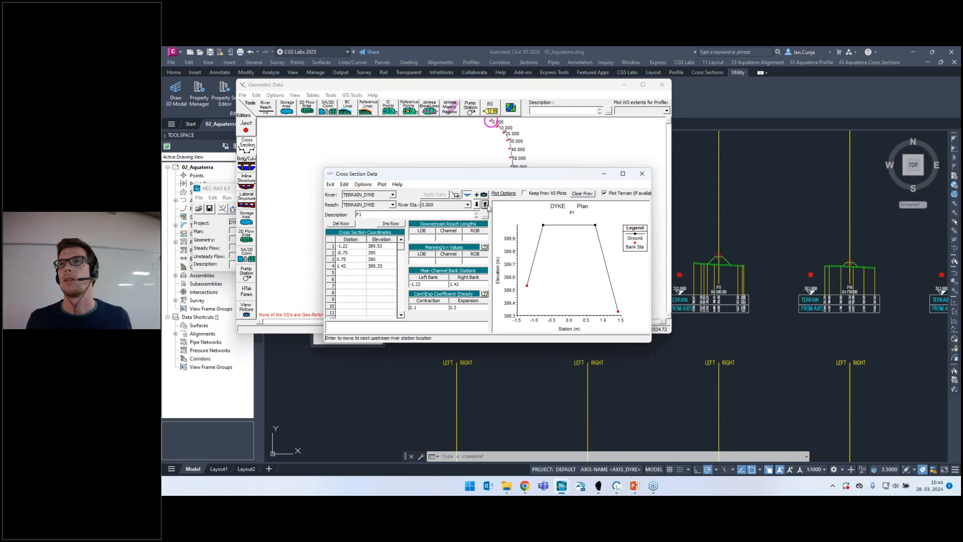
click(485, 205)
click(485, 204)
click(485, 205)
click(485, 205)
click(486, 205)
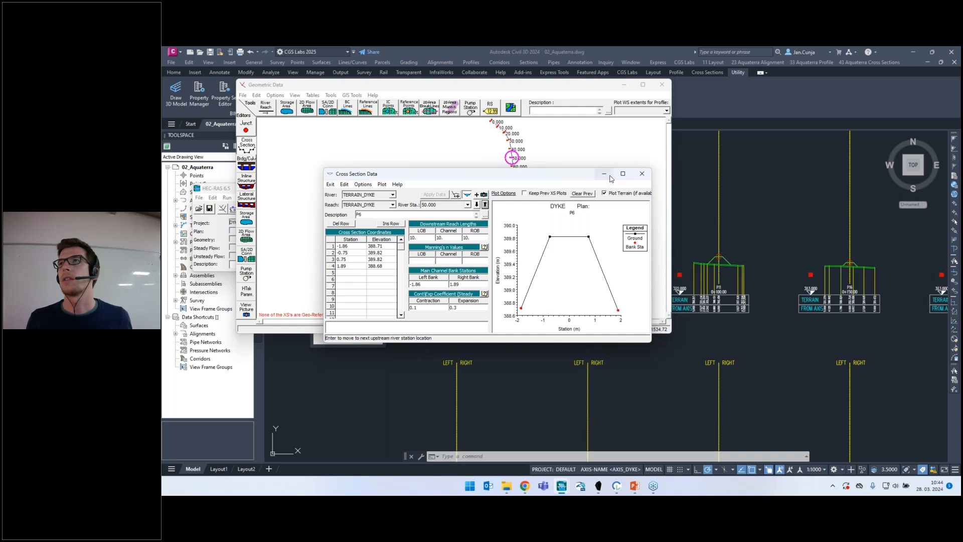
click(642, 174)
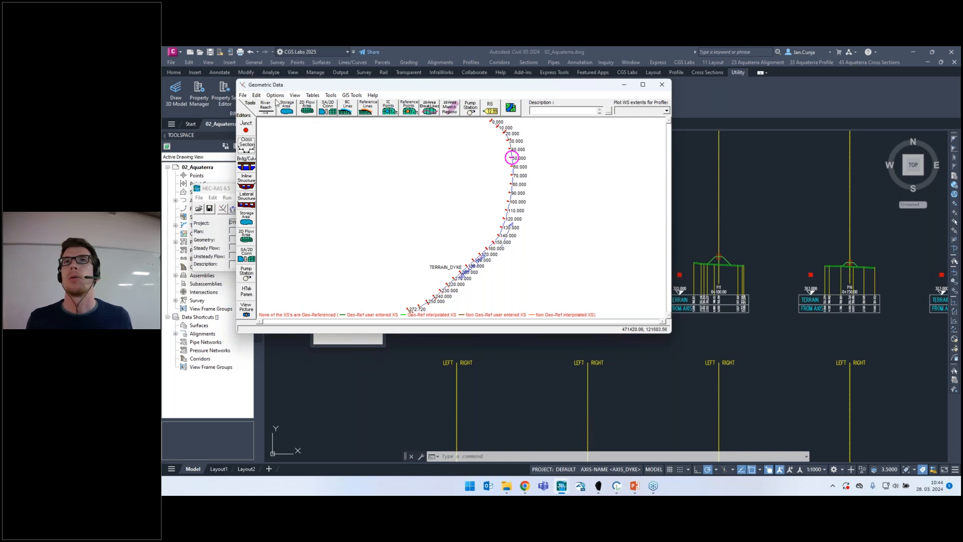
Save the geometry data with the title dyke in the DYKE project folder and close the geometry editor.
click(243, 95)
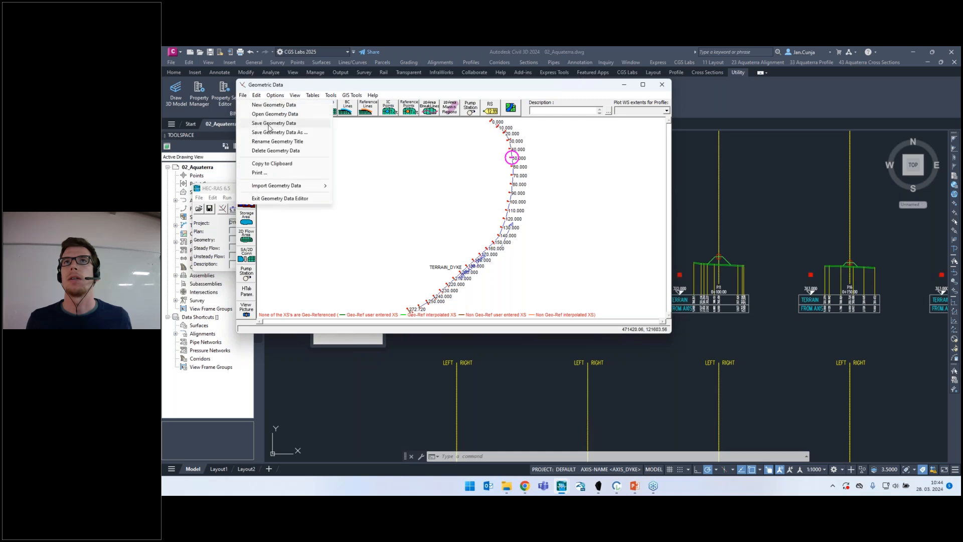
click(273, 127)
click(501, 182)
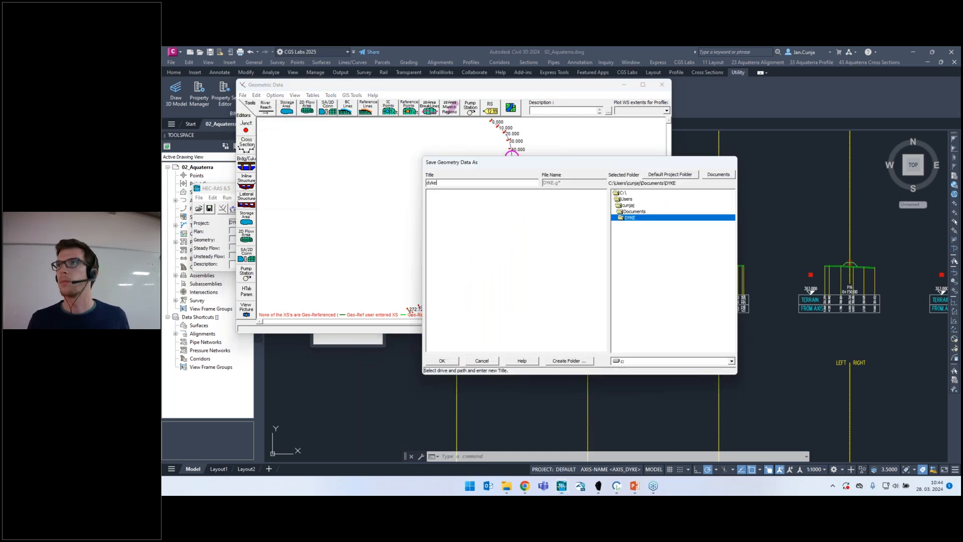
click(442, 360)
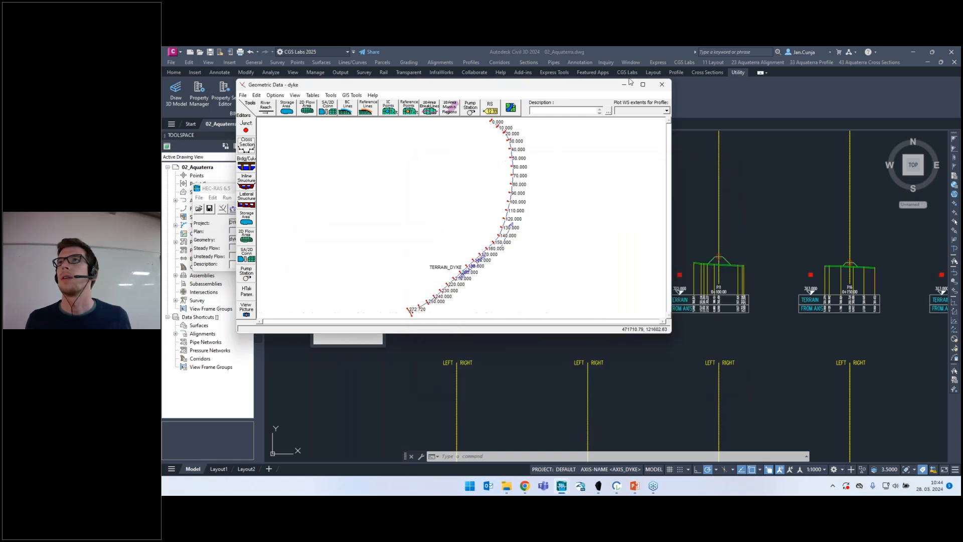
click(662, 87)
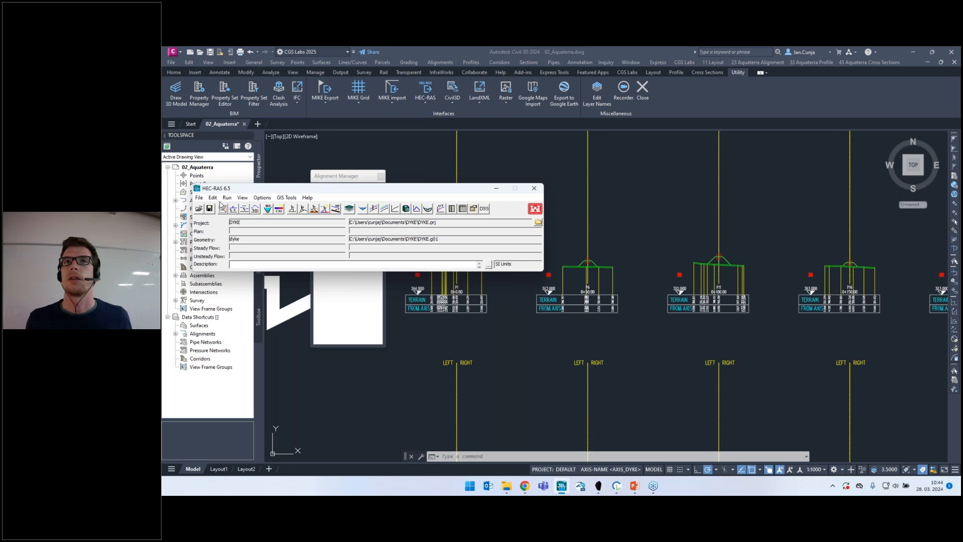
Open RAS Mapper and display the dyke geometry's Rivers and Cross Sections layers on the map.
click(348, 209)
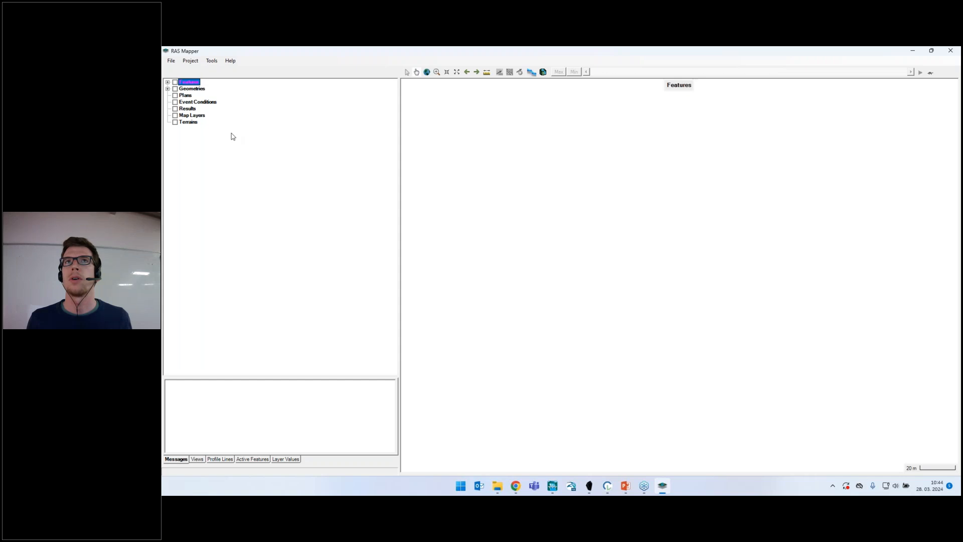
click(167, 88)
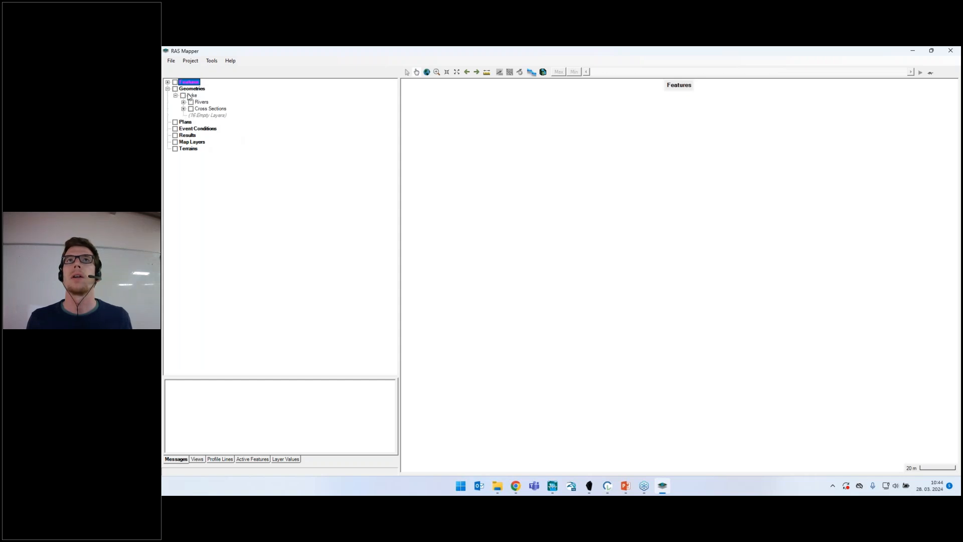
click(193, 95)
click(183, 95)
right_click(192, 98)
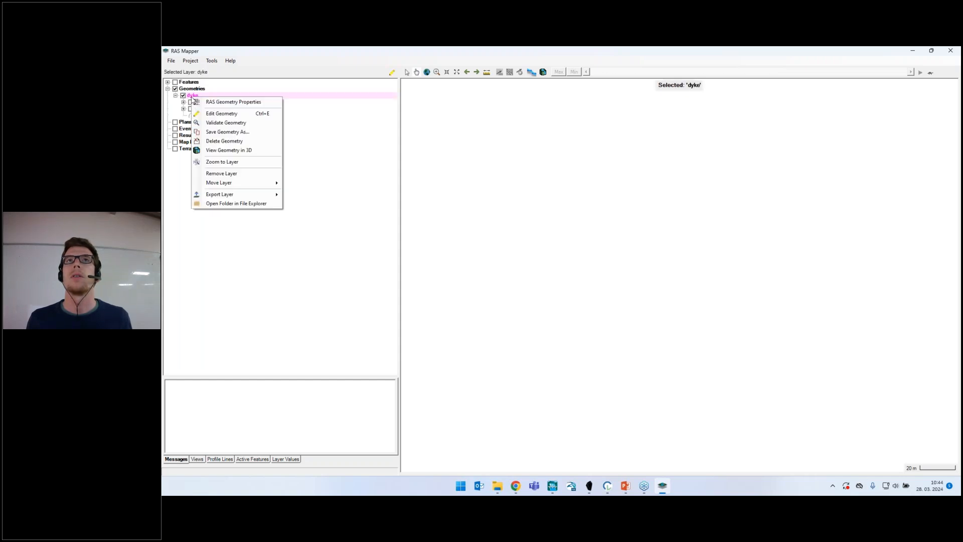
click(191, 102)
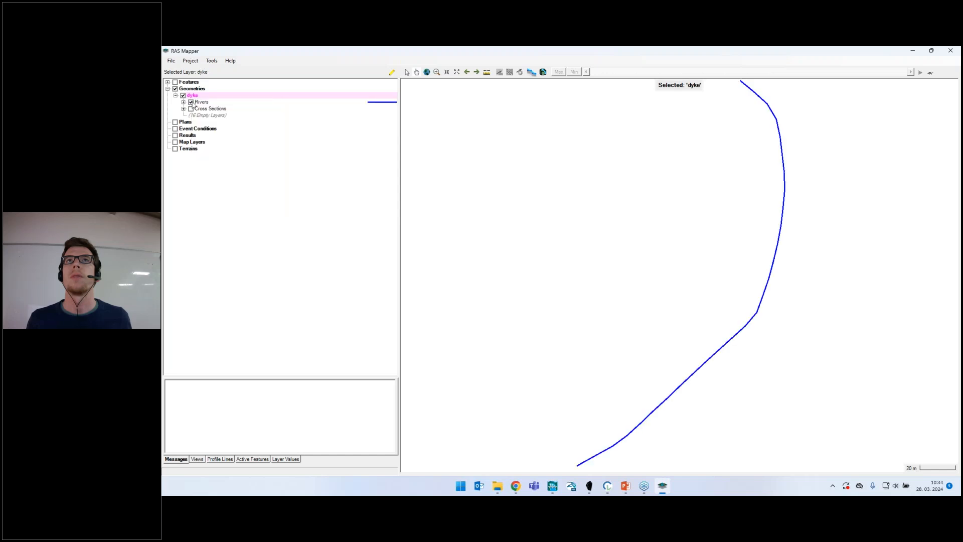
click(182, 102)
click(199, 115)
click(198, 122)
click(199, 116)
click(198, 122)
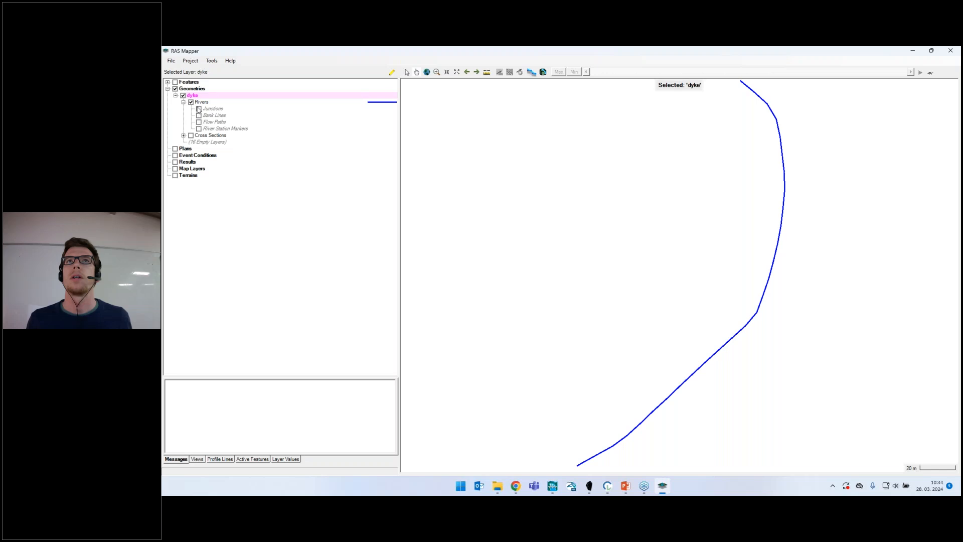
click(191, 135)
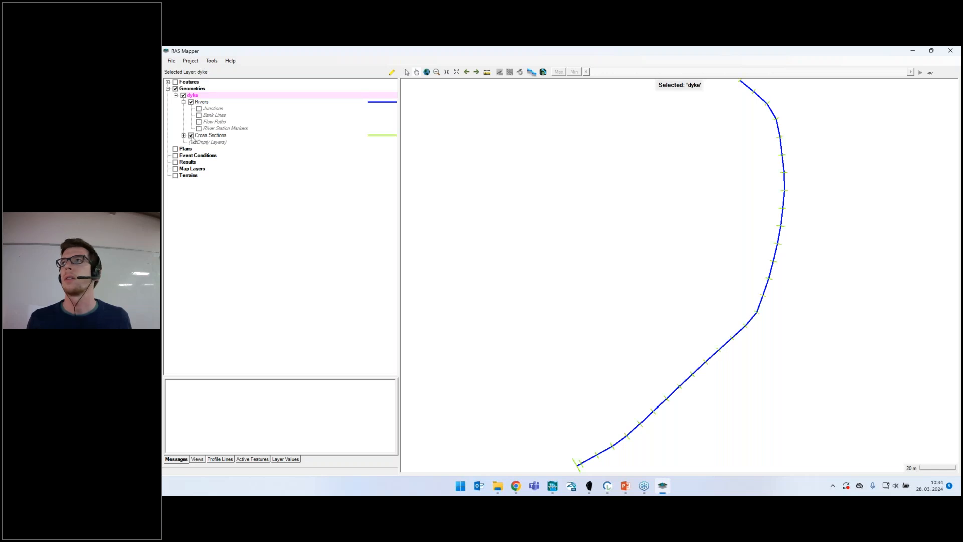
Export a channel-only terrain GeoTIFF from the dyke geometry's cross sections as dyke in the DYKE folder, with raster cell size 0.5.
right_click(195, 97)
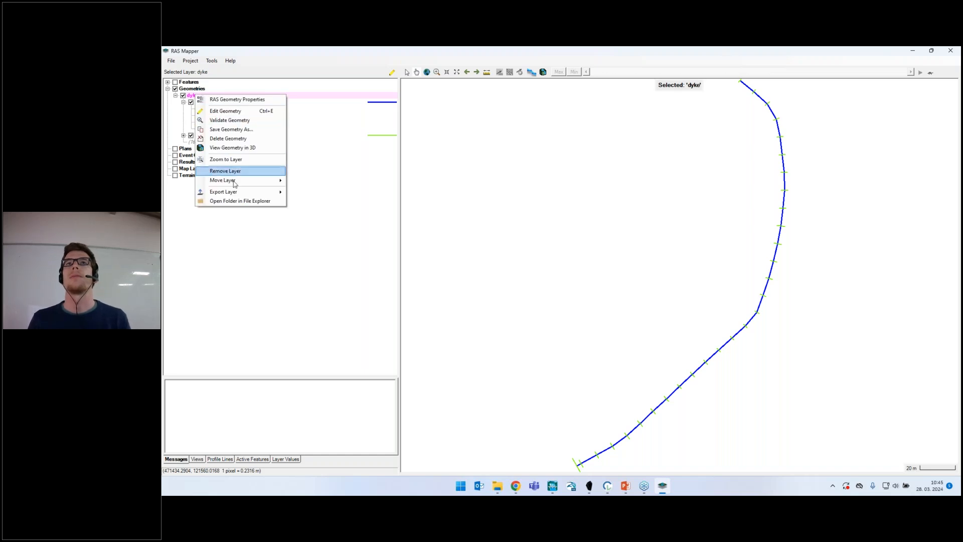
mouse_move(234, 196)
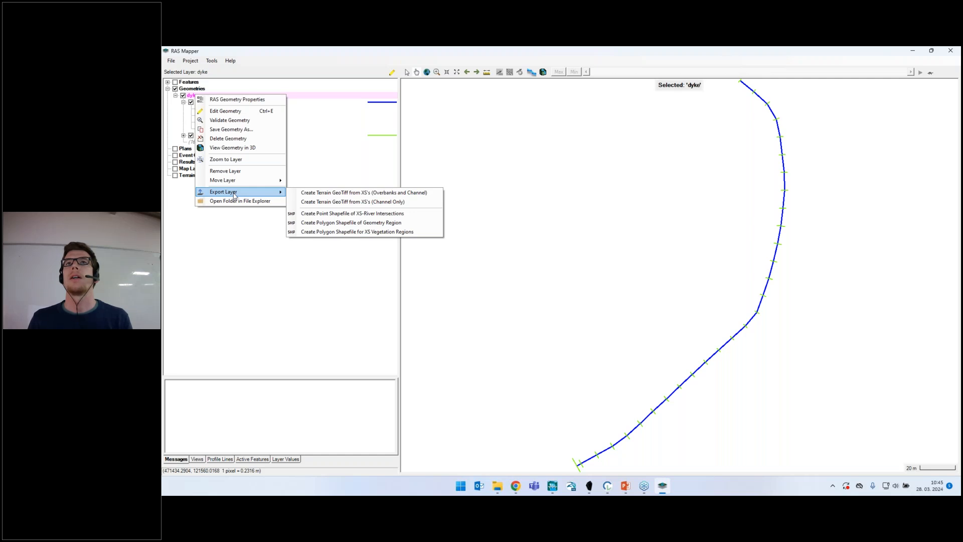
click(324, 201)
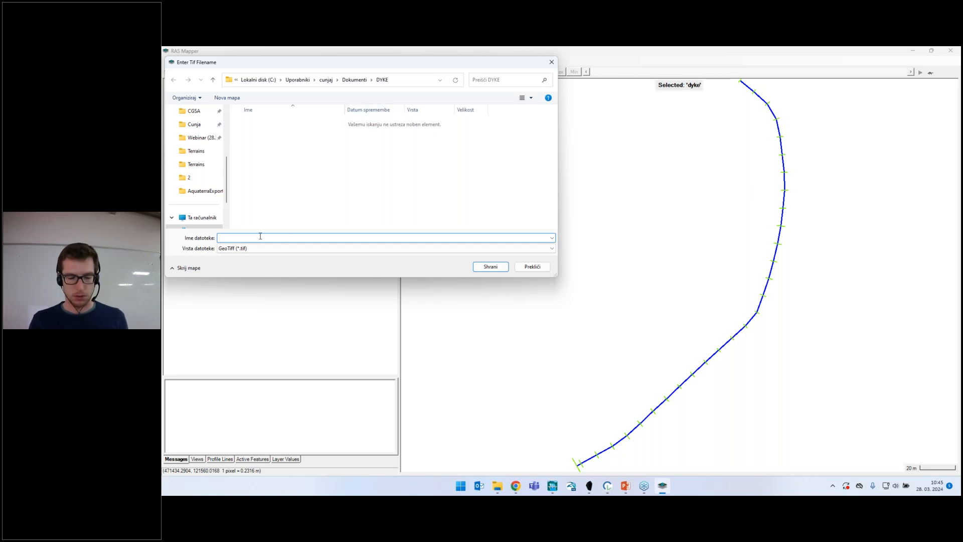
text(d)
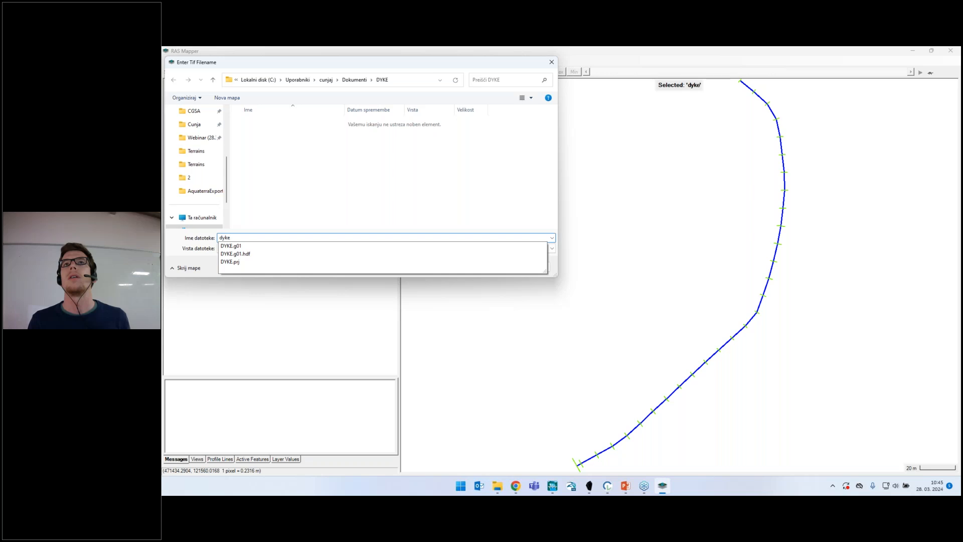
text(yke)
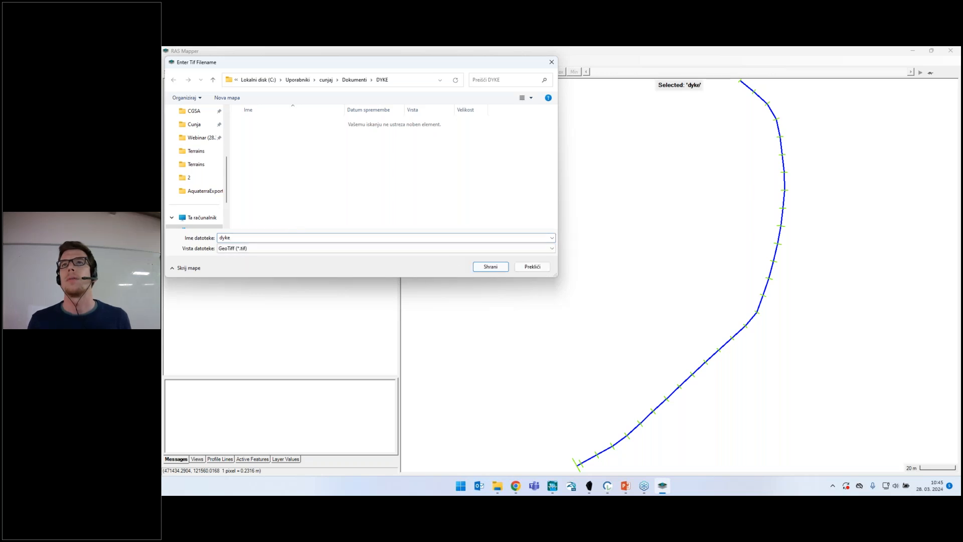
click(485, 264)
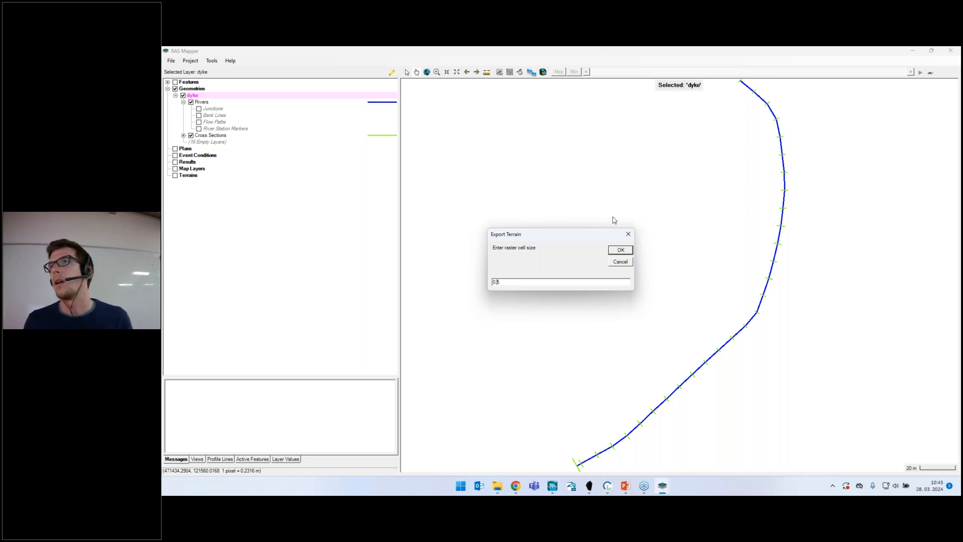
click(619, 250)
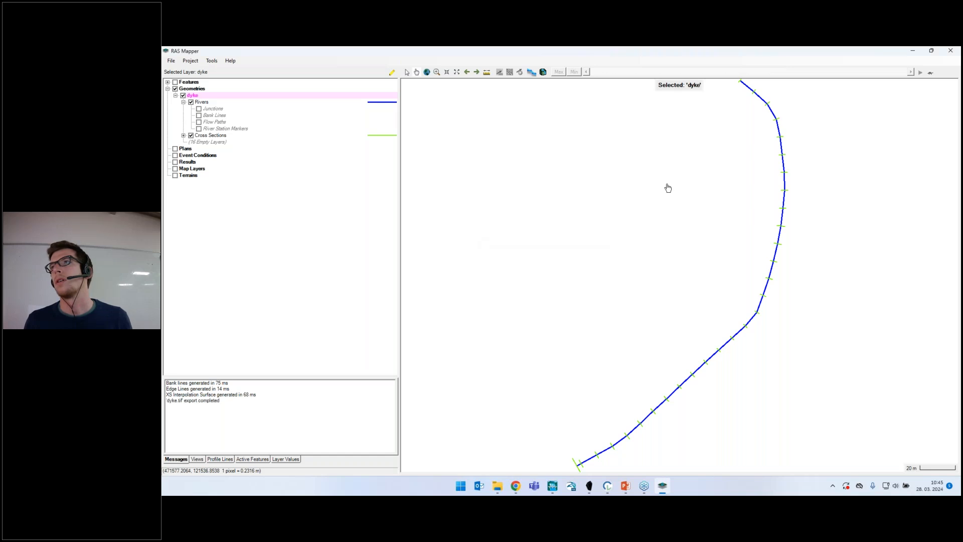
Start a new RAS terrain and set the project's coordinate reference system from Documents\HECRAS\Terrains\SLO.prj, using the default warping method.
click(186, 175)
right_click(185, 176)
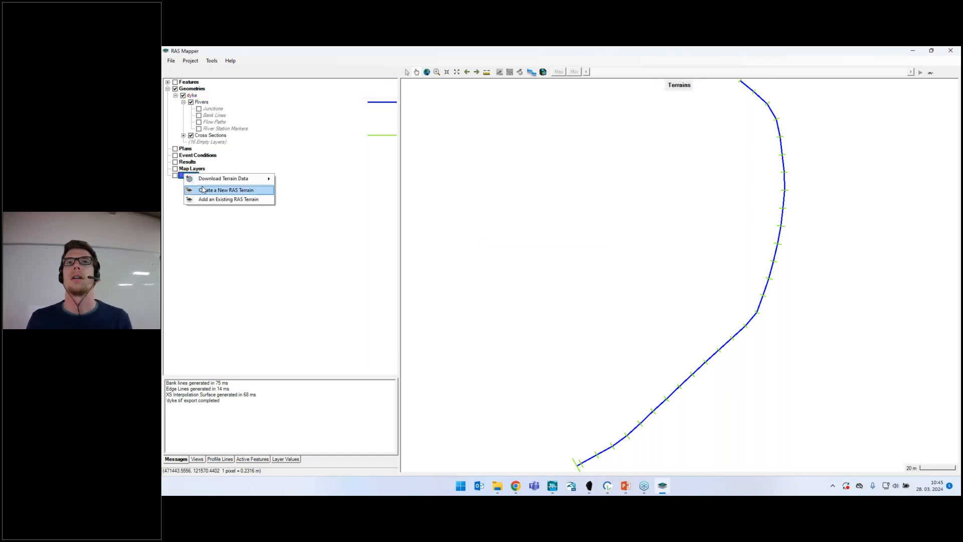
click(221, 190)
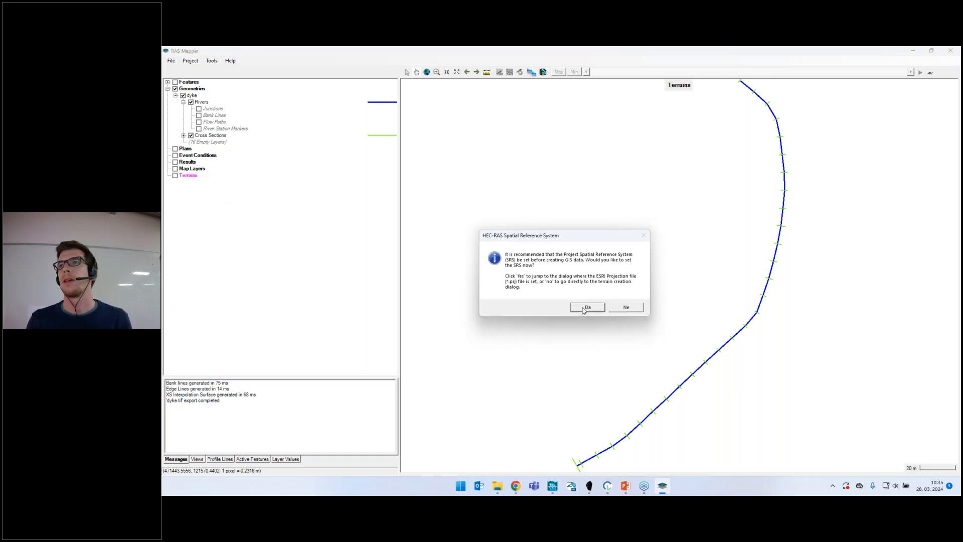
click(584, 308)
click(679, 186)
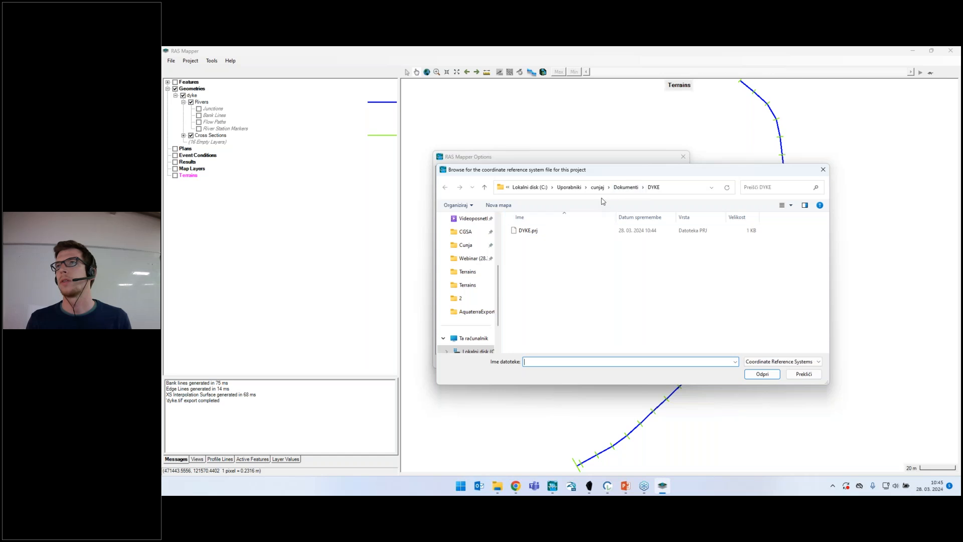
click(633, 187)
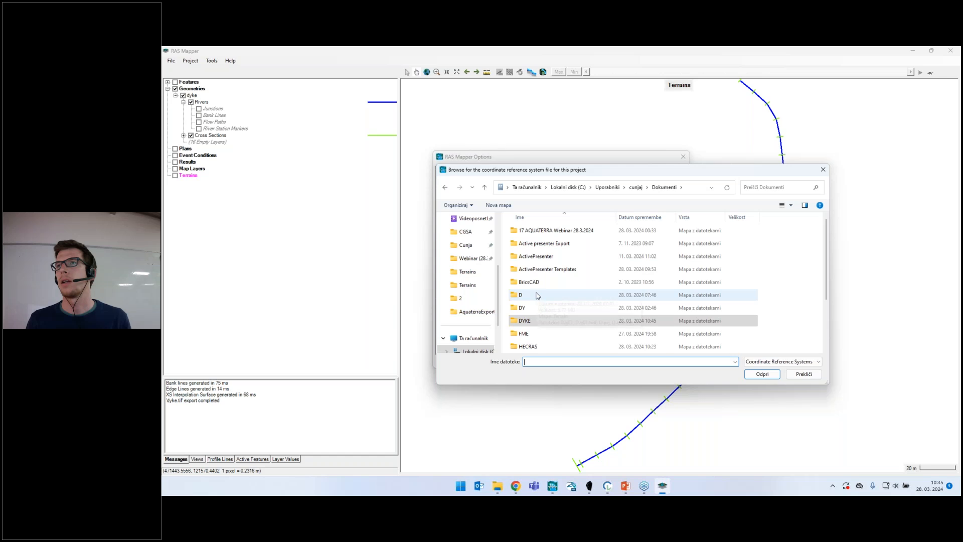
scroll(536, 294, up, 2)
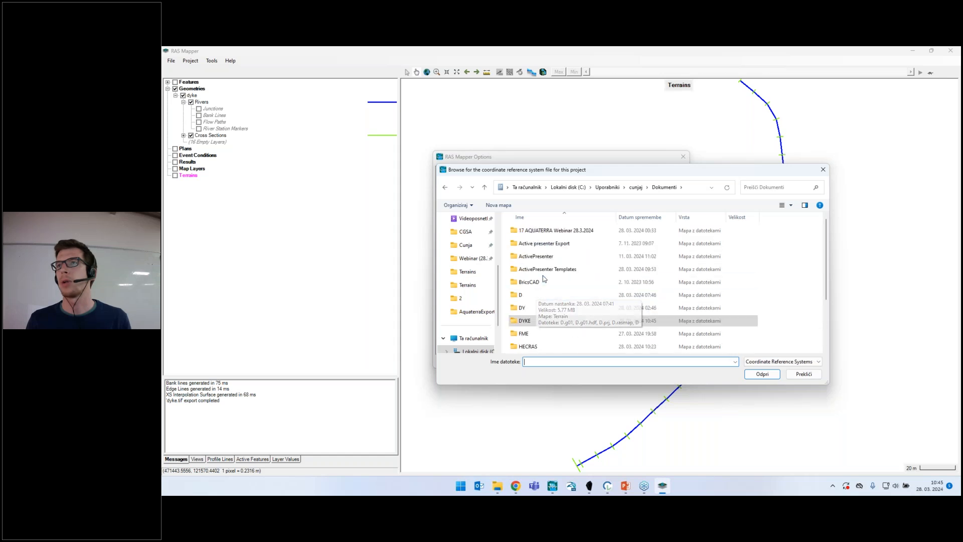
scroll(540, 286, down, 1)
double_click(538, 309)
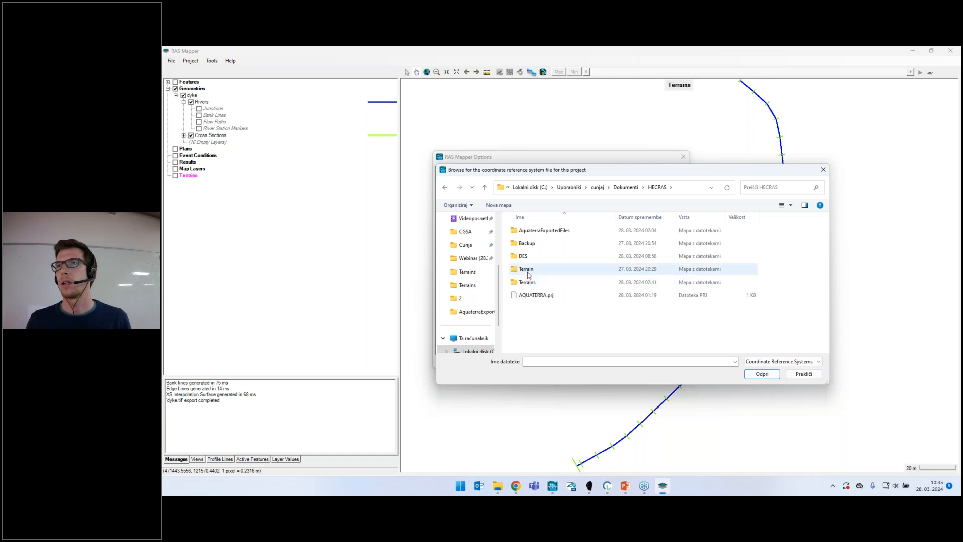
double_click(528, 281)
double_click(541, 244)
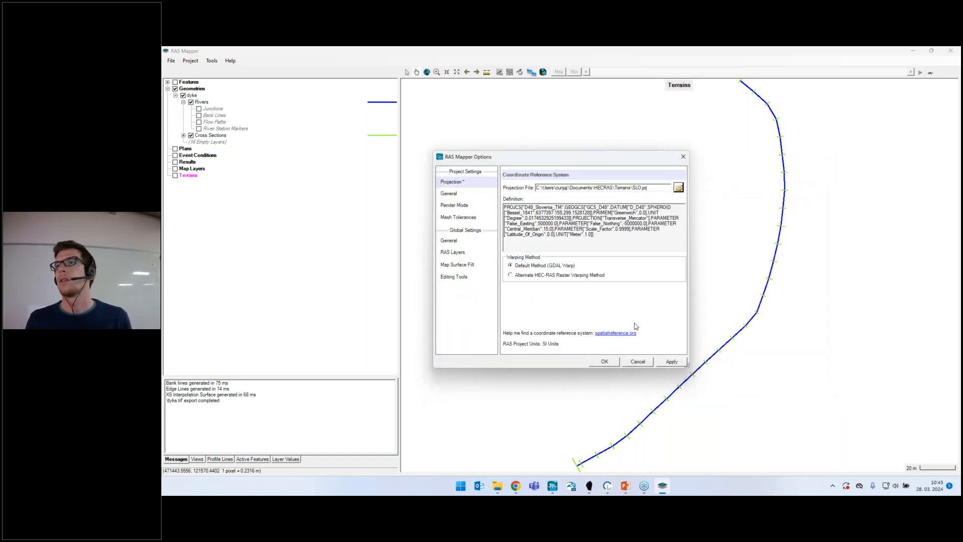
click(662, 360)
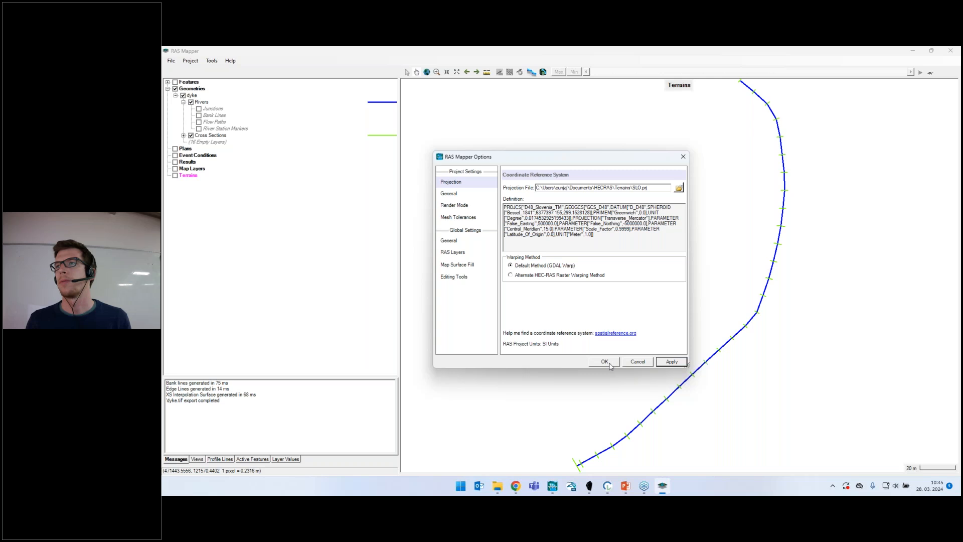
click(604, 362)
Create the terrain layer from dyke.tif with 1/128 rounding and stitches, and inspect it along the dyke.
click(424, 221)
double_click(509, 265)
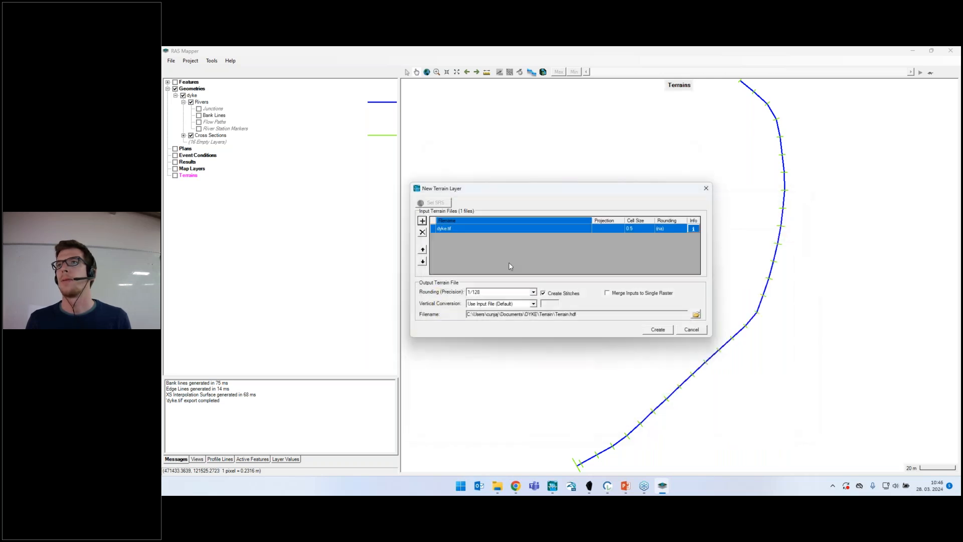
click(652, 330)
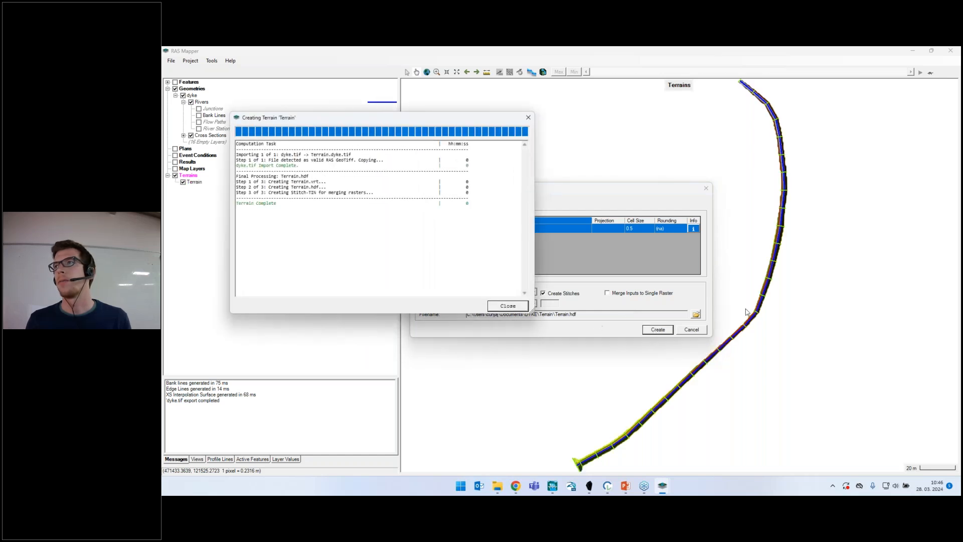
click(507, 306)
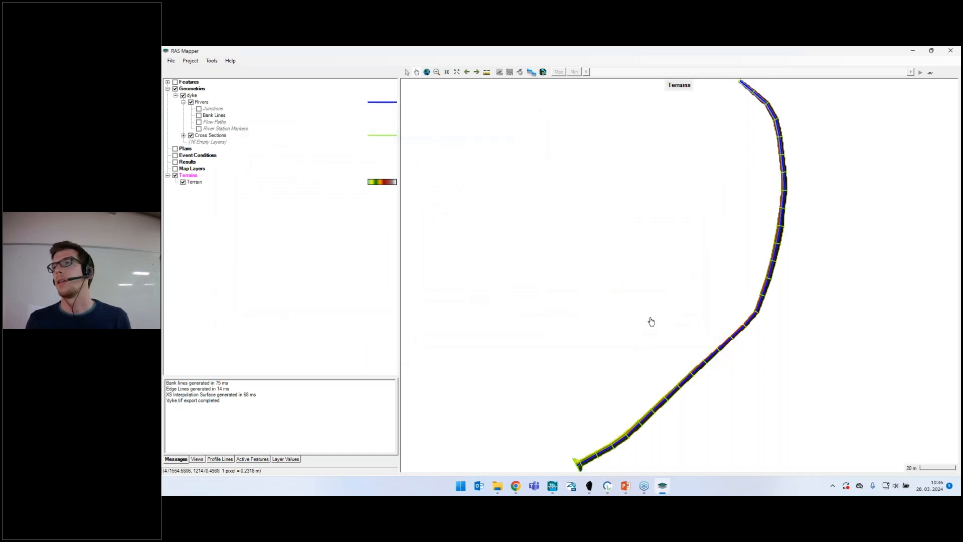
scroll(703, 374, up, 3)
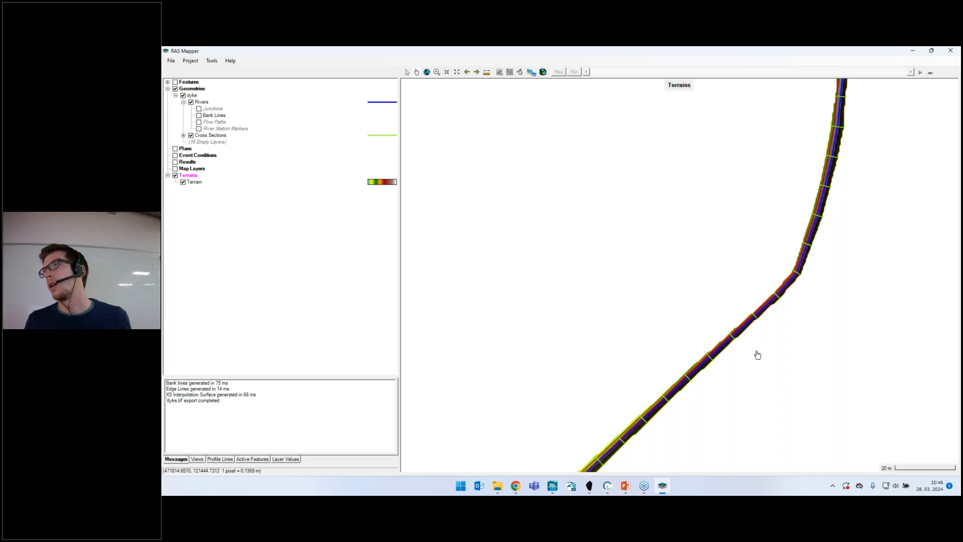
scroll(783, 290, down, 1)
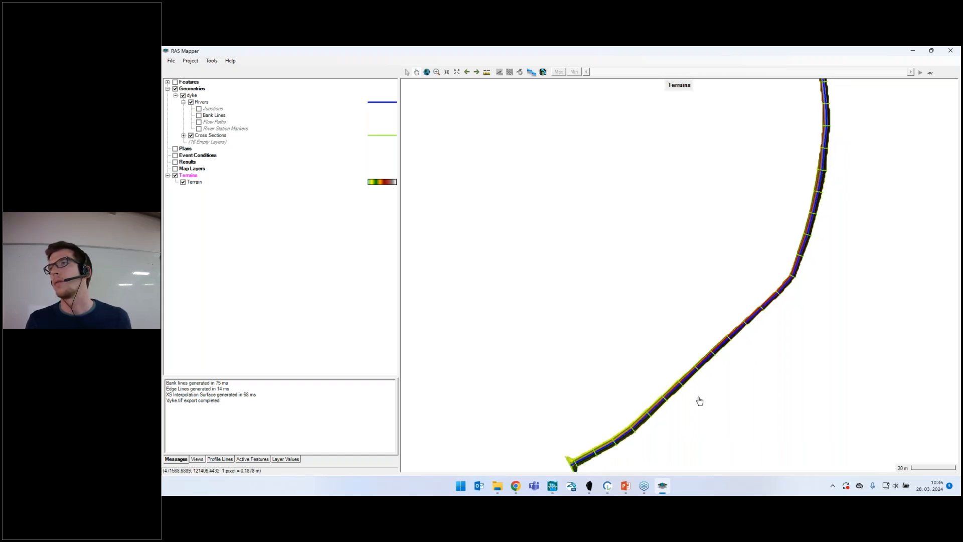
mouse_move(806, 236)
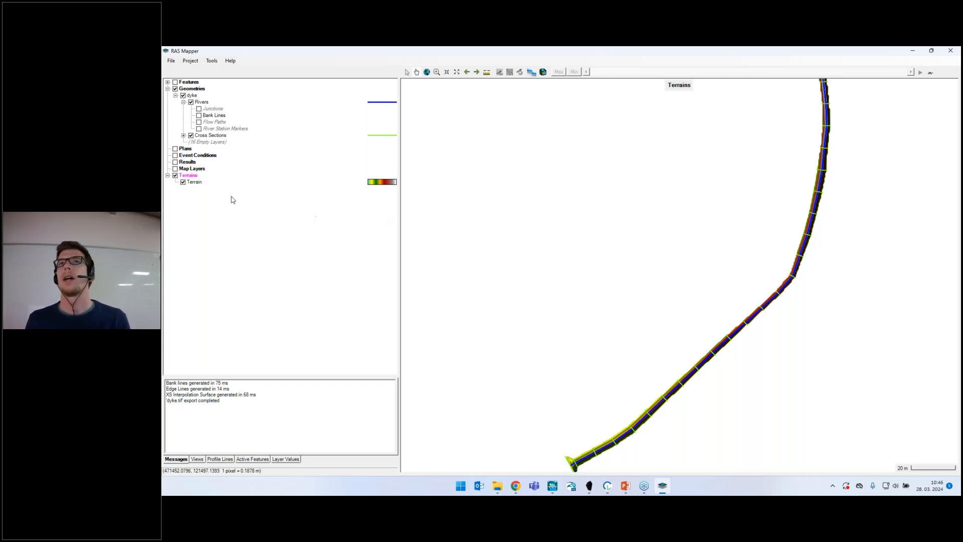
Start another new RAS terrain and add the GK1_471_121 raster from Documents\HECRAS\Terrains as its input.
right_click(184, 175)
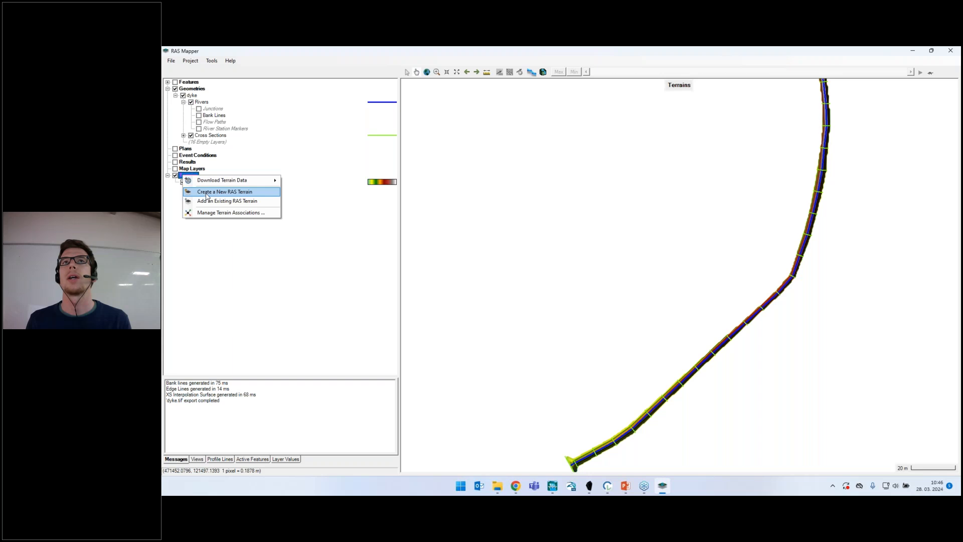
click(221, 191)
click(422, 220)
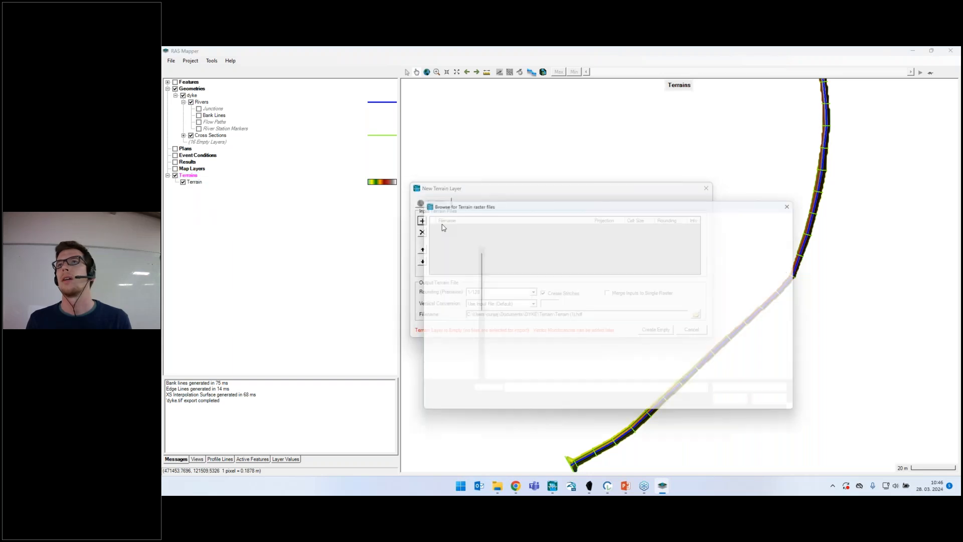
double_click(512, 267)
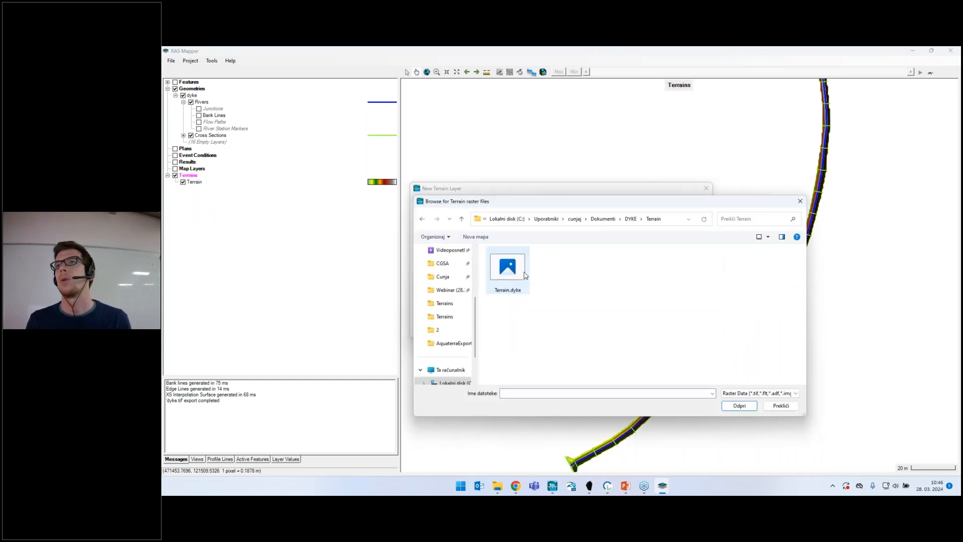
click(603, 219)
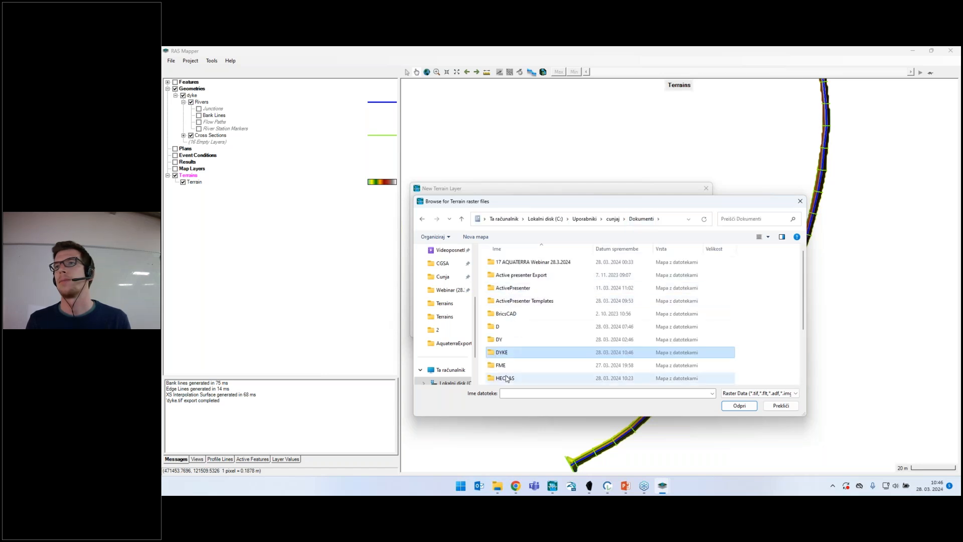
double_click(506, 378)
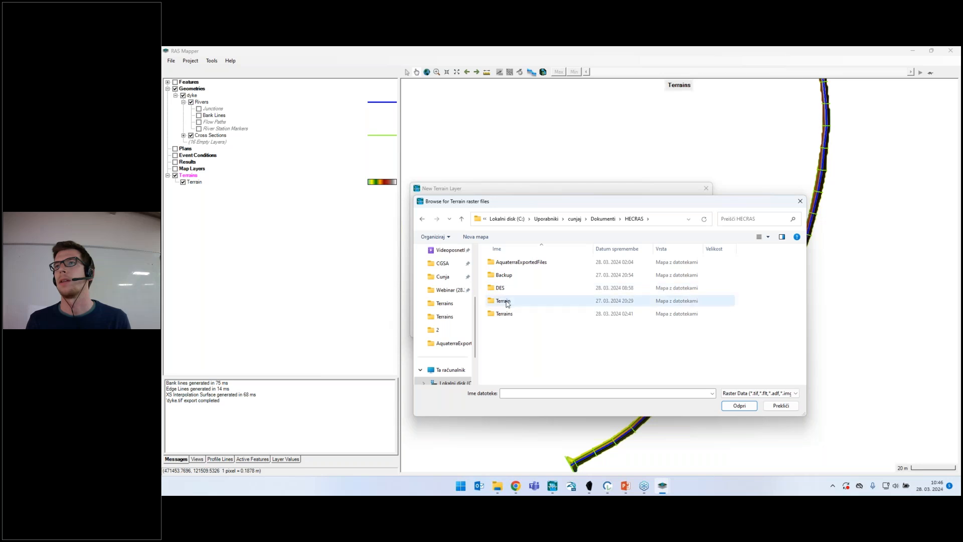
double_click(506, 303)
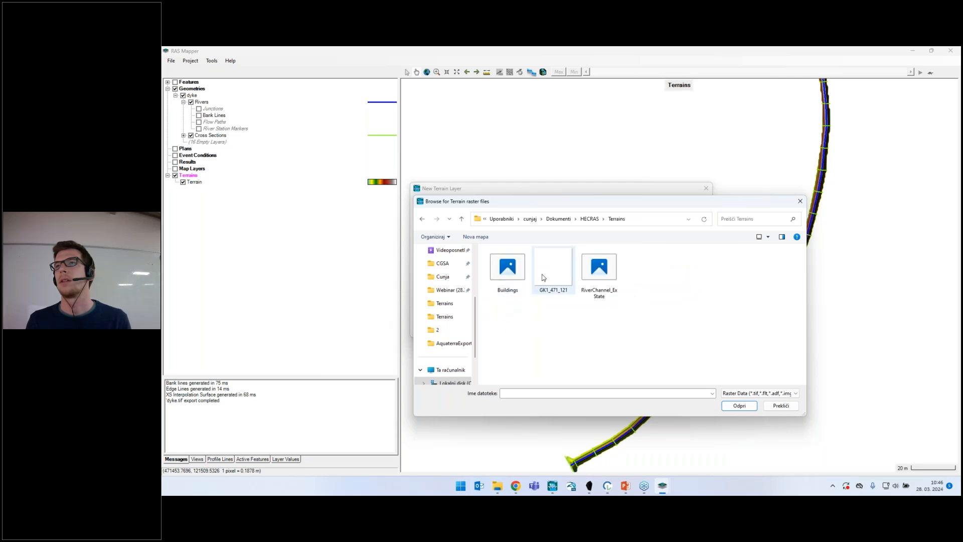
double_click(547, 273)
Add dyke.tif from the Documents\DYKE folder to the new terrain's inputs and rank it above the GK1_471_121 raster.
click(423, 220)
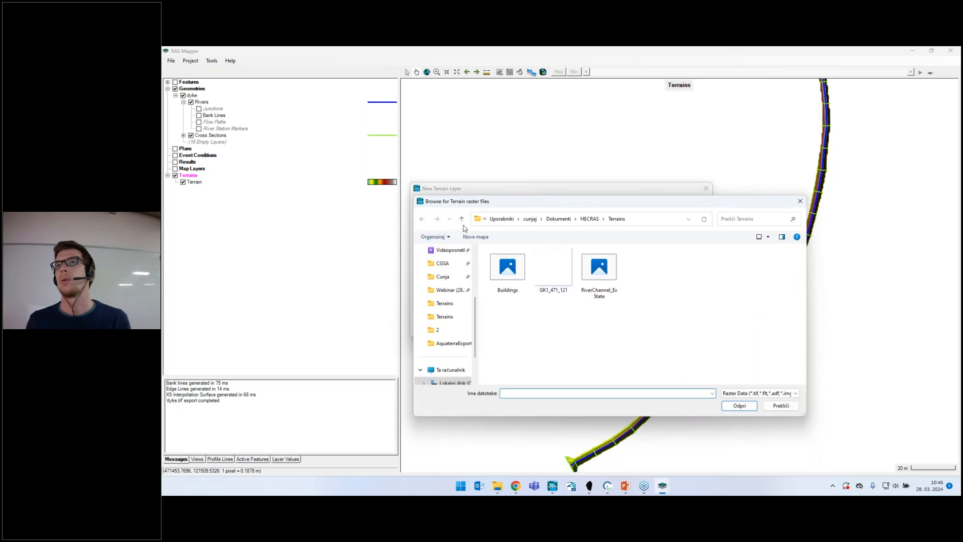
click(558, 219)
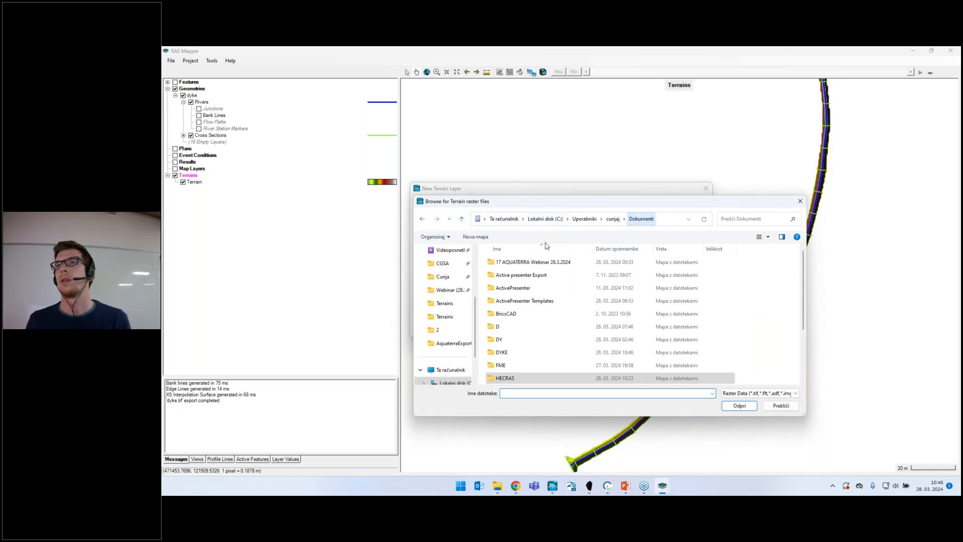
click(517, 351)
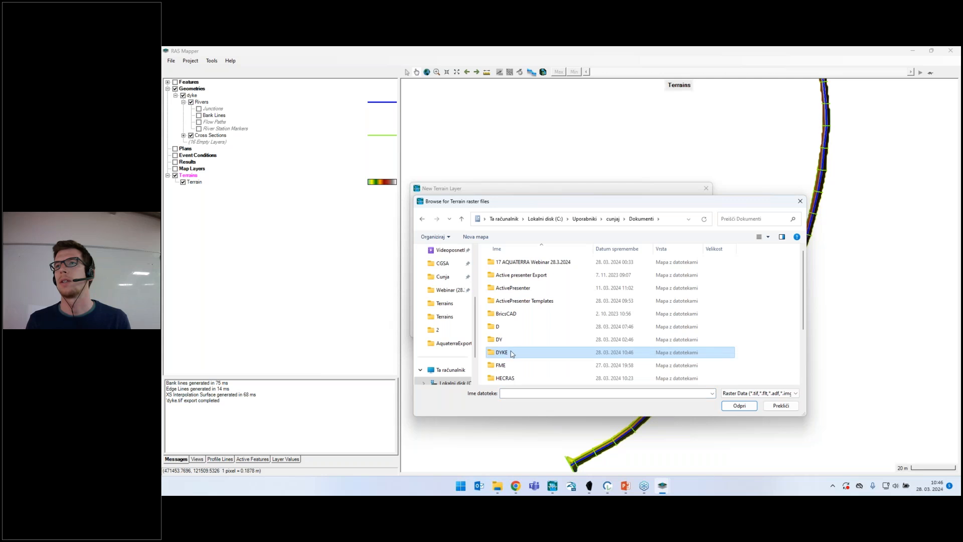
double_click(517, 351)
double_click(545, 273)
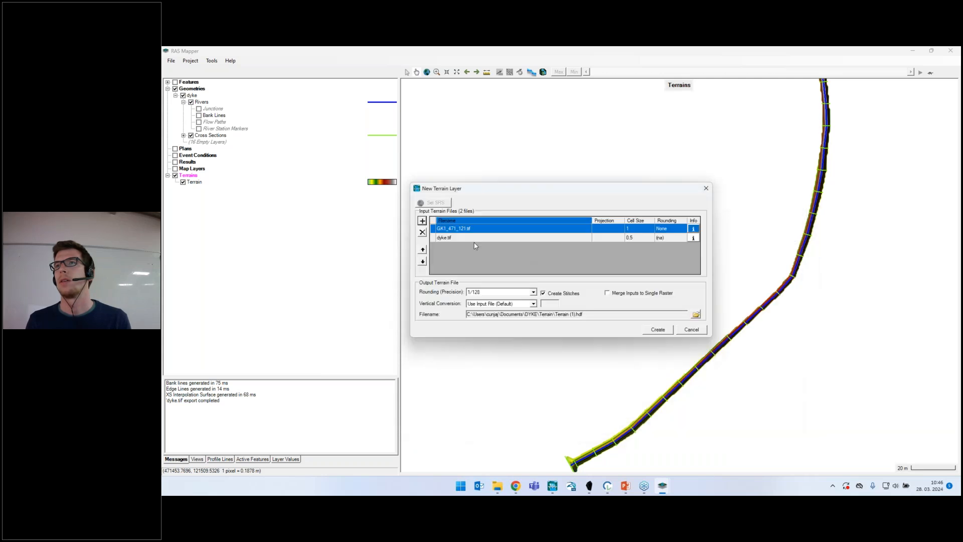
click(445, 238)
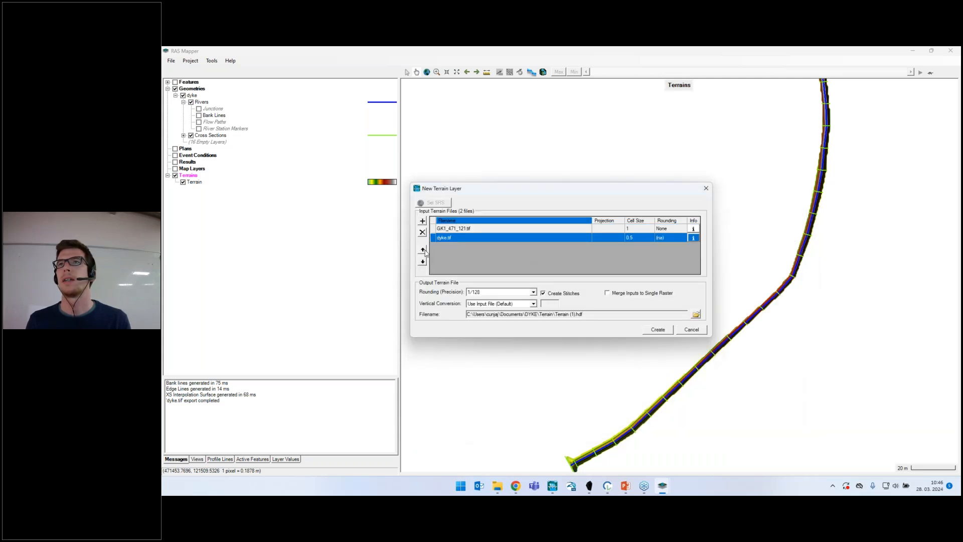
click(422, 250)
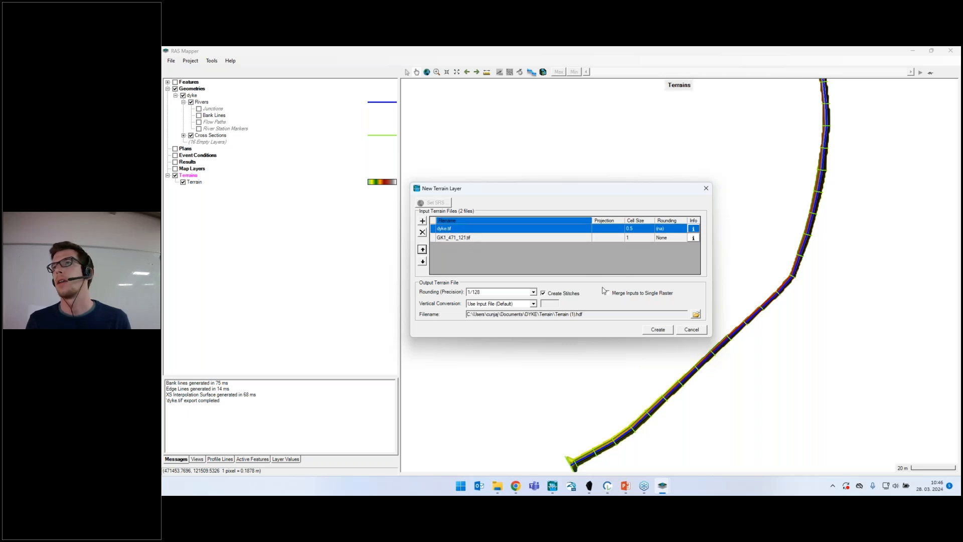
Name the output file TerrainDyke in the DYKE\Terrain folder and create the terrain with 1/128 rounding and stitches.
click(696, 314)
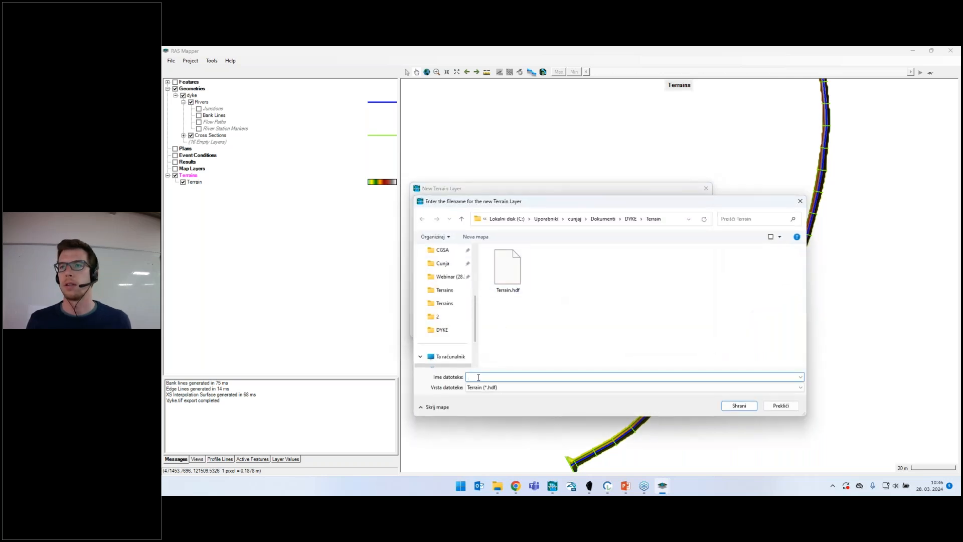
text(Terrai)
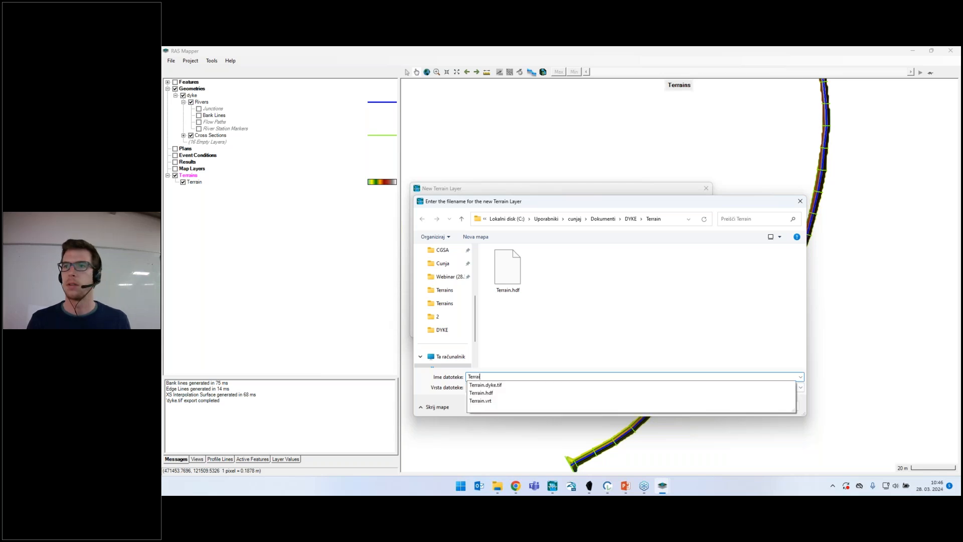
text(nDyke)
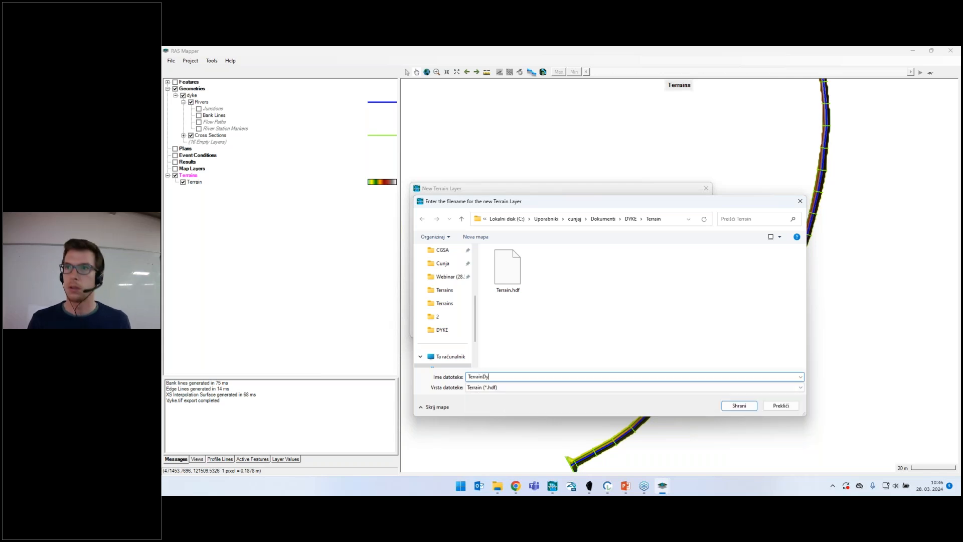
click(737, 404)
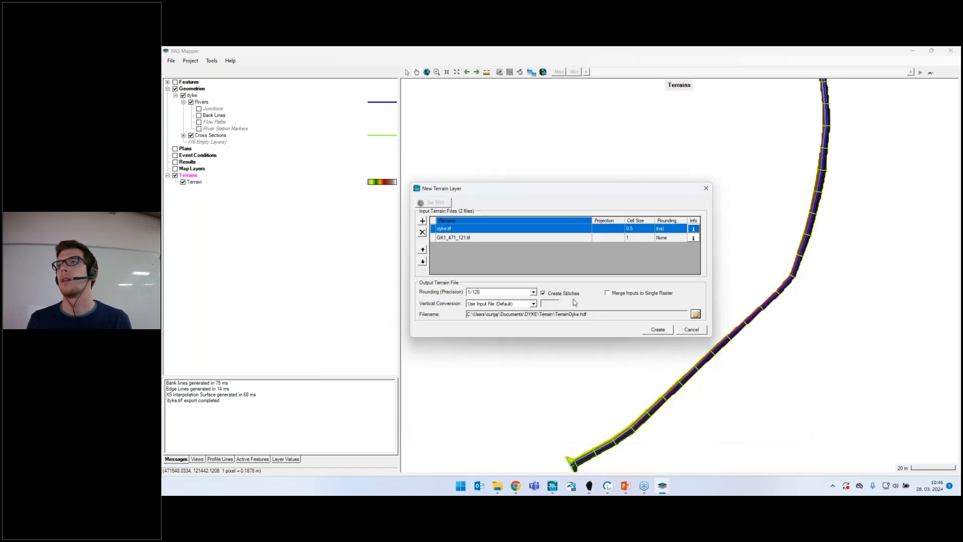
click(652, 331)
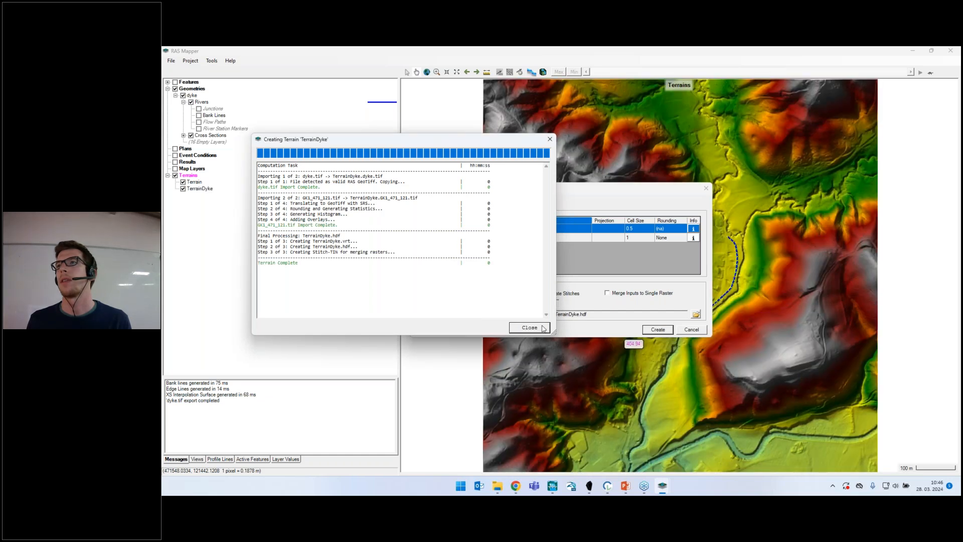
click(529, 328)
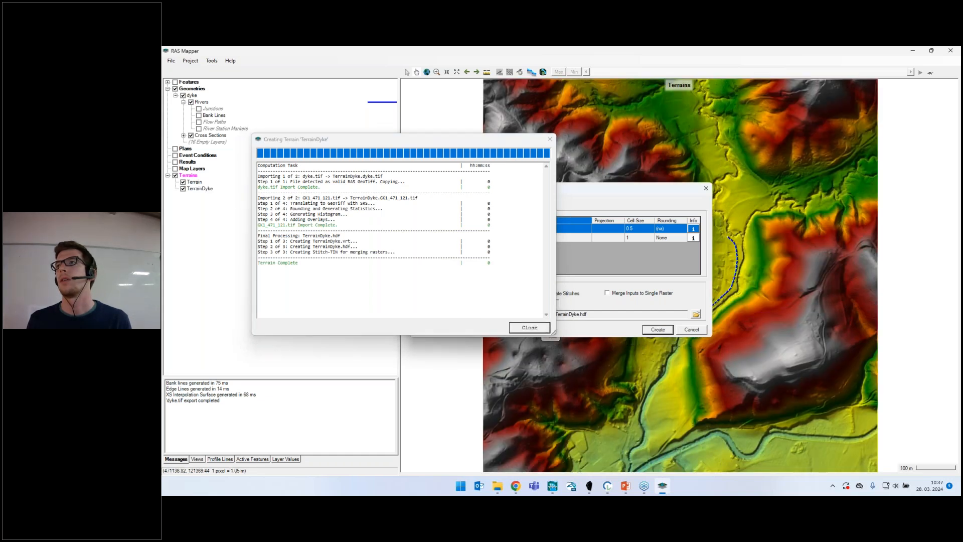
Hide the dyke geometry's rivers and cross sections and inspect how the dyke sits in the combined terrain along its length.
scroll(722, 298, up, 5)
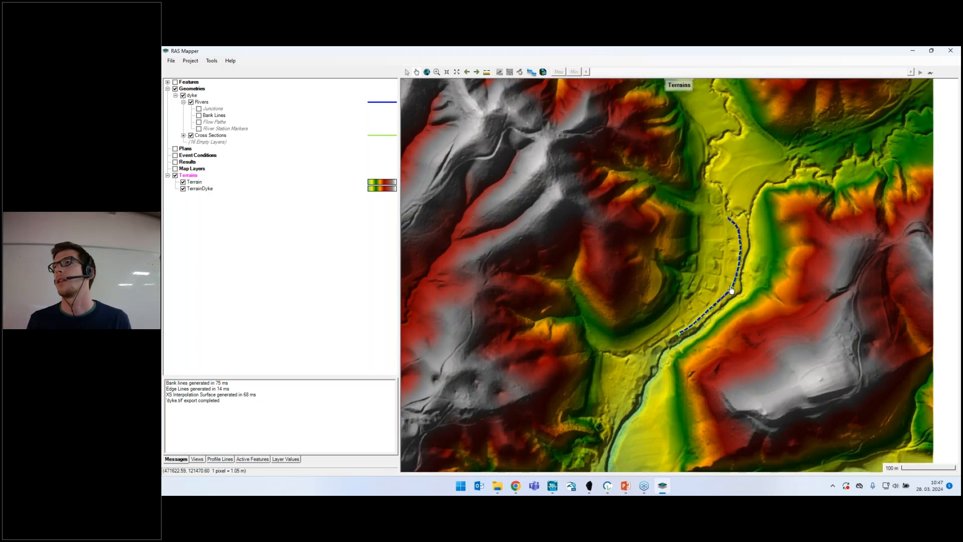
scroll(717, 302, up, 2)
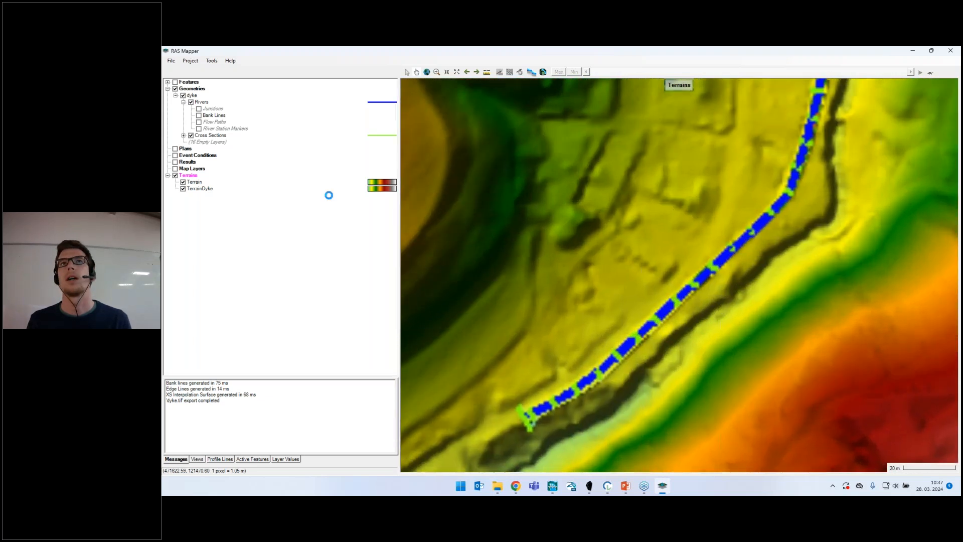
click(191, 103)
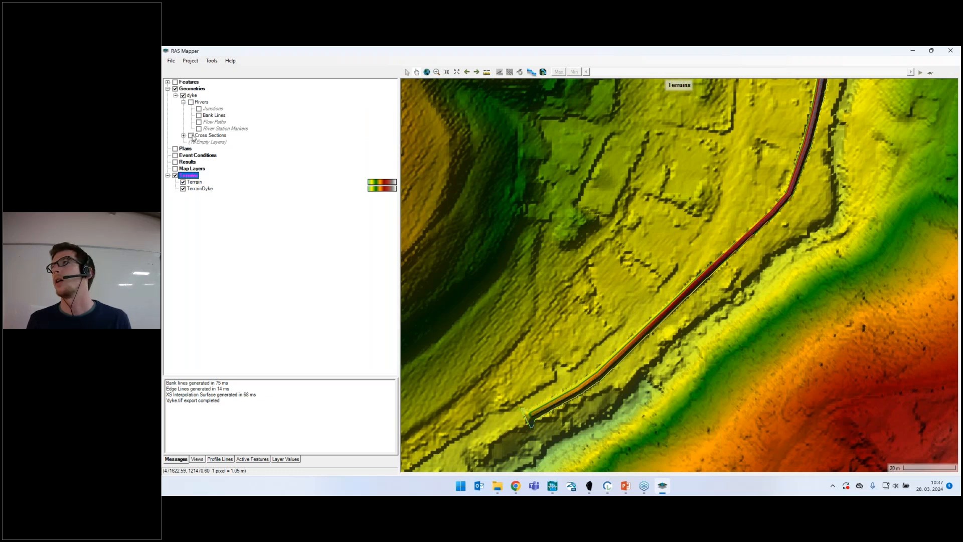
scroll(768, 156, up, 3)
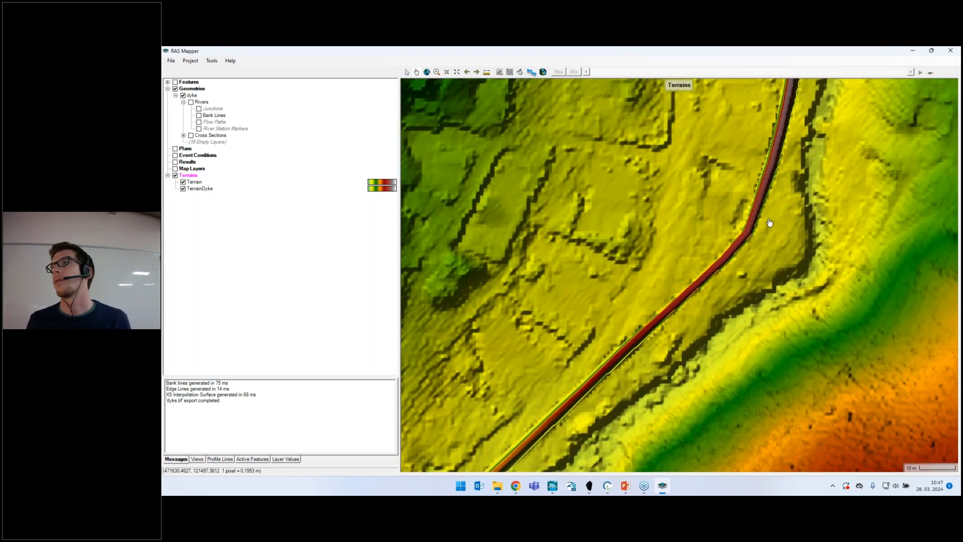
scroll(720, 295, up, 2)
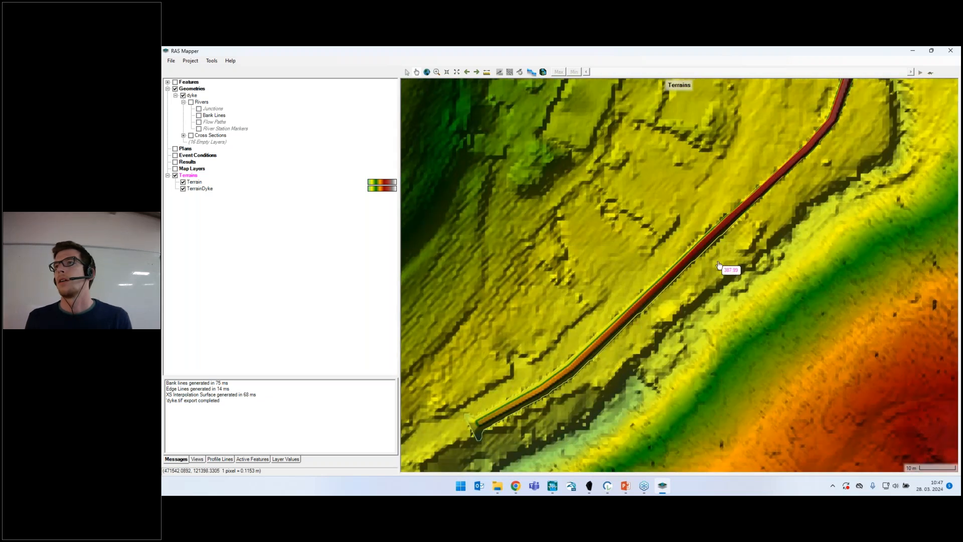
scroll(719, 265, down, 1)
drag(753, 219, 578, 410)
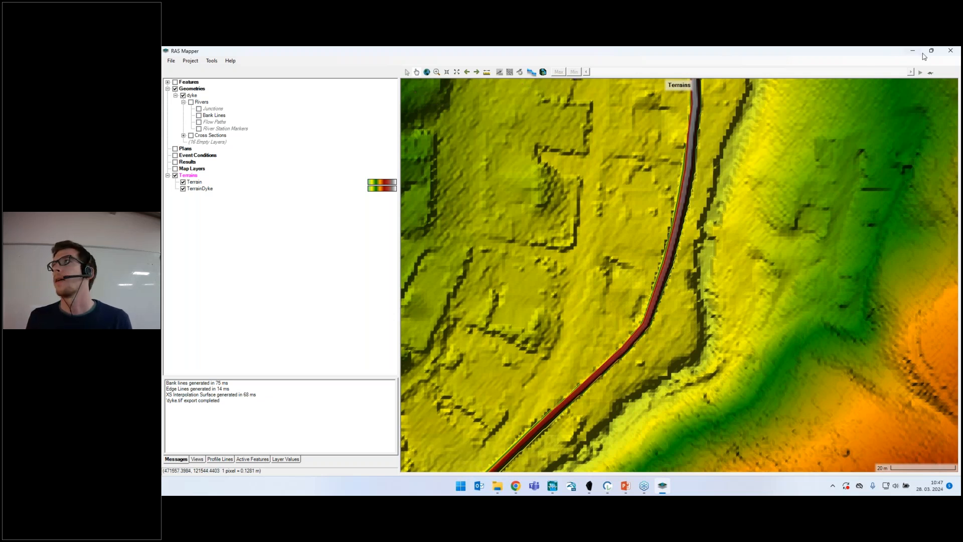
Close RAS Mapper, restart HEC-RAS and open the AQUATERRA_DES project from Documents\HECRAS\DES.
click(951, 52)
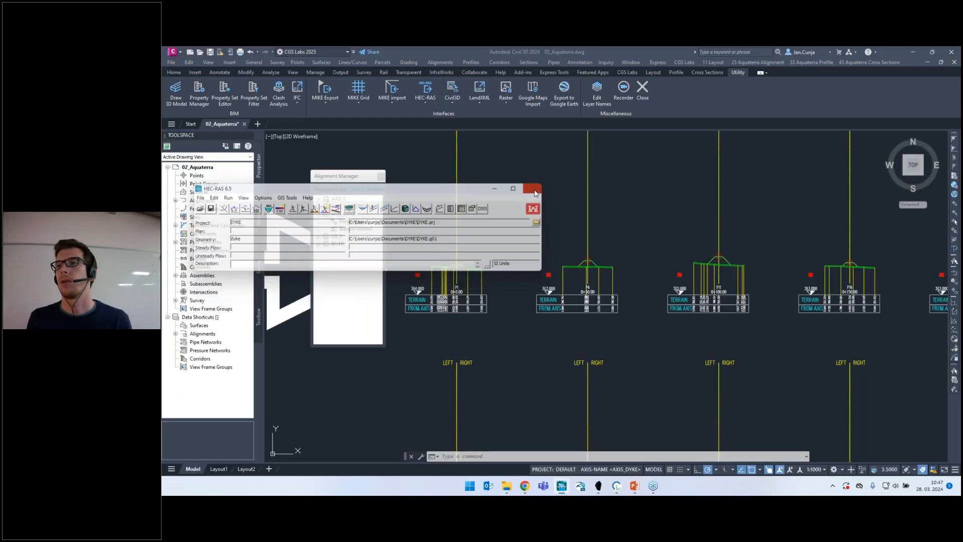
click(561, 485)
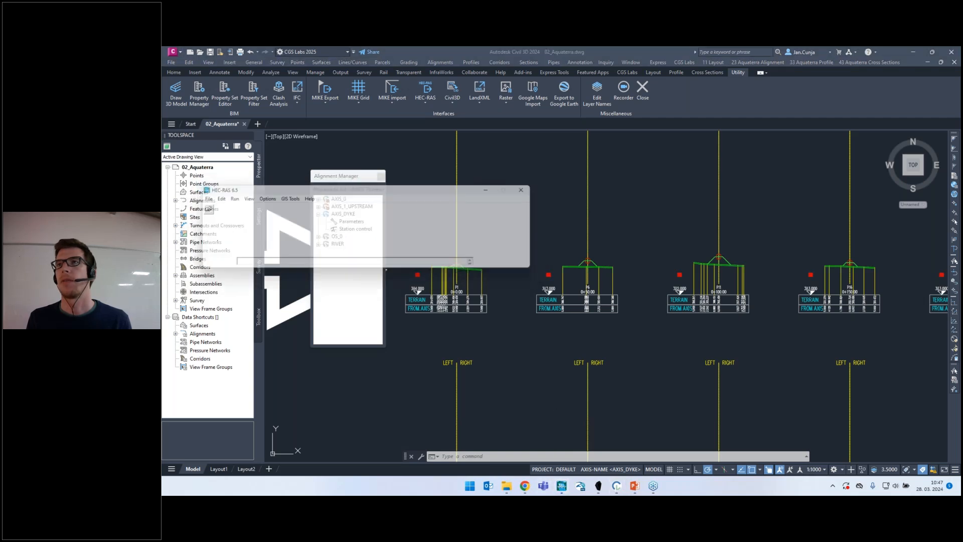
click(199, 197)
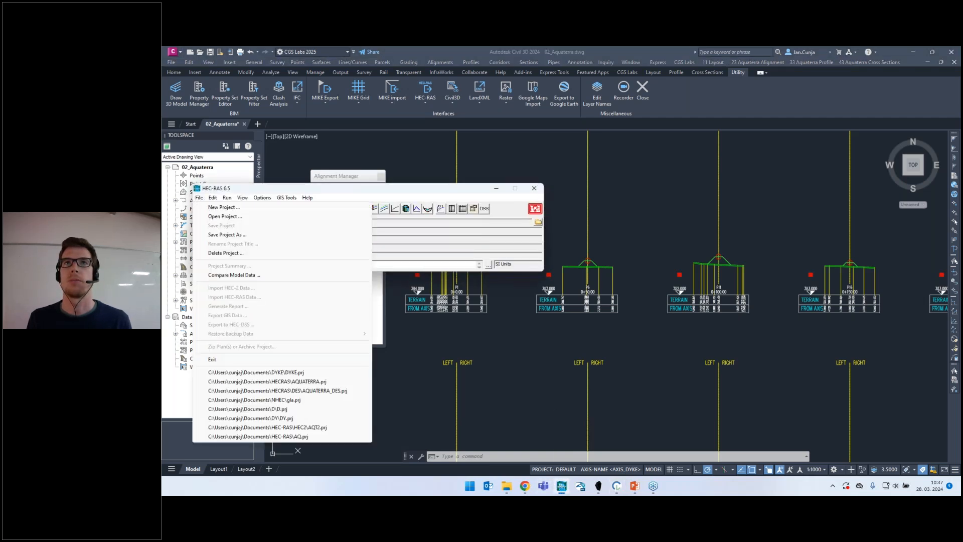
click(225, 216)
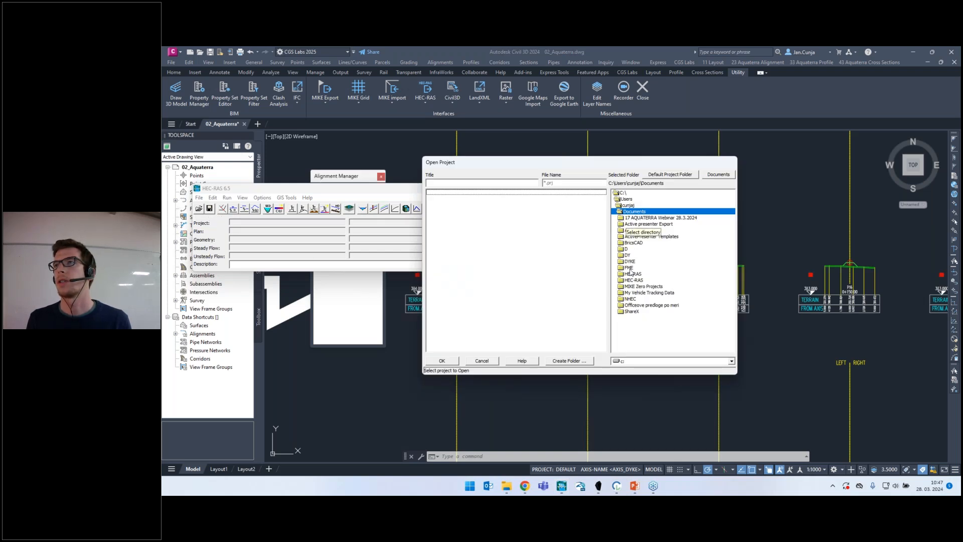
click(652, 174)
double_click(630, 237)
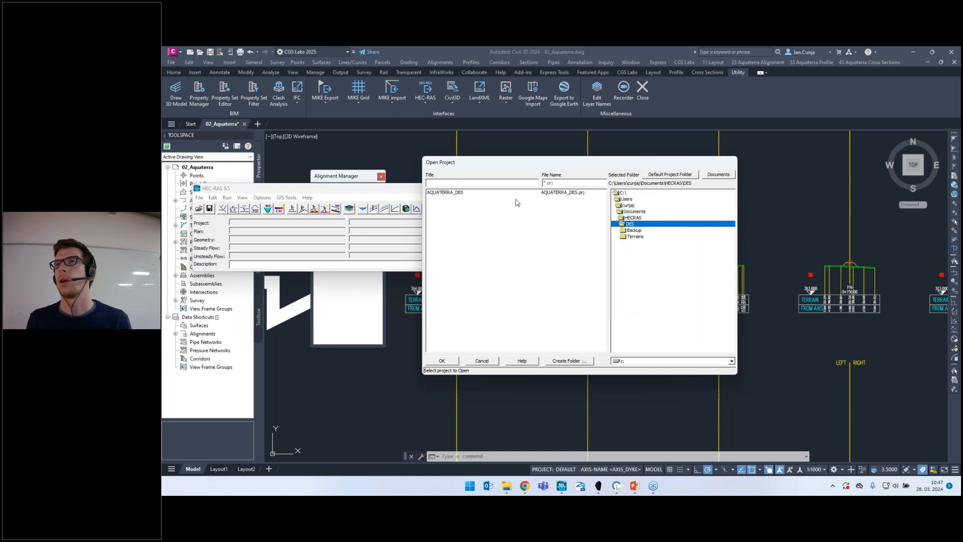
double_click(454, 194)
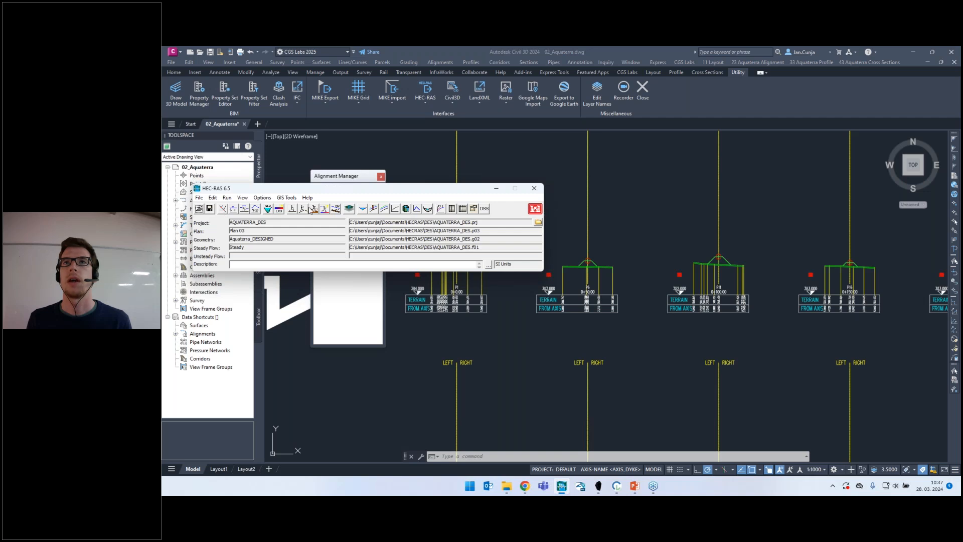
Open RAS Mapper for the project and display Plan1's depth results at their maximum.
click(349, 209)
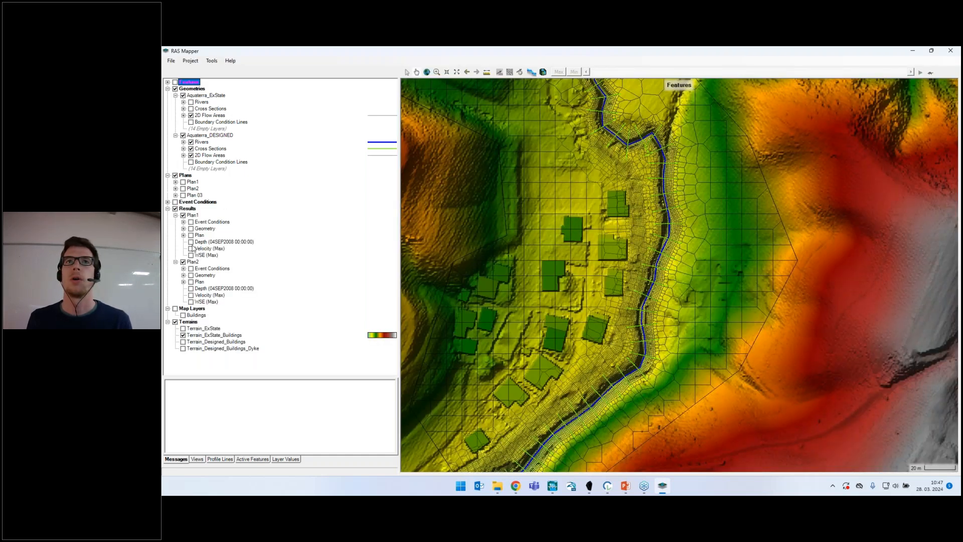
click(192, 242)
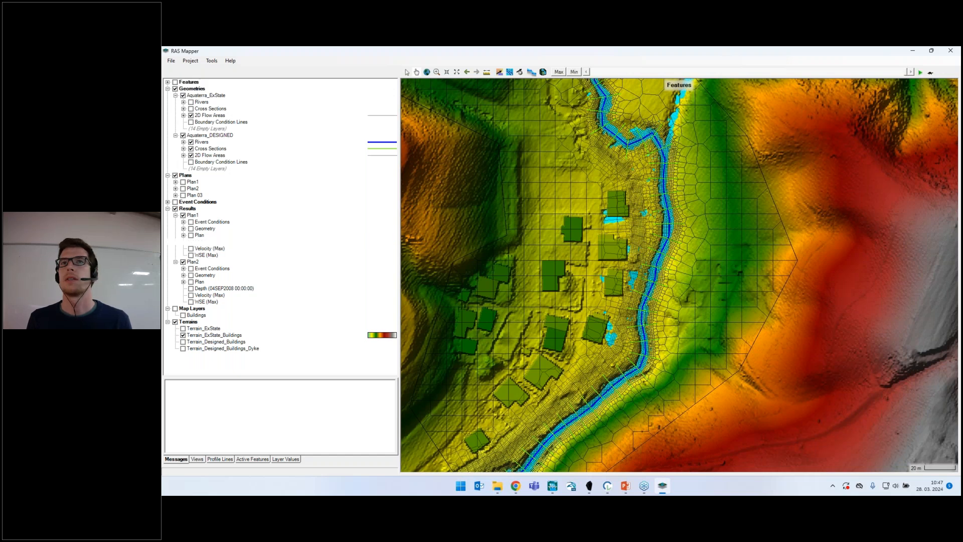
click(559, 72)
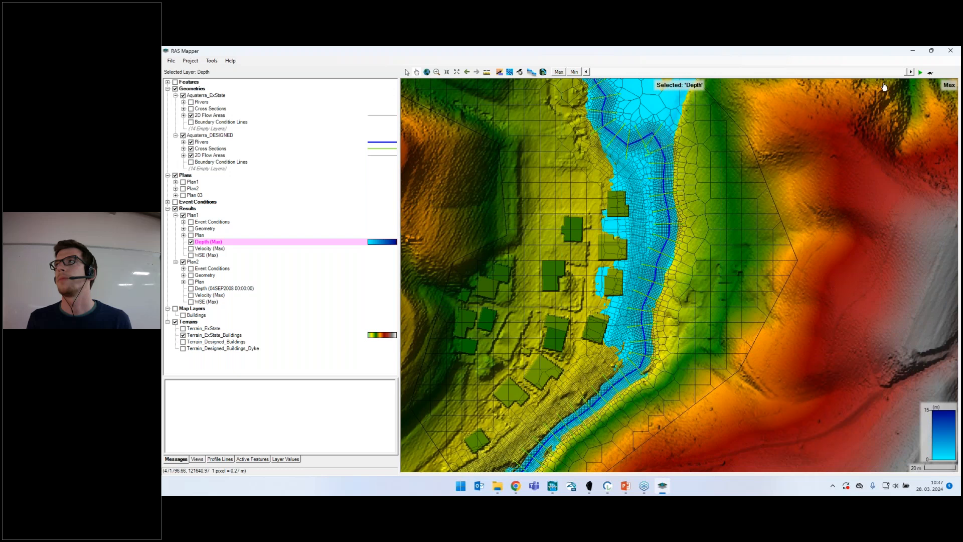
Step Plan1's depth results through time and animate them from near the start of 03SEP2008 to examine the flooding around the buildings.
click(921, 74)
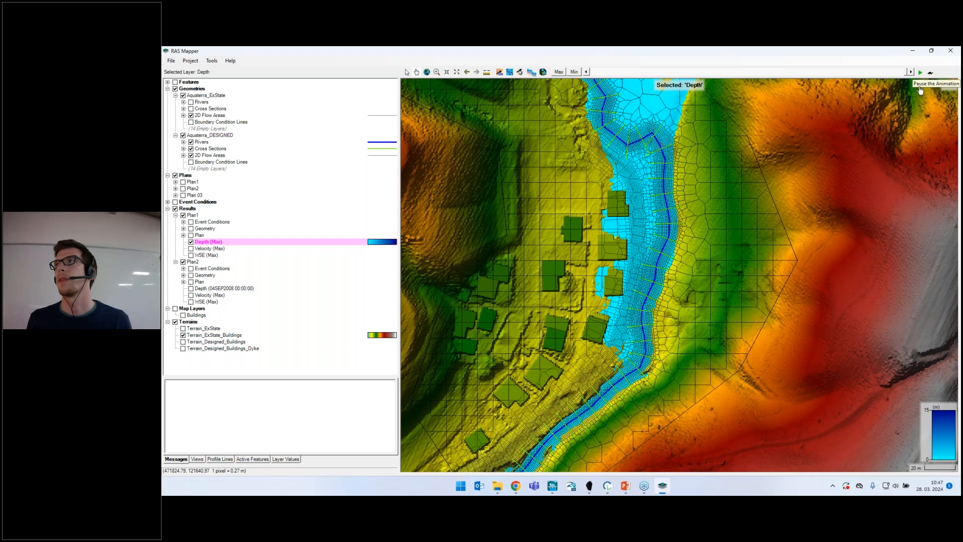
click(649, 72)
click(657, 73)
click(898, 74)
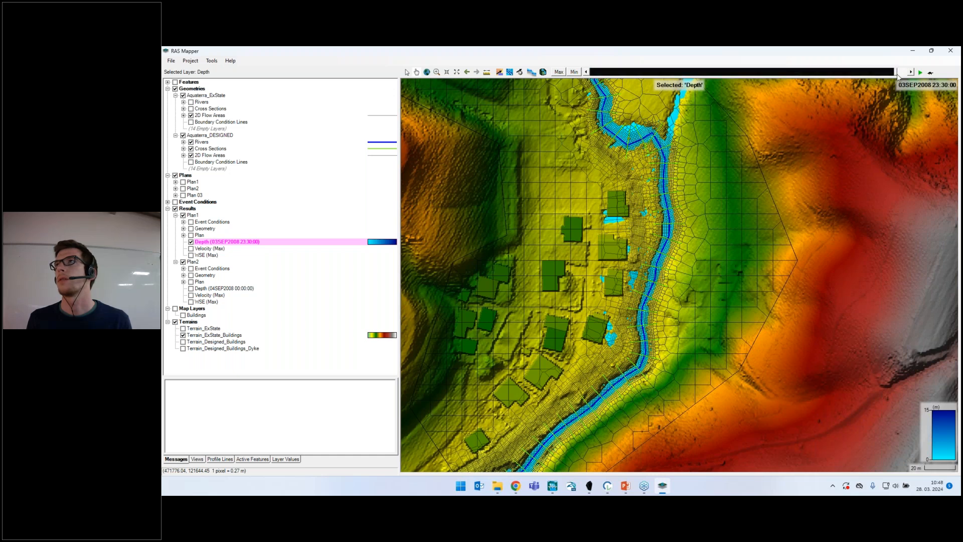
click(595, 74)
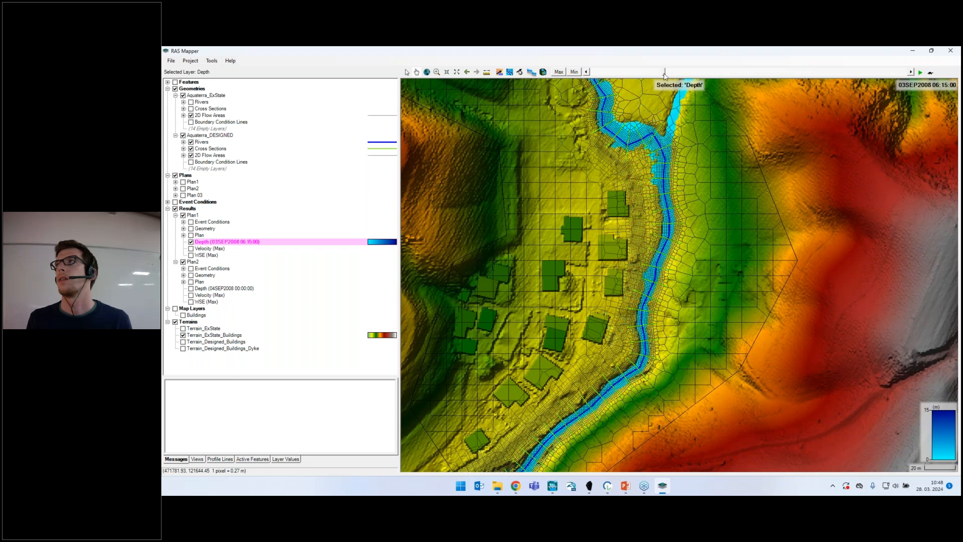
click(920, 73)
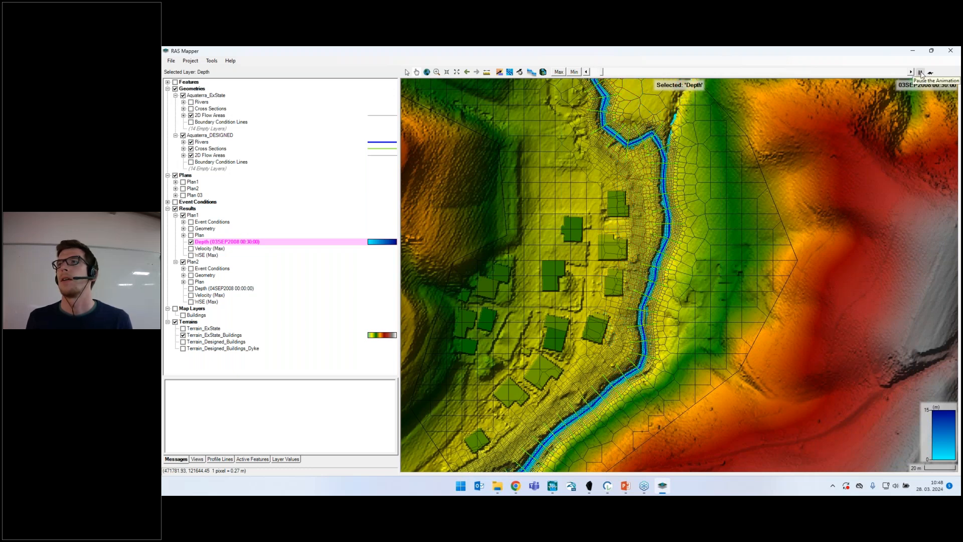
mouse_move(668, 167)
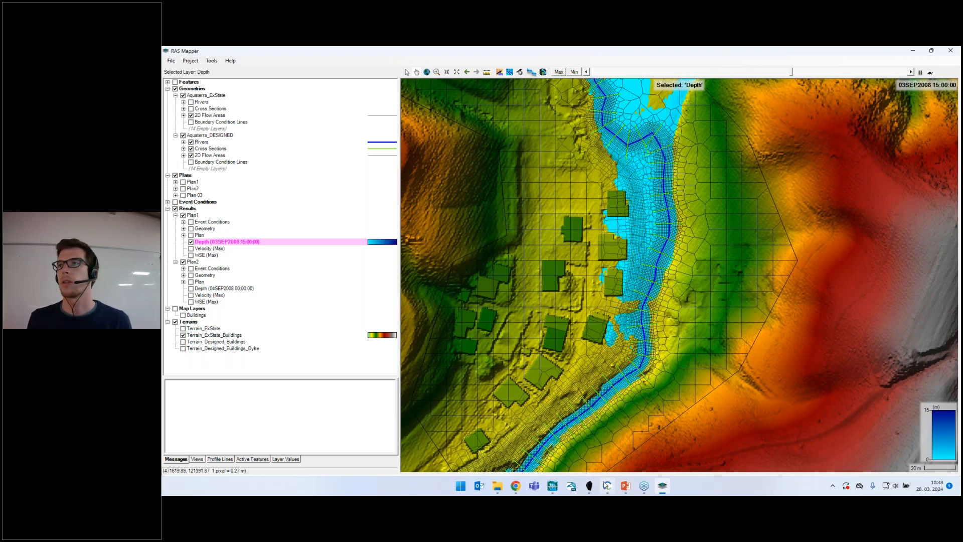
Switch to Civil 3D and examine river cross section P7 at station 0+65.00, including its designed channel and bank points.
click(608, 486)
scroll(572, 276, down, 8)
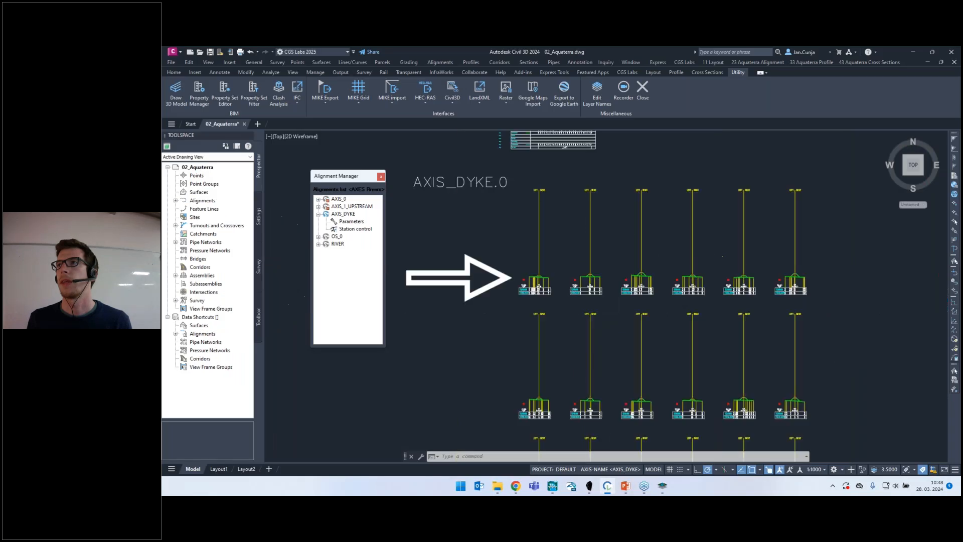
scroll(778, 276, up, 7)
scroll(692, 321, up, 8)
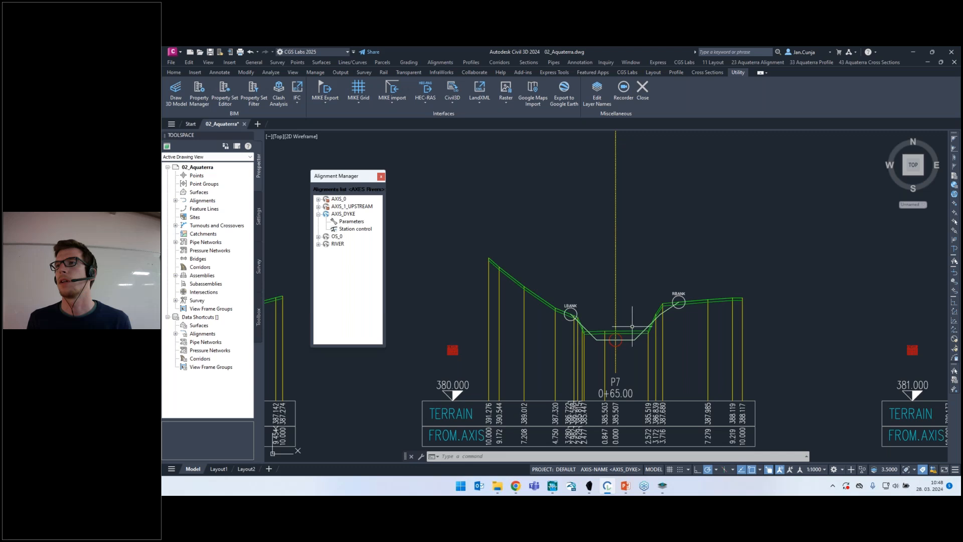
scroll(615, 341, up, 2)
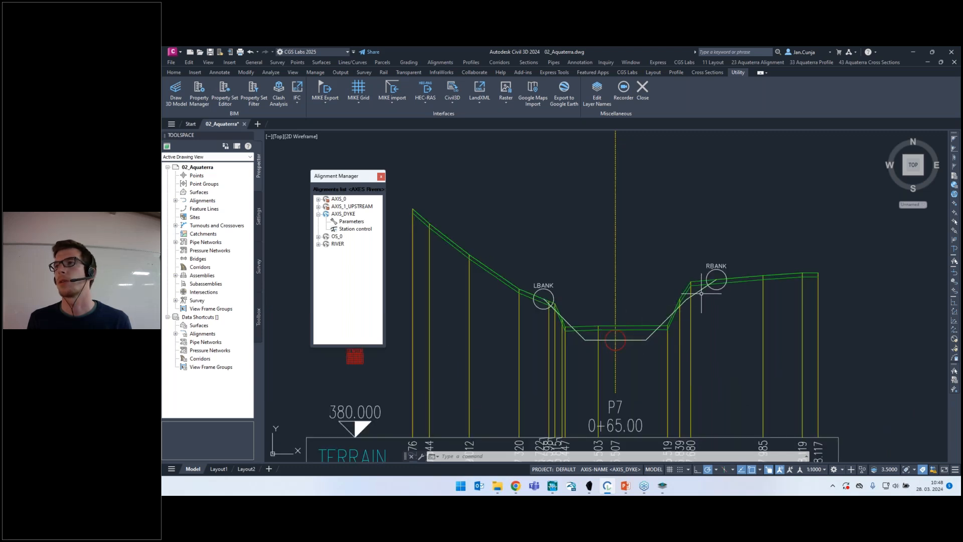
Examine the AXIS_DYKE.0 cross sections, starting with the first row of the section grid.
scroll(675, 311, down, 10)
scroll(570, 323, up, 5)
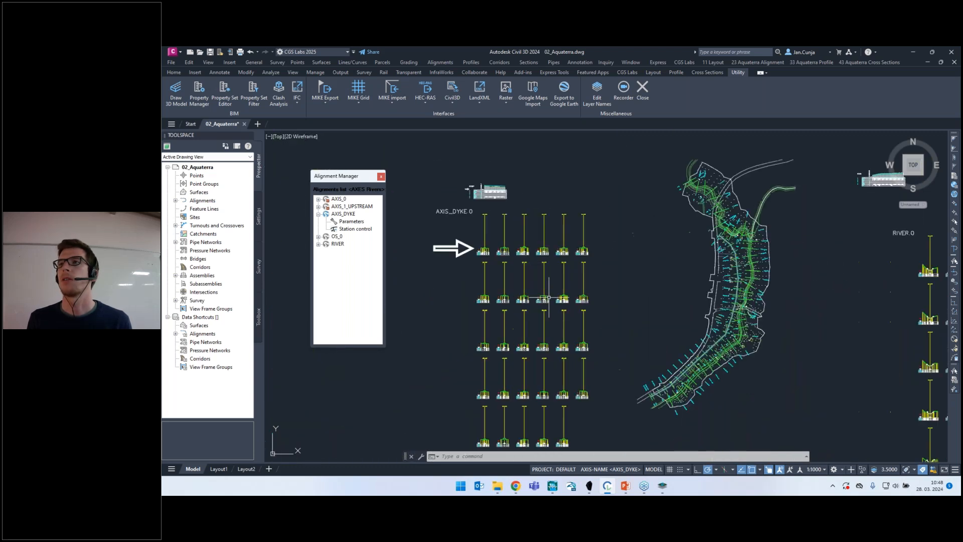
scroll(511, 260, up, 6)
scroll(511, 260, down, 6)
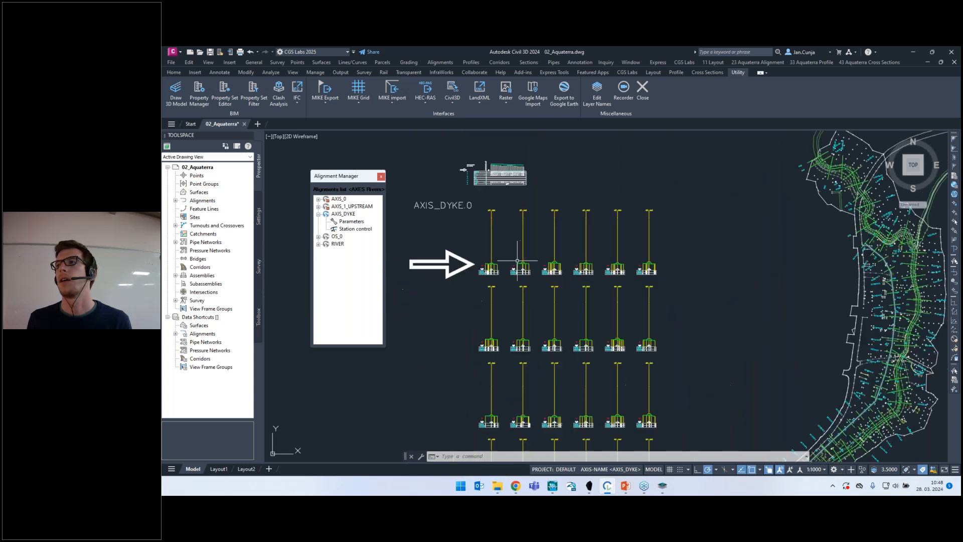
scroll(623, 333, up, 4)
scroll(635, 325, down, 4)
scroll(485, 279, up, 5)
scroll(484, 279, down, 5)
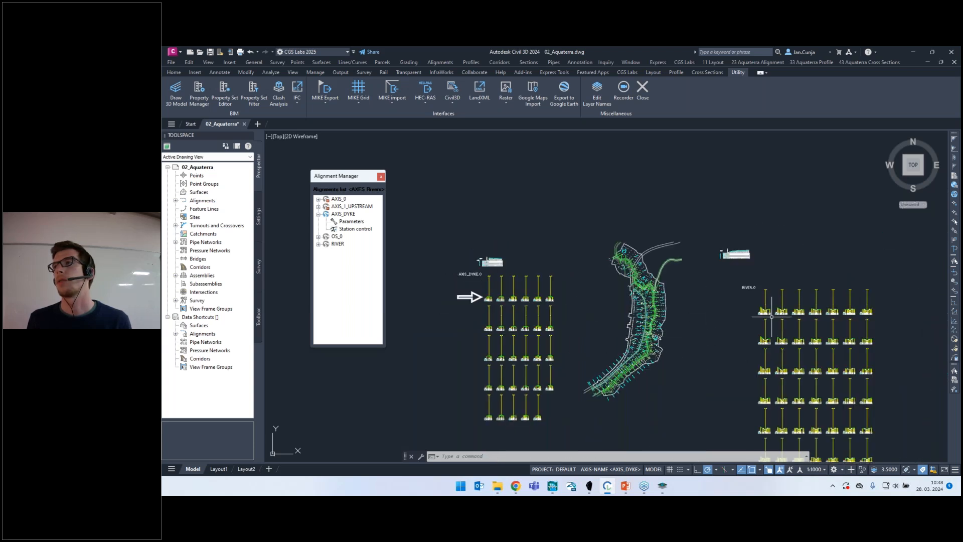
Examine the RIVER.0 cross sections and the plan view of the river and dyke alignments with their sample lines.
scroll(775, 310, up, 10)
scroll(786, 286, down, 8)
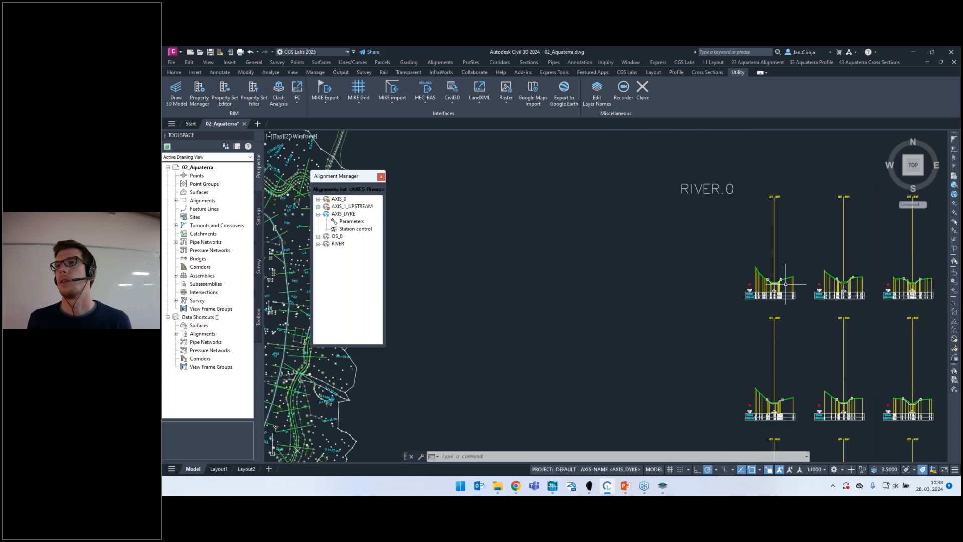
scroll(634, 348, up, 6)
scroll(635, 347, up, 2)
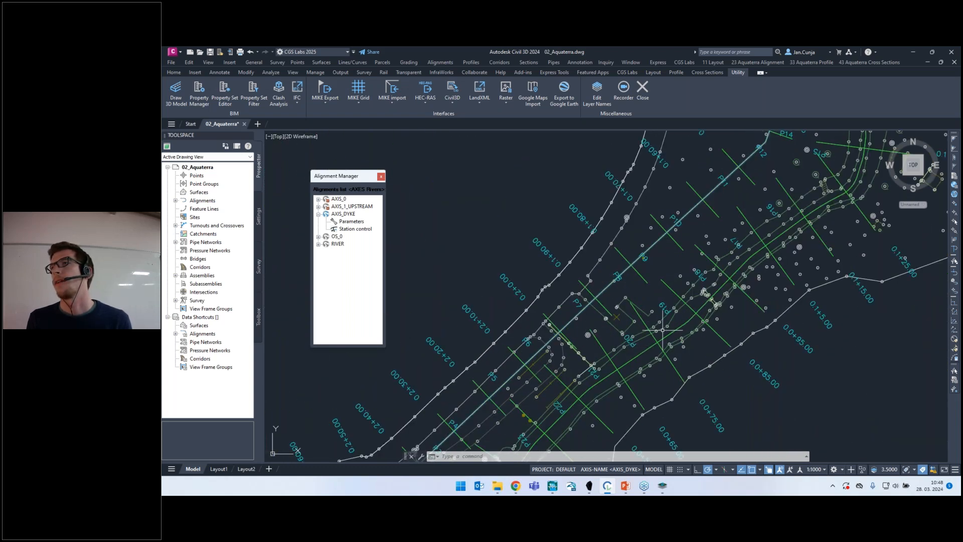
scroll(592, 324, down, 2)
scroll(592, 325, down, 2)
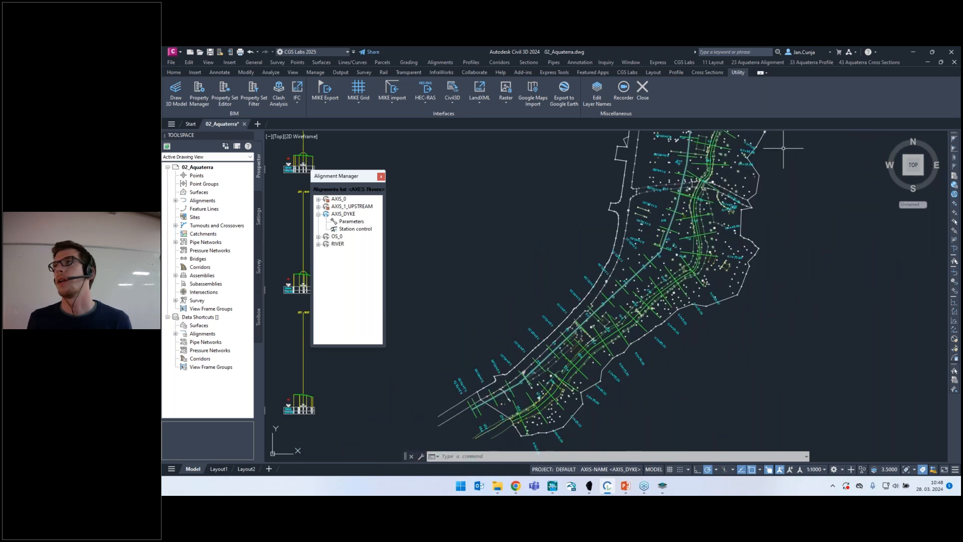
Return to RAS Mapper, hide Plan1's depth results and display Terrain_Designed_Buildings_Dyke instead of Terrain_ExState_Buildings.
click(914, 52)
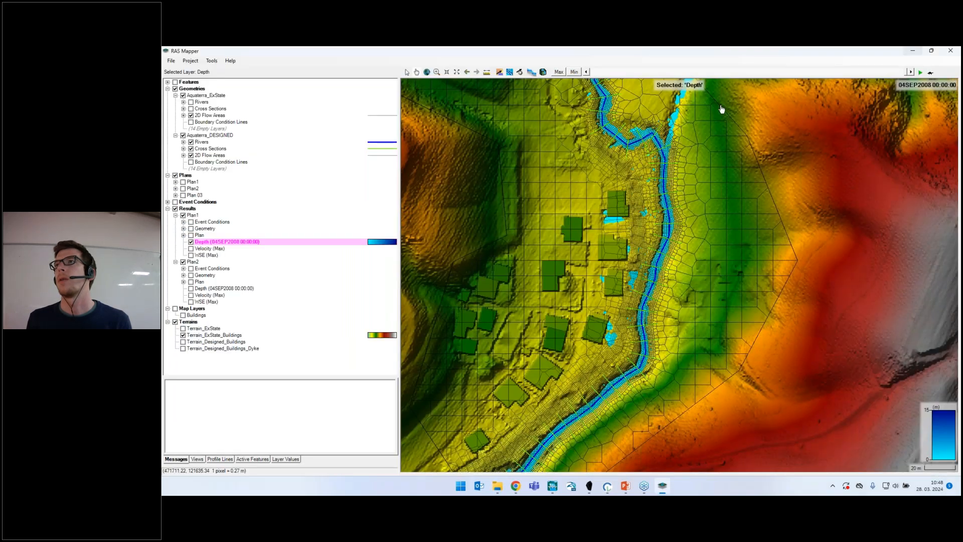
click(192, 242)
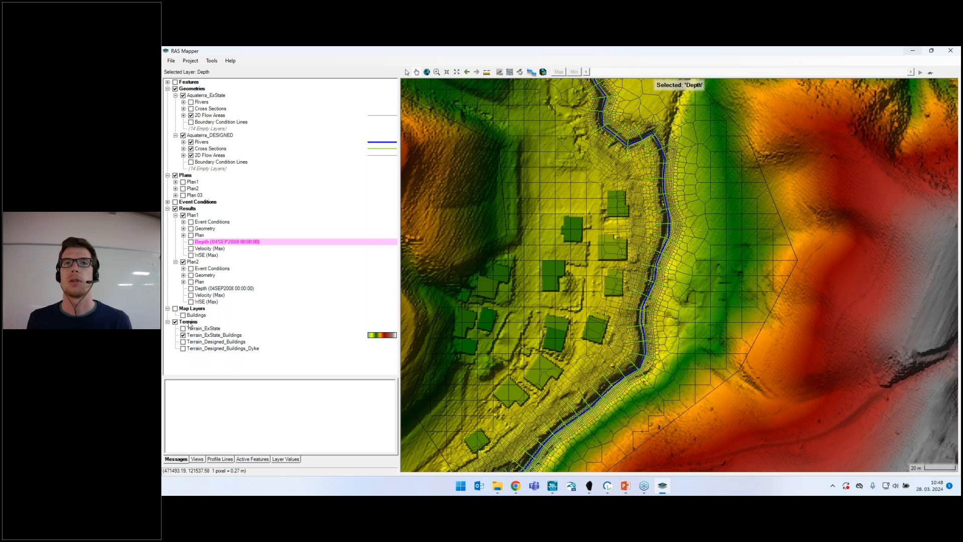
click(184, 349)
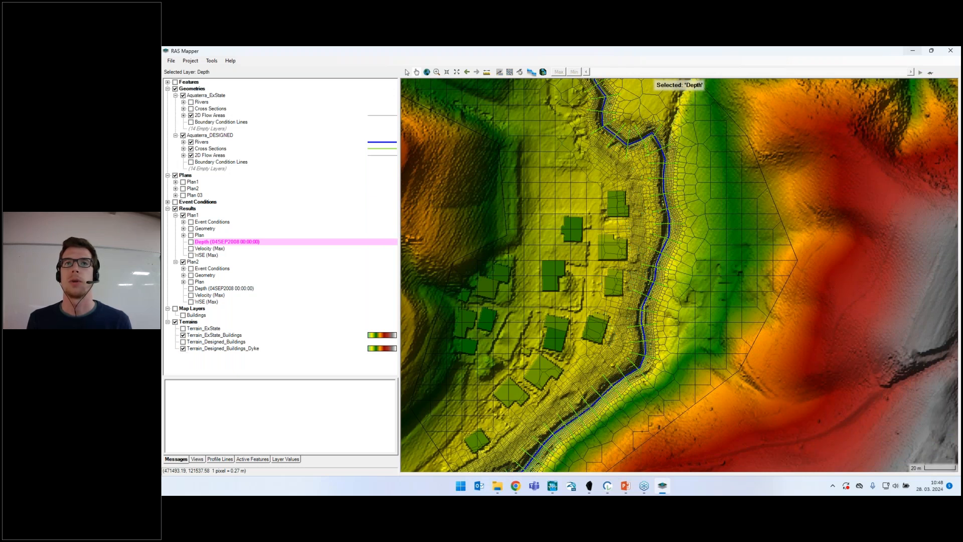
click(183, 336)
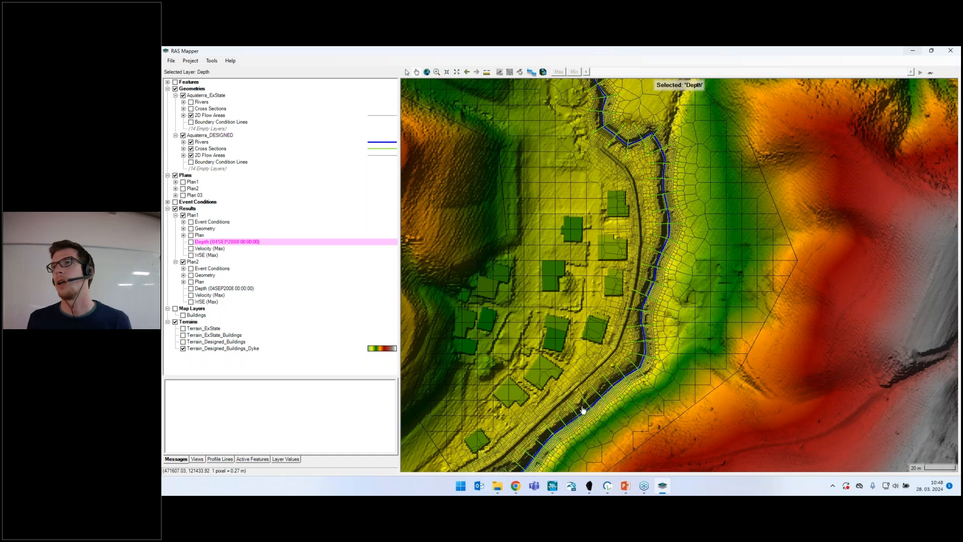
scroll(582, 408, up, 2)
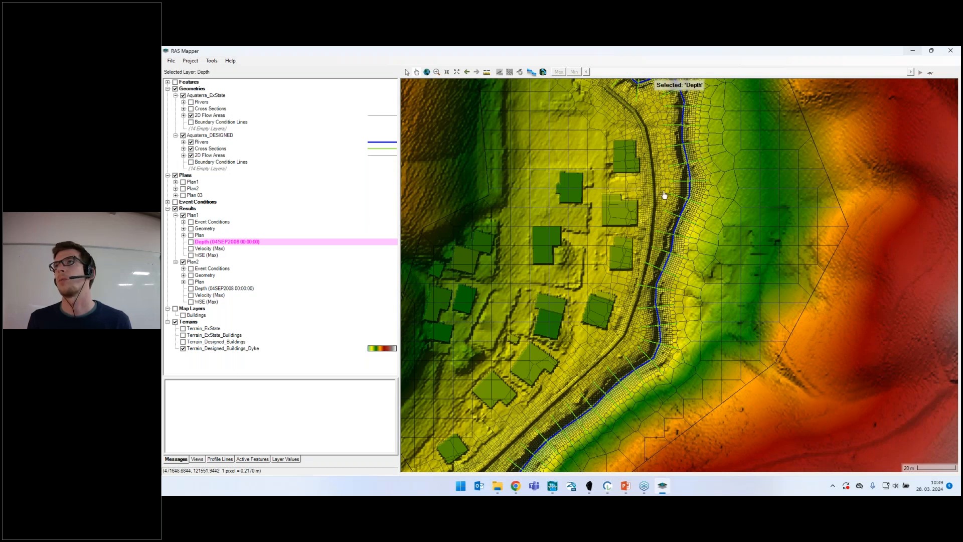
Display Plan2's depth results over the dyke terrain and animate them to examine the flooding near the buildings.
scroll(562, 366, down, 4)
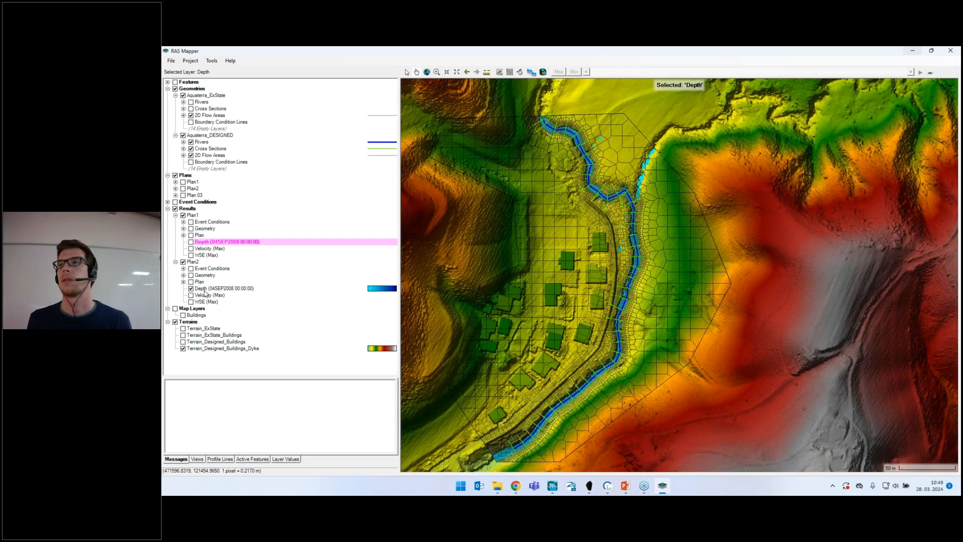
click(203, 289)
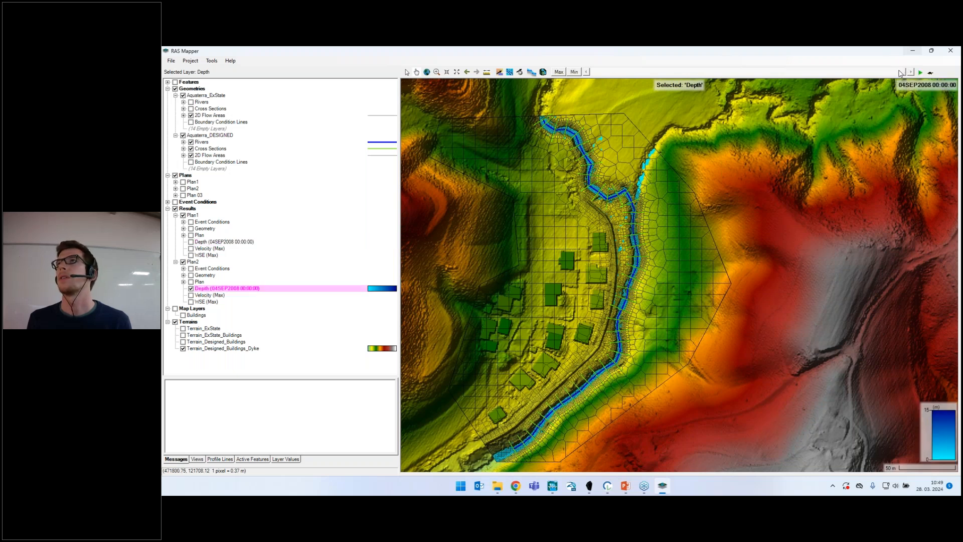
click(921, 73)
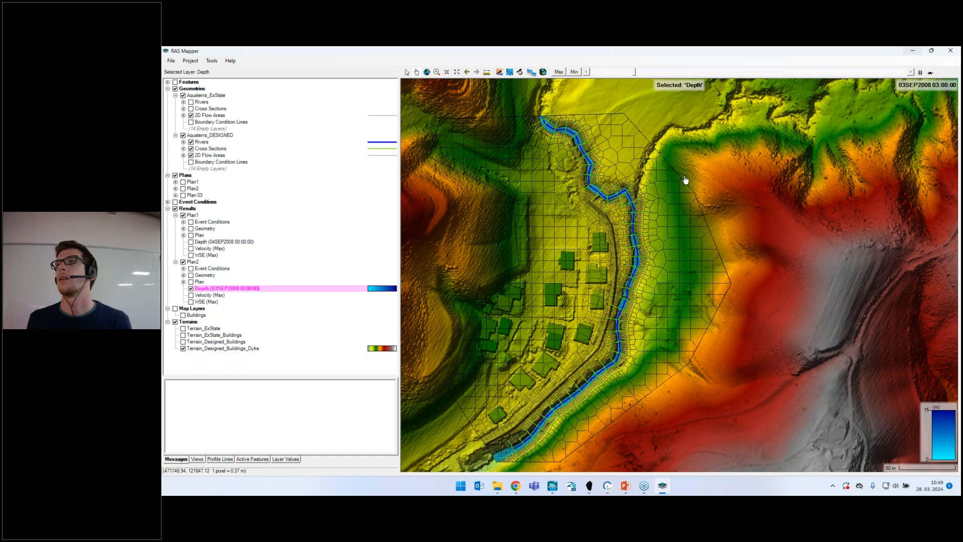
scroll(685, 179, up, 3)
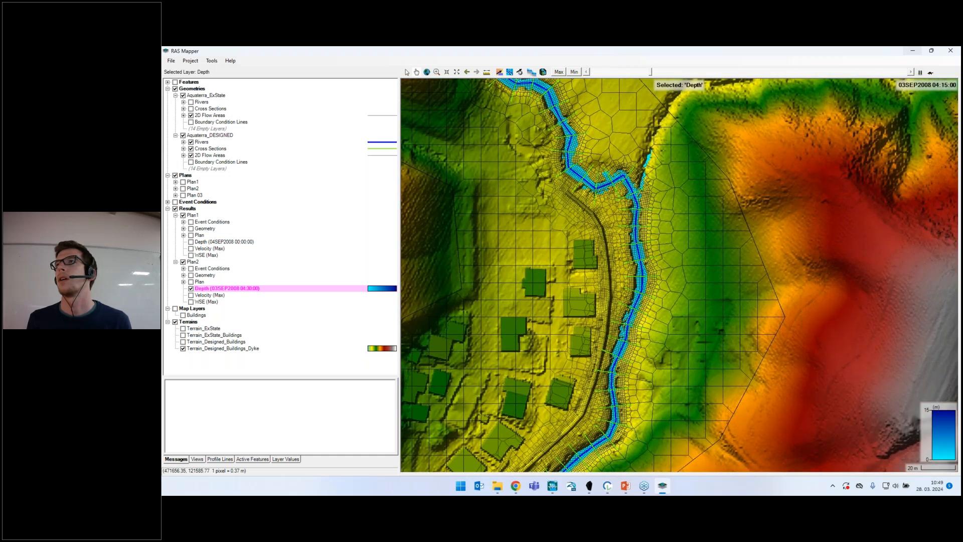
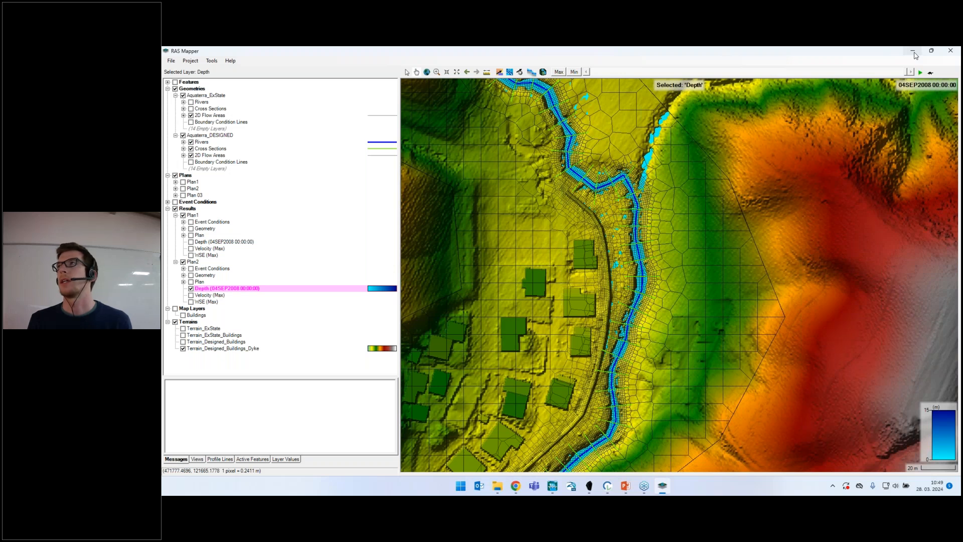
Switch to Civil 3D, go to the RIVER.0 cross sections and start the Aquaterra import from HEC-RAS.
click(913, 52)
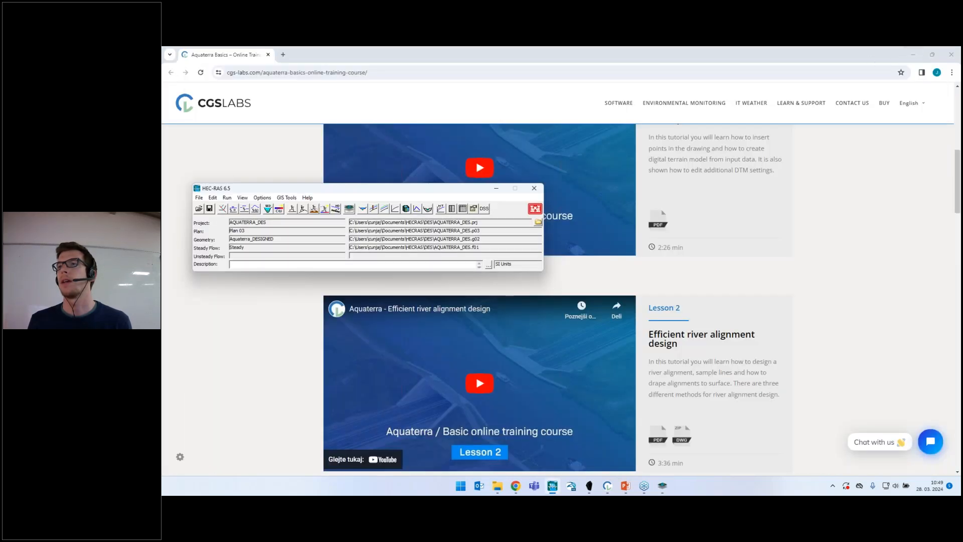
click(607, 486)
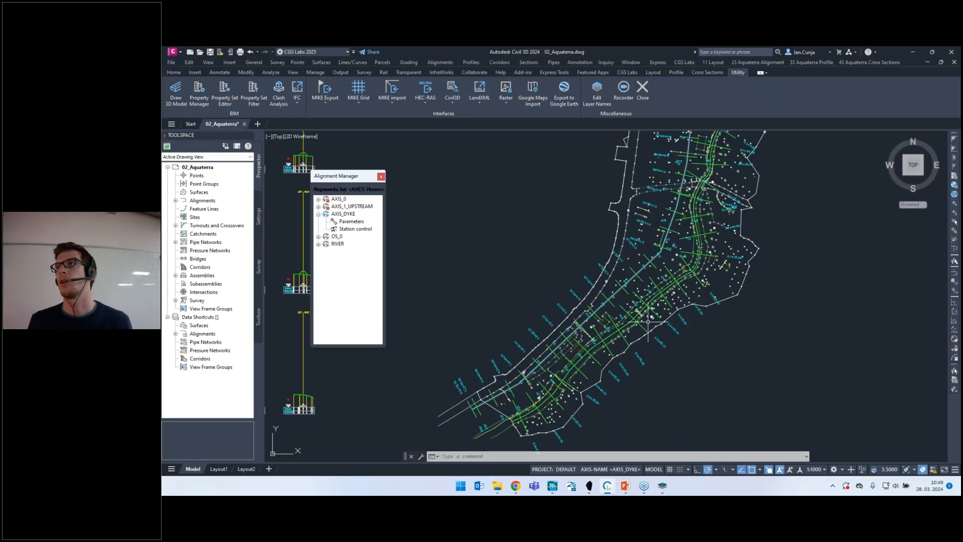
scroll(658, 309, down, 8)
scroll(658, 309, up, 10)
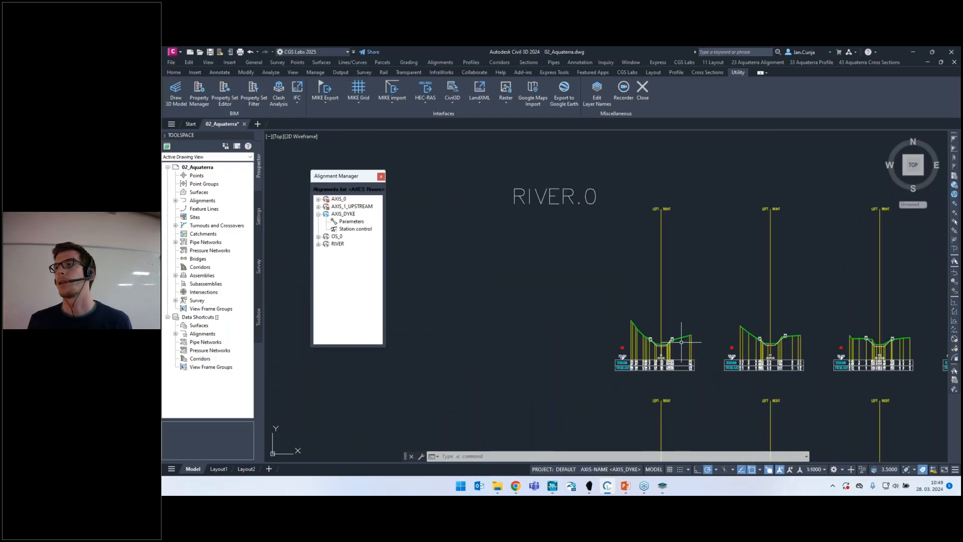
click(698, 73)
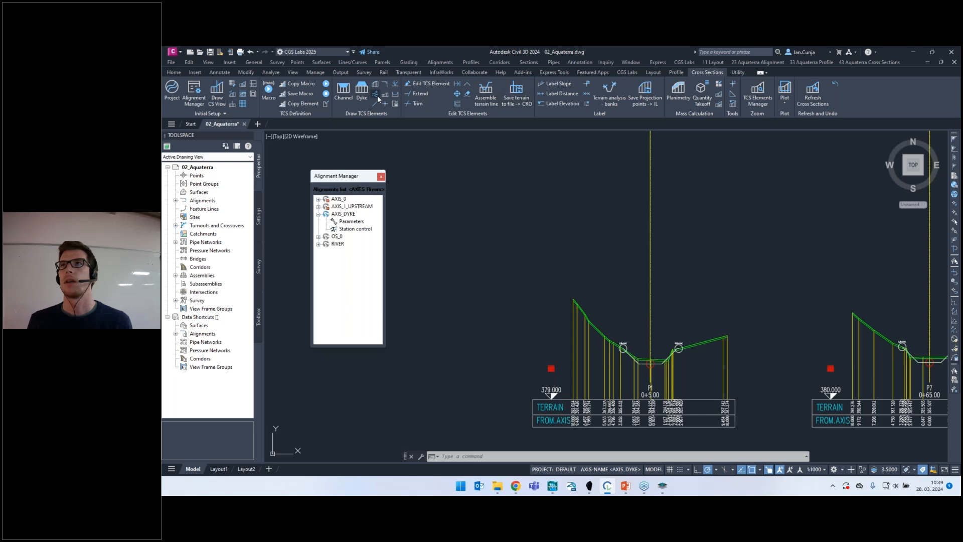
click(738, 73)
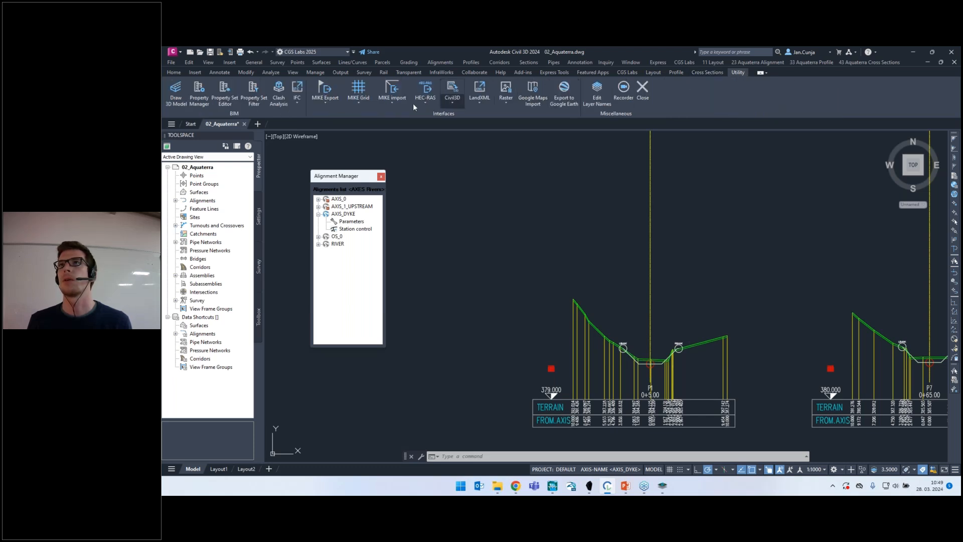
click(427, 103)
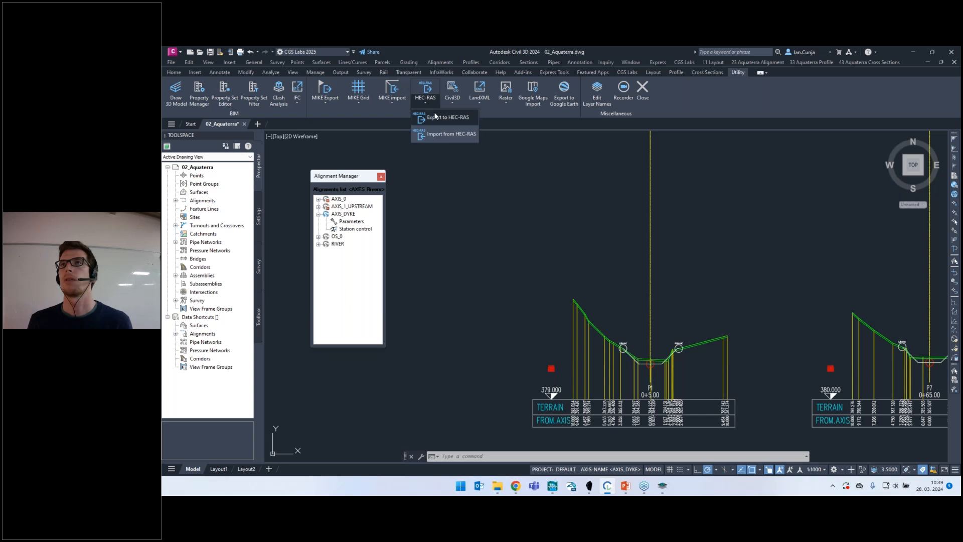
click(444, 135)
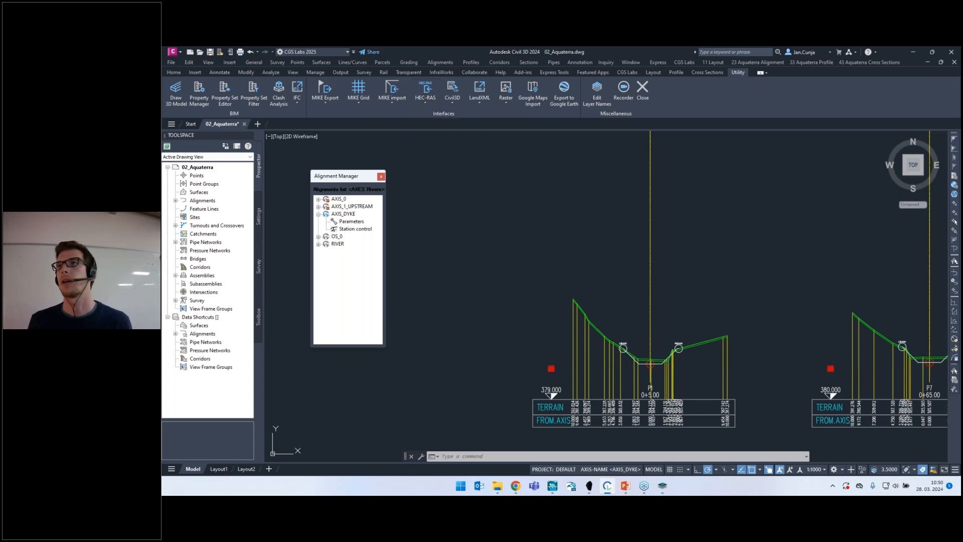
Load the HEC-RAS profile output table text file from the Webinar (28.3.2024) folder for the water surface level conversion.
click(444, 224)
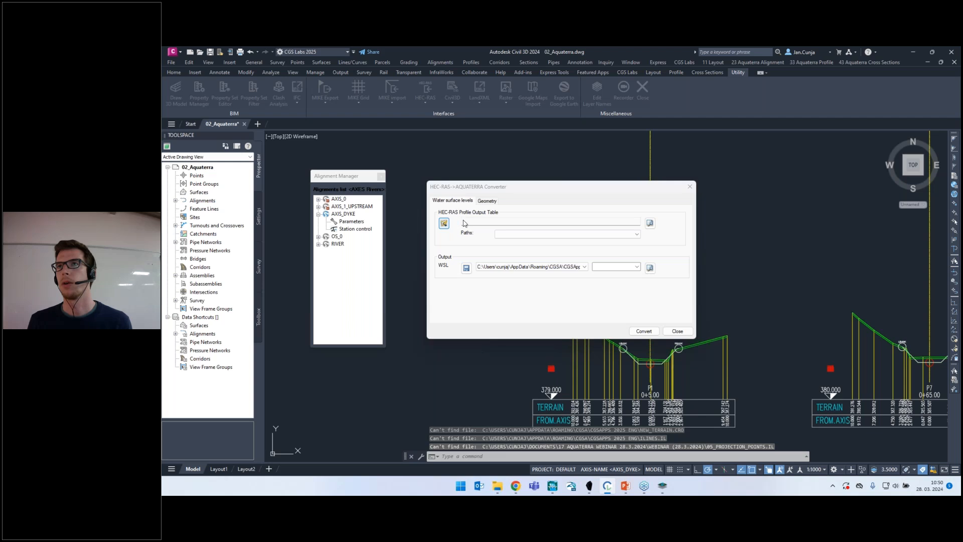
click(551, 218)
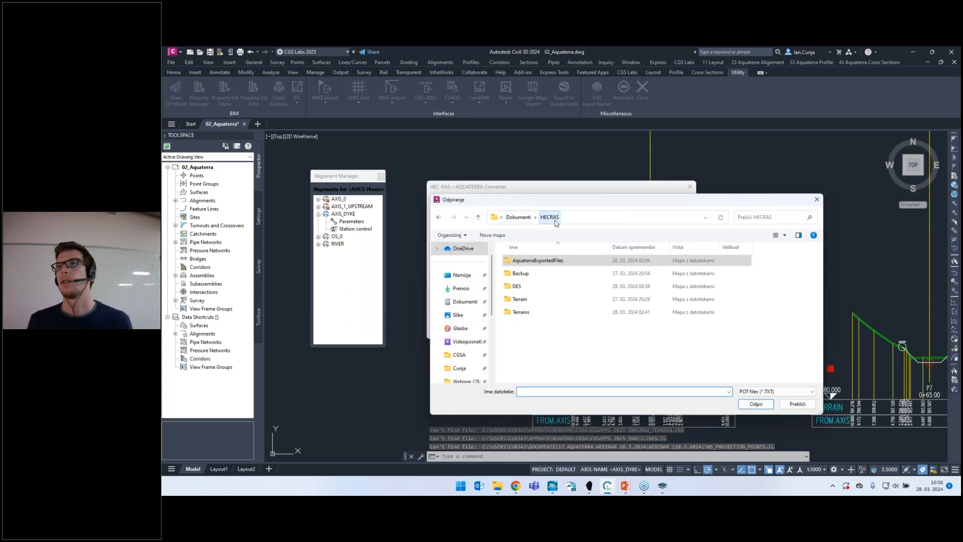
click(438, 217)
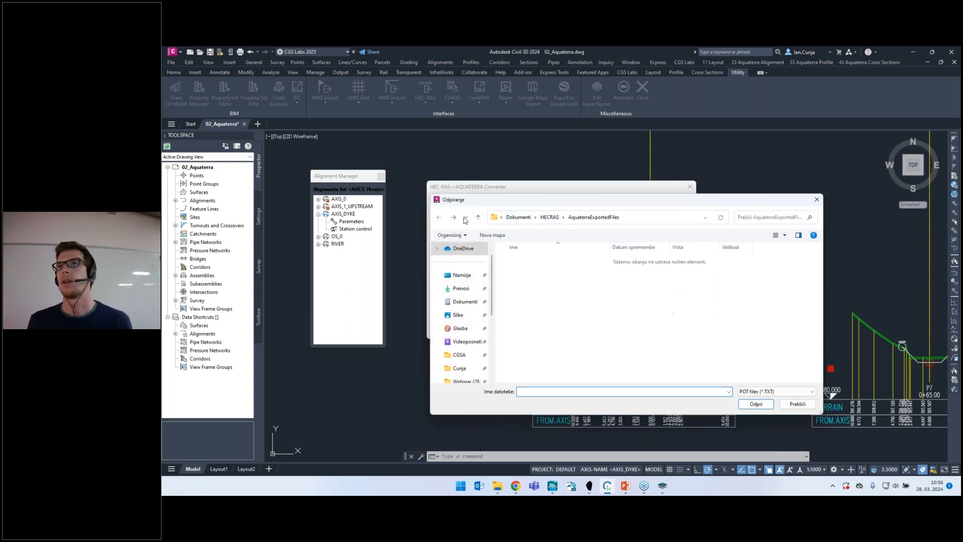
scroll(468, 344, down, 1)
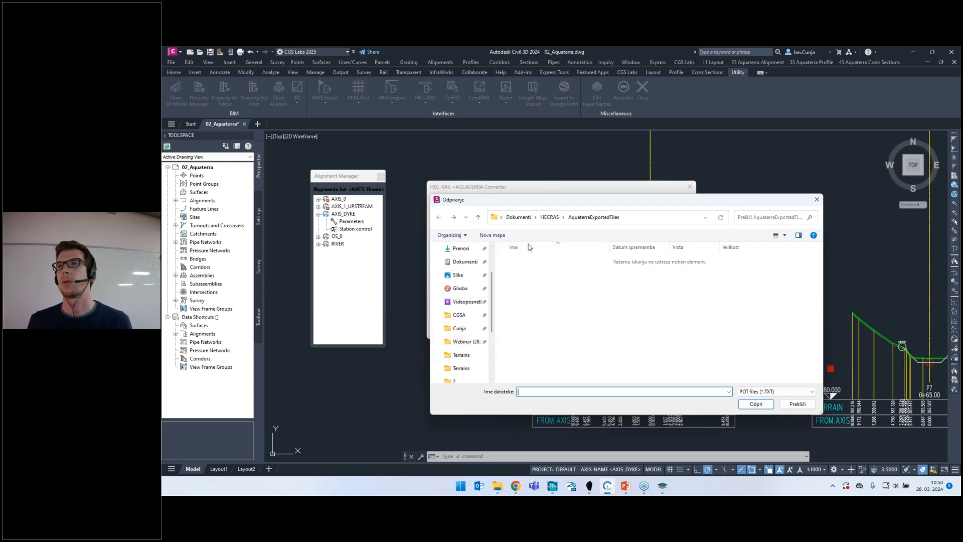
scroll(461, 291, up, 1)
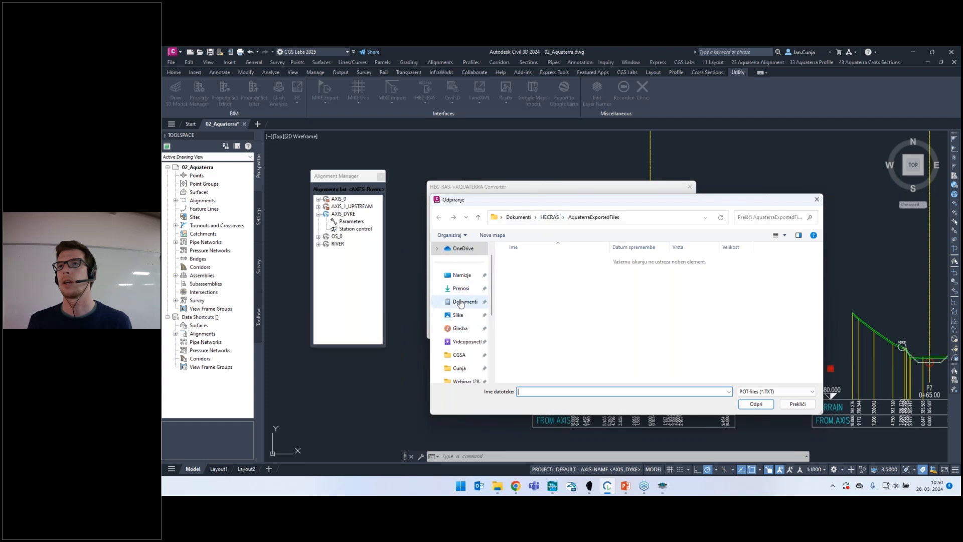
click(460, 302)
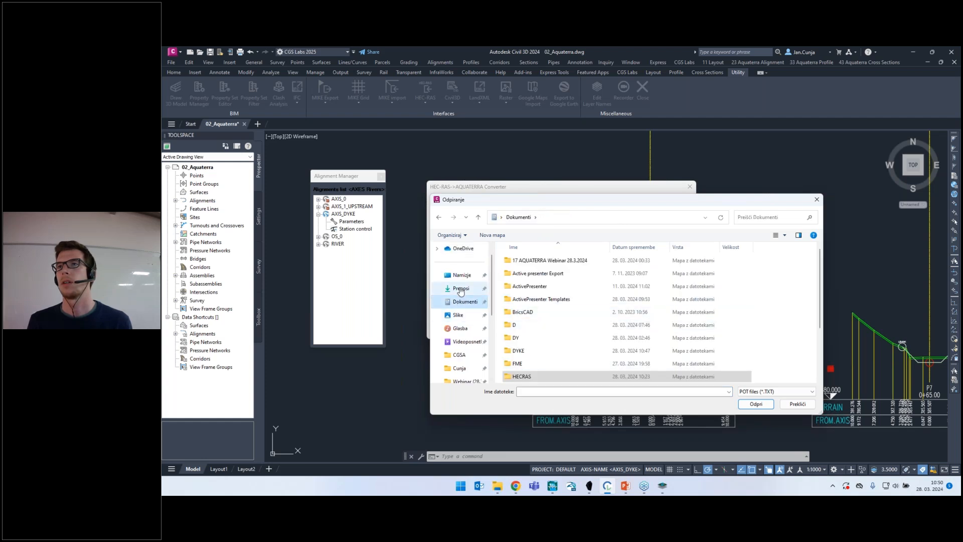
scroll(462, 301, down, 1)
click(464, 341)
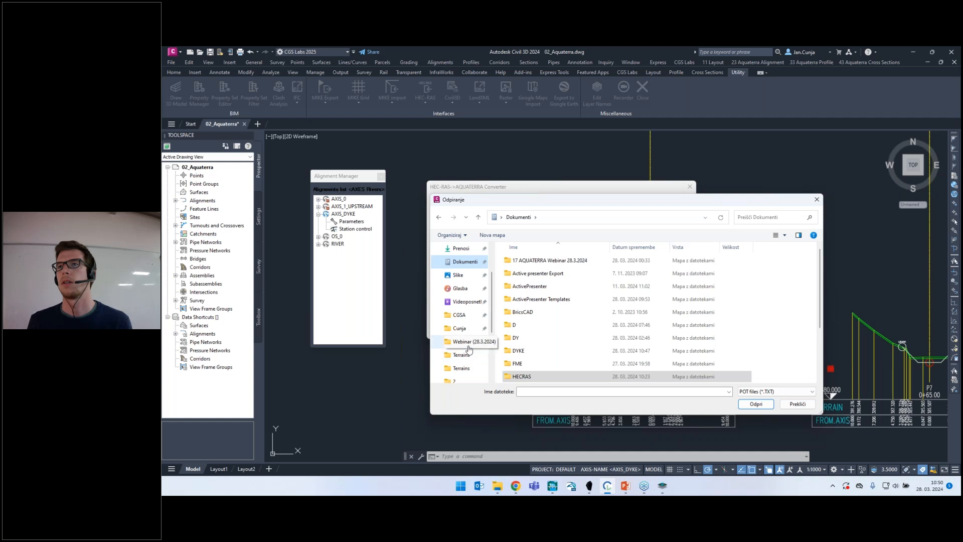
double_click(526, 273)
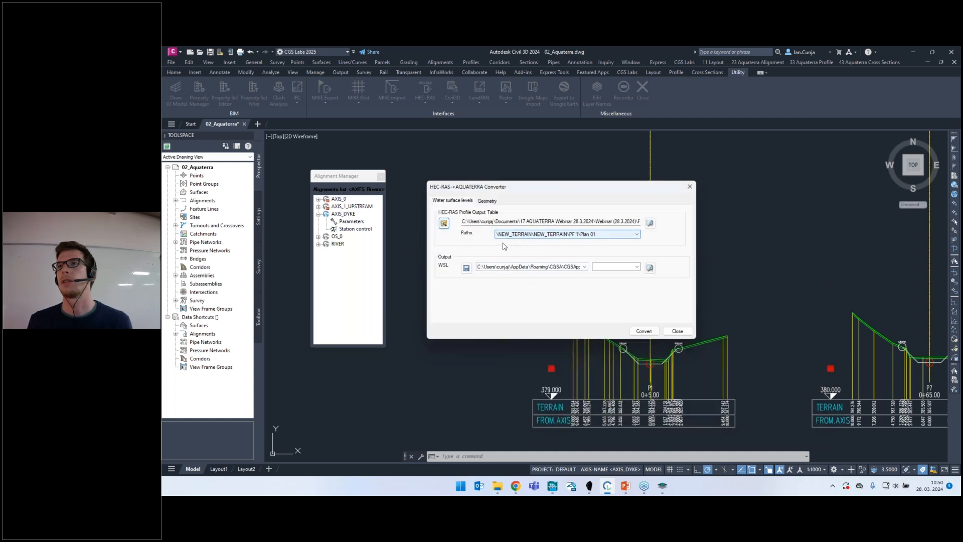
Set the water surface level output to the existing WSurface.WSL file in the CGSApps 2025 ENG folder, with WSurface as its name.
click(466, 268)
scroll(541, 337, down, 2)
click(528, 360)
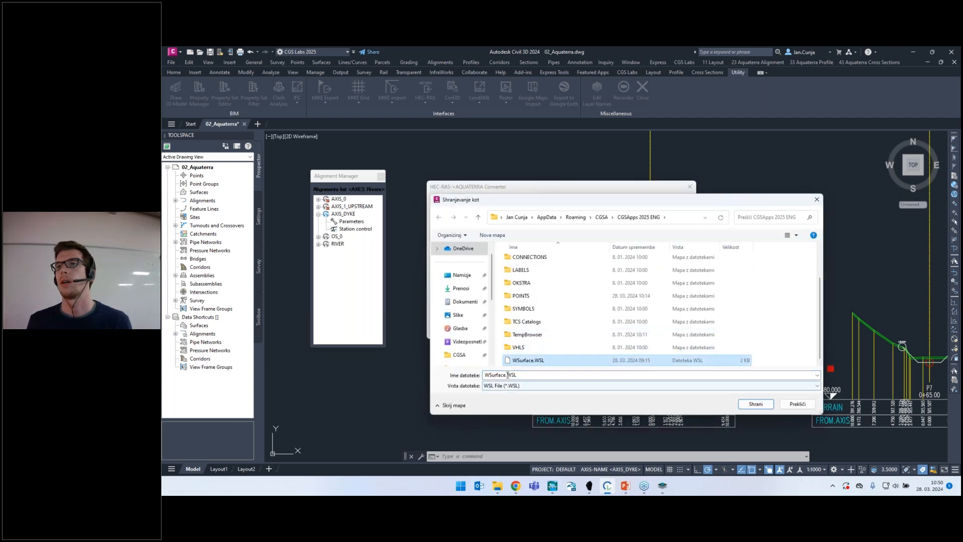
click(755, 404)
click(609, 269)
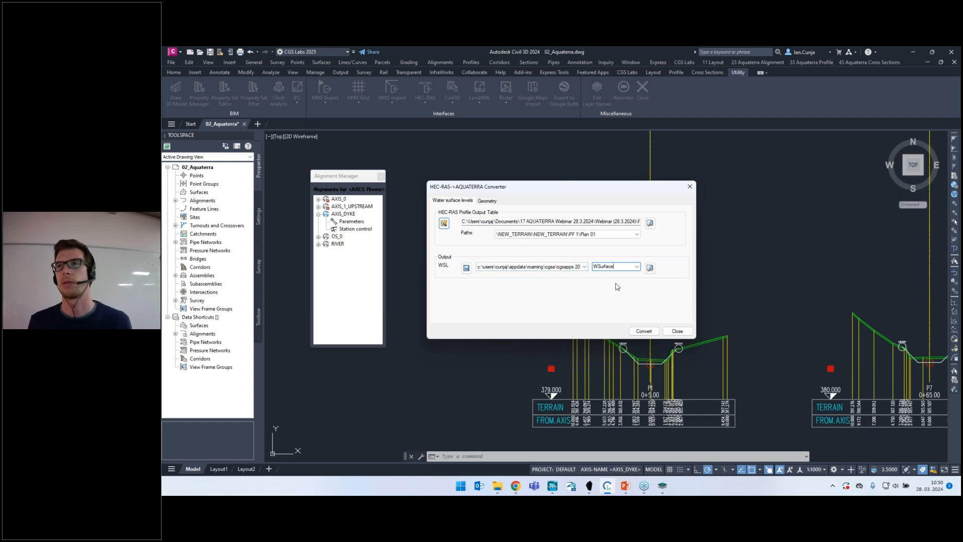
Convert the HEC-RAS water levels to the Aquaterra WSL file and close the converter.
click(644, 331)
click(577, 282)
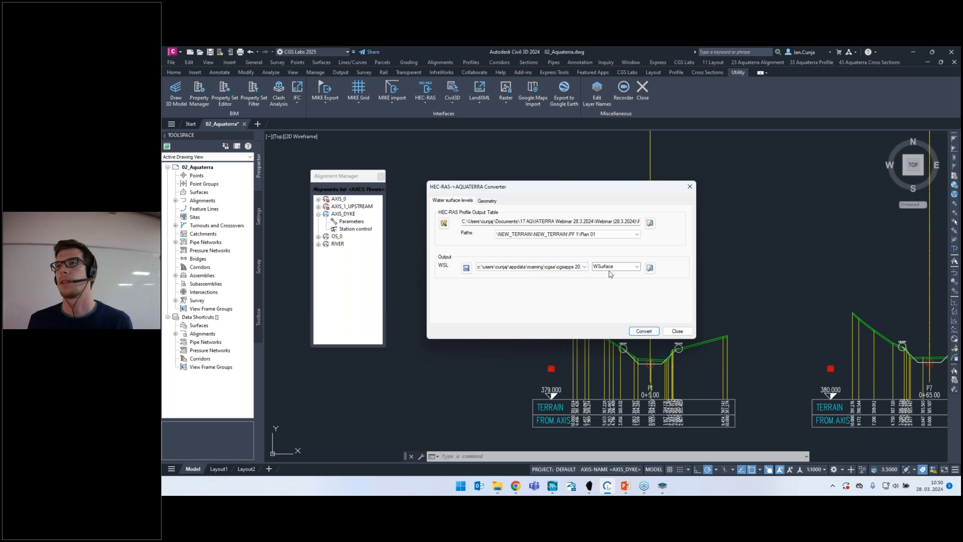
click(678, 331)
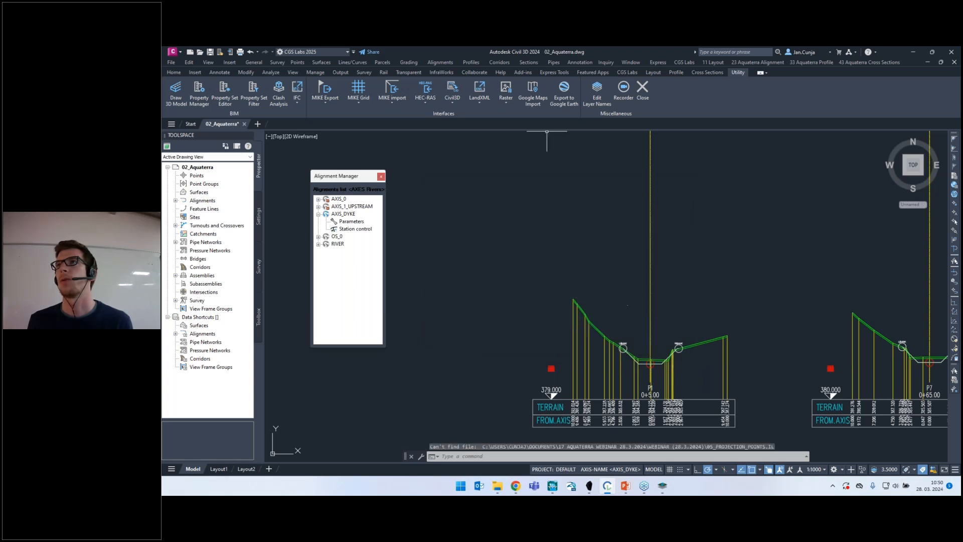
Try to read the WSurface water surface levels into the cross sections with AXIS_DYKE as the active alignment.
click(707, 72)
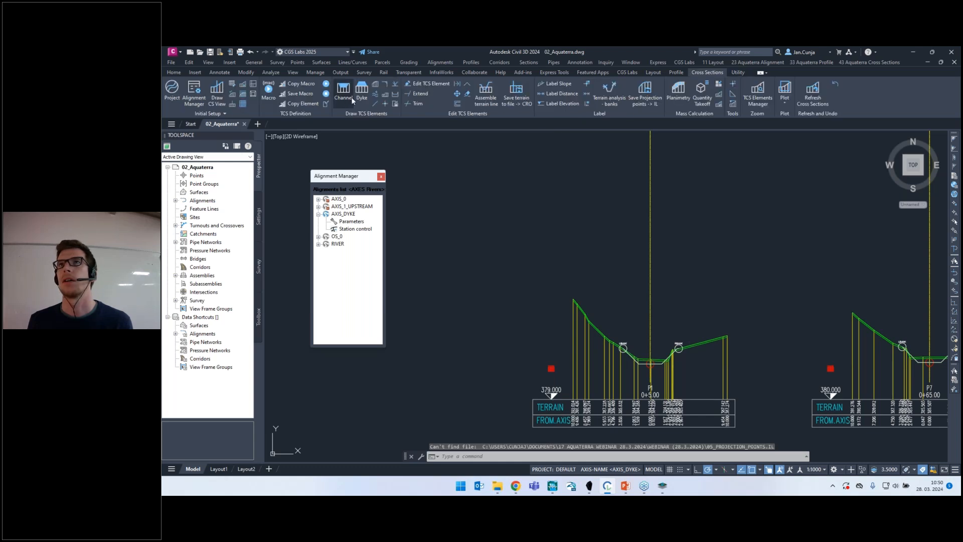
click(377, 96)
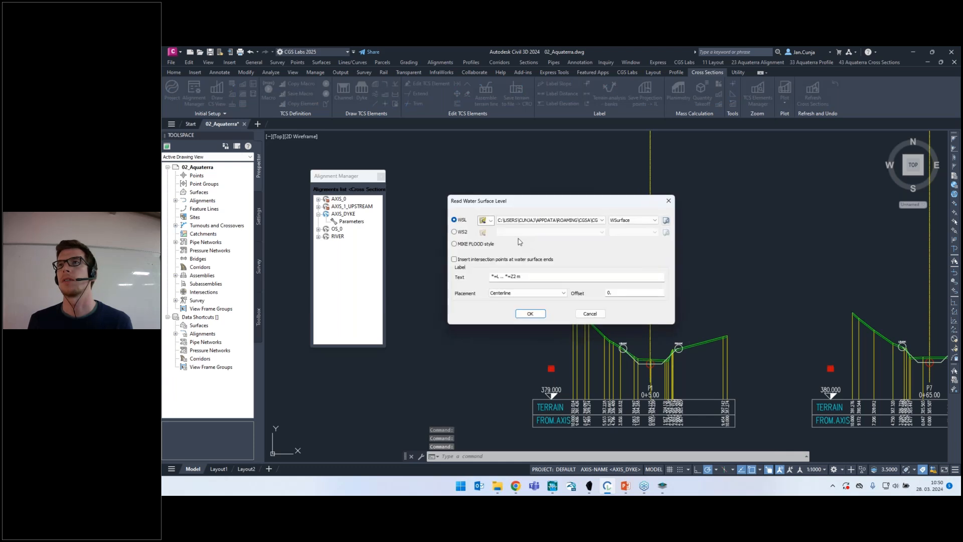
click(542, 318)
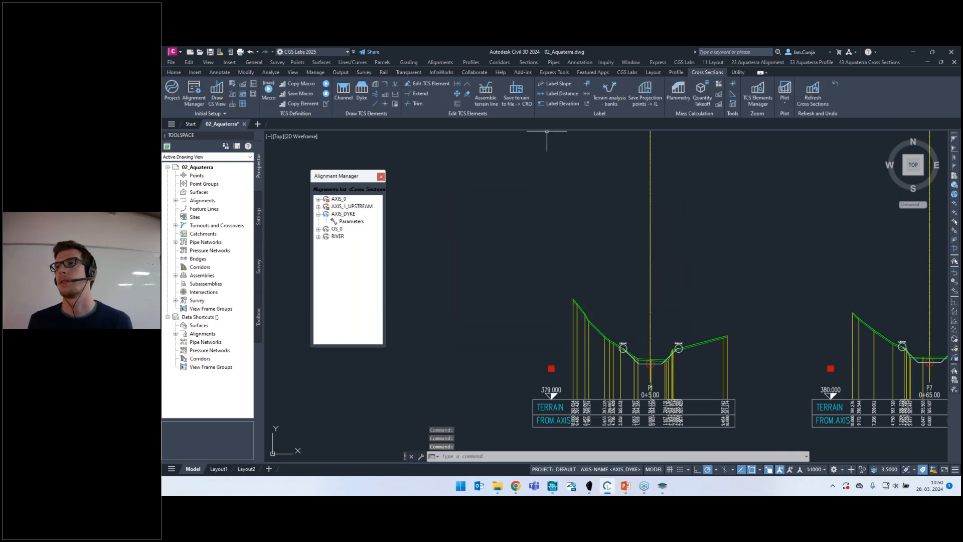
scroll(536, 273, down, 5)
scroll(535, 272, up, 2)
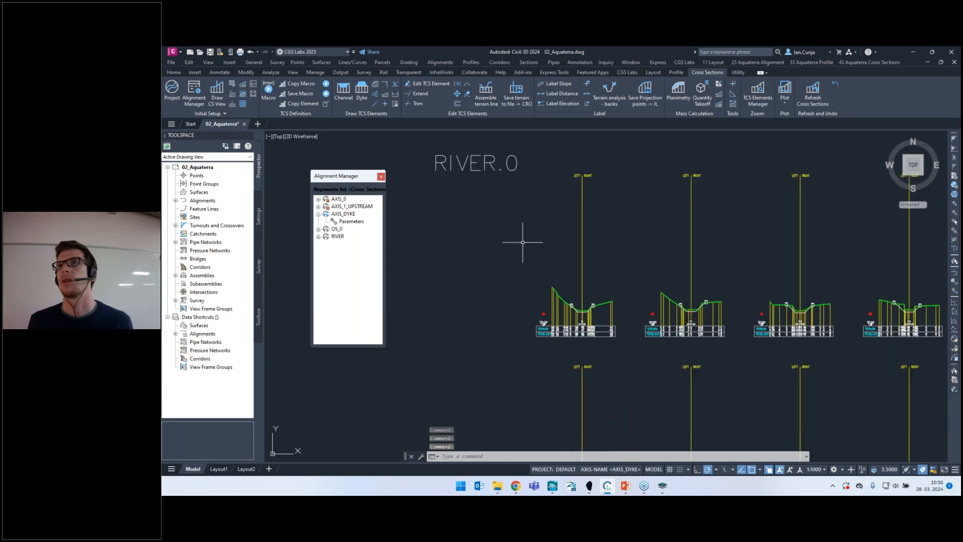
Make RIVER the active alignment and read the WSurface water surface levels into its cross sections, labelled at the centerline.
click(336, 237)
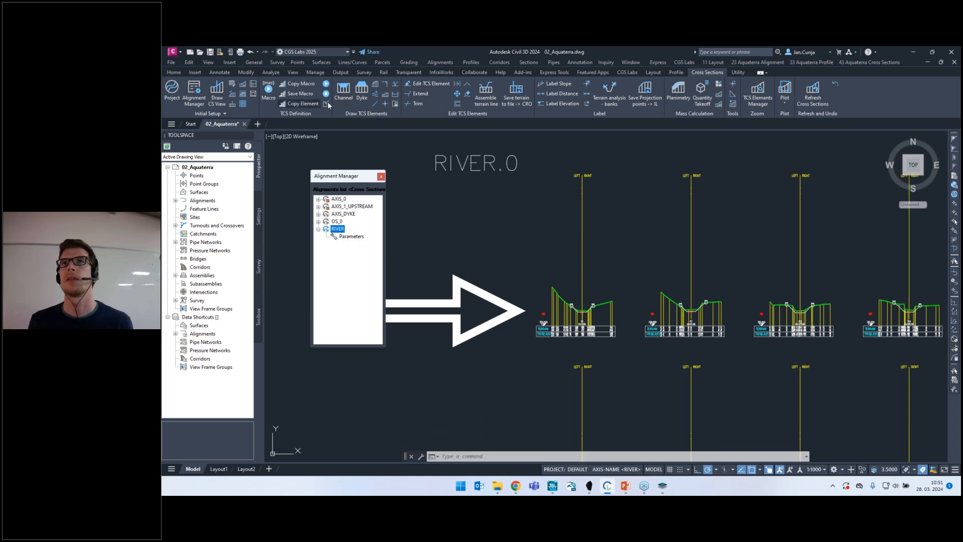
click(378, 95)
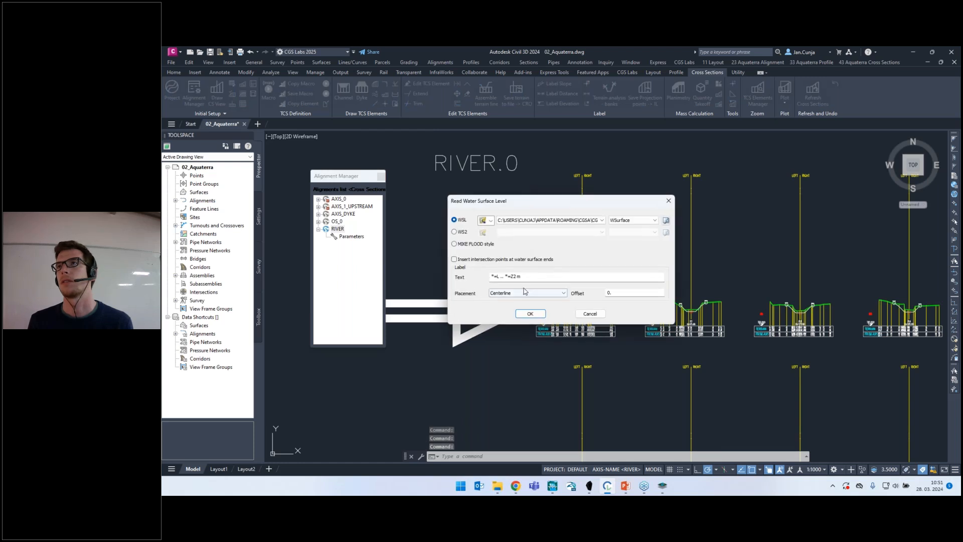
click(530, 313)
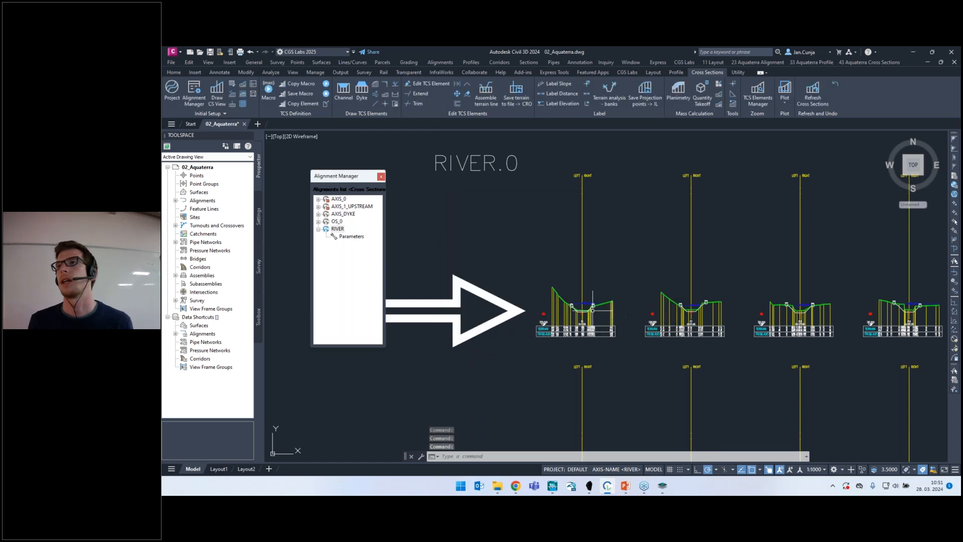
Examine the drawn water surface lines and their labels against the banks in several RIVER.0 cross sections, including P7.
scroll(597, 309, up, 5)
scroll(566, 286, up, 4)
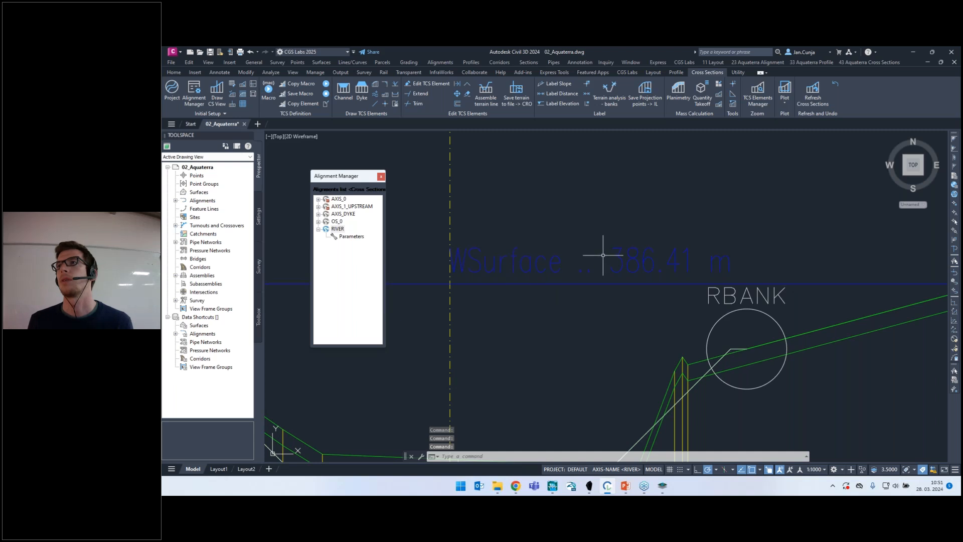
scroll(586, 250, down, 6)
scroll(631, 240, up, 3)
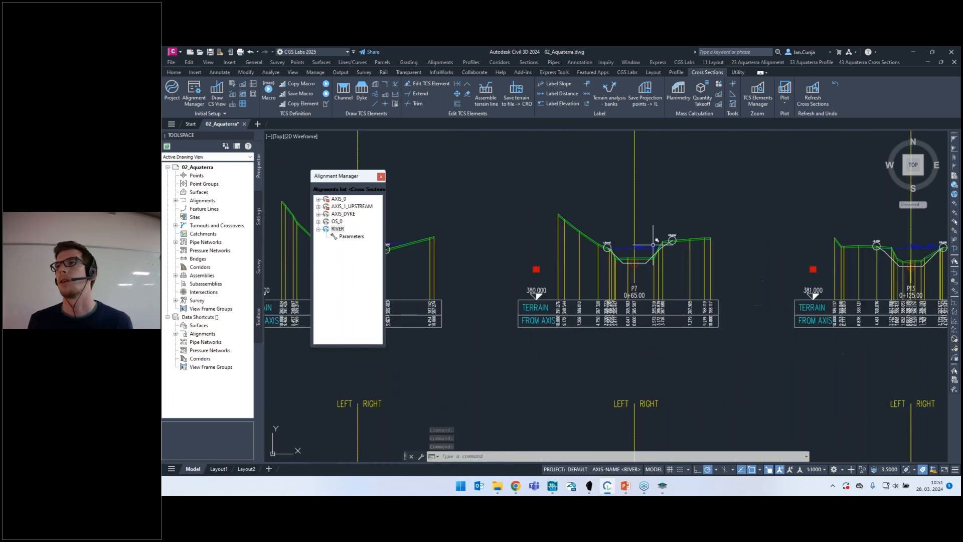
scroll(631, 241, down, 6)
scroll(721, 249, up, 5)
scroll(721, 249, up, 4)
scroll(708, 263, down, 7)
scroll(726, 300, up, 2)
scroll(725, 300, up, 5)
scroll(682, 278, down, 7)
scroll(591, 311, up, 4)
scroll(591, 331, up, 2)
scroll(570, 333, down, 5)
scroll(573, 184, up, 5)
scroll(572, 184, up, 2)
scroll(582, 201, down, 5)
scroll(695, 204, up, 6)
scroll(696, 204, up, 9)
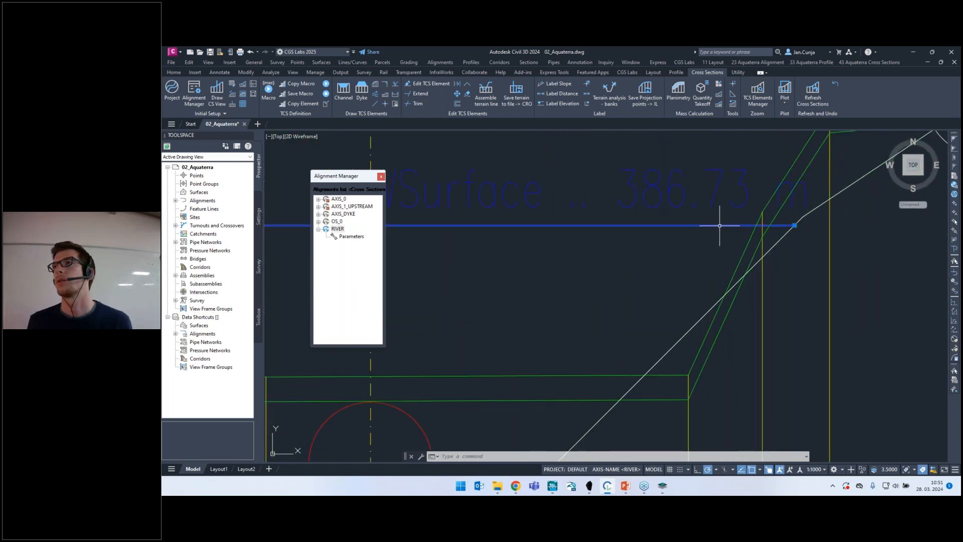
scroll(803, 214, down, 2)
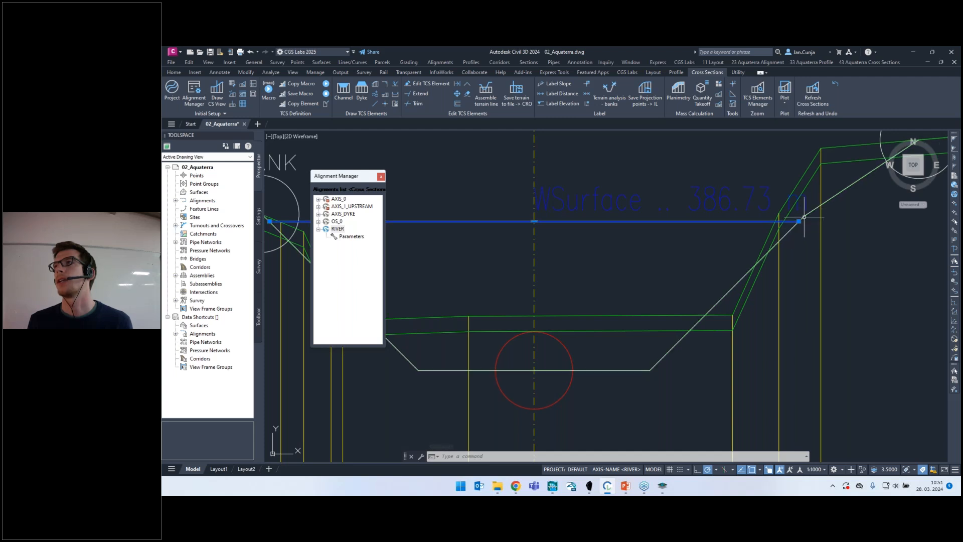
scroll(798, 224, down, 2)
scroll(799, 222, down, 2)
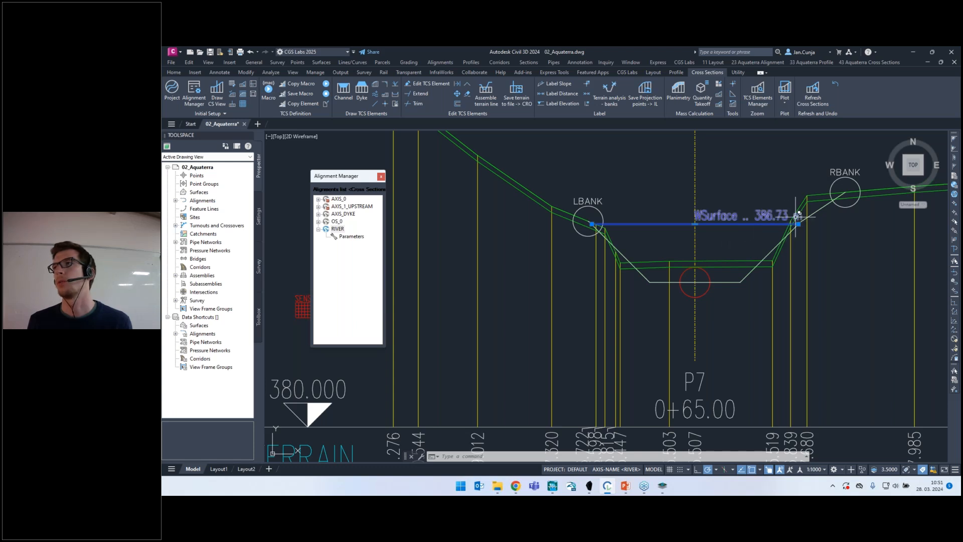
scroll(799, 219, up, 3)
scroll(800, 217, down, 10)
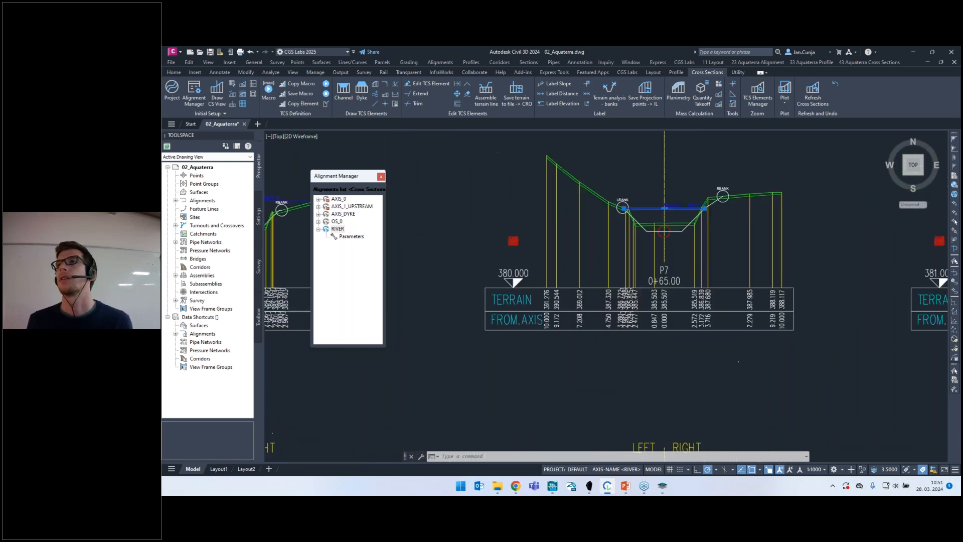
Insert the WSurface water level with its label into the RIVER longitudinal profile.
scroll(638, 239, down, 5)
scroll(608, 197, up, 12)
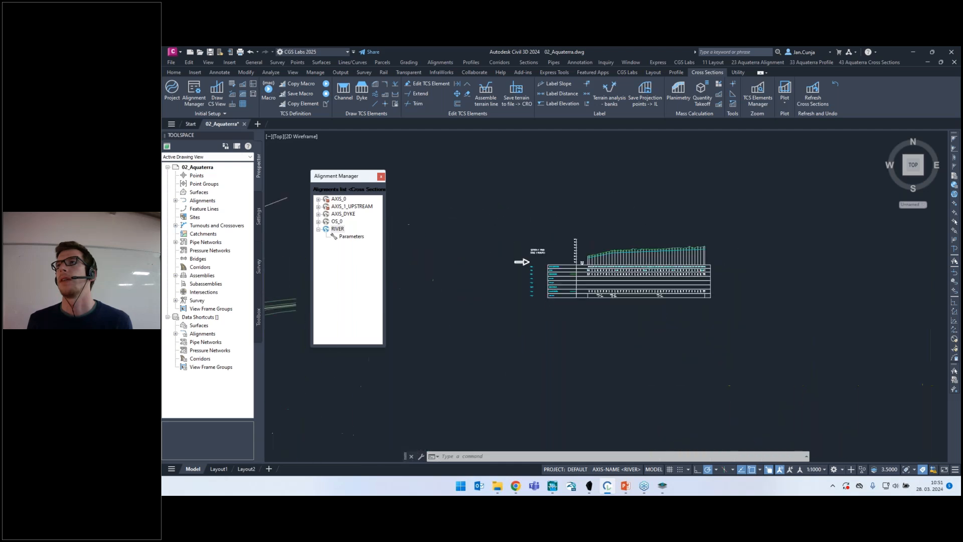
click(675, 72)
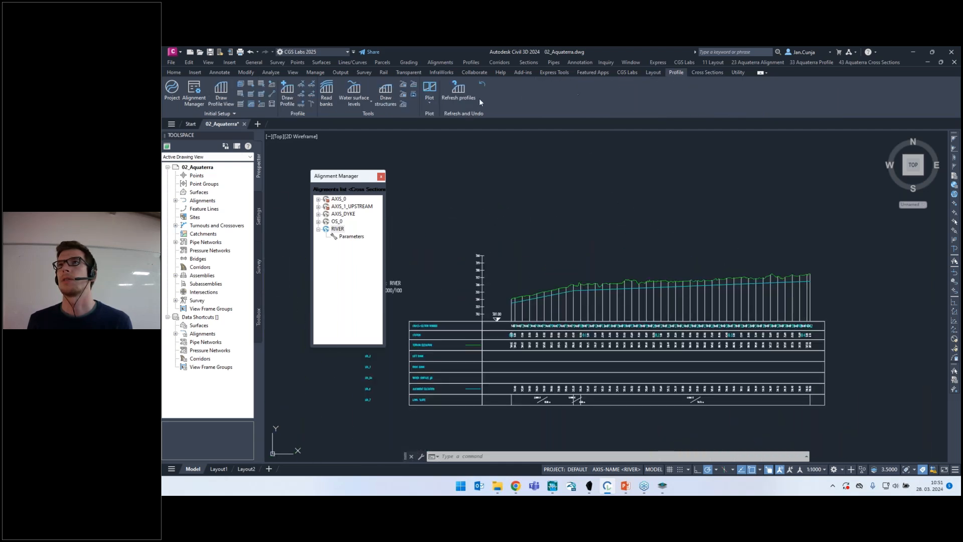
click(354, 89)
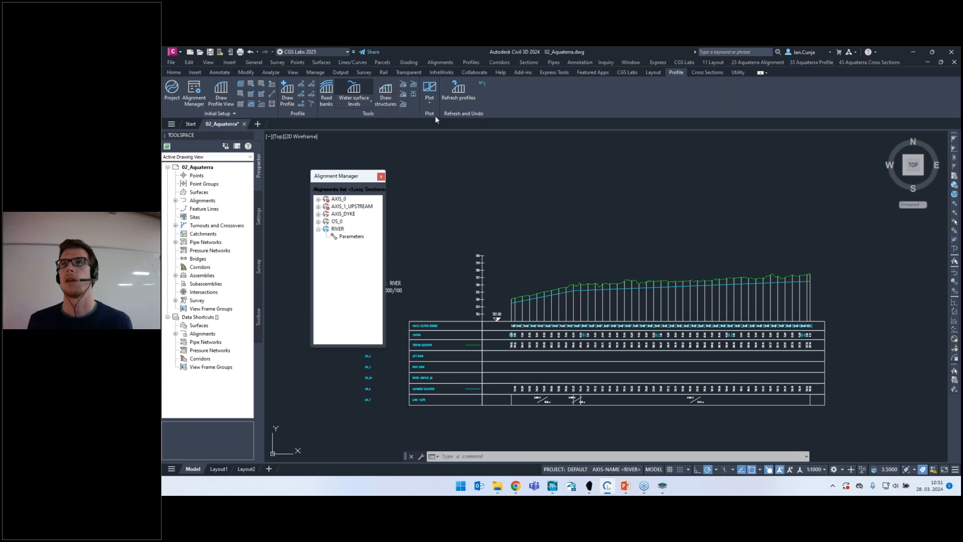
click(531, 279)
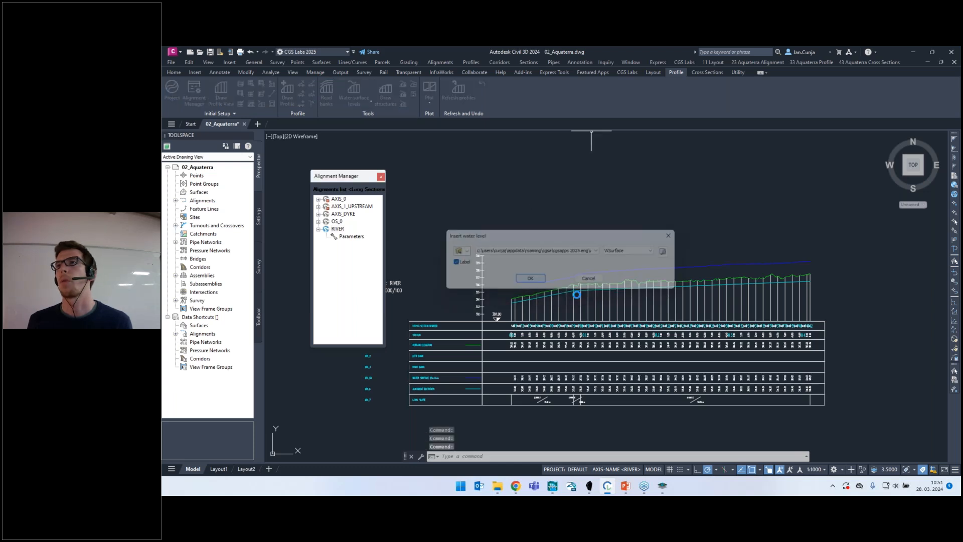
scroll(729, 277, down, 10)
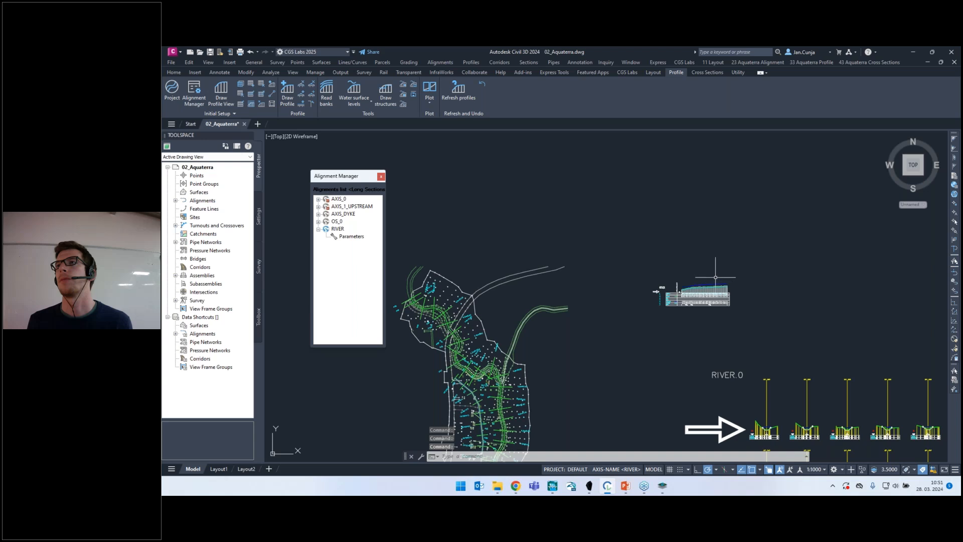
scroll(658, 313, up, 8)
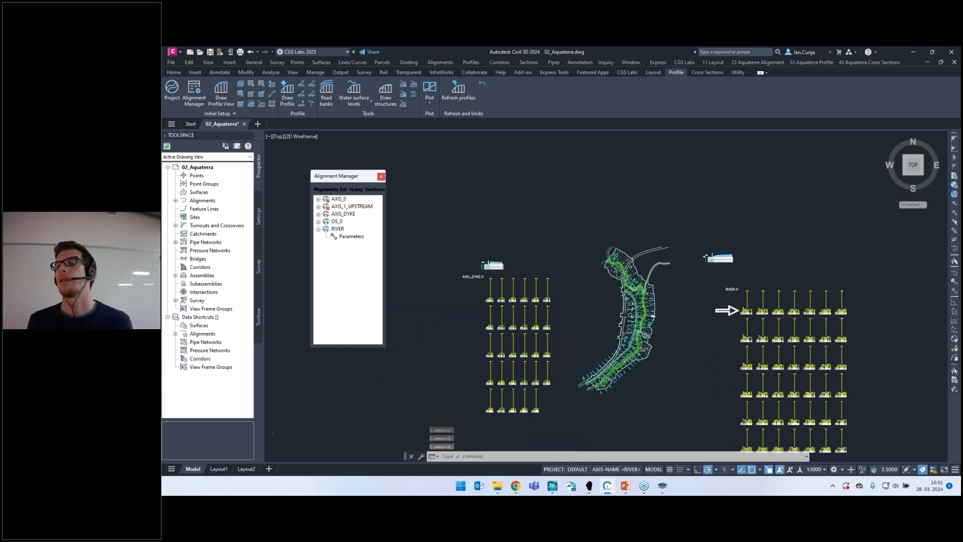
click(742, 72)
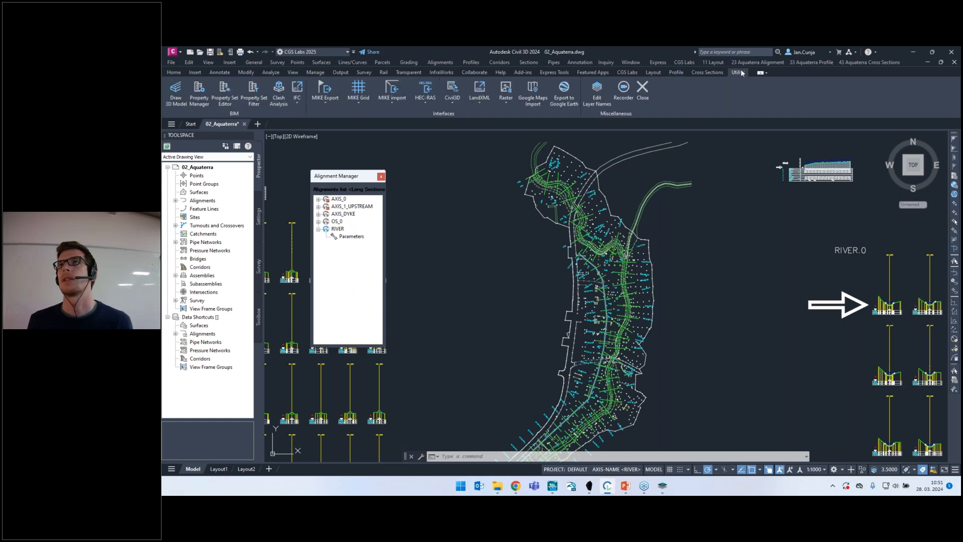
click(425, 103)
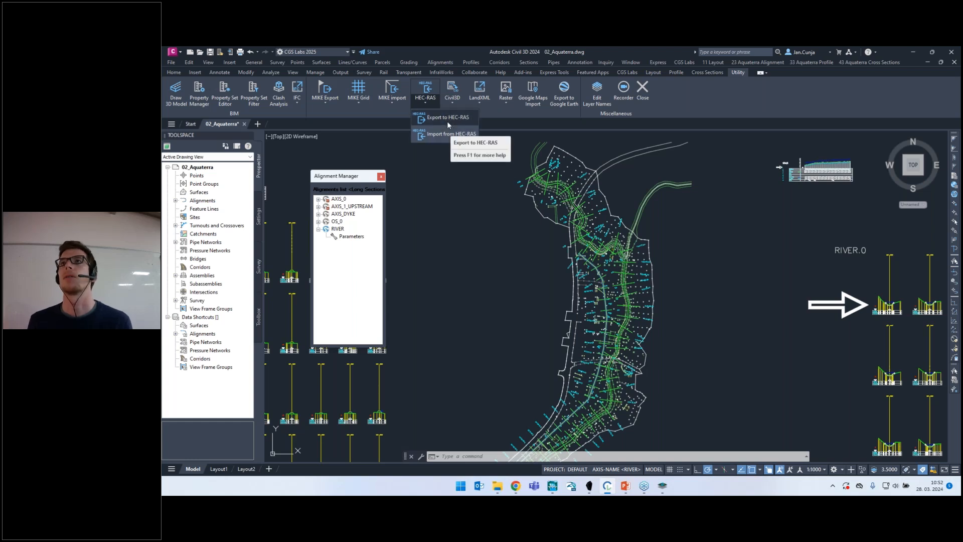
click(328, 103)
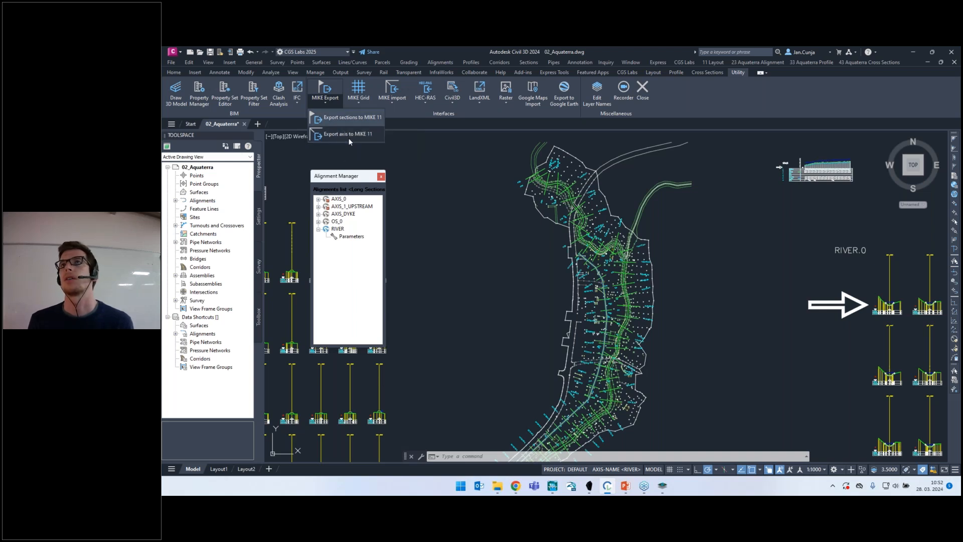
click(392, 104)
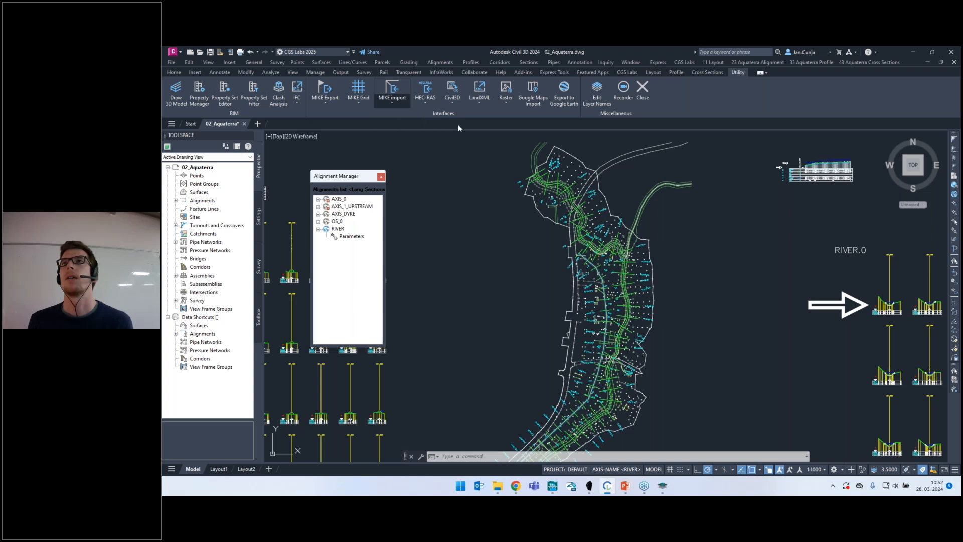
scroll(533, 219, down, 6)
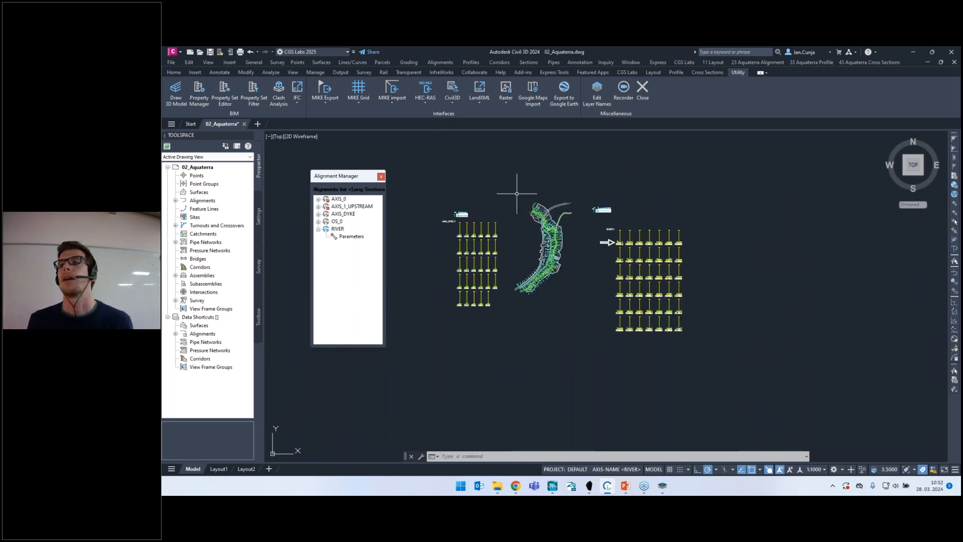
scroll(516, 203, up, 4)
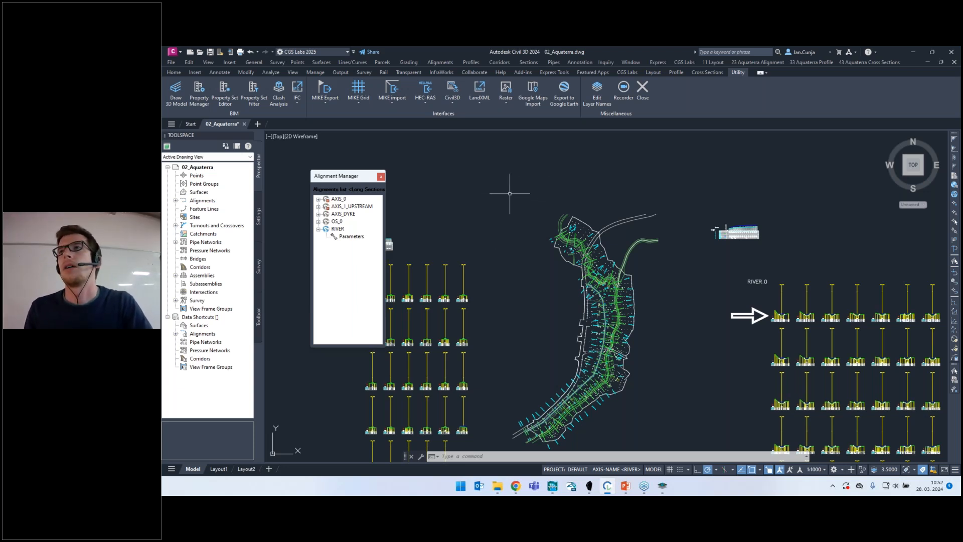
scroll(572, 208, down, 4)
scroll(491, 220, up, 8)
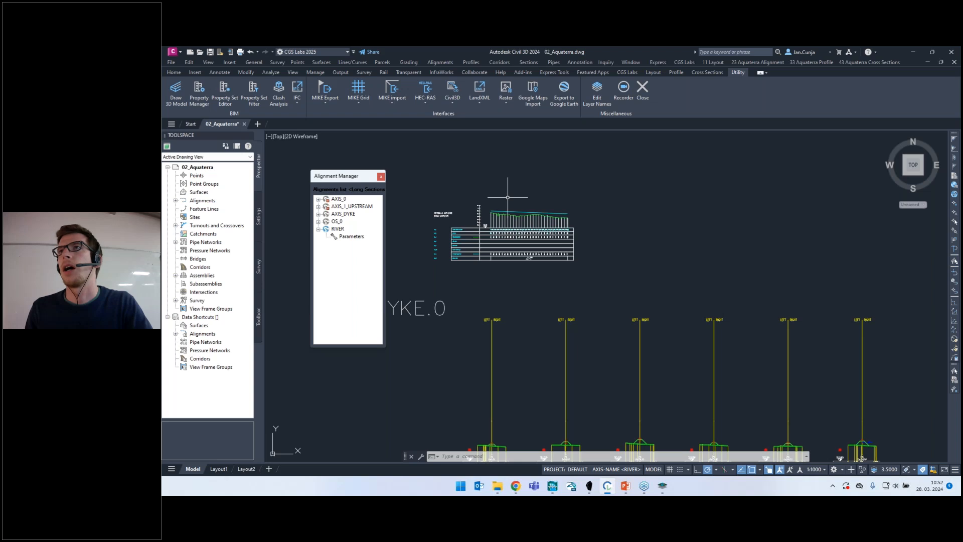
scroll(506, 199, down, 6)
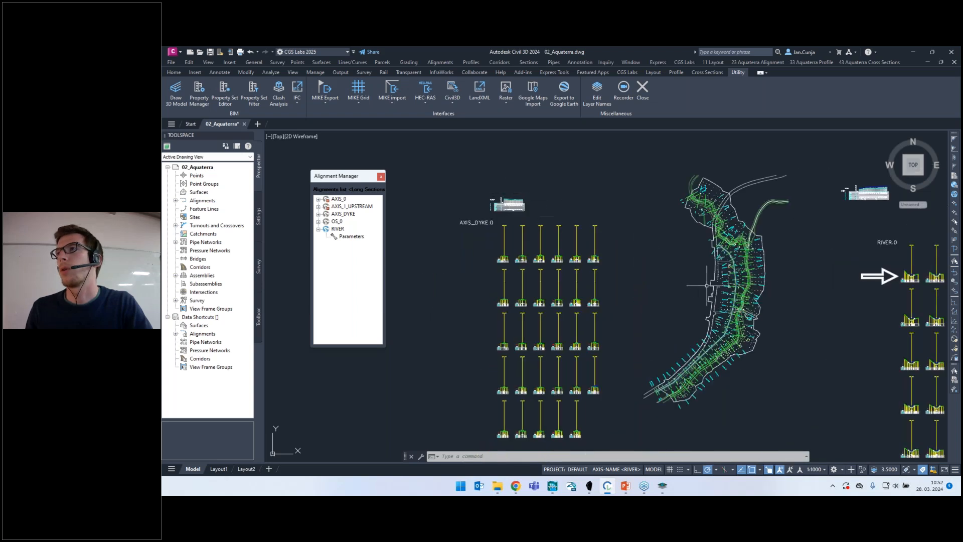
scroll(751, 315, up, 5)
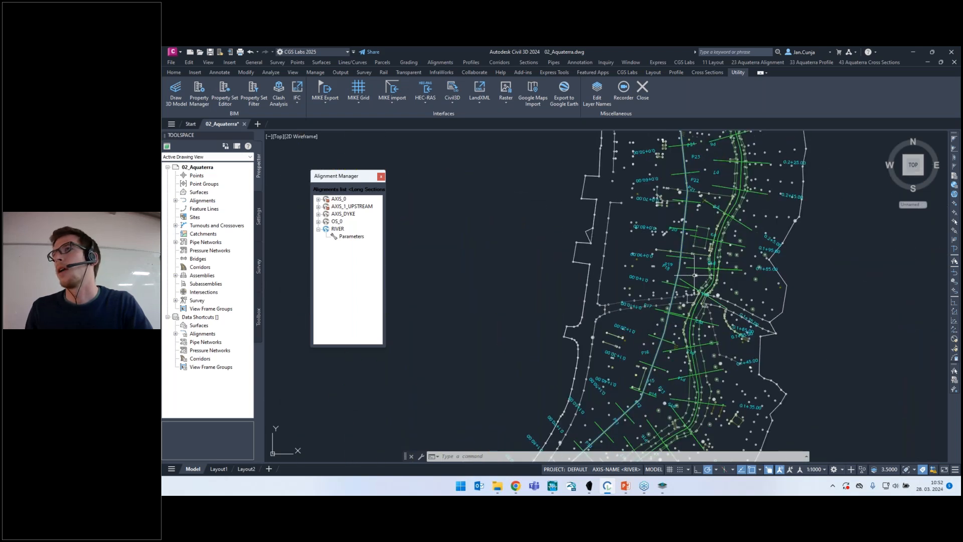
scroll(689, 271, down, 4)
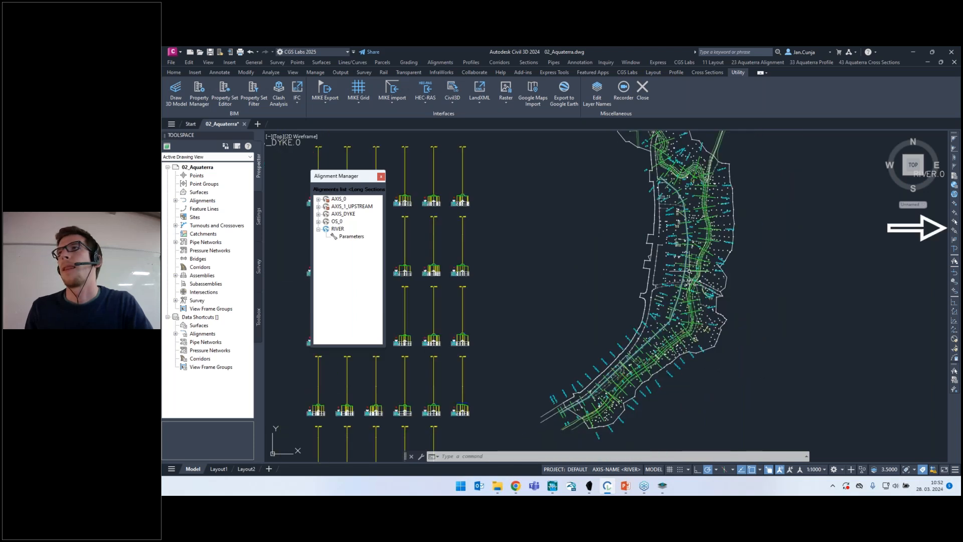
Set up a Fill quantity definition for RIVER cross sections P1 to P42, by inner point and using TCS elements and terrain.
scroll(690, 271, down, 2)
scroll(452, 223, up, 10)
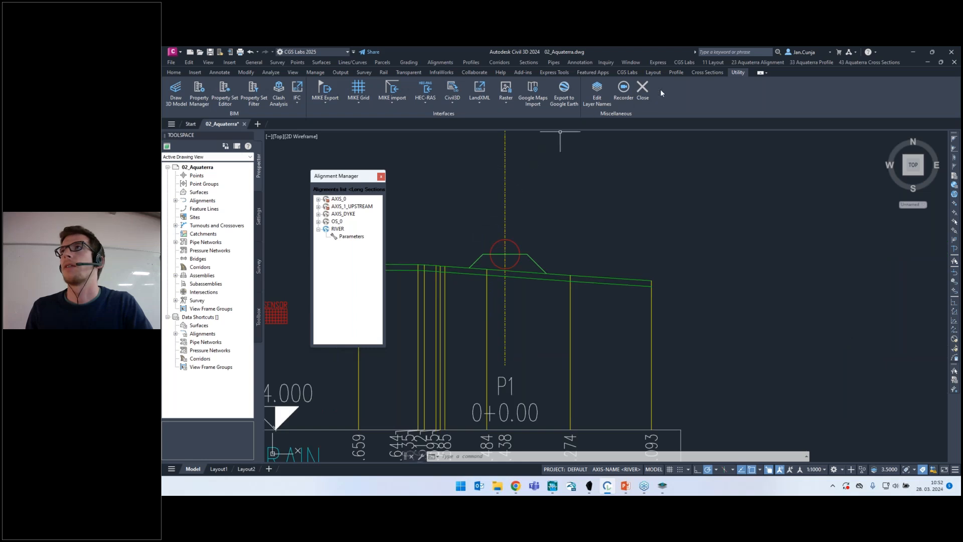
click(696, 72)
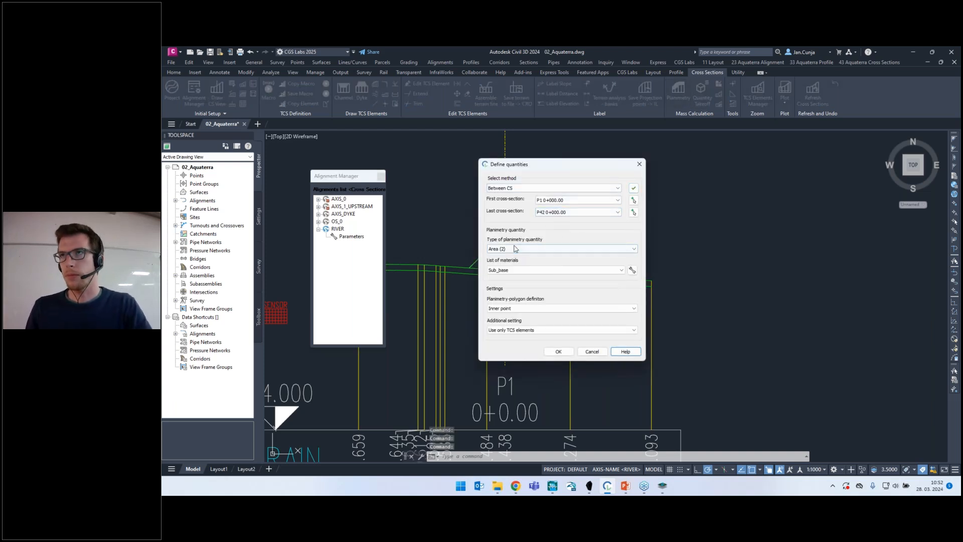
click(508, 275)
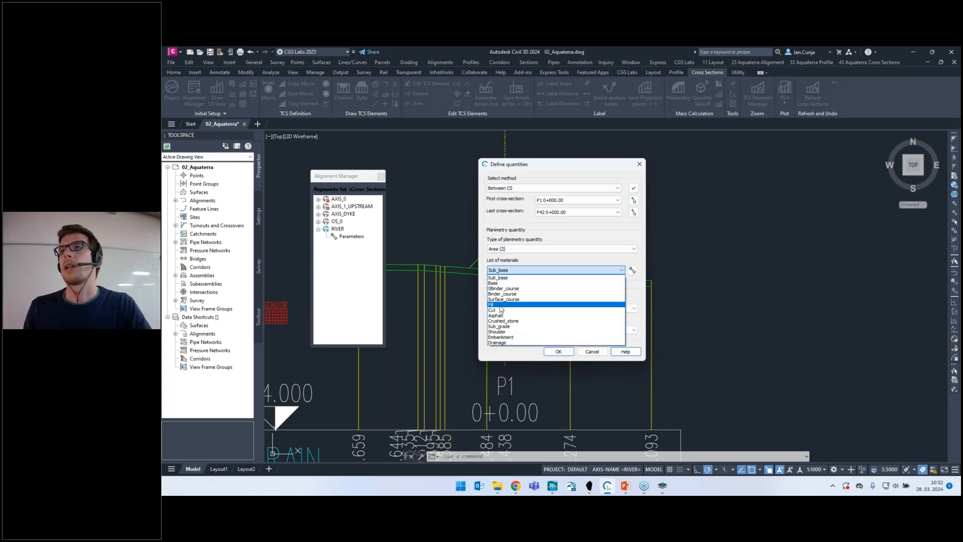
click(502, 307)
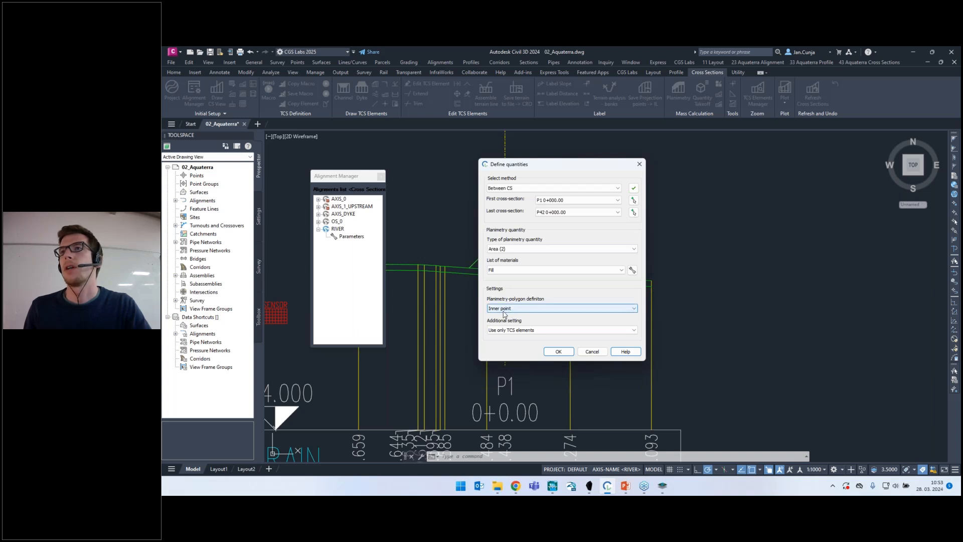
click(505, 309)
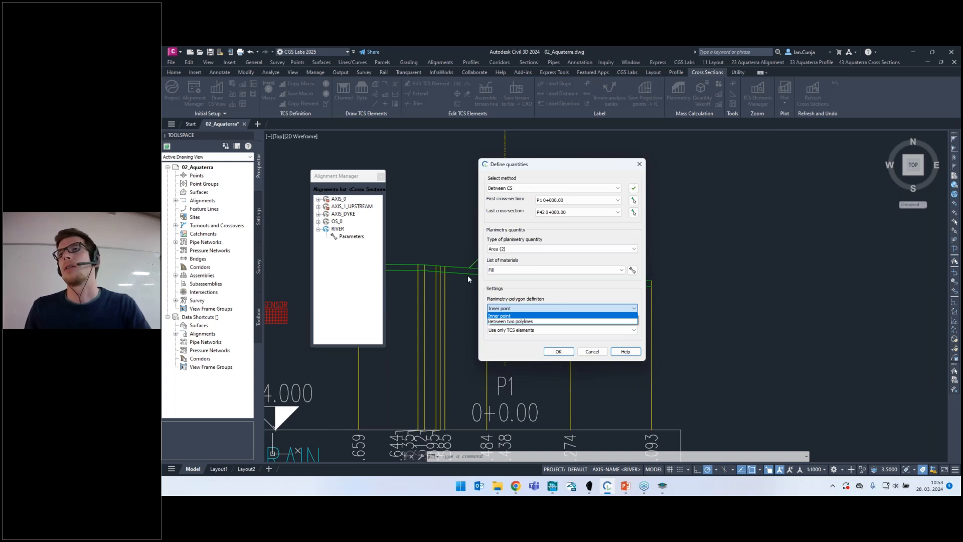
click(505, 316)
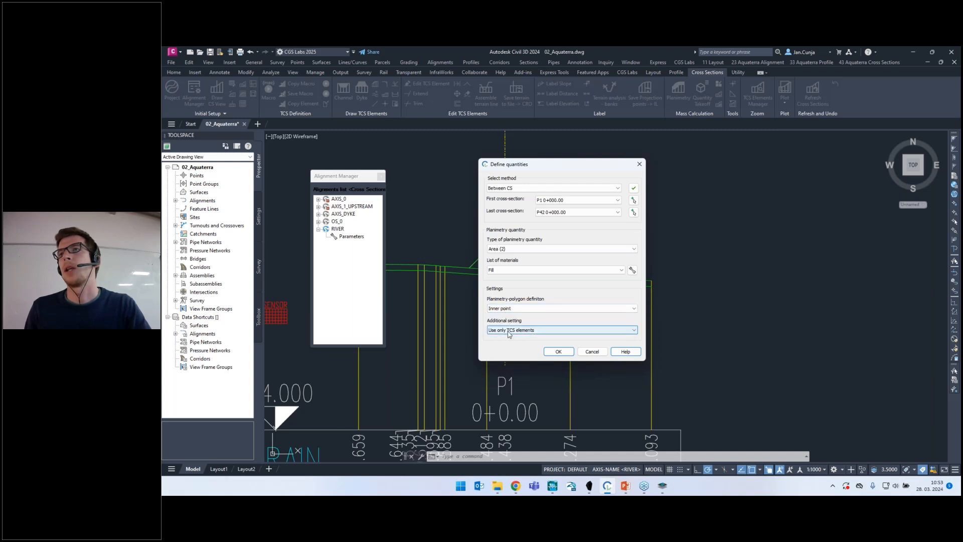
click(510, 331)
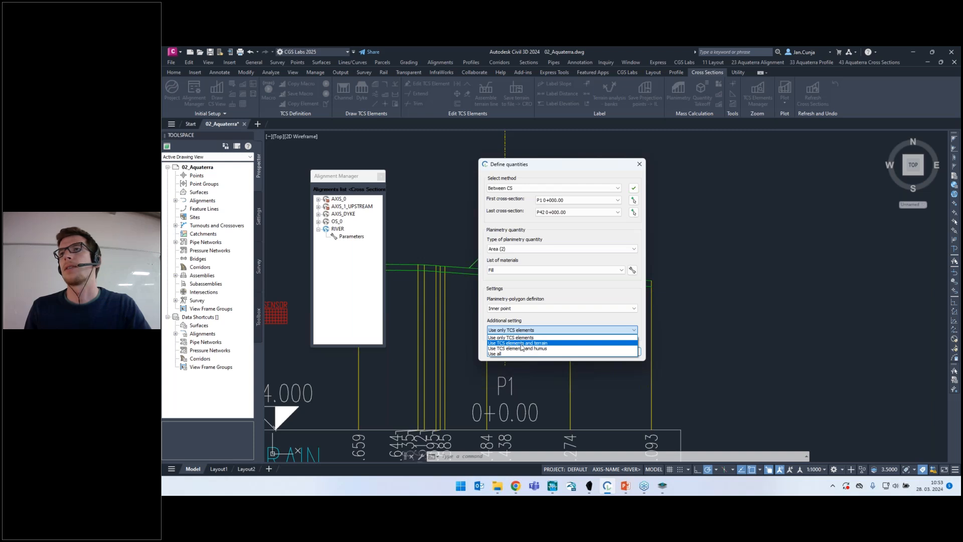
click(521, 344)
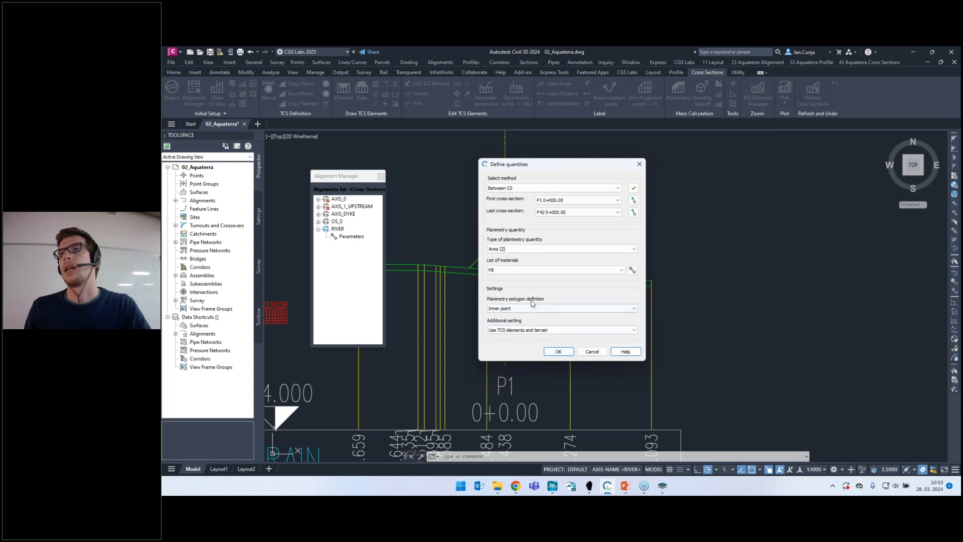
Try to define the fill area by picking a point inside the dyke outline of section P1 with RIVER active.
click(559, 351)
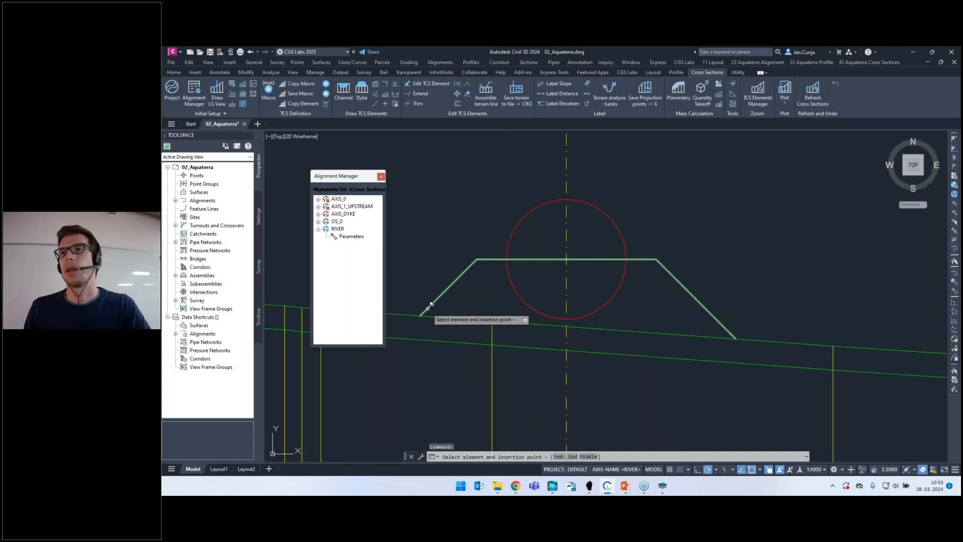
click(441, 317)
click(463, 341)
click(500, 283)
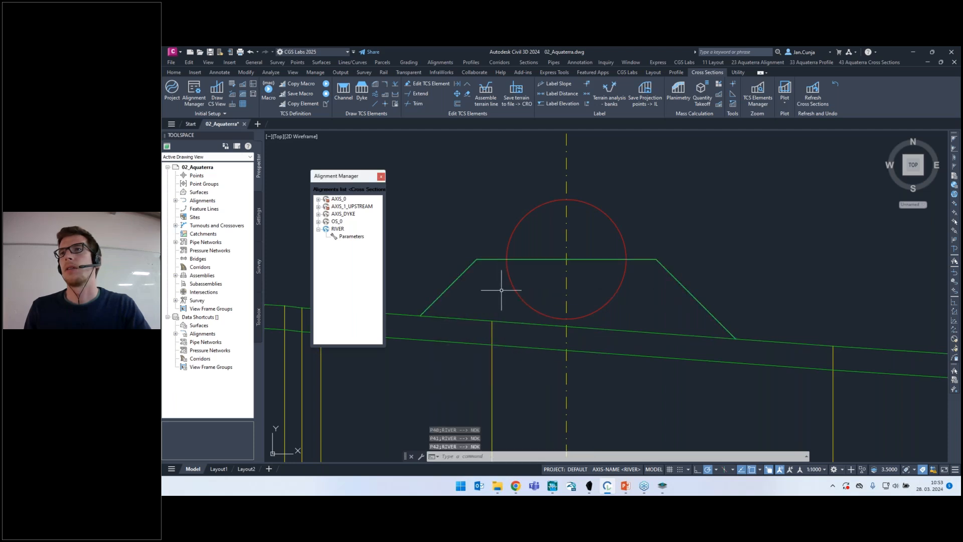
scroll(487, 268, down, 6)
scroll(489, 270, down, 3)
scroll(490, 270, up, 6)
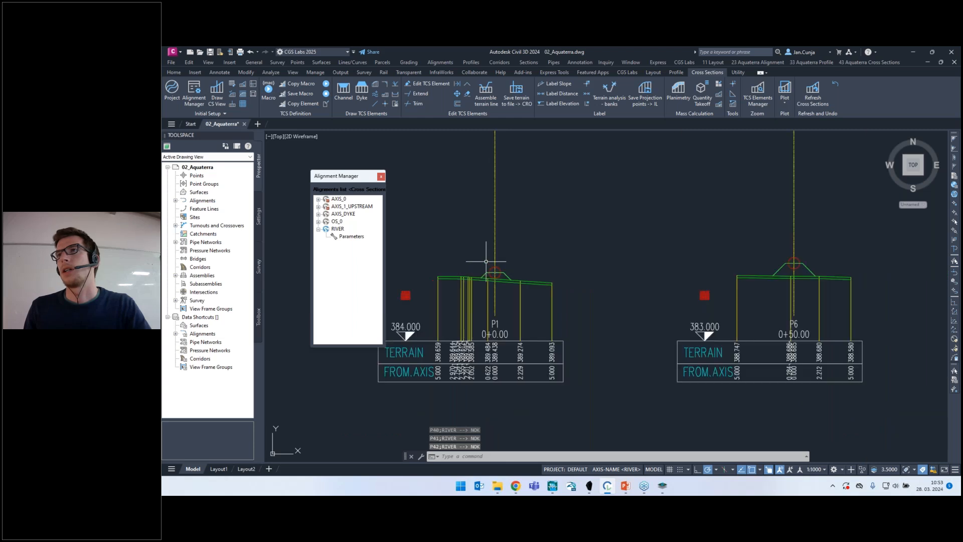
Make AXIS_DYKE the active alignment for the quantity definition.
key(Return)
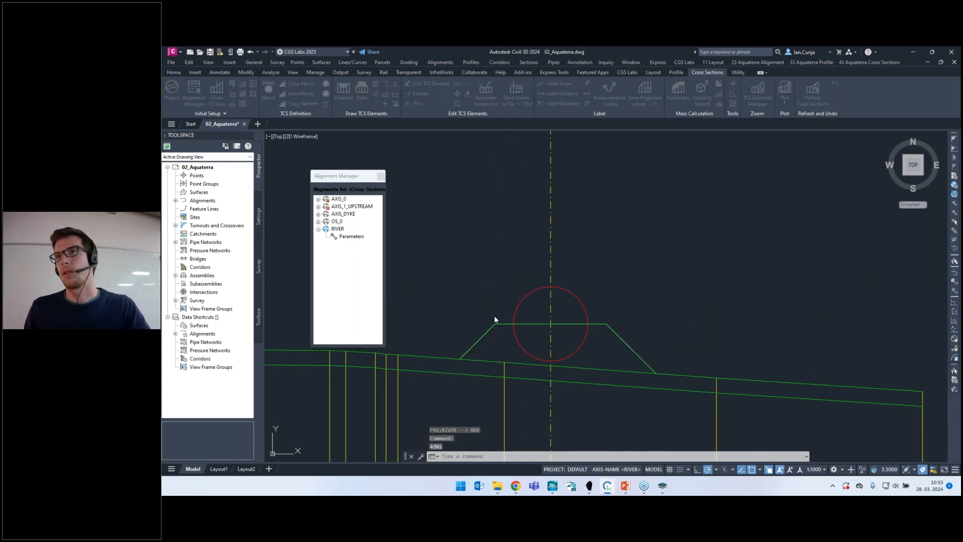
click(592, 351)
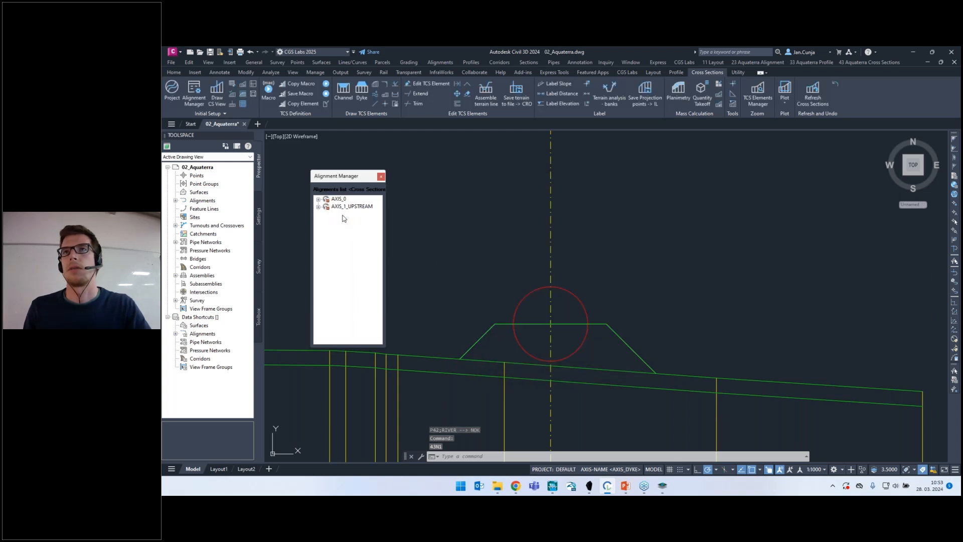
scroll(501, 251, down, 4)
scroll(551, 255, up, 3)
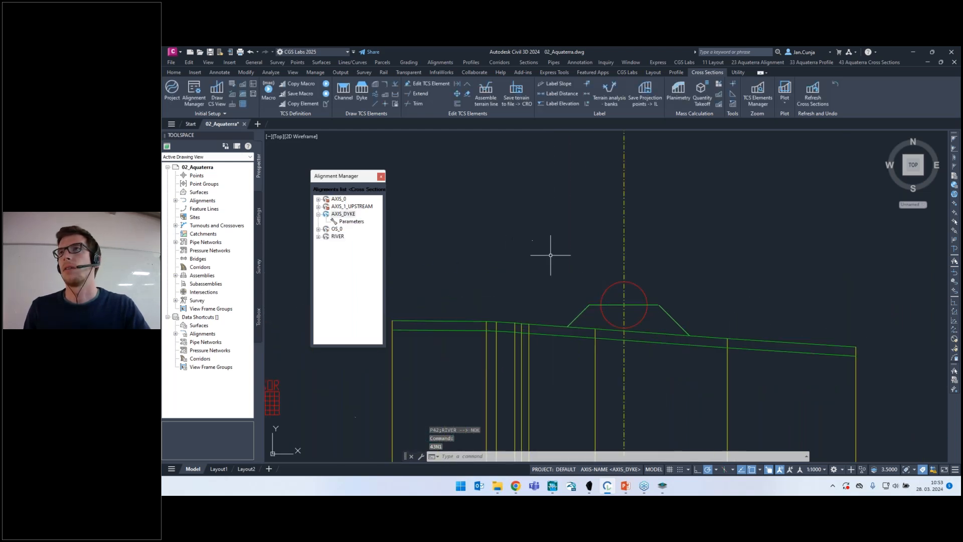
Define the Fill area for AXIS_DYKE sections P1 to P29 using TCS elements and terrain, with an inner point in P1's dyke outline.
key(Return)
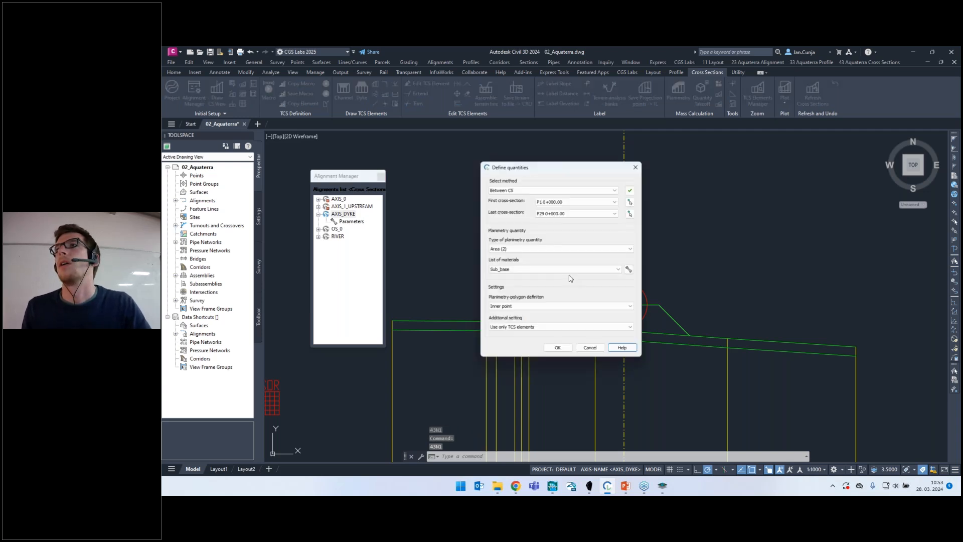
click(562, 269)
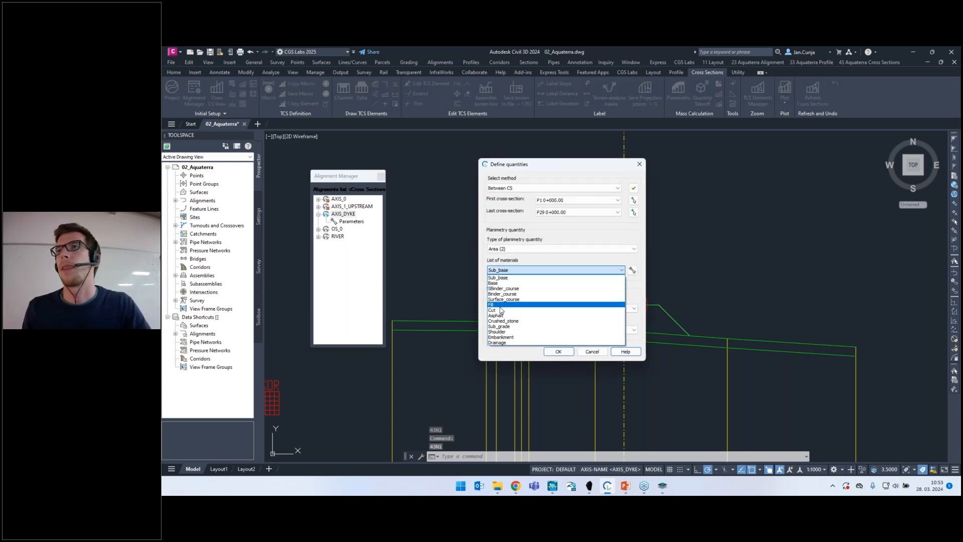
click(499, 305)
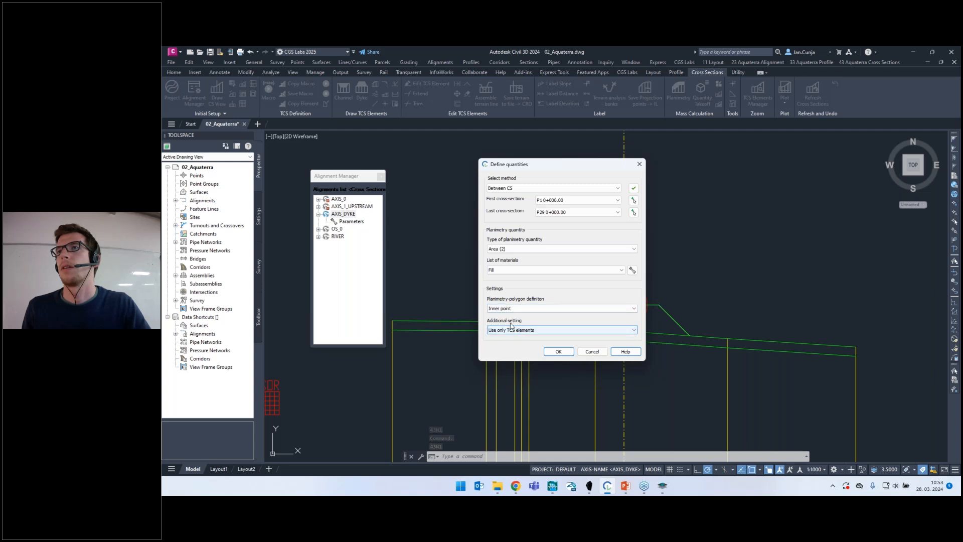
click(540, 330)
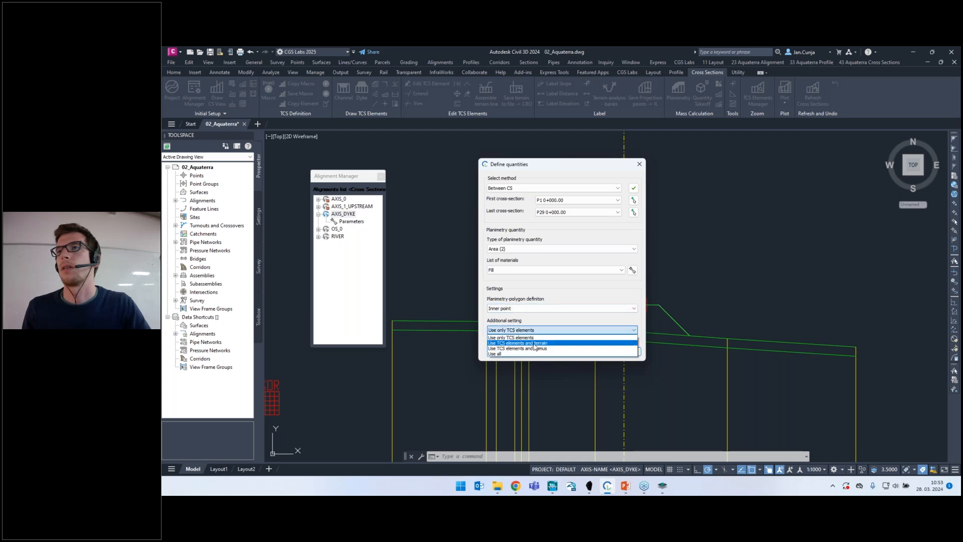
click(535, 344)
click(621, 352)
scroll(577, 317, up, 2)
click(565, 325)
click(600, 354)
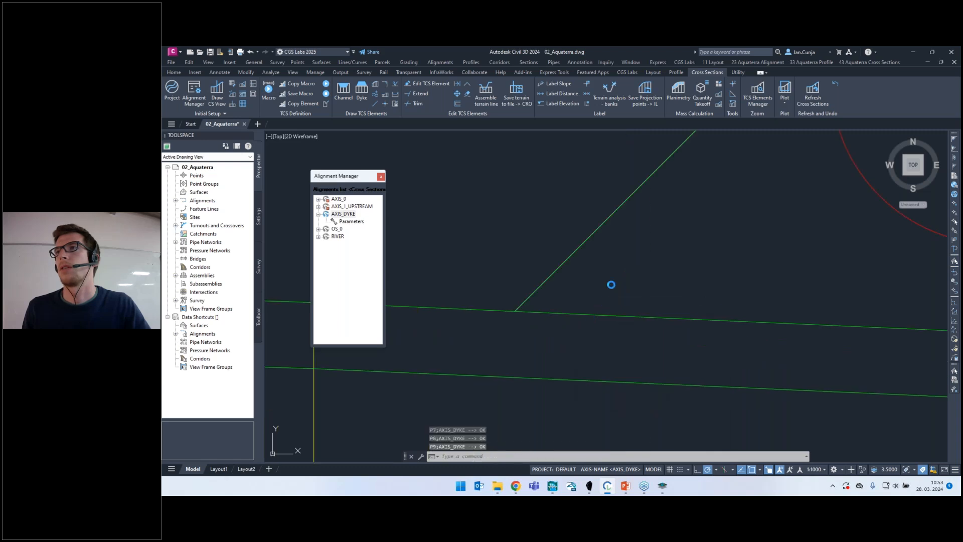
Examine the fill hatches of the AXIS_DYKE cross sections, including P1 and P6.
scroll(542, 274, down, 9)
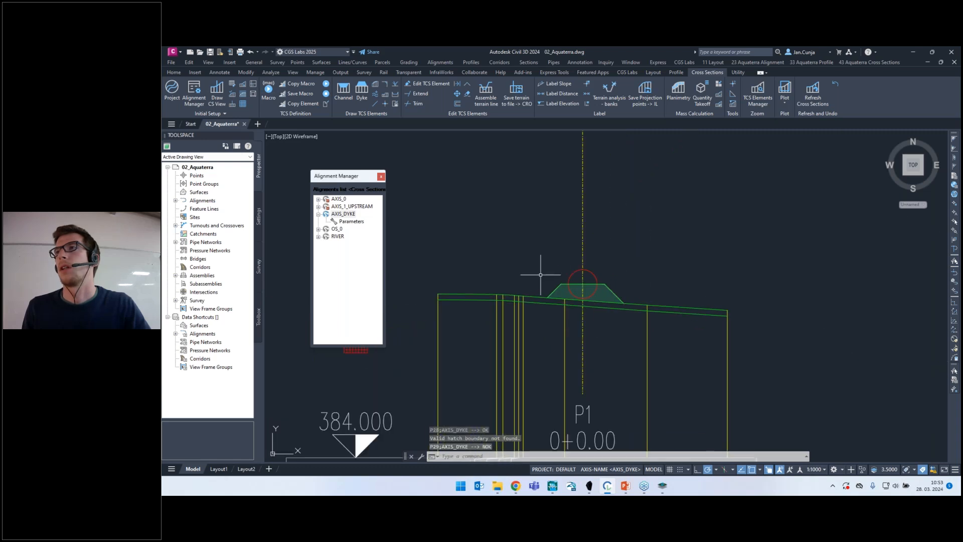
scroll(737, 274, up, 6)
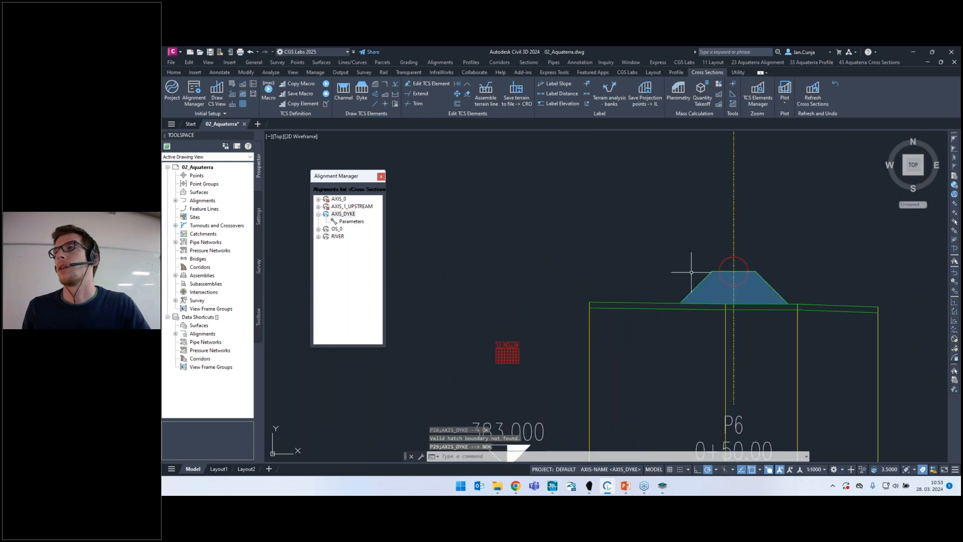
scroll(679, 258, down, 5)
scroll(555, 269, up, 5)
scroll(499, 215, down, 4)
scroll(506, 243, up, 4)
click(516, 247)
scroll(518, 239, down, 2)
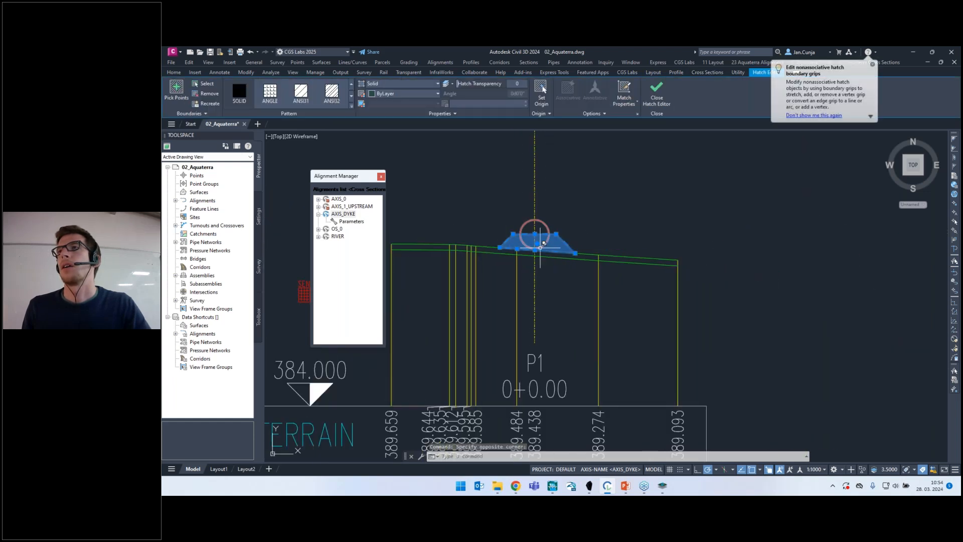
scroll(521, 245, down, 2)
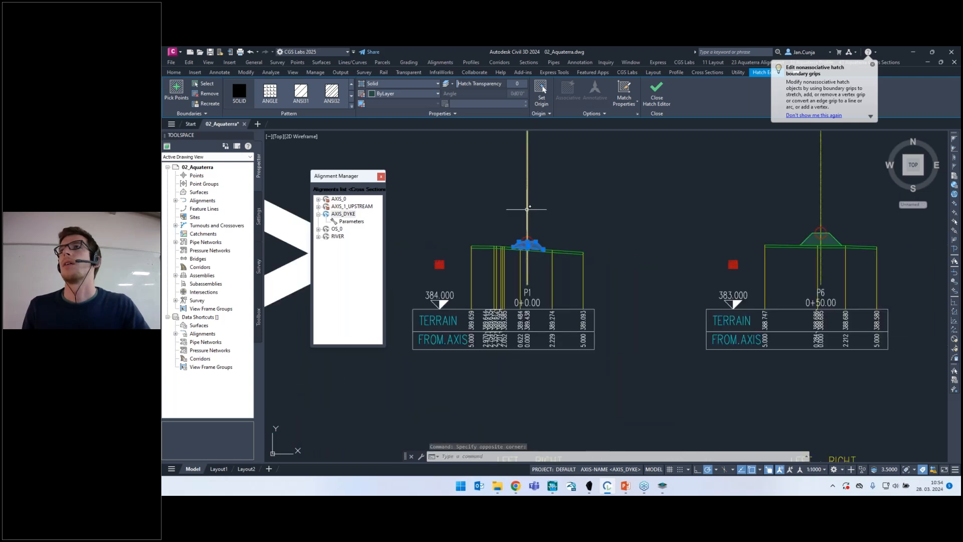
key(Escape)
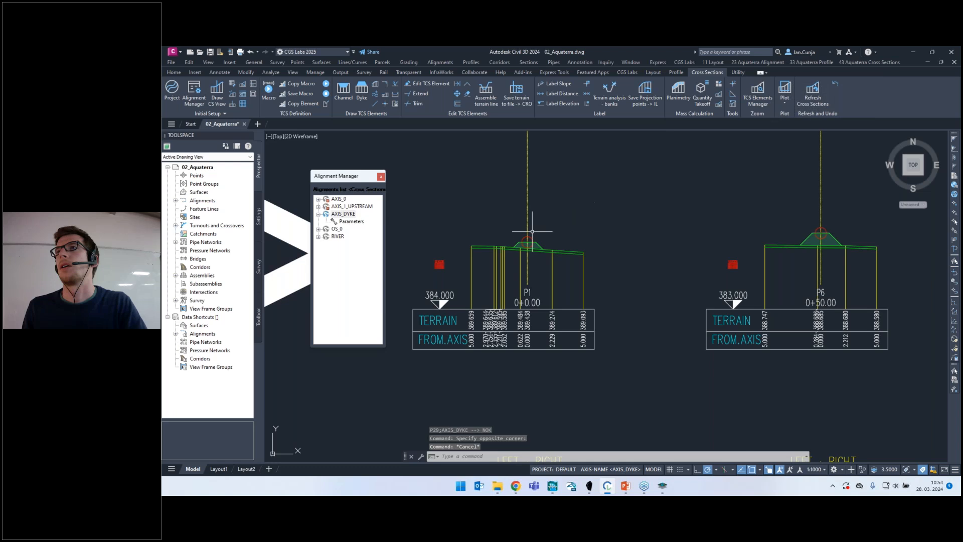
Set the quantities takeoff to insert fill area labels in the drawing, located beside the dyke in section P1.
click(699, 102)
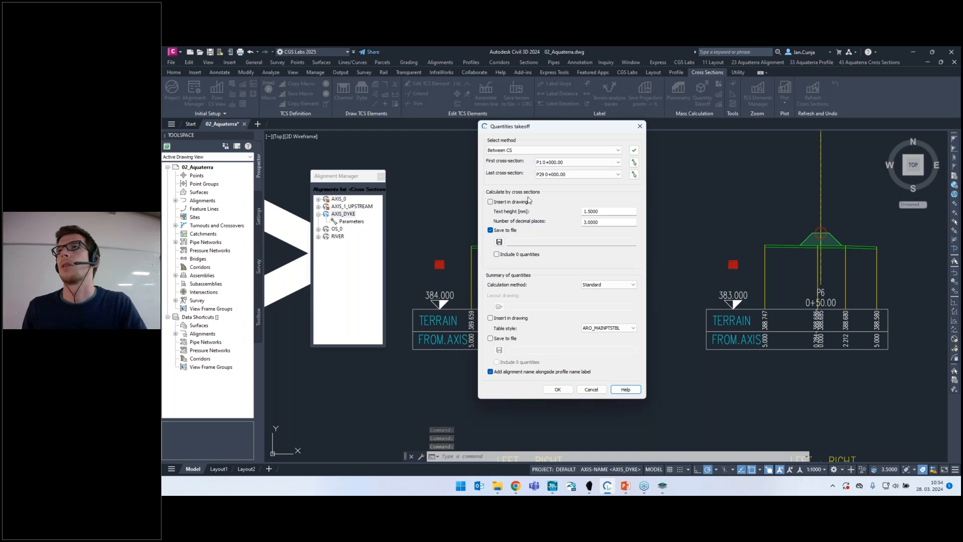
click(491, 203)
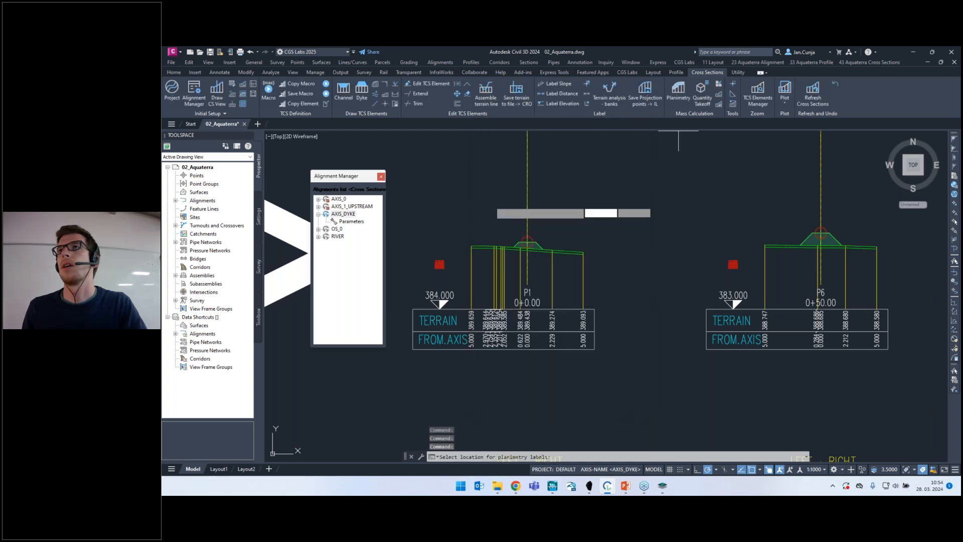
scroll(497, 214, up, 4)
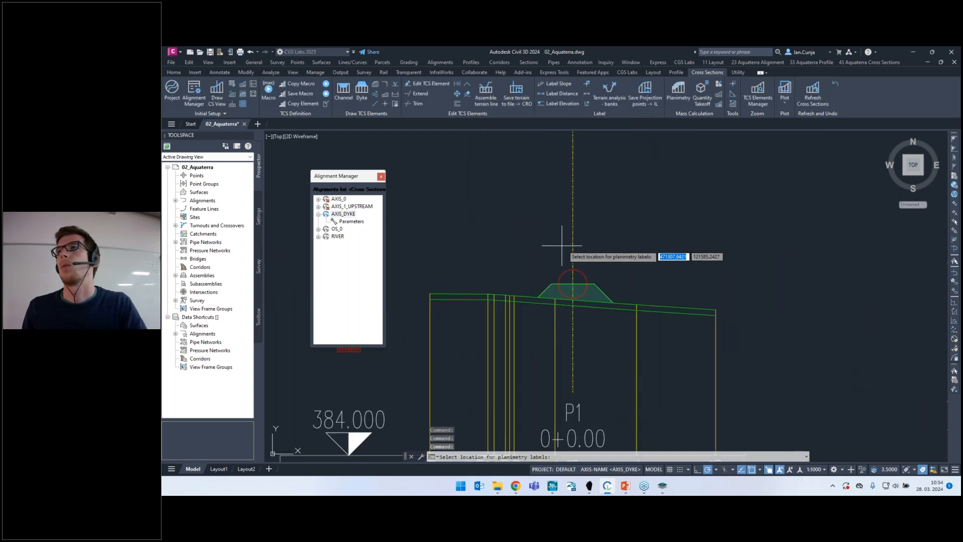
scroll(609, 273, up, 2)
click(609, 279)
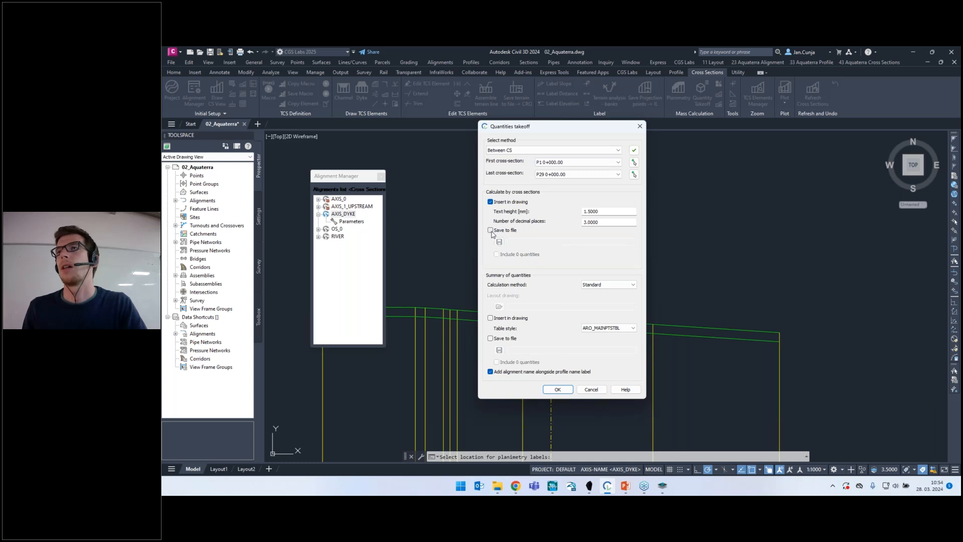
Turn off saving to file and run the takeoff with the summary quantity table inserted beside the AXIS_DYKE cross sections.
click(491, 318)
click(557, 389)
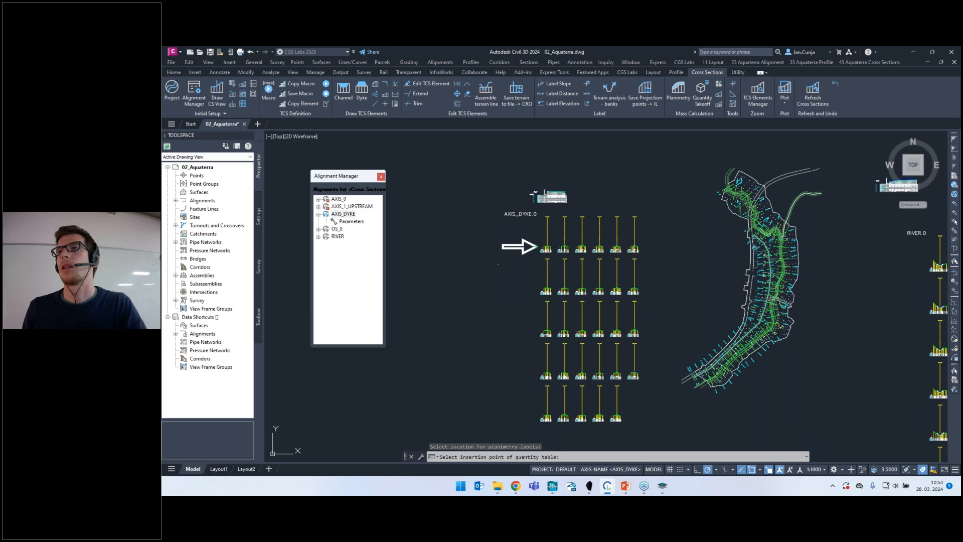
click(498, 264)
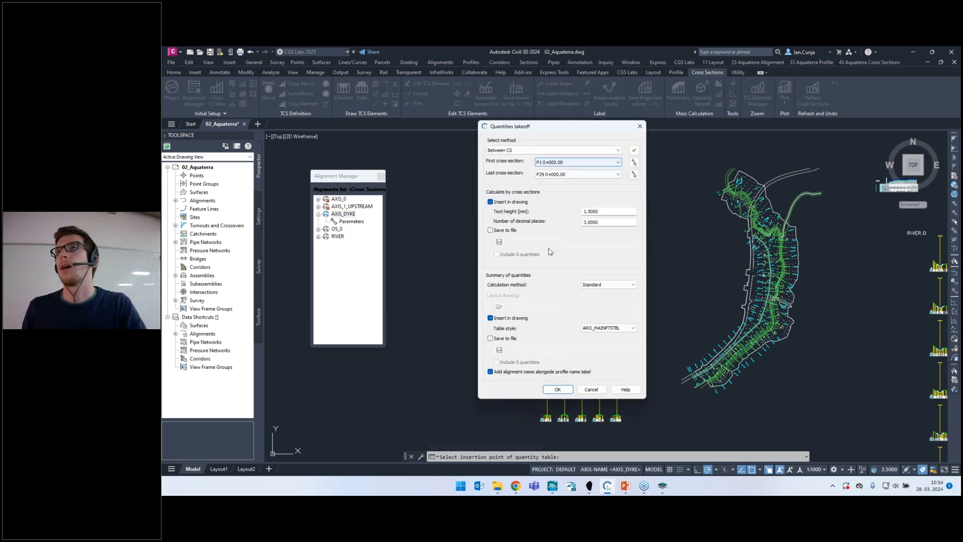
click(557, 391)
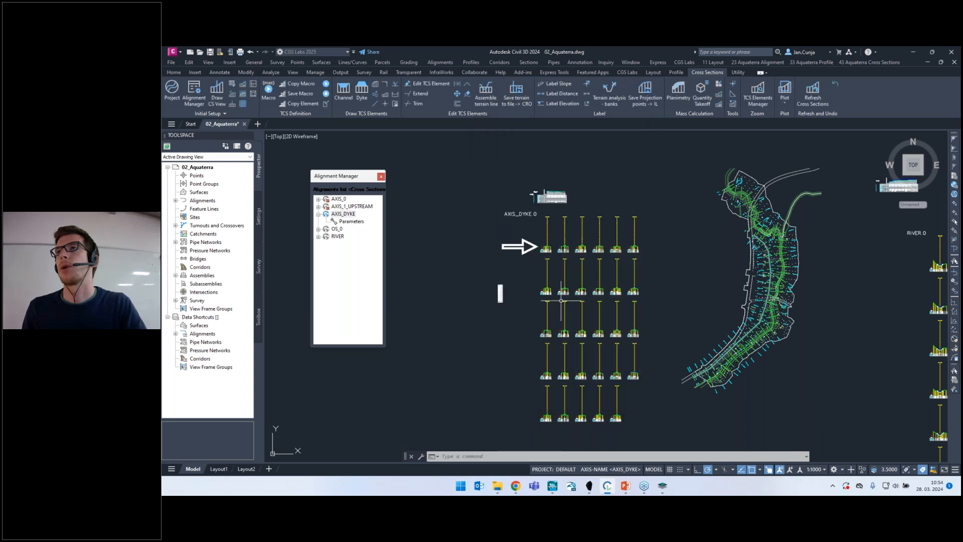
Examine the fill label in section P1 and the quantity takeoff table down to its total fill volume.
scroll(552, 241, up, 10)
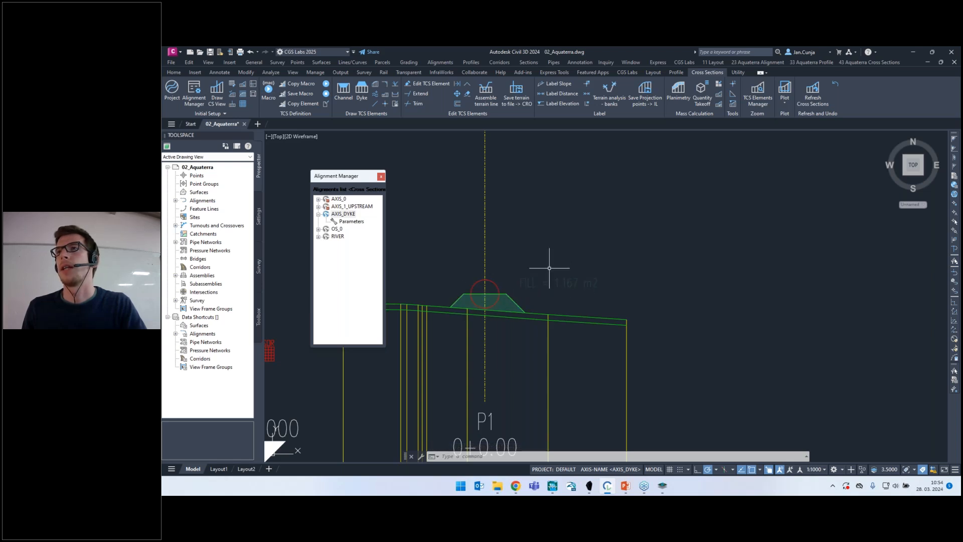
scroll(559, 254, down, 8)
scroll(519, 295, up, 4)
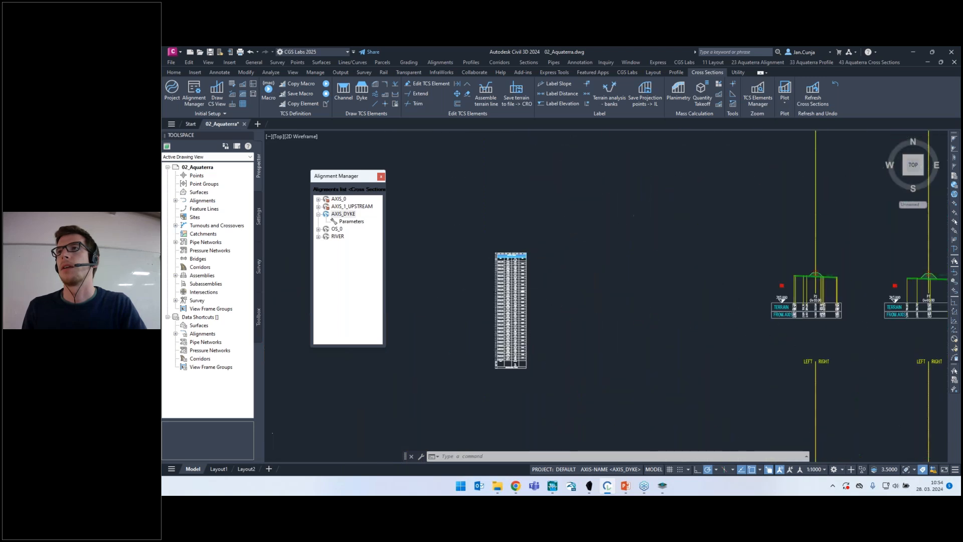
scroll(516, 274, up, 7)
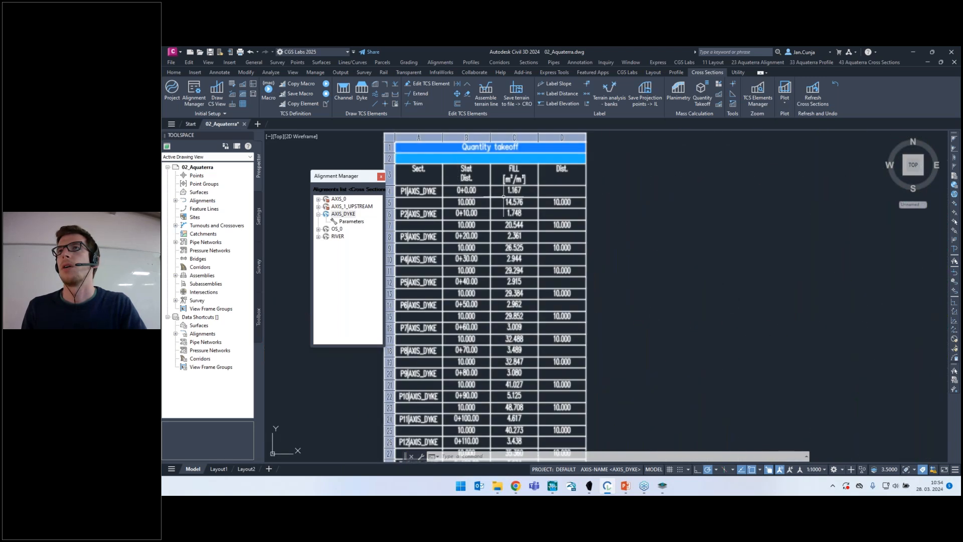
key(Escape)
scroll(565, 283, down, 5)
scroll(592, 350, up, 6)
scroll(592, 350, up, 2)
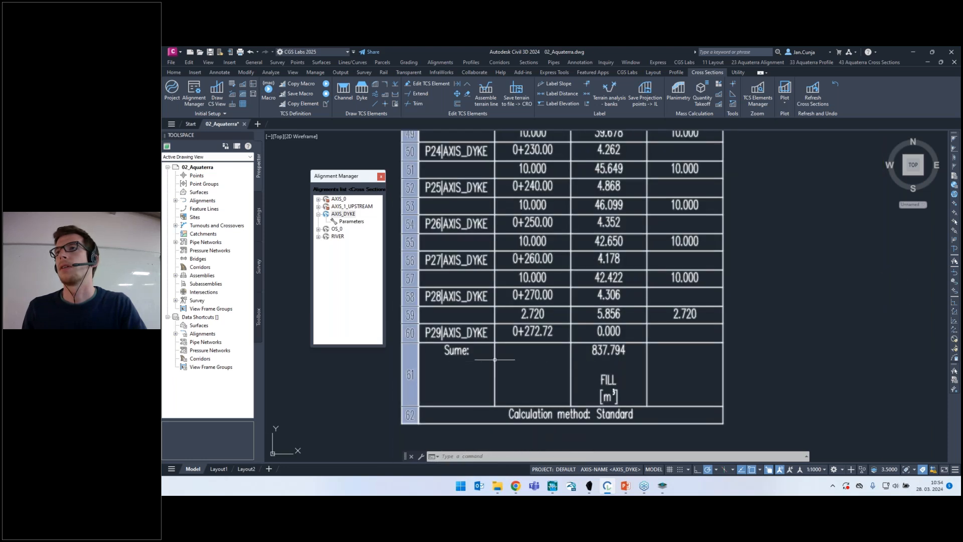
Examine the total fill volume in the quantity table, the fill label in section P12 and the list of quantity definitions.
click(604, 366)
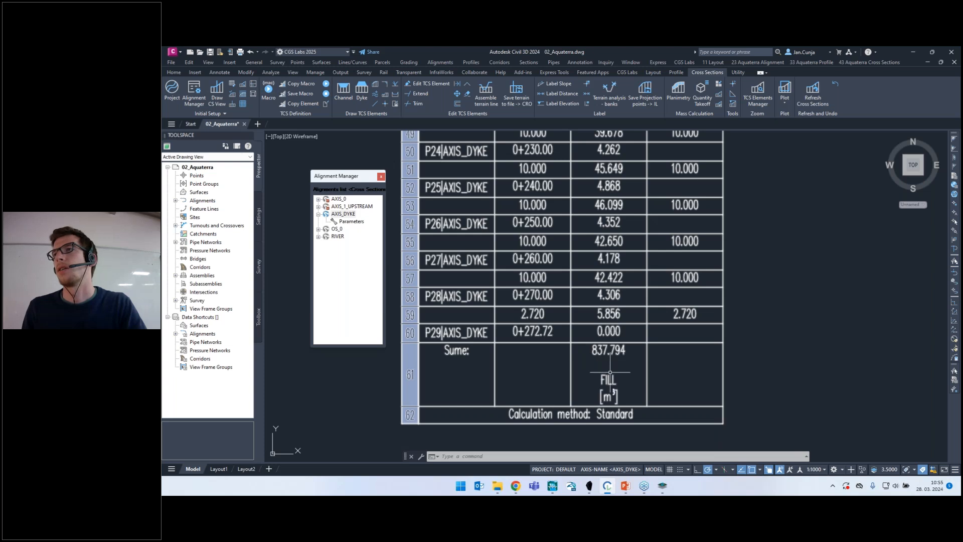
scroll(567, 359, down, 6)
scroll(567, 359, down, 4)
scroll(571, 248, up, 4)
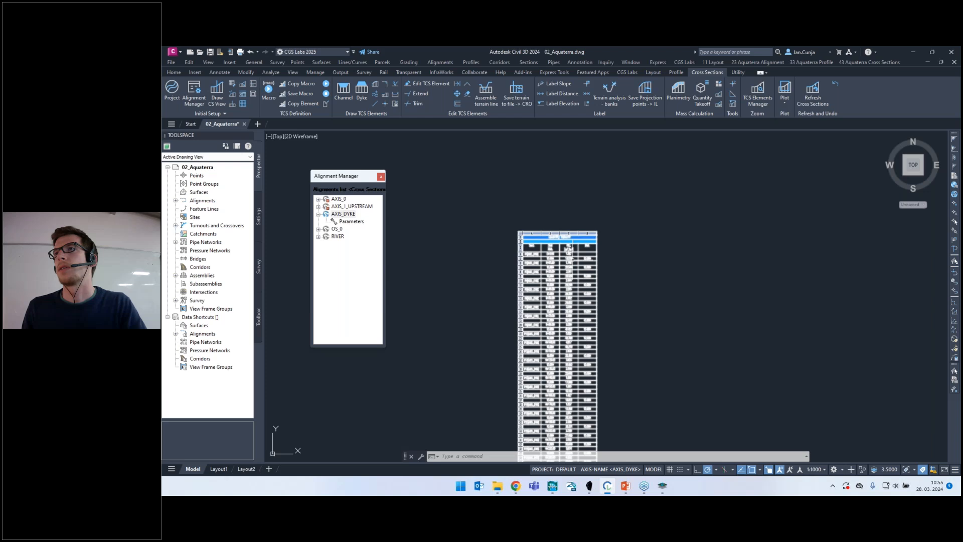
scroll(486, 236, down, 2)
scroll(531, 242, down, 2)
scroll(740, 249, up, 2)
scroll(732, 250, up, 5)
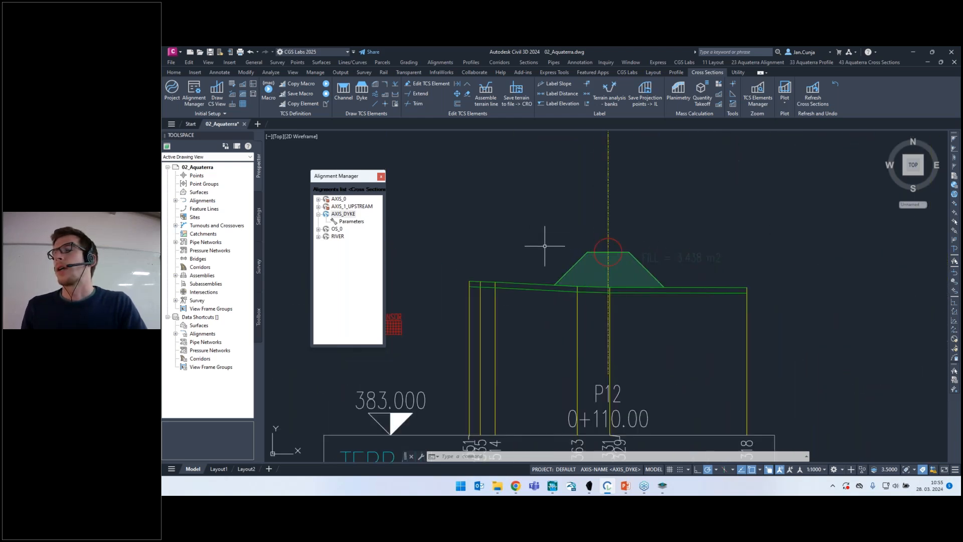
scroll(545, 246, down, 5)
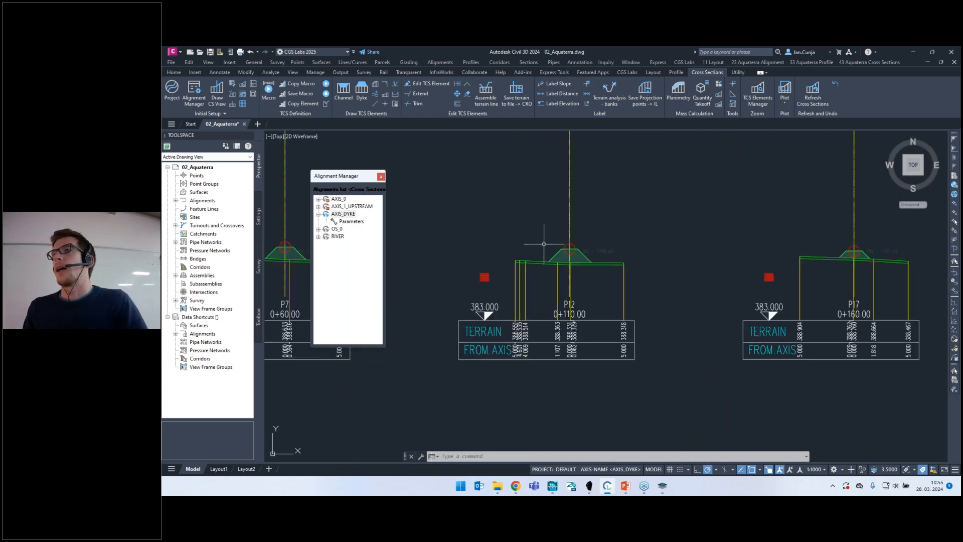
click(708, 106)
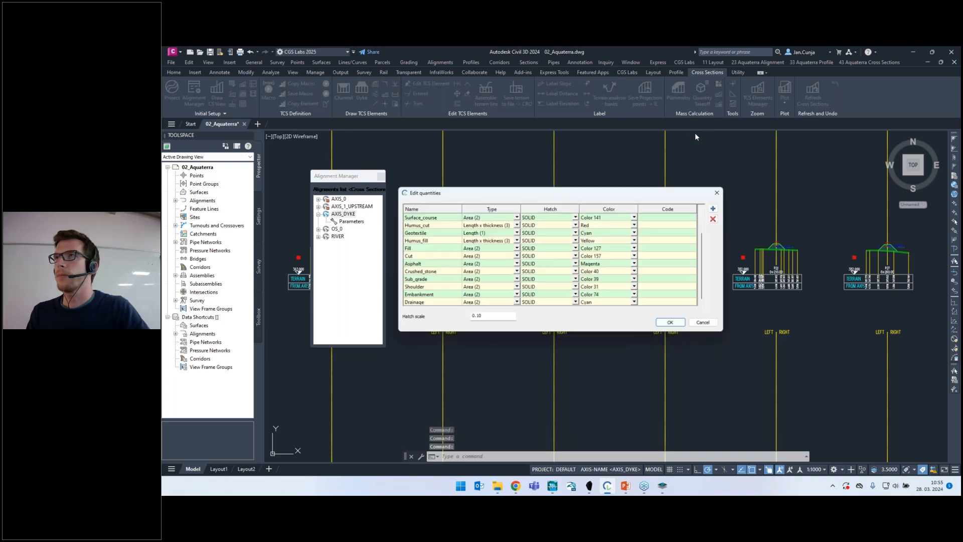
click(707, 325)
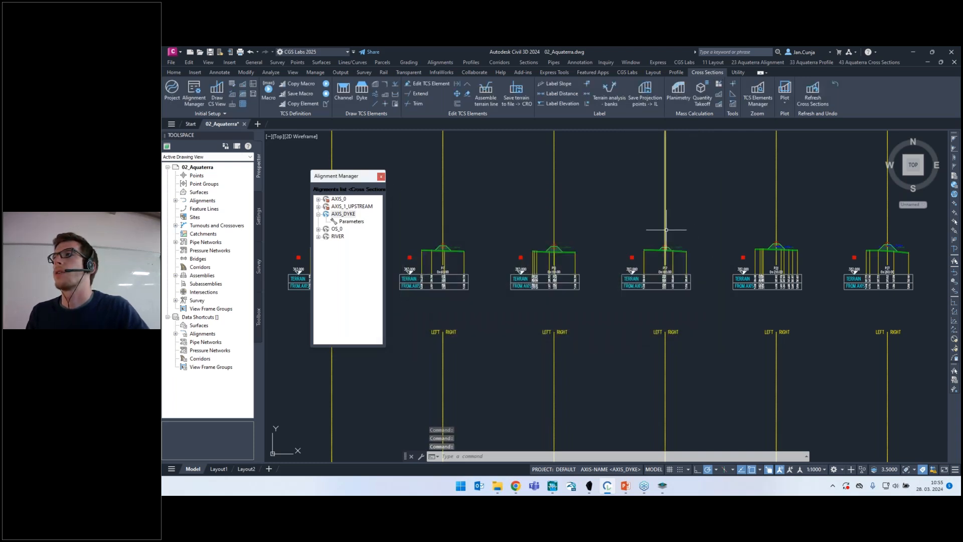
Switch the site plan to the SW Isometric view, focused on the river and dyke area.
scroll(589, 203, down, 10)
scroll(706, 164, up, 2)
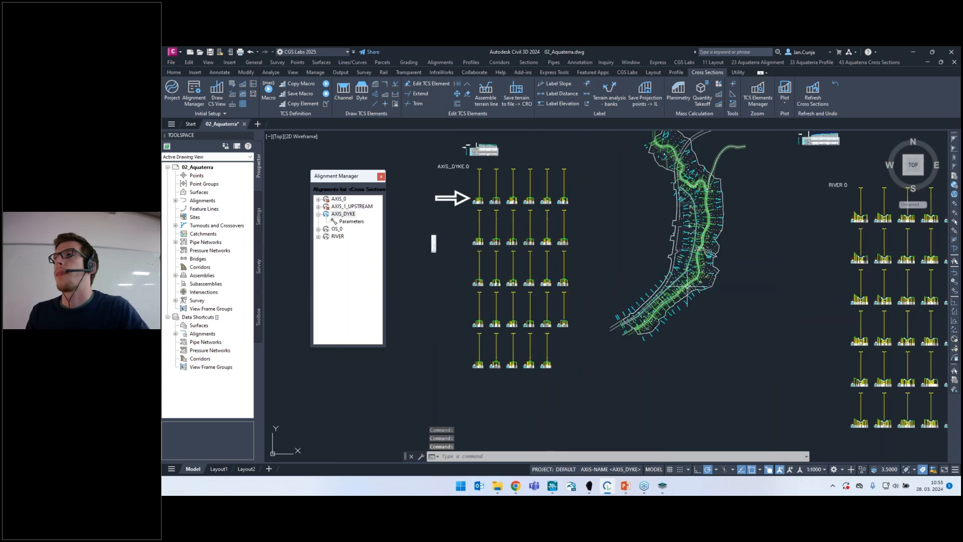
scroll(702, 181, up, 6)
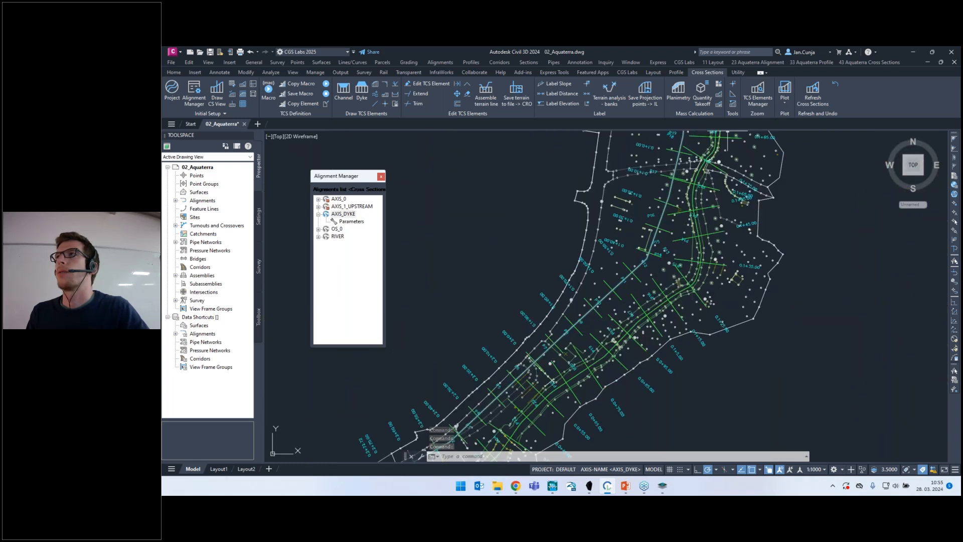
click(278, 136)
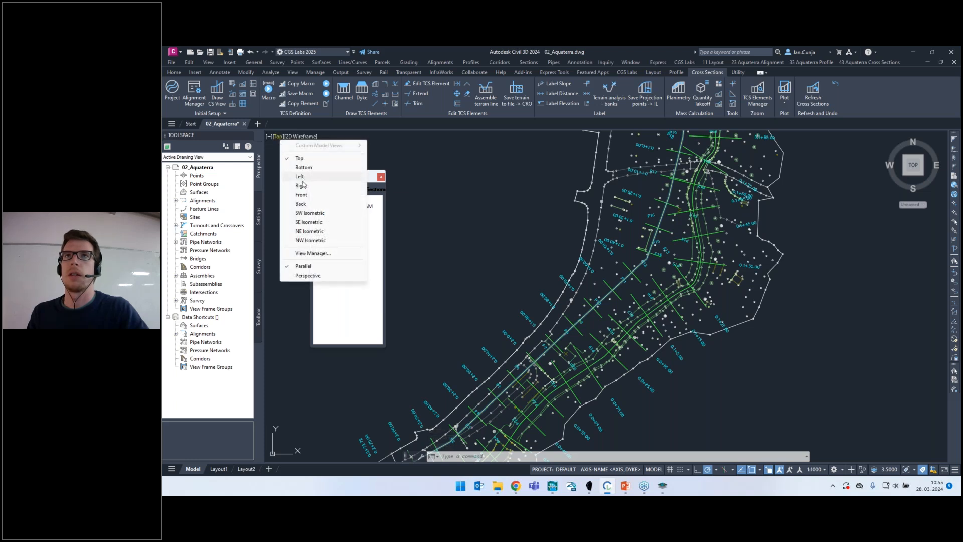
click(310, 213)
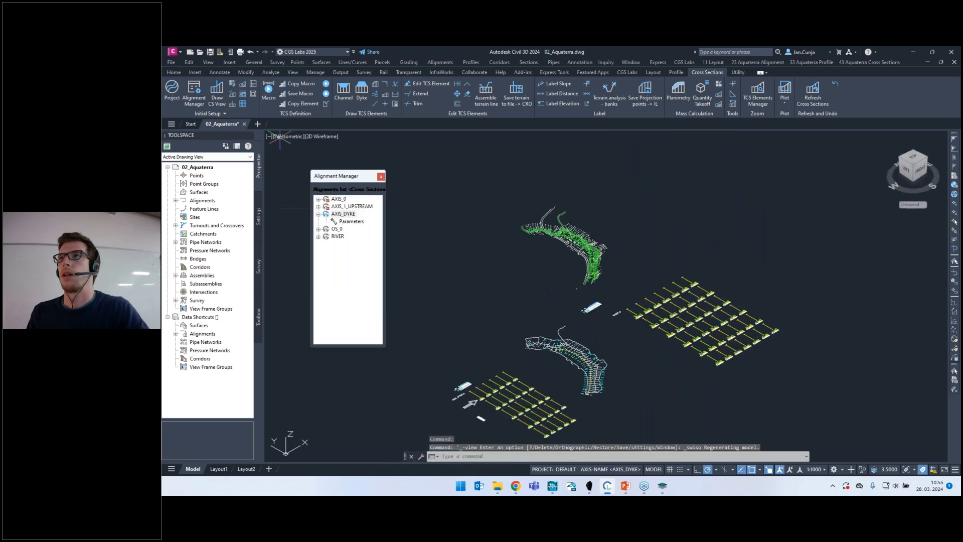
scroll(598, 250, up, 6)
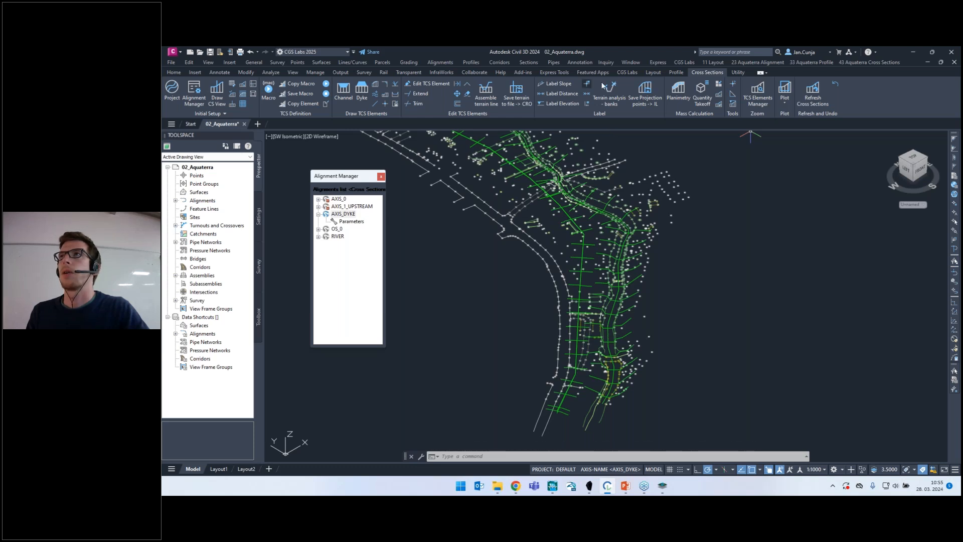
Create the DTM surface from points and breaklines with only its triangles drawn.
click(652, 73)
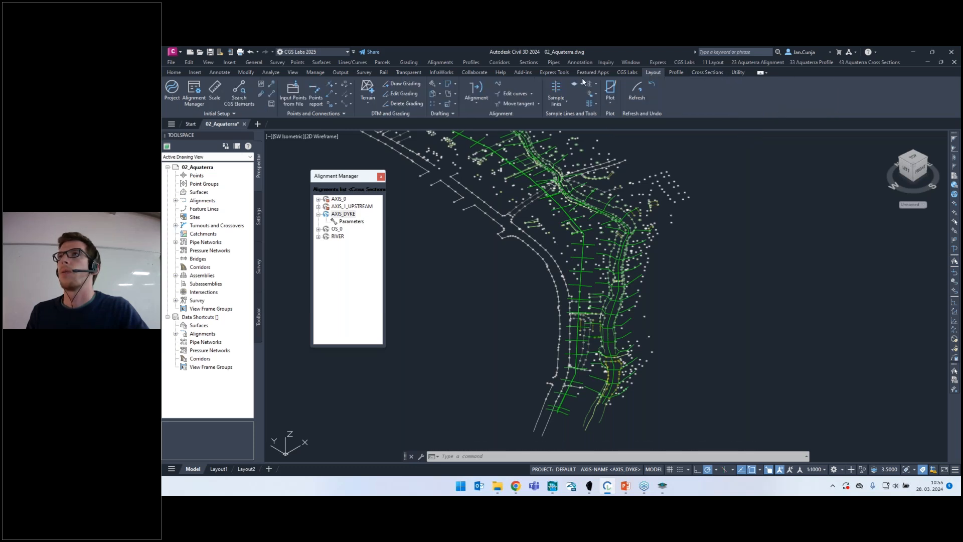
click(368, 90)
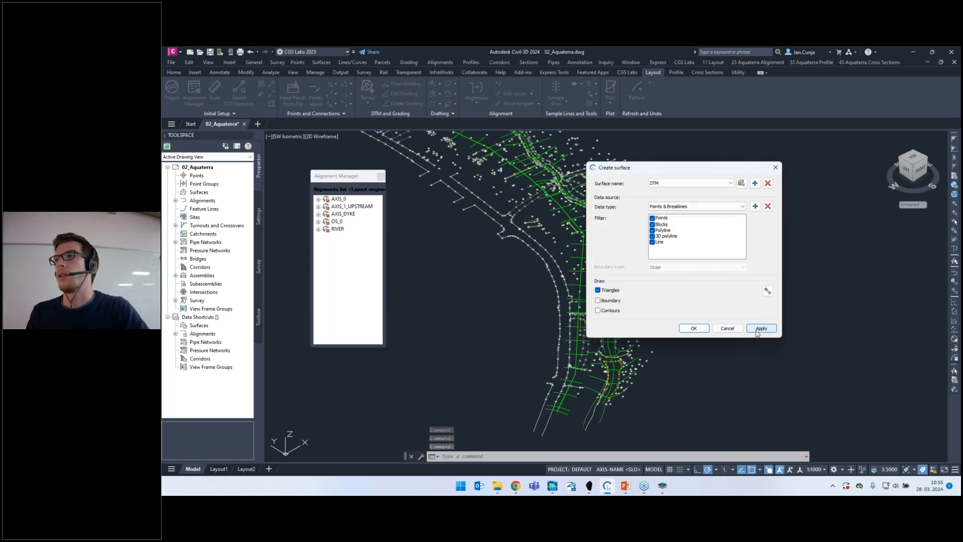
click(693, 329)
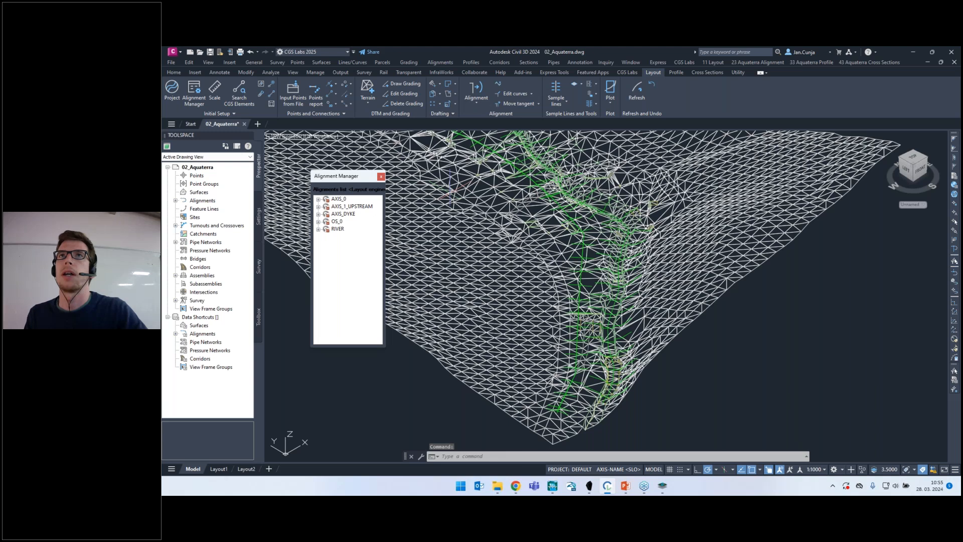
Display the terrain model in the Realistic visual style and move the Alignment Manager slightly aside.
click(288, 136)
click(317, 140)
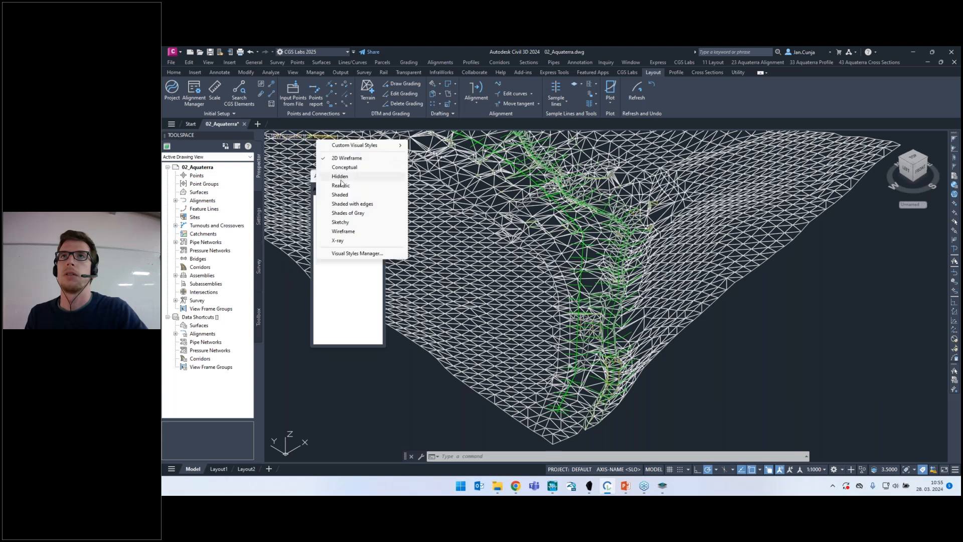
click(347, 190)
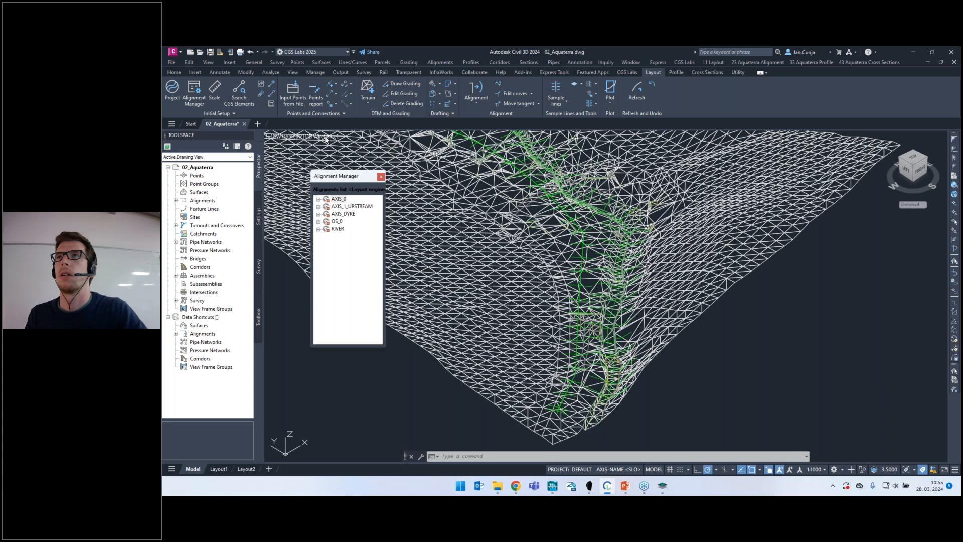
drag(362, 177, 375, 178)
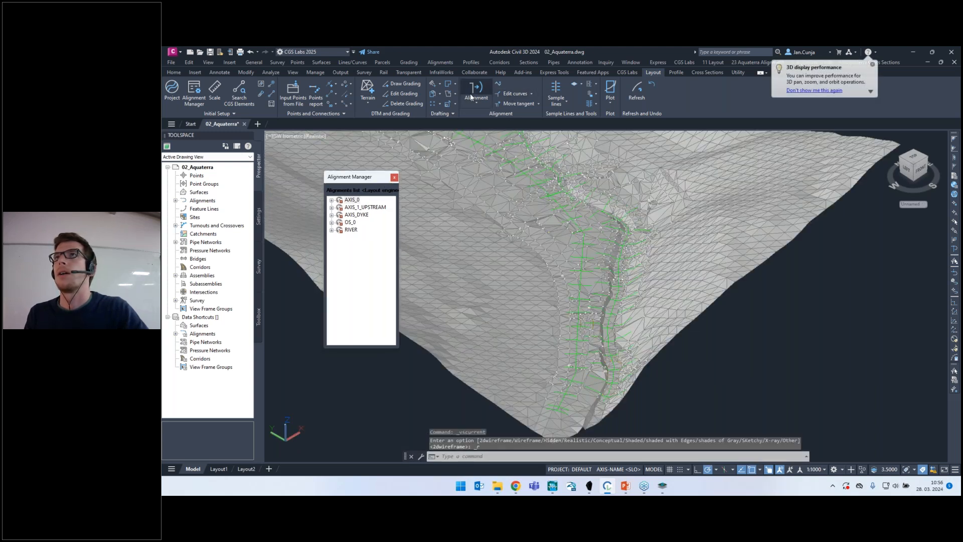
Draw the 3D model of the AXIS_DYKE fill between sections P1 and P29, aligned and with the CGS property set.
click(742, 74)
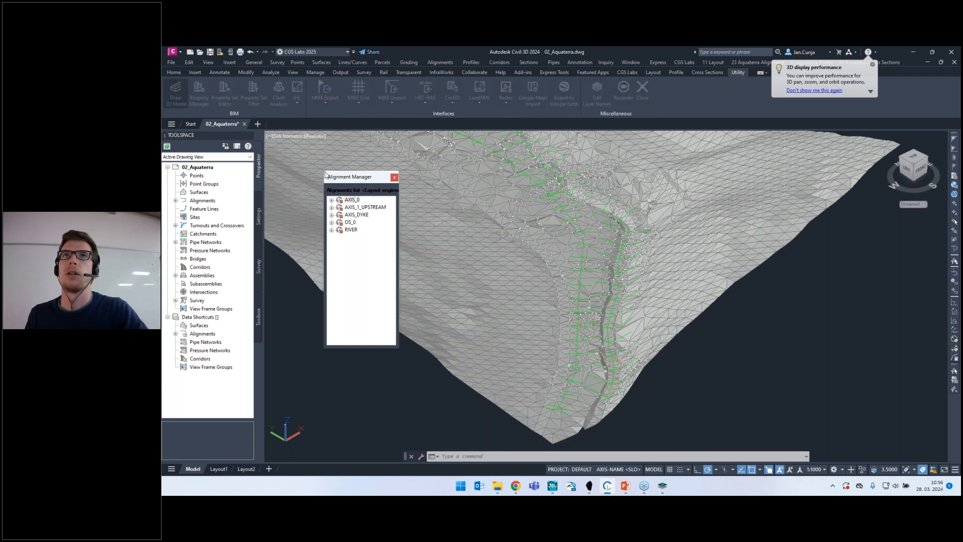
click(219, 242)
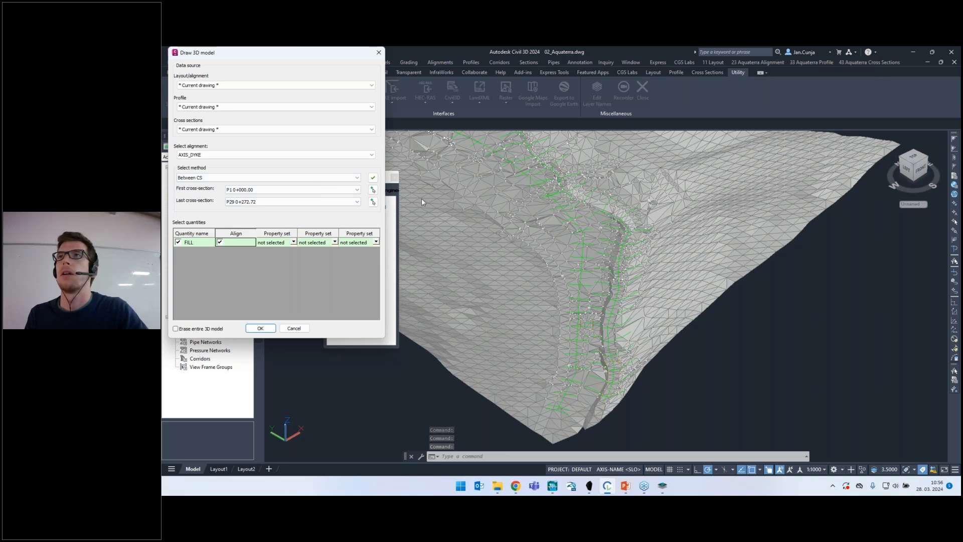
click(278, 242)
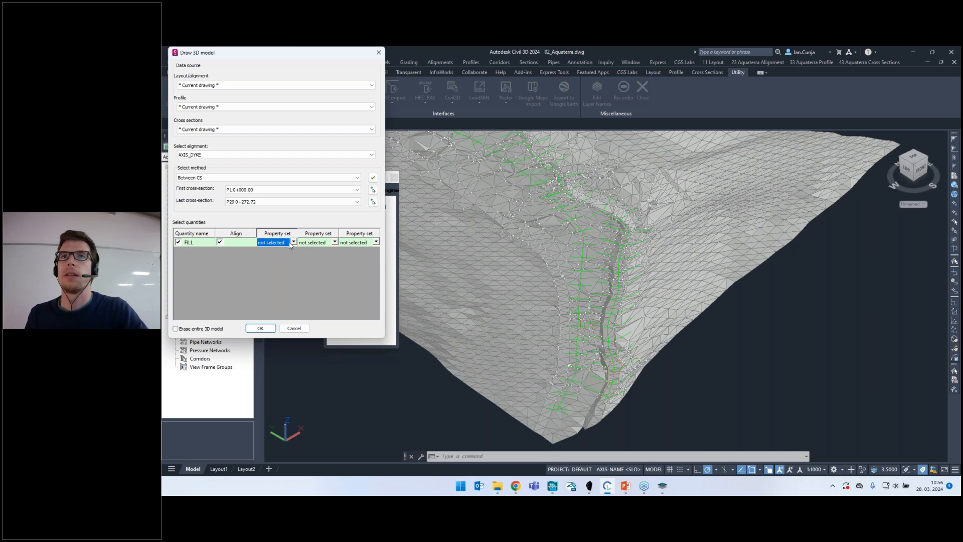
click(294, 242)
click(274, 256)
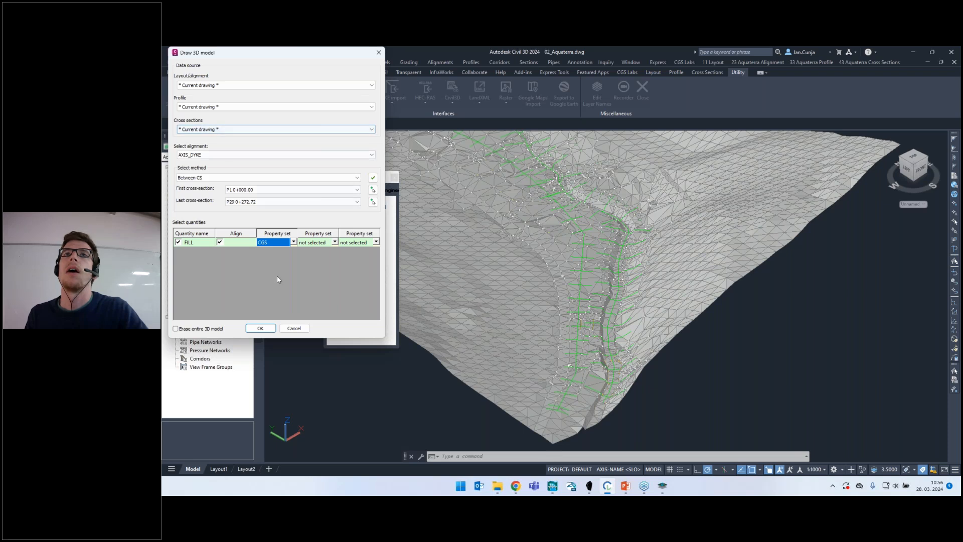
click(261, 329)
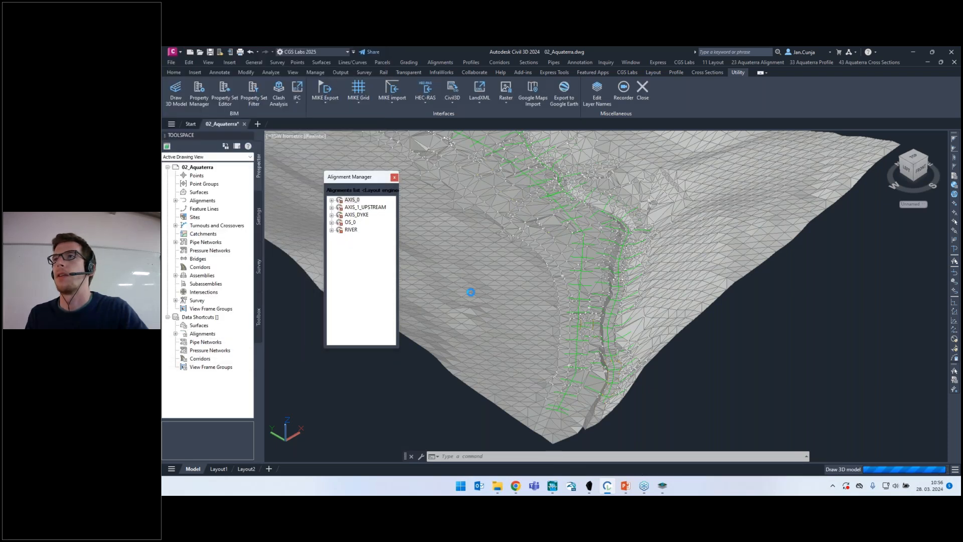
Examine the 3D dyke body on the terrain surface along its whole length.
scroll(587, 188, up, 3)
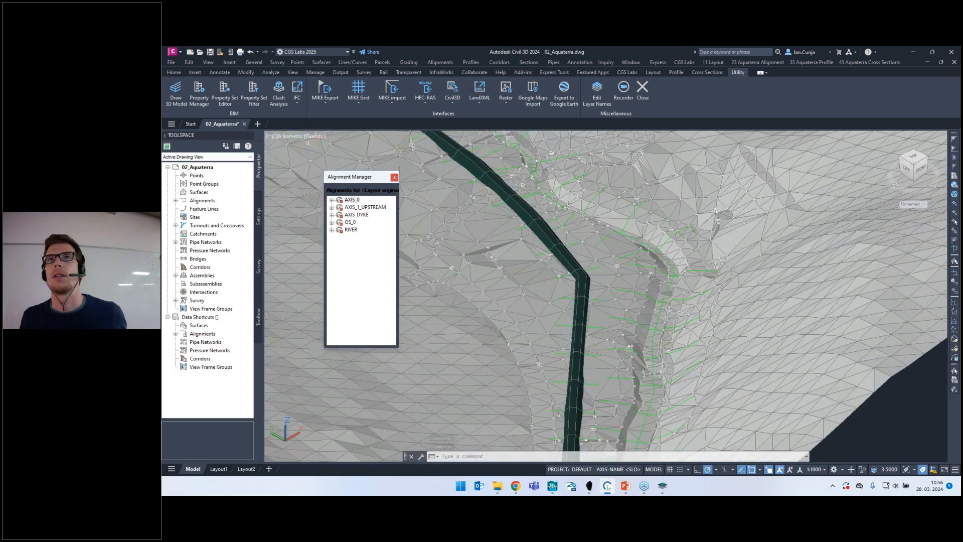
click(292, 136)
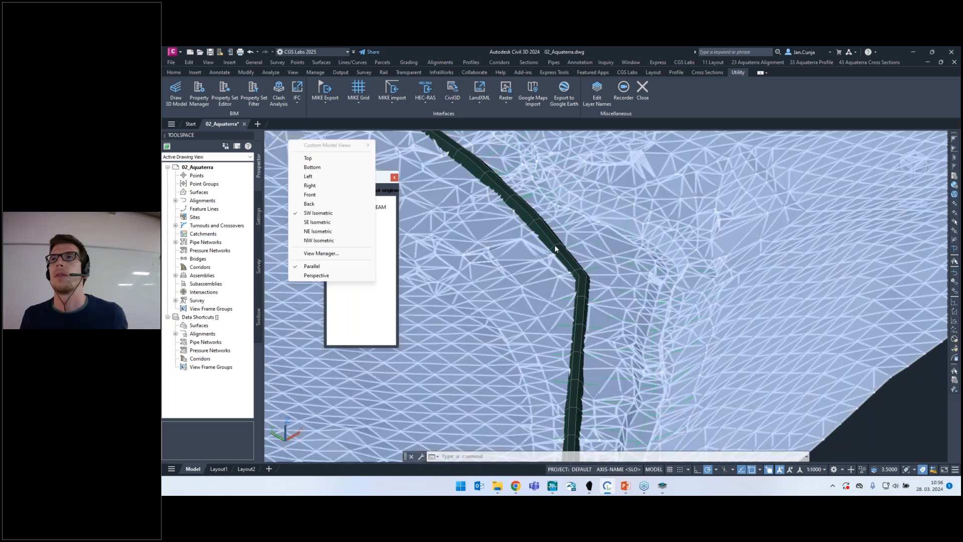
click(281, 140)
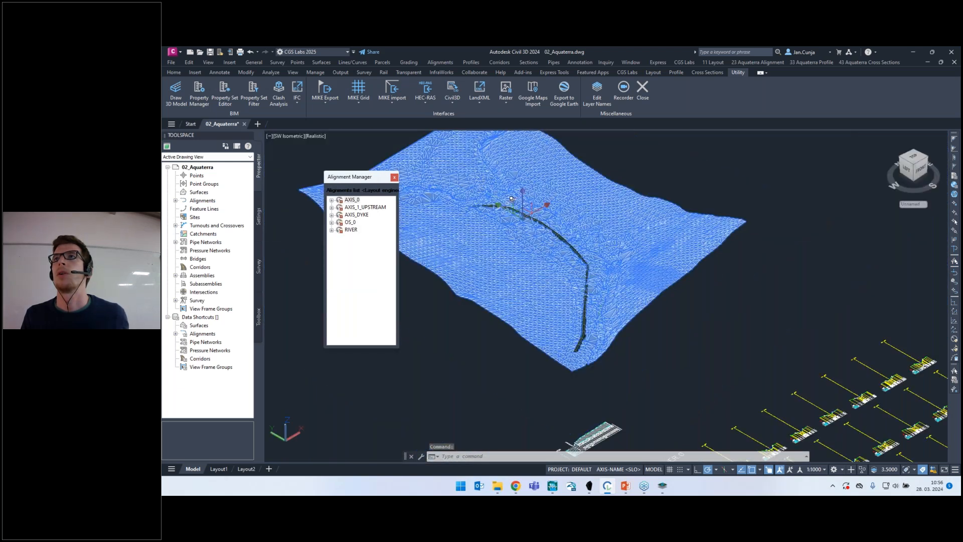
scroll(504, 203, up, 5)
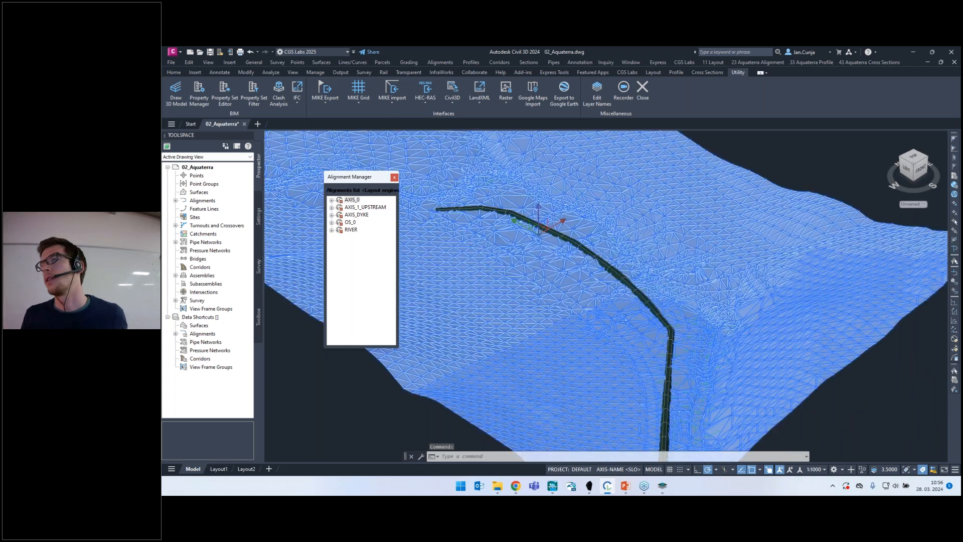
key(Escape)
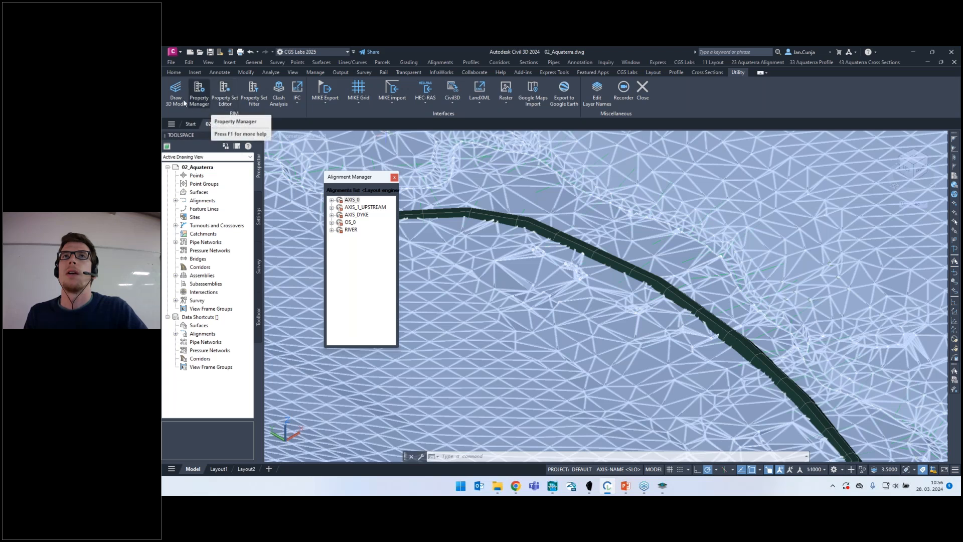
Review the Draw 3D model options and the properties defined in the CGS property set, including Axis and Material.
click(177, 100)
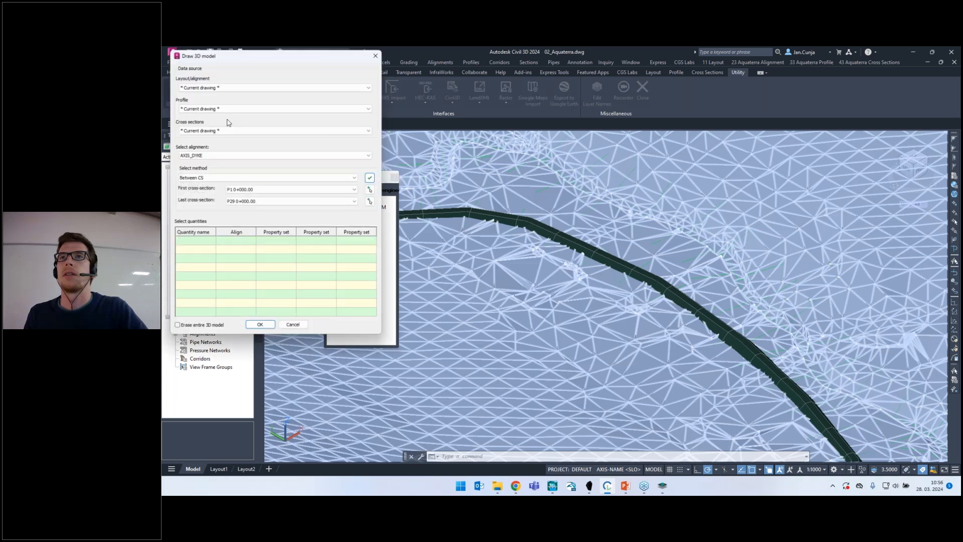
click(294, 328)
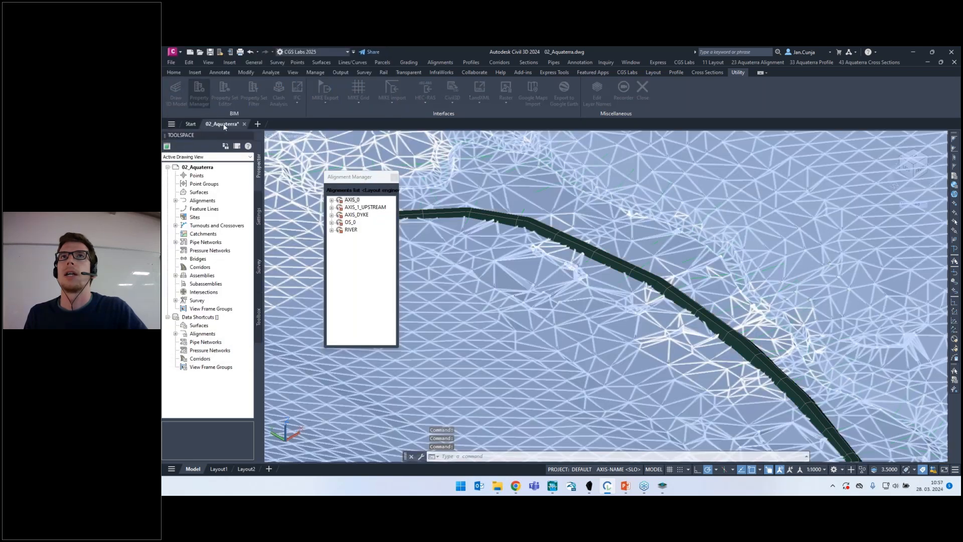
click(205, 103)
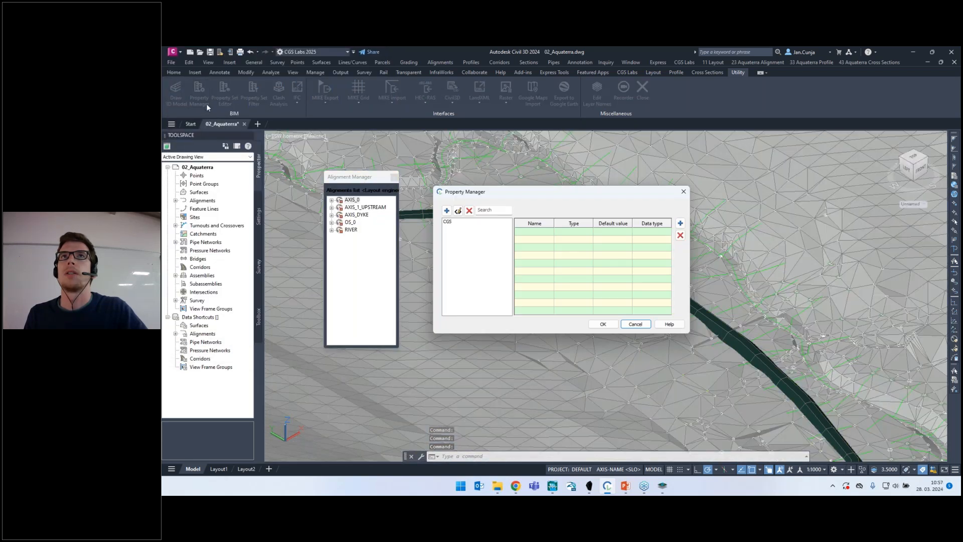
click(451, 222)
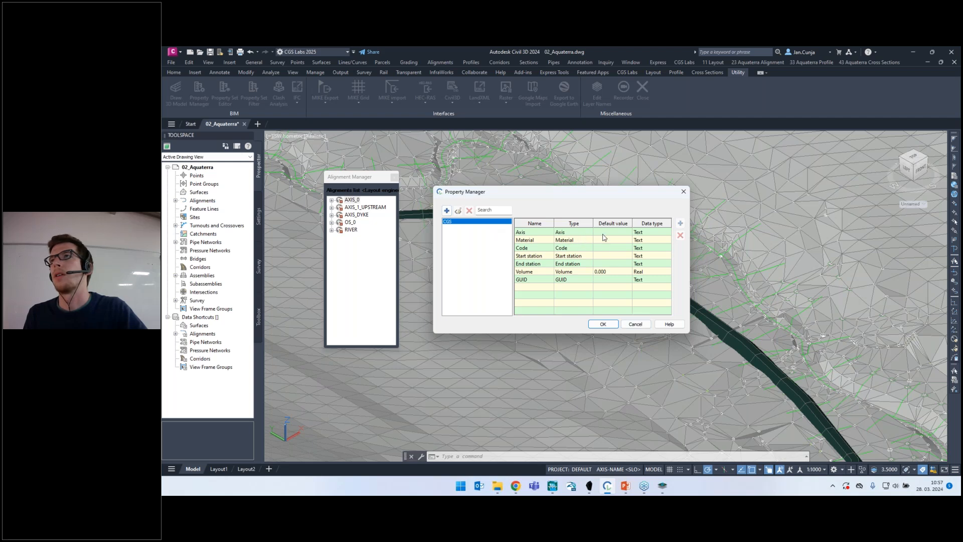
click(630, 232)
click(571, 234)
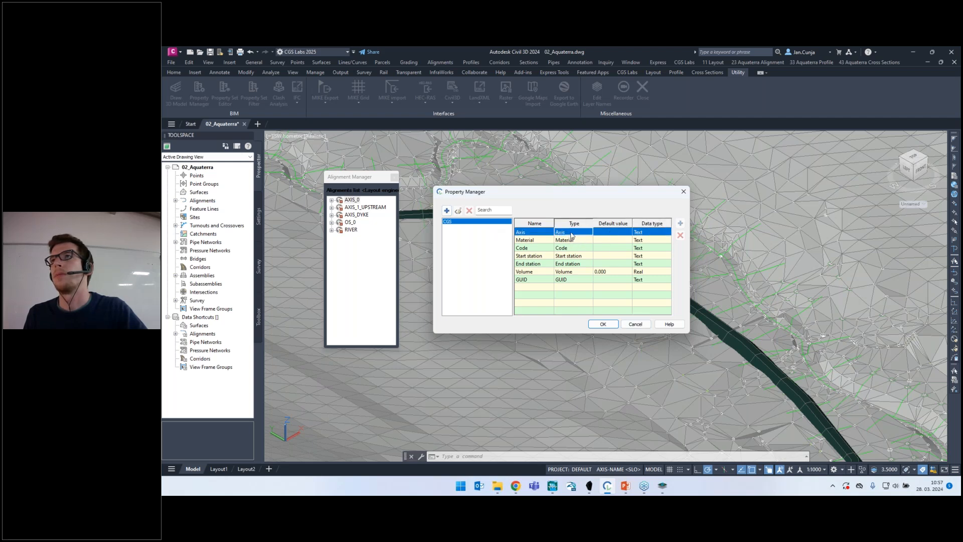
click(565, 242)
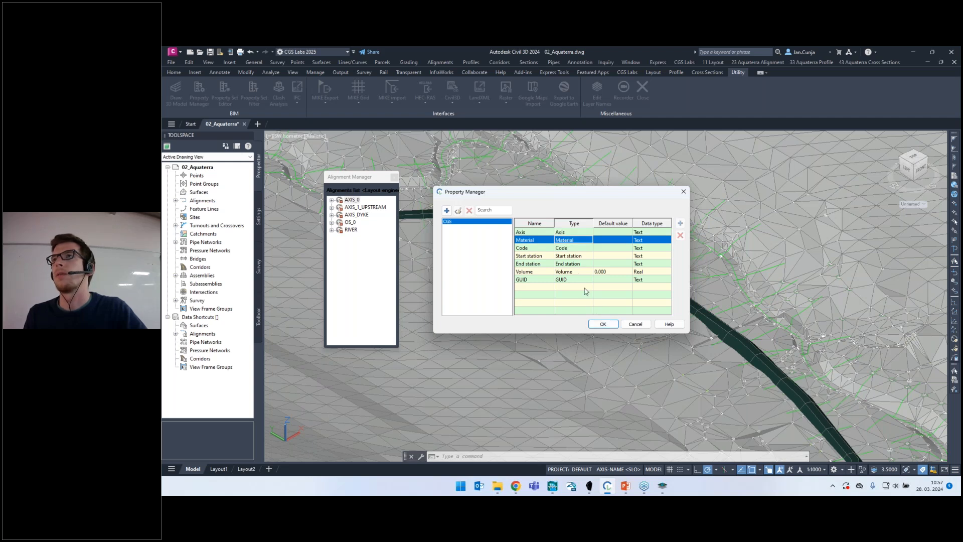
click(603, 324)
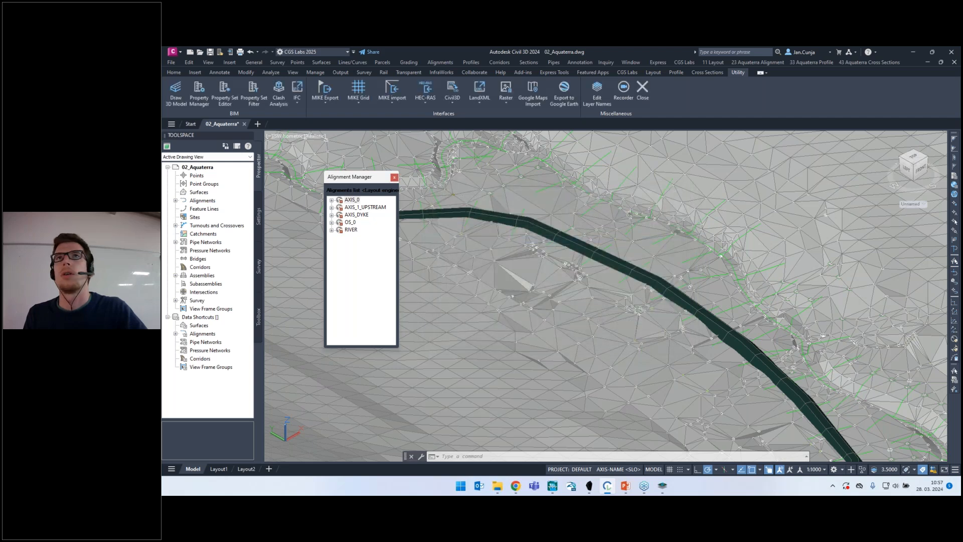
Inspect the CGS property values of one dyke solid near the bend, including axis, material, stations and volume, in the Property Set Editor.
click(224, 99)
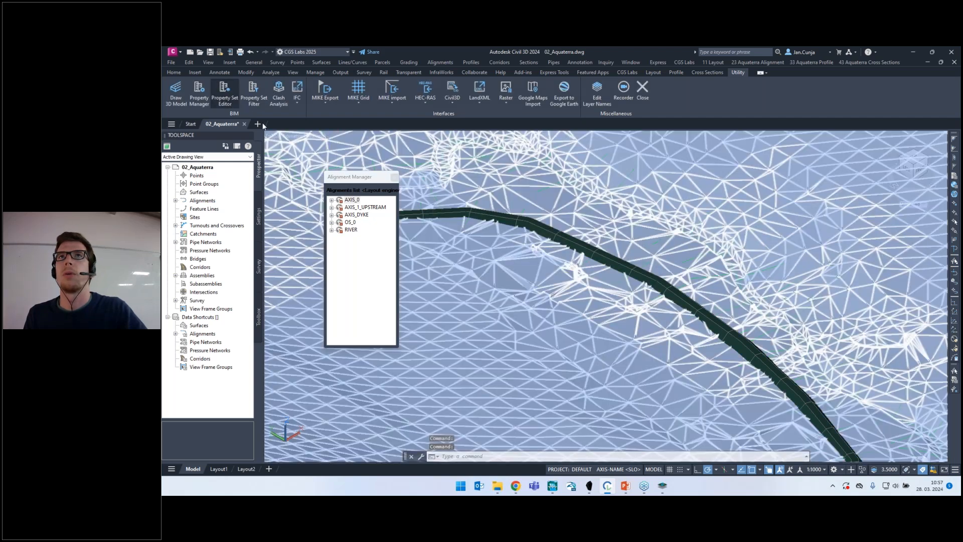
click(177, 90)
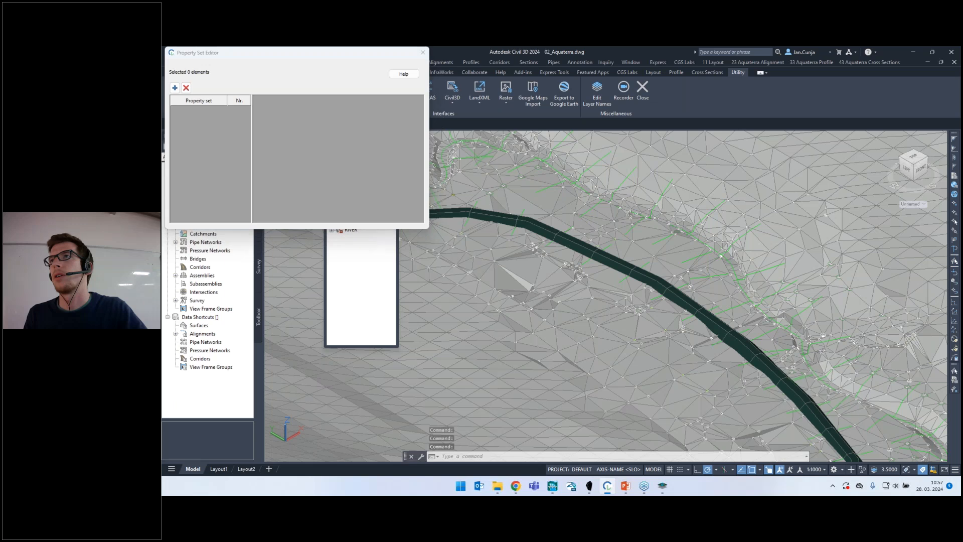
click(569, 241)
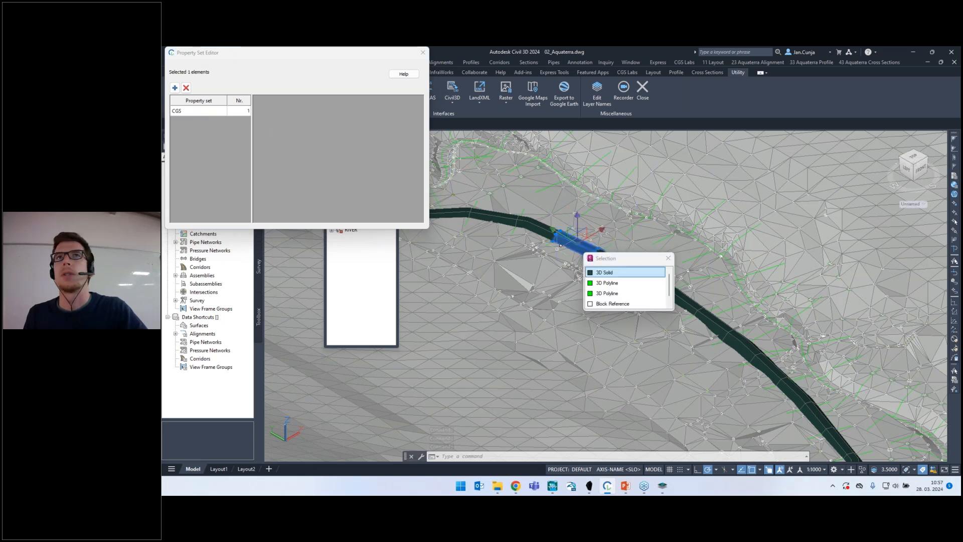
click(195, 112)
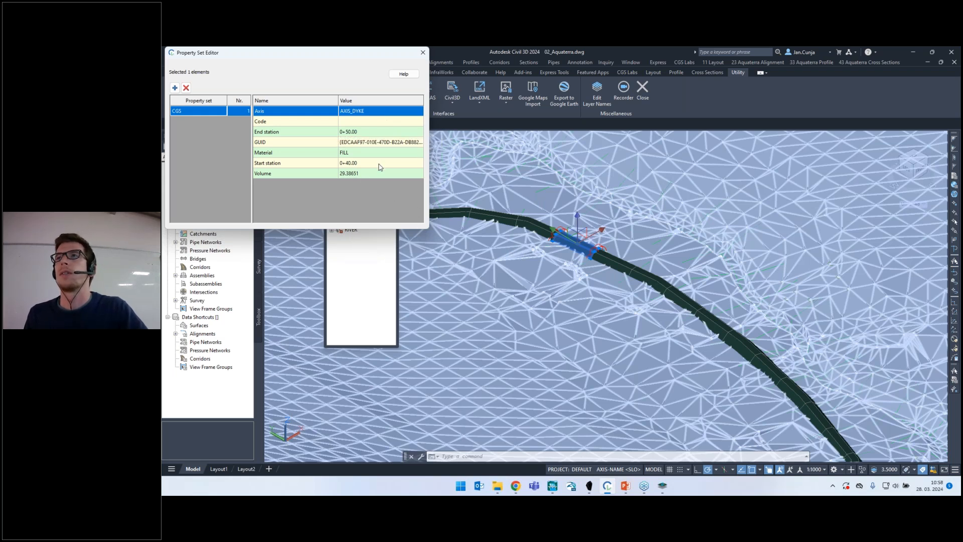
click(424, 53)
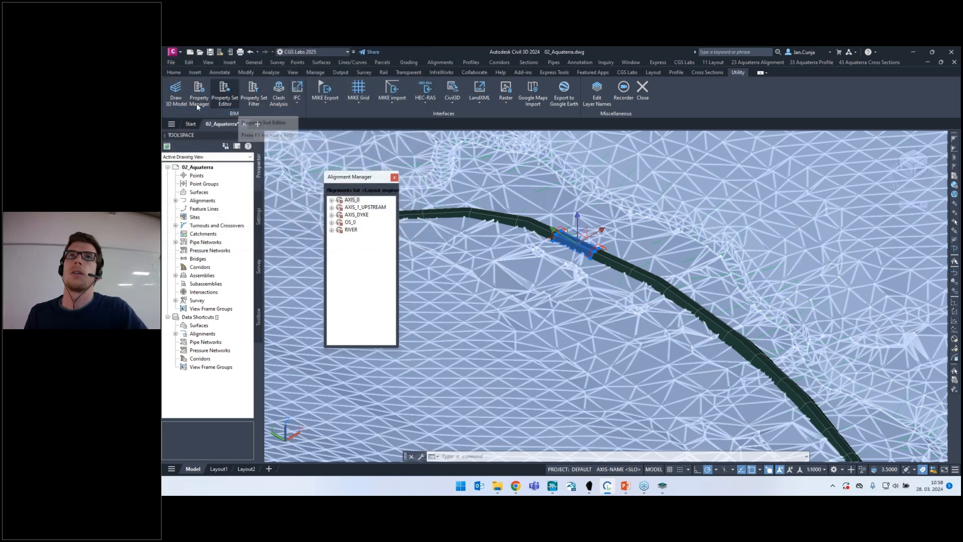
Check the additional property set choices for the FILL quantity in the Draw 3D model options and accept the existing settings.
click(174, 103)
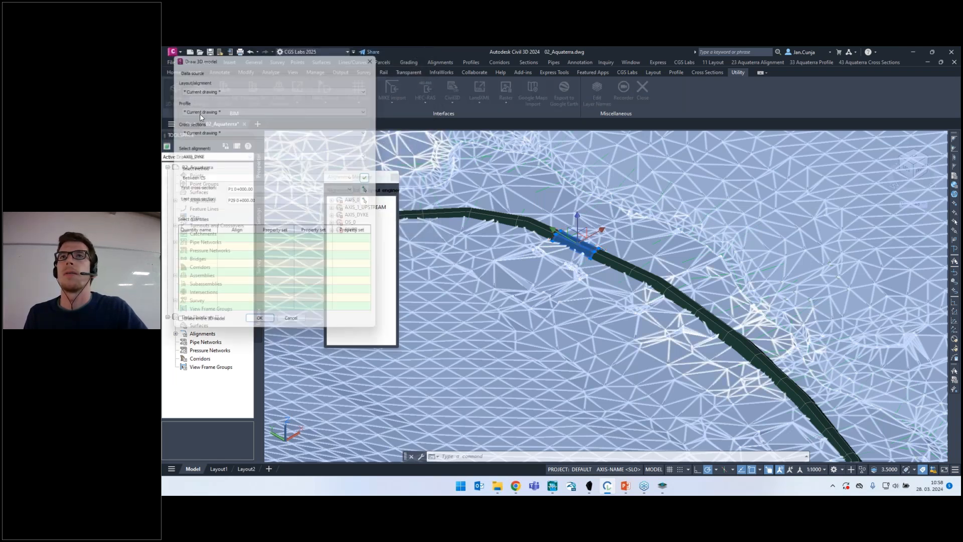
click(335, 244)
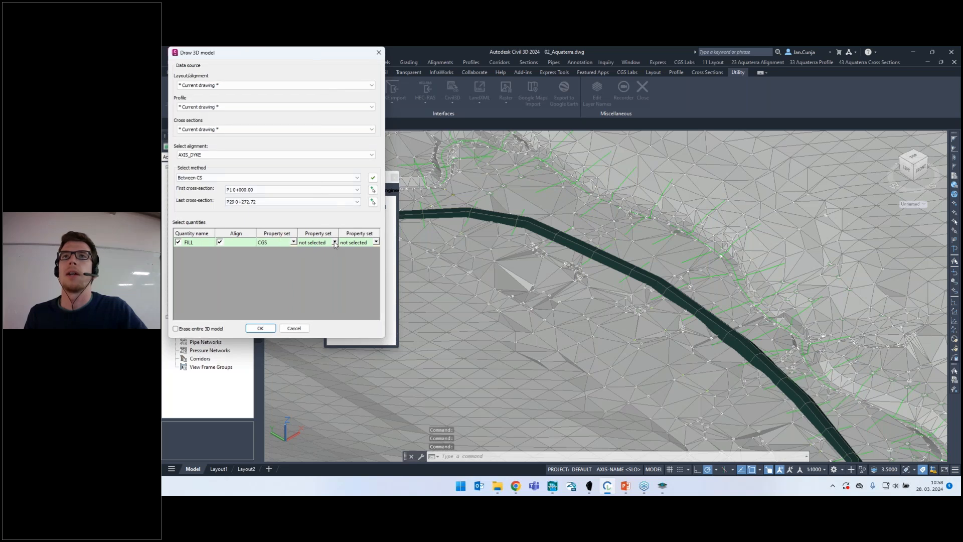
click(336, 243)
click(336, 244)
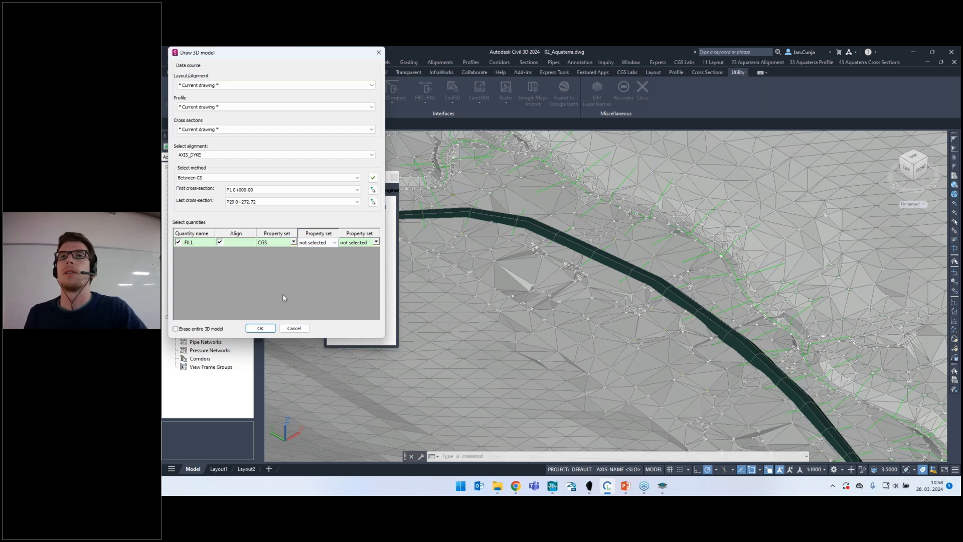
click(261, 328)
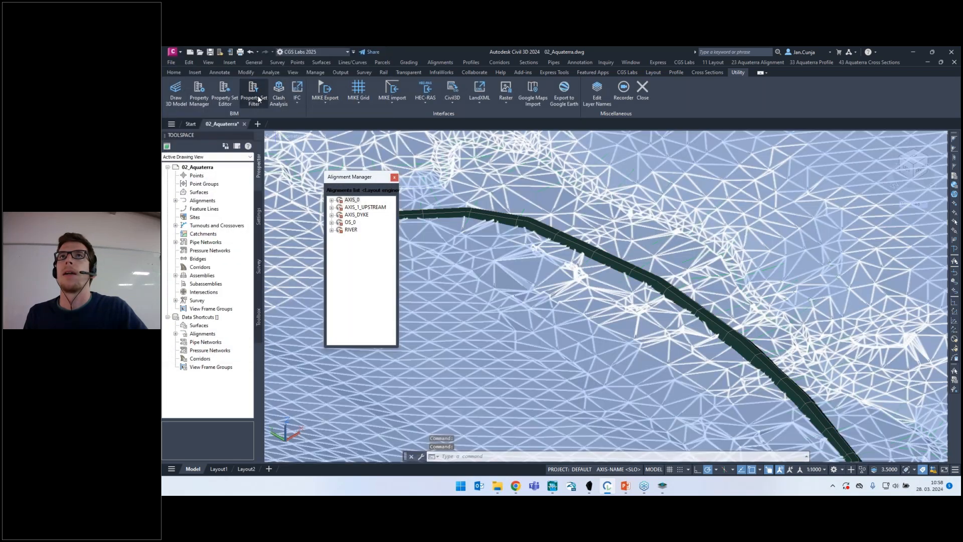
Filter by the CGS Material property and add all FILL solids to the selection.
click(276, 100)
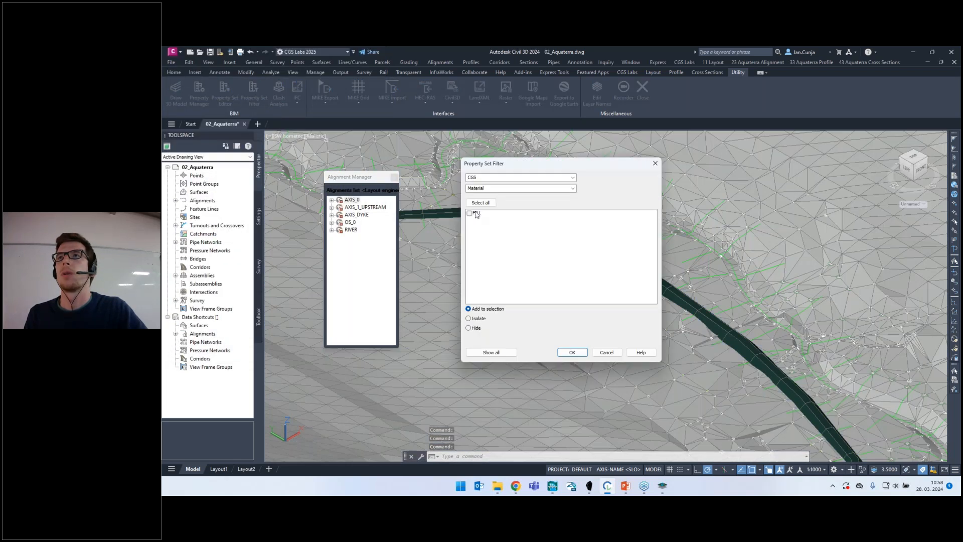
click(469, 213)
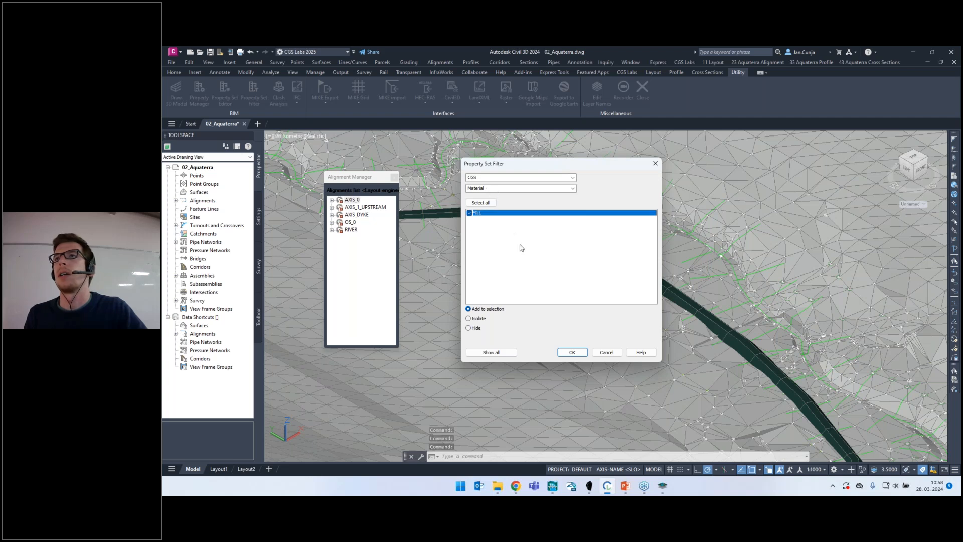
click(572, 352)
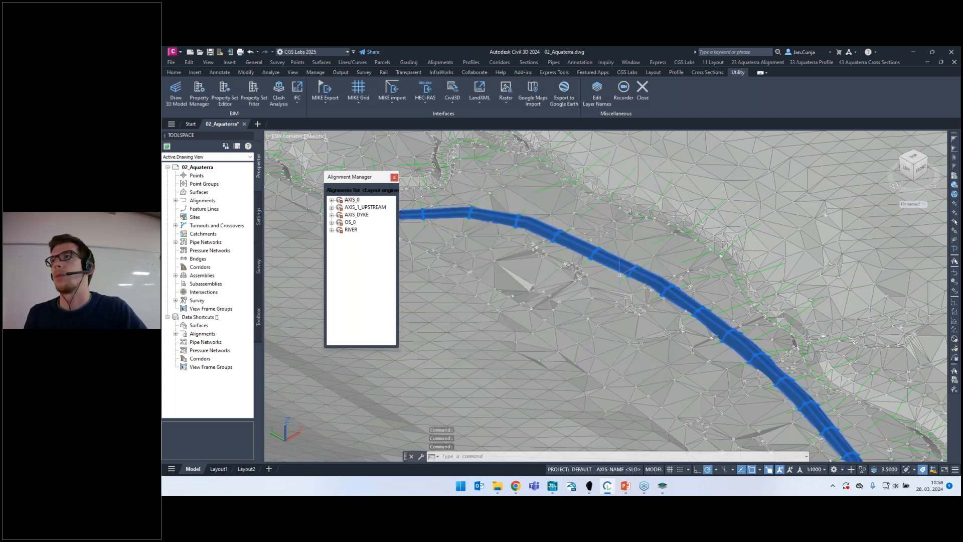
Filter by the CGS End station property and select only the dyke solid ending at 0+10.00.
click(254, 94)
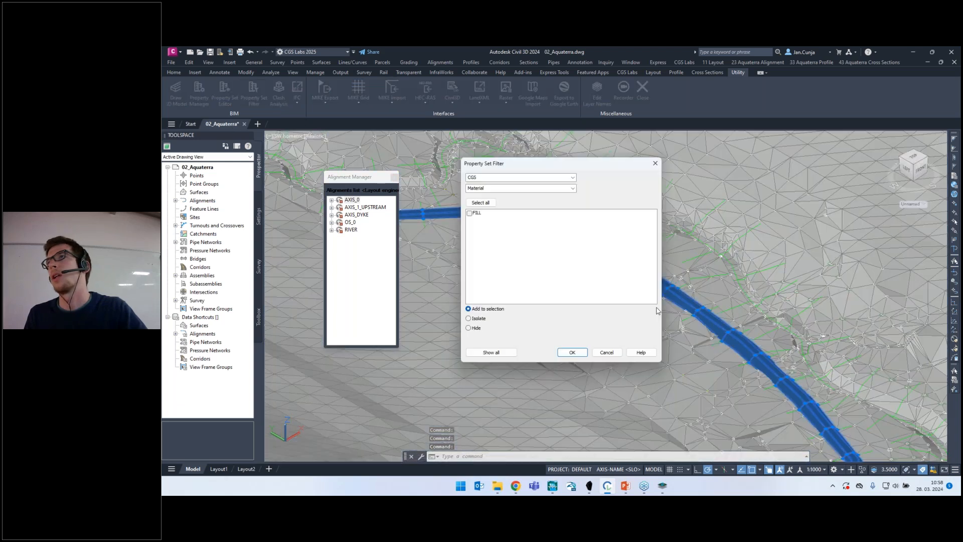
click(483, 189)
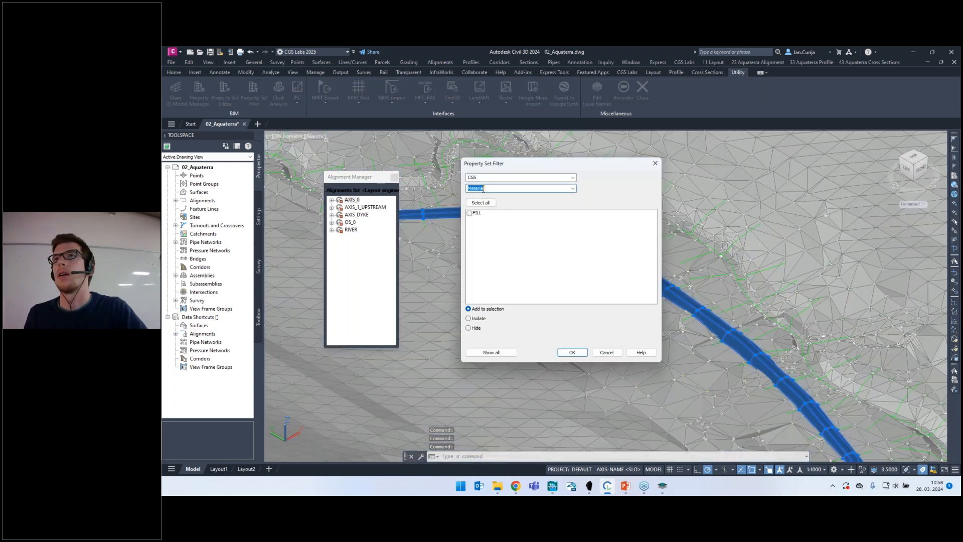
click(572, 188)
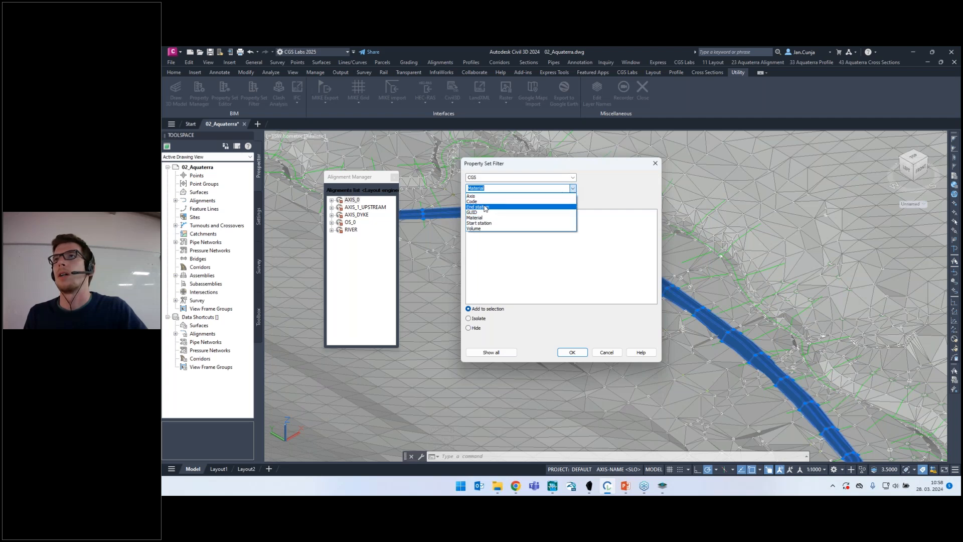
click(484, 228)
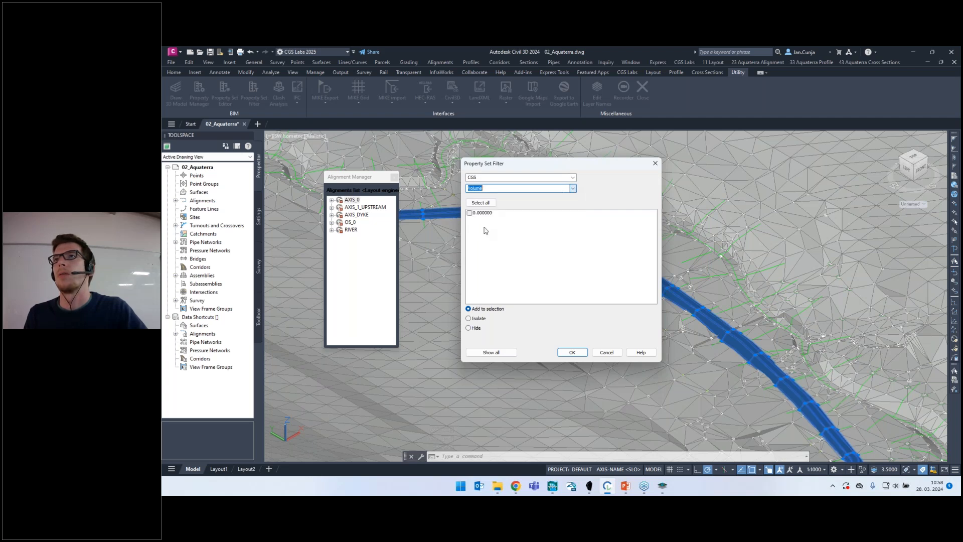
click(572, 189)
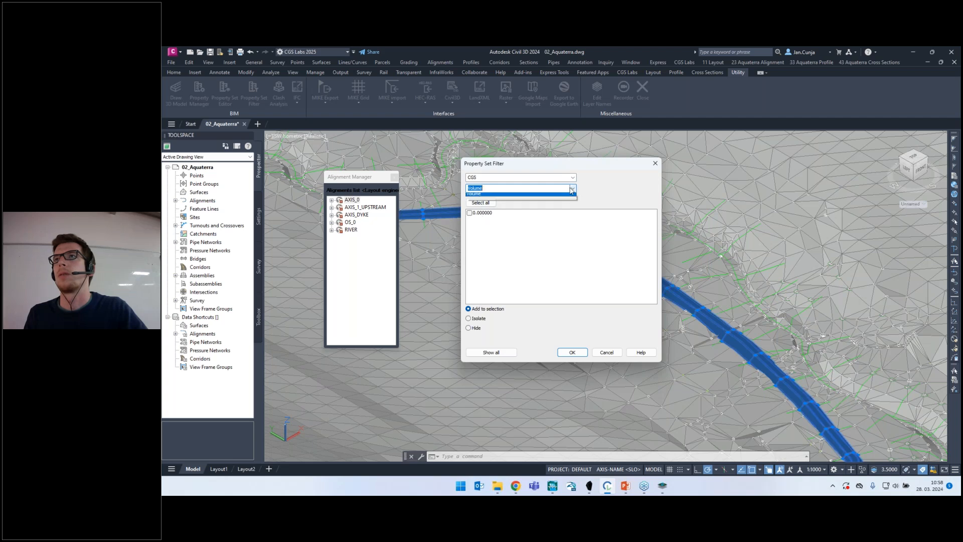
click(484, 205)
click(484, 214)
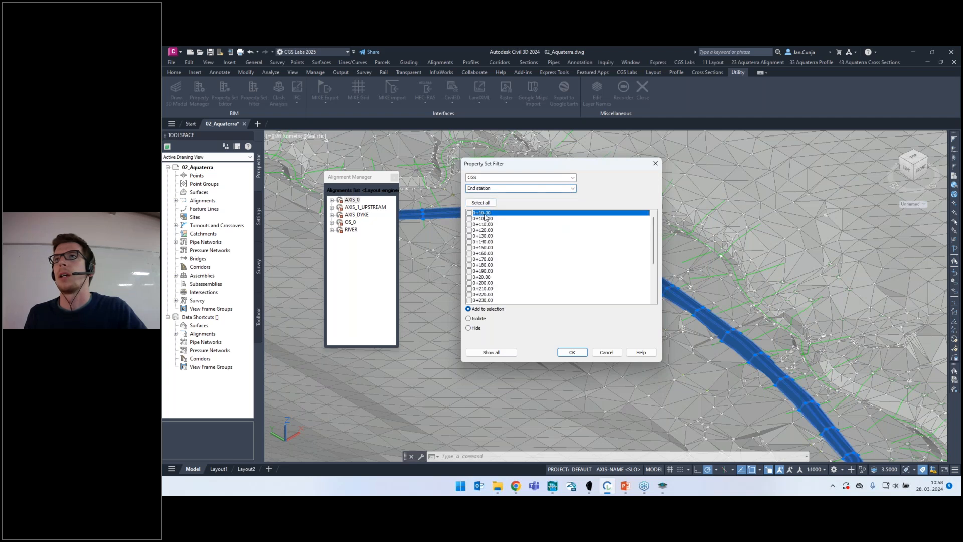
click(470, 212)
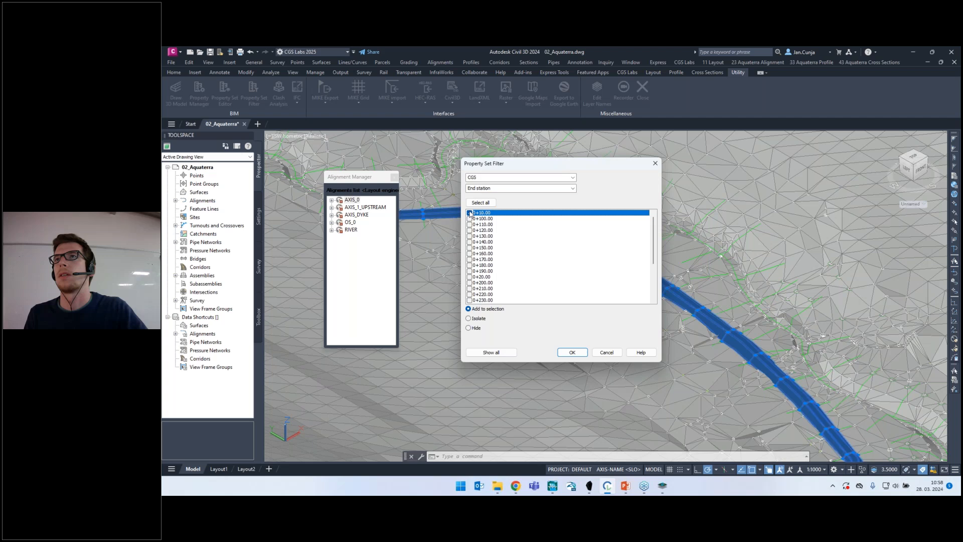
click(572, 352)
scroll(570, 235, down, 5)
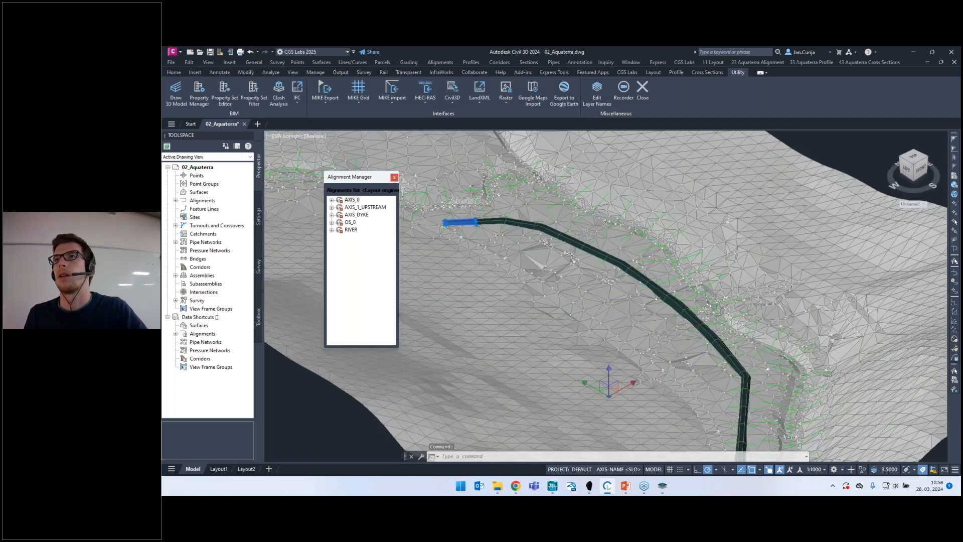
scroll(504, 229, up, 4)
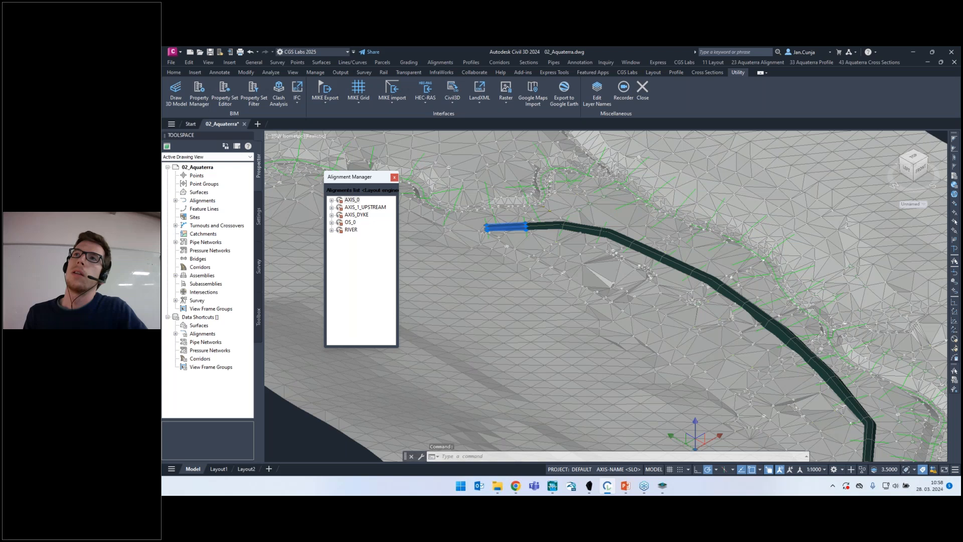
scroll(516, 240, up, 3)
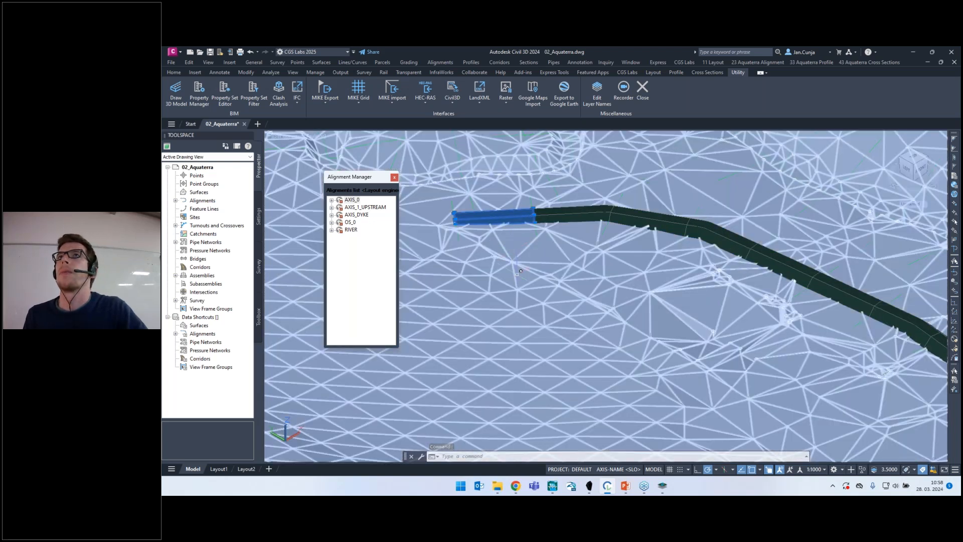
click(295, 103)
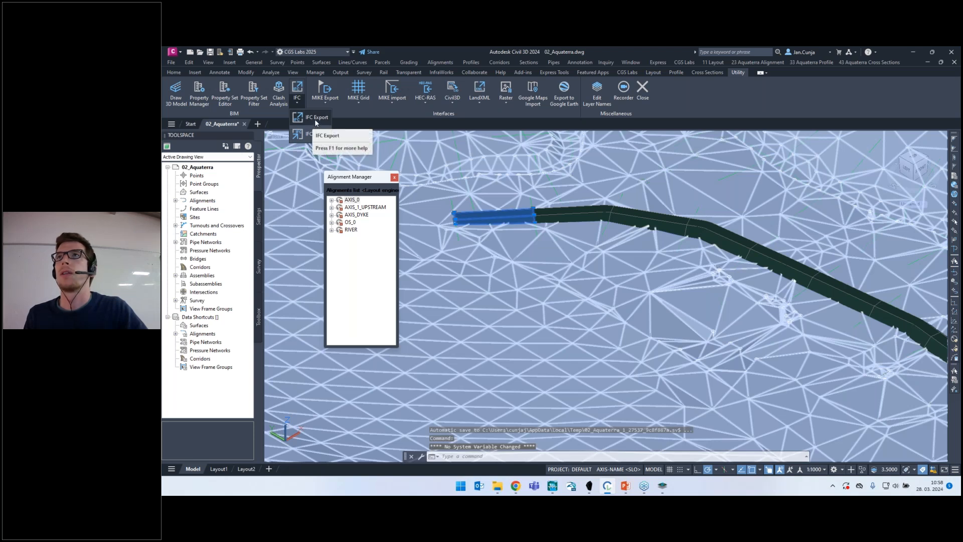
Set the model to the Top view with north up, showing the whole terrain and the cross-section drawings.
scroll(472, 176, down, 4)
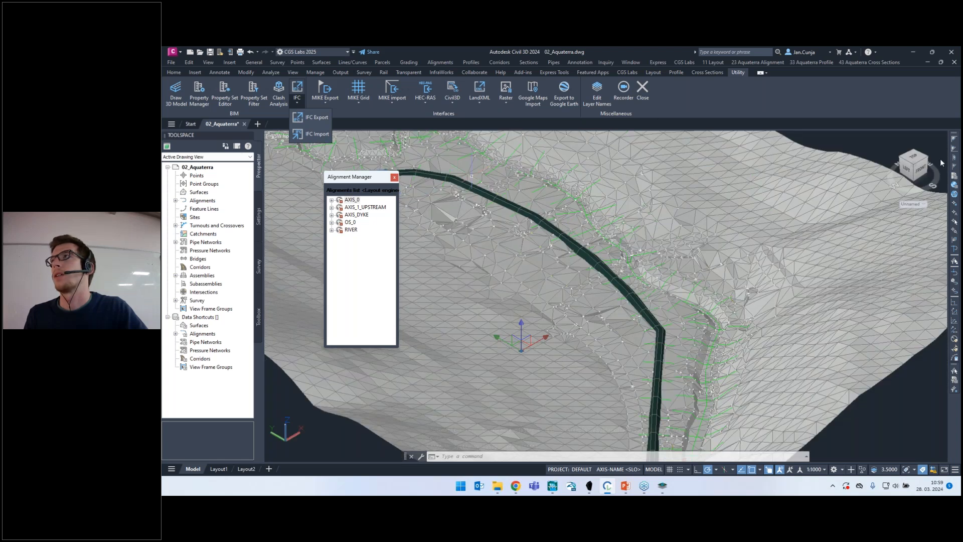
click(920, 159)
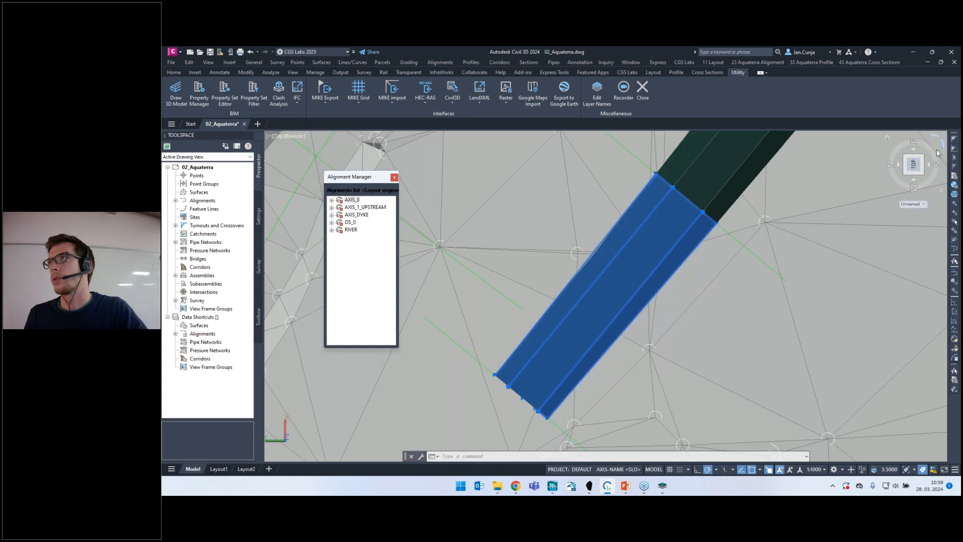
click(942, 148)
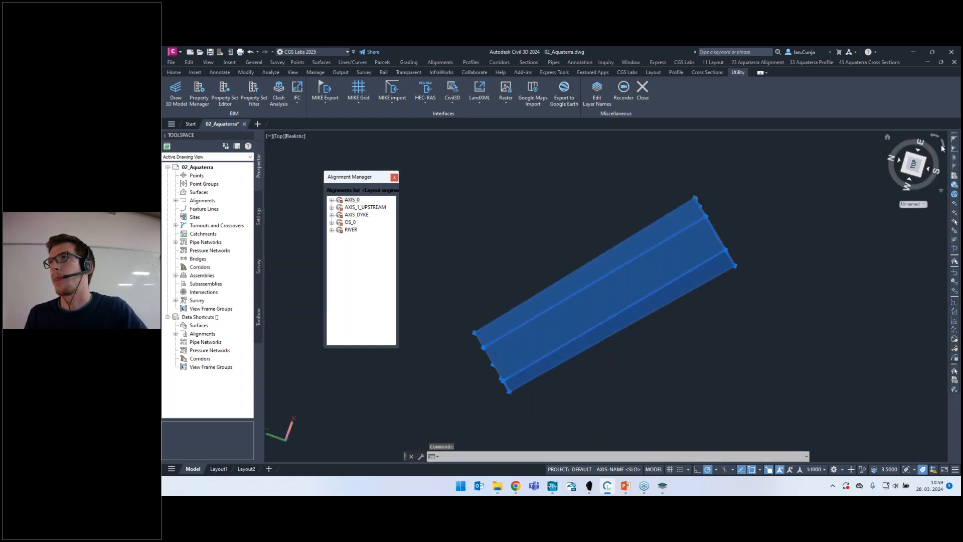
scroll(570, 306, down, 8)
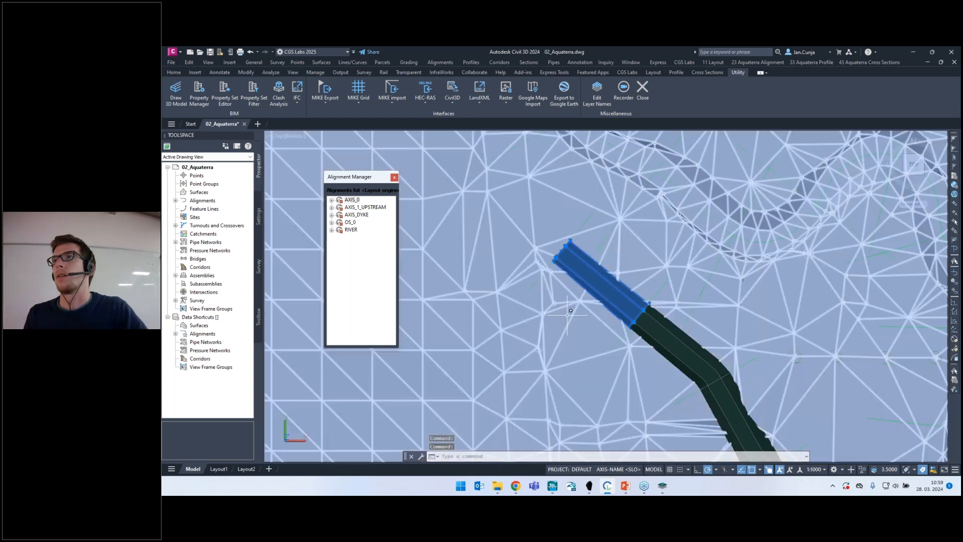
scroll(572, 305, down, 5)
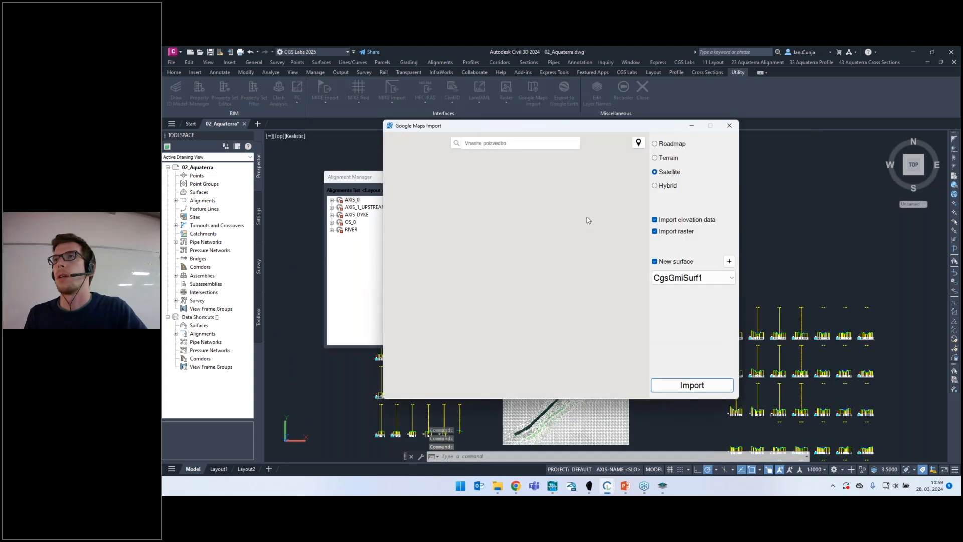
Import the Google Maps satellite image as raster only, without elevation data or a new surface, using the Slovenia D48 coordinate system.
click(660, 233)
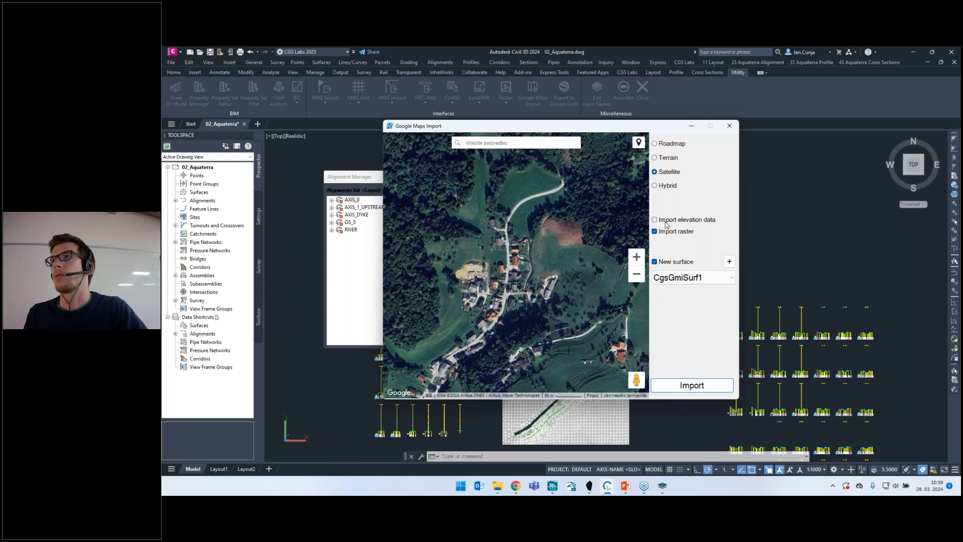
click(654, 220)
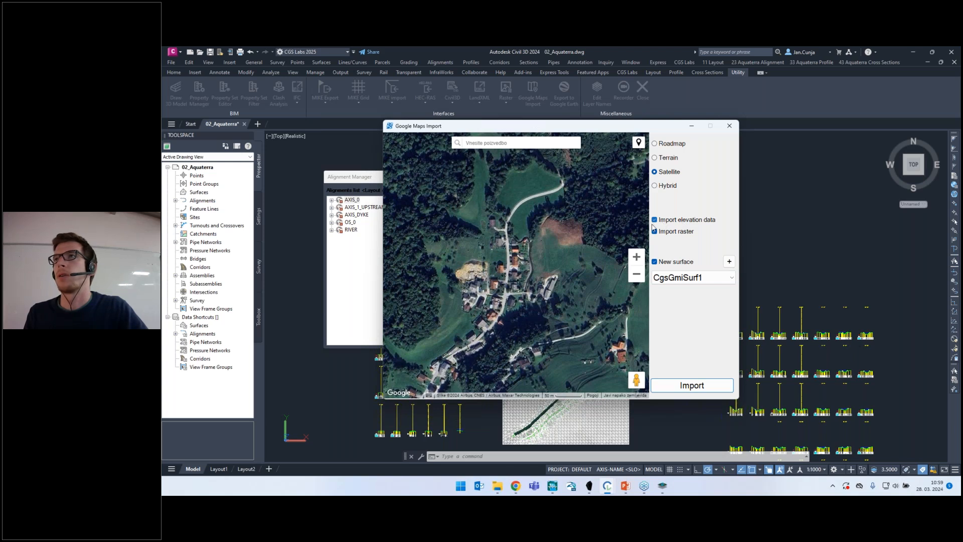
click(655, 219)
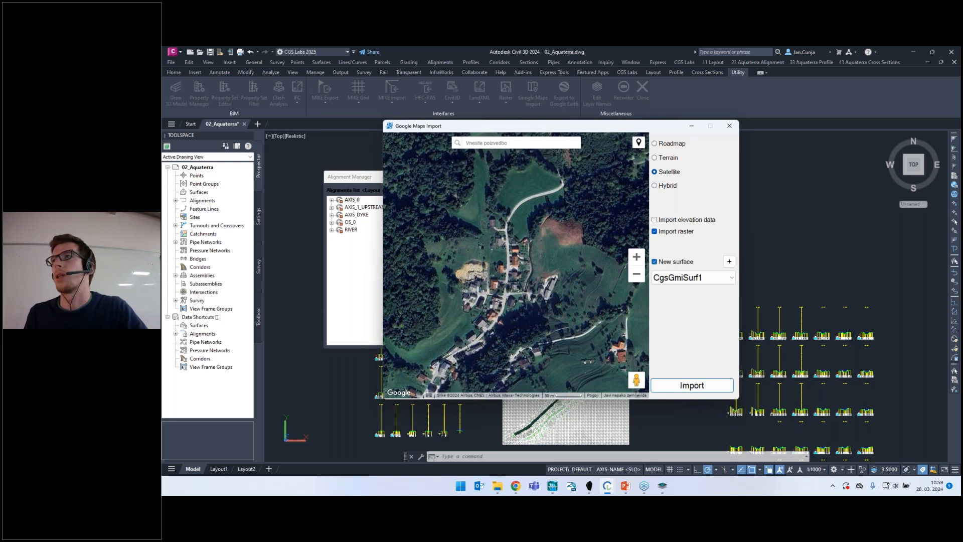
click(655, 263)
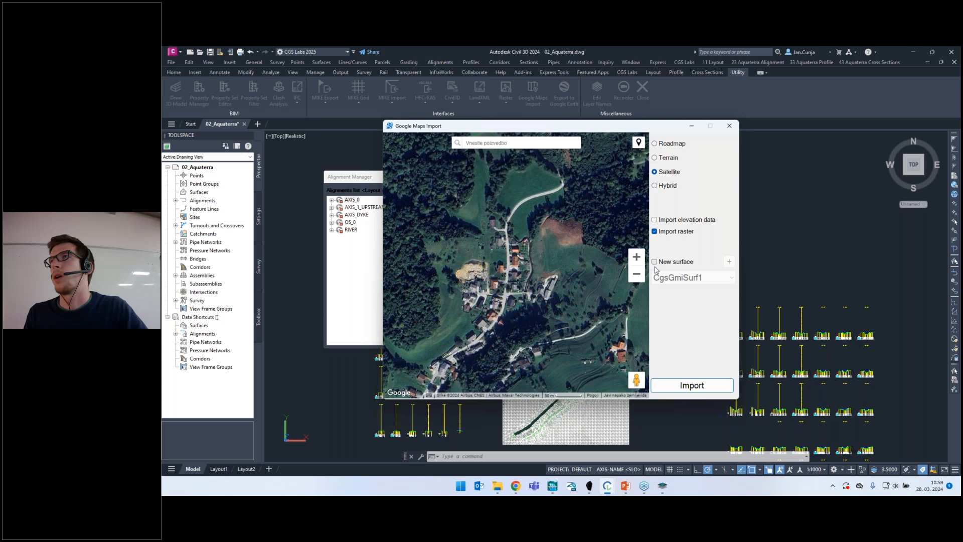
click(687, 388)
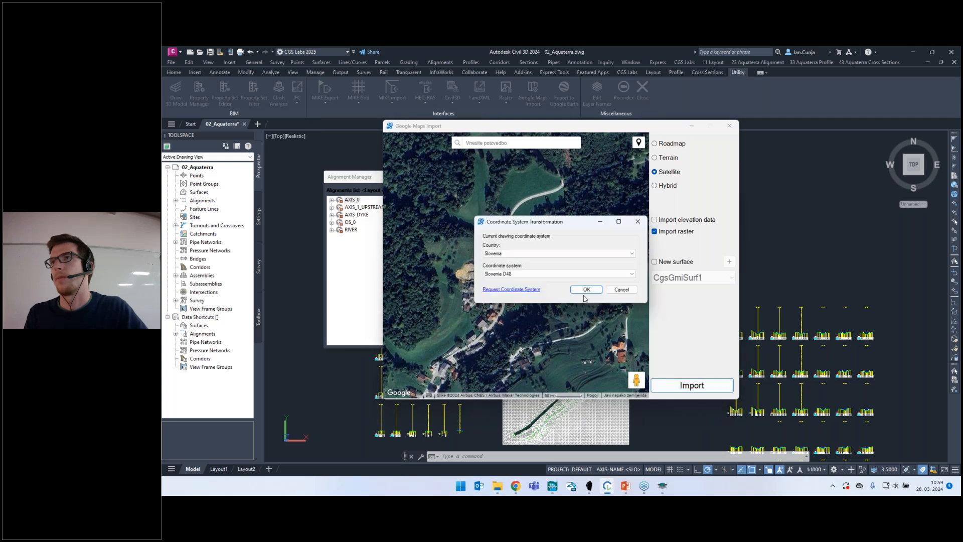
key(Return)
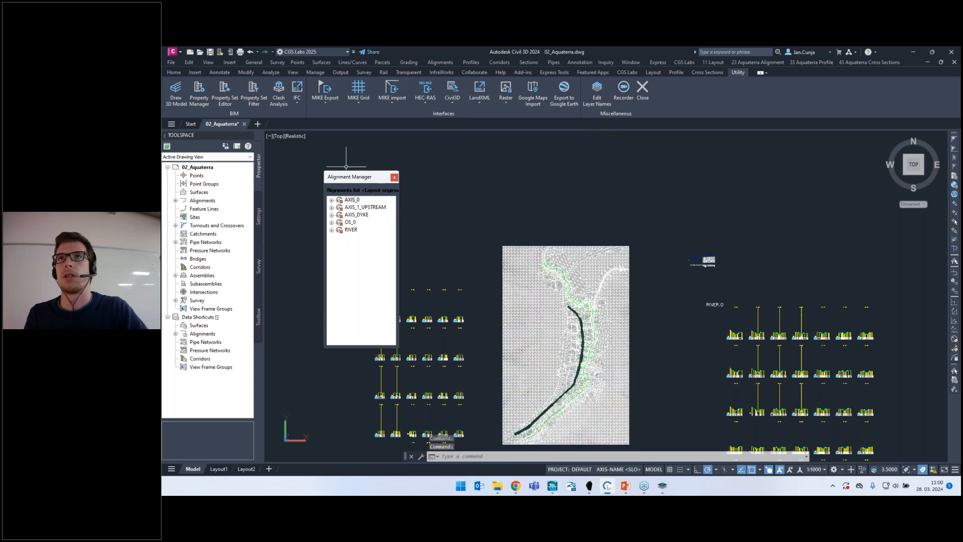
Change the Top view's visual style from Realistic to 2D Wireframe.
click(288, 139)
click(292, 142)
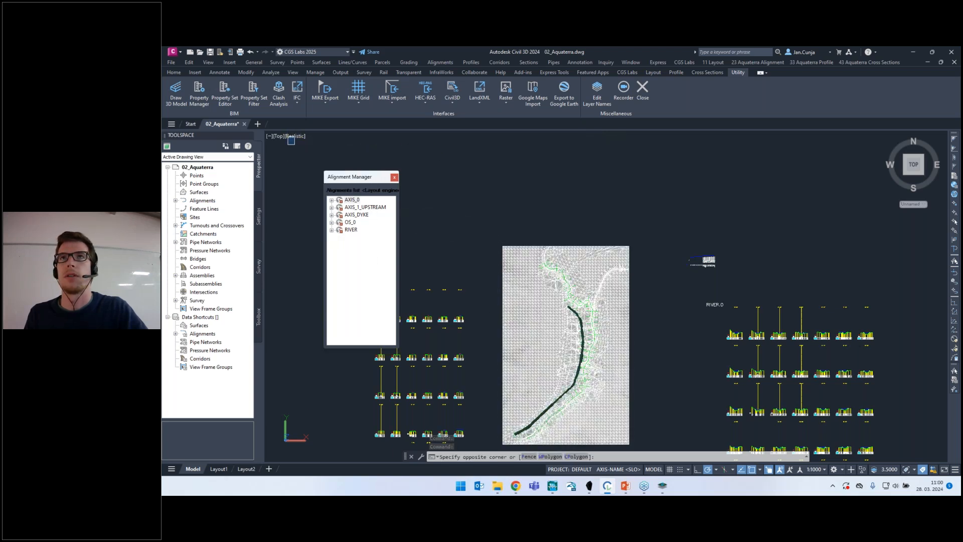
click(296, 136)
click(321, 157)
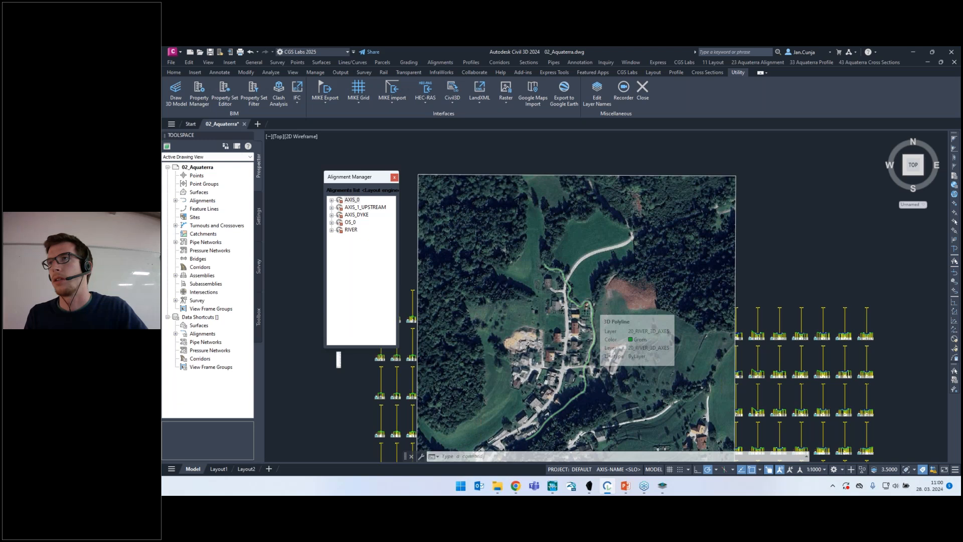
Examine how the river's 3D polyline follows the stream on the satellite image, and clear the selection.
scroll(596, 345, up, 5)
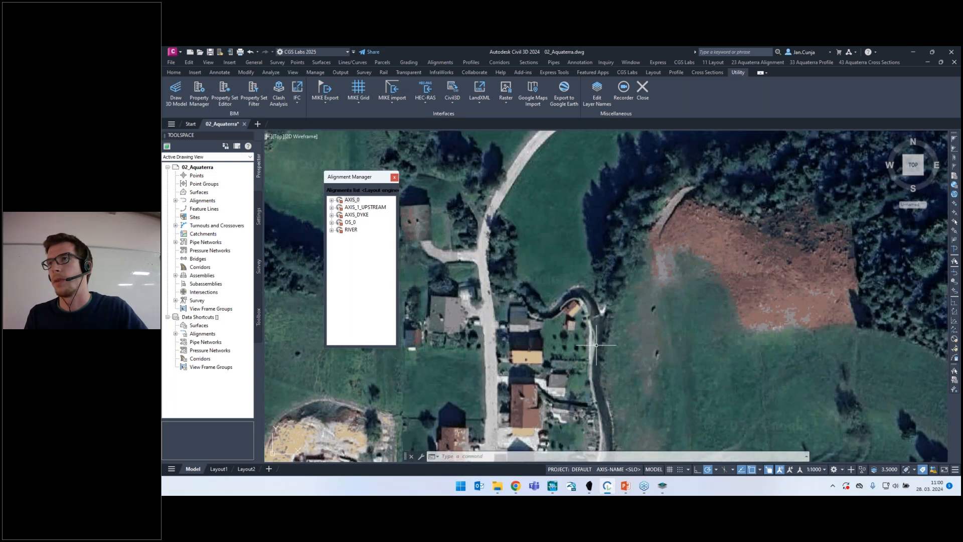
click(605, 286)
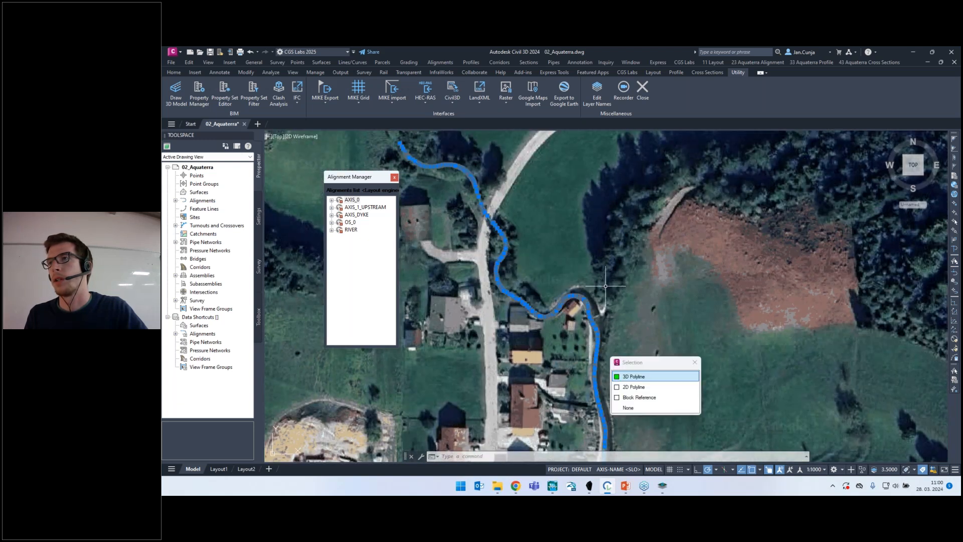
scroll(605, 285, down, 5)
scroll(598, 412, up, 3)
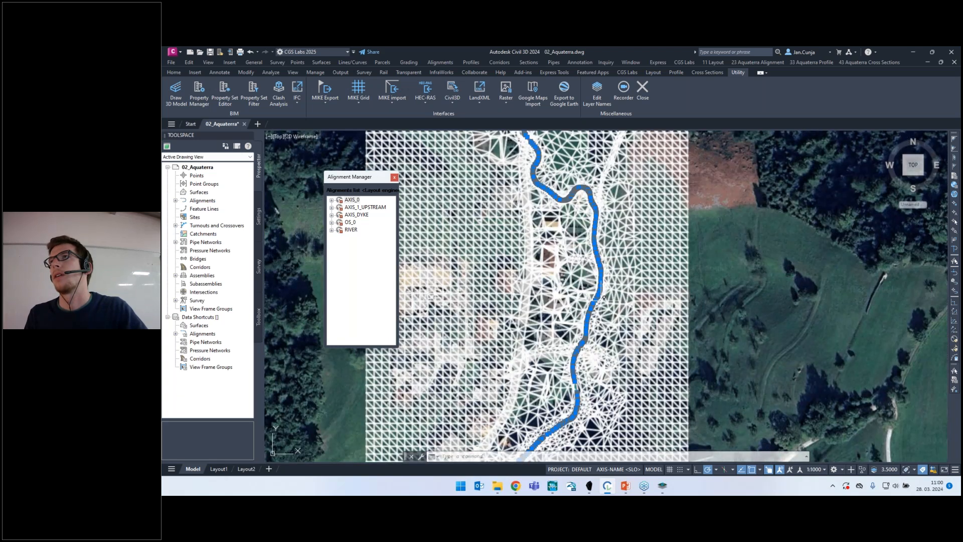
scroll(604, 298, down, 5)
click(715, 168)
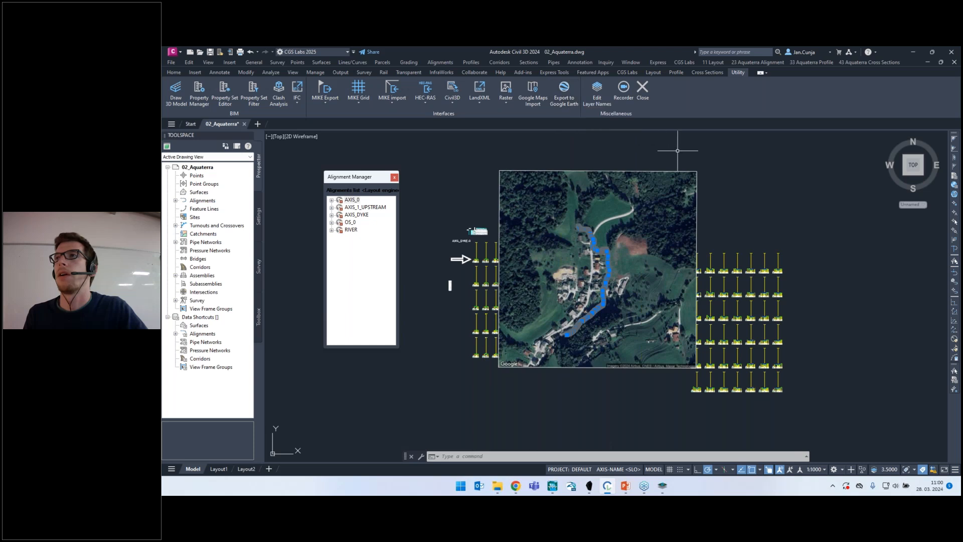
key(Escape)
key(Escape)
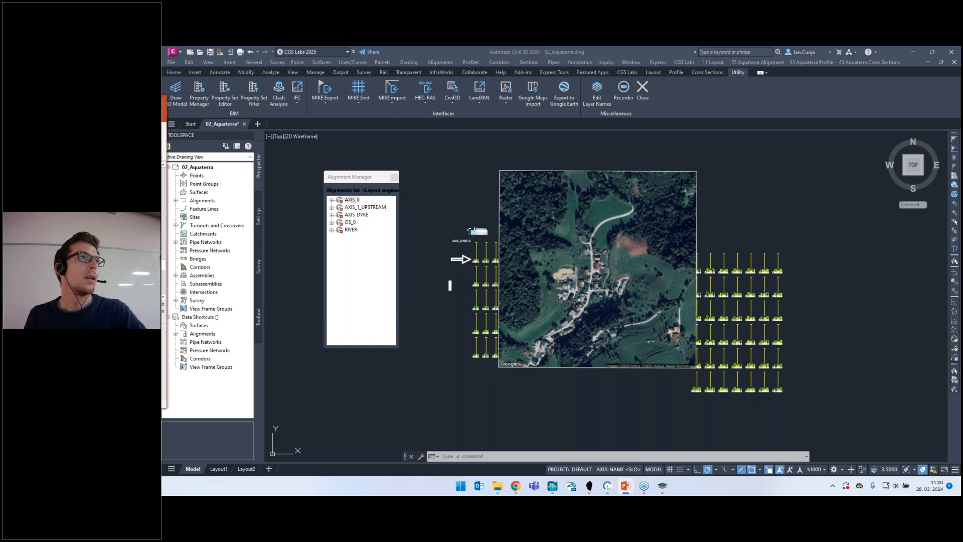
Switch to PowerPoint, start the slide show from the current slide, and skip its embedded video to the MIKE Zero project creation.
key(shift+F5)
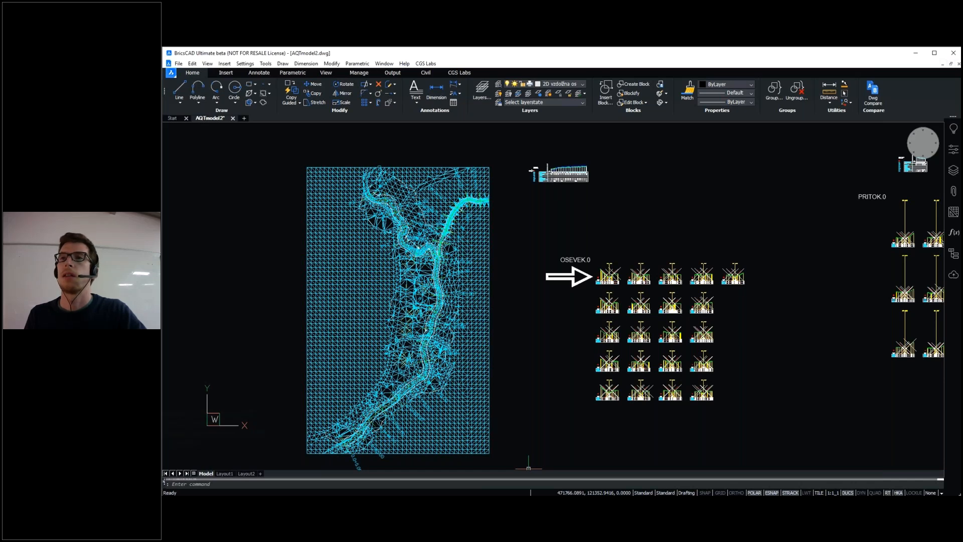
mouse_move(286, 485)
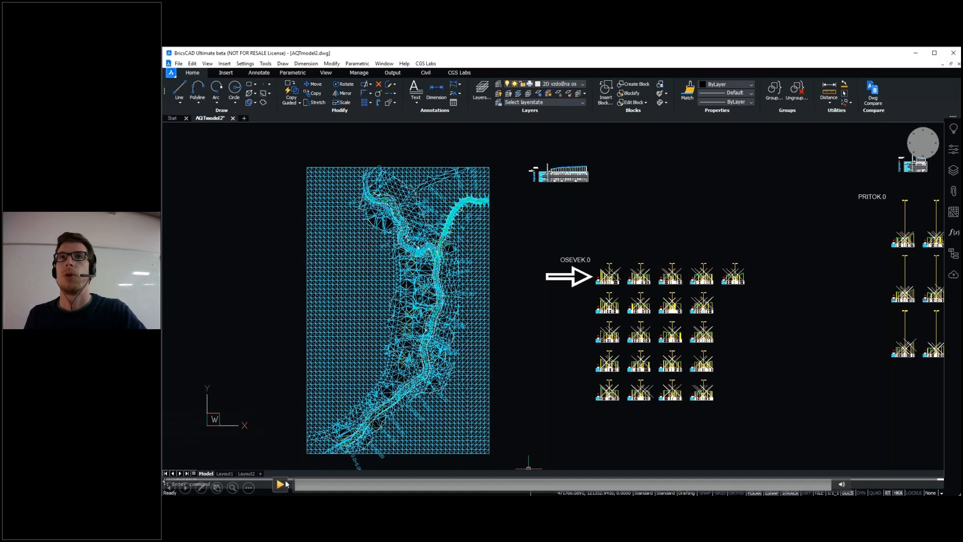
click(284, 484)
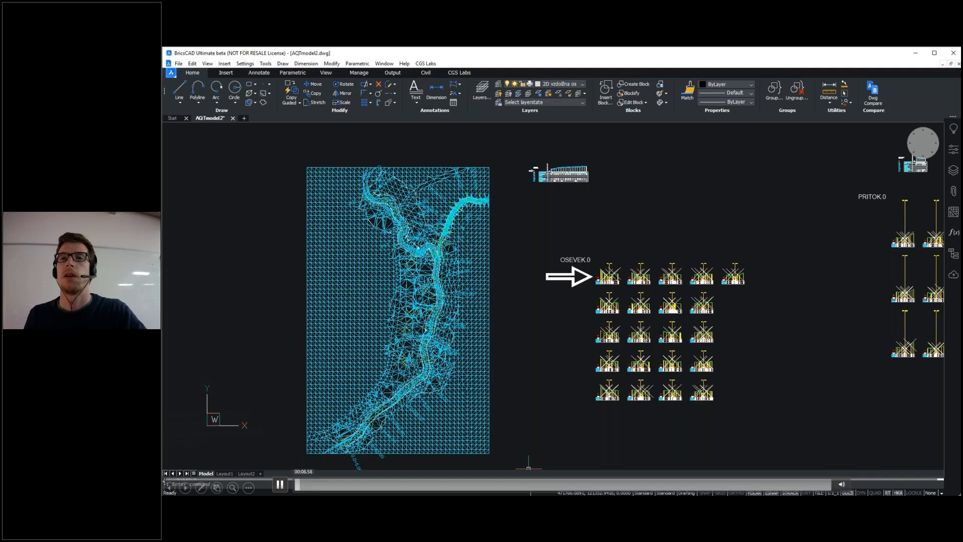
click(315, 483)
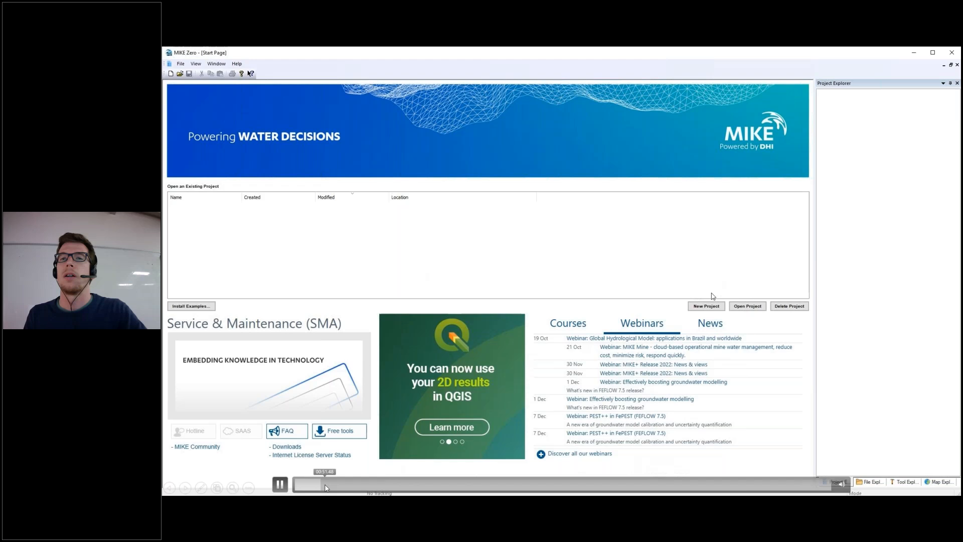
click(325, 485)
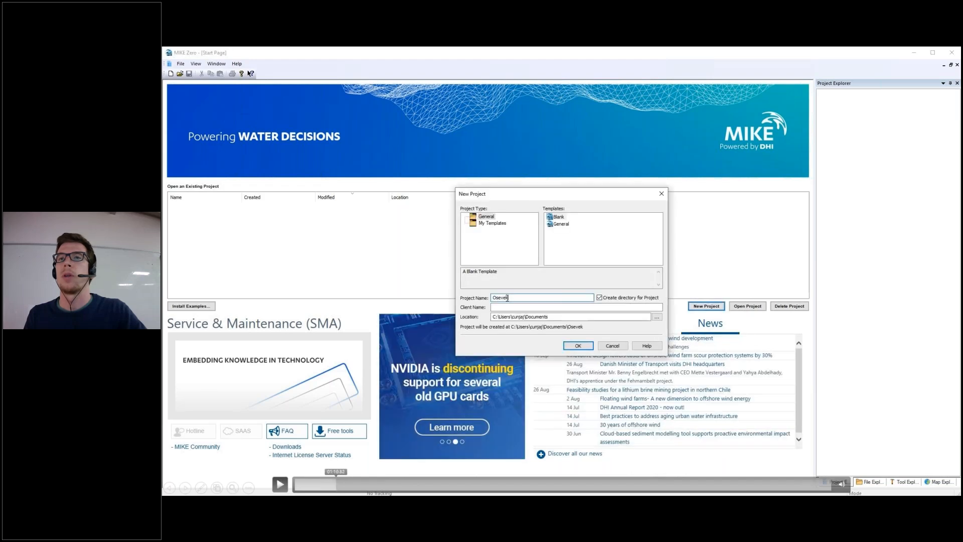
click(351, 485)
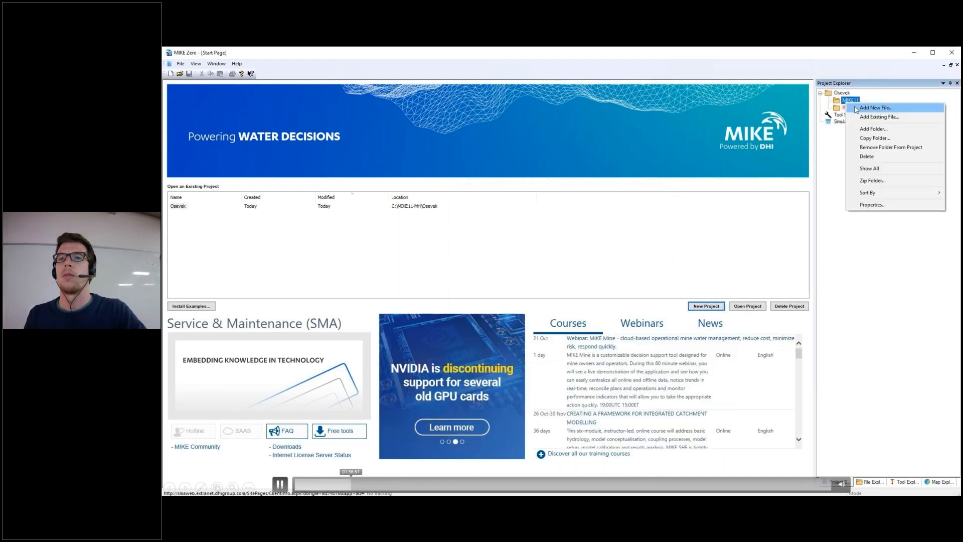
Skim the video from the OSEVEK and PRITOK text files through the Osevek project folders to the river network.
click(380, 485)
click(317, 486)
click(310, 486)
click(314, 487)
click(314, 487)
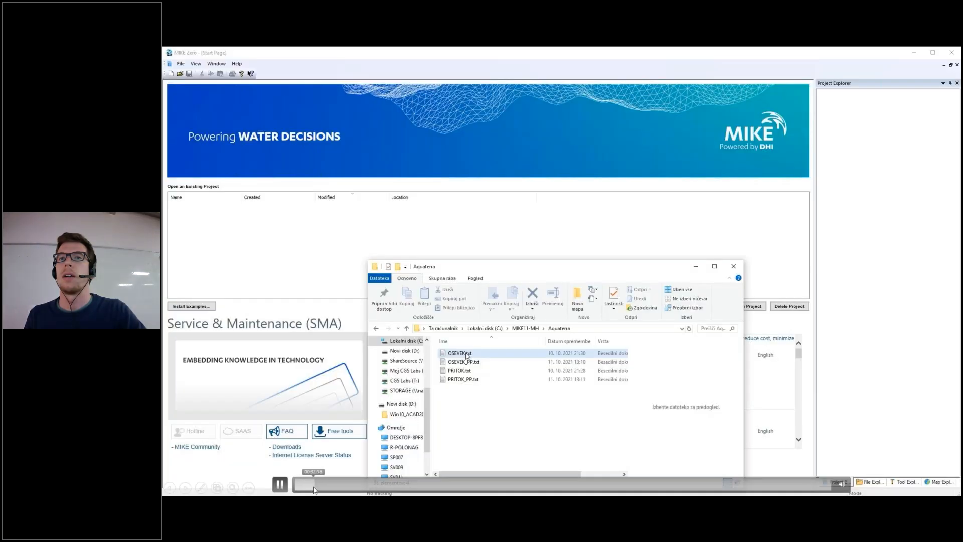
click(307, 486)
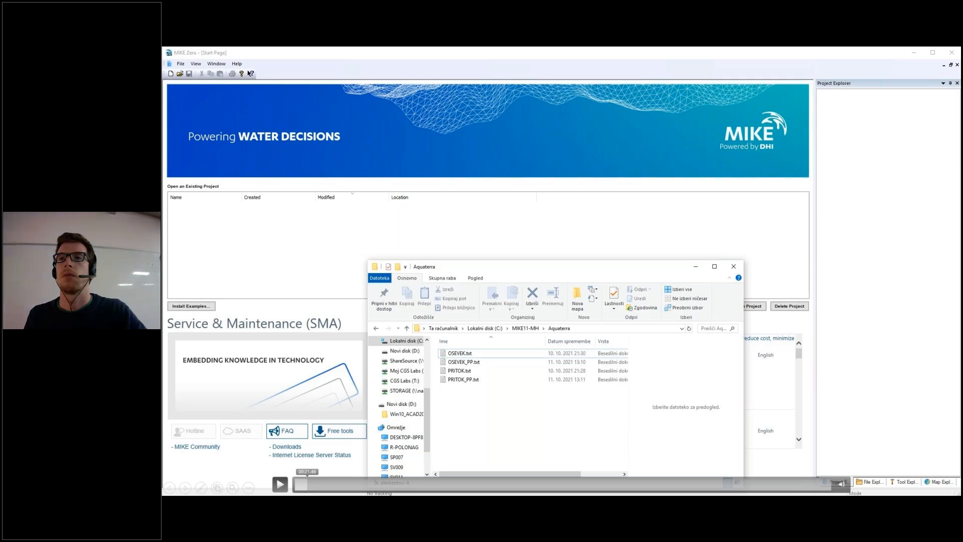
click(316, 486)
click(346, 486)
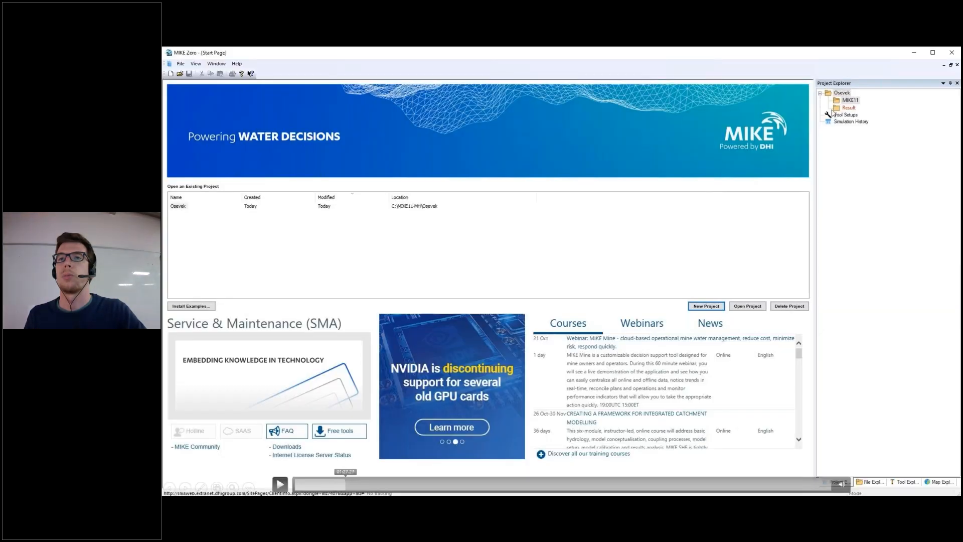
click(353, 486)
click(367, 486)
click(389, 486)
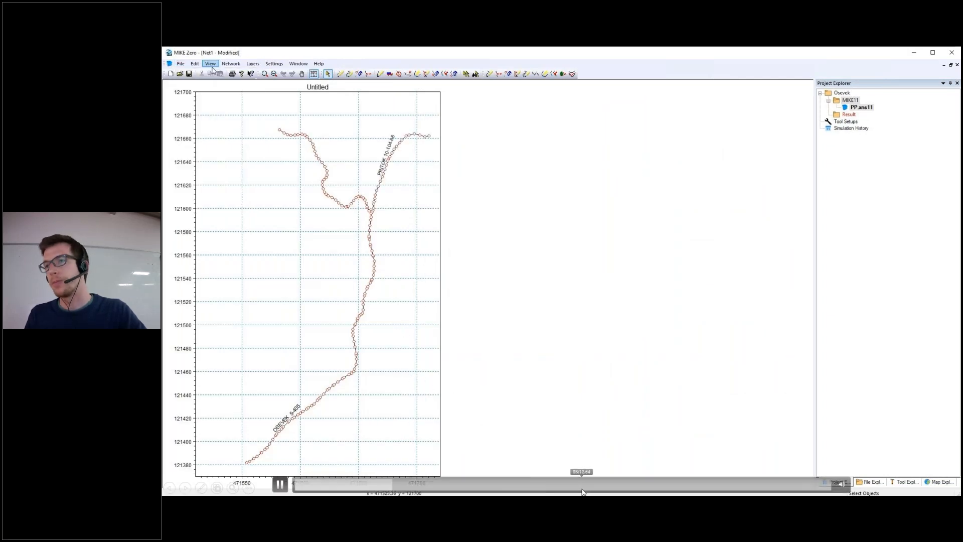
Skip the video ahead to the MIKE HYDRO working area, branches and cross-section resistance setup.
click(628, 490)
drag(628, 490, 695, 491)
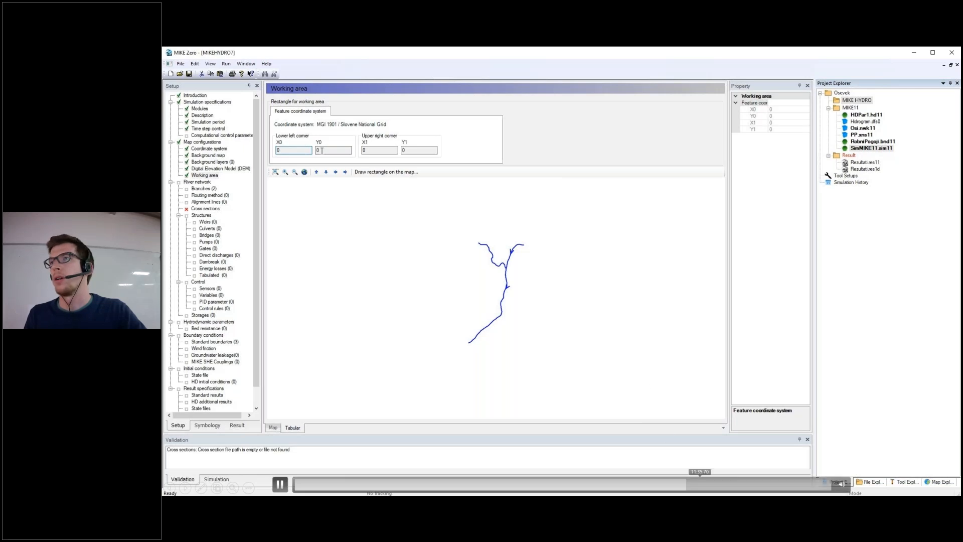
click(716, 490)
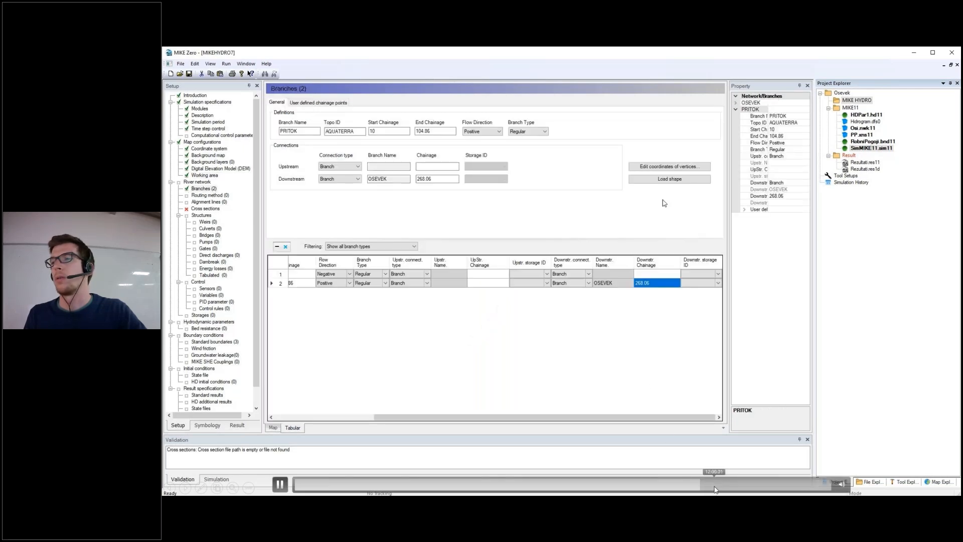
click(716, 490)
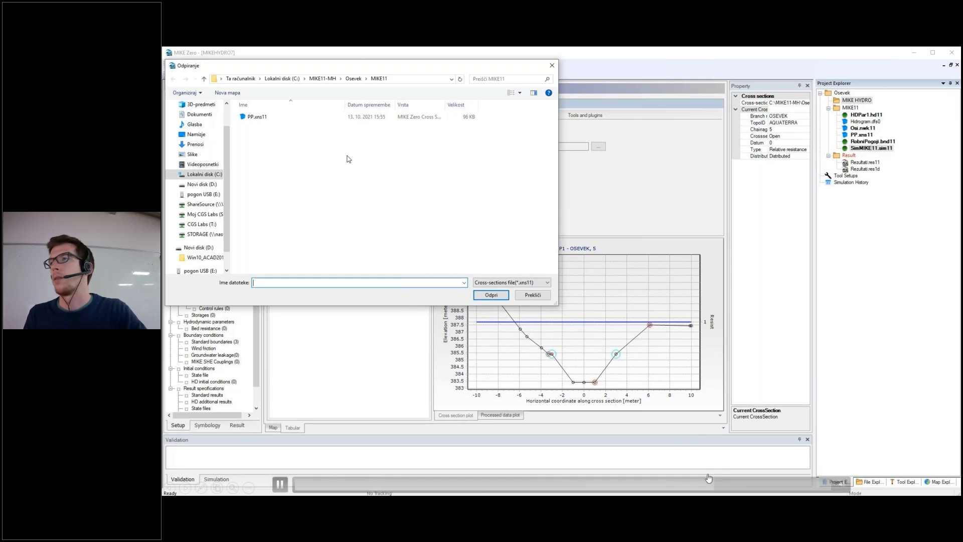
click(718, 485)
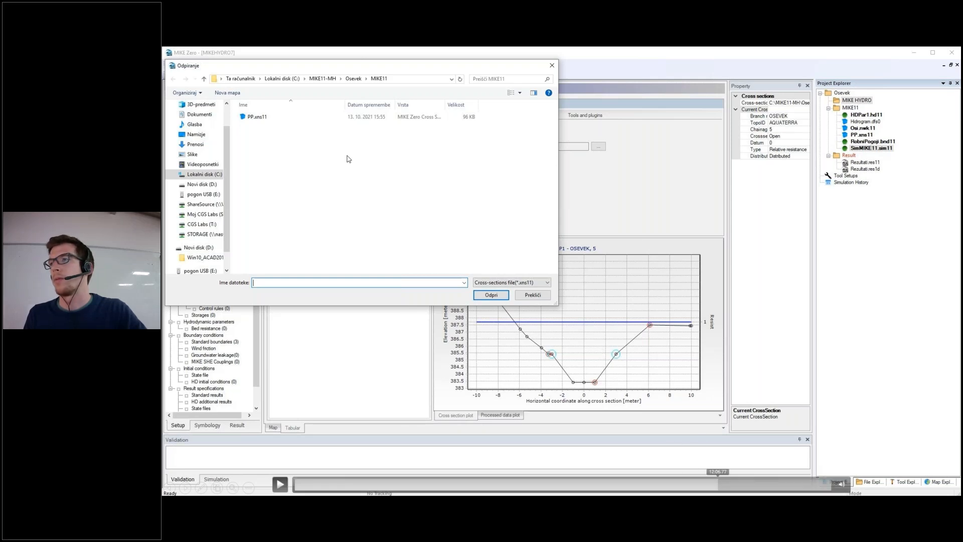
click(729, 484)
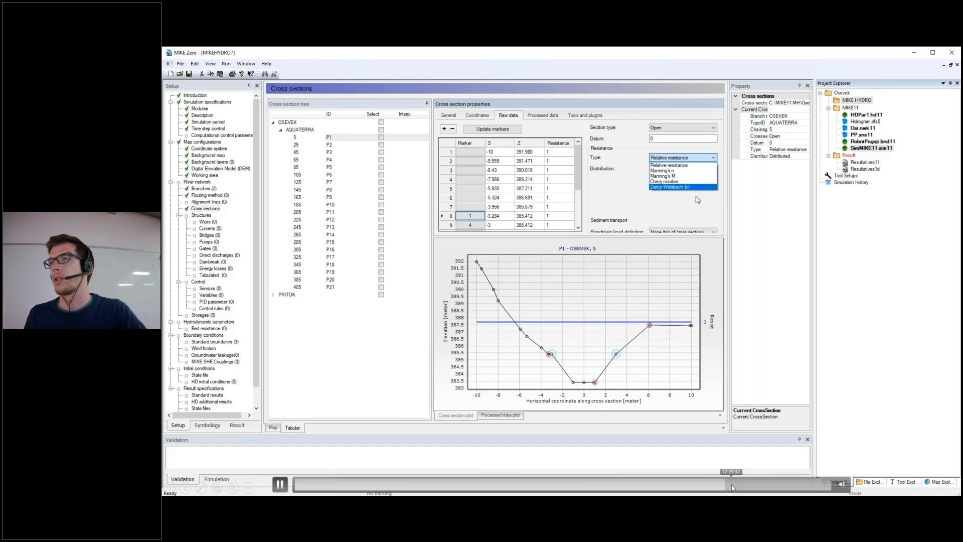
Skip the video through the MIKE HYDRO simulation and its time series results to the MIKE View water level profile.
click(777, 484)
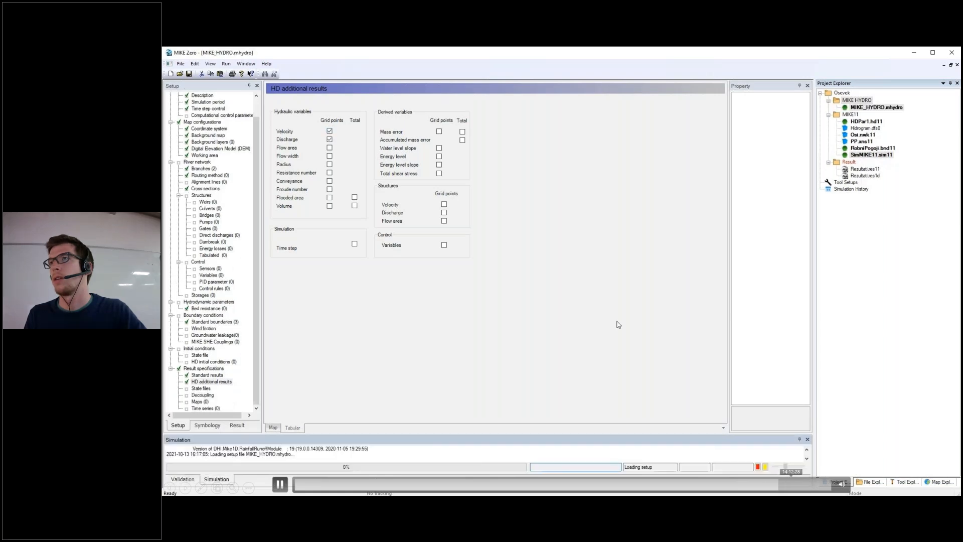
click(791, 485)
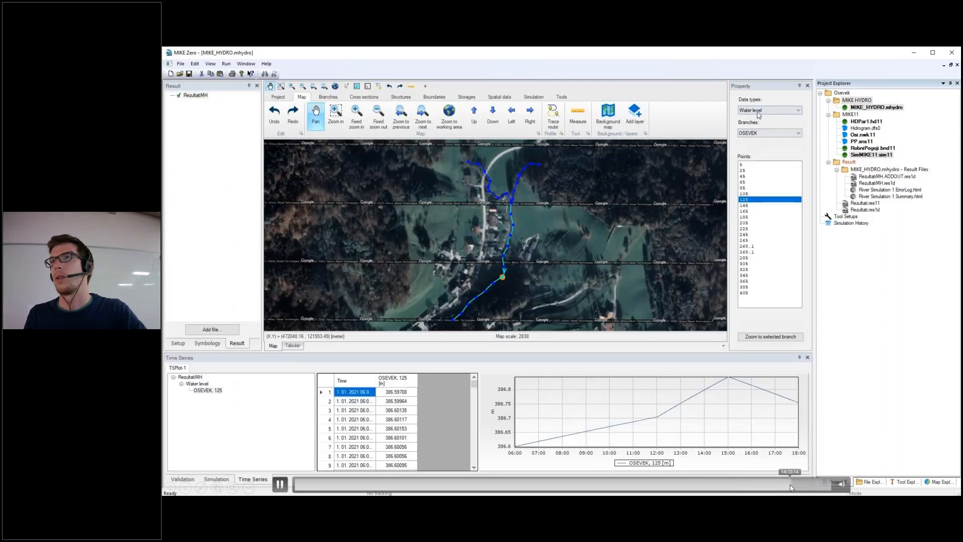
click(795, 485)
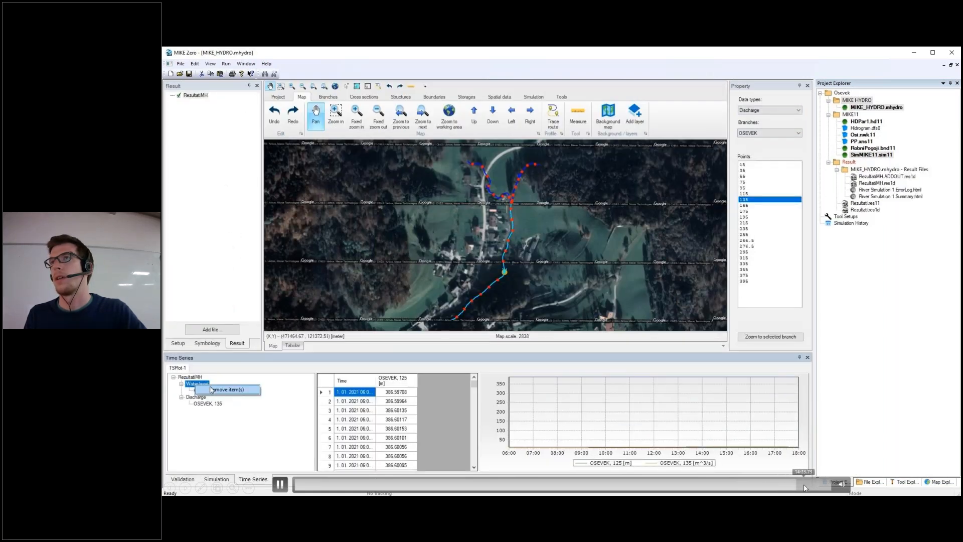
click(804, 485)
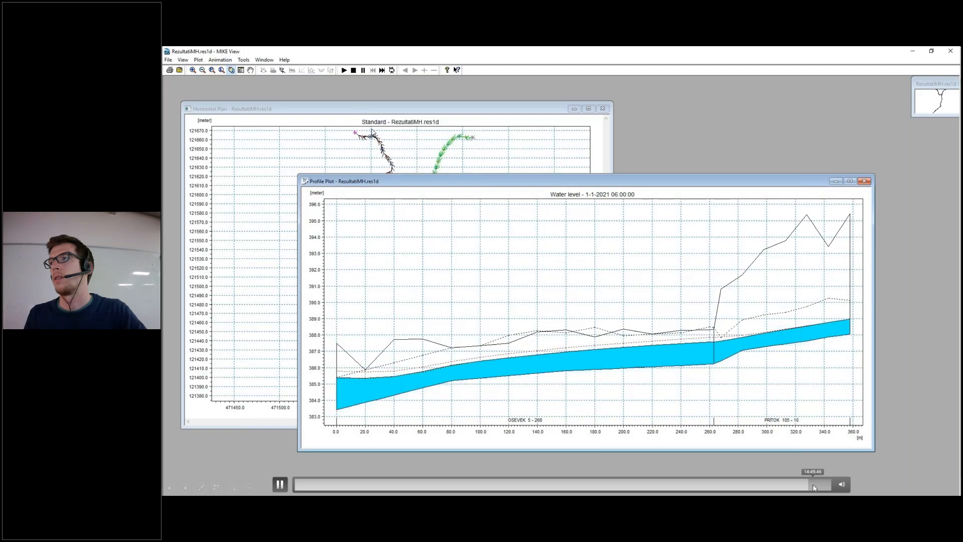
Review the MIKE View water level profile and OSEVEK cross-section in the video, and advance to the closing slide.
key(space)
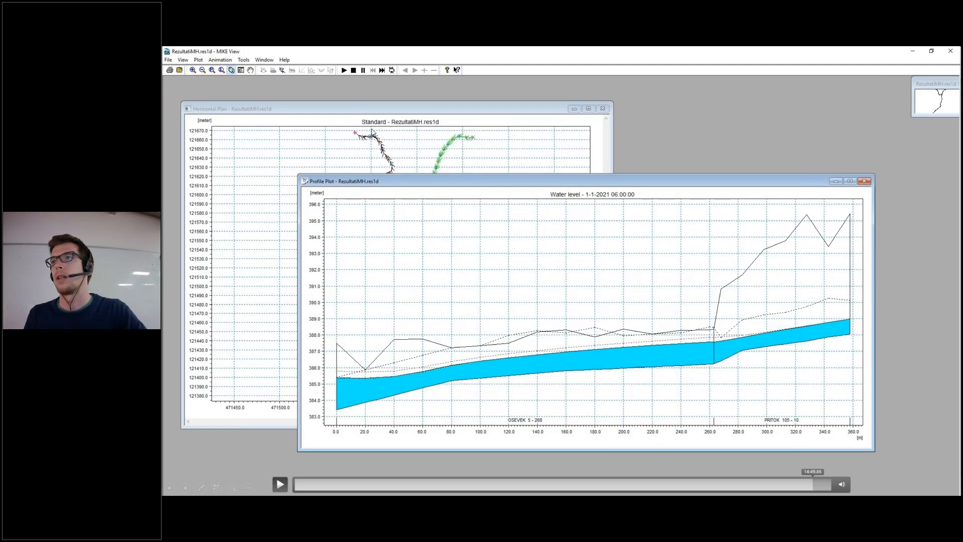
click(818, 485)
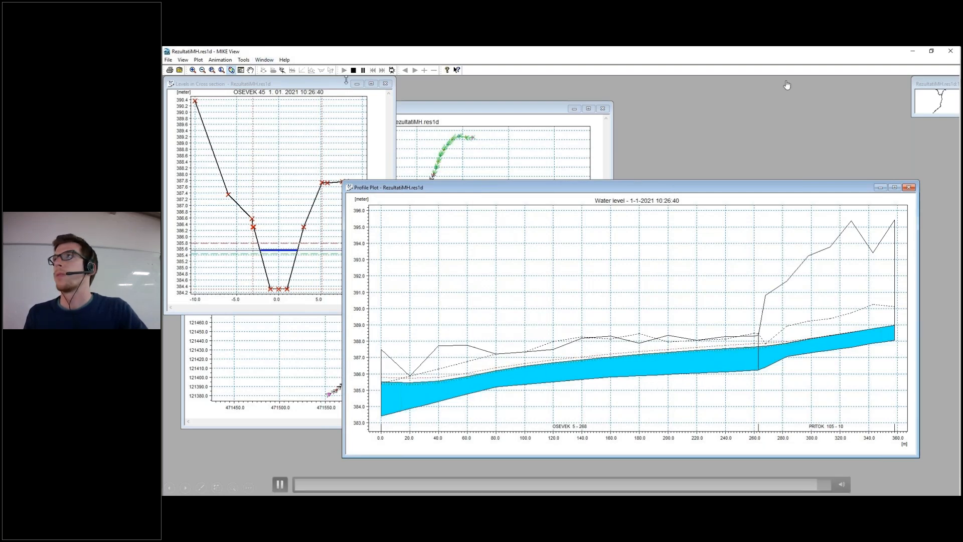
key(space)
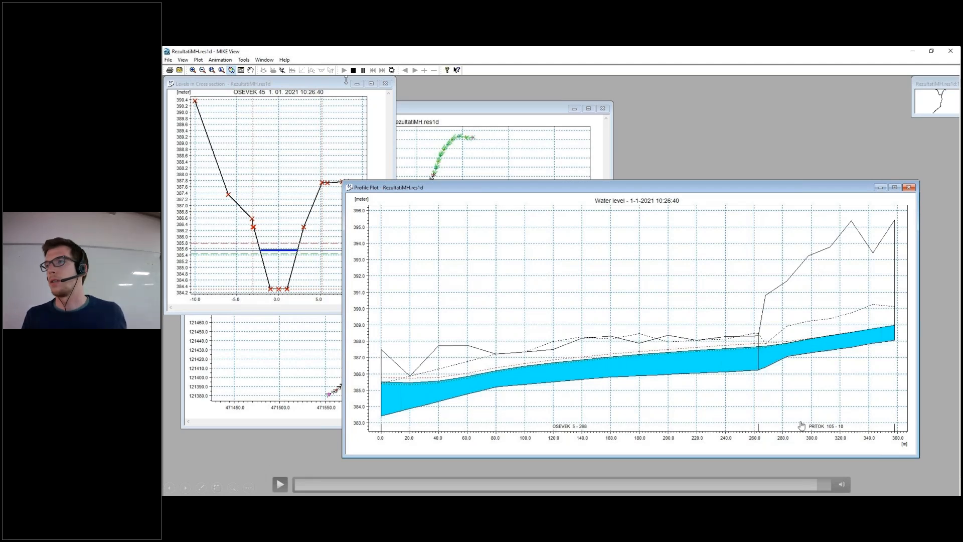
key(space)
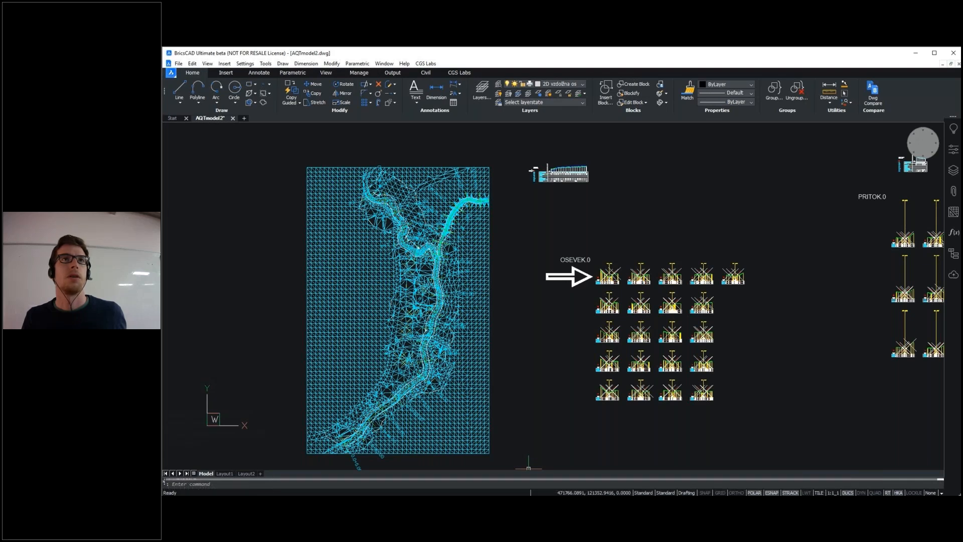
key(Right)
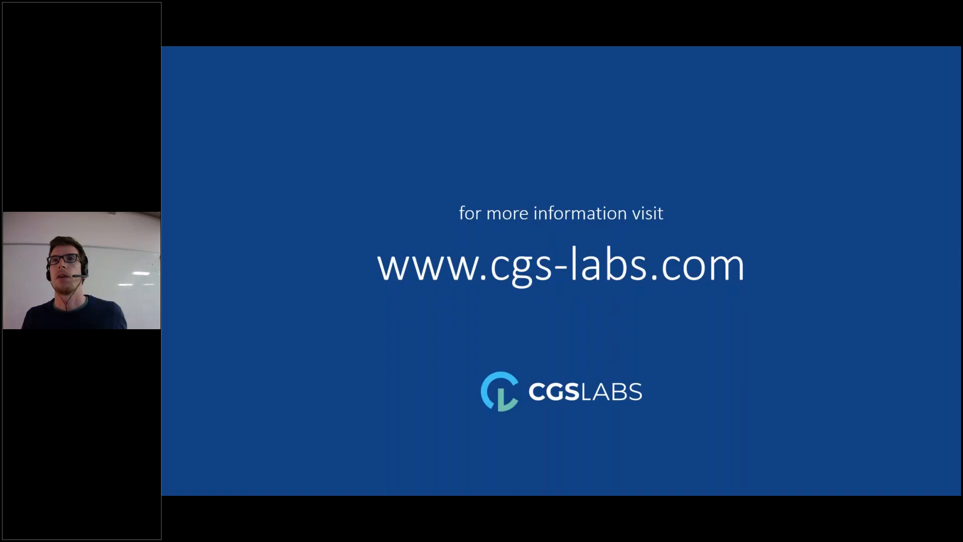